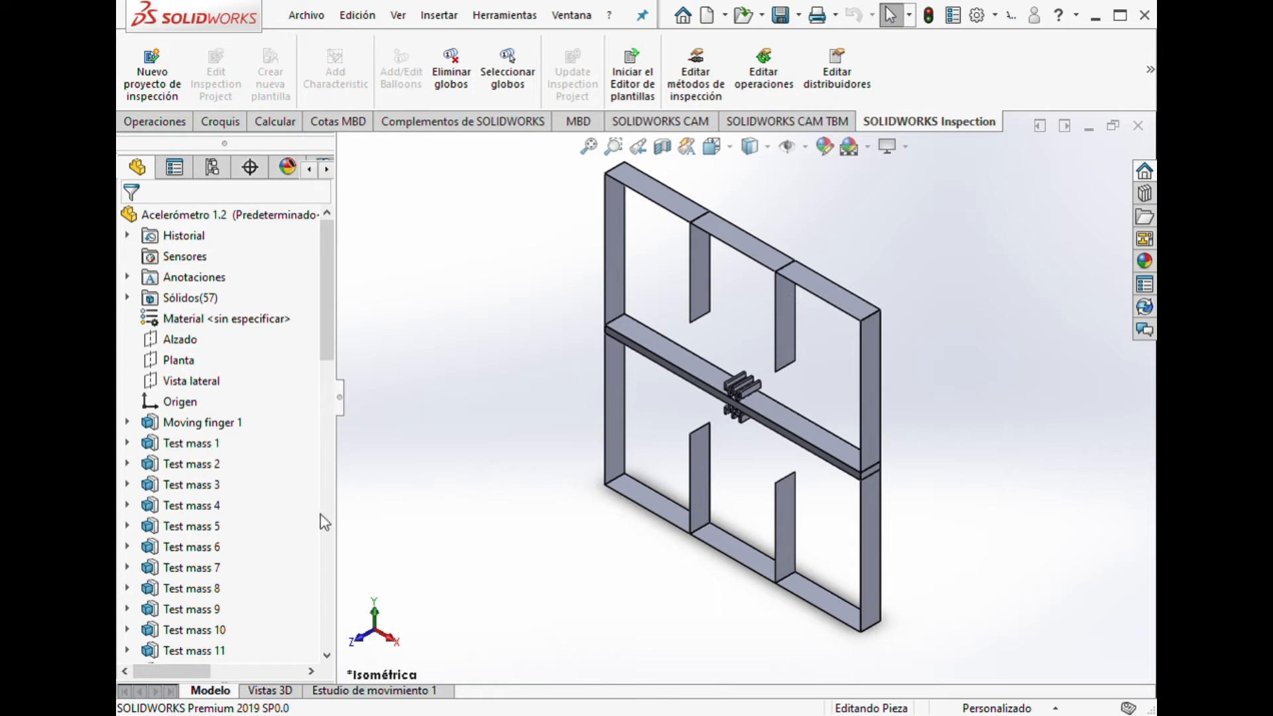
Roll the feature history back to just after the Moving finger 1 extrusion.
scroll(229, 593, "down", 7)
scroll(233, 596, "down", 10)
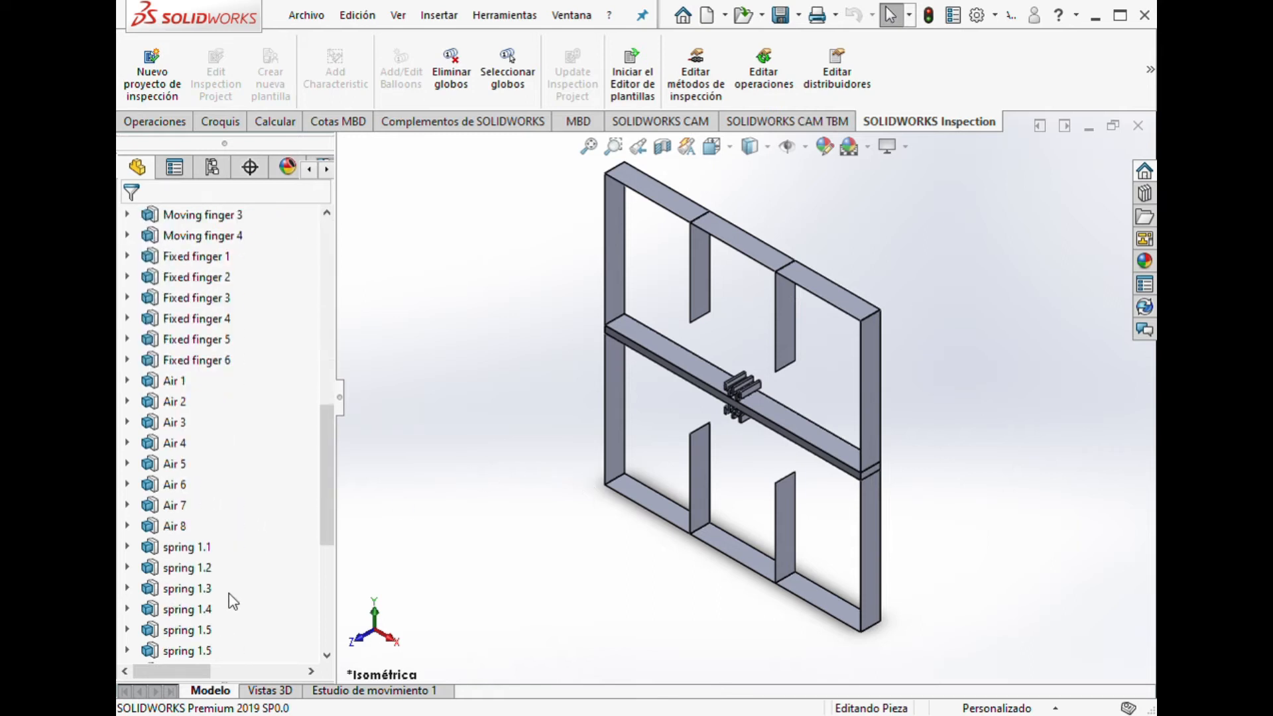
scroll(234, 602, "up", 14)
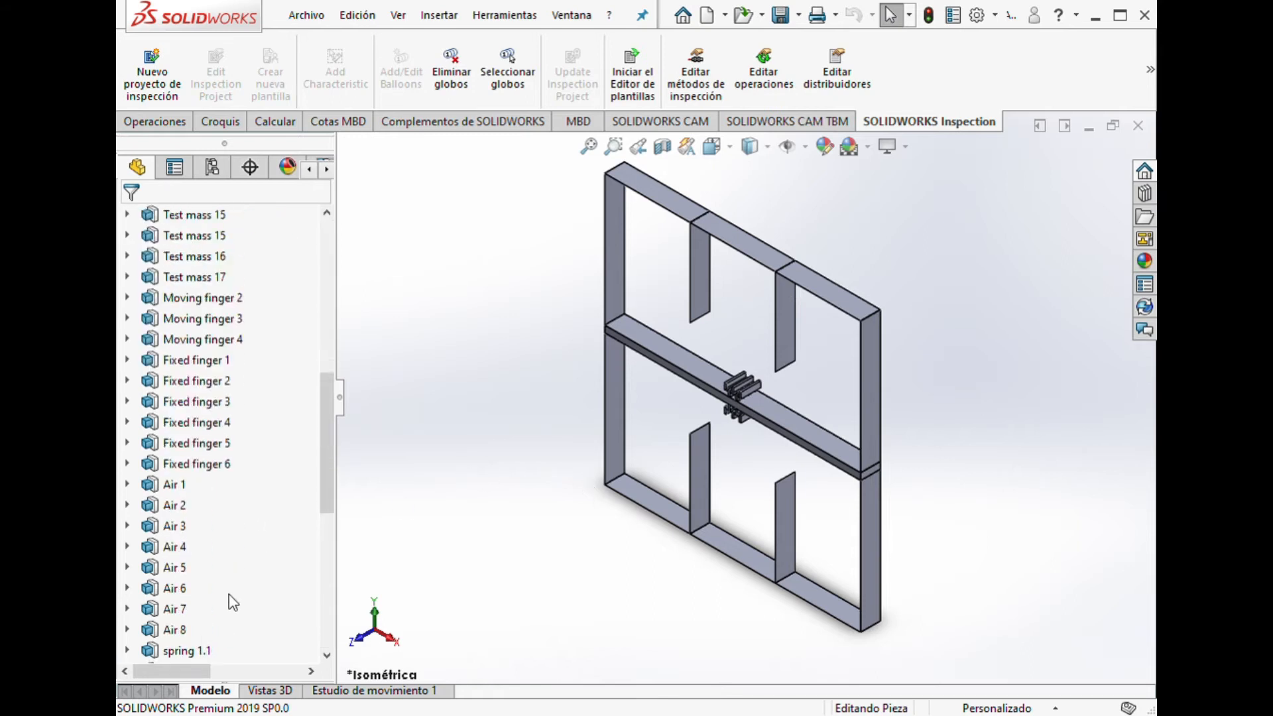
scroll(233, 602, "down", 5)
scroll(232, 603, "down", 10)
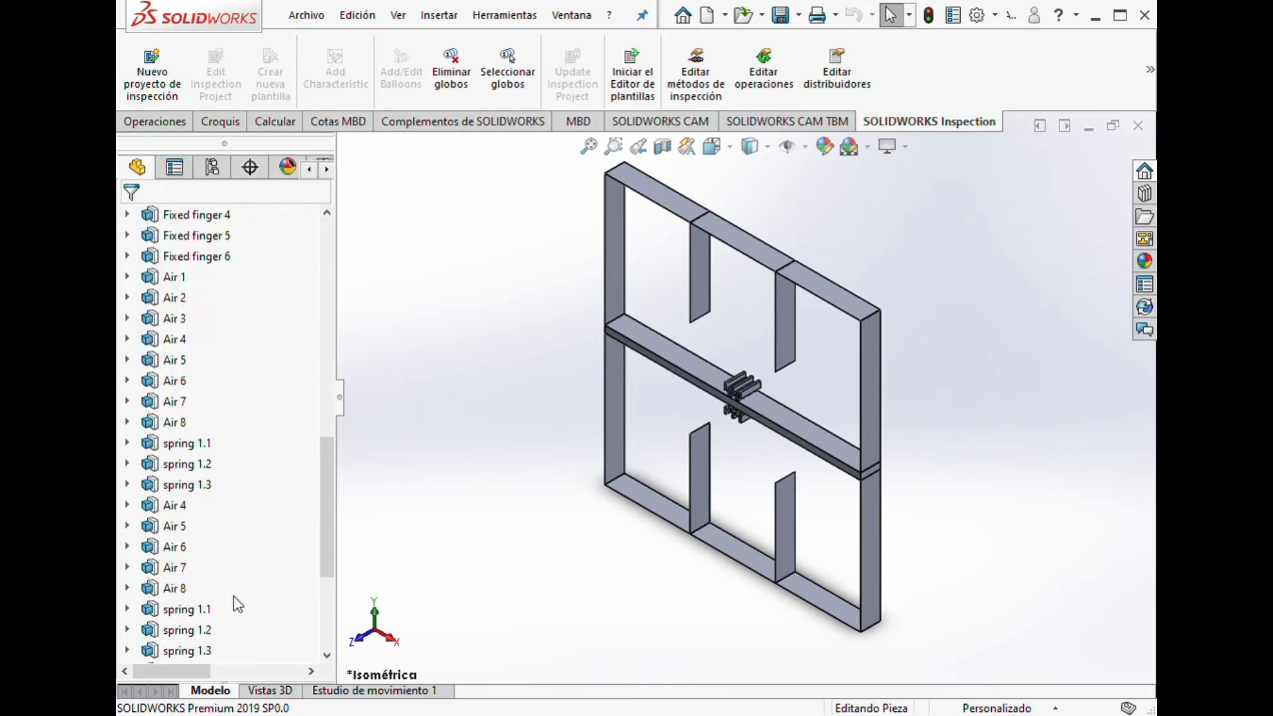
left_click_drag(237, 634, 260, 252)
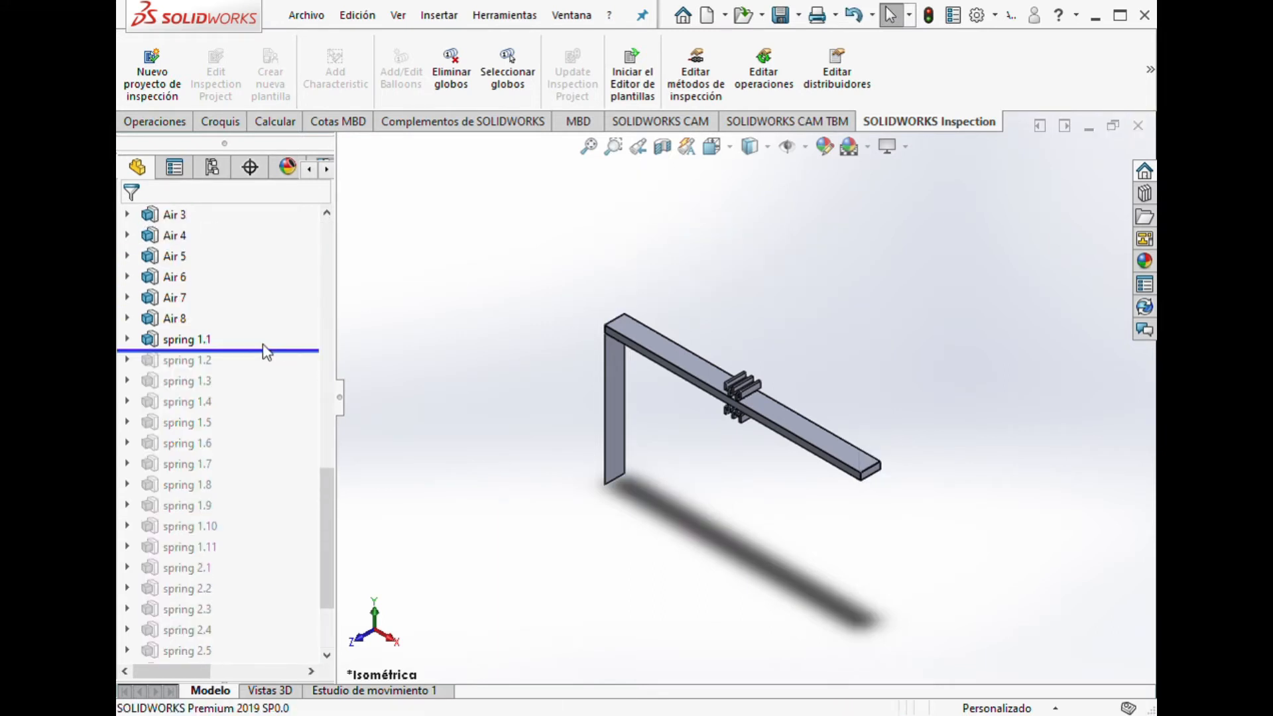
left_click_drag(263, 480, 269, 251)
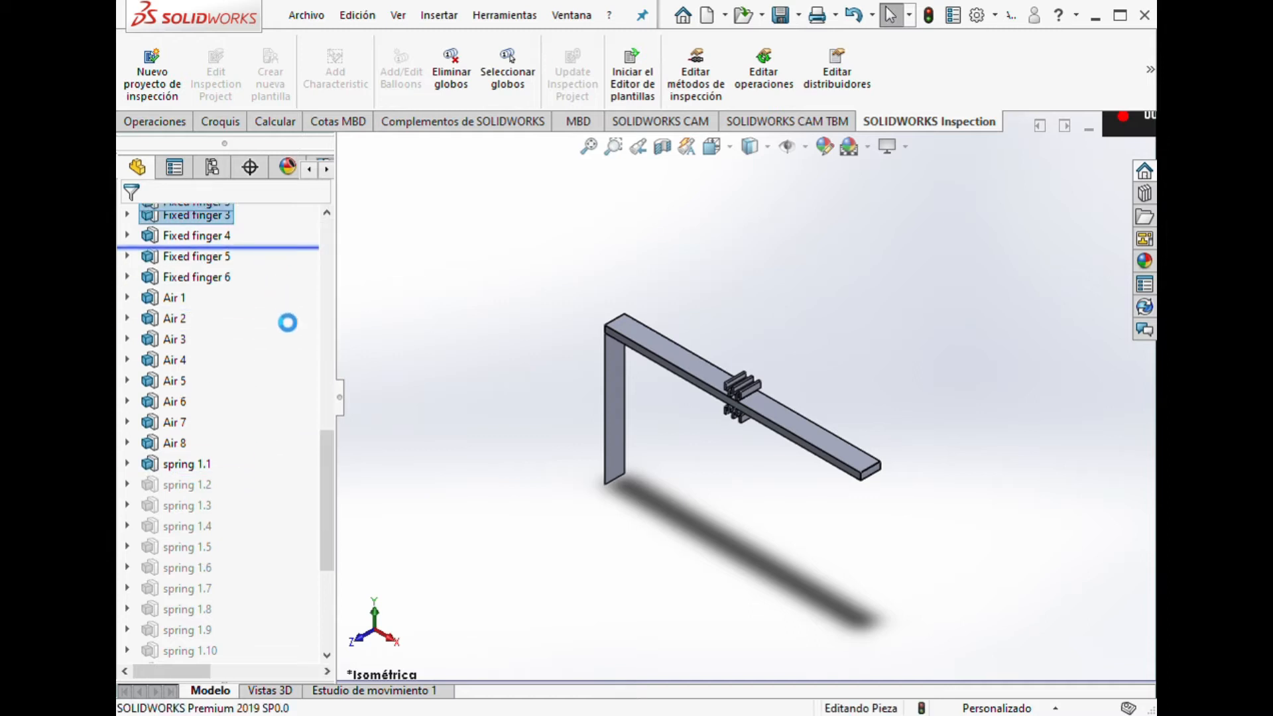
left_click_drag(276, 477, 265, 247)
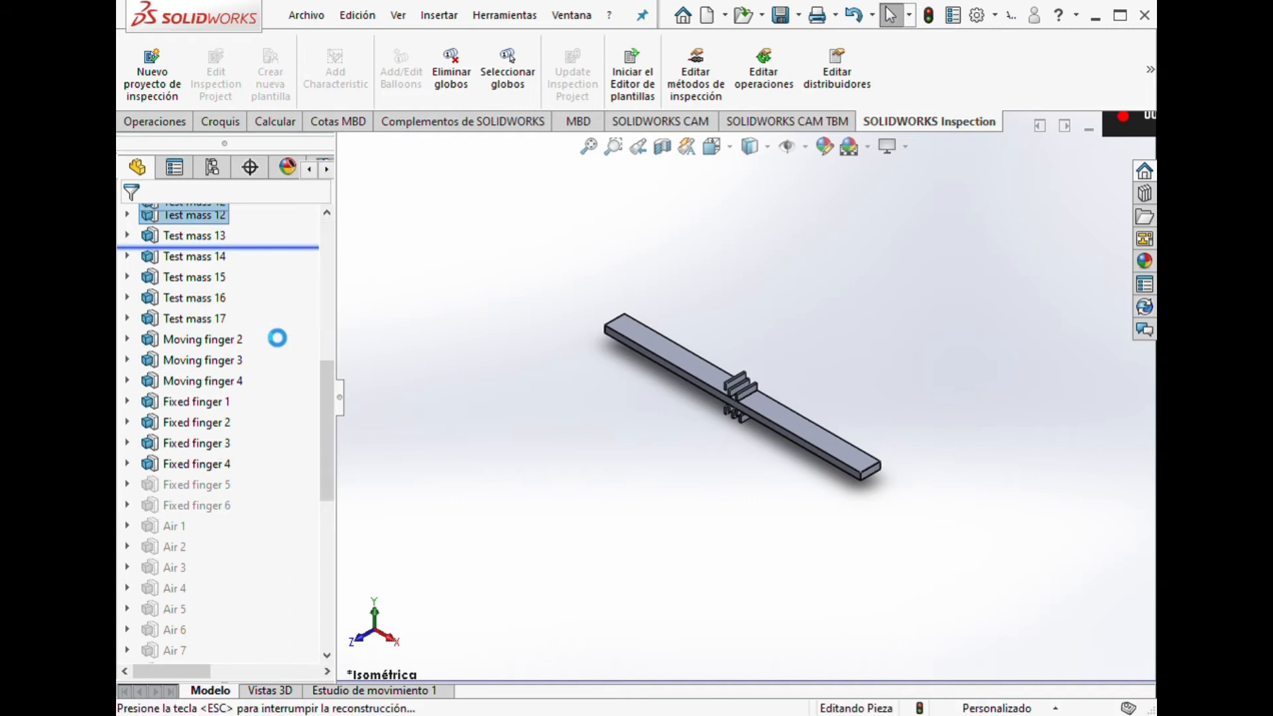
scroll(267, 332, "up", 2)
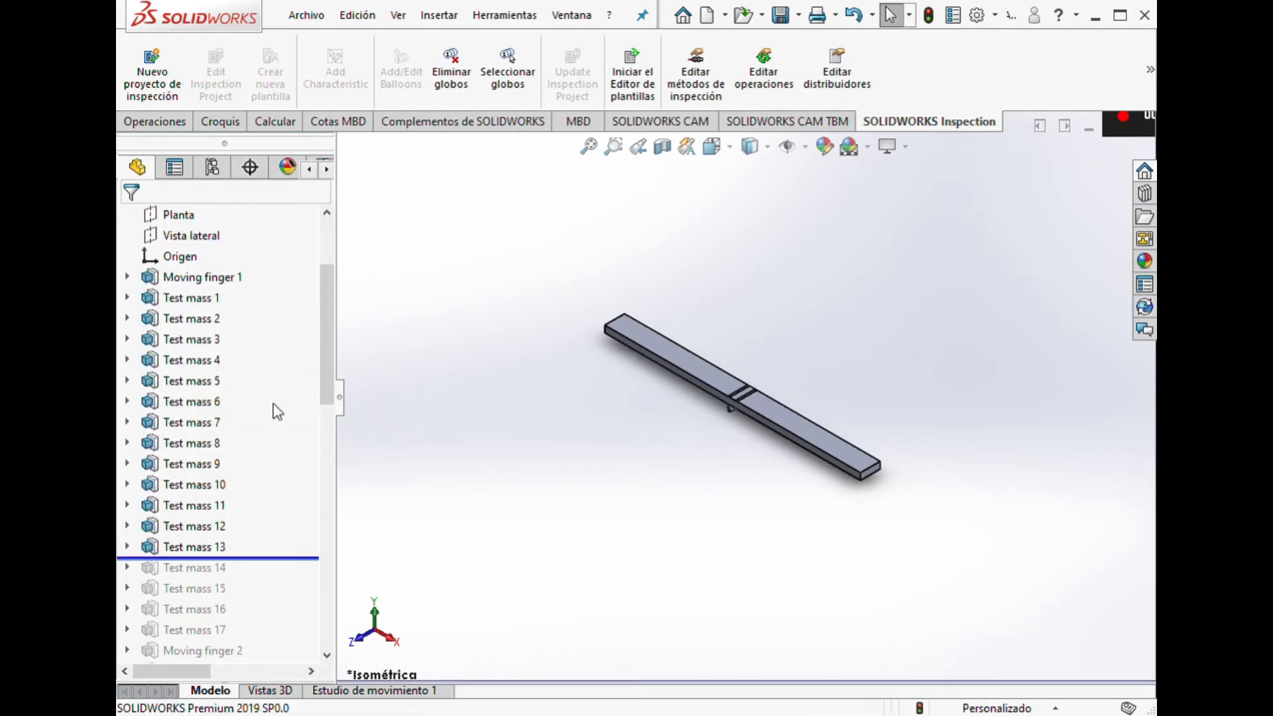
left_click_drag(272, 561, 254, 307)
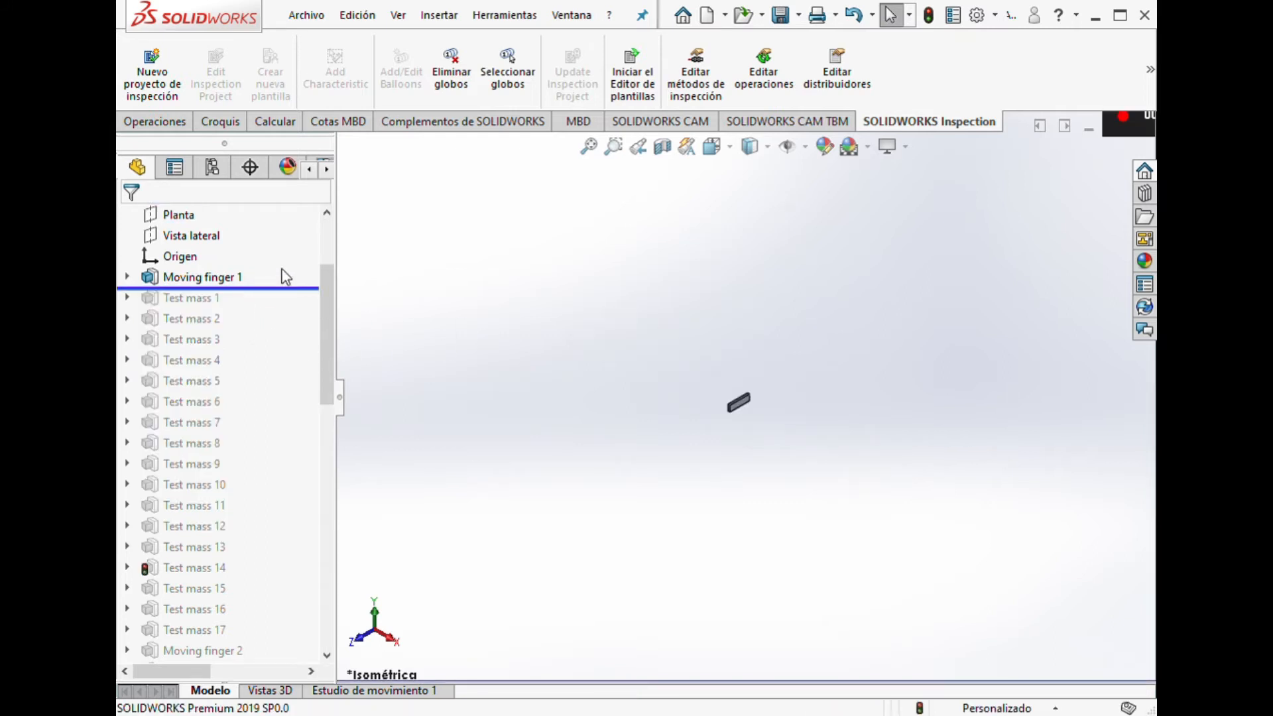
View Moving finger 1 from the front and check where its sketch Croquis1 sits relative to the part origin.
left_click(240, 278)
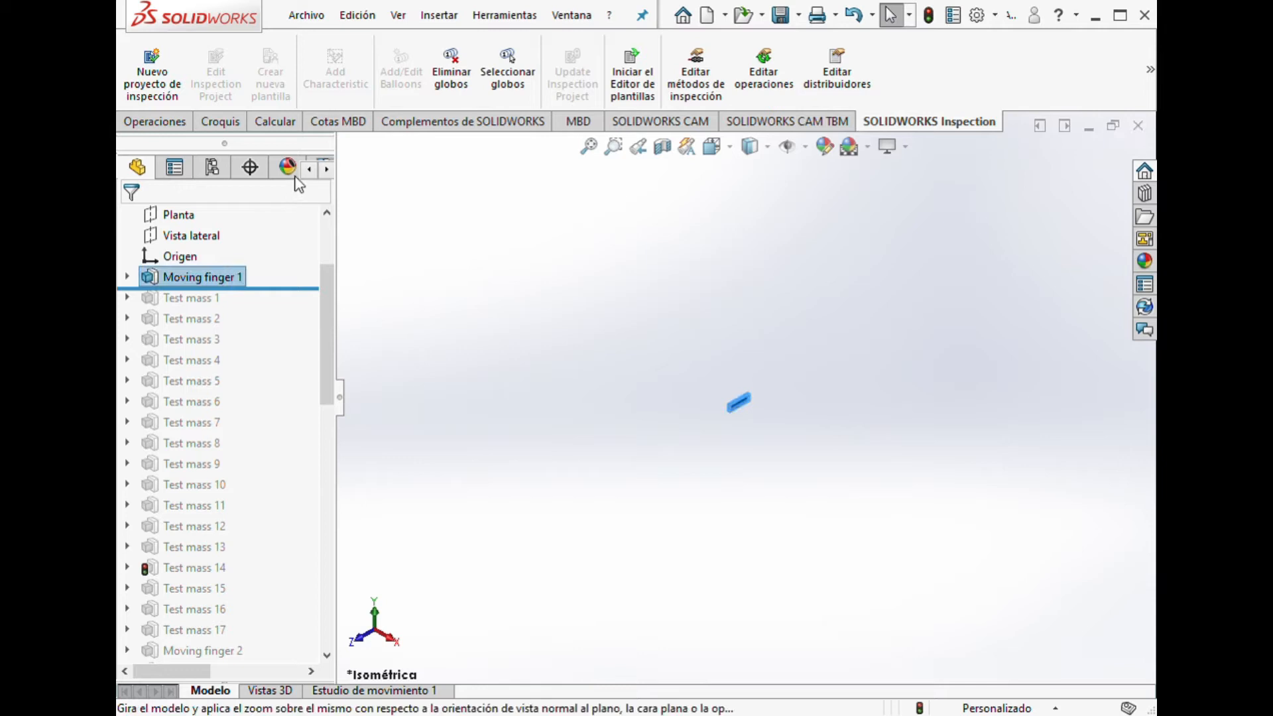
key("ctrl+8")
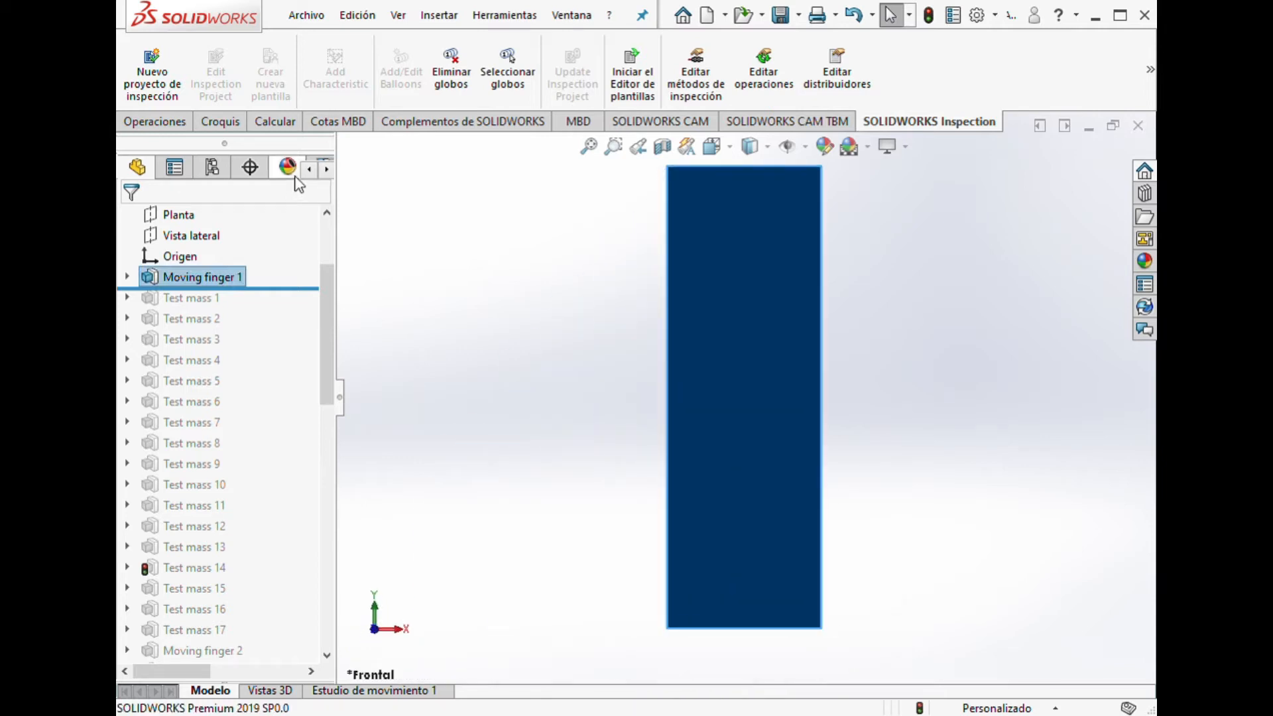
scroll(657, 402, "up", 7)
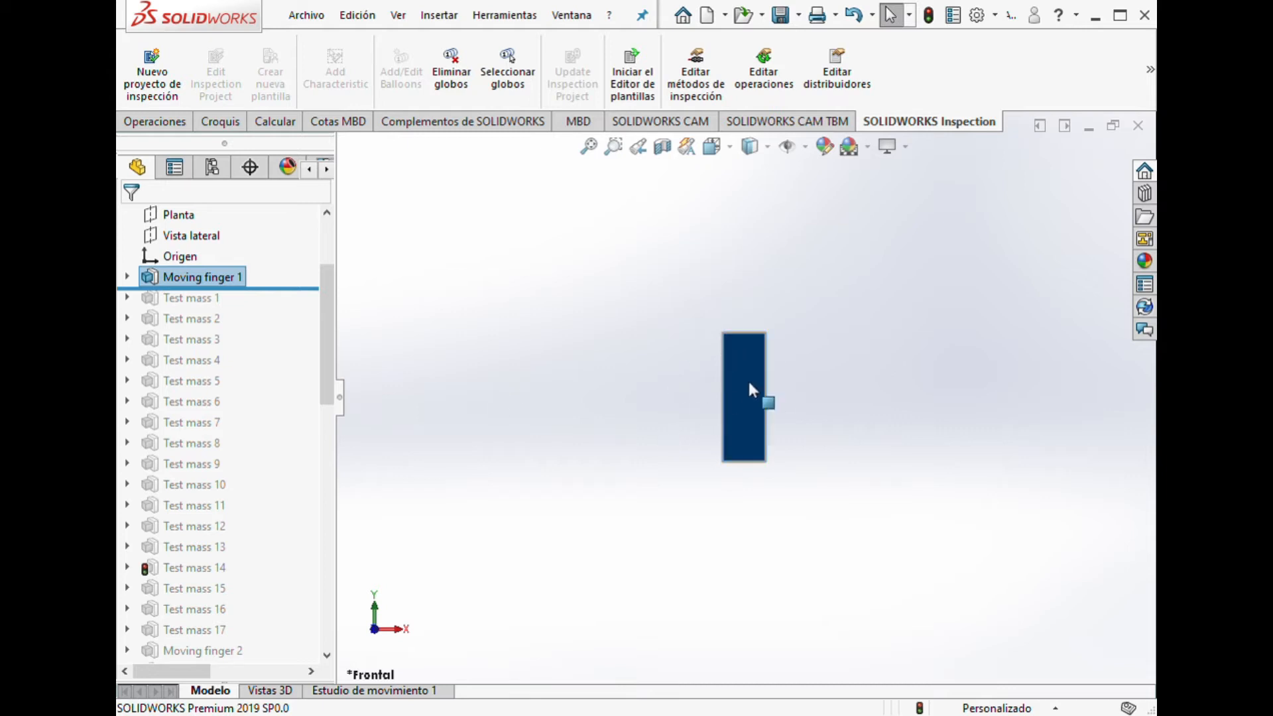
left_click(127, 277)
left_click(210, 299)
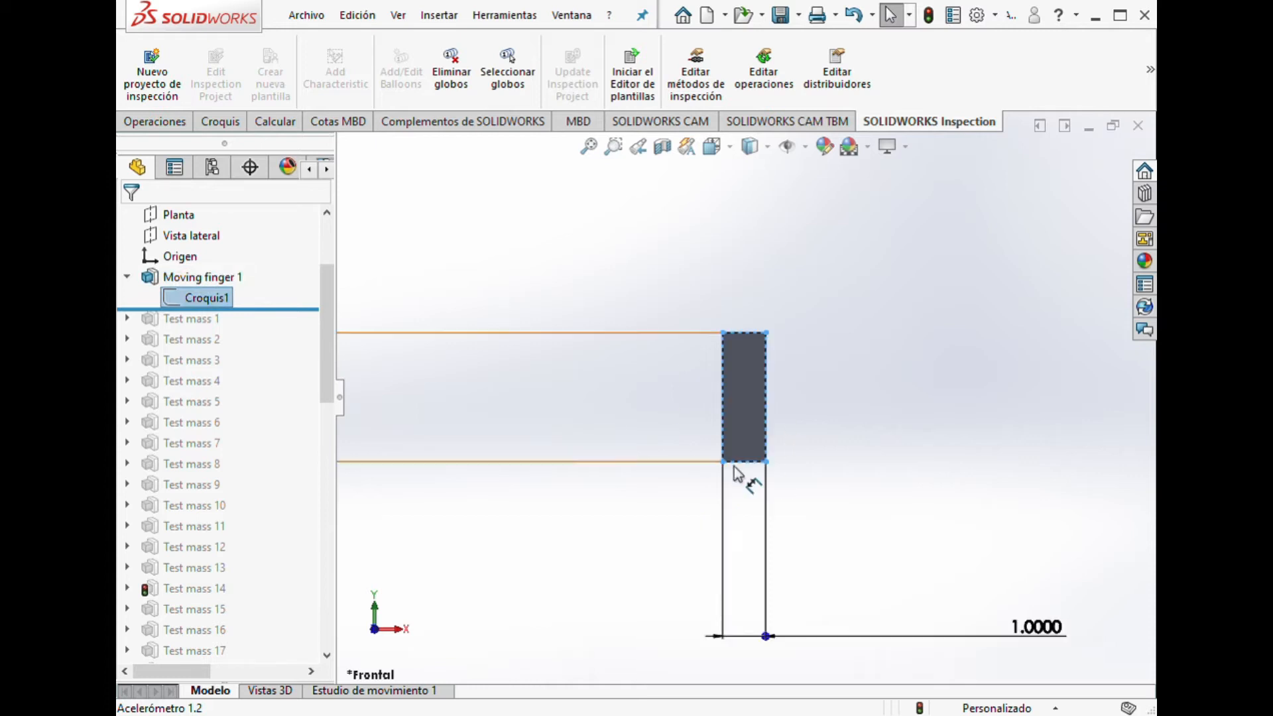
scroll(750, 471, "up", 2)
scroll(750, 470, "down", 4)
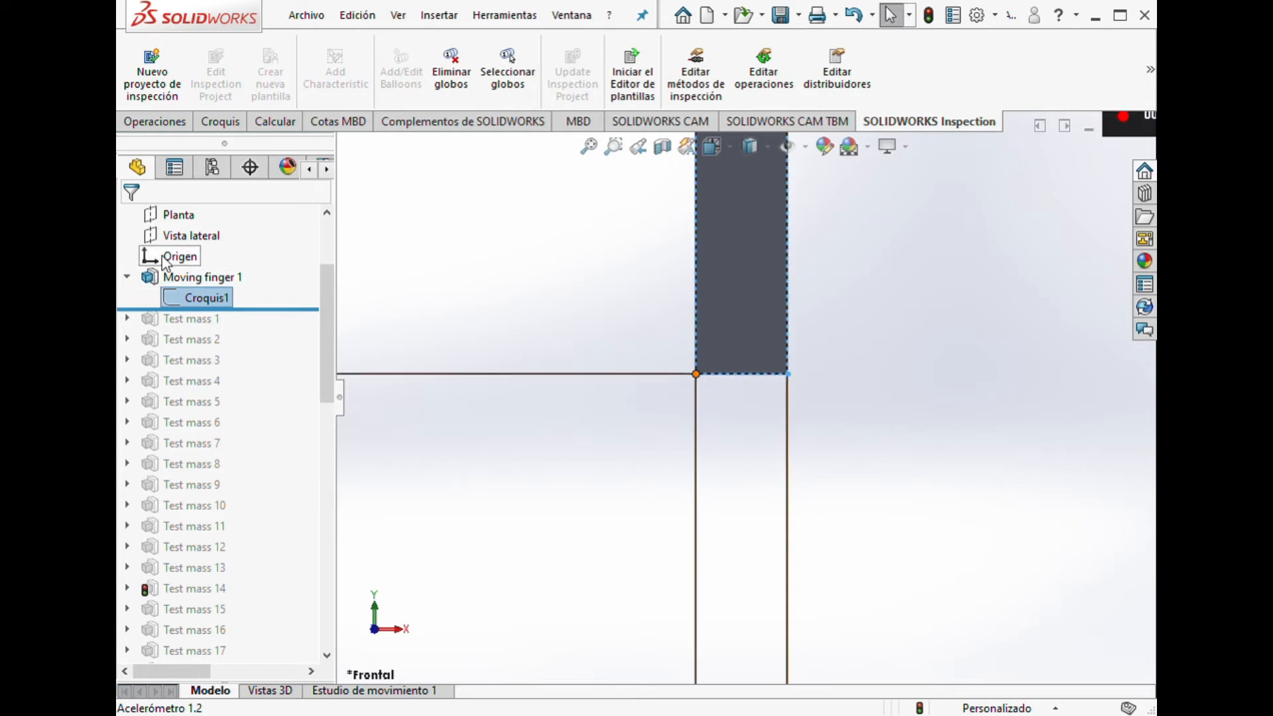
left_click(696, 374)
scroll(734, 416, "up", 1)
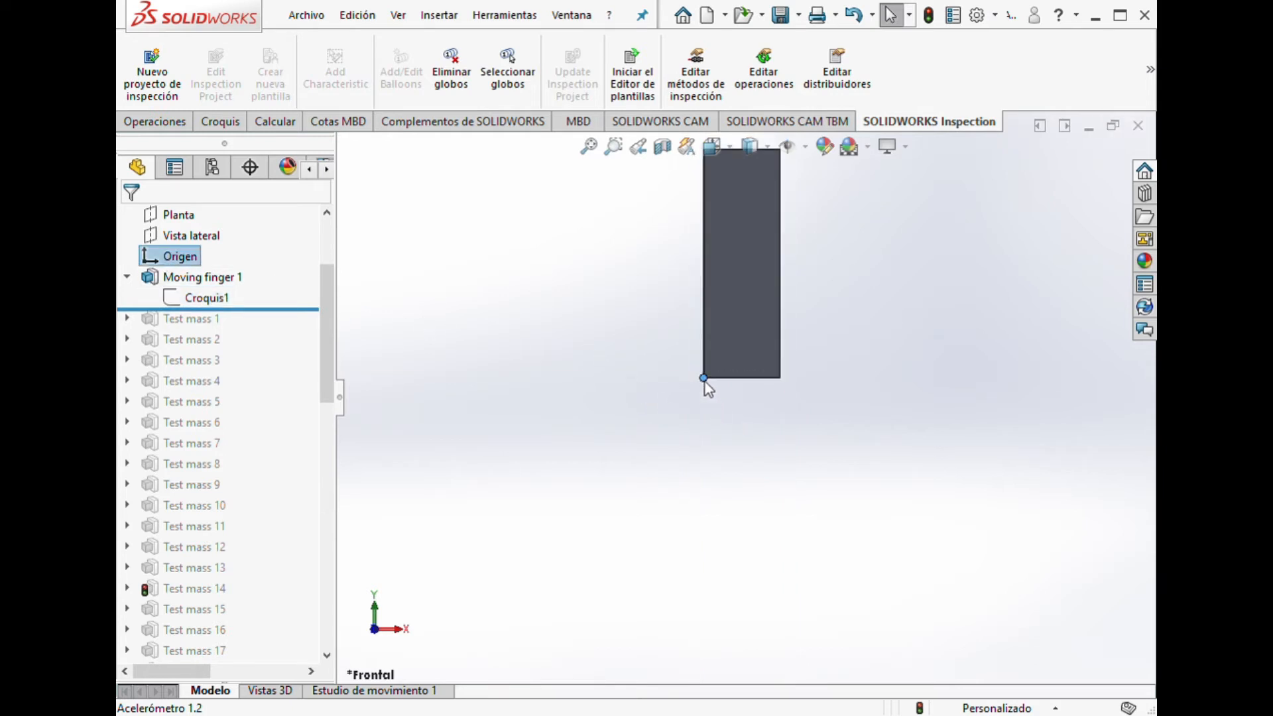
Examine the height and width dimensions of sketch Croquis1 under Moving finger 1.
left_click(199, 297)
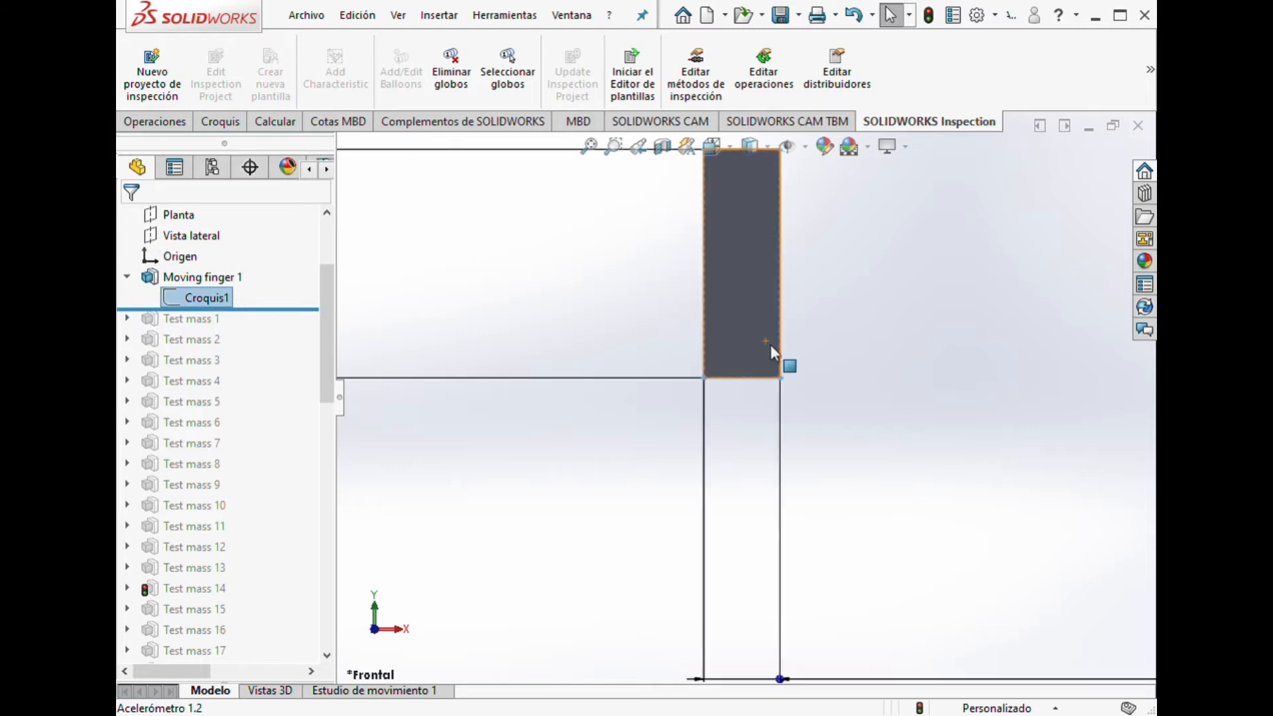
scroll(776, 351, "up", 7)
scroll(858, 424, "down", 1)
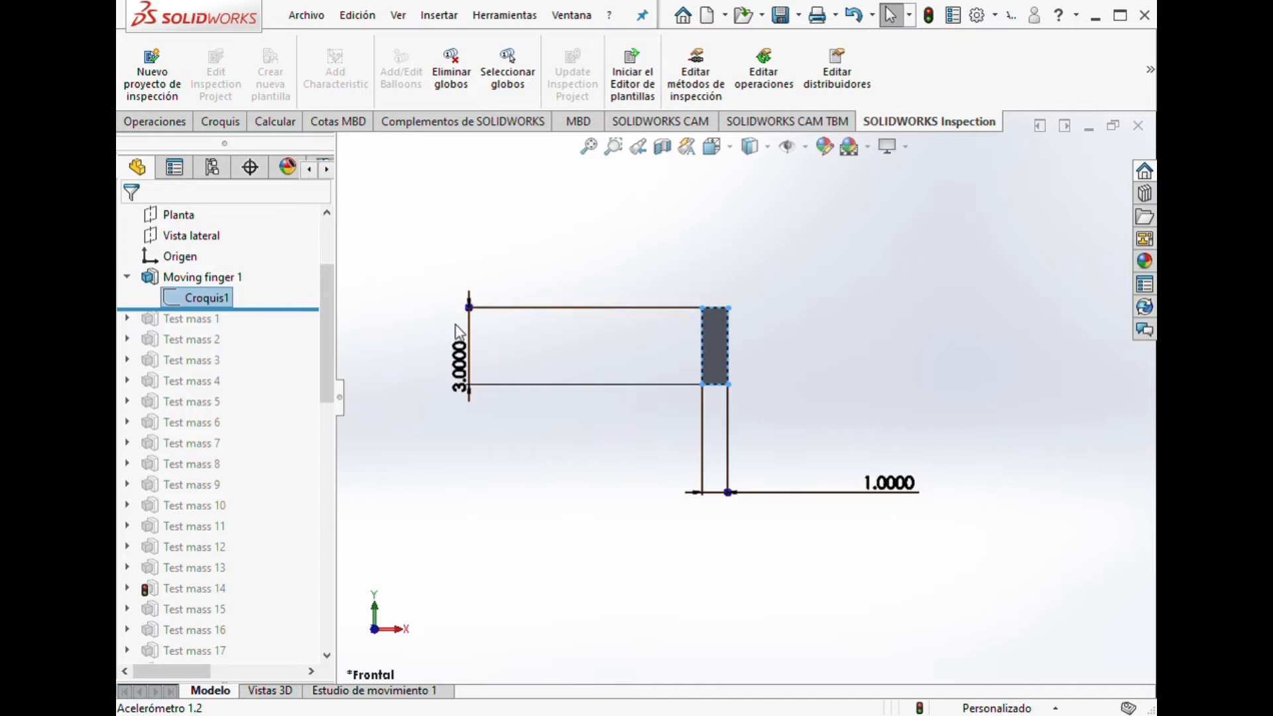
left_click(480, 367)
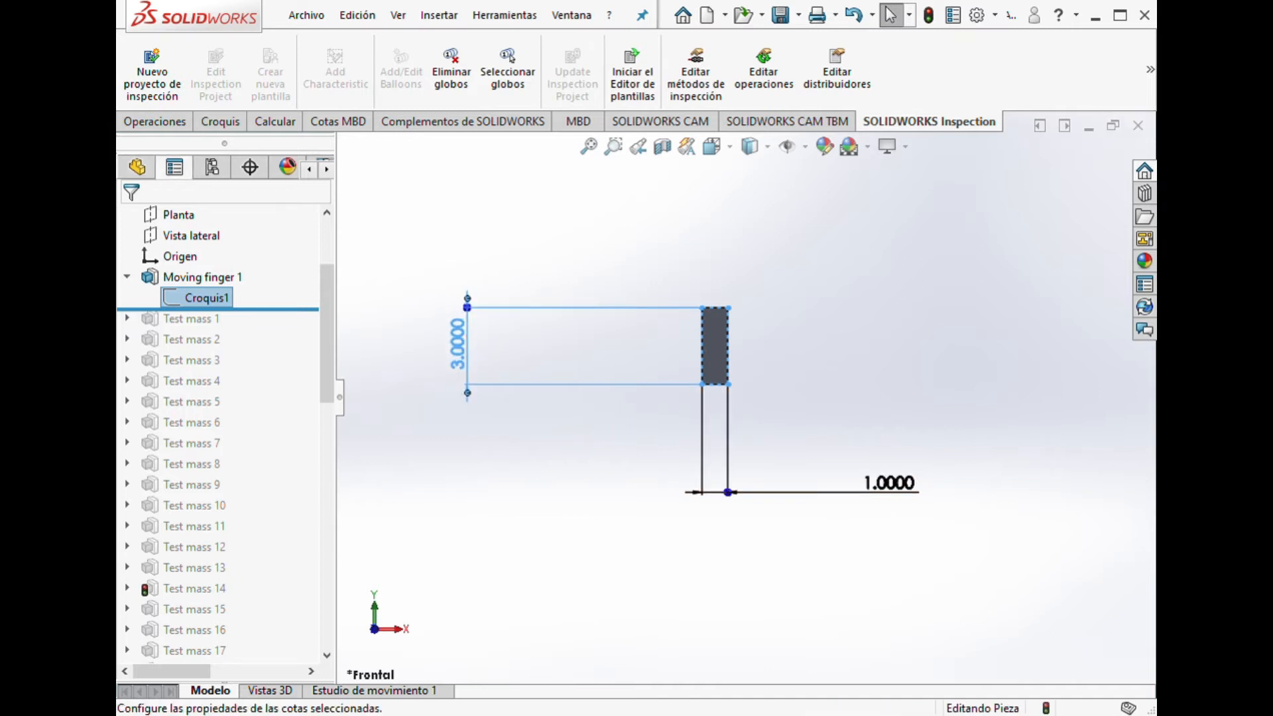
left_click(795, 272)
left_click(799, 278)
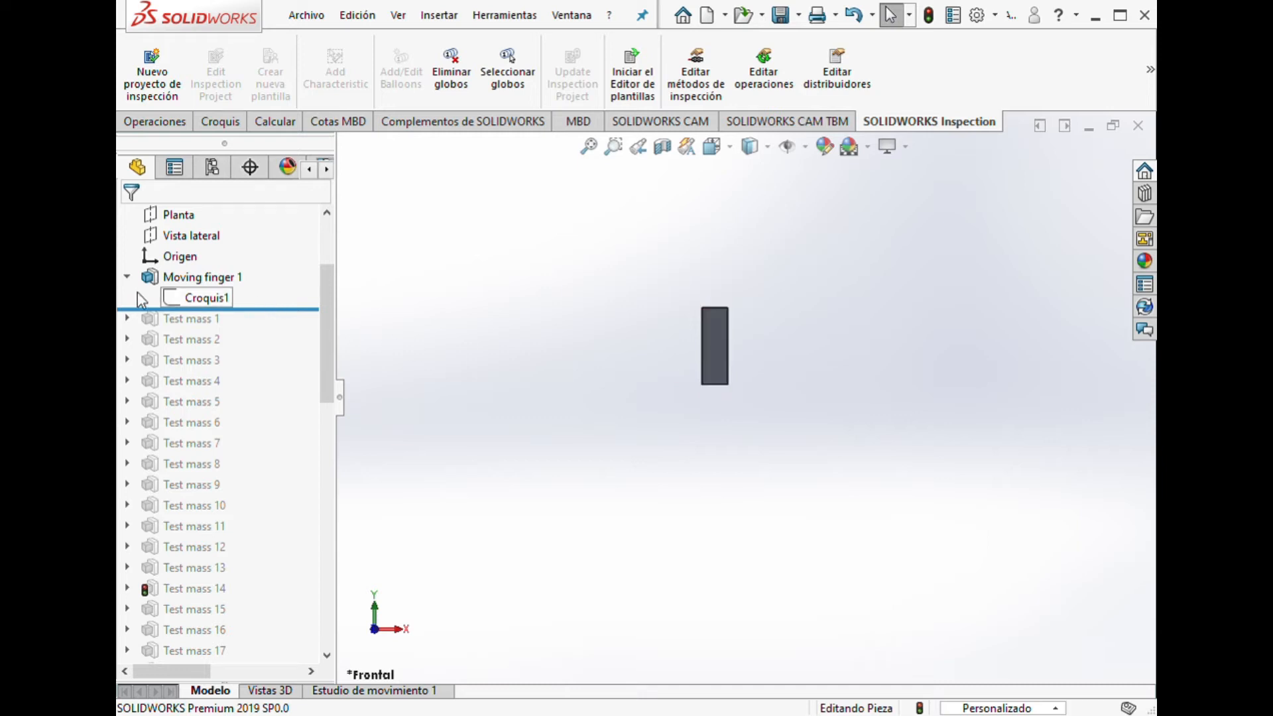
Review the extrusion depth in the Moving finger 1 feature definition and close it without changes.
left_click(188, 277)
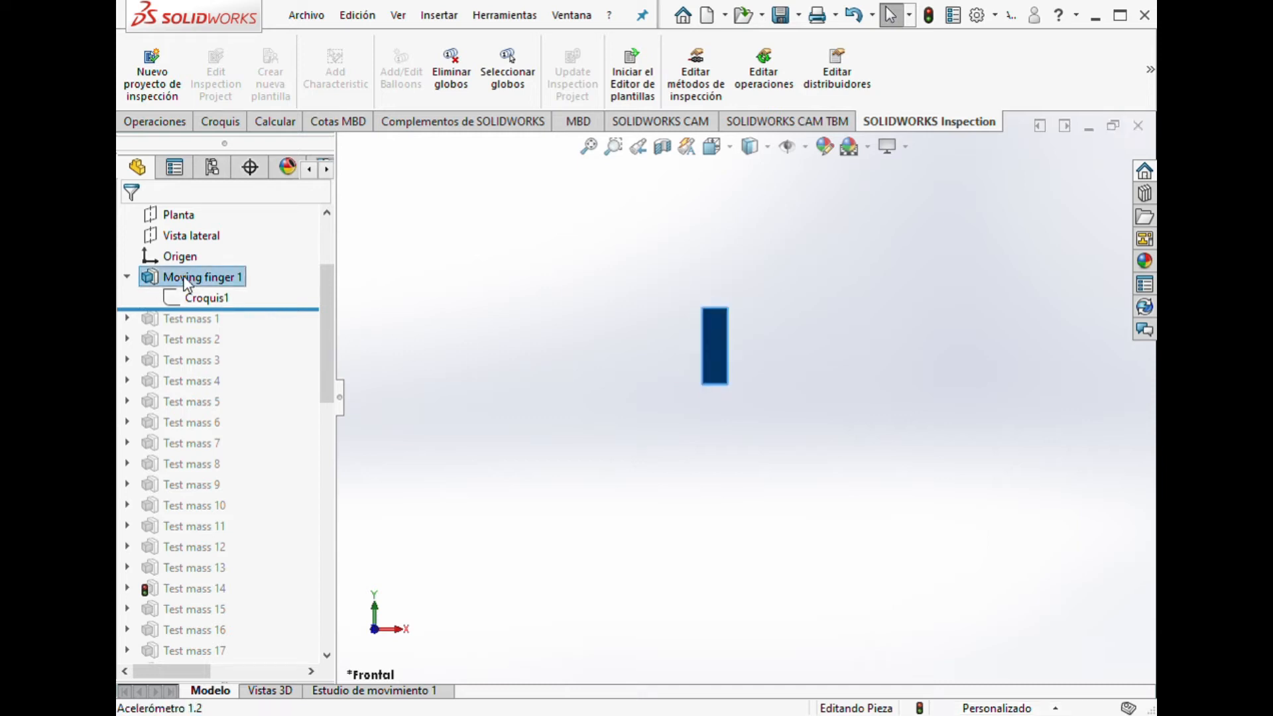
left_click(200, 156)
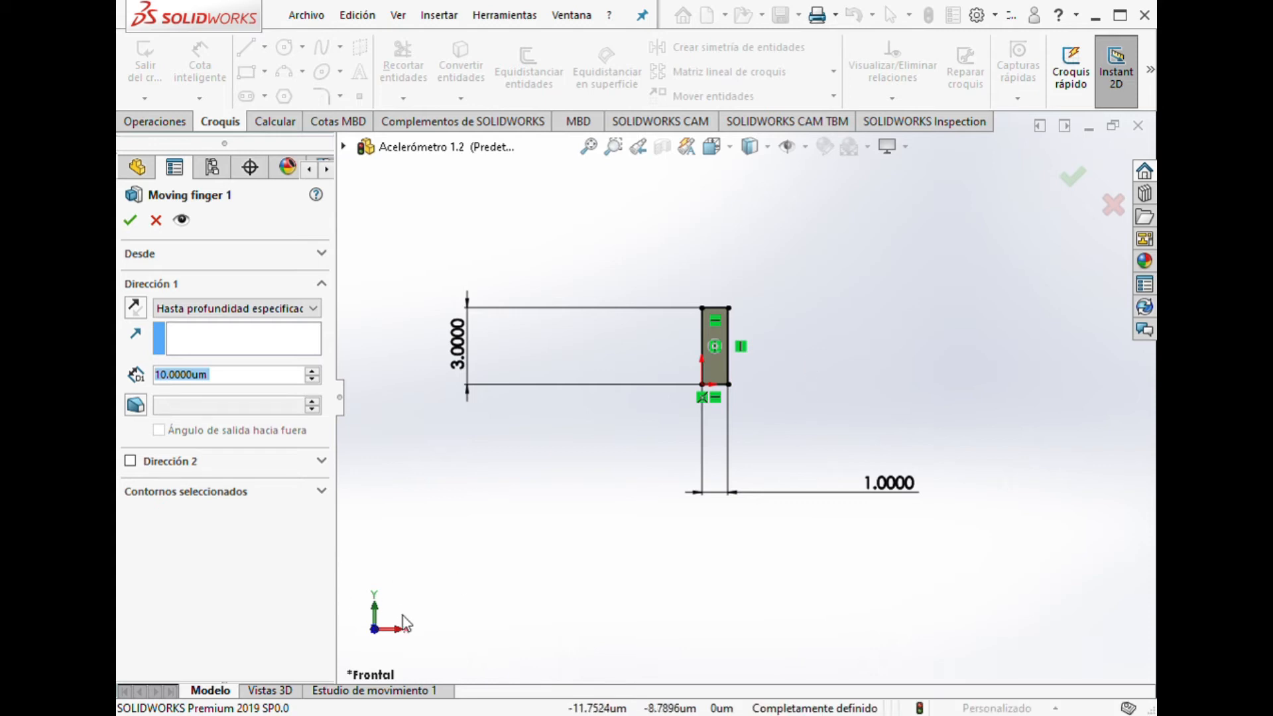
left_click(137, 225)
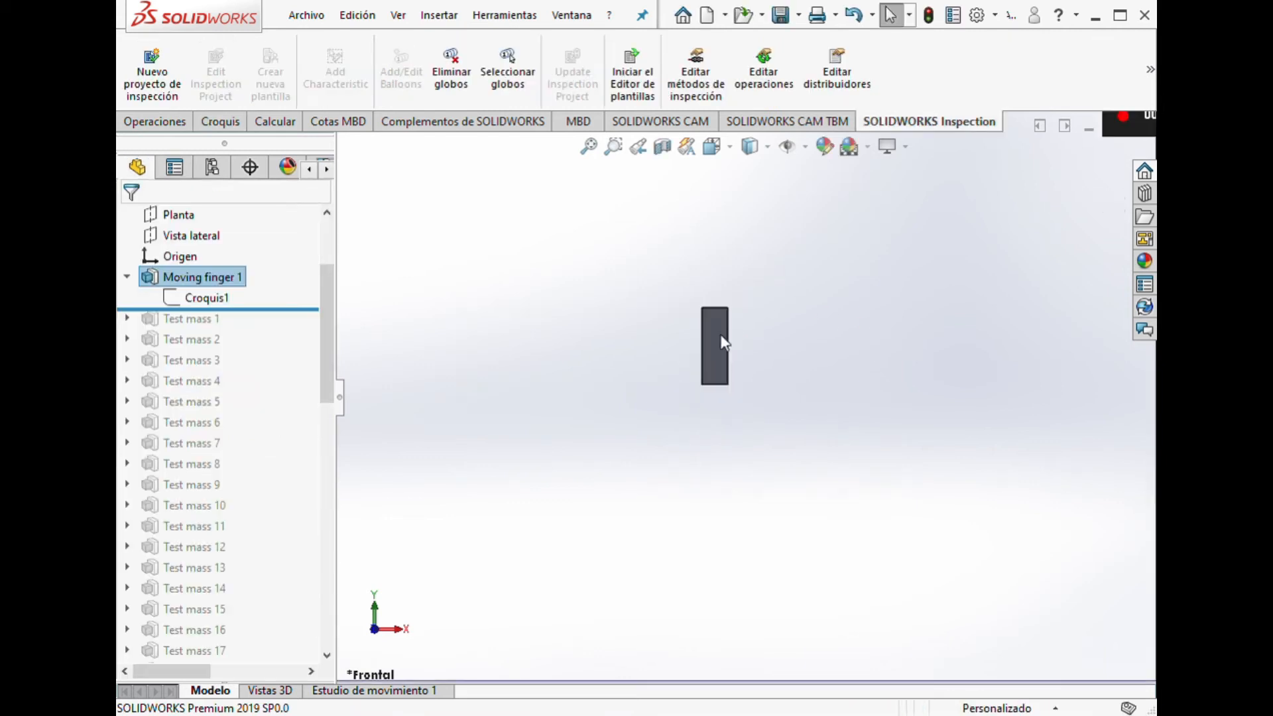
Roll the feature history forward by one feature to include Test mass 1.
left_click(128, 277)
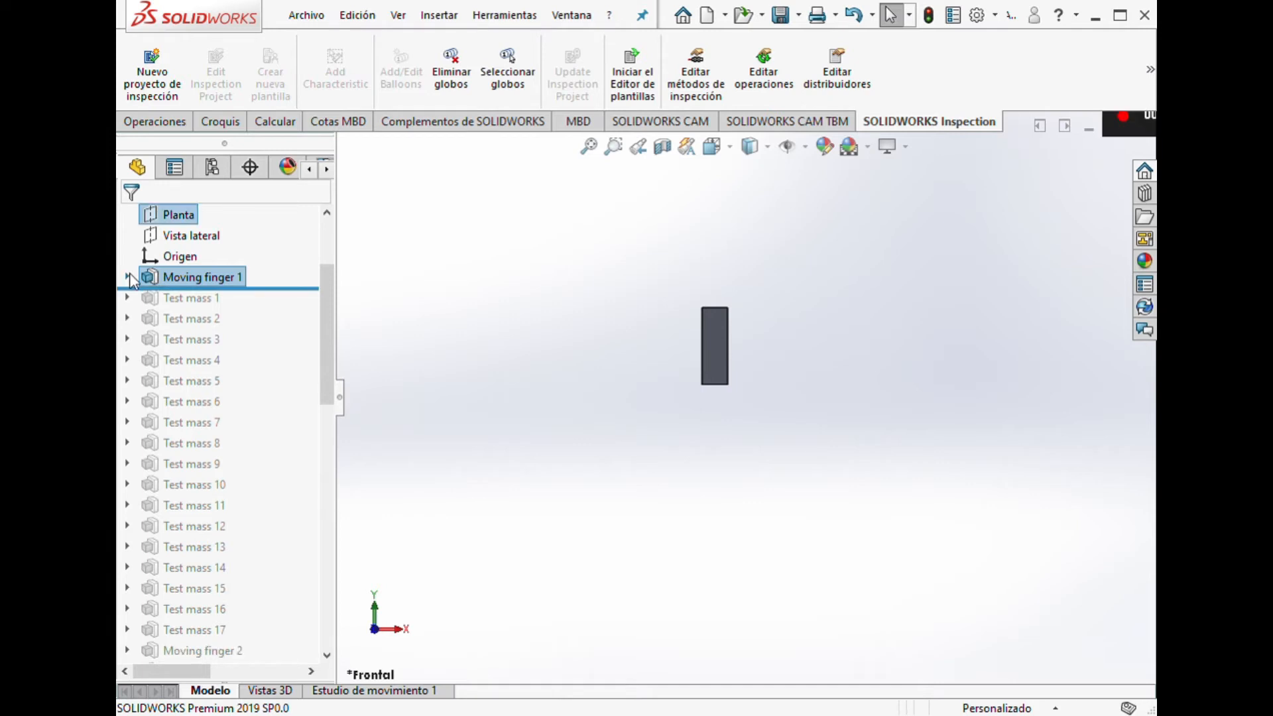
left_click(165, 122)
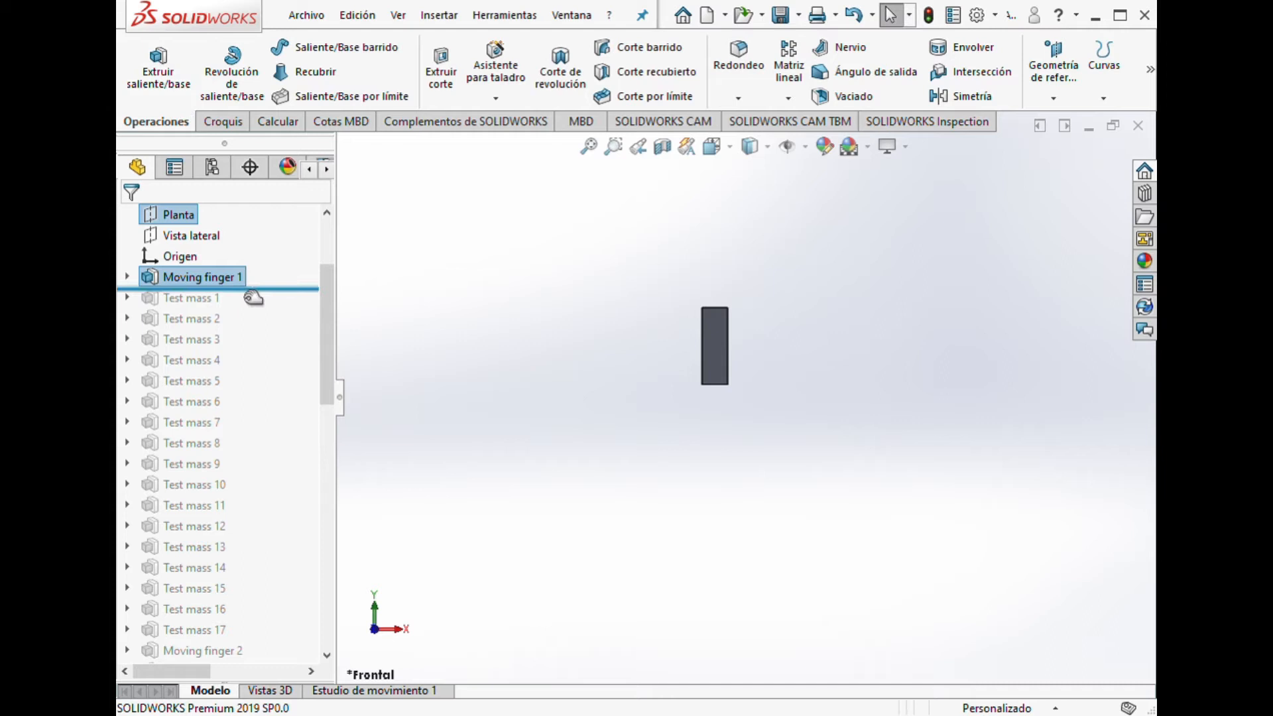
left_click_drag(252, 297, 251, 307)
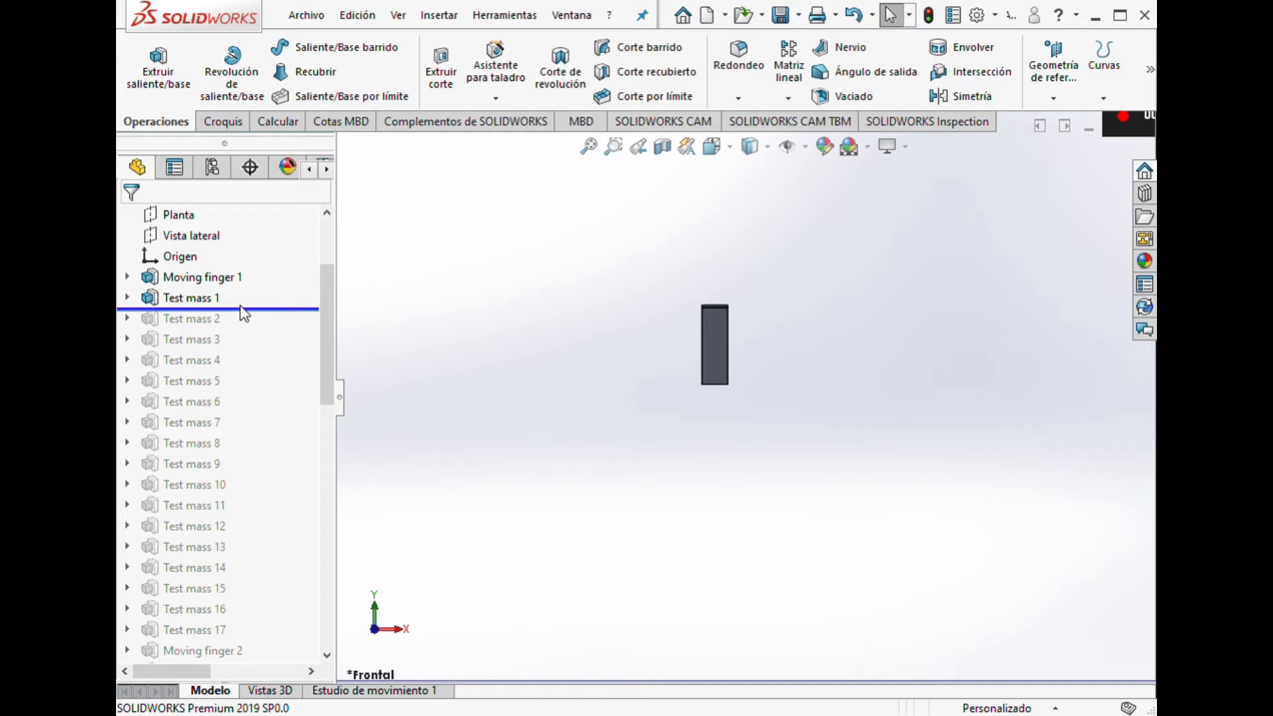
Inspect Test mass 1's thickness dimension, then review its extrusion depth and merge-result option in the feature definition.
left_click(192, 298)
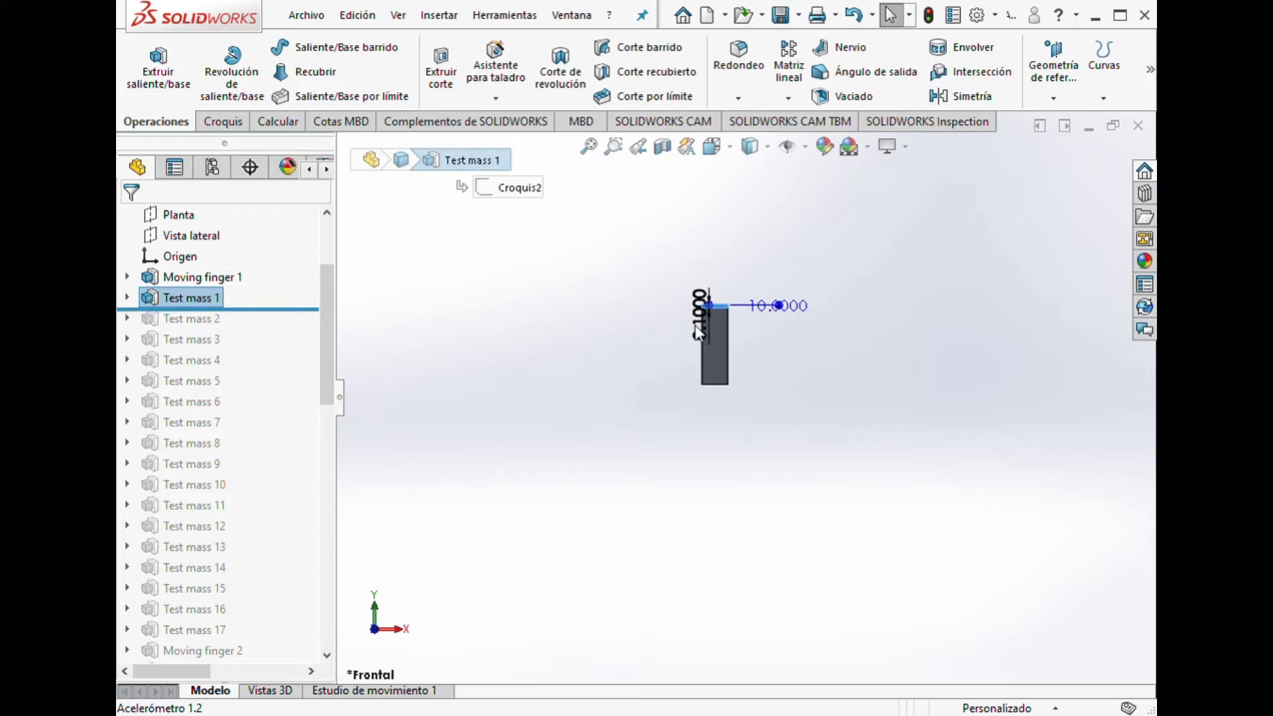
left_click(750, 333)
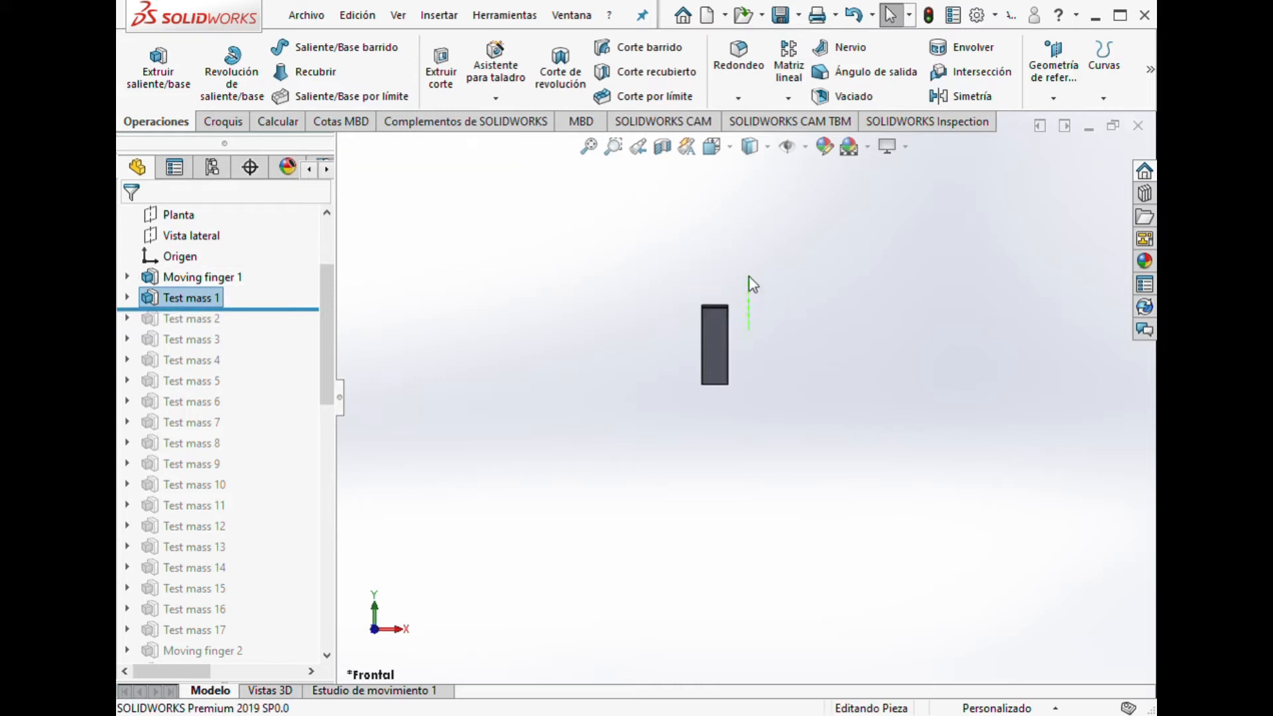
left_click(182, 298)
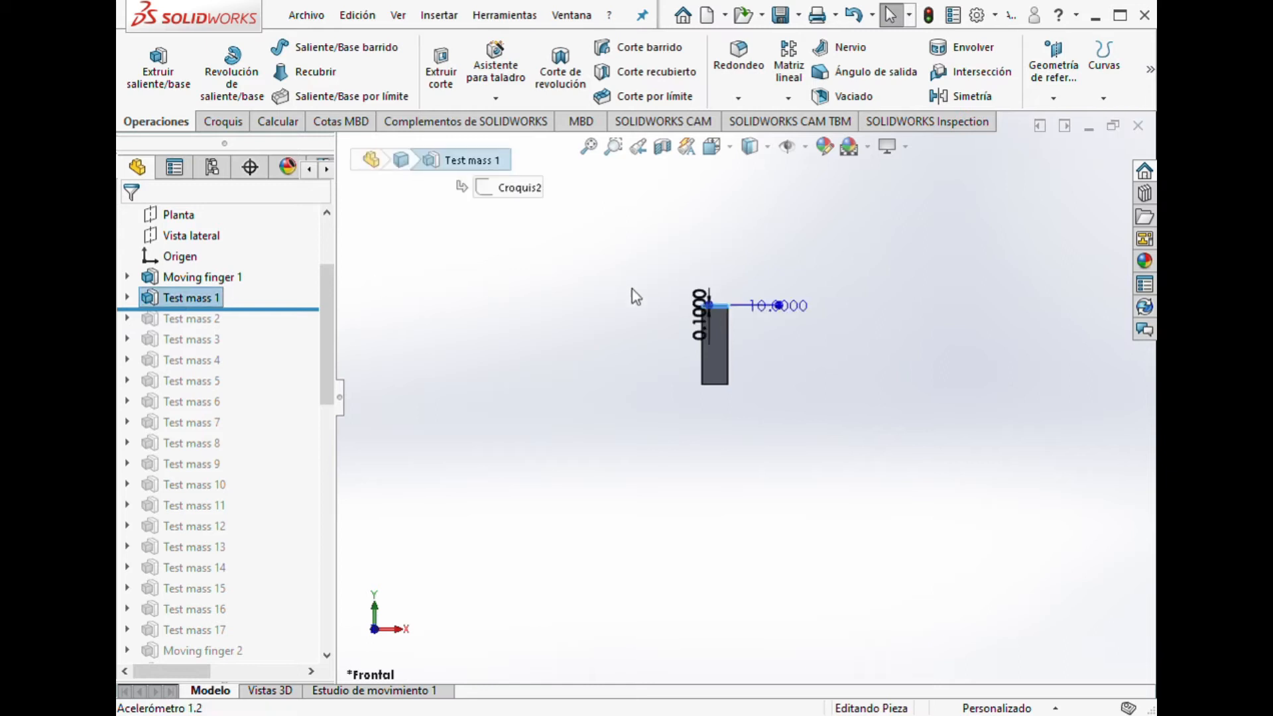
scroll(690, 345, "down", 1)
scroll(711, 316, "down", 3)
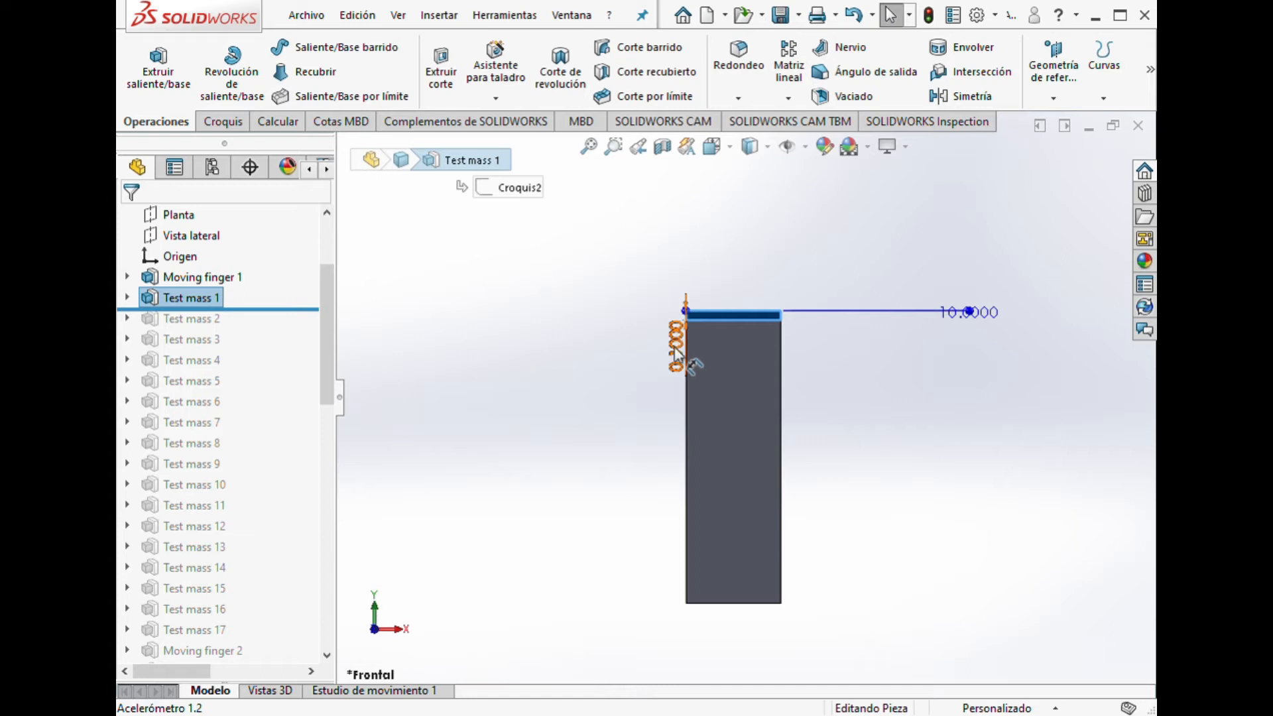
left_click(677, 352)
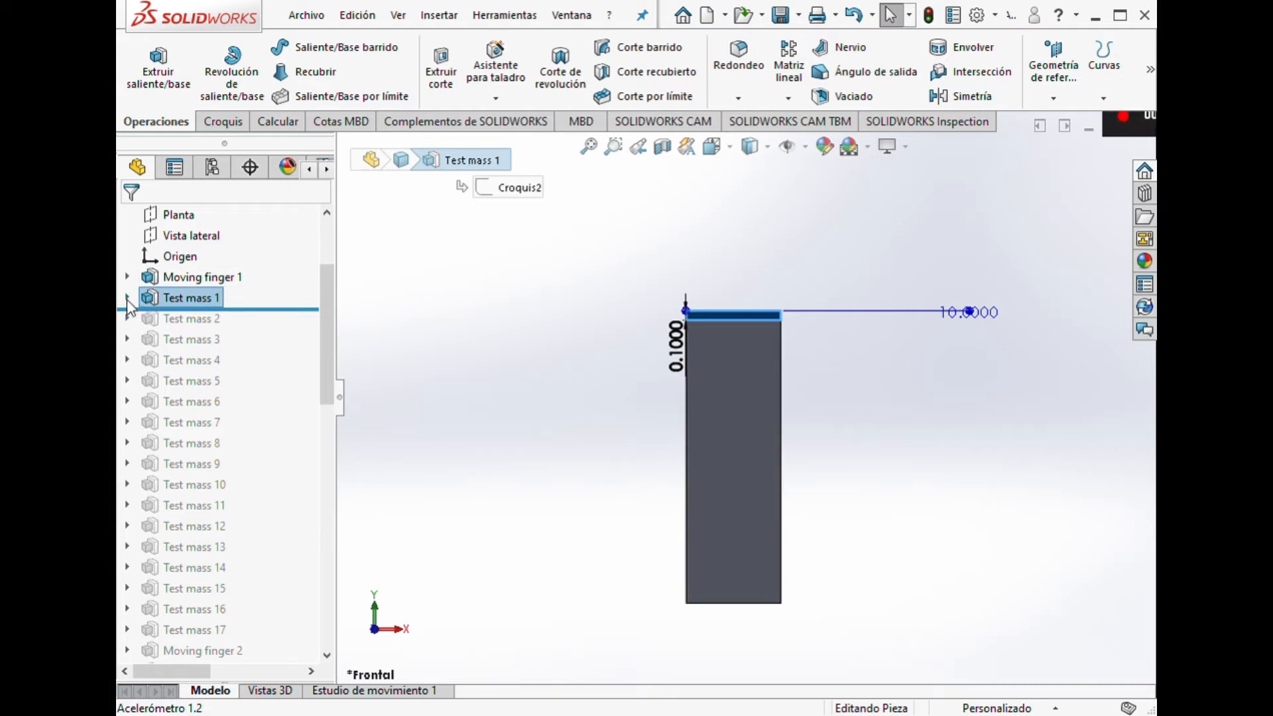
left_click(163, 174)
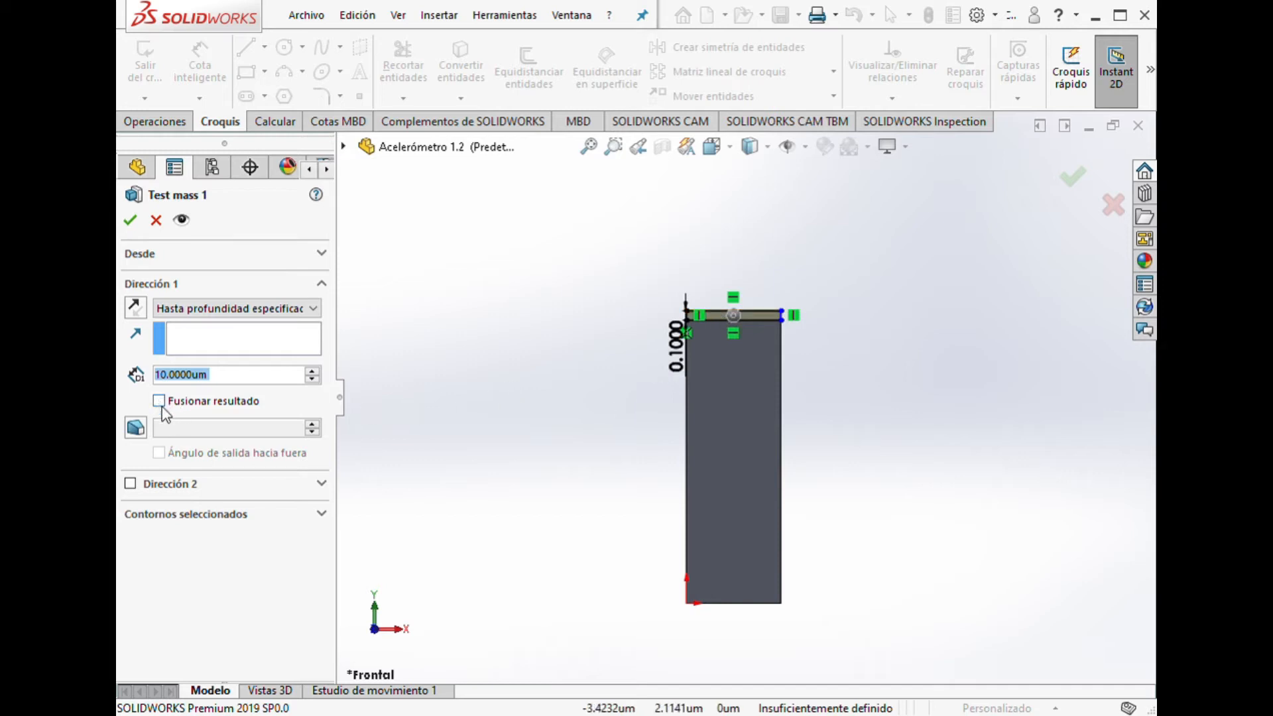
left_click(132, 226)
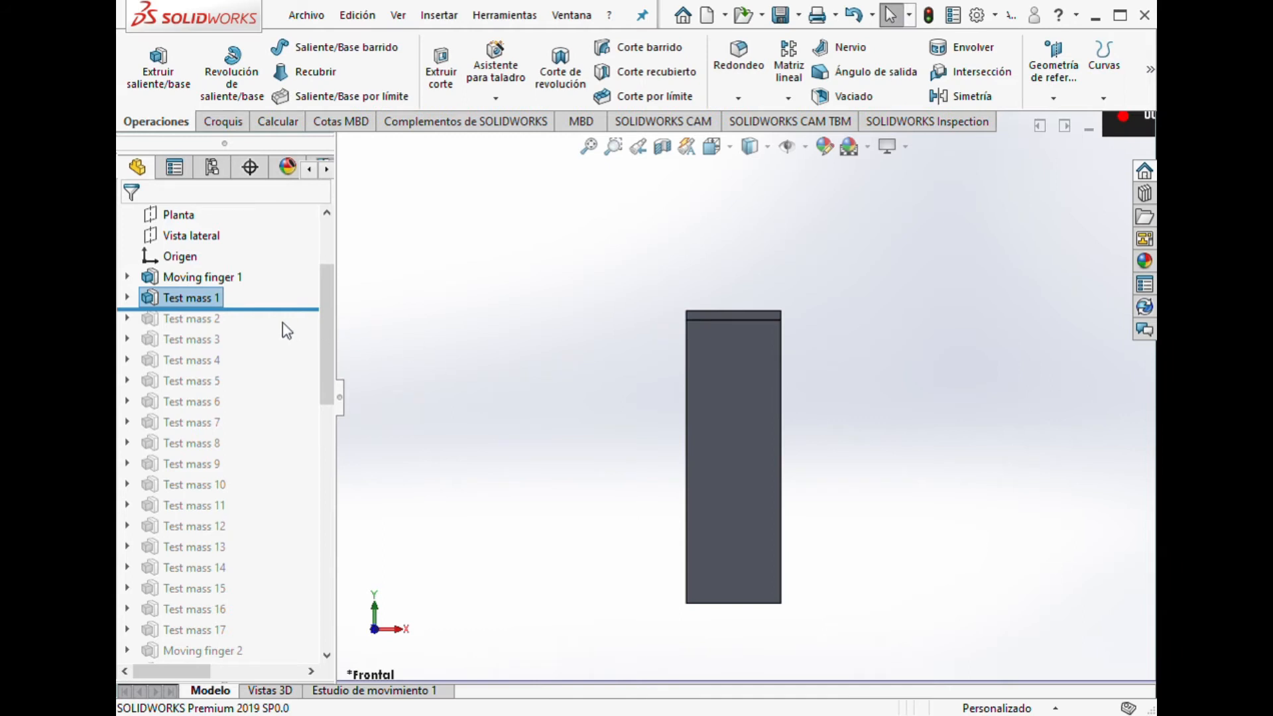
Roll the feature history forward one feature at a time to include Test mass 2 and Test mass 3.
left_click_drag(280, 314, 272, 334)
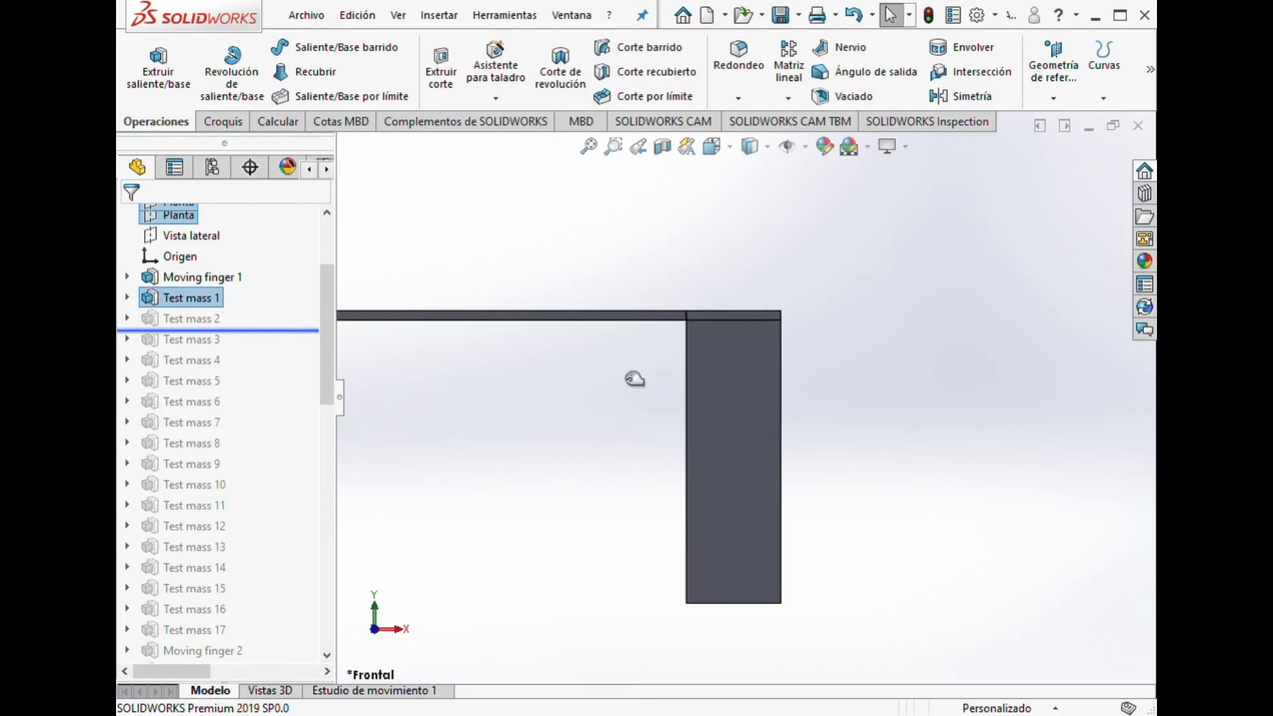
scroll(629, 380, "up", 1)
scroll(676, 353, "up", 5)
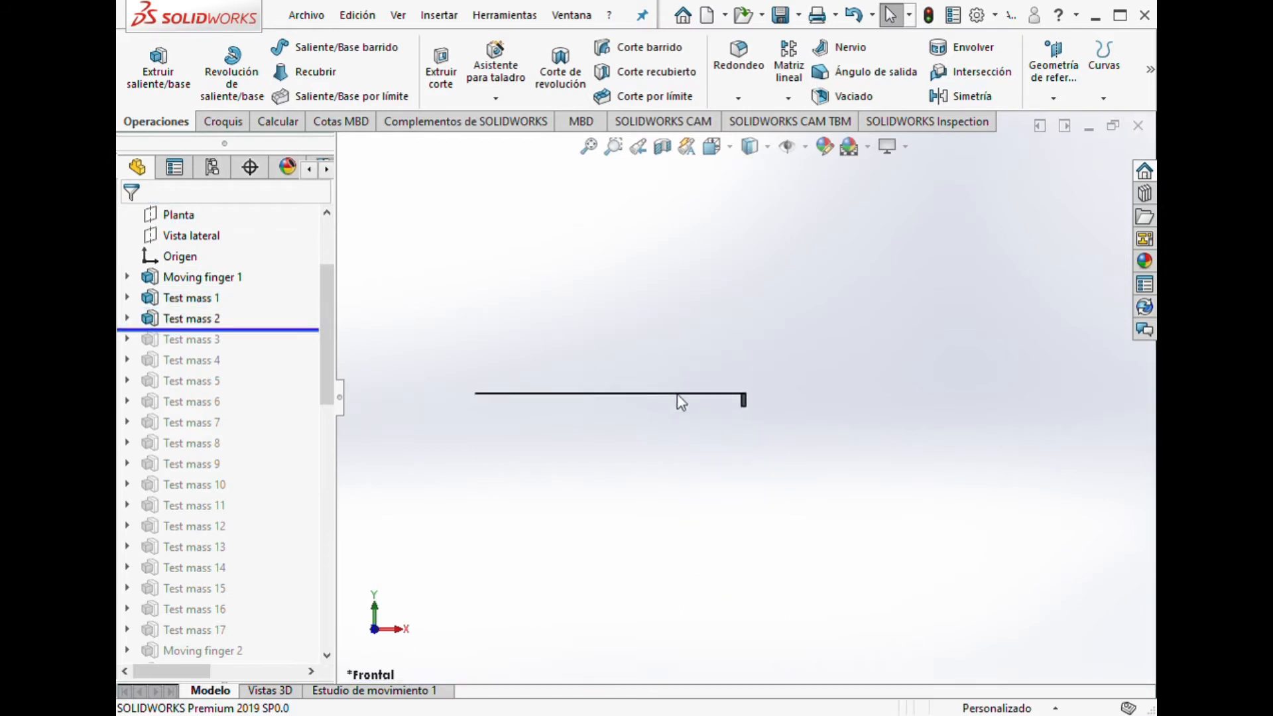
scroll(732, 398, "down", 2)
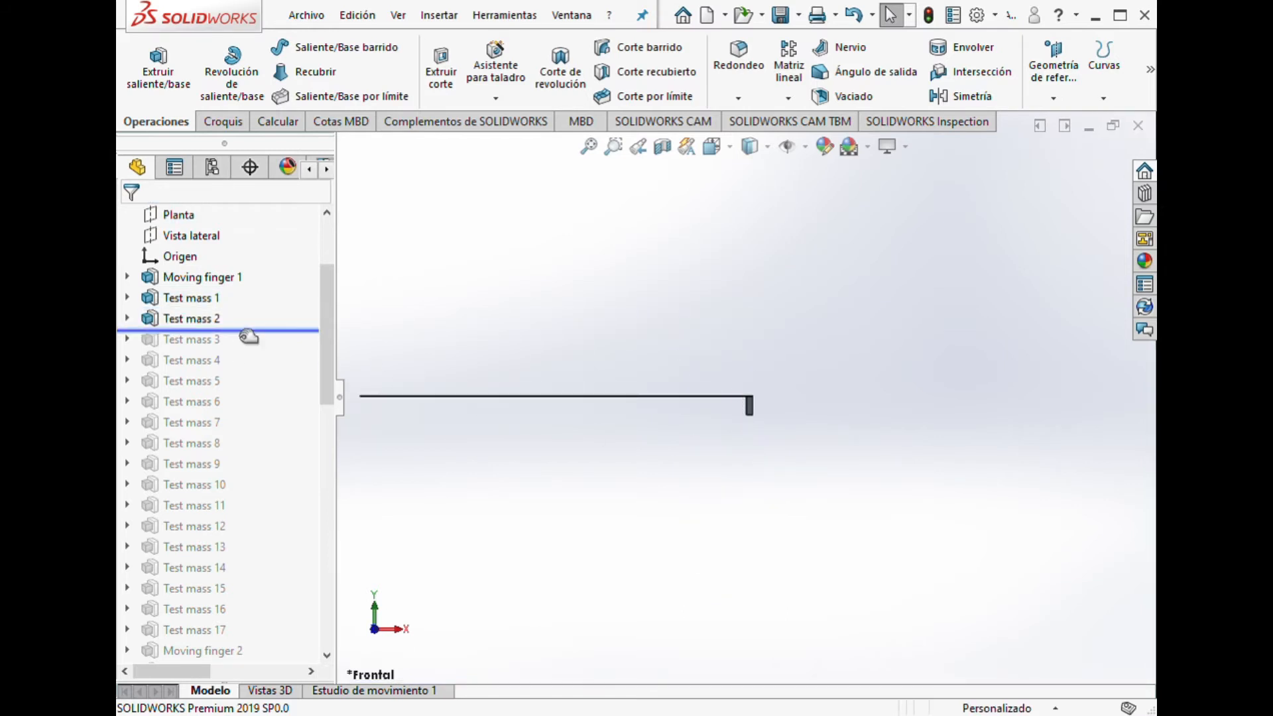
left_click_drag(261, 333, 265, 365)
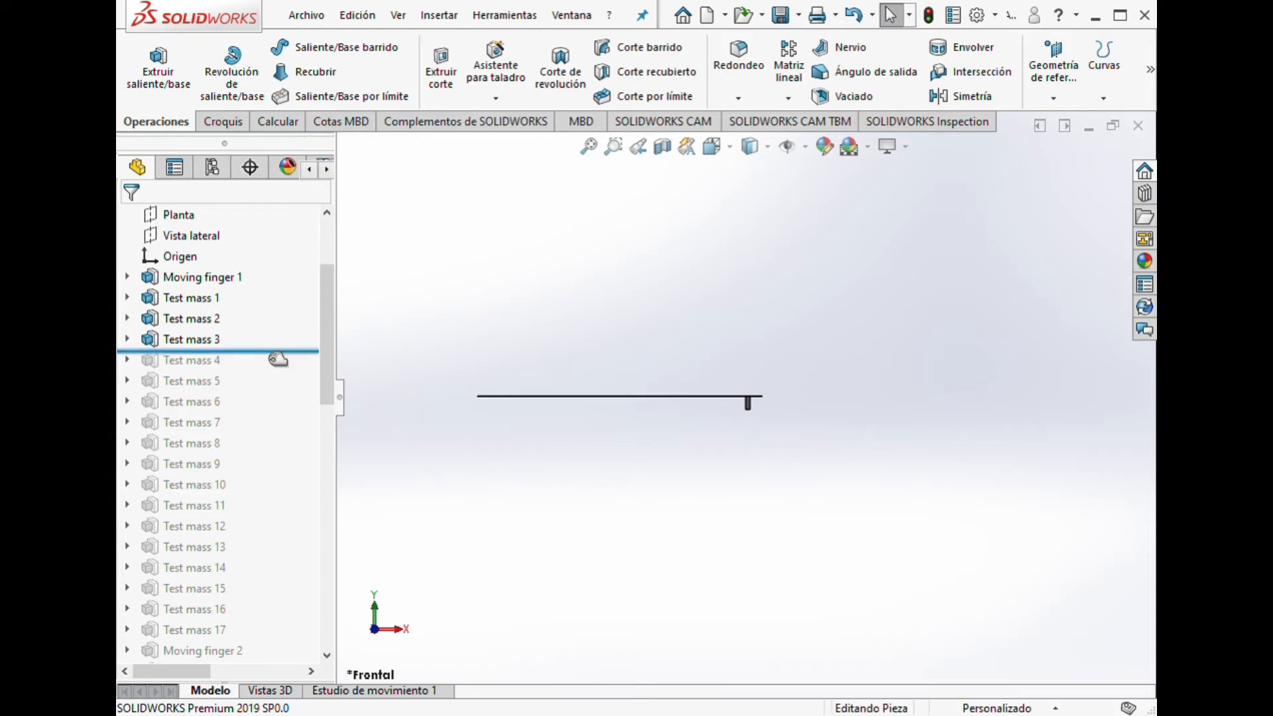
Roll the feature history forward one feature at a time to include Test mass 4 through Test mass 7.
left_click_drag(278, 359, 273, 392)
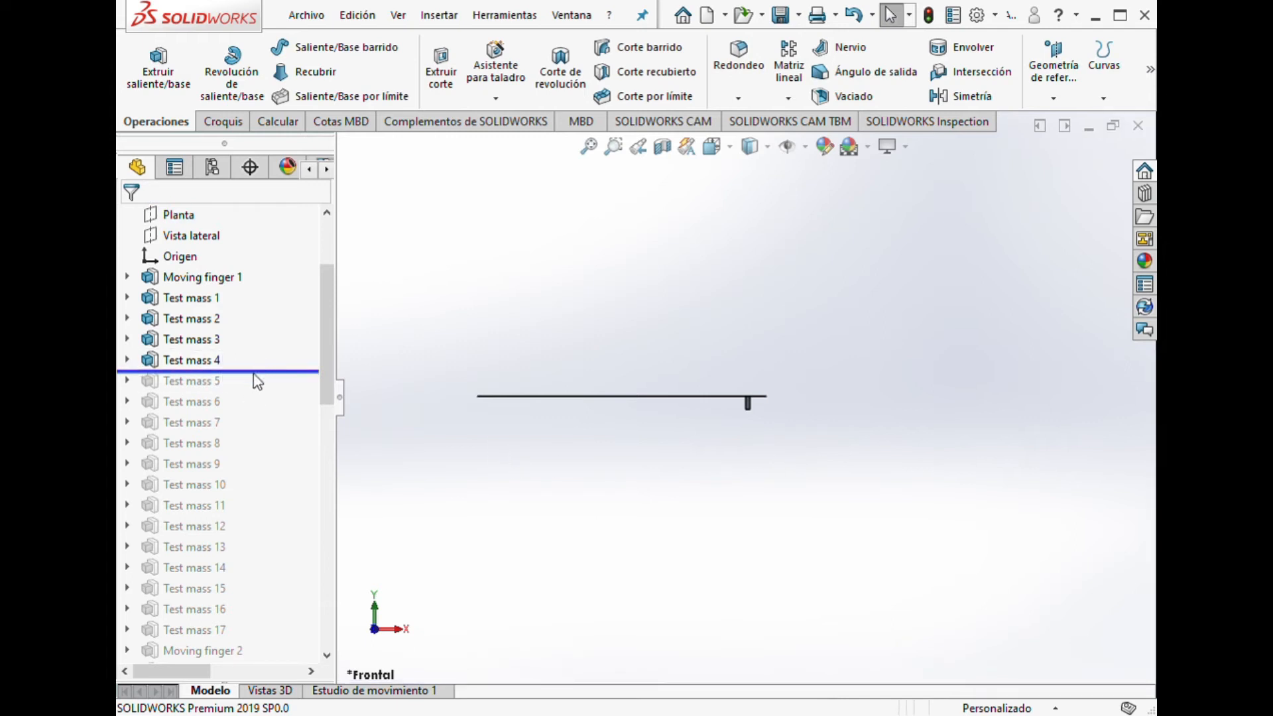
left_click_drag(250, 370, 251, 392)
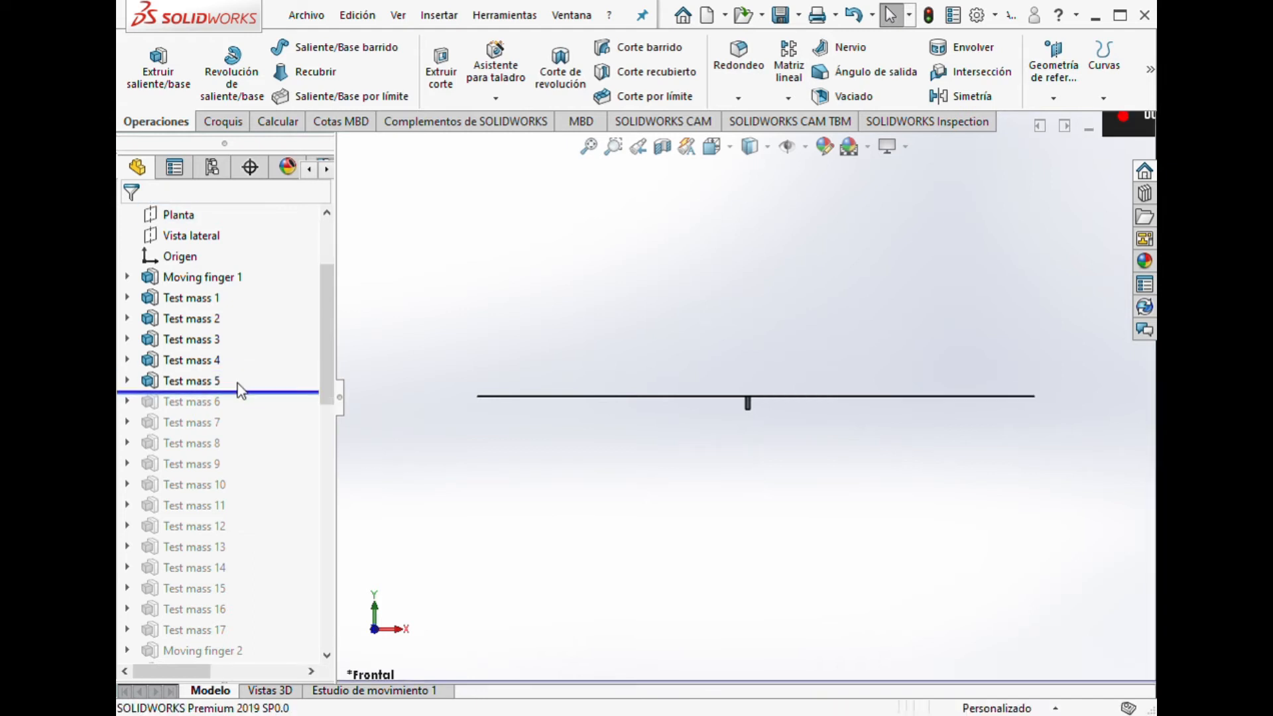
left_click_drag(241, 391, 248, 413)
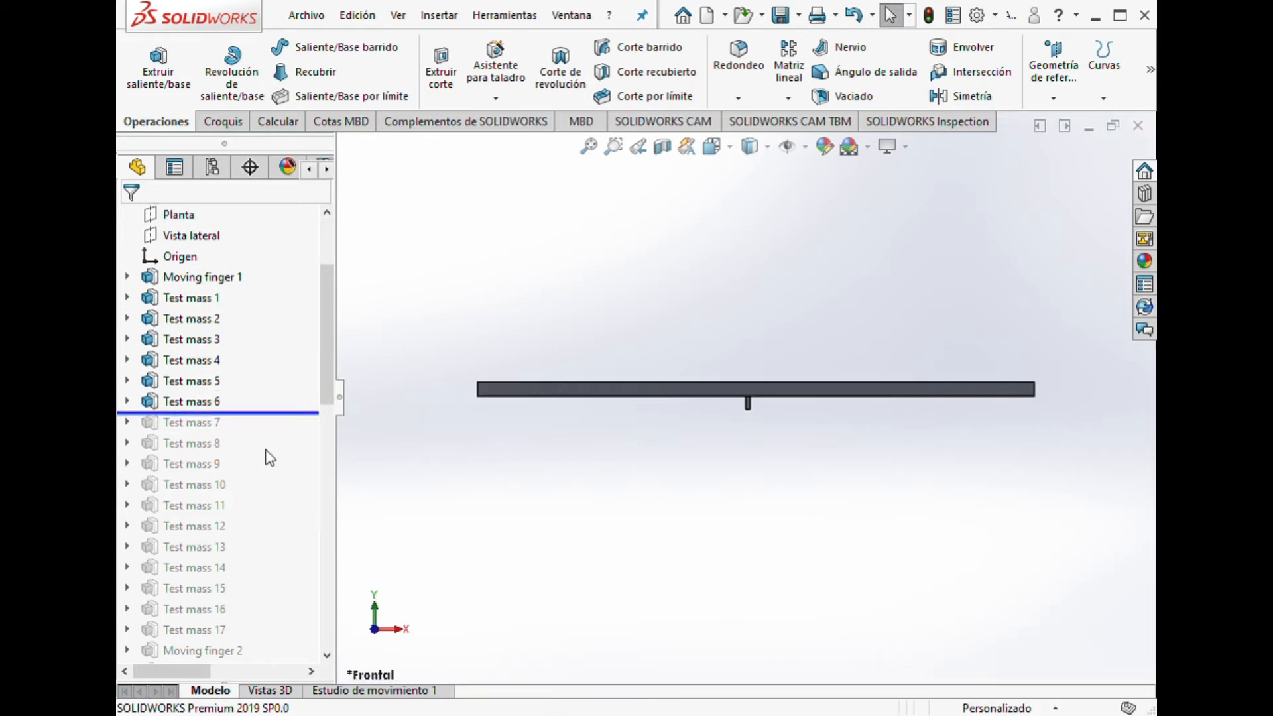
left_click_drag(247, 418, 257, 443)
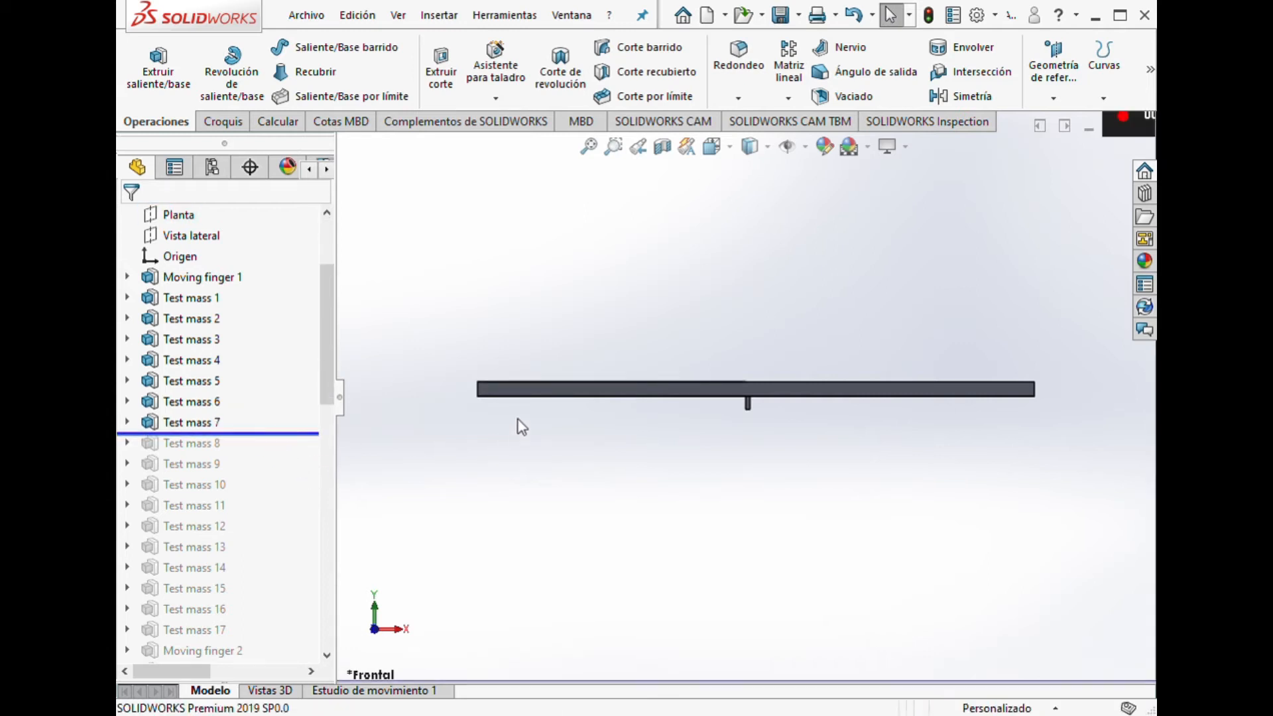
Roll the feature history forward one feature at a time to include Test mass 8, Test mass 9 and Test mass 10.
scroll(743, 390, "down", 5)
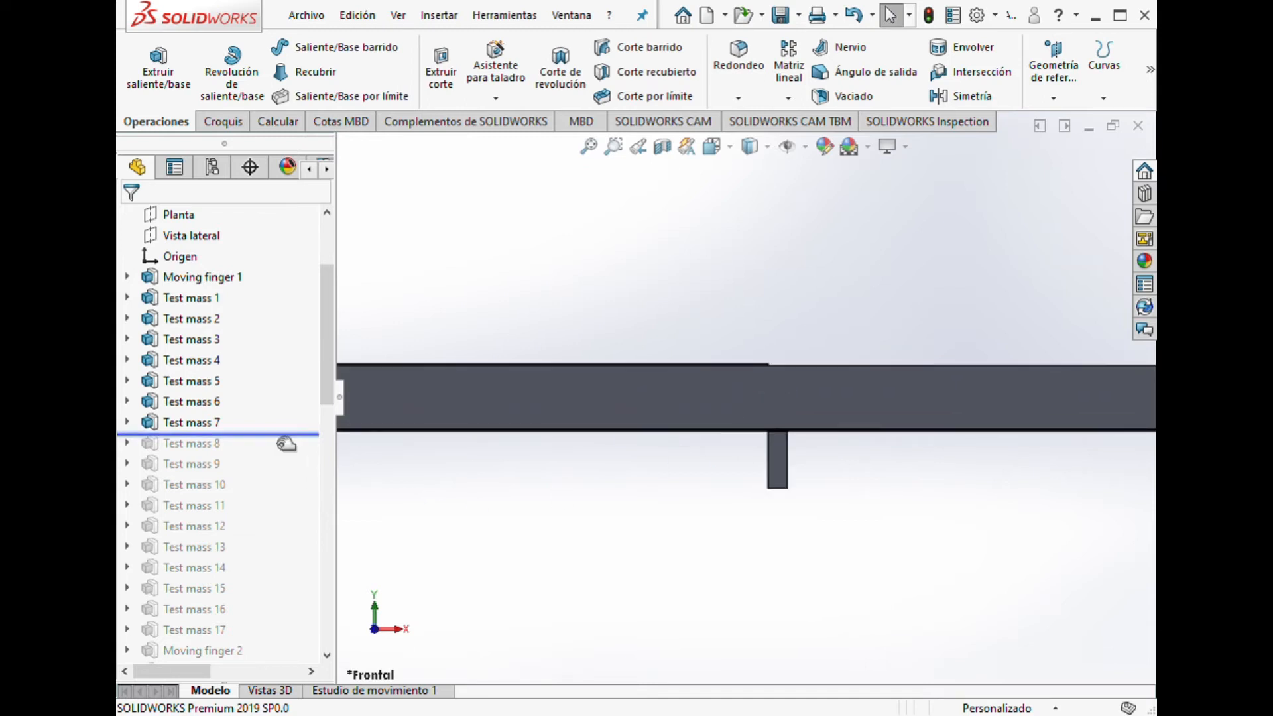
left_click_drag(284, 435, 284, 455)
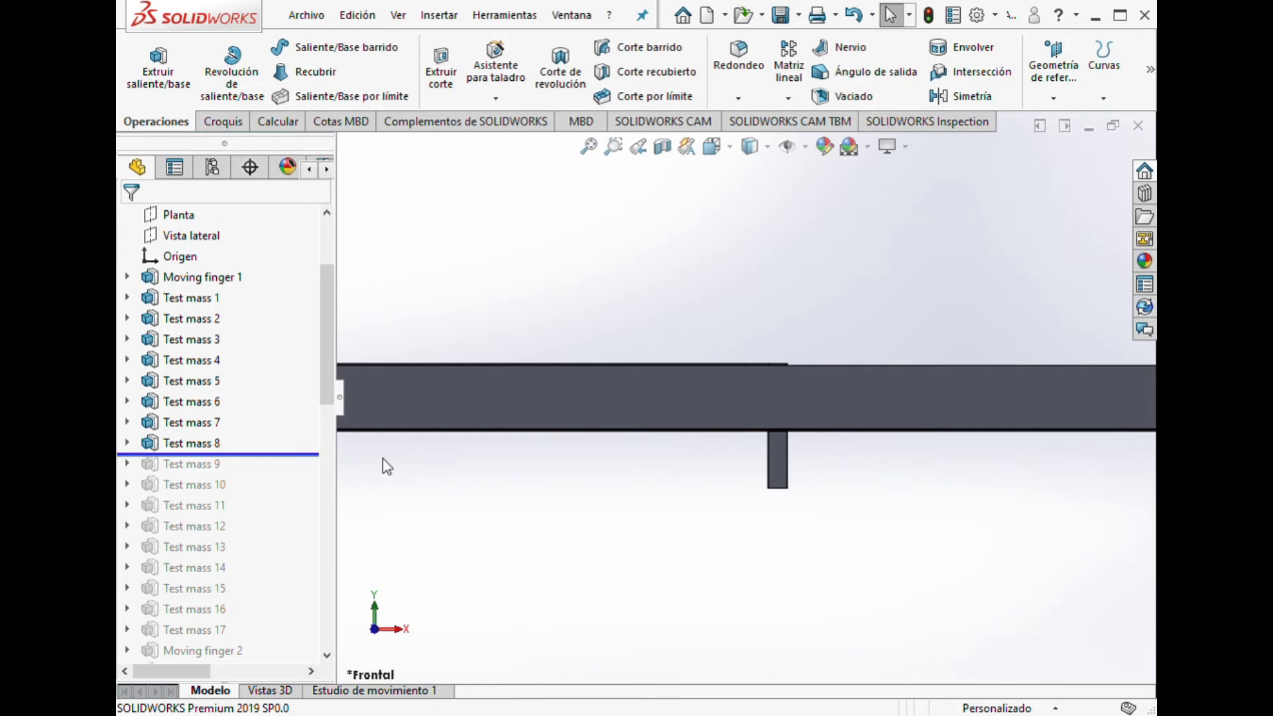
left_click_drag(240, 457, 243, 475)
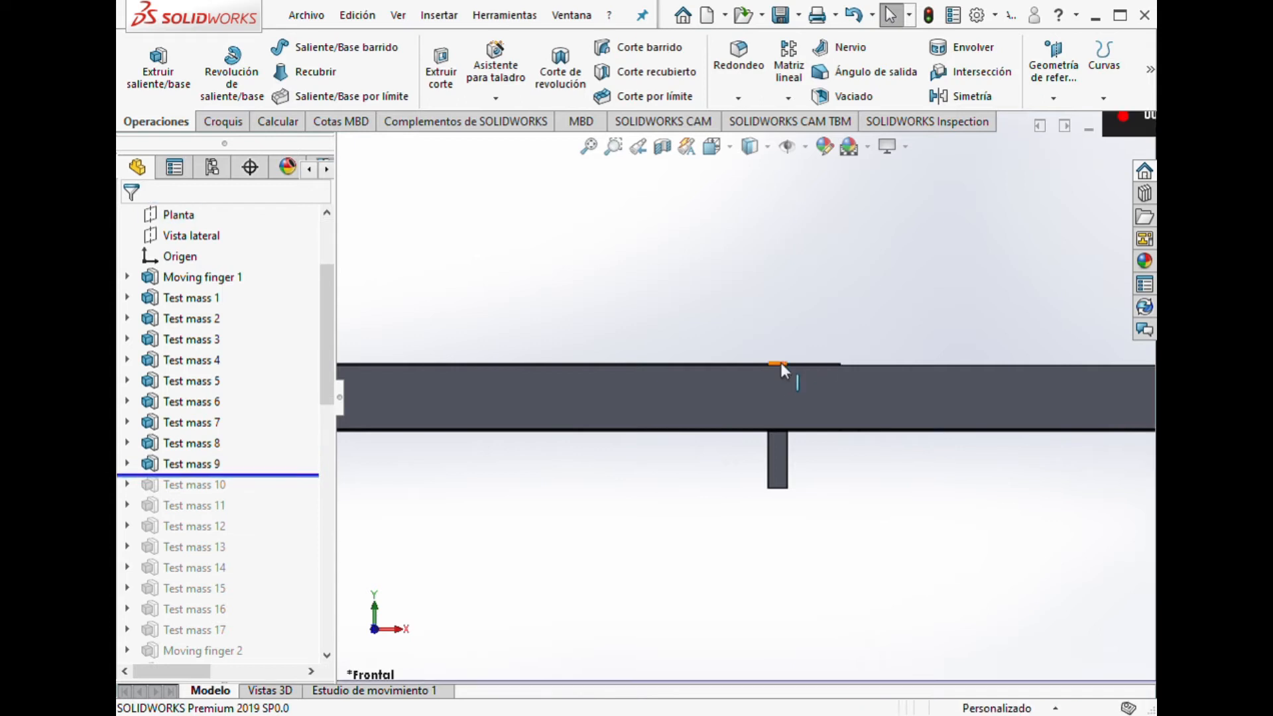
left_click_drag(306, 476, 308, 496)
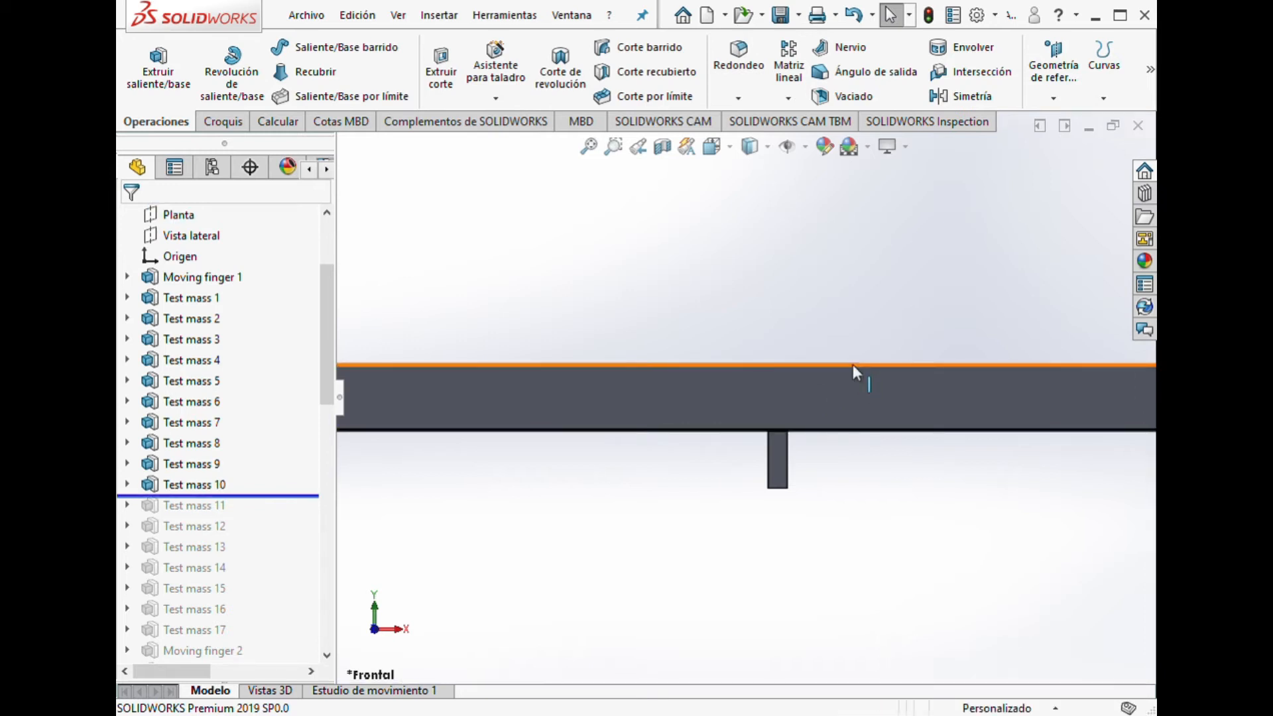
Advance the feature history in two stages, first through Test mass 13 and finally through Test mass 17.
left_click_drag(293, 496, 301, 557)
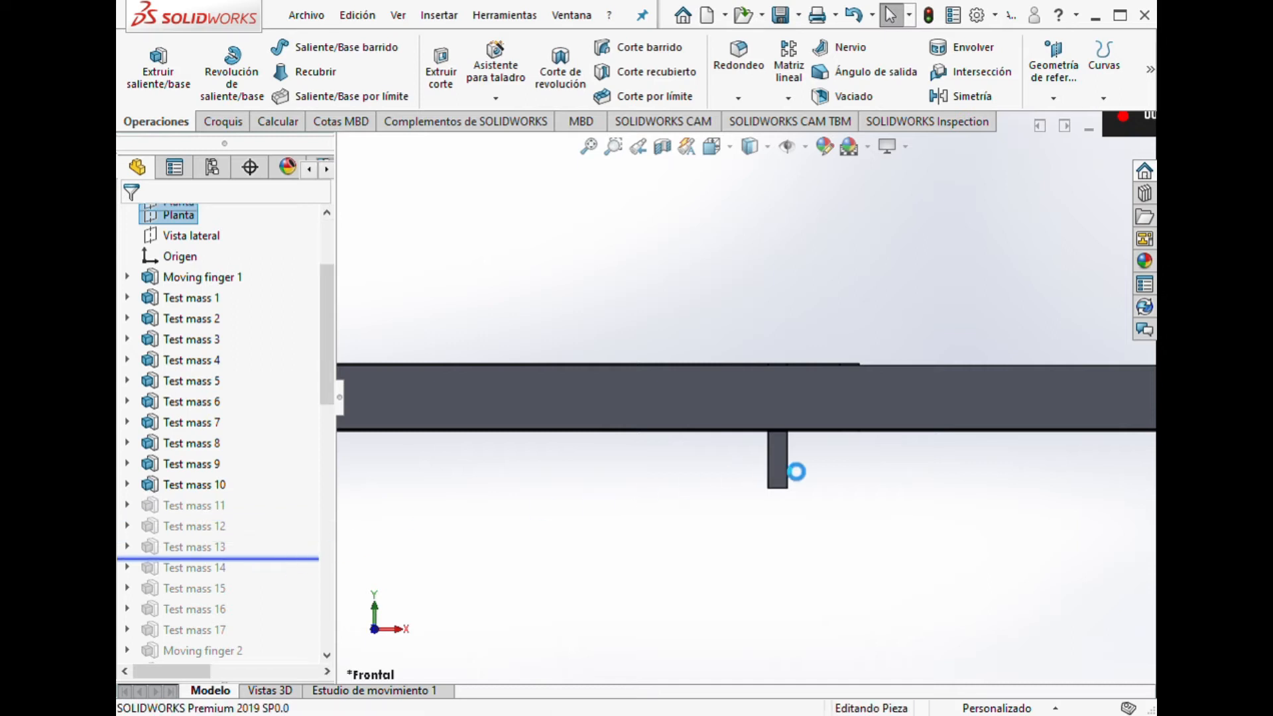
scroll(590, 397, "down", 8)
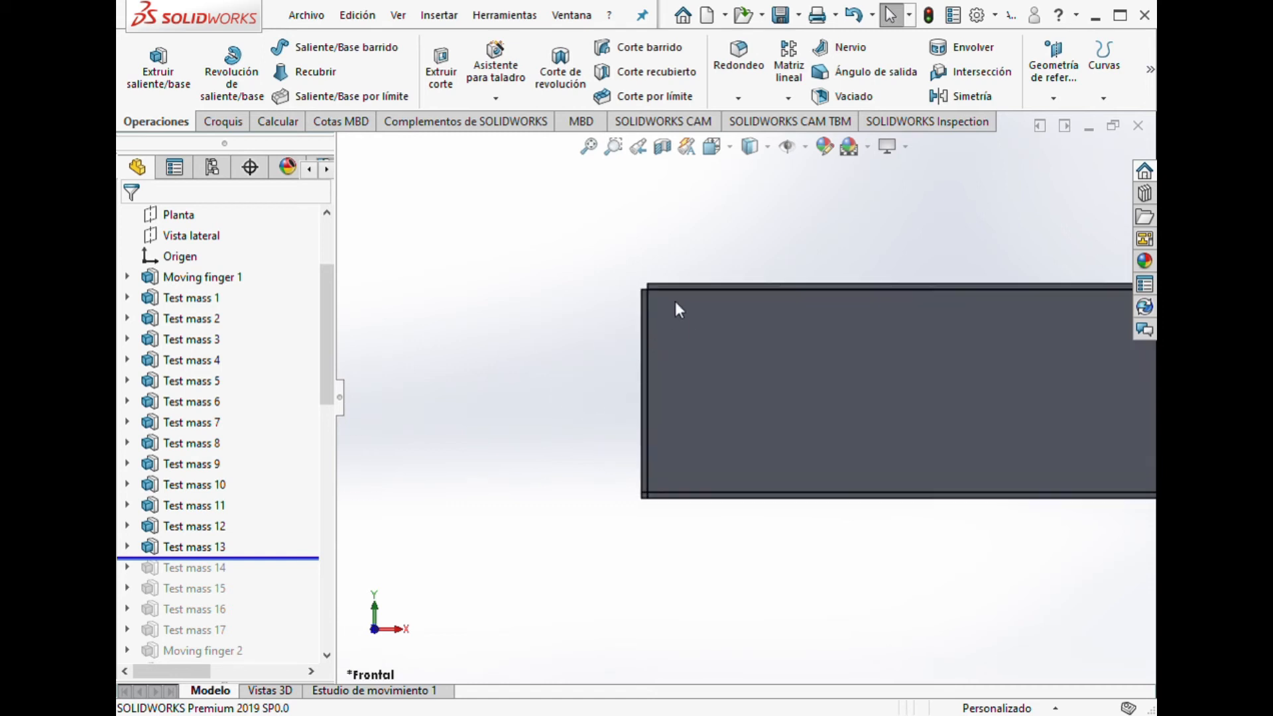
left_click_drag(276, 563, 274, 642)
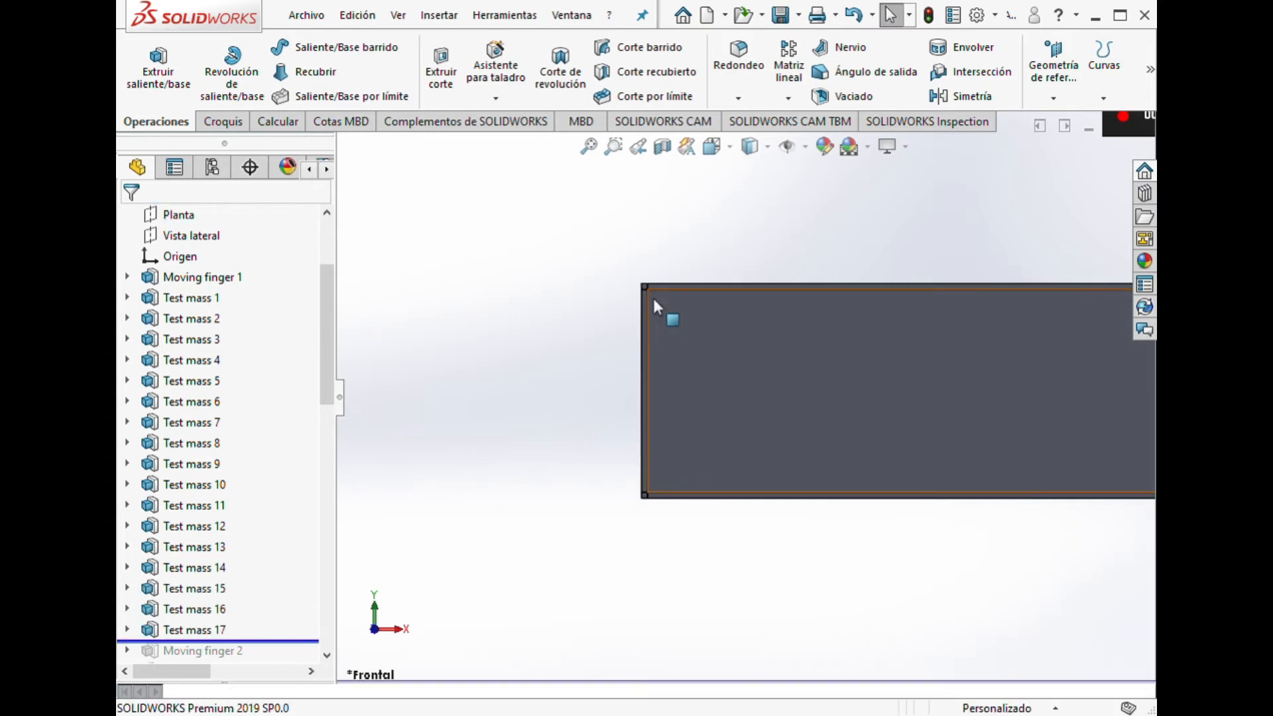
Examine how the test mass pieces meet at the corners and ends of the long bar.
scroll(907, 432, "up", 10)
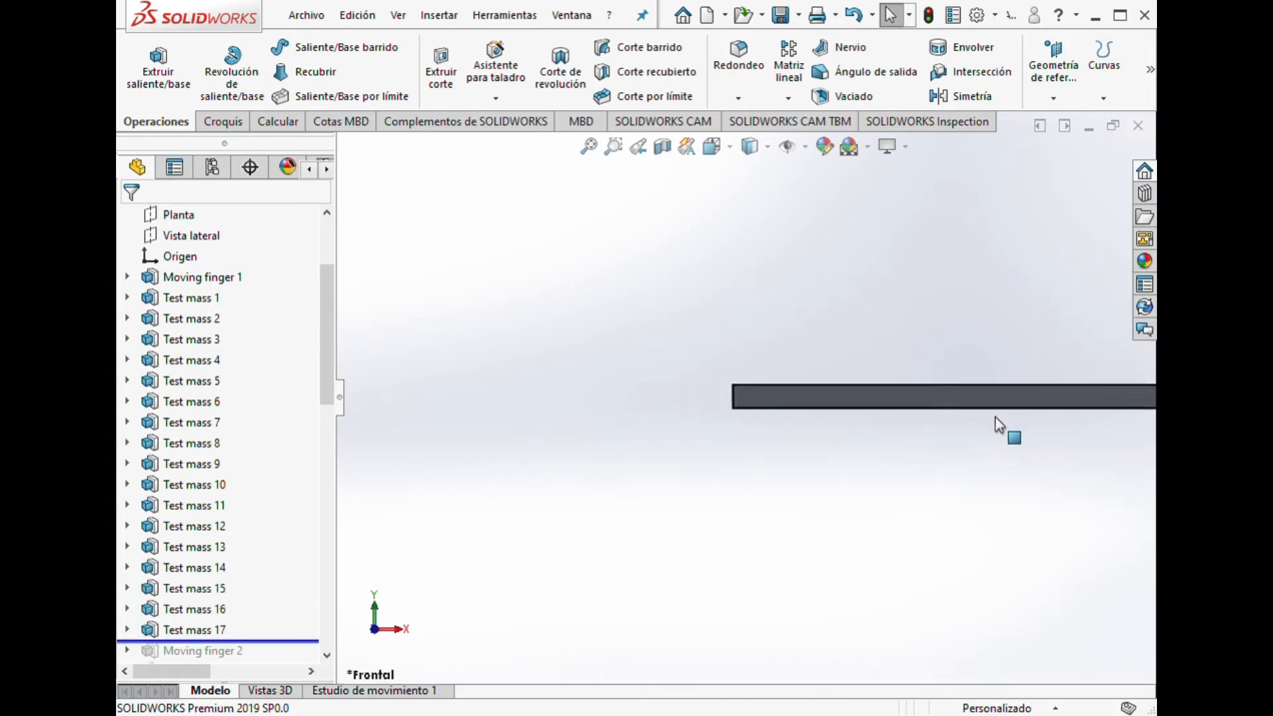
scroll(997, 419, "up", 8)
scroll(945, 391, "down", 7)
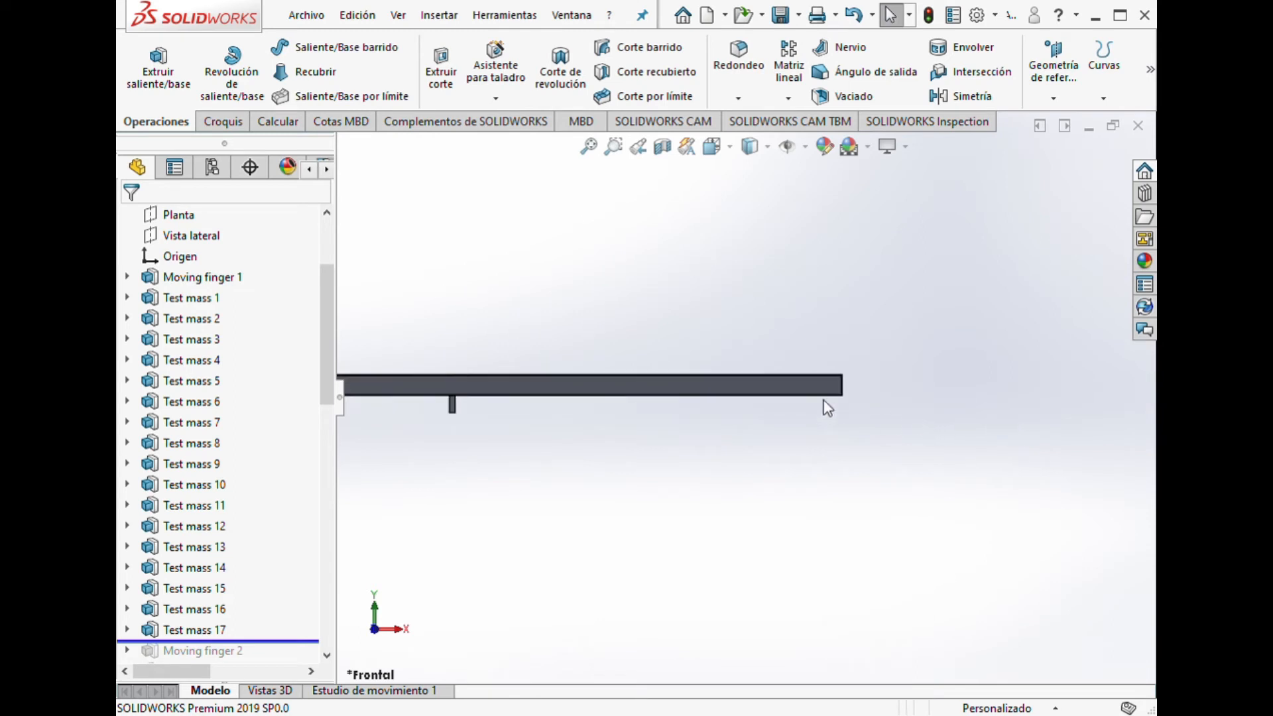
scroll(828, 407, "down", 6)
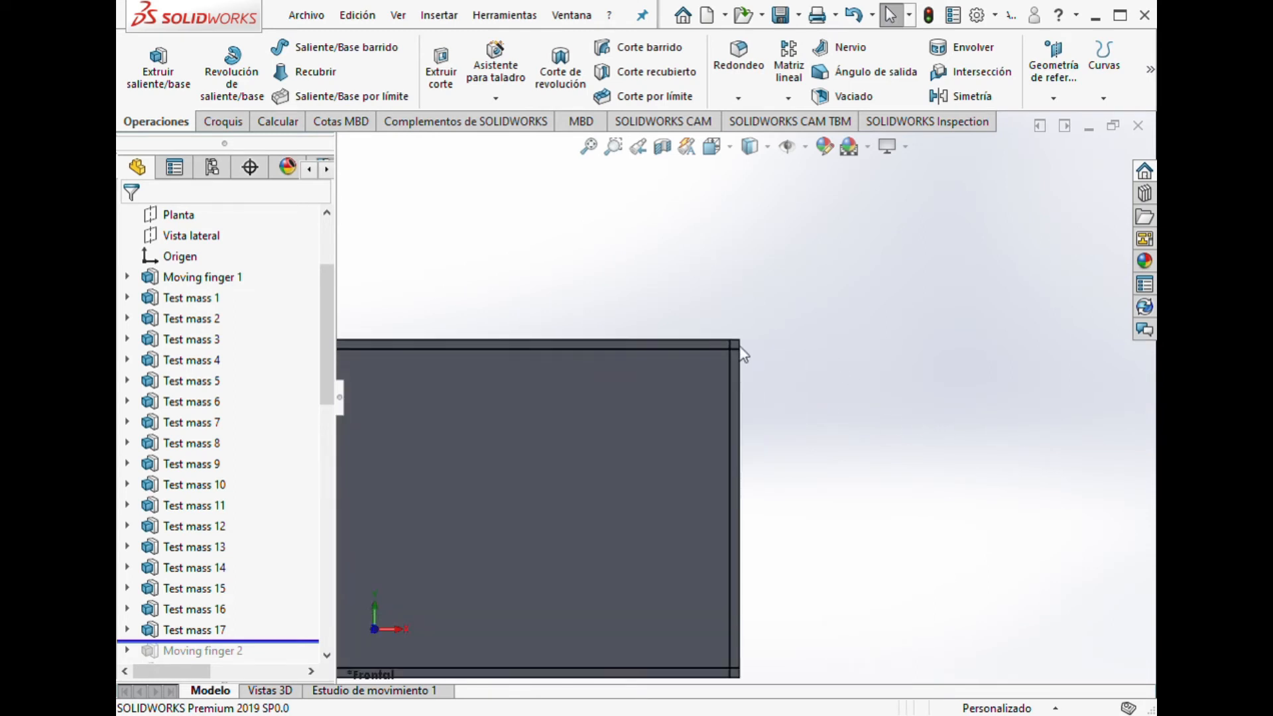
scroll(743, 328, "up", 10)
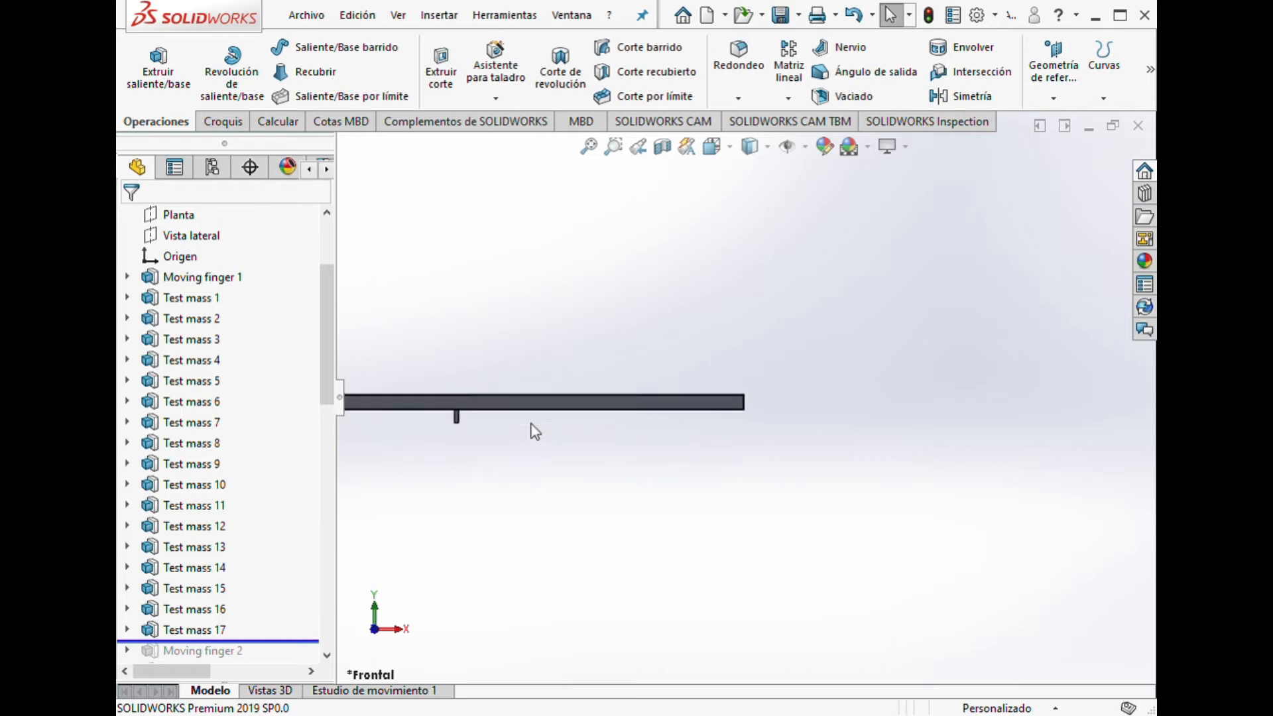
scroll(526, 420, "up", 3)
scroll(657, 425, "down", 3)
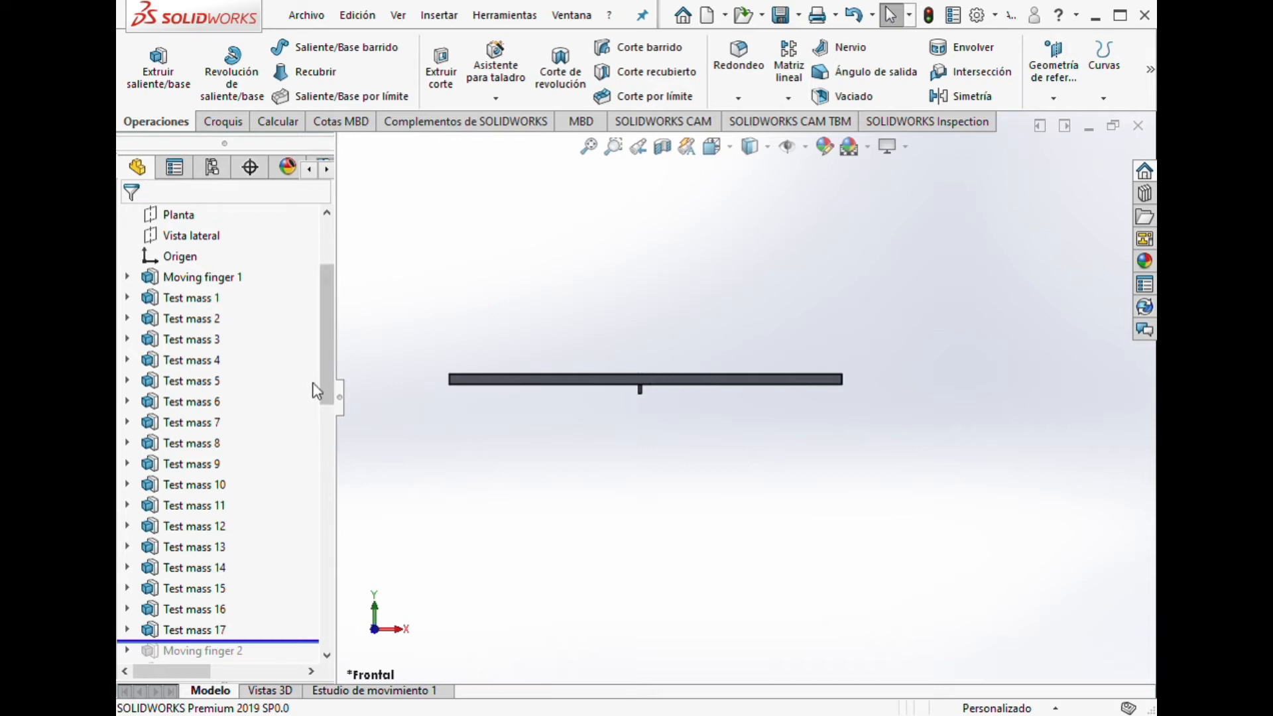
Roll the feature history forward one feature at a time to include Moving finger 2, Moving finger 3 and Moving finger 4.
left_click_drag(327, 384, 283, 460)
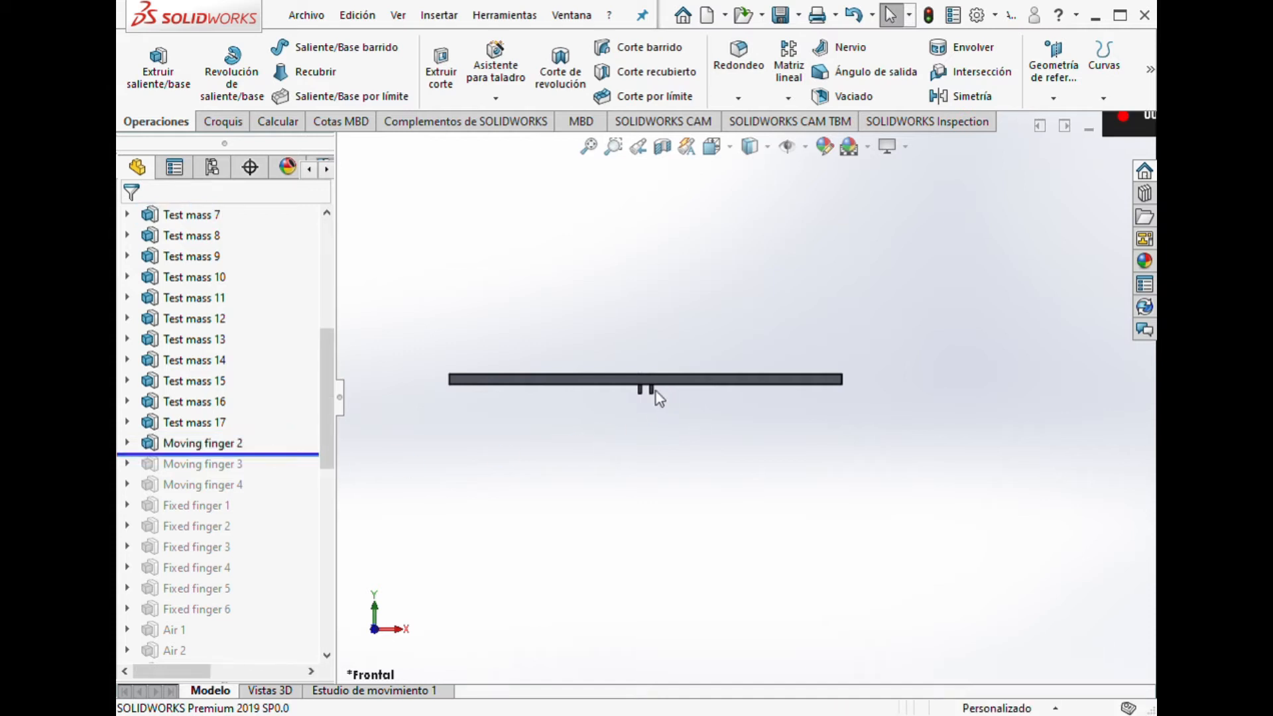
scroll(666, 401, "down", 5)
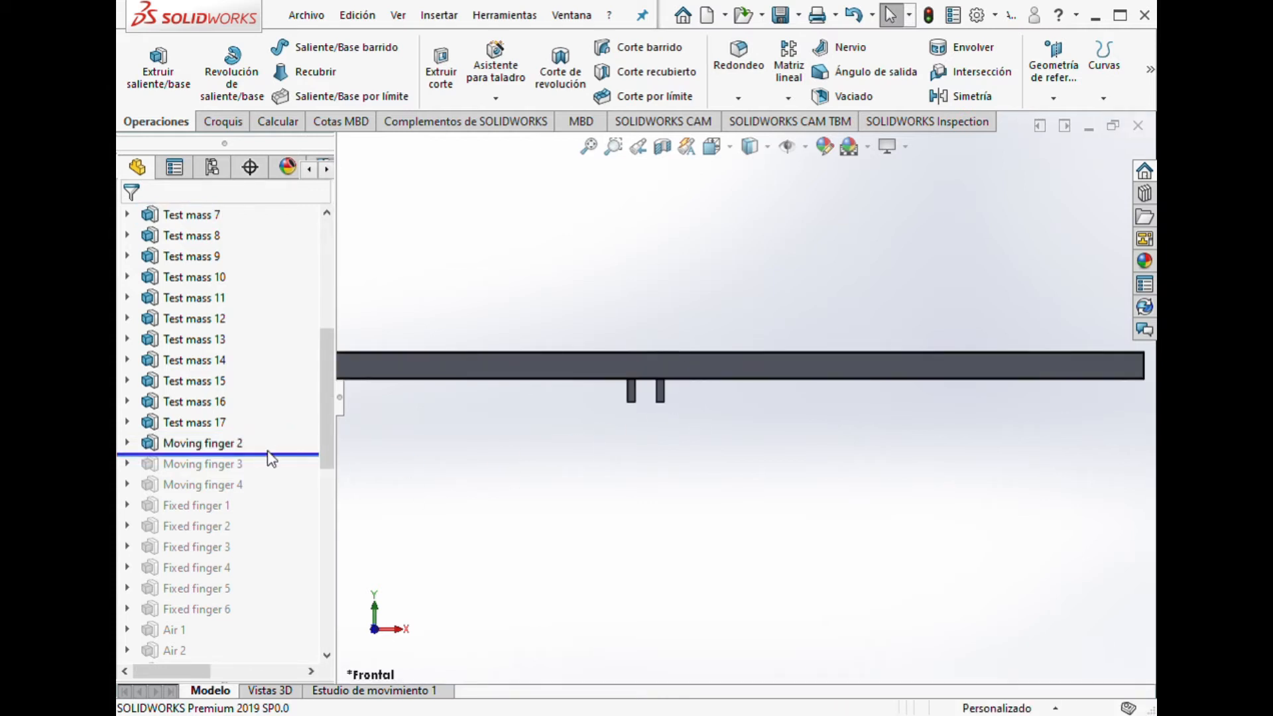
left_click_drag(271, 455, 273, 478)
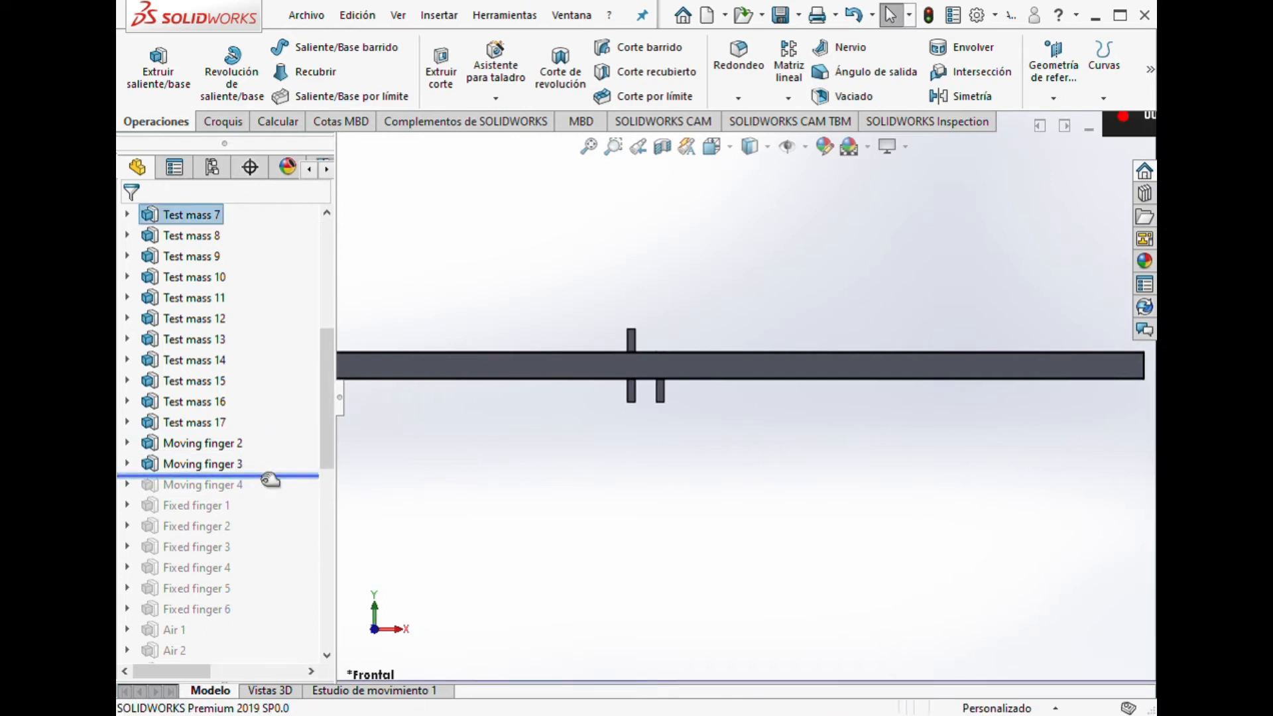
left_click_drag(271, 479, 271, 500)
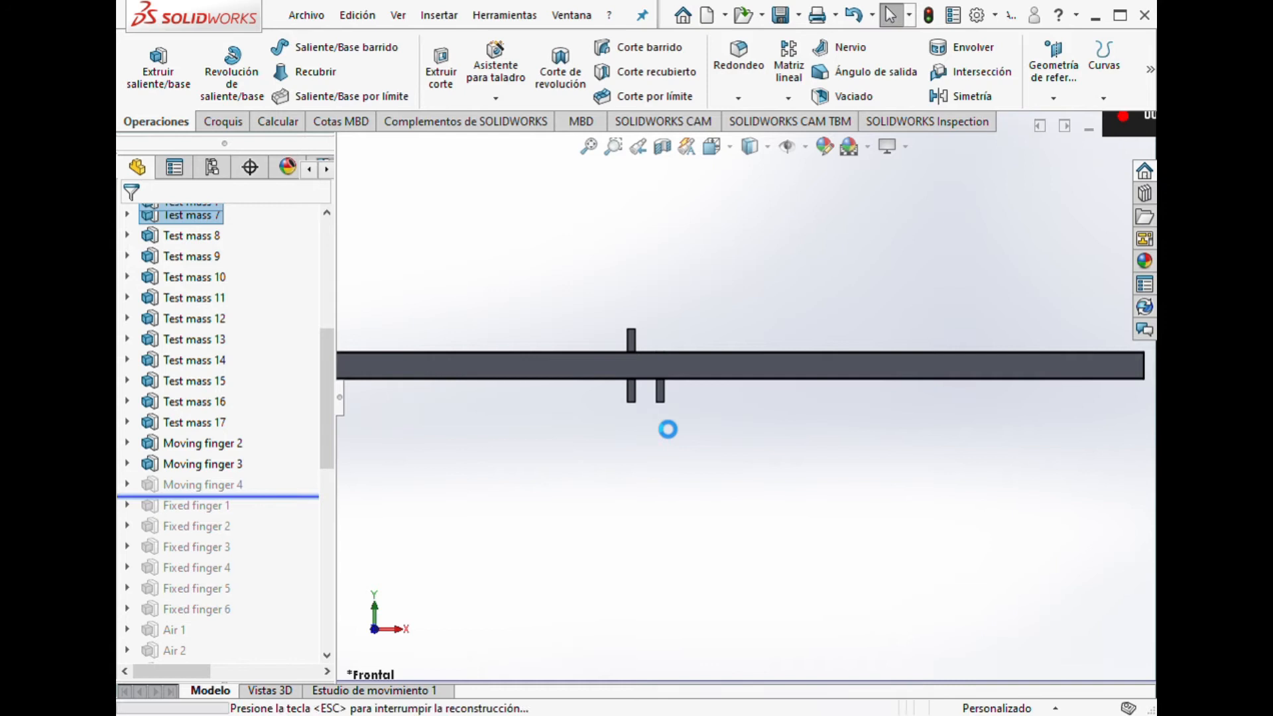
Examine where the four moving fingers join the test mass, then inspect the whole model from the front and at an angle.
scroll(667, 352, "down", 5)
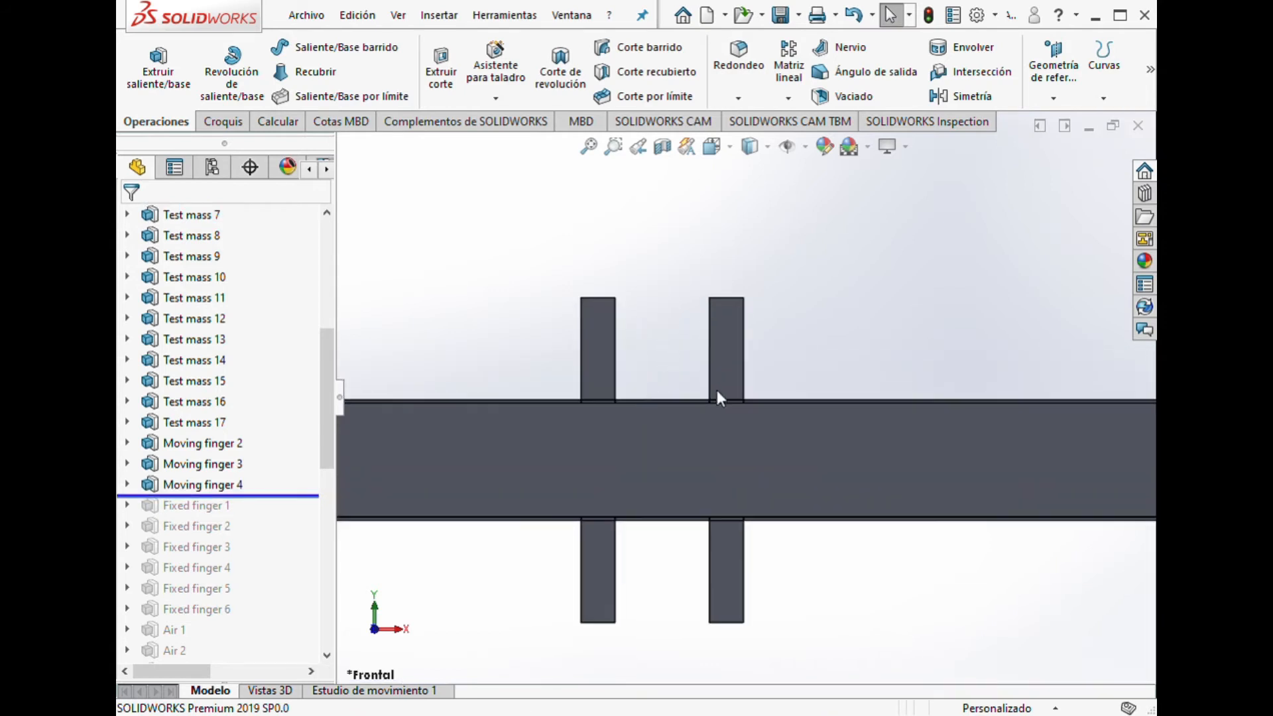
scroll(686, 362, "down", 2)
scroll(686, 362, "up", 4)
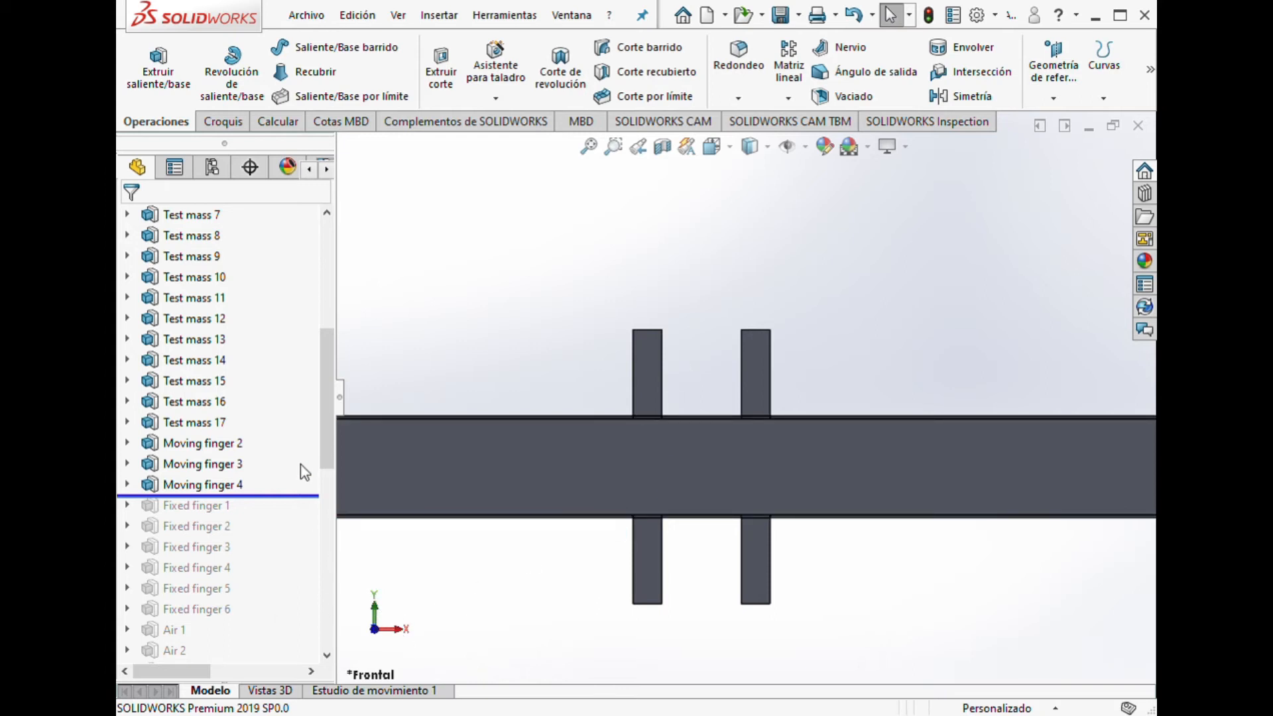
scroll(306, 472, "up", 6)
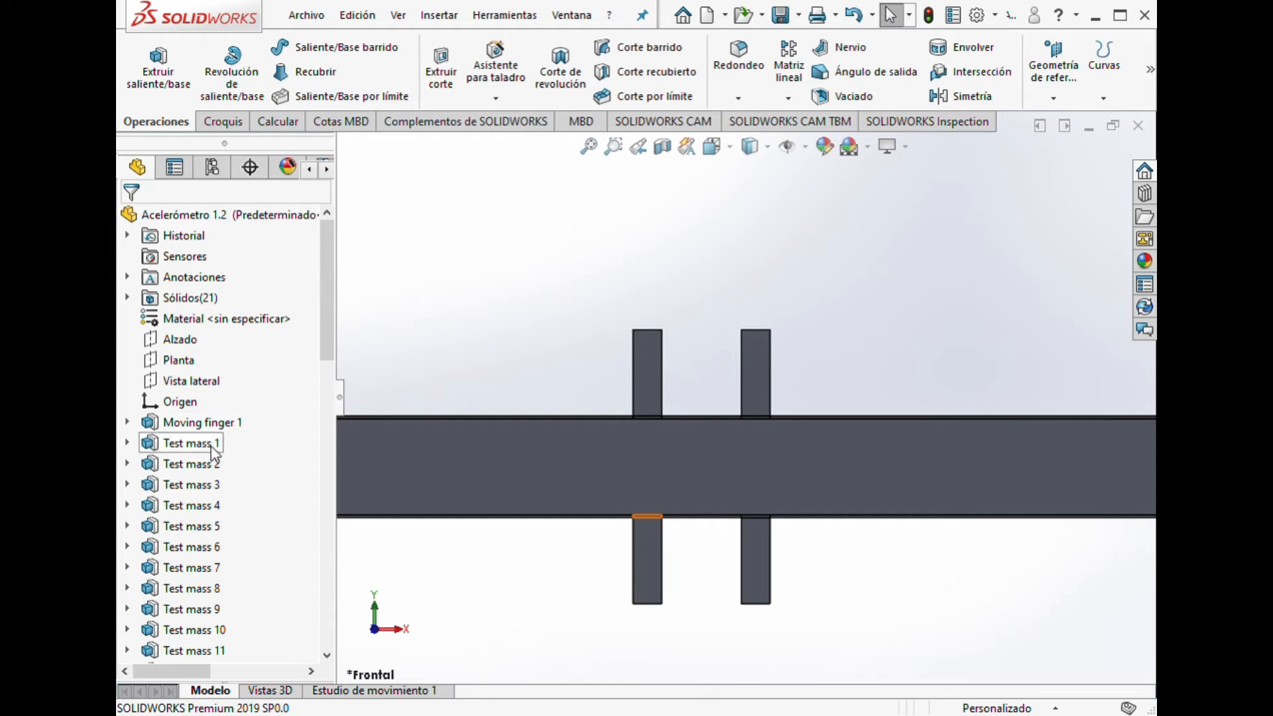
scroll(688, 372, "down", 2)
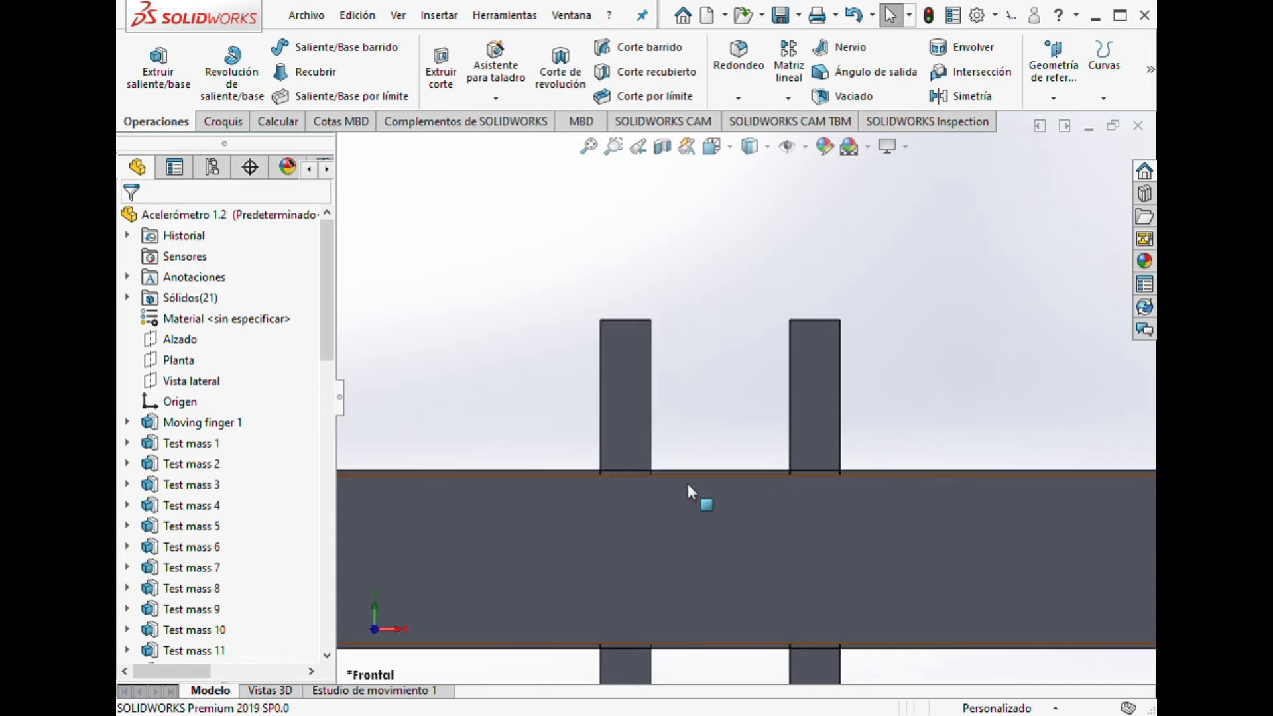
scroll(723, 369, "up", 3)
key("f")
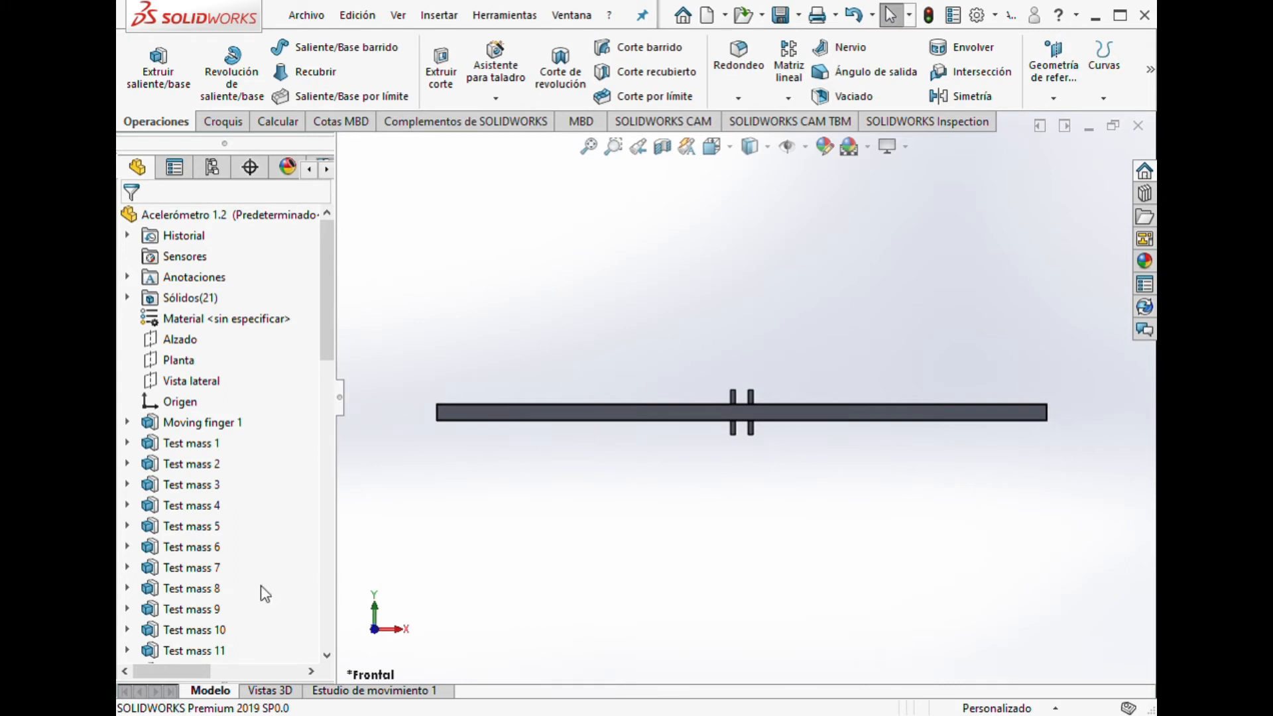
scroll(239, 594, "down", 3)
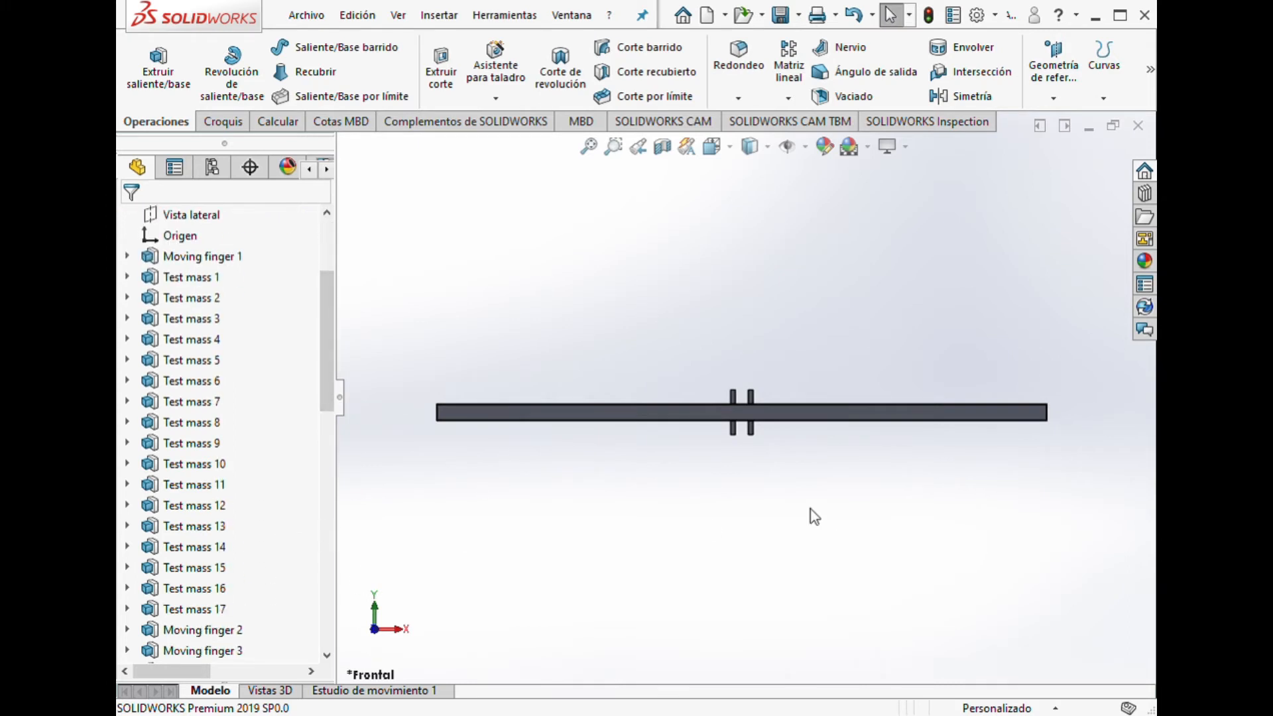
scroll(814, 517, "down", 3)
scroll(614, 461, "up", 3)
left_click_drag(617, 457, 657, 327)
middle_click_drag(747, 403, 778, 367)
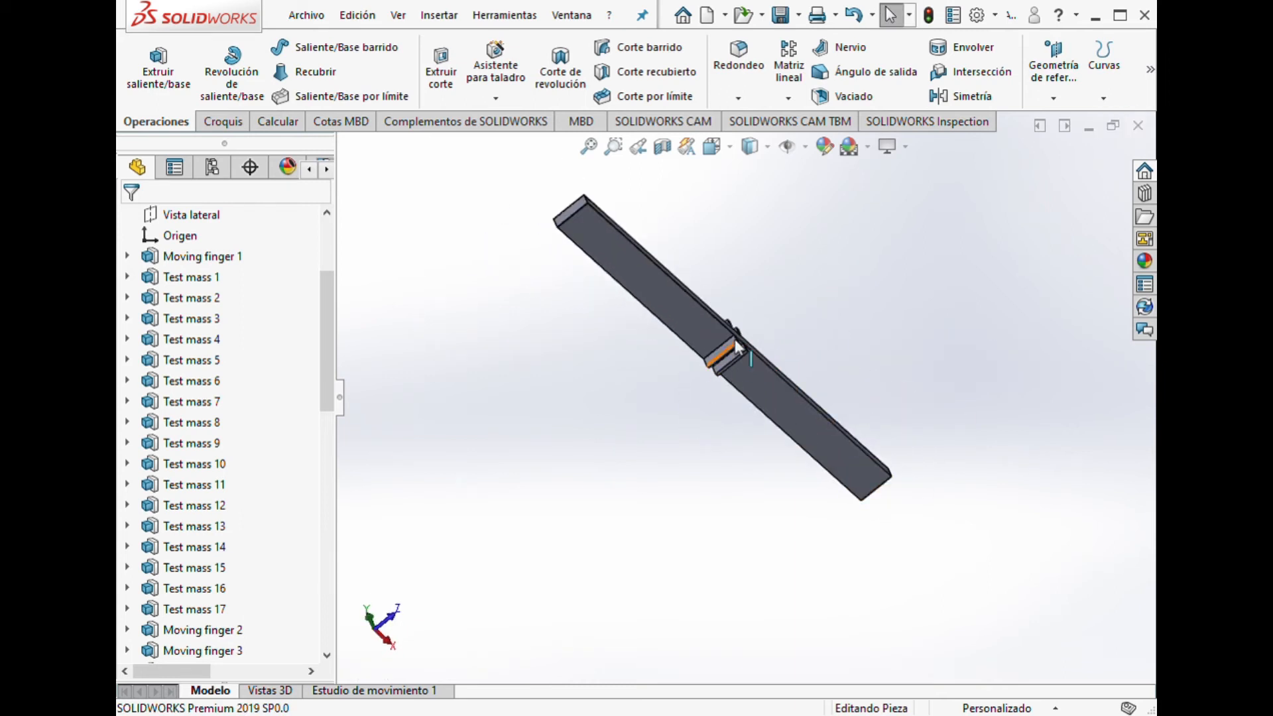
Return the model to the front view and roll the feature history forward to include Fixed finger 1.
scroll(187, 593, "down", 2)
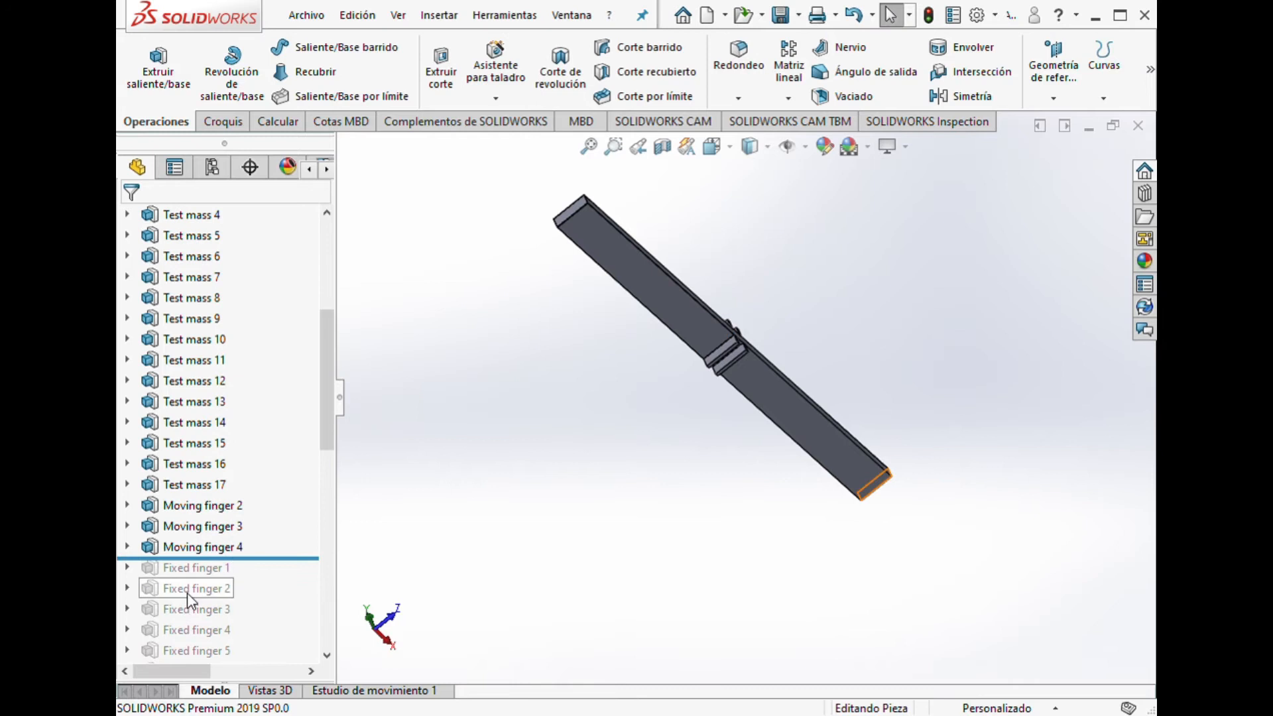
left_click(211, 551)
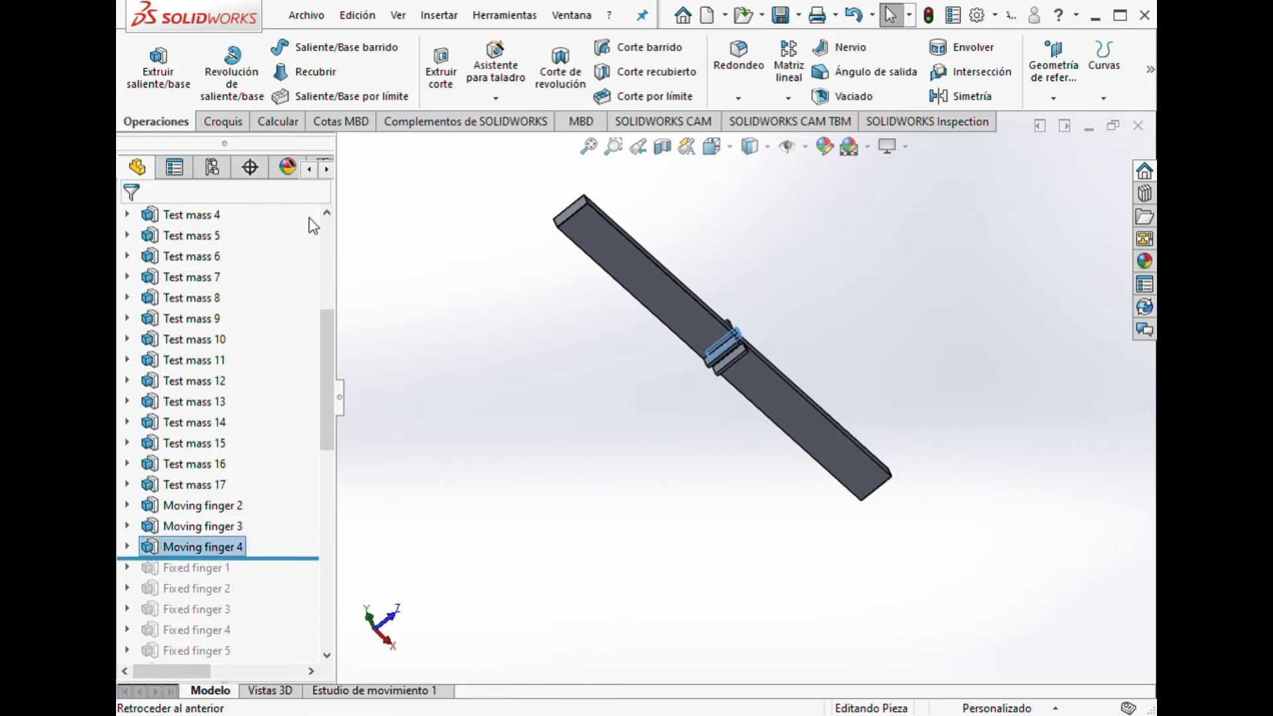
key("ctrl+1")
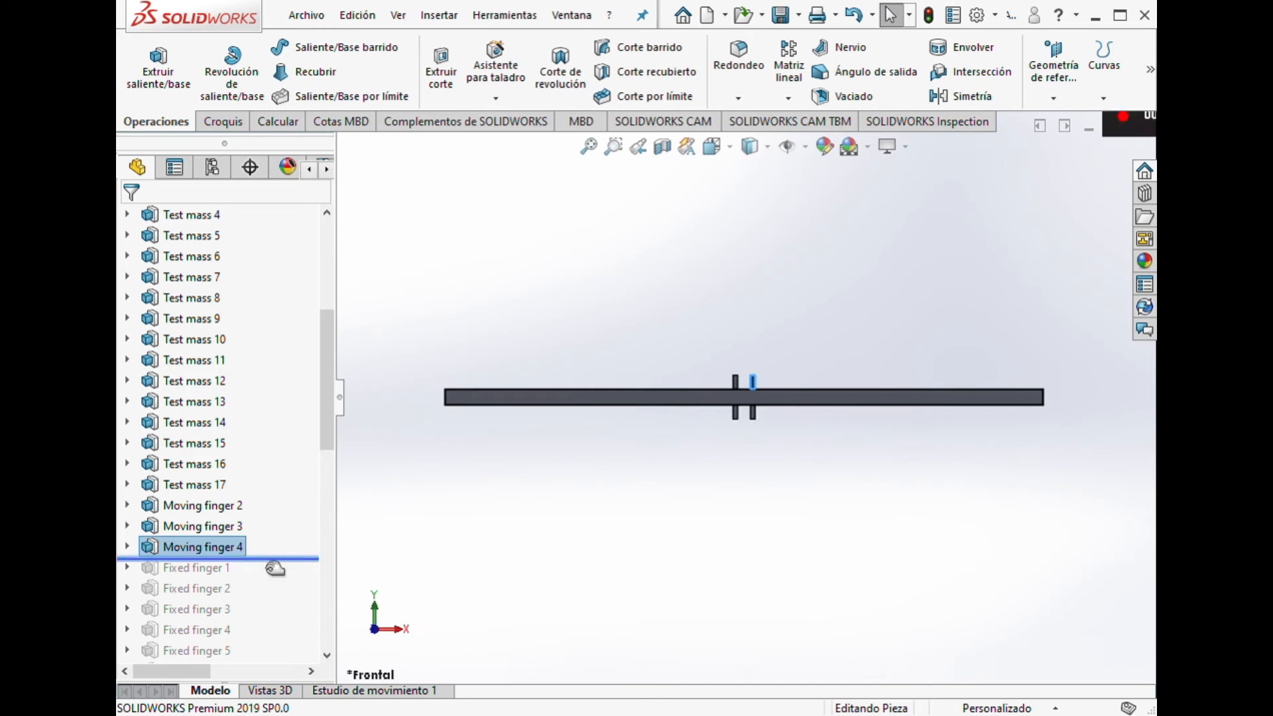
left_click_drag(272, 560, 273, 578)
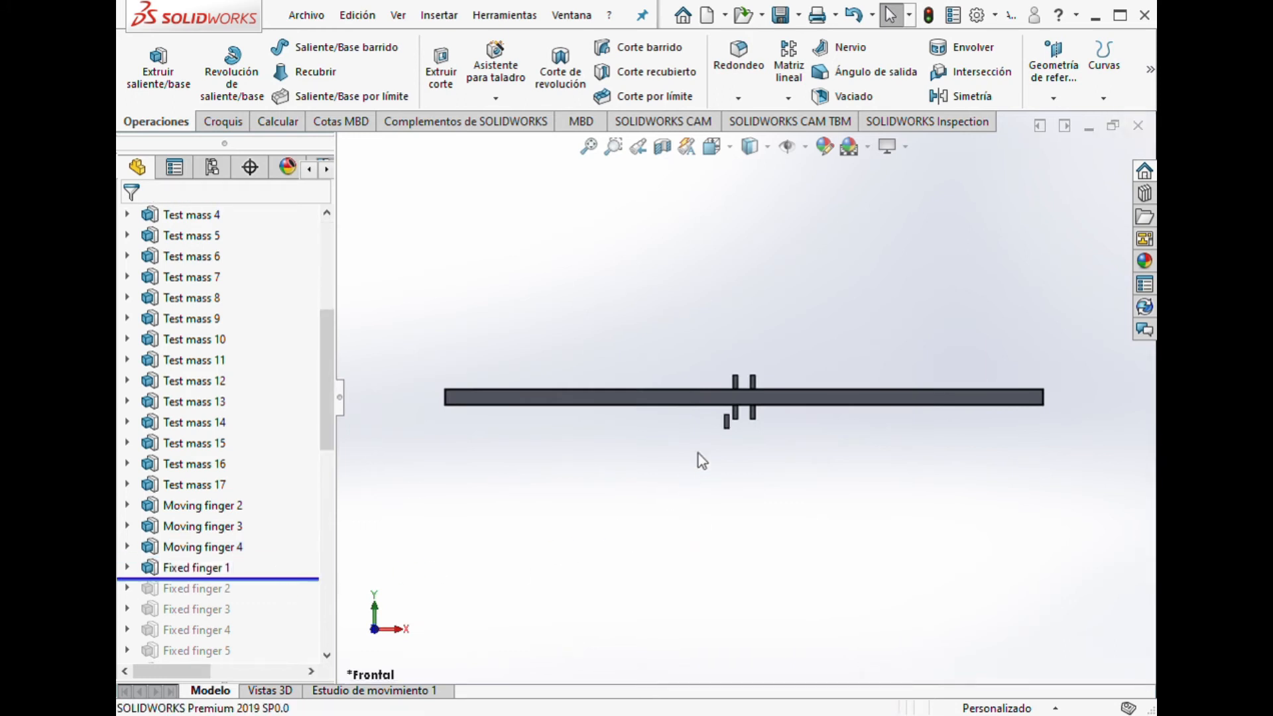
Review the dimensions of Fixed finger 1's sketch, Croquis48, including its spacing from the adjacent moving finger.
scroll(734, 432, "down", 8)
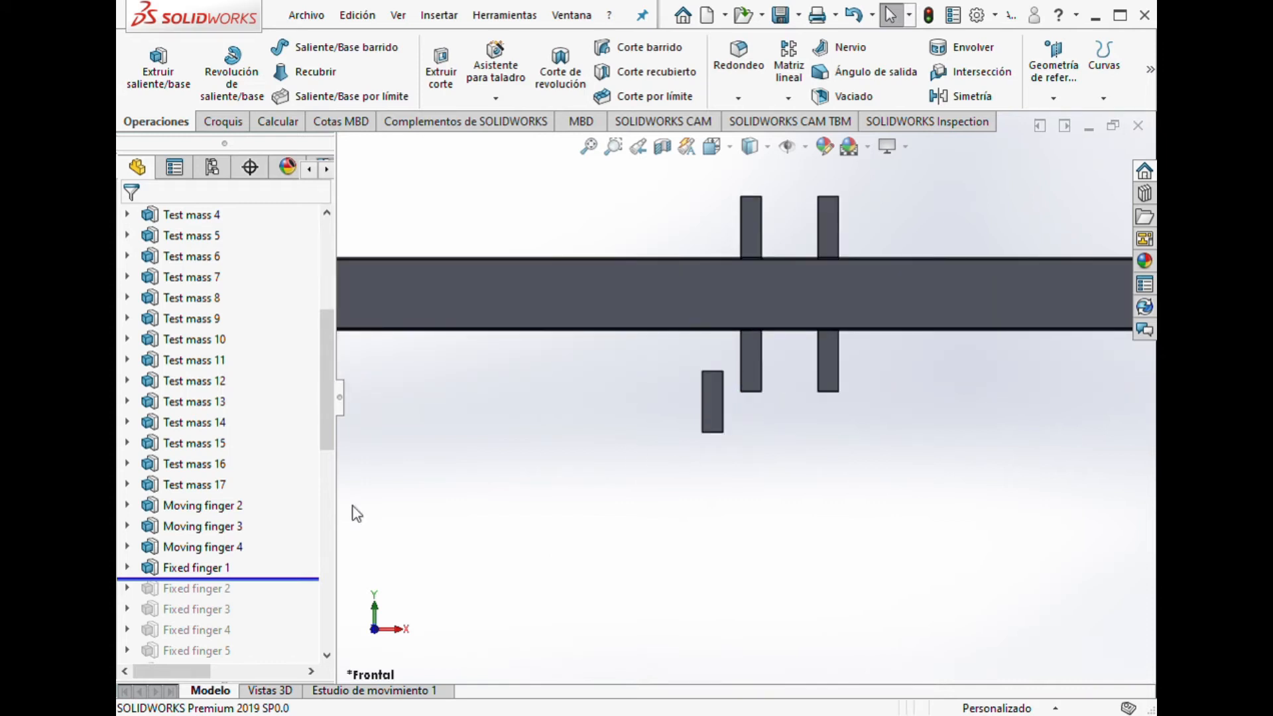
left_click(128, 568)
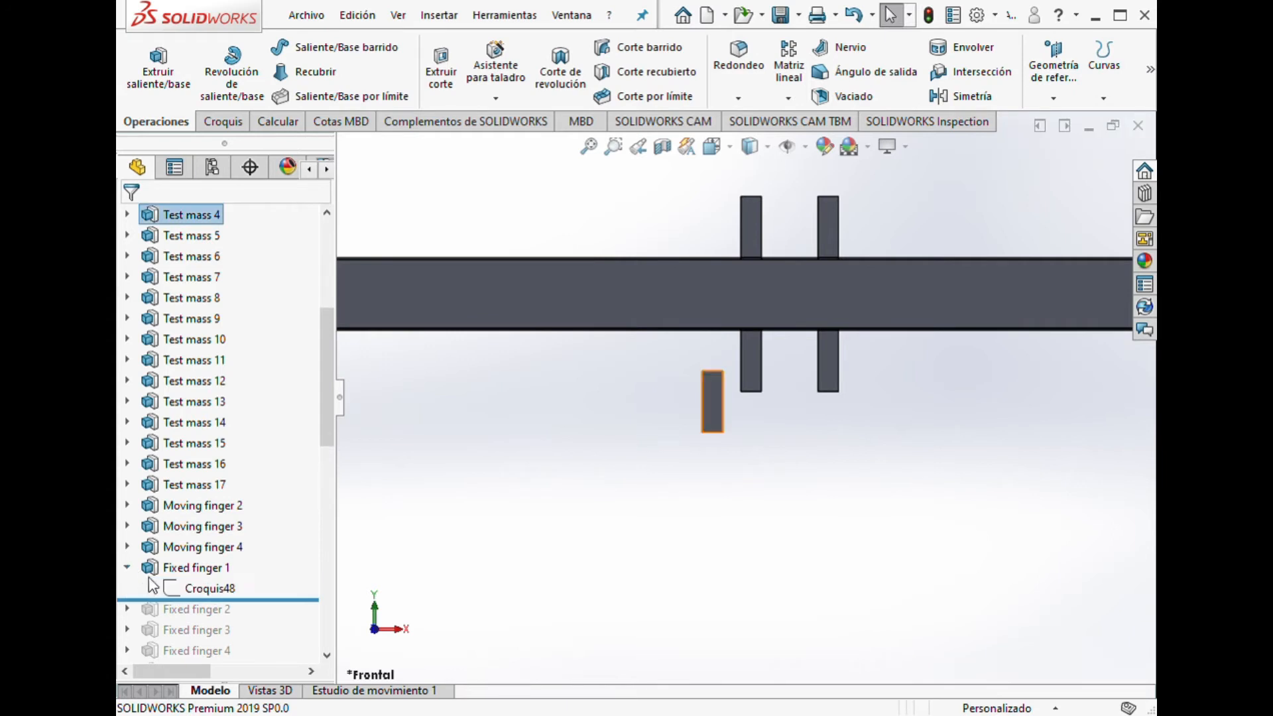
left_click(201, 589)
scroll(779, 457, "down", 4)
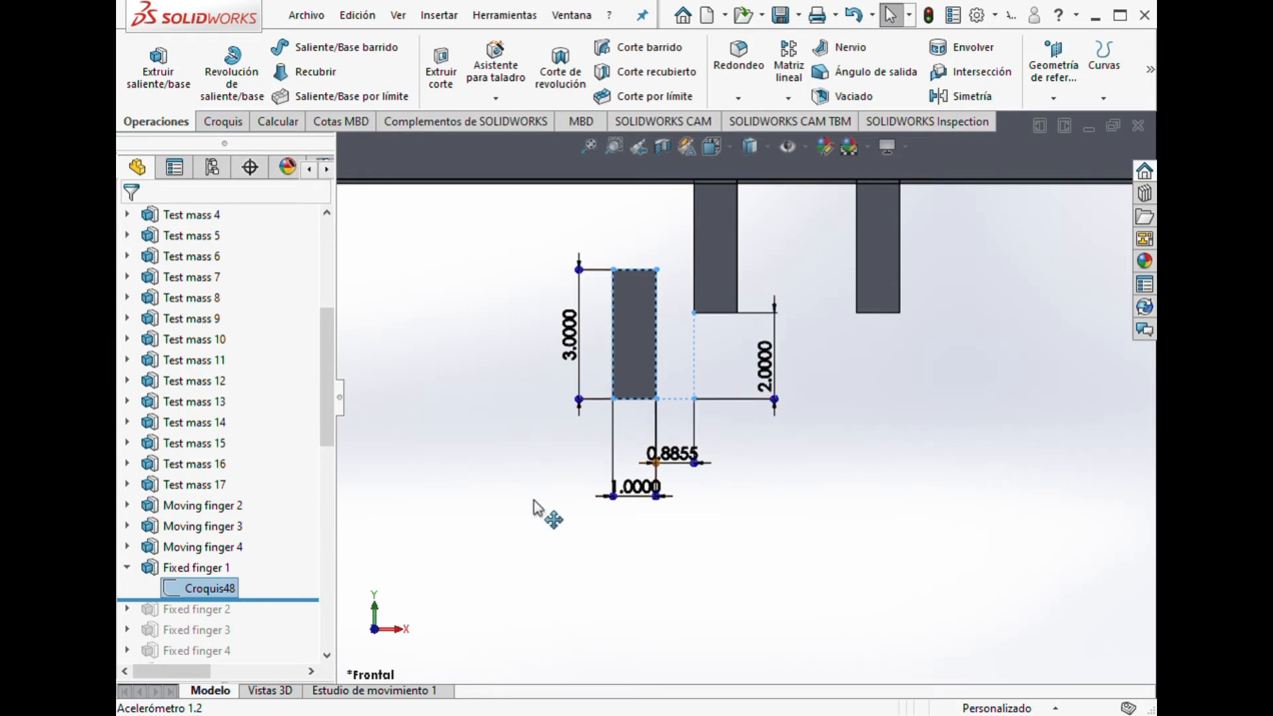
left_click(128, 574)
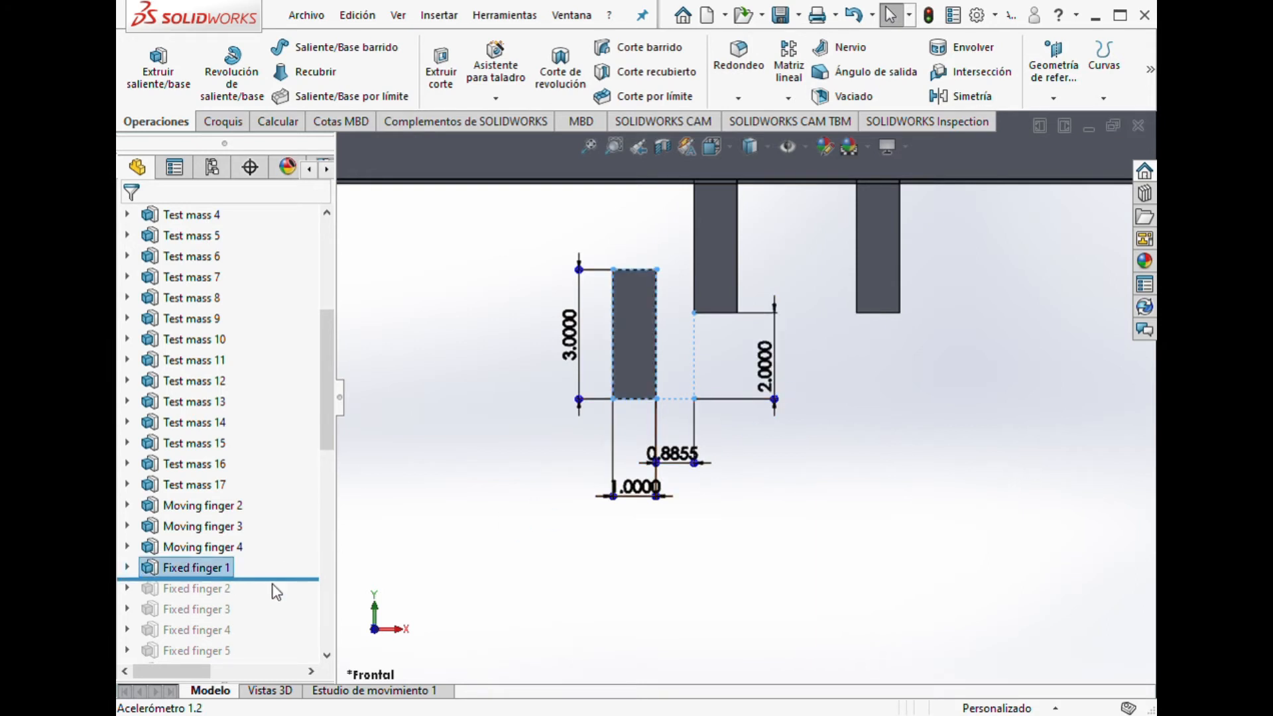
Roll the feature history forward in stages to include Fixed finger 2 through Fixed finger 6.
left_click_drag(278, 579, 280, 603)
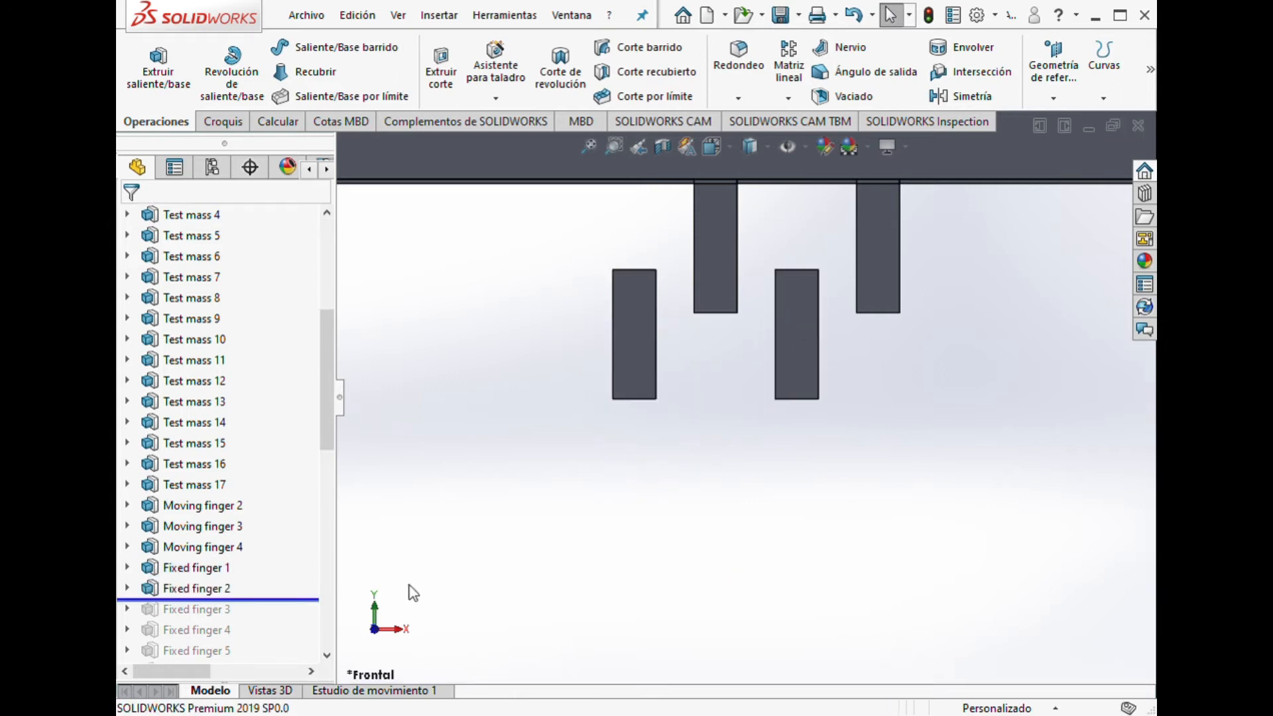
left_click_drag(284, 603, 277, 620)
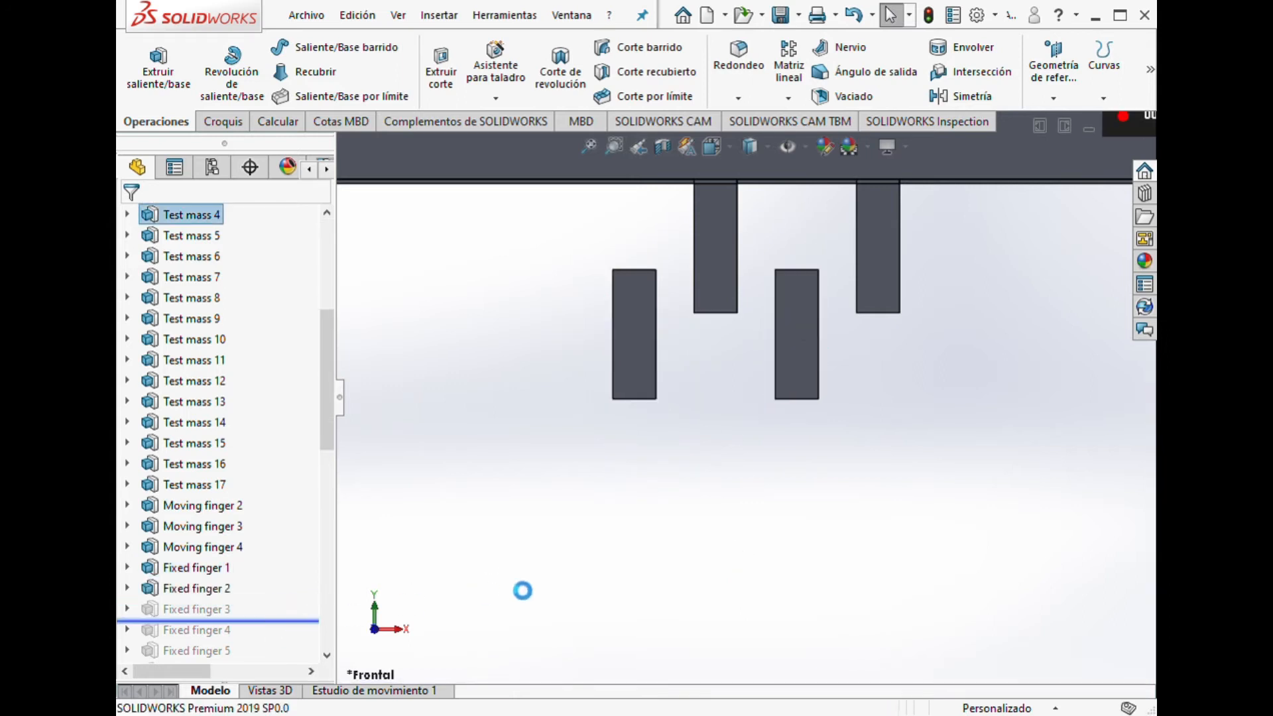
scroll(885, 397, "up", 5)
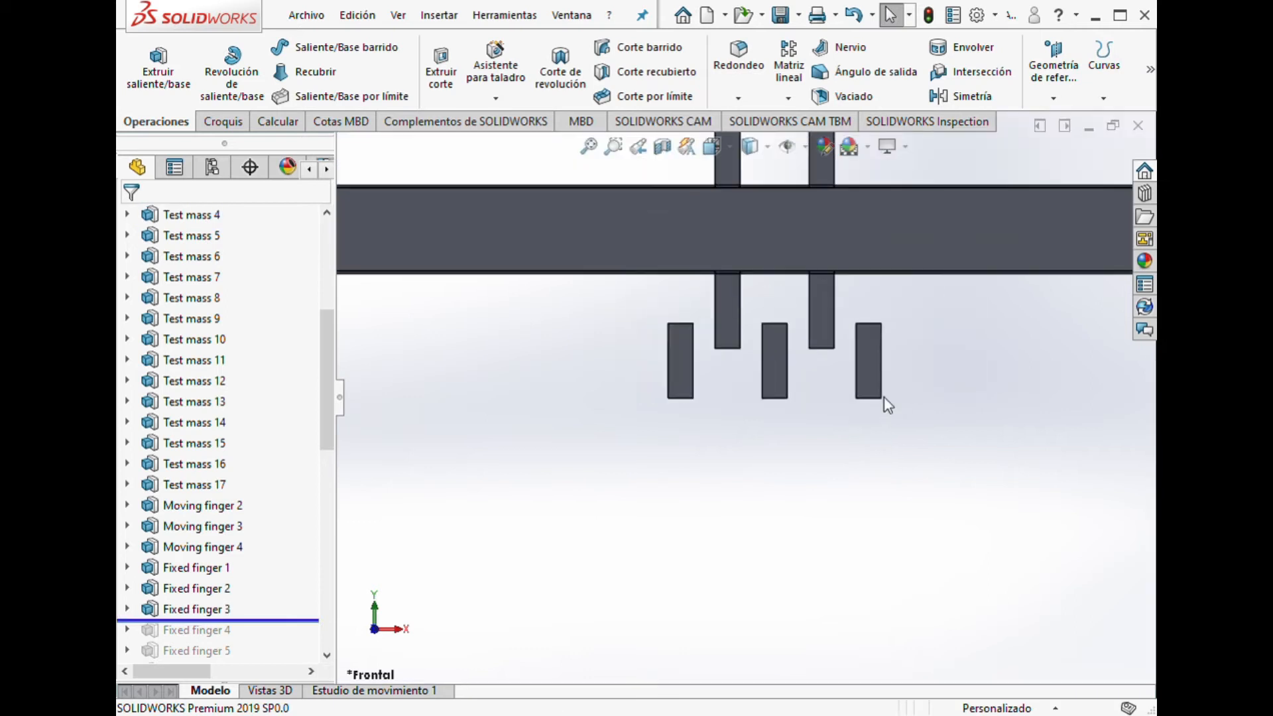
scroll(271, 583, "down", 3)
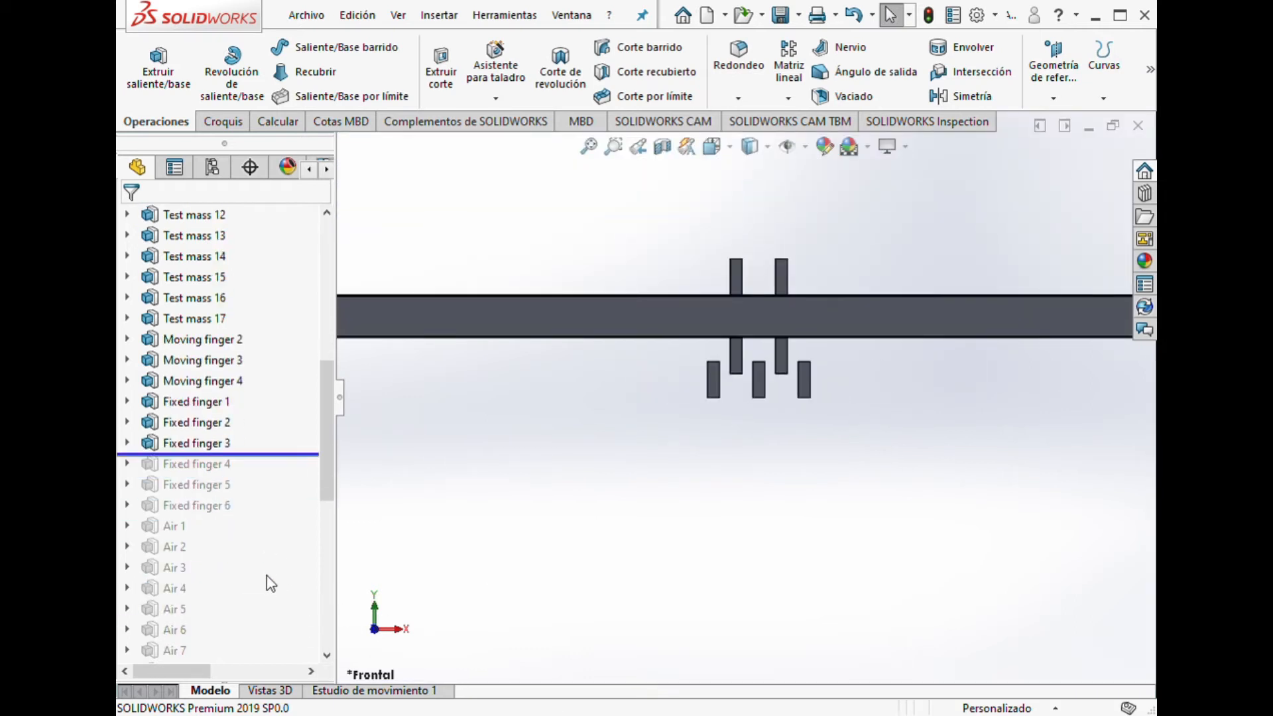
left_click_drag(271, 454, 268, 475)
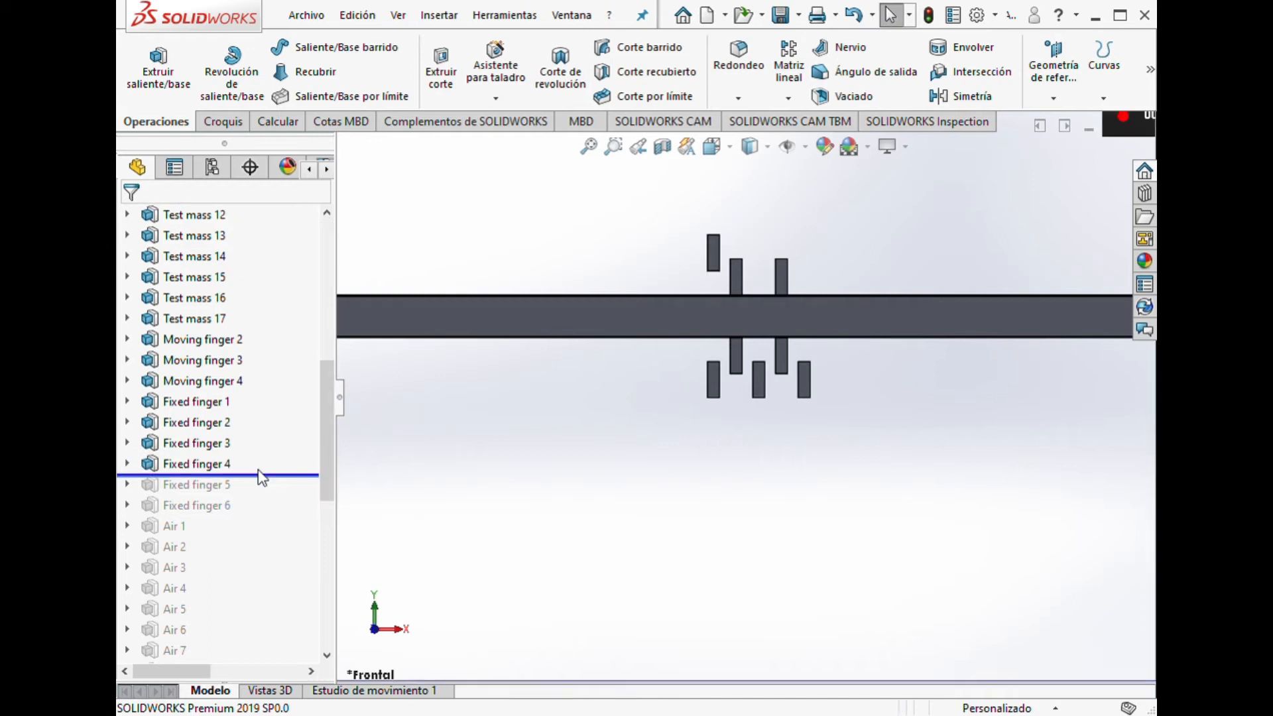
left_click_drag(275, 484, 252, 517)
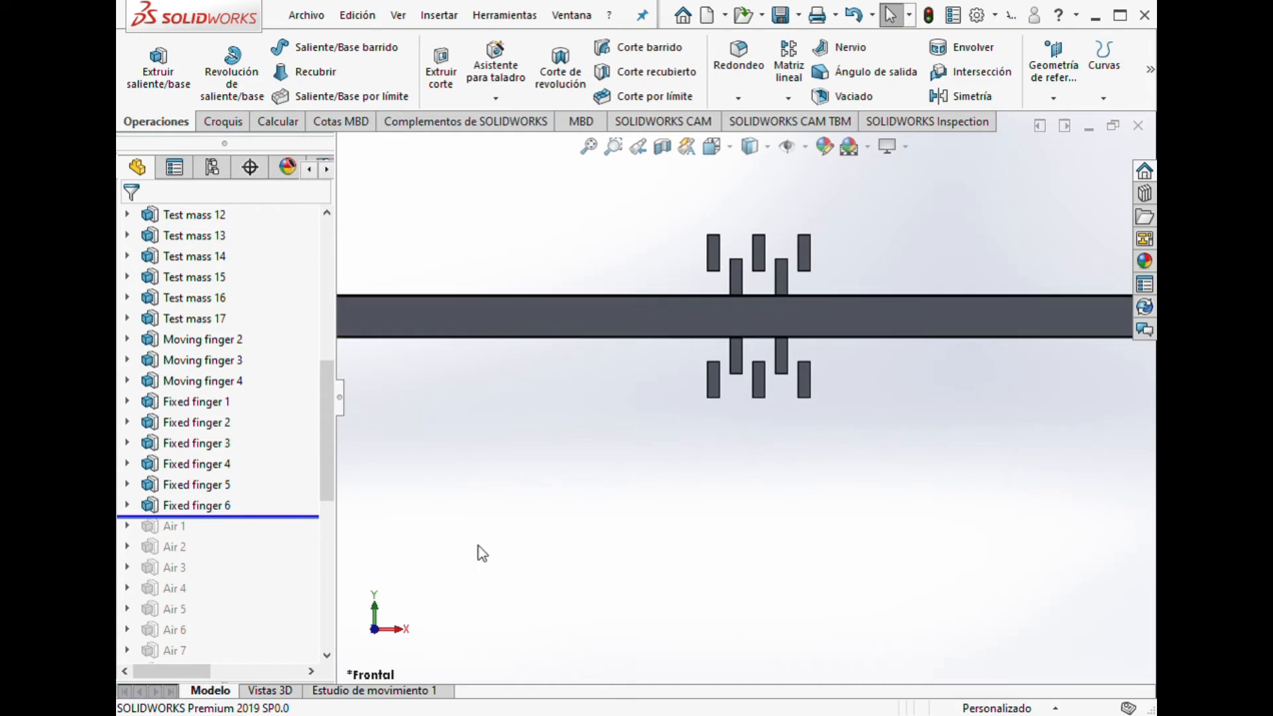
Roll the feature history forward to include Air 1 through Air 8, and examine the air blocks between the moving and fixed fingers.
scroll(225, 554, "down", 4)
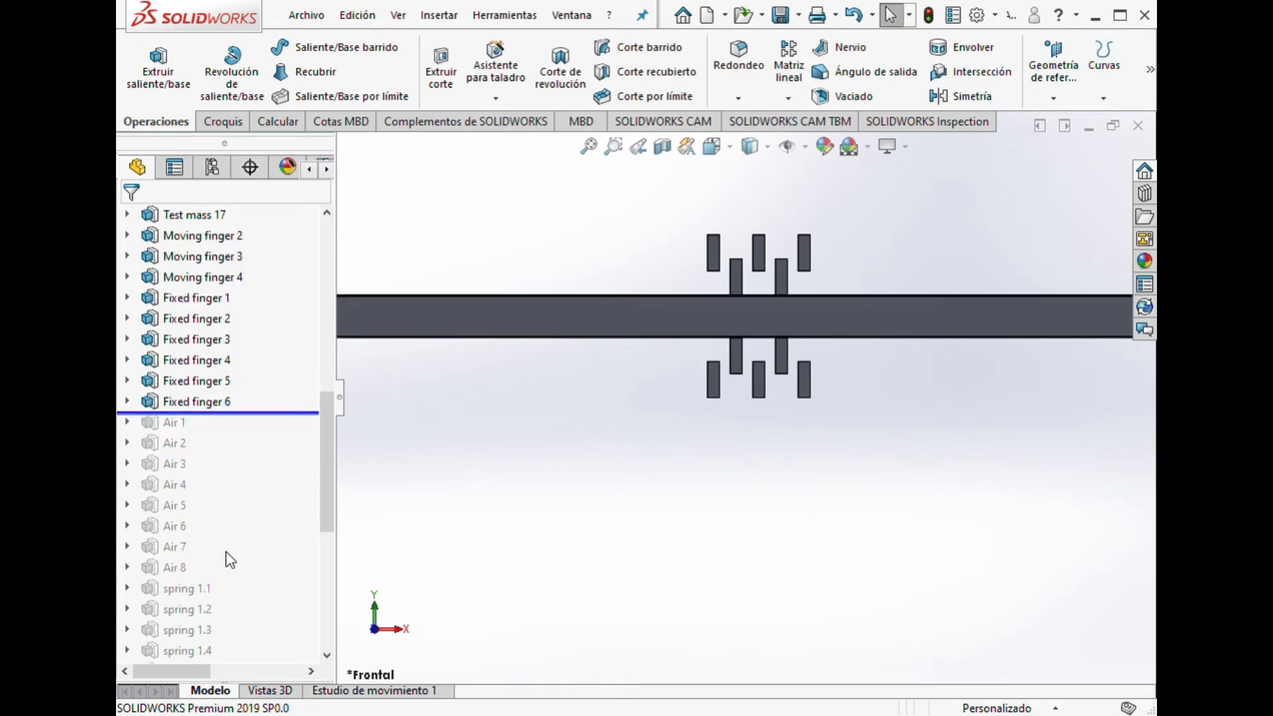
mouse_move(244, 403)
left_mouse_down()
mouse_move(257, 426)
mouse_move(244, 559)
left_mouse_up()
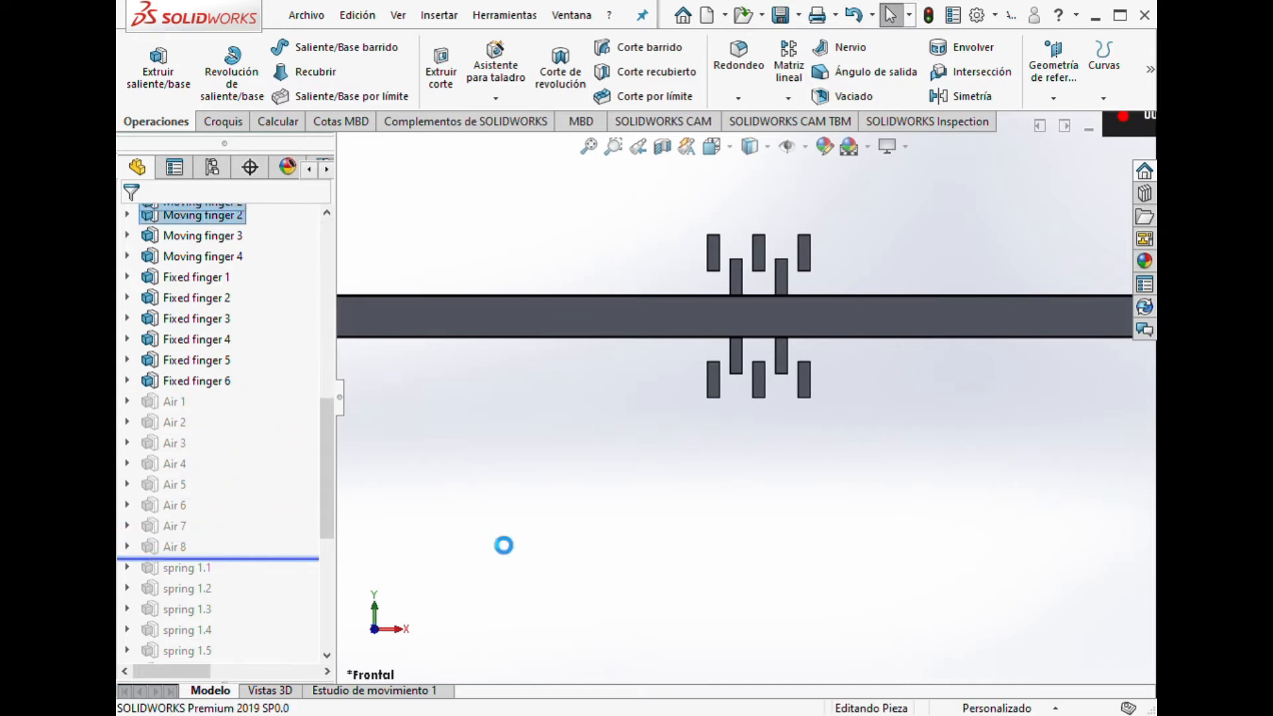
scroll(699, 394, "down", 4)
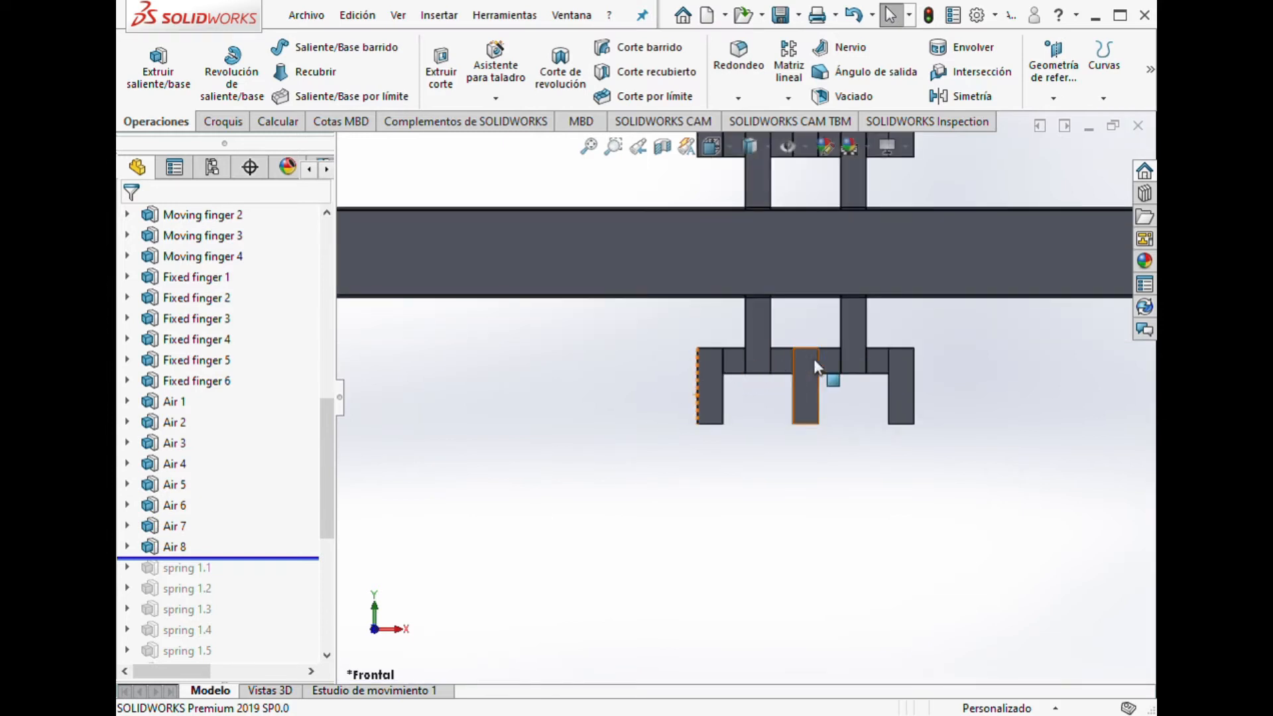
scroll(731, 339, "down", 6)
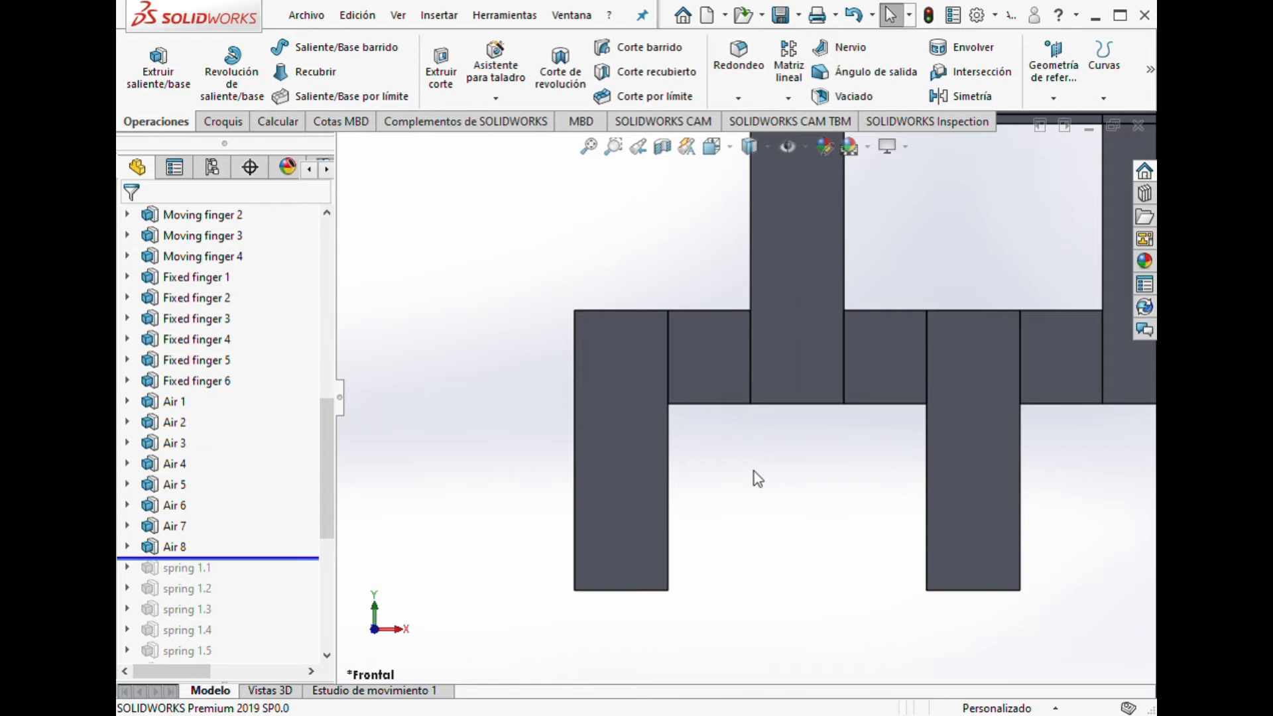
scroll(754, 471, "up", 12)
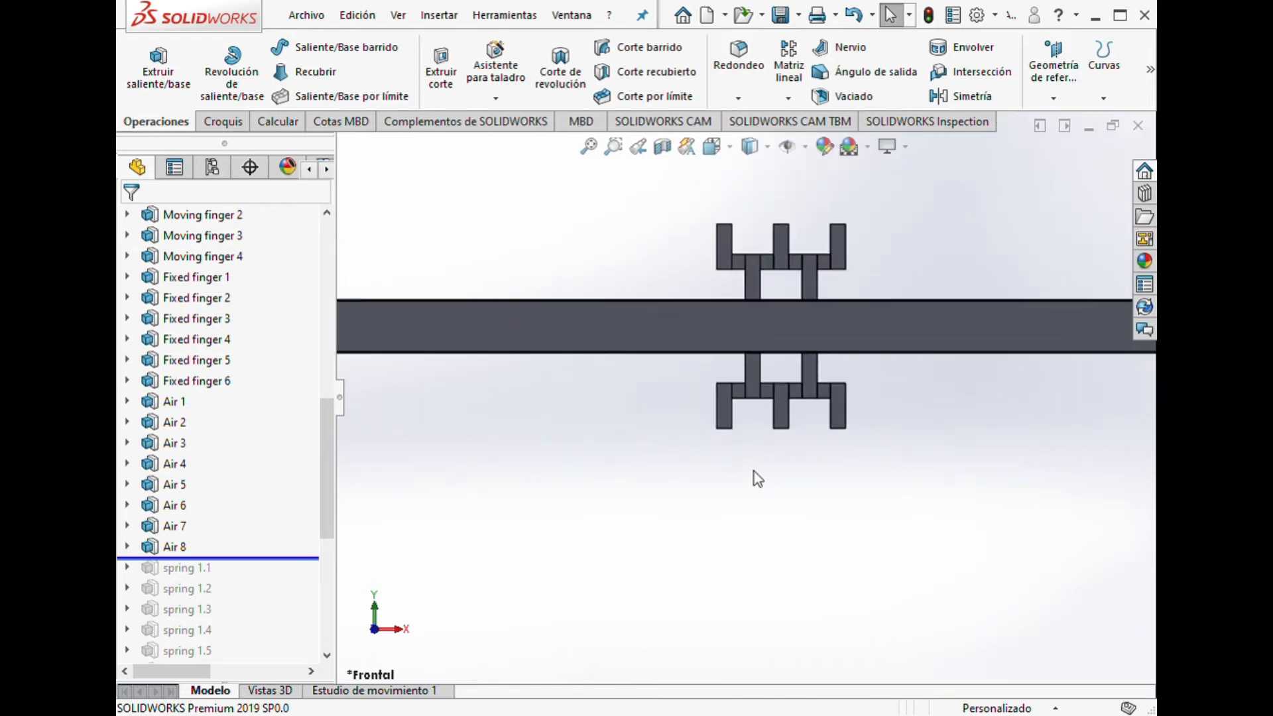
scroll(754, 471, "down", 2)
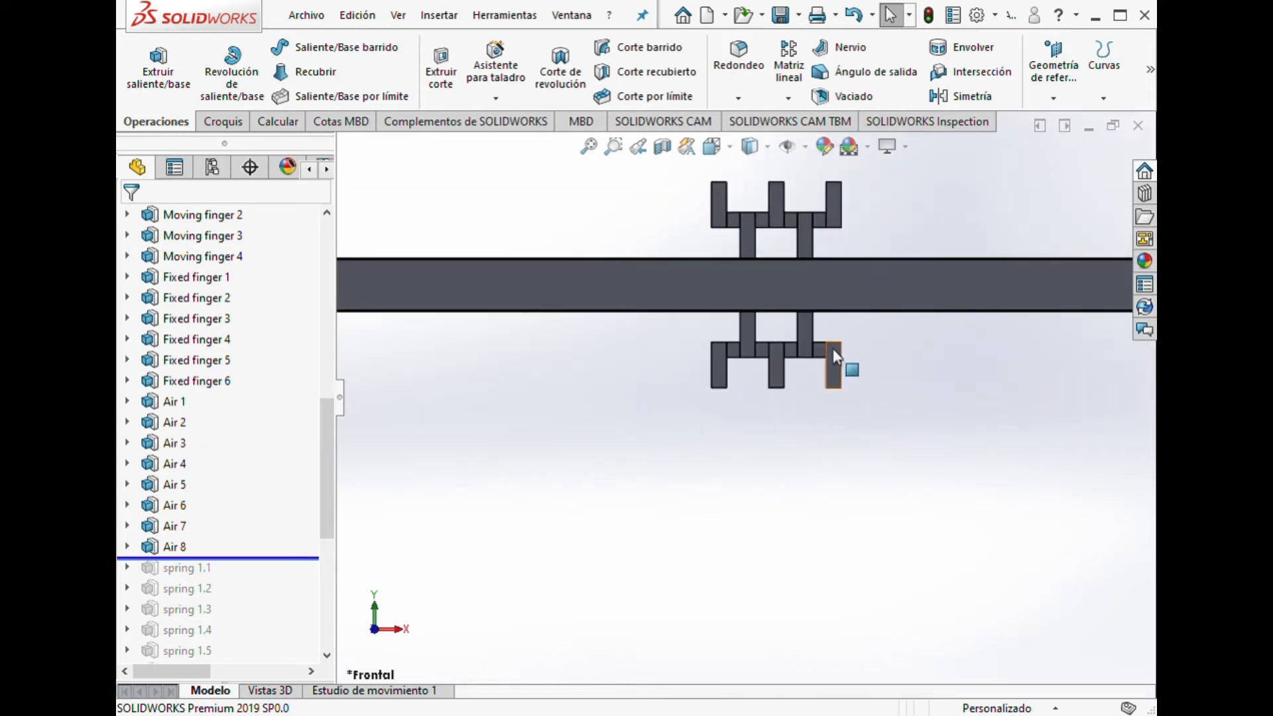
scroll(785, 325, "down", 4)
scroll(785, 325, "down", 2)
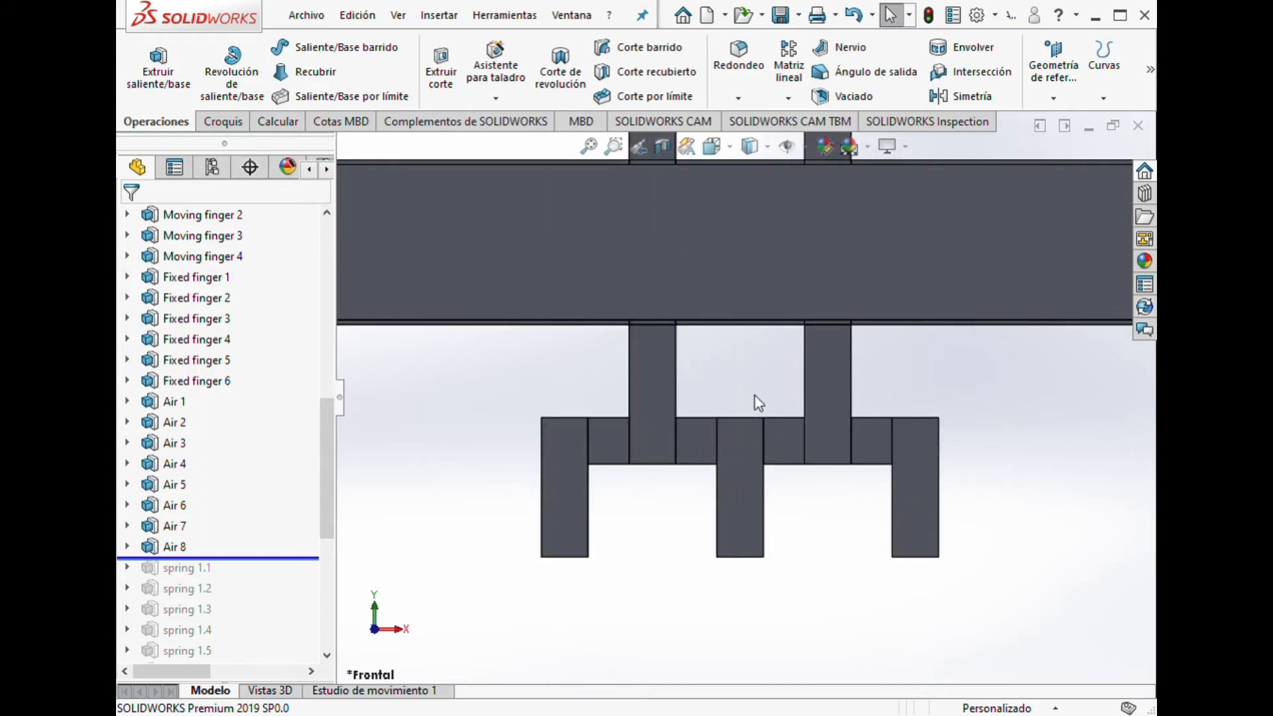
scroll(755, 395, "down", 4)
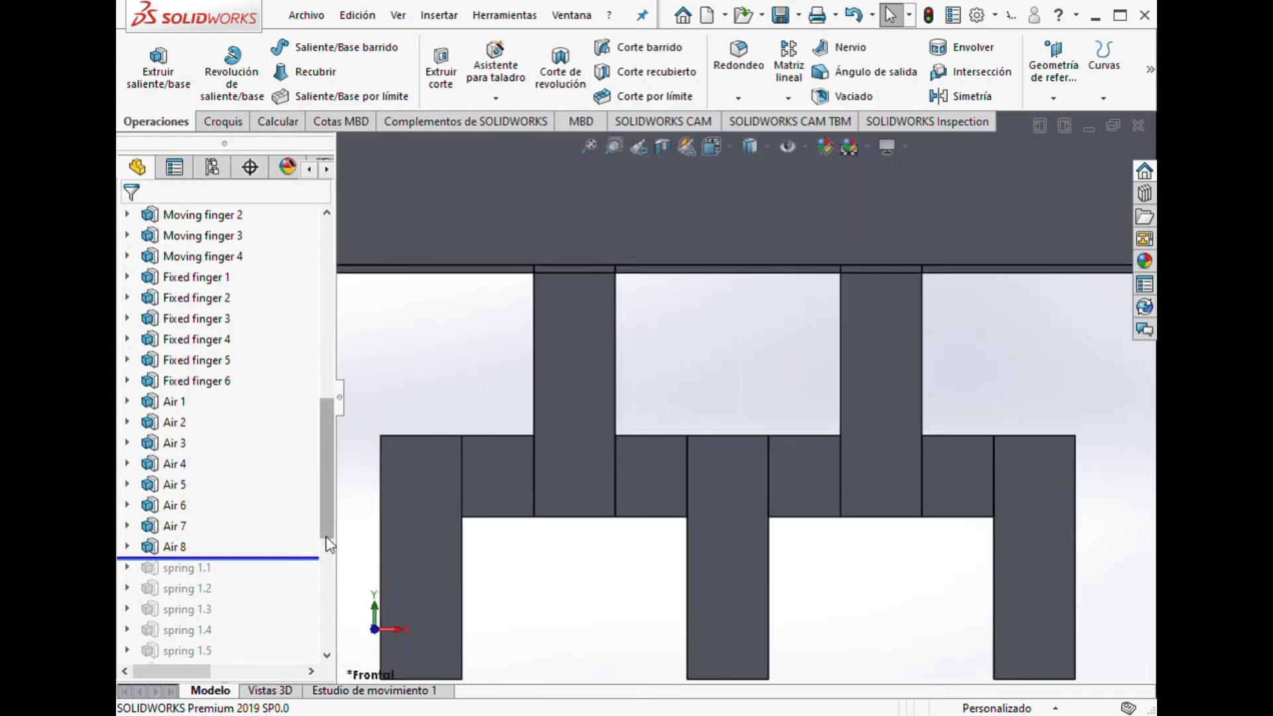
Roll the feature history forward to include spring 1.1, and examine where it meets the corner of the test mass.
left_click_drag(334, 529, 334, 562)
scroll(475, 387, "up", 2)
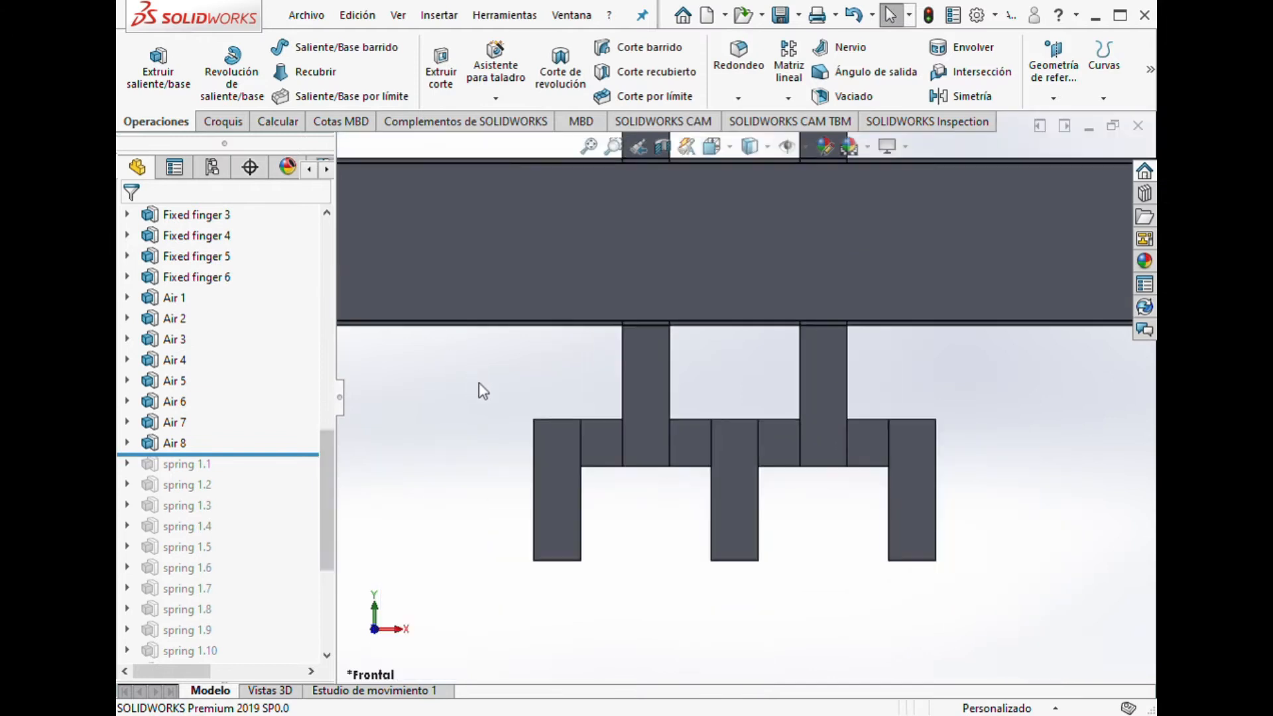
scroll(771, 396, "up", 2)
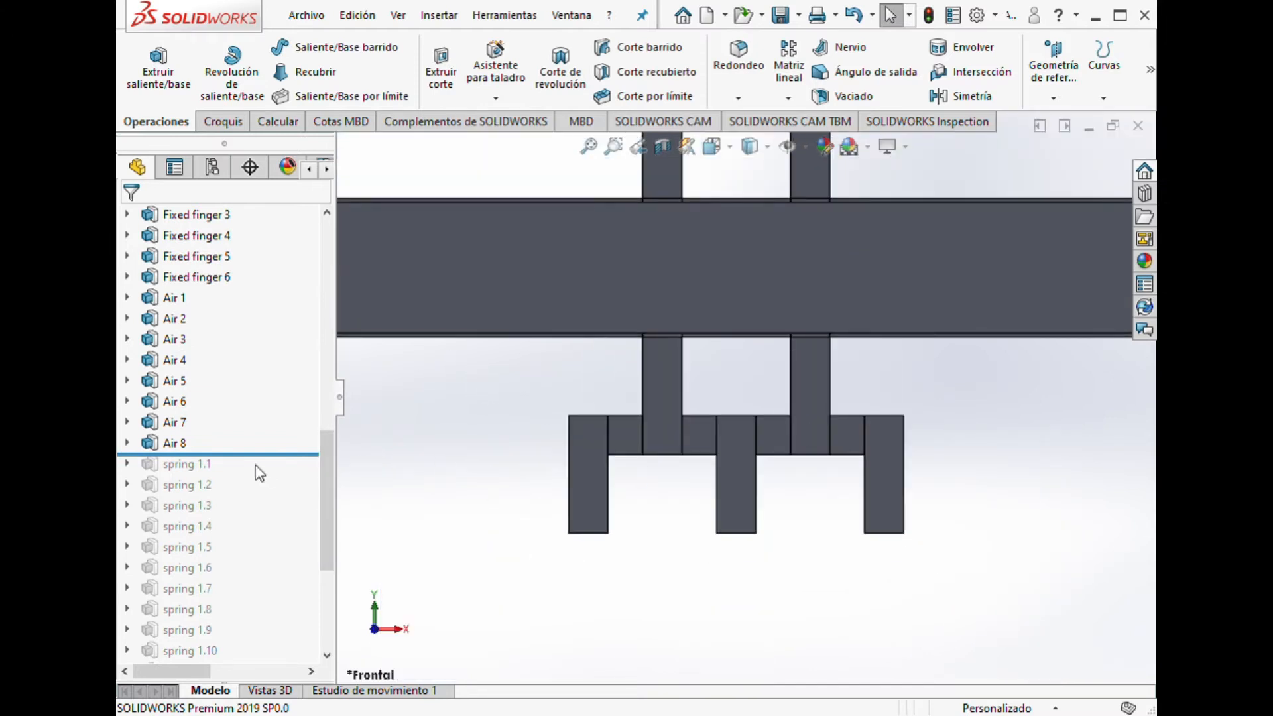
left_click_drag(252, 455, 261, 484)
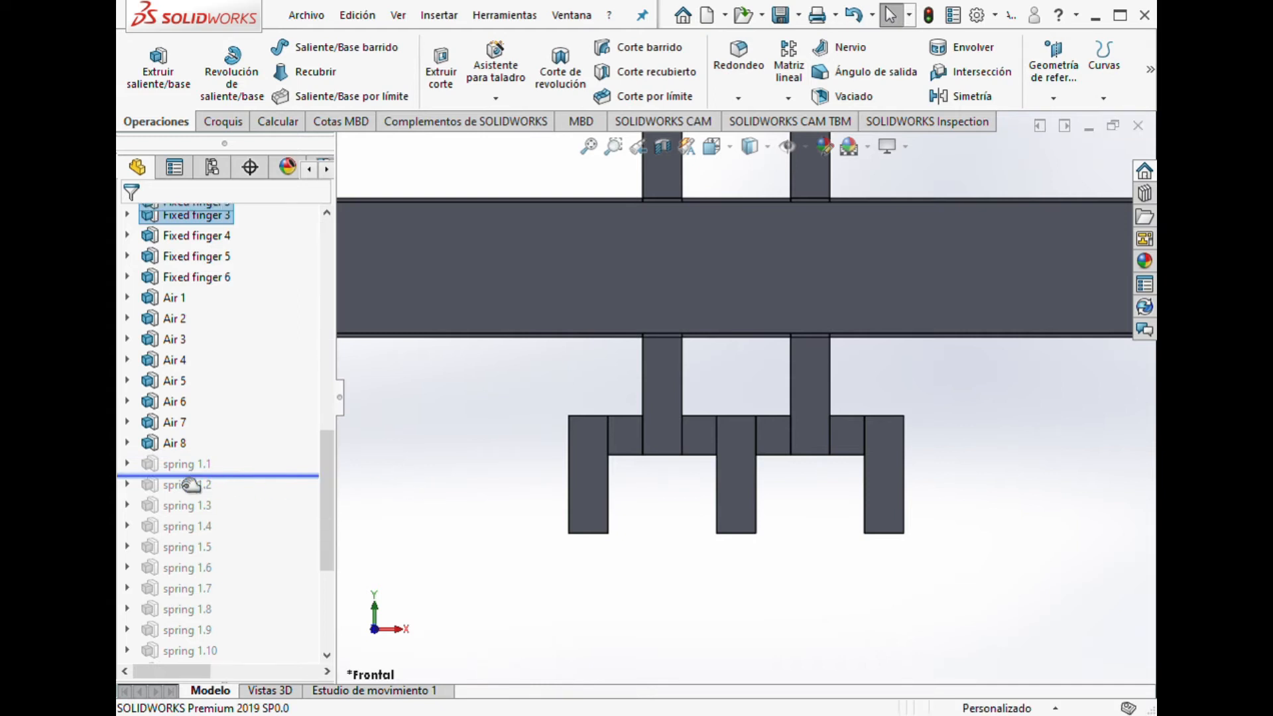
scroll(707, 348, "up", 6)
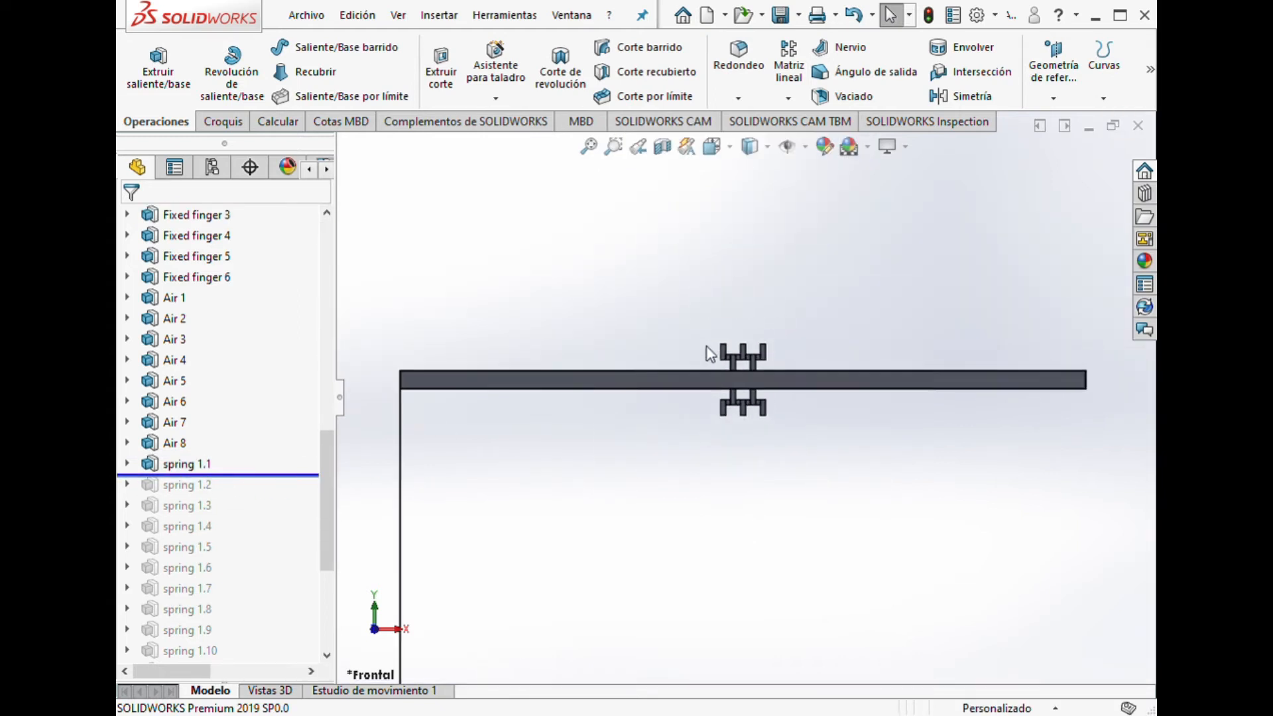
scroll(544, 445, "down", 5)
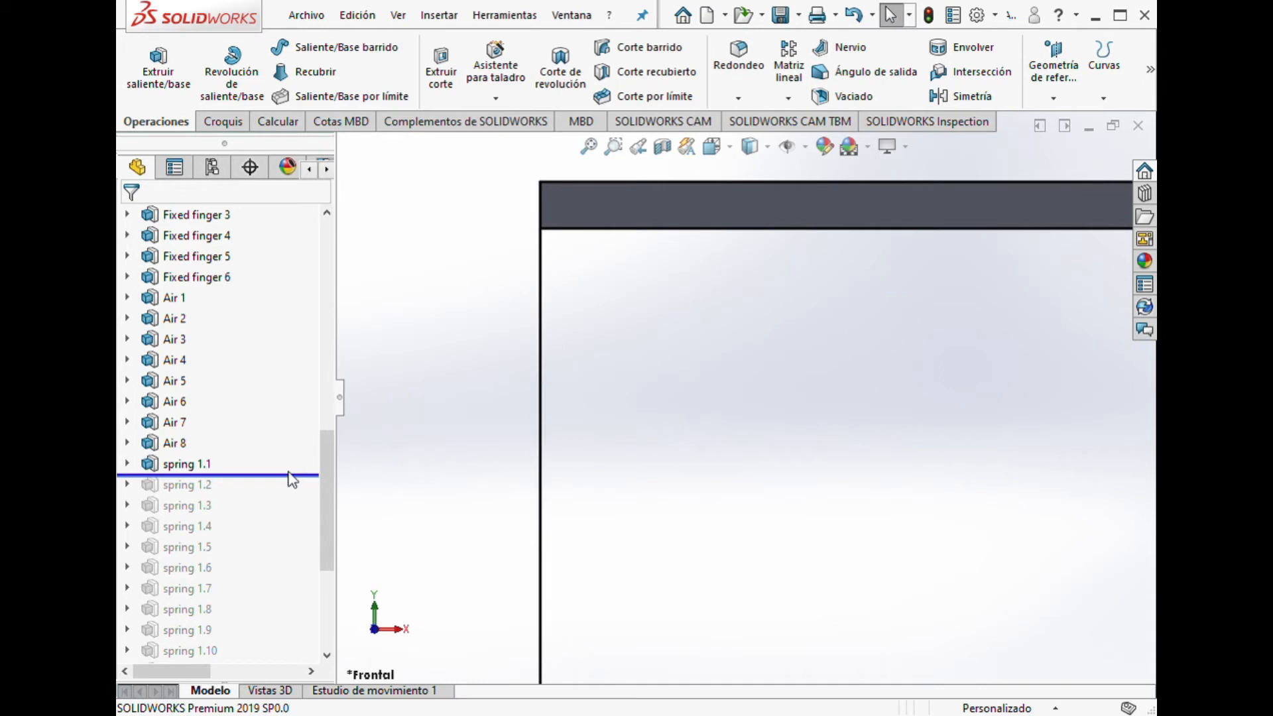
scroll(581, 278, "down", 5)
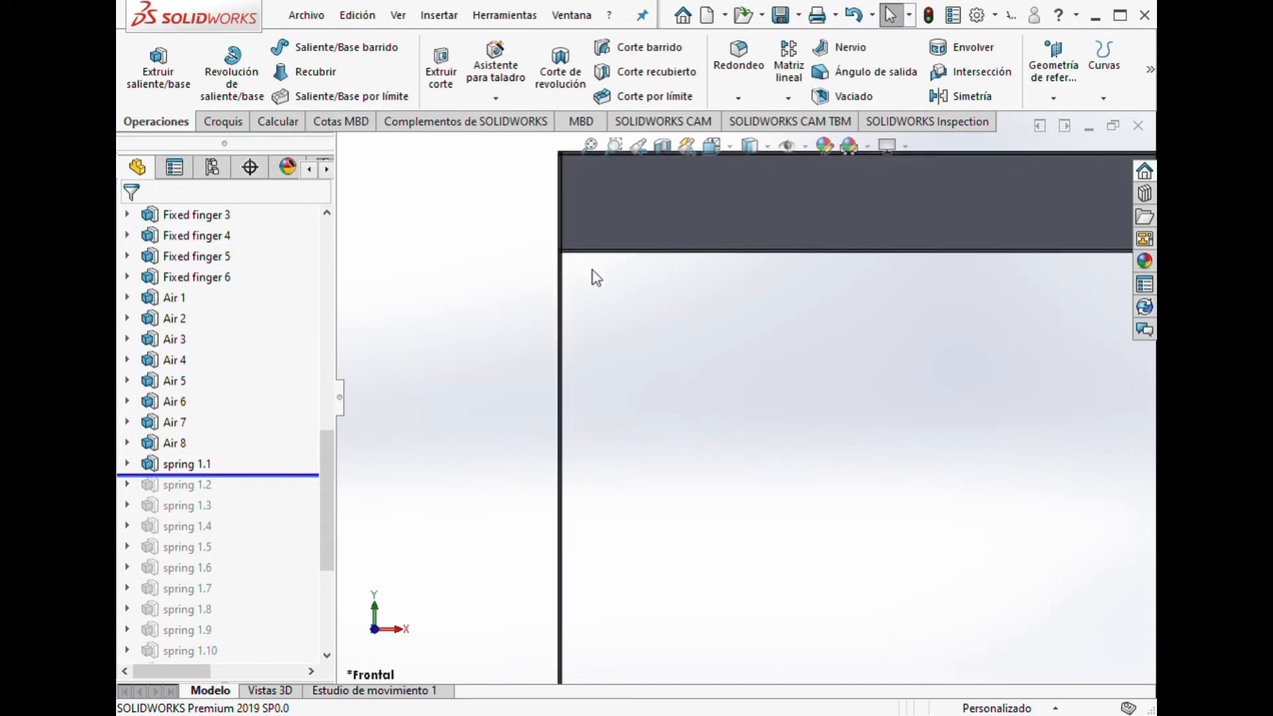
scroll(581, 277, "down", 3)
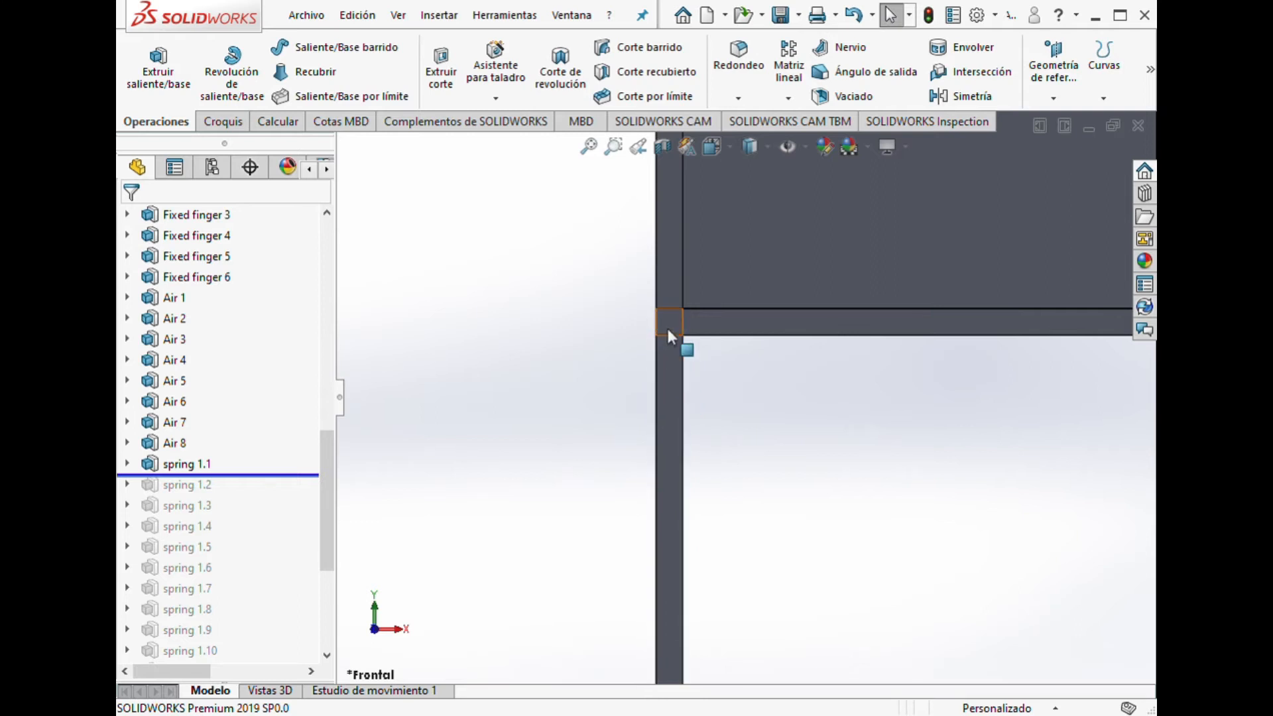
scroll(695, 391, "up", 5)
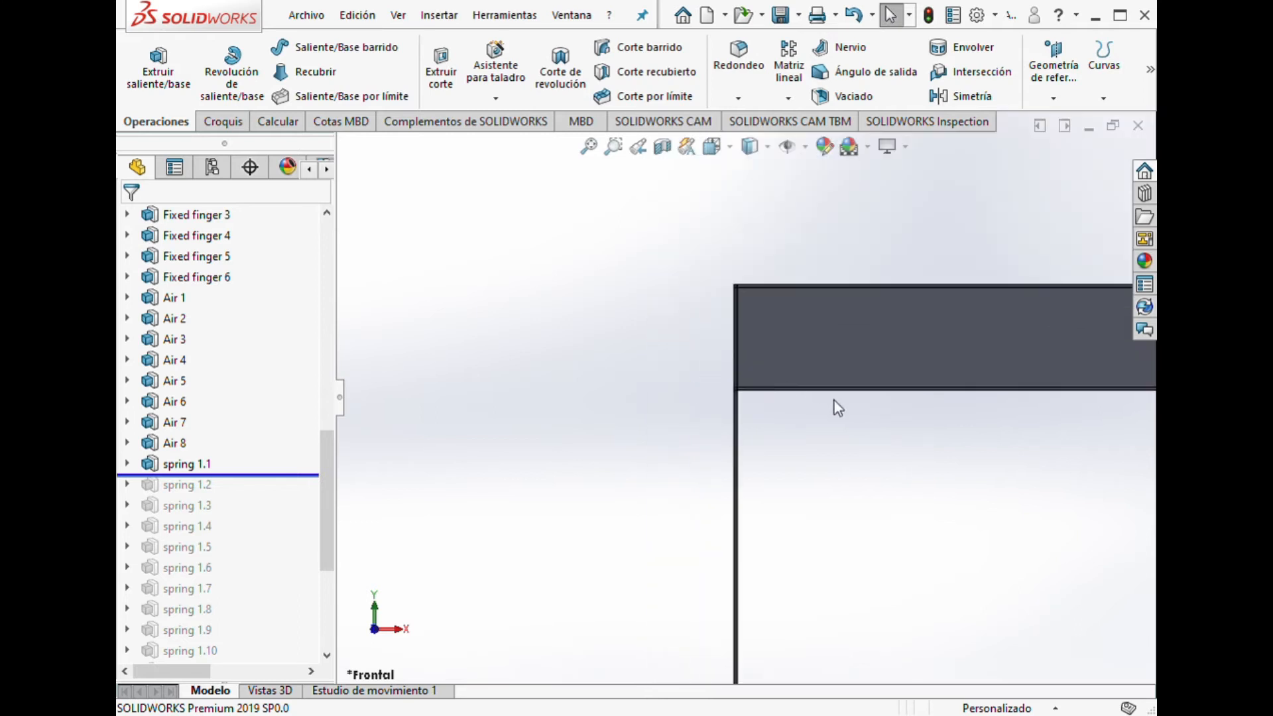
scroll(917, 522, "up", 3)
scroll(915, 525, "down", 3)
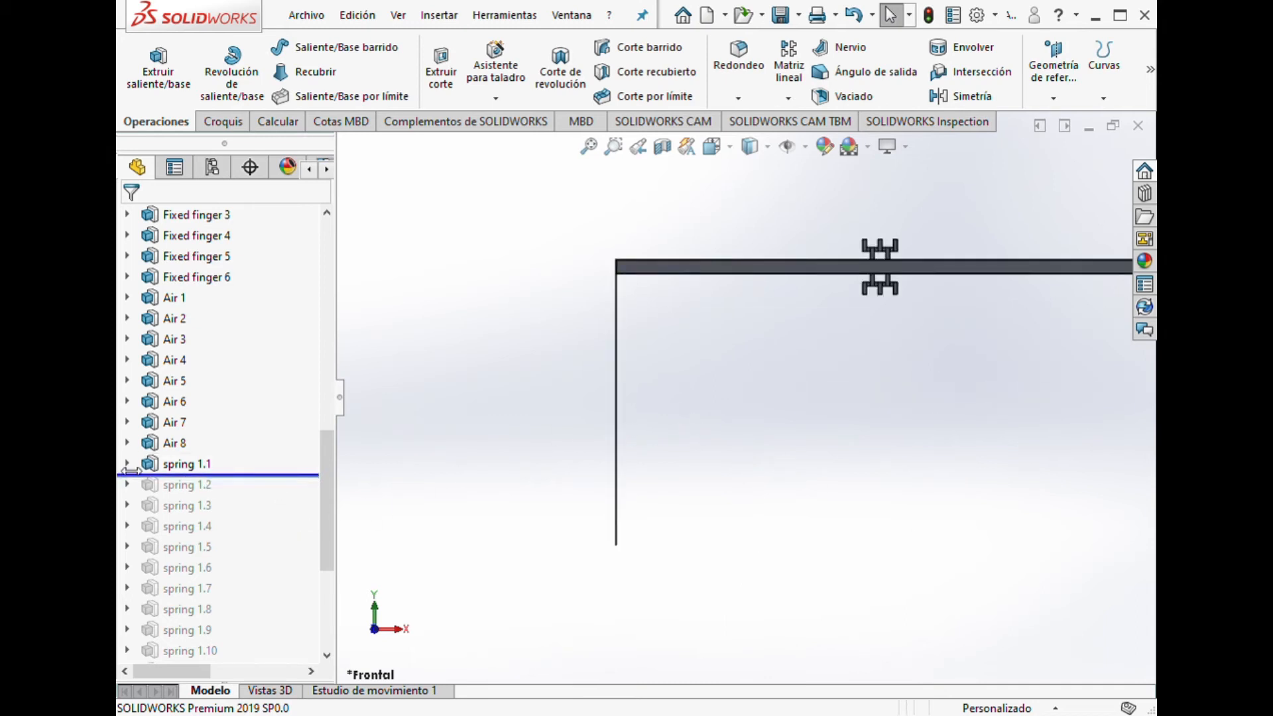
Review the length and width dimensions of spring 1.1's sketch, Croquis68.
left_click_drag(128, 472, 128, 495)
left_click(195, 485)
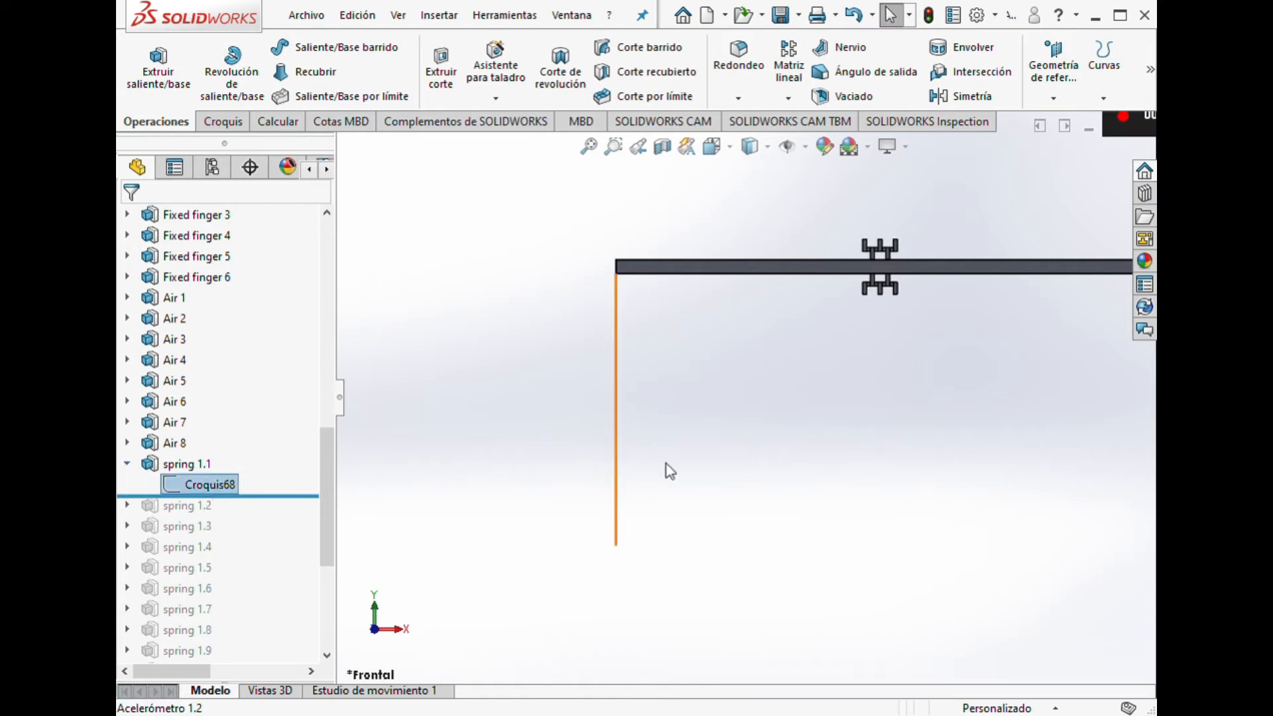
scroll(653, 545, "down", 2)
scroll(654, 358, "down", 1)
scroll(660, 458, "down", 2)
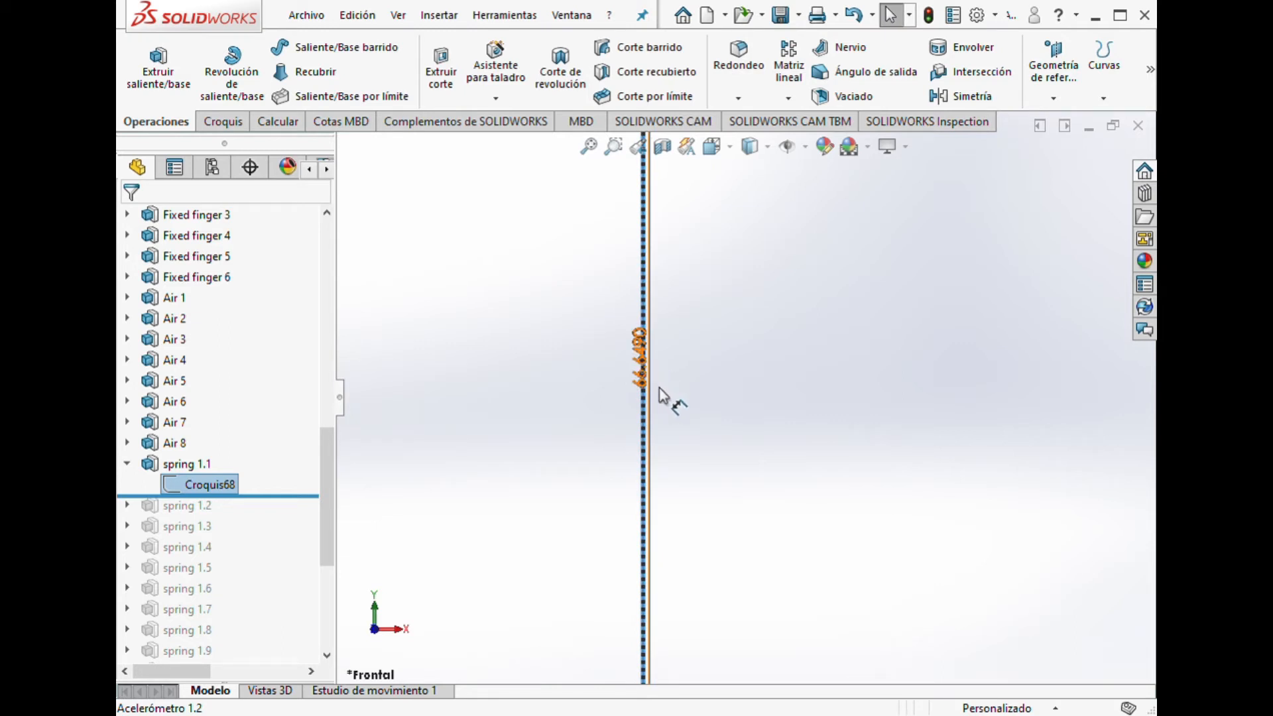
scroll(685, 588, "up", 4)
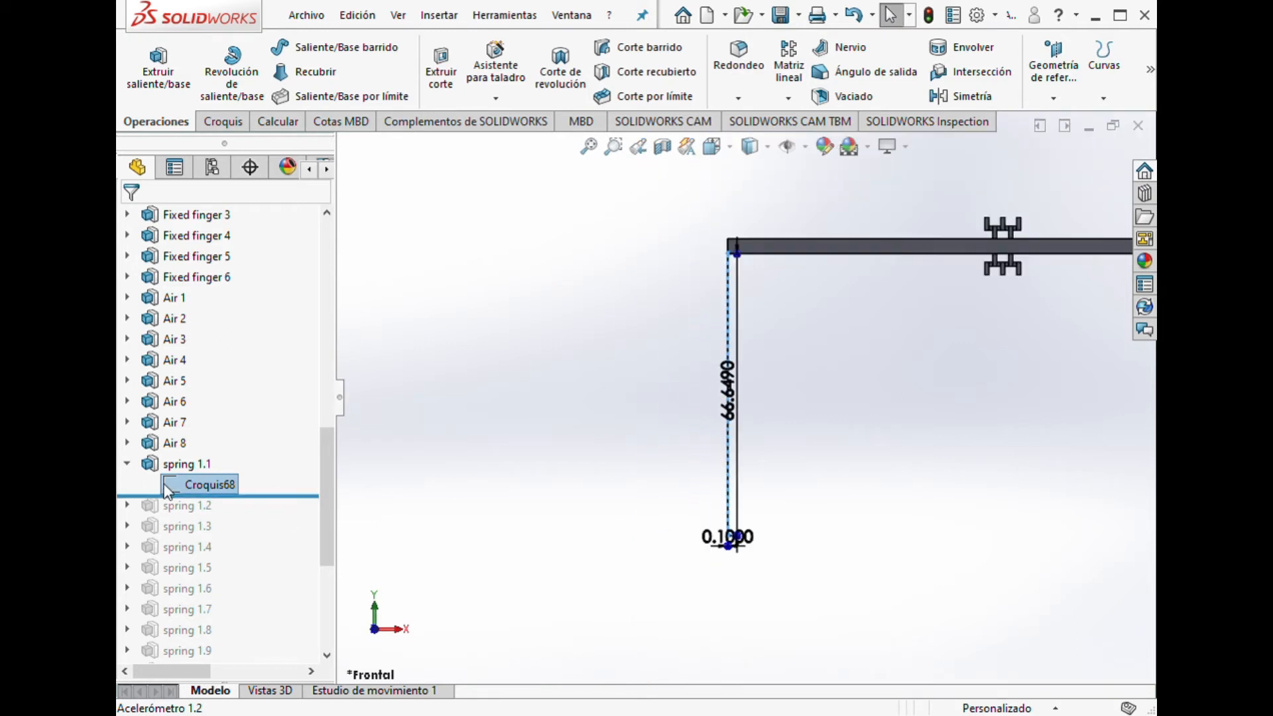
Collapse spring 1.1, roll the feature history forward to include spring 1.2, and inspect it at the lower end of spring 1.1.
left_click(127, 465)
left_click_drag(241, 477, 246, 507)
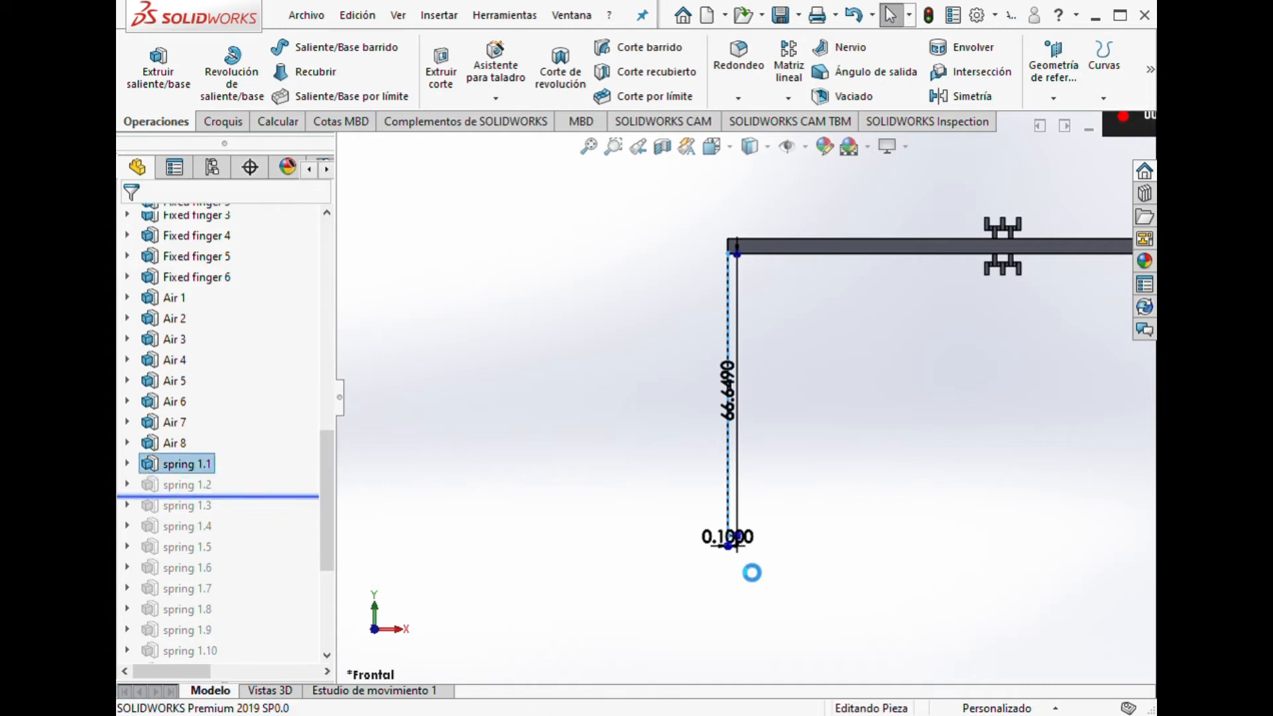
scroll(732, 542, "down", 5)
scroll(722, 464, "down", 3)
scroll(737, 464, "down", 5)
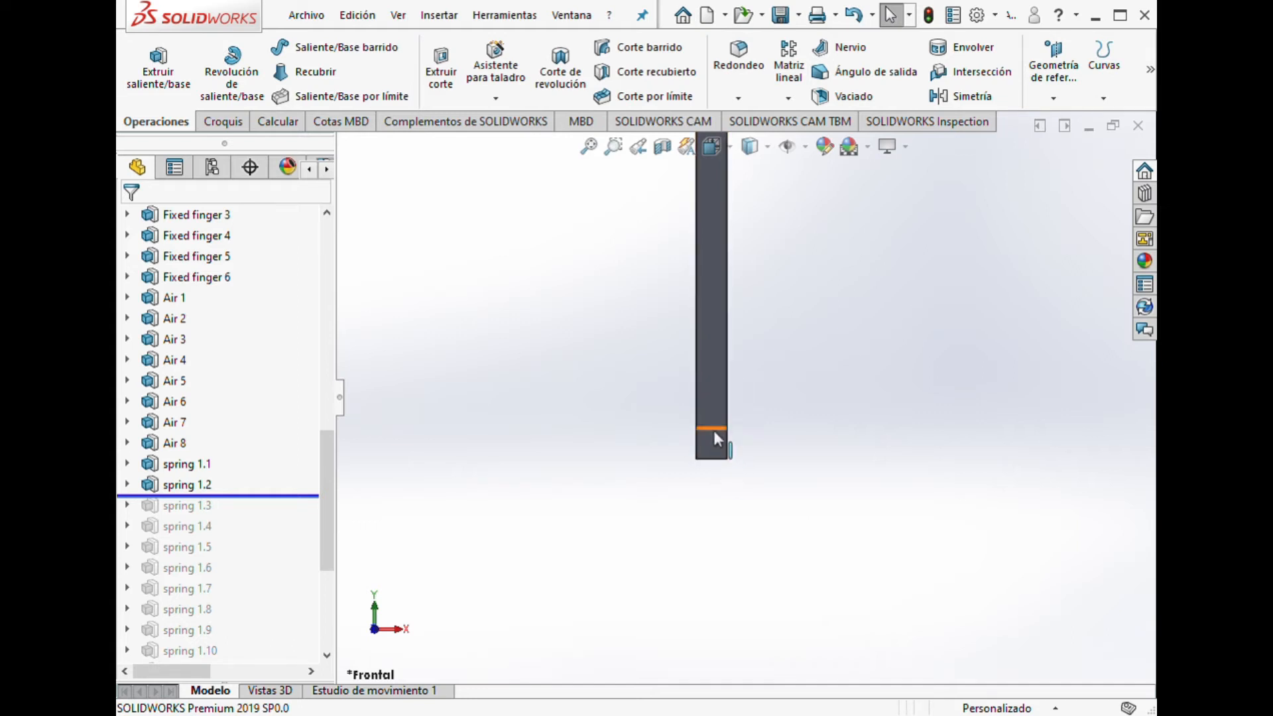
Roll the feature history forward to include spring 1.3, and follow the horizontal beam from the corner to its free end.
left_click_drag(278, 496, 274, 522)
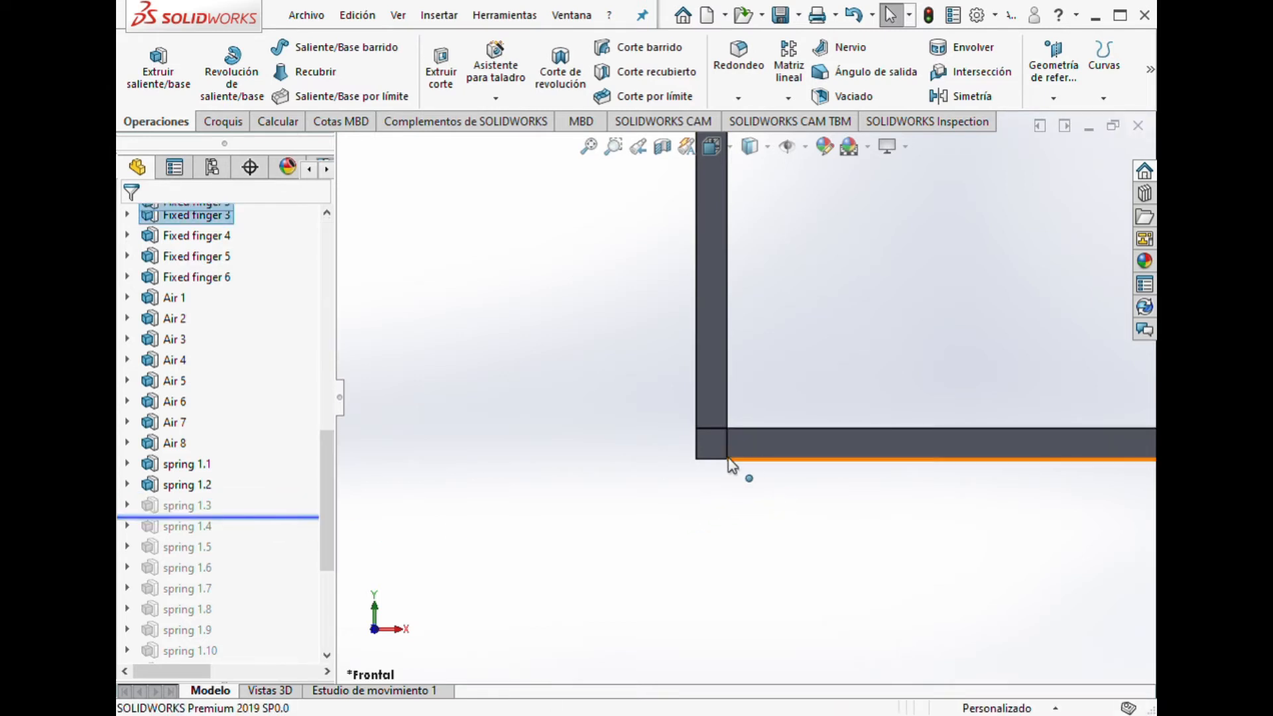
scroll(897, 465, "up", 16)
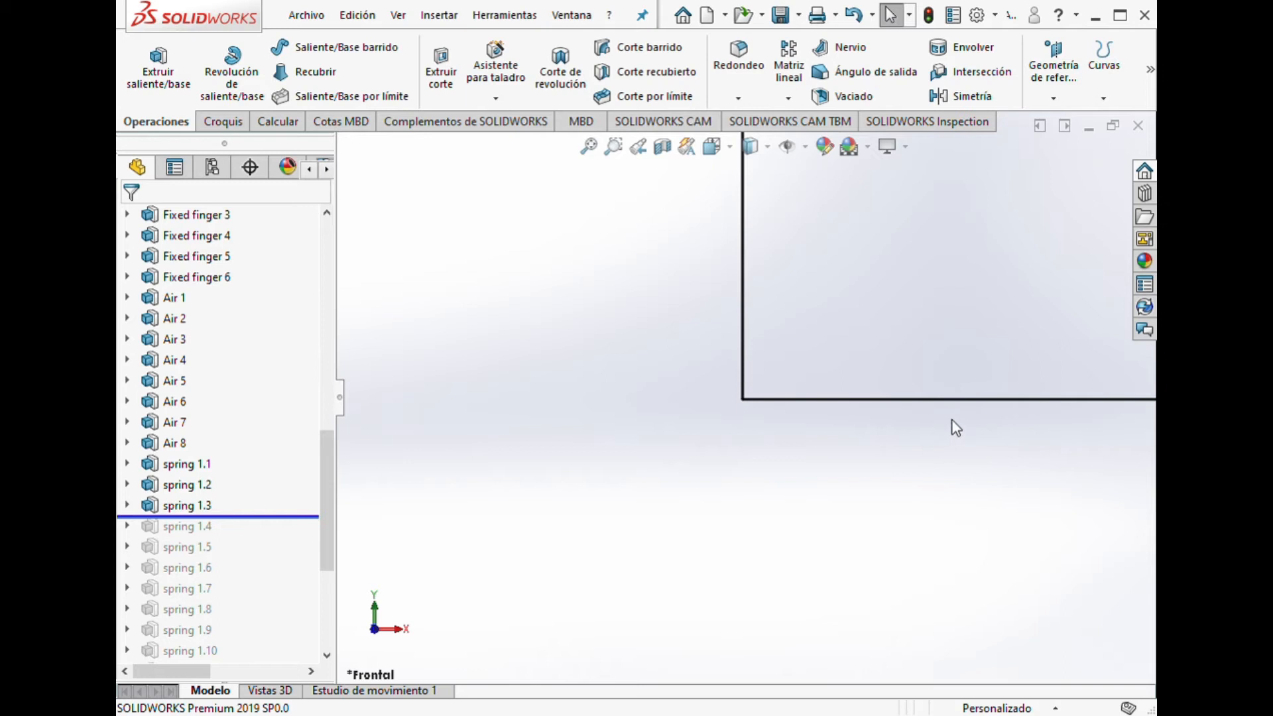
scroll(930, 420, "down", 8)
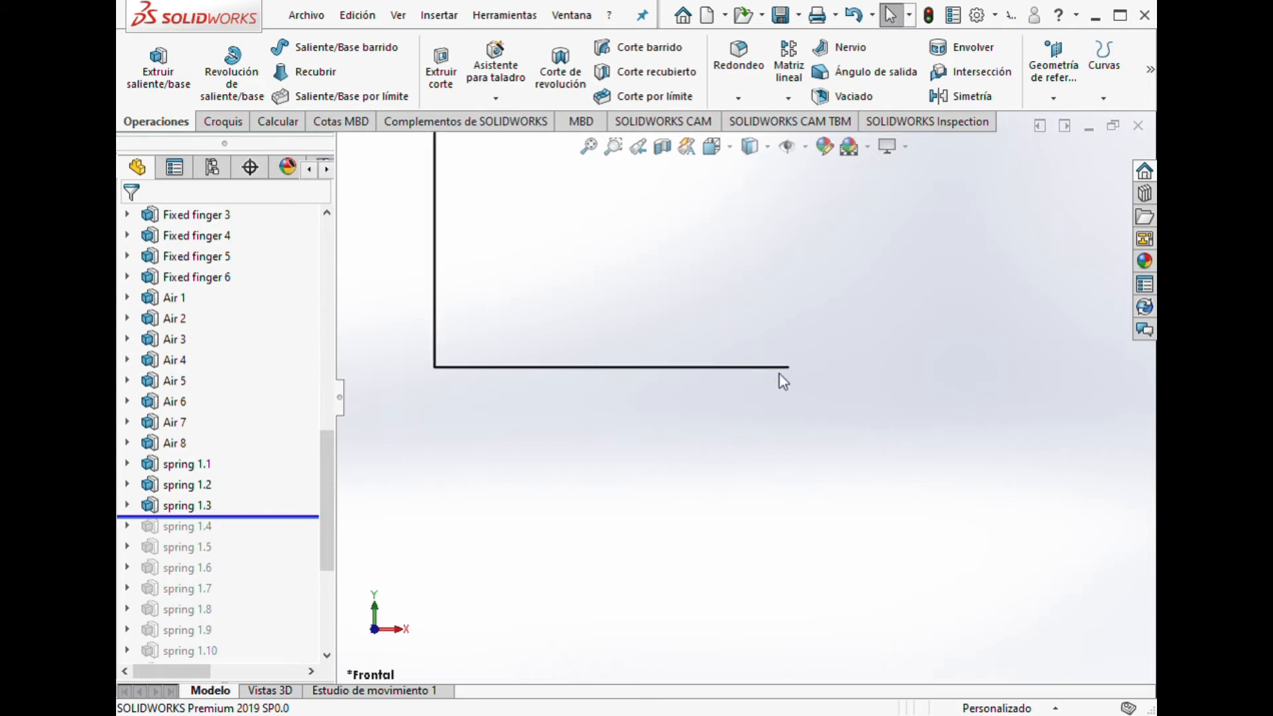
scroll(788, 401, "down", 3)
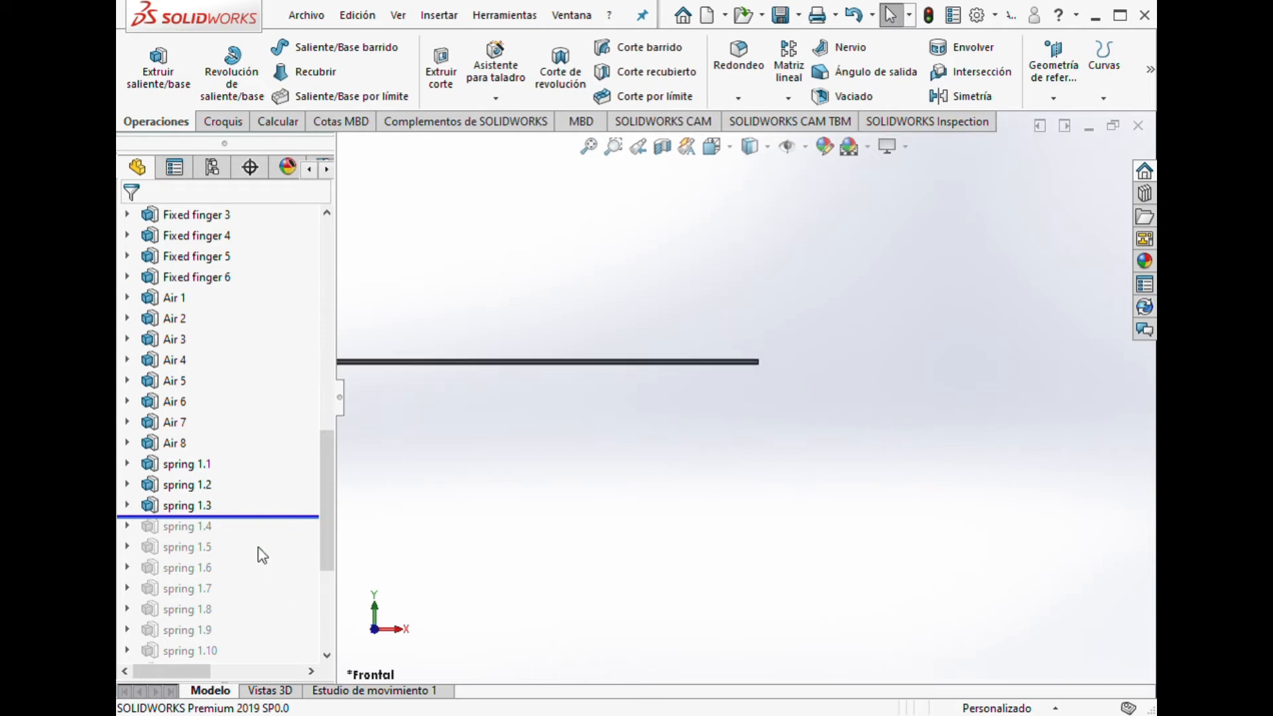
Roll the feature history forward to include spring 1.4, spring 1.5, and the features through spring 1.8.
left_click_drag(256, 517, 255, 538)
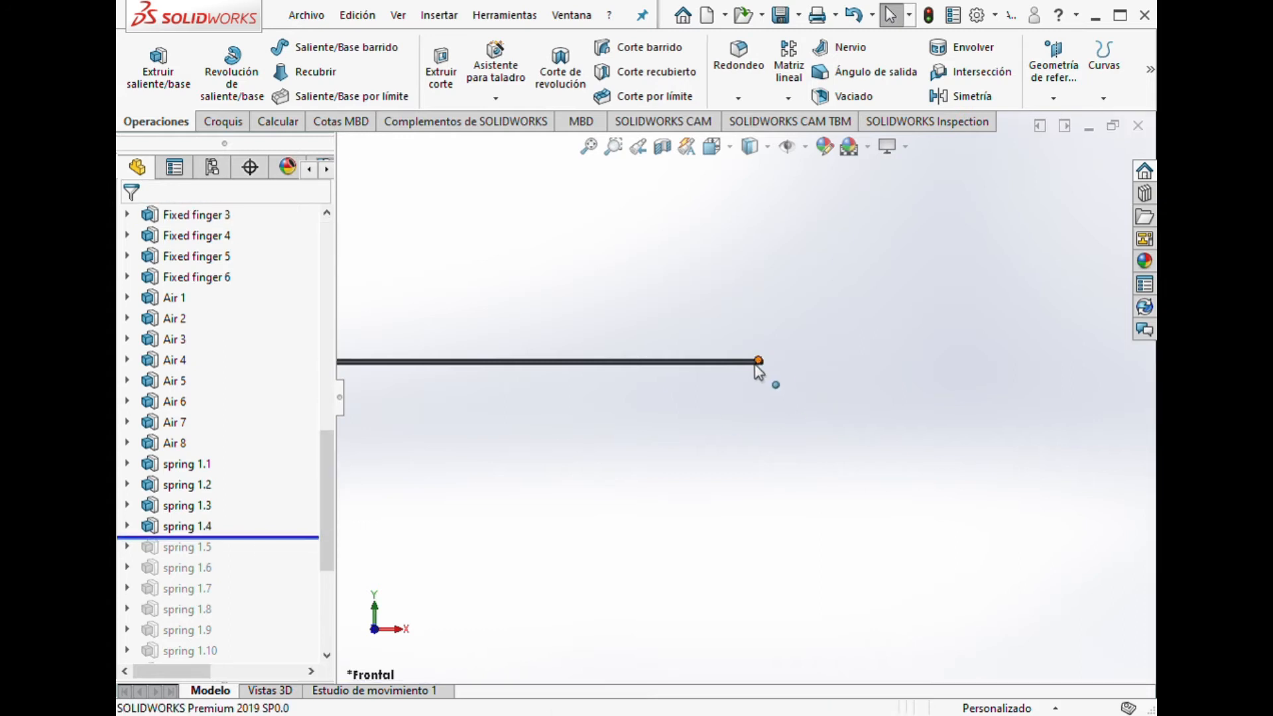
left_click_drag(298, 542, 279, 560)
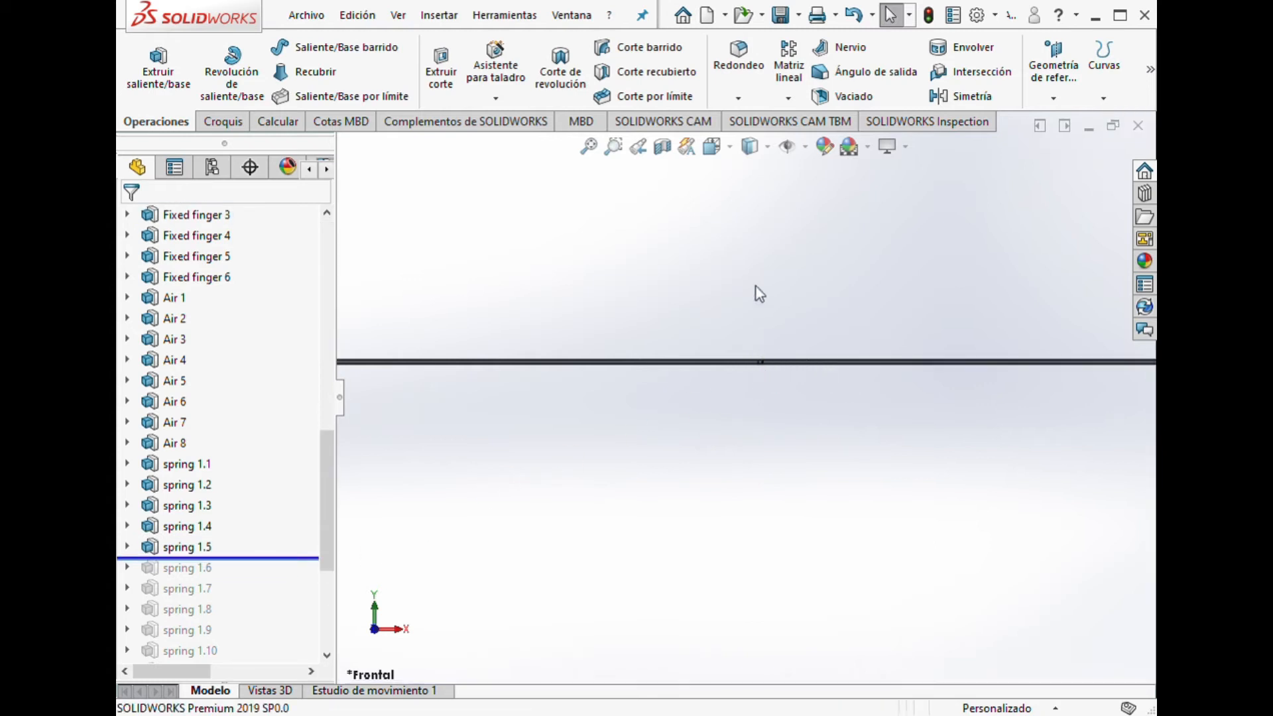
left_click_drag(256, 562, 254, 631)
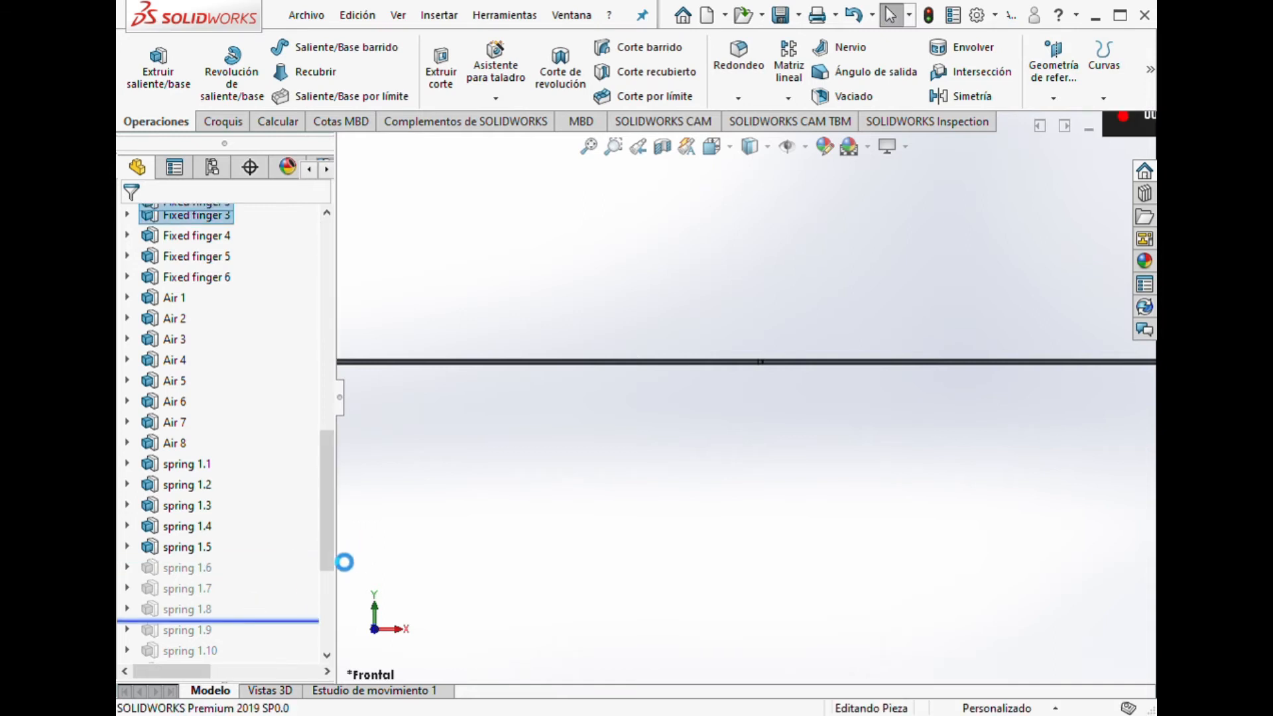
Roll the feature history forward to the end, including spring 1.9 through spring 2.11, and show the complete part.
left_click_drag(328, 535, 325, 608)
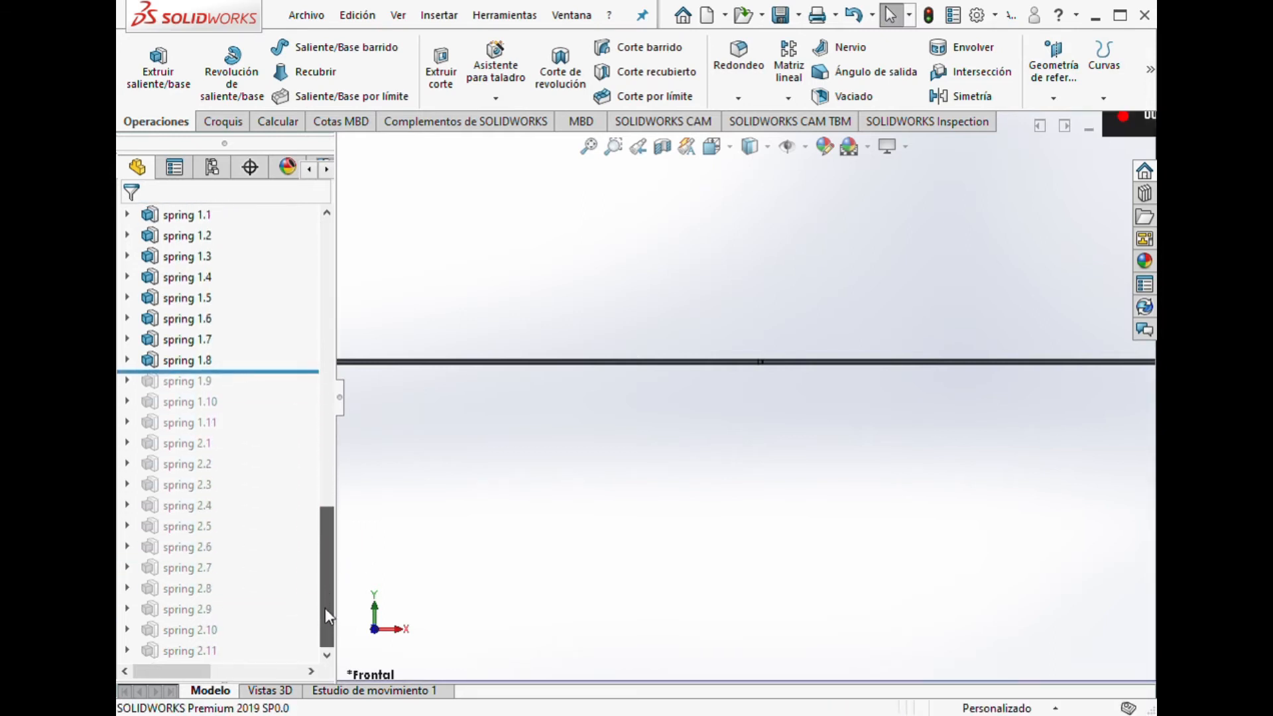
left_click_drag(285, 373, 242, 668)
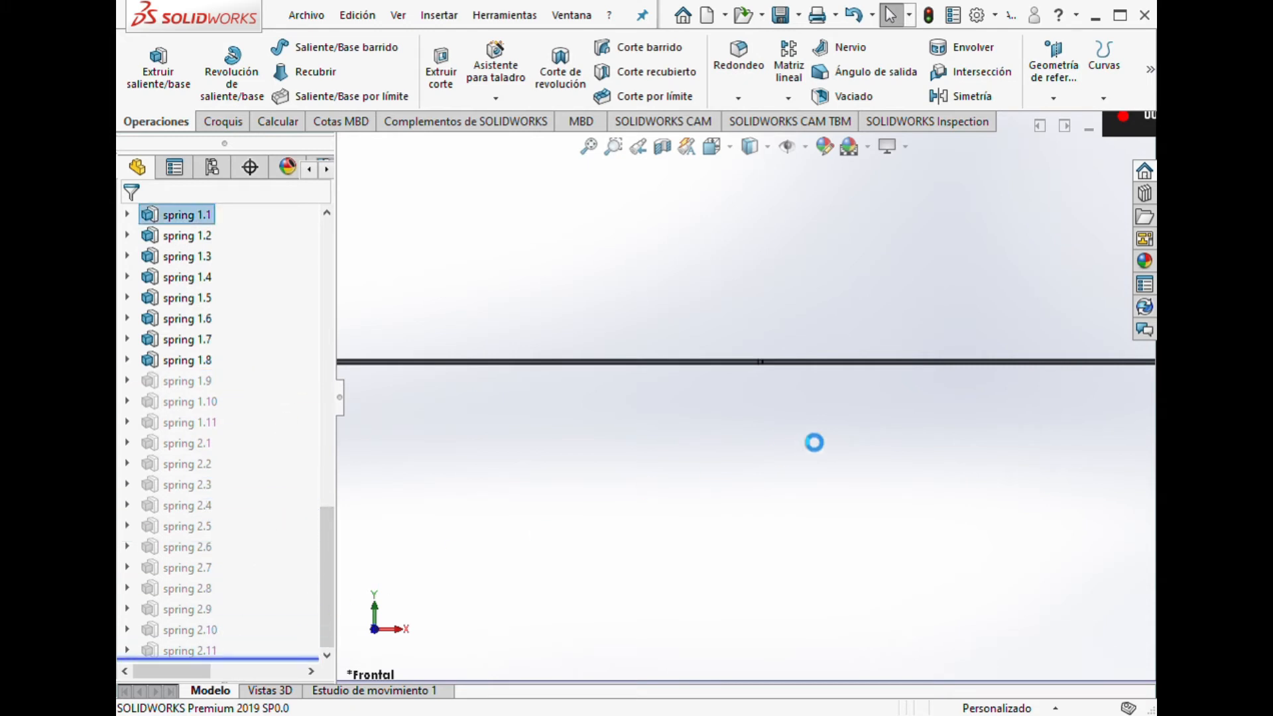
scroll(887, 341, "up", 12)
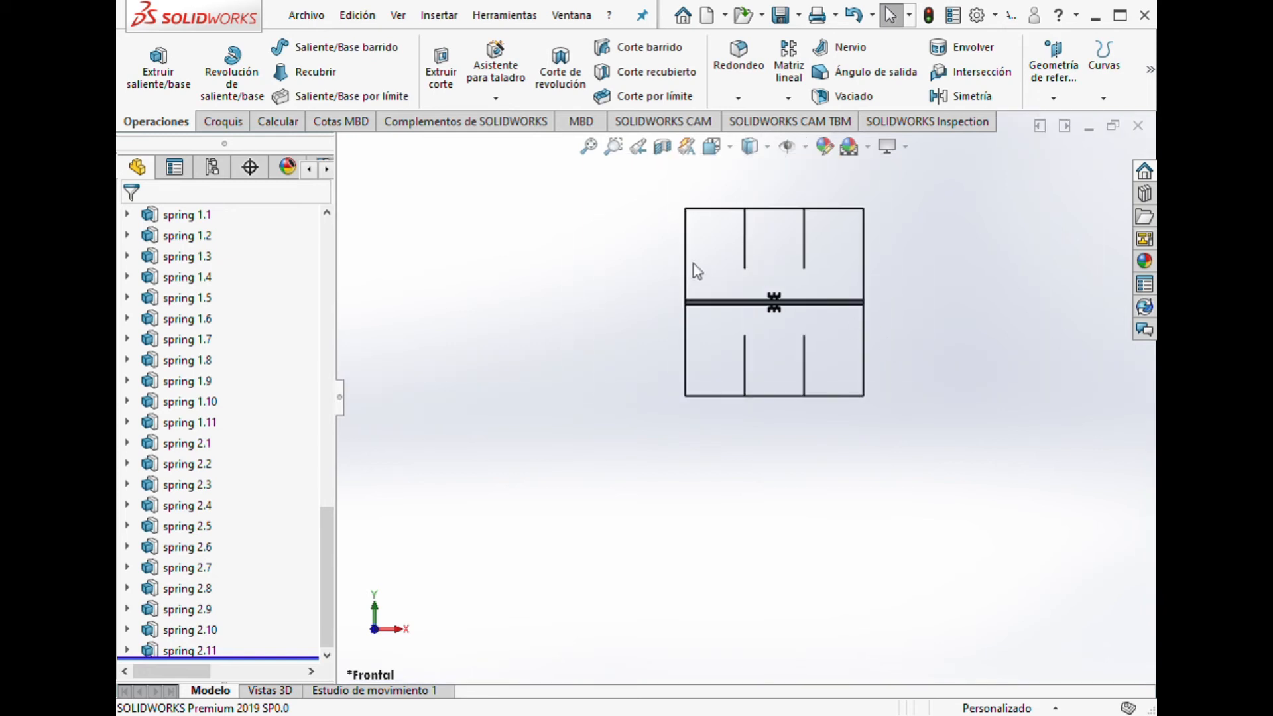
Examine the complete spring structure, from the beam junctions on the outer frame to the fingers around the central mass.
scroll(748, 394, "down", 8)
scroll(747, 391, "down", 6)
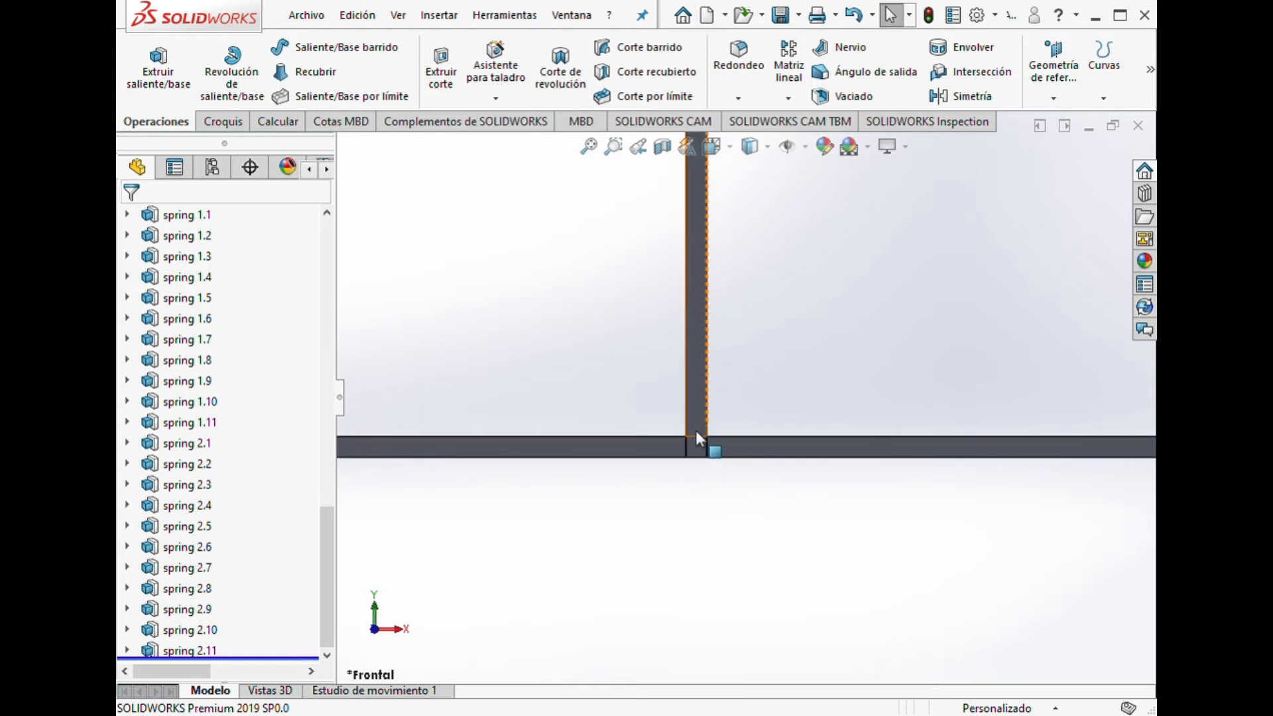
scroll(749, 332, "up", 5)
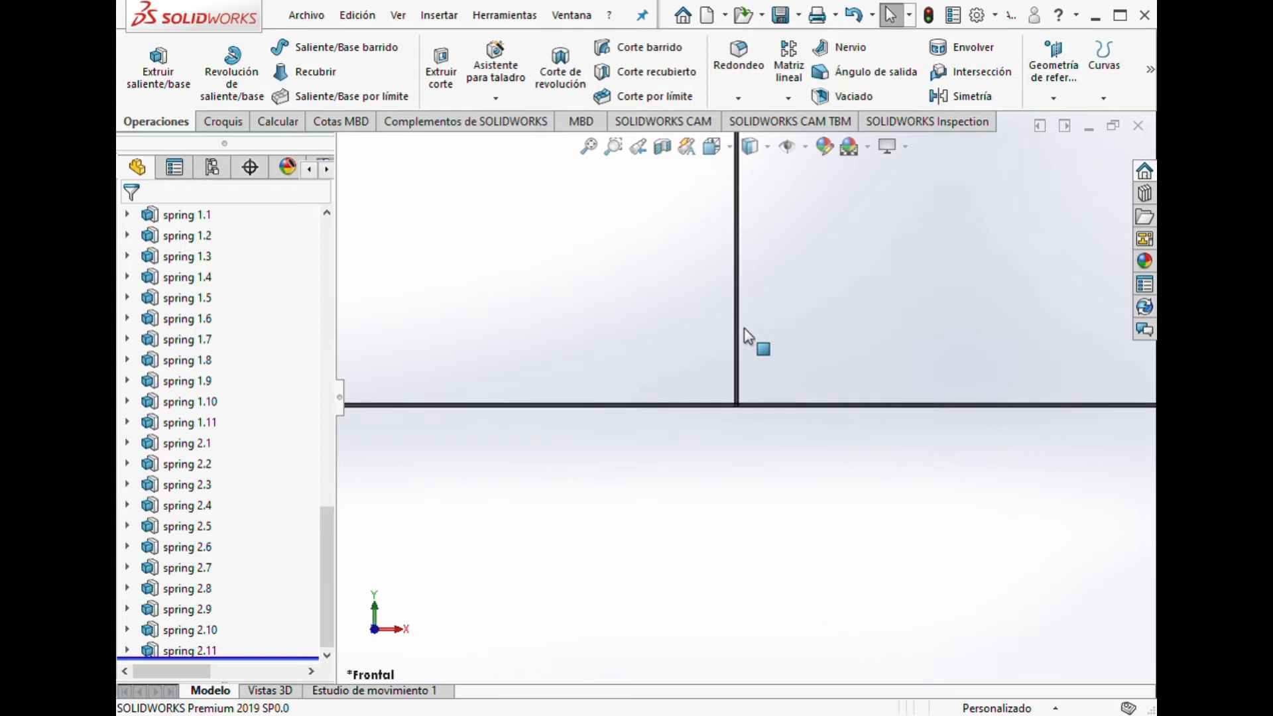
scroll(746, 335, "up", 3)
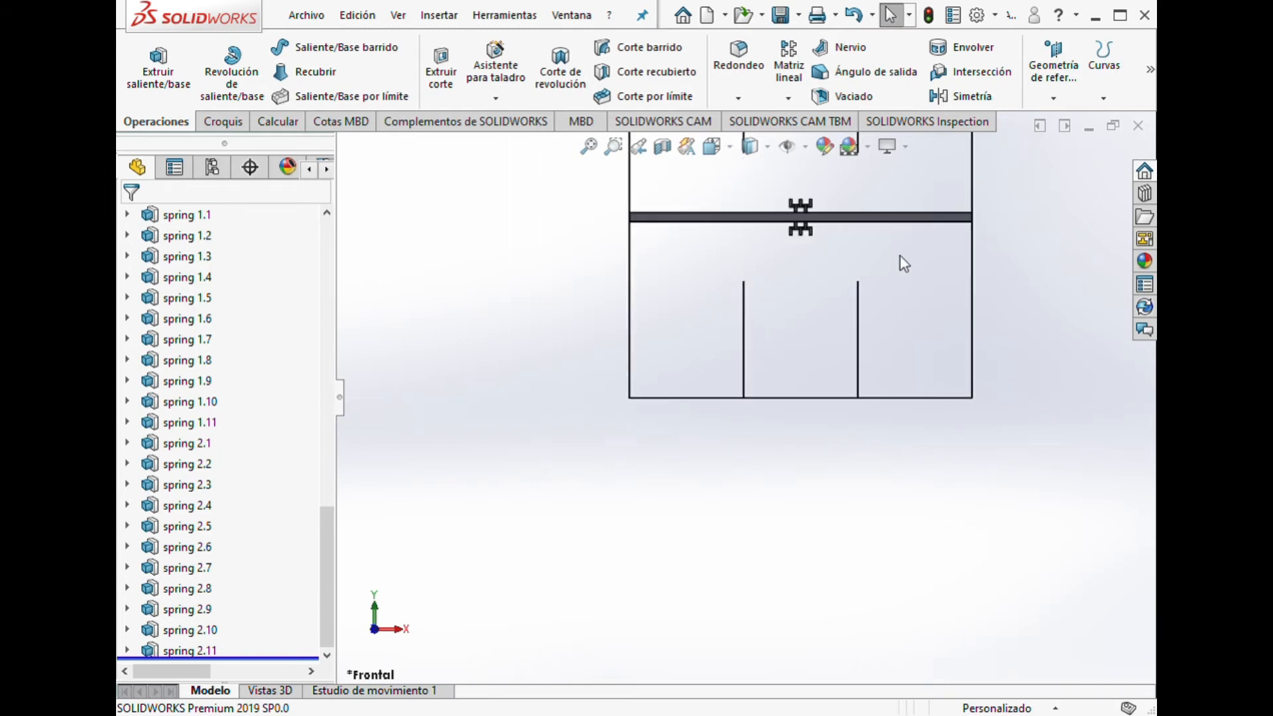
scroll(878, 292, "up", 3)
scroll(875, 284, "up", 1)
scroll(801, 303, "down", 2)
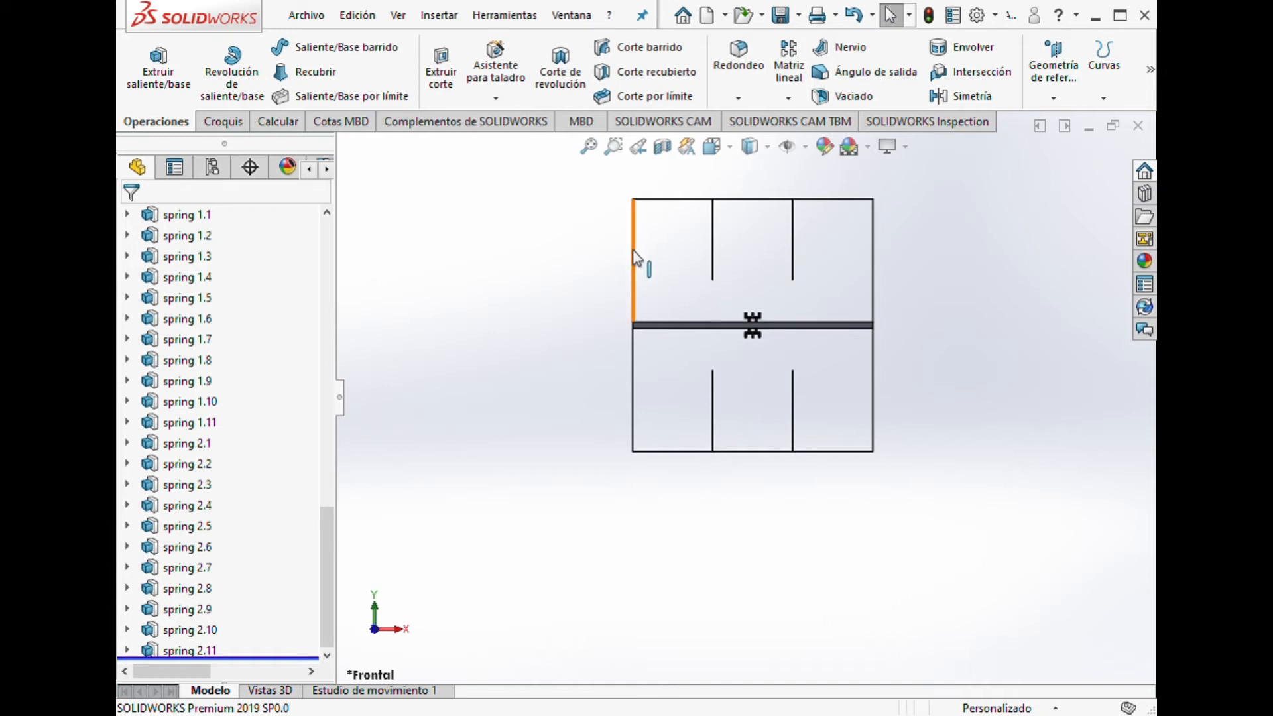
left_click_drag(937, 472, 855, 381)
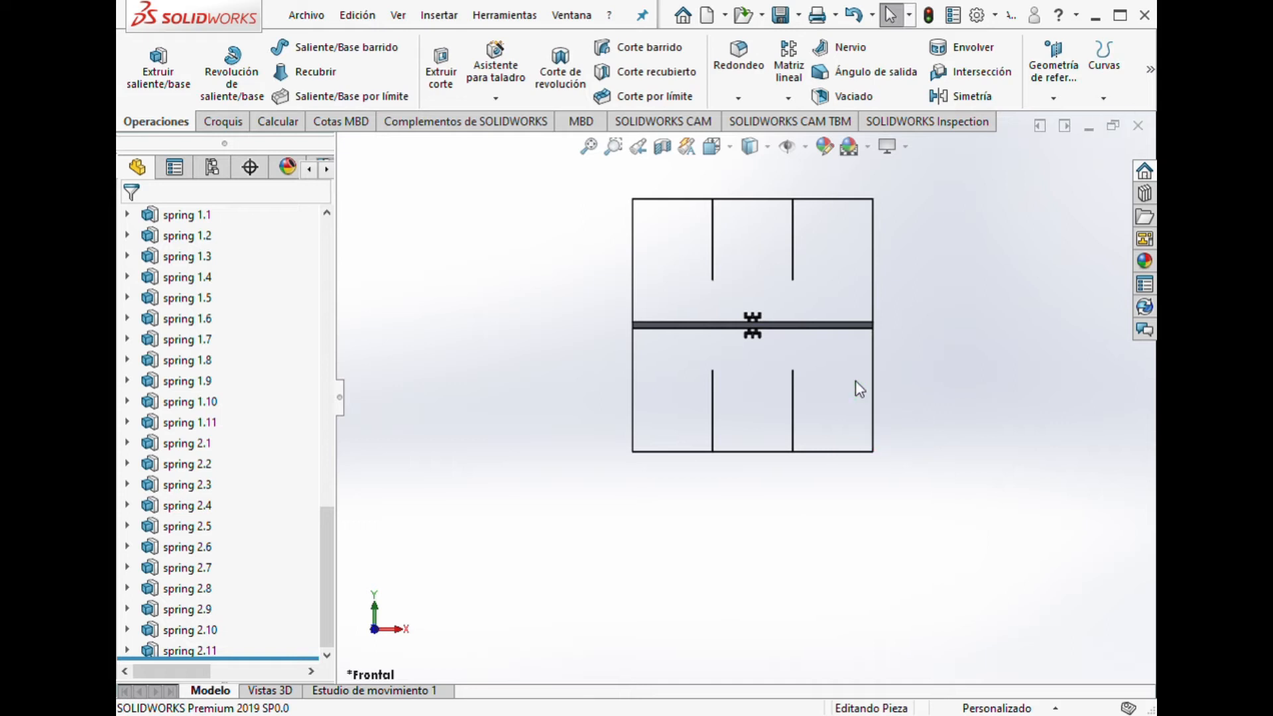
left_click_drag(901, 450, 813, 453)
scroll(795, 354, "down", 8)
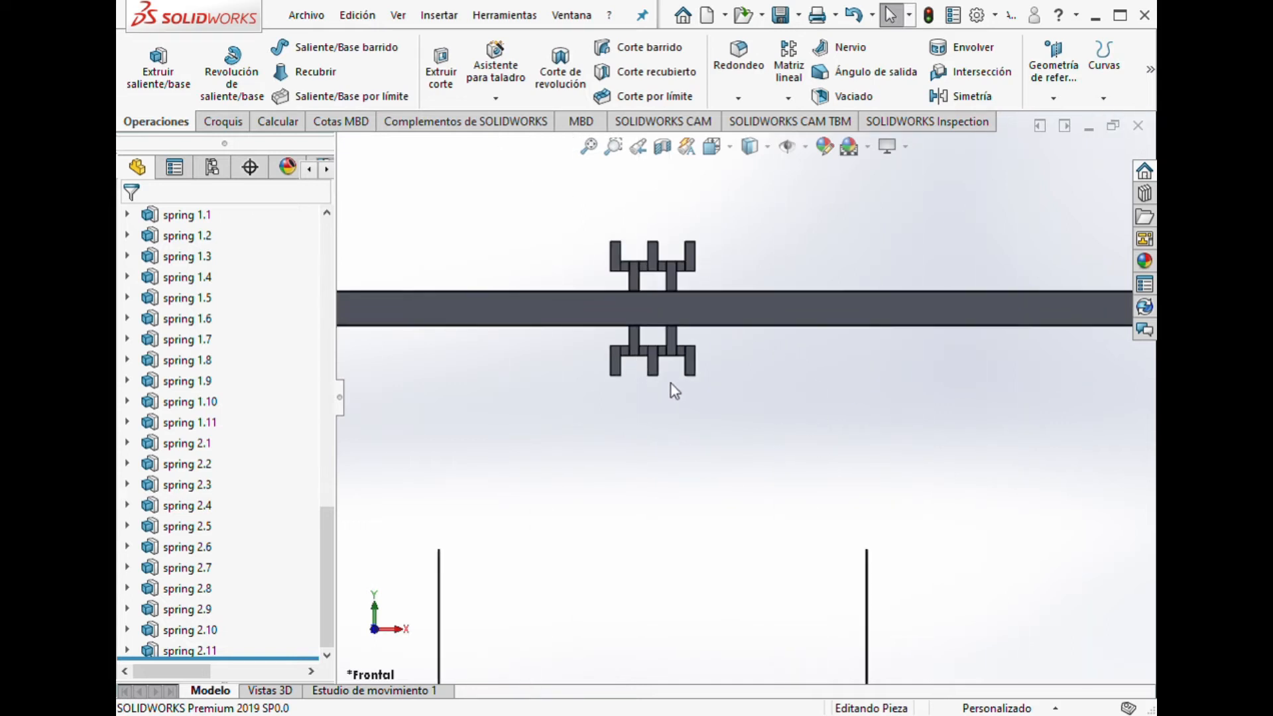
scroll(671, 385, "up", 6)
middle_click_drag(720, 461, 745, 390)
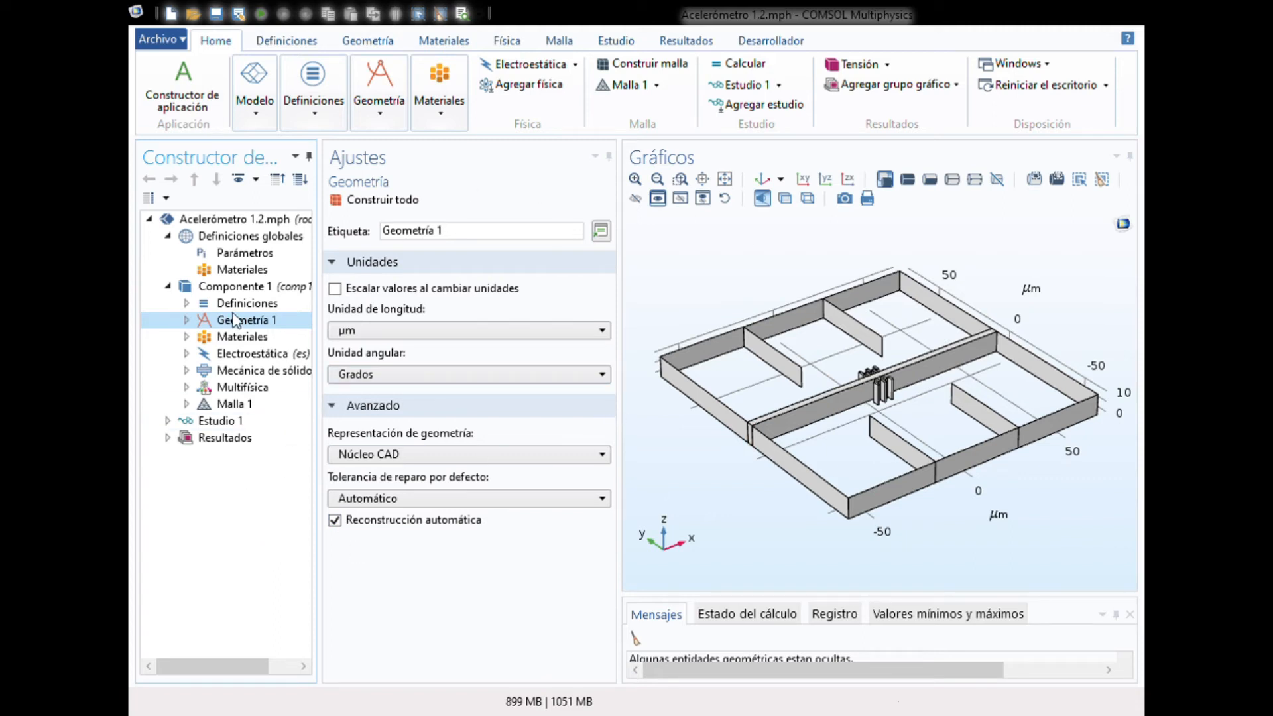
Switch to COMSOL Multiphysics and start a new model with the model wizard, using the 3D space dimension.
left_click(172, 15)
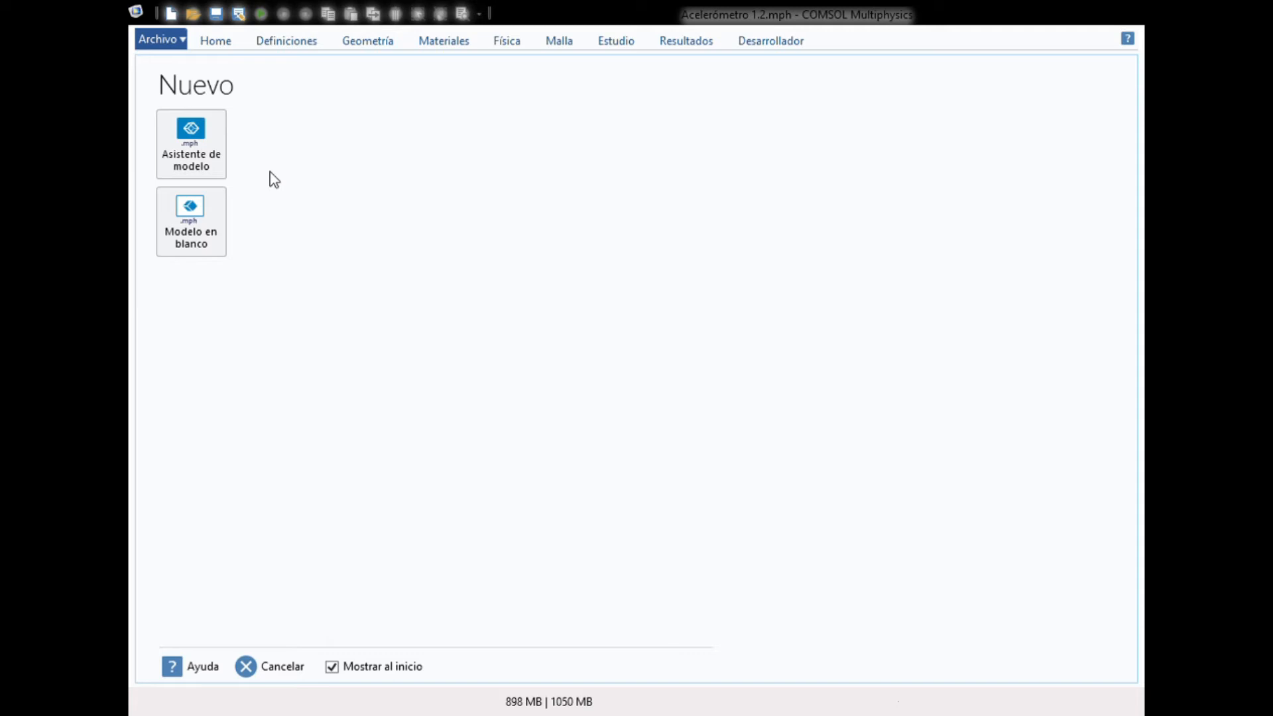
left_click(212, 154)
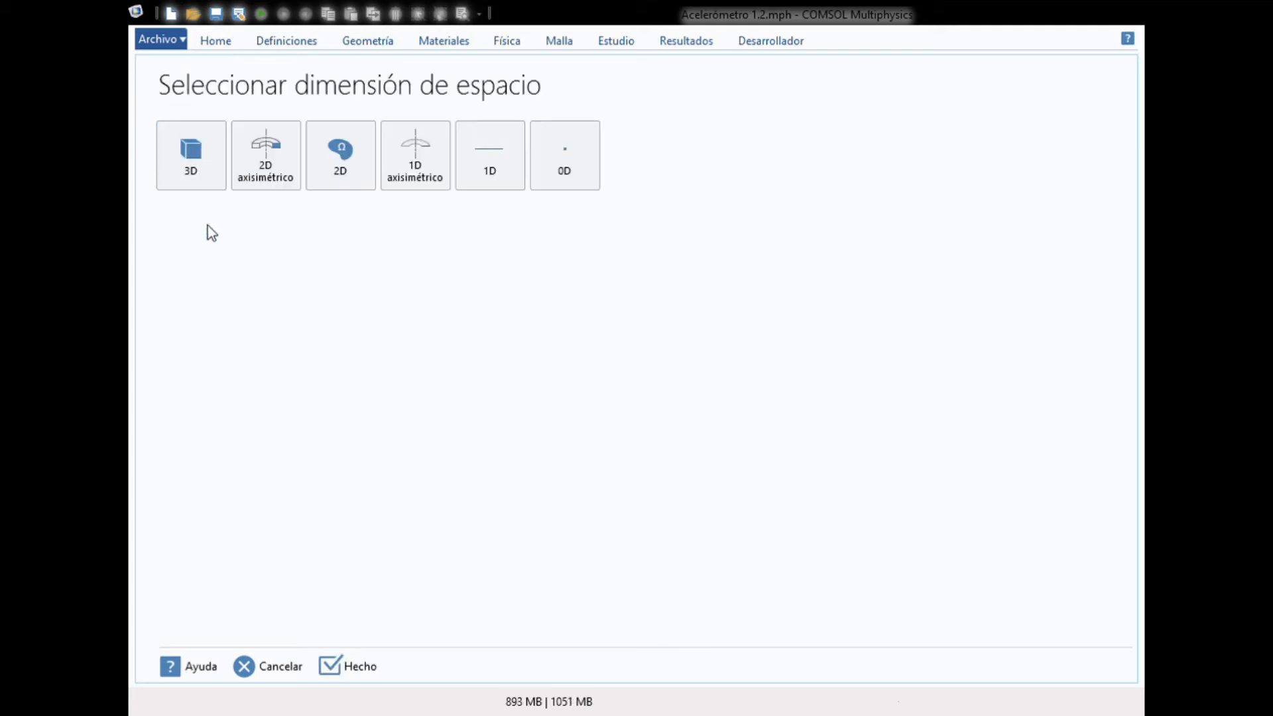
left_click(209, 161)
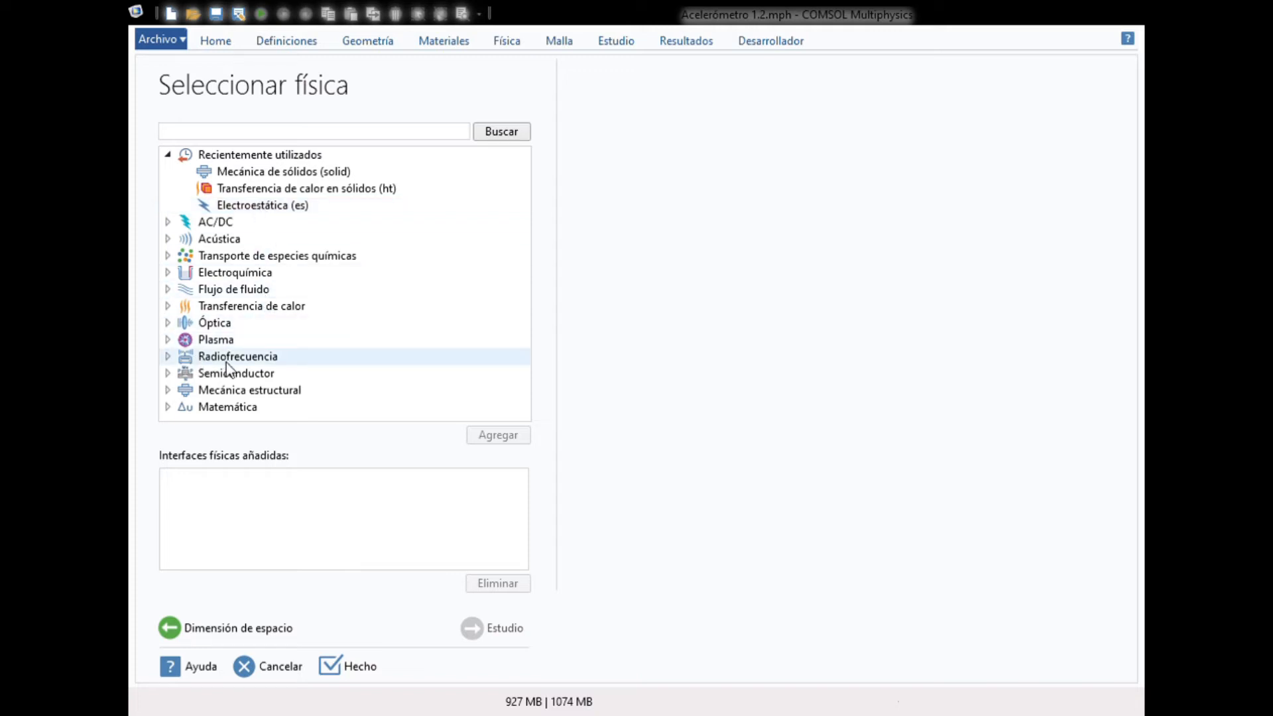
Add the Electroestática (es) interface from the AC/DC group to the new model's physics.
left_click(169, 222)
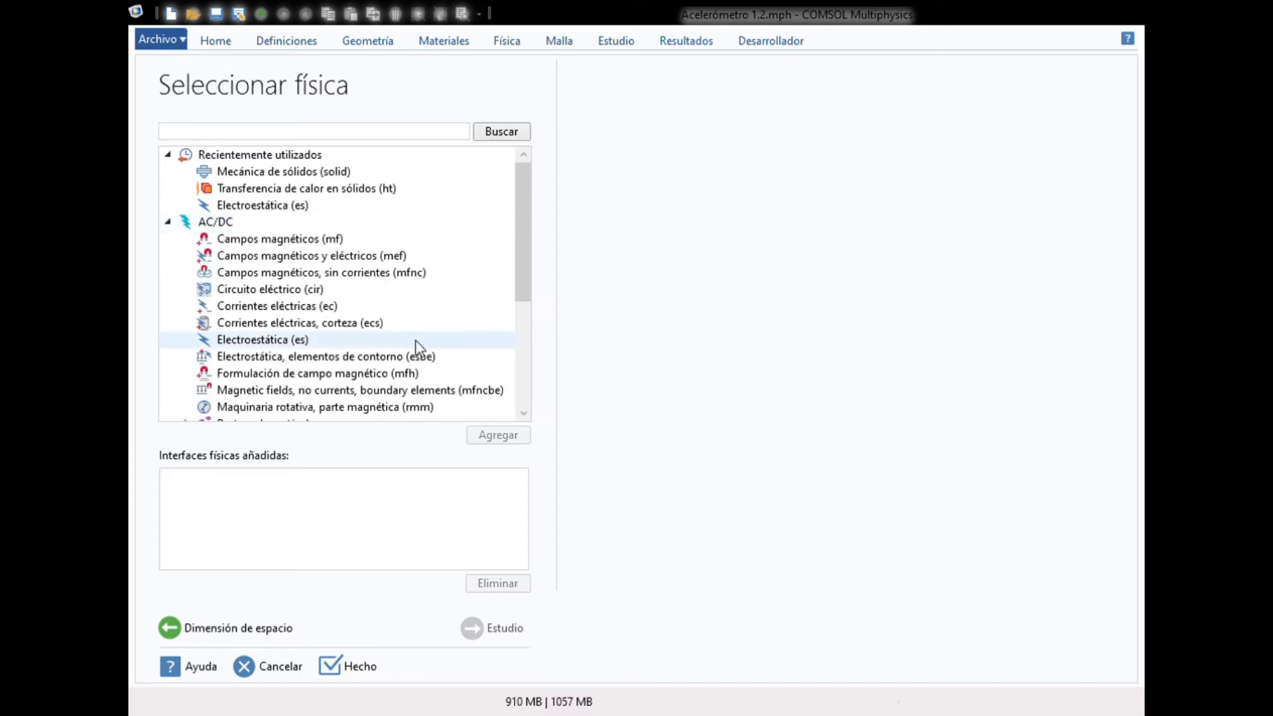
left_click(296, 342)
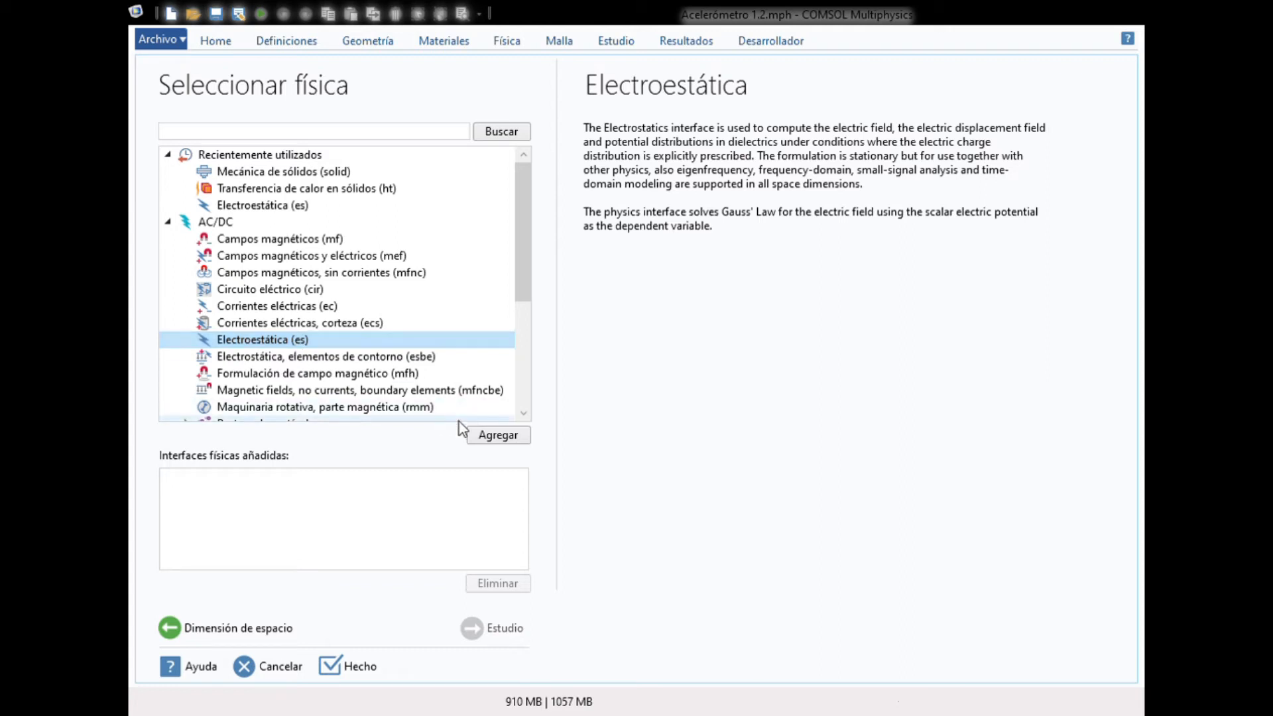
left_click(497, 435)
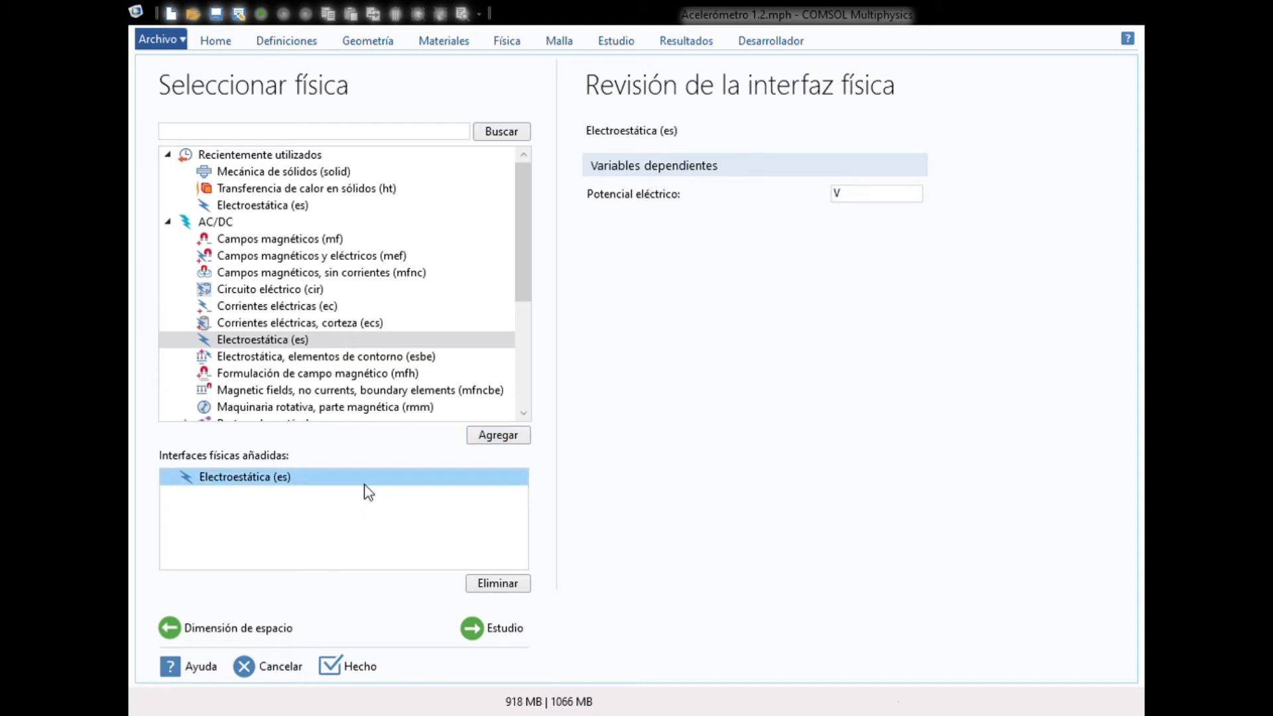
Add the Mecánica de sólidos (solid) interface from the Mecánica estructural group to the new model's physics.
left_click(168, 222)
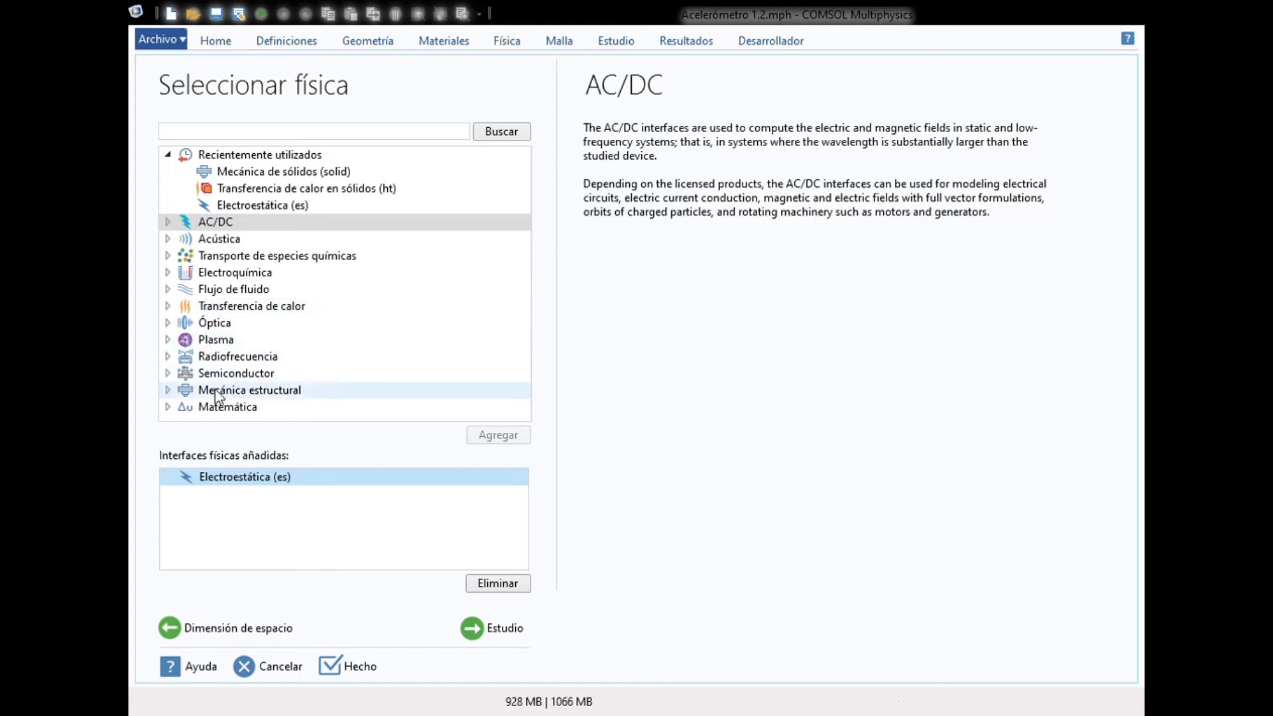
left_click(168, 390)
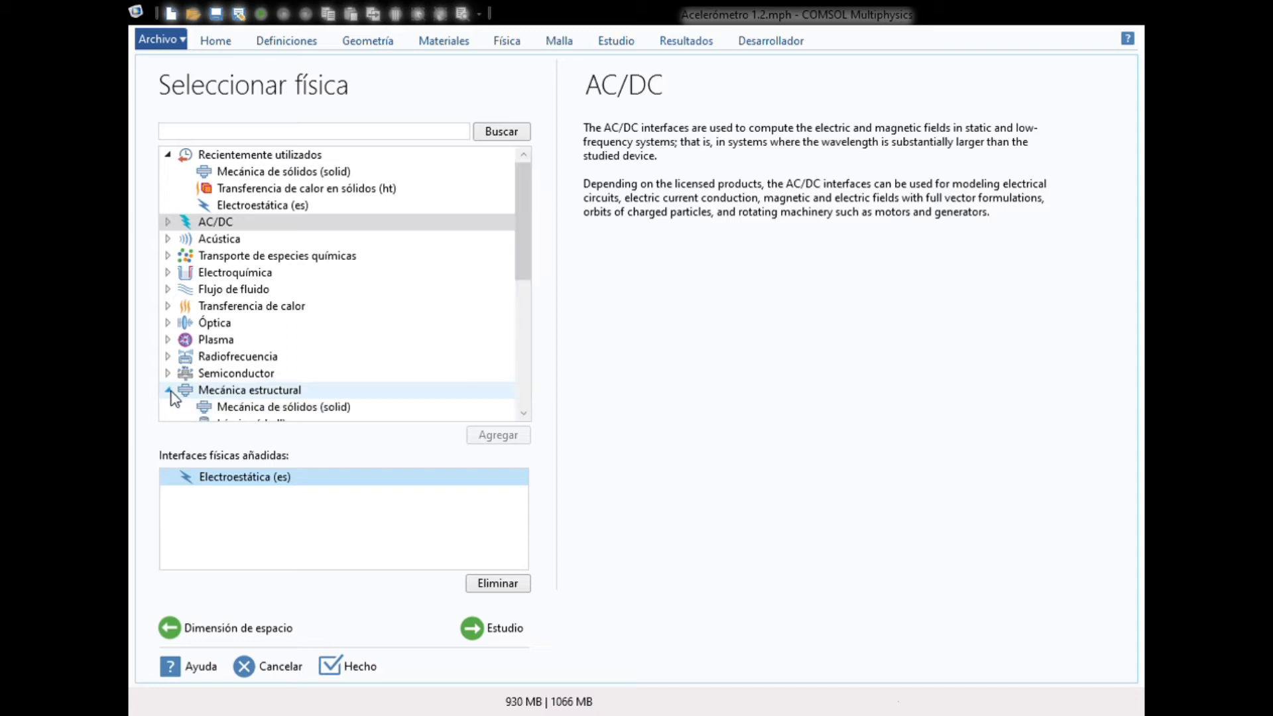
left_click_drag(522, 230, 531, 288)
left_click(344, 273)
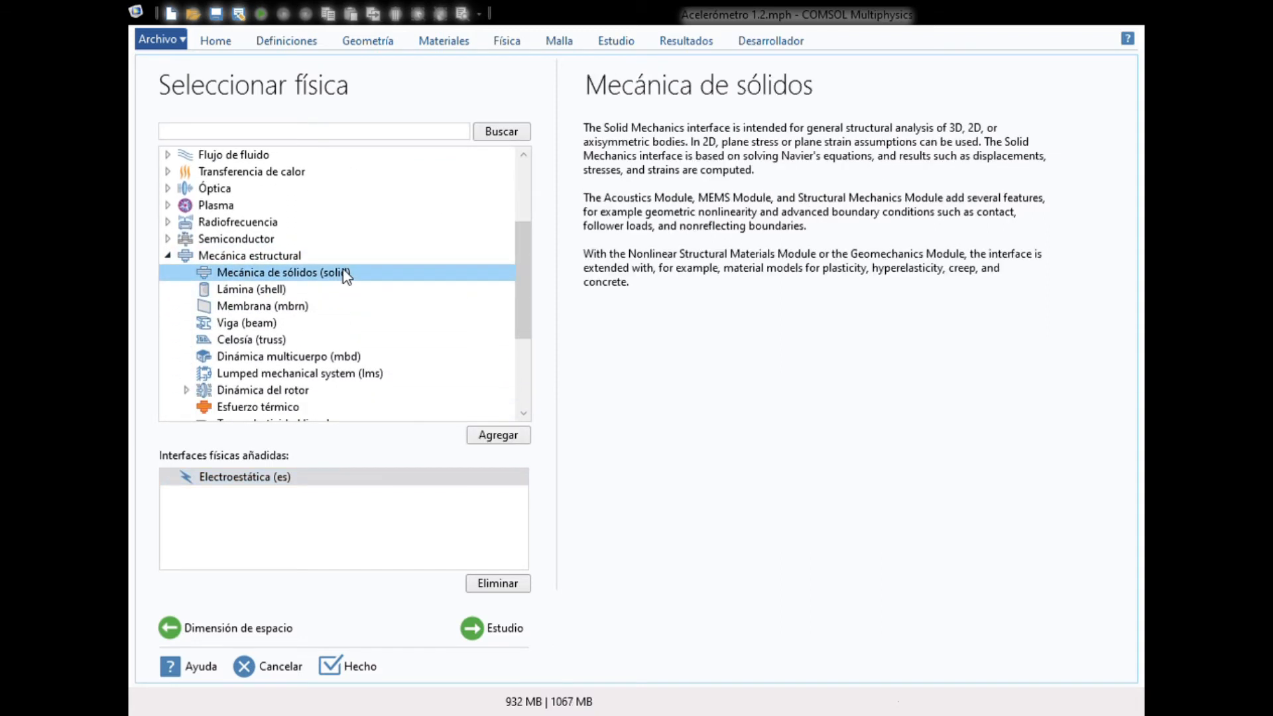
left_click(490, 439)
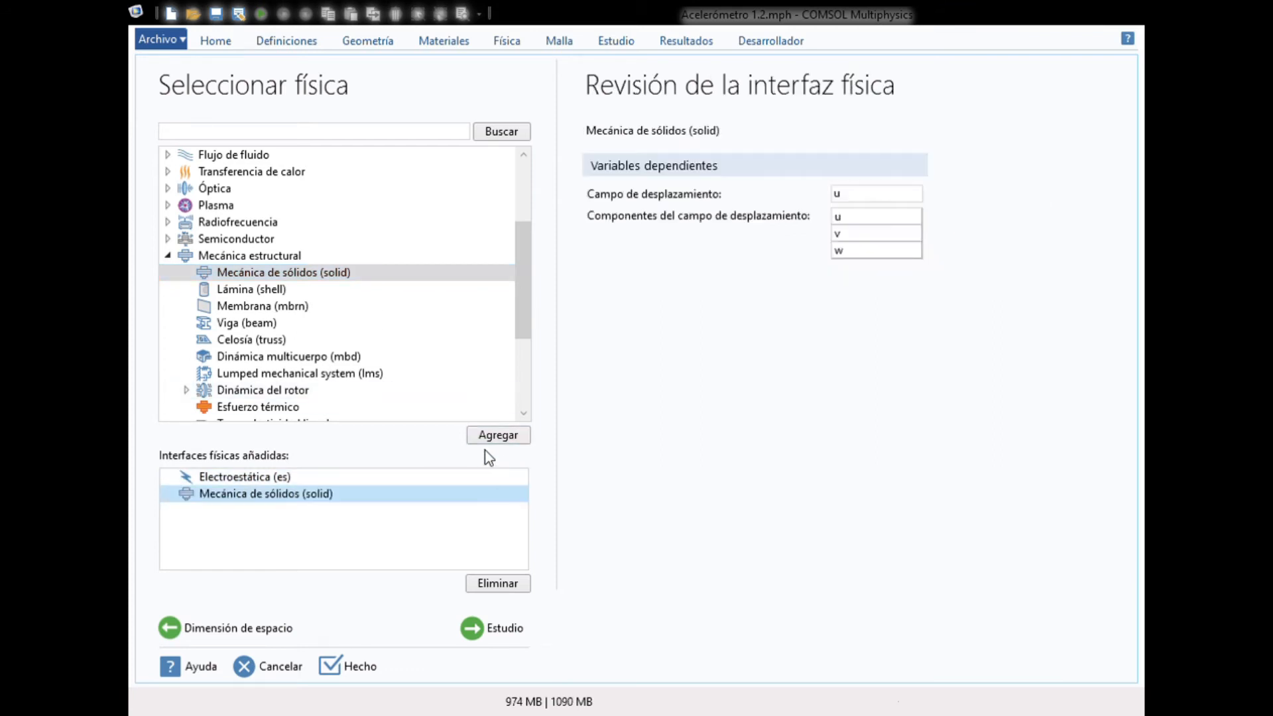
Choose the Estacionario study for the new model, and cancel the wizard to return to the Acelerómetro 1.2 model.
left_click(499, 631)
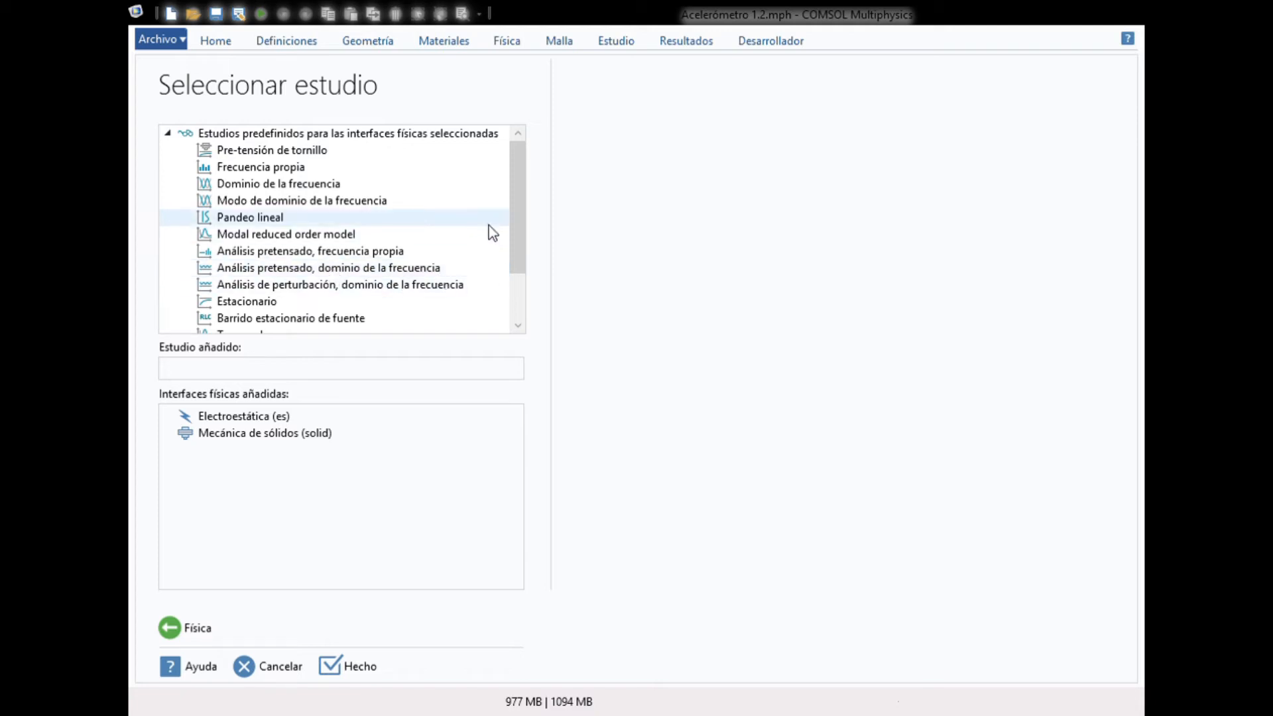
left_click_drag(513, 220, 519, 254)
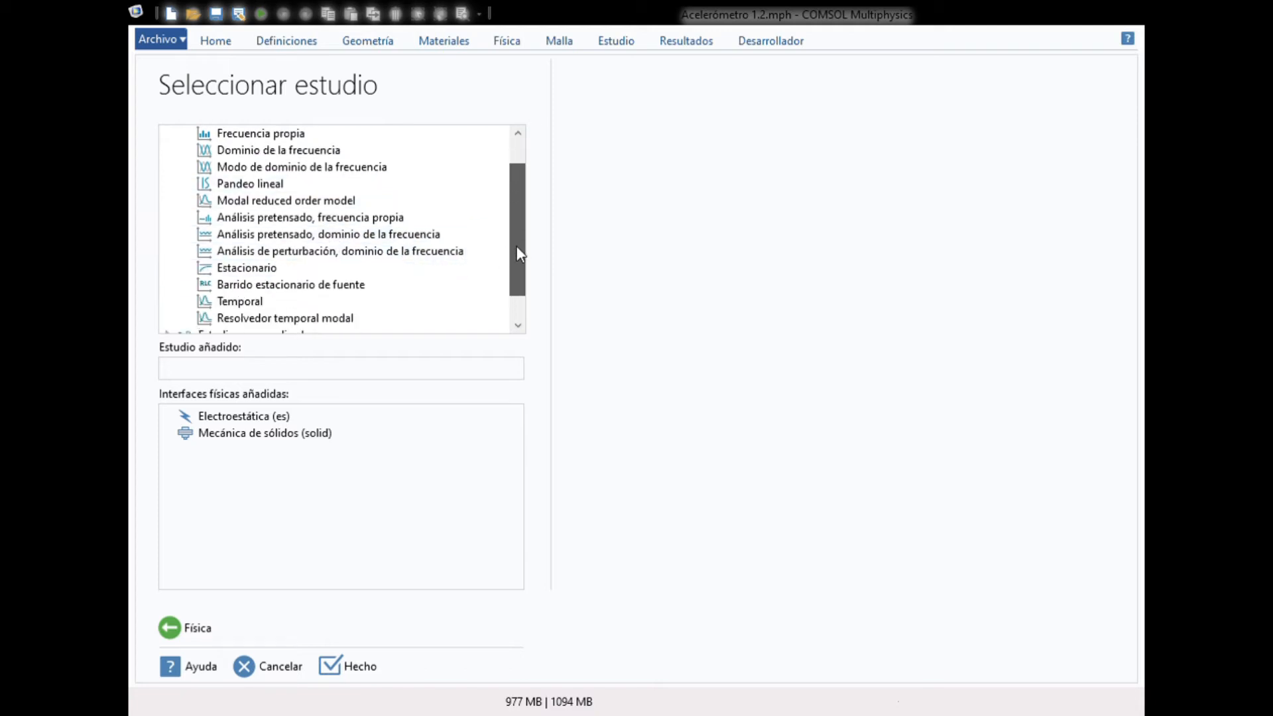
left_click(279, 271)
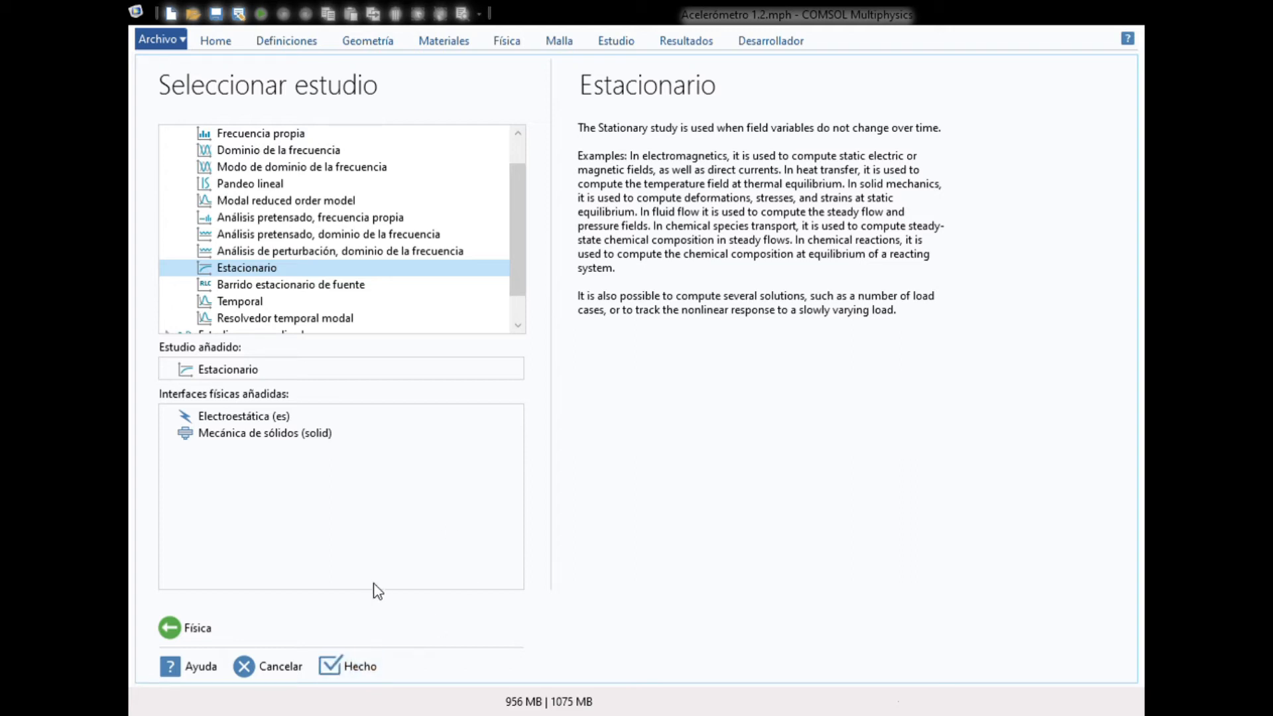
left_click(283, 666)
left_click(274, 669)
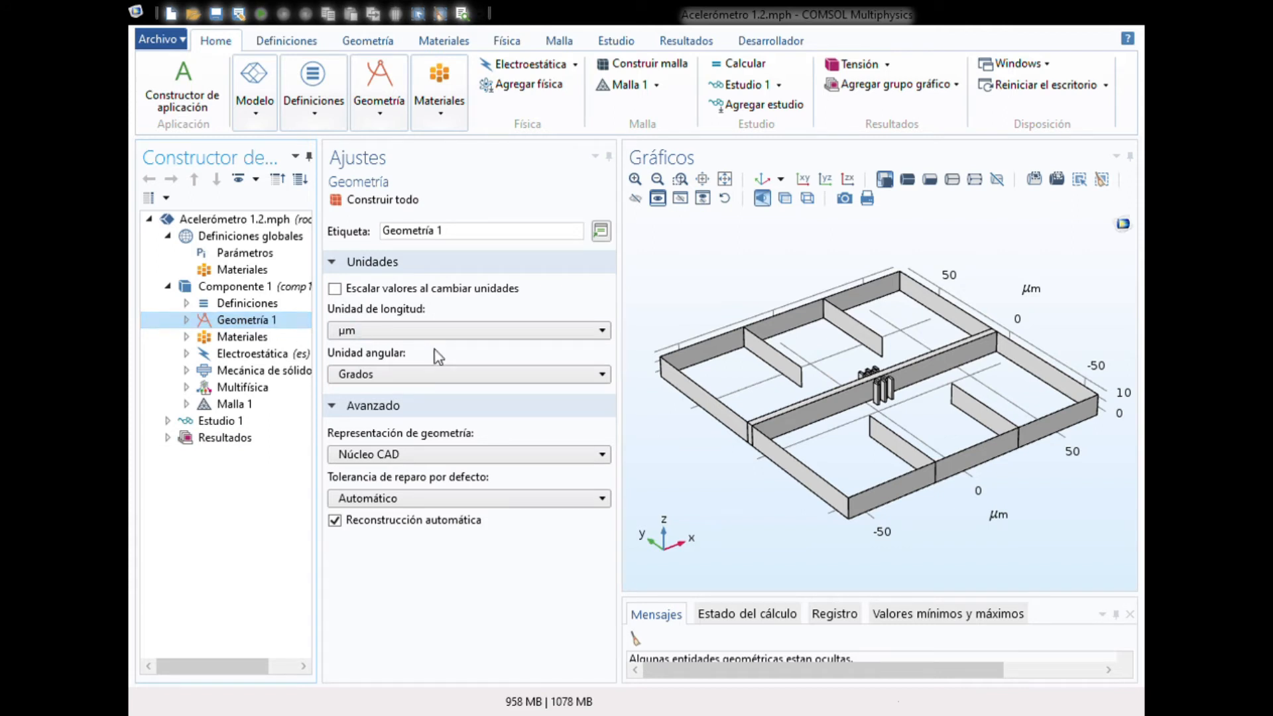
Review the length unit choices of Geometría 1 and the operations available for that geometry.
left_click(484, 333)
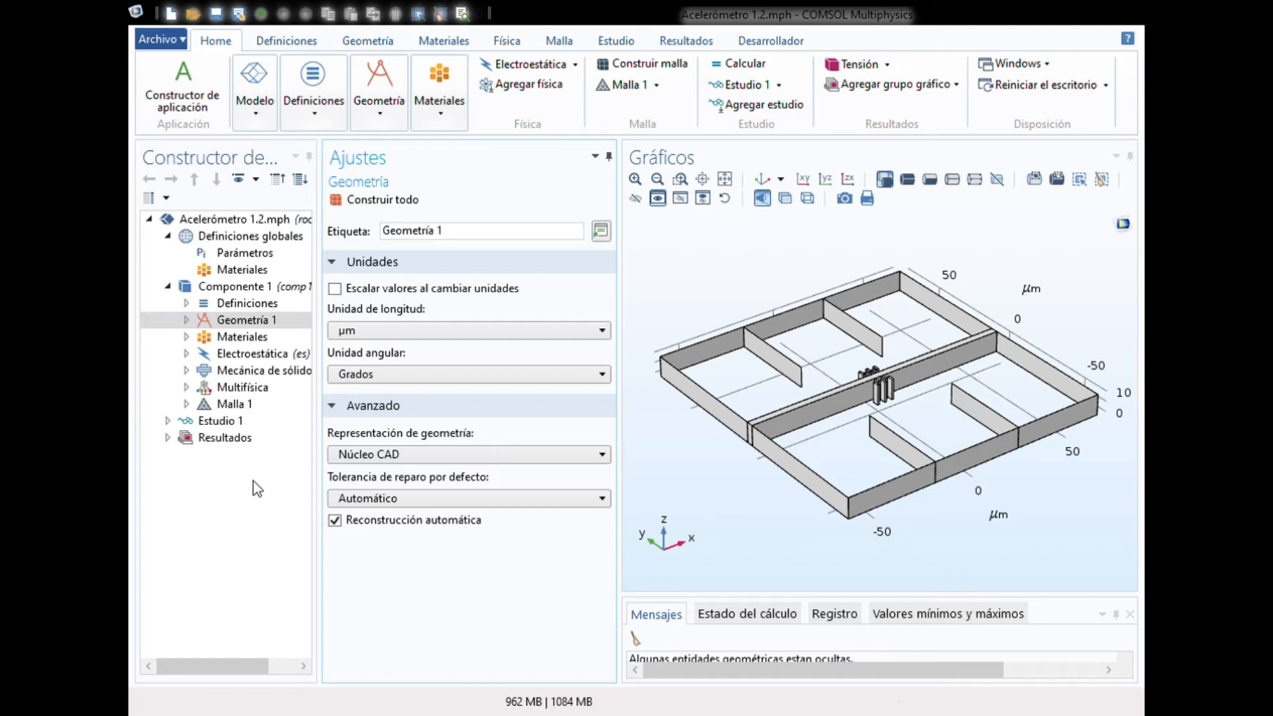
left_click(238, 325)
right_click(238, 325)
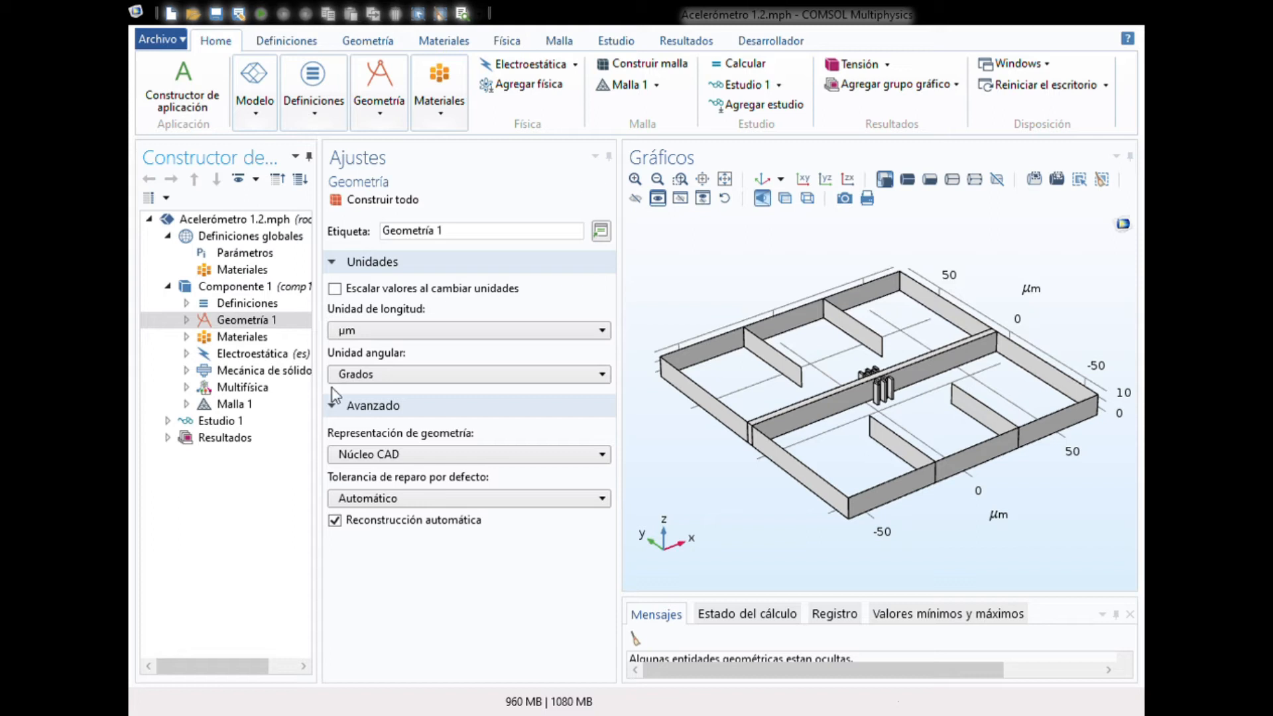
Set the LiveLink para SOLIDWORKS 1 node of Geometría 1 to synchronize with Documento activo, and collapse the geometry branch.
left_click(187, 320)
left_click(225, 337)
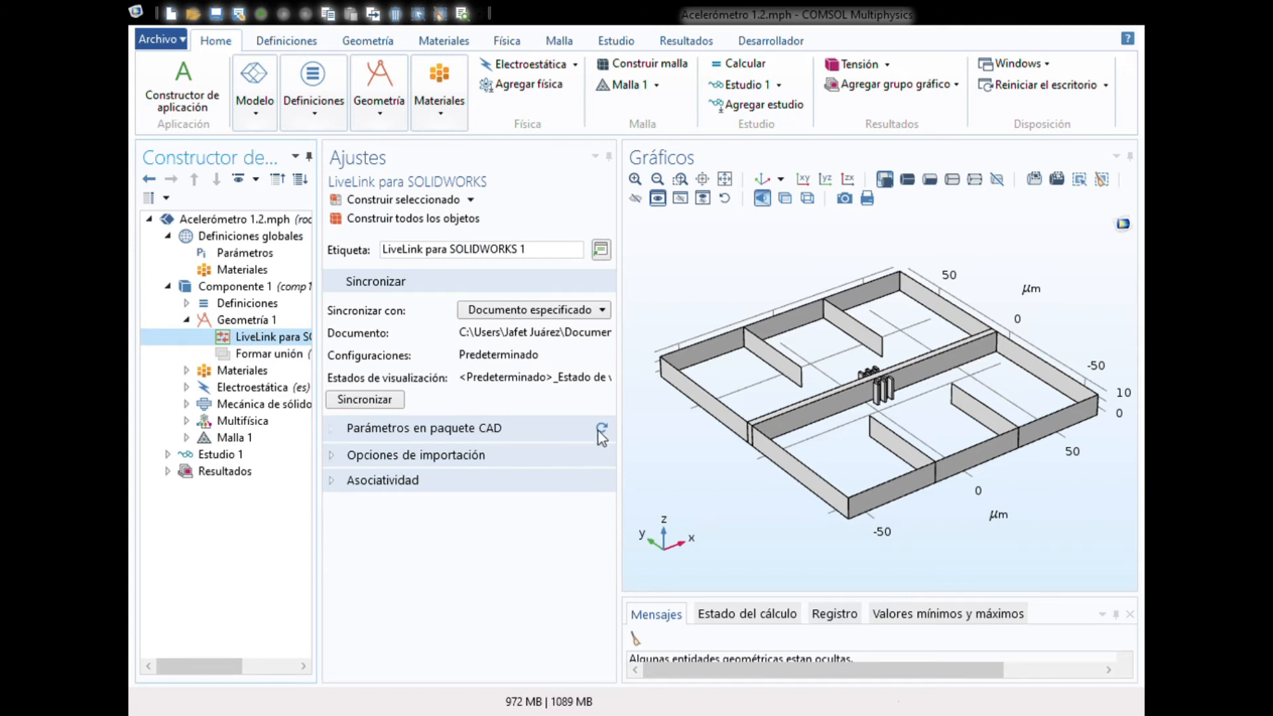
left_click_drag(726, 412, 731, 412)
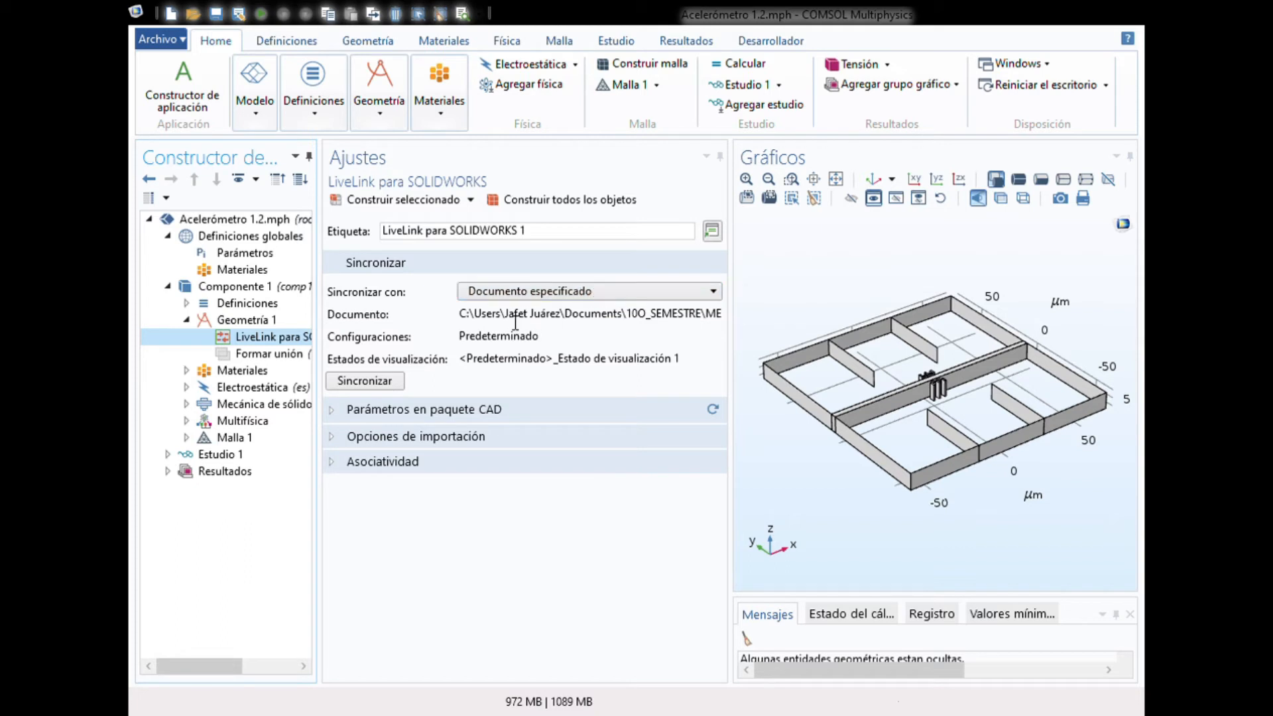
left_click(575, 294)
left_click(551, 306)
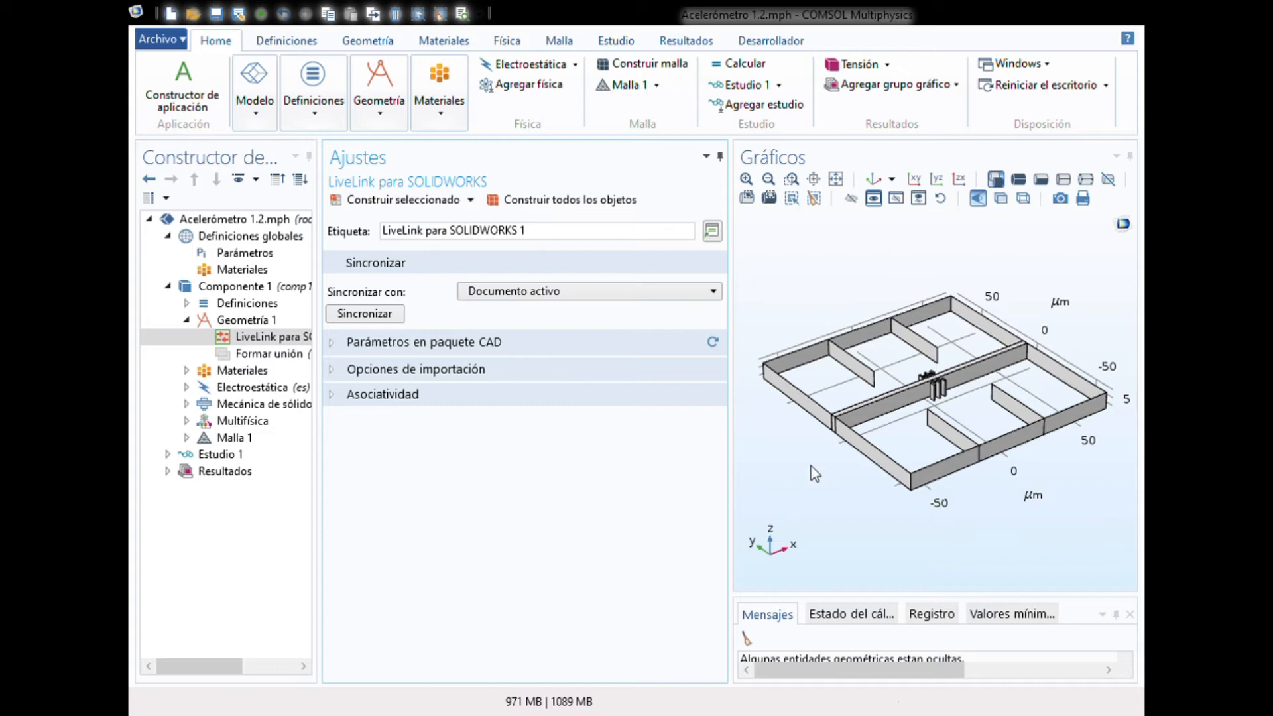
left_click_drag(740, 448, 670, 428)
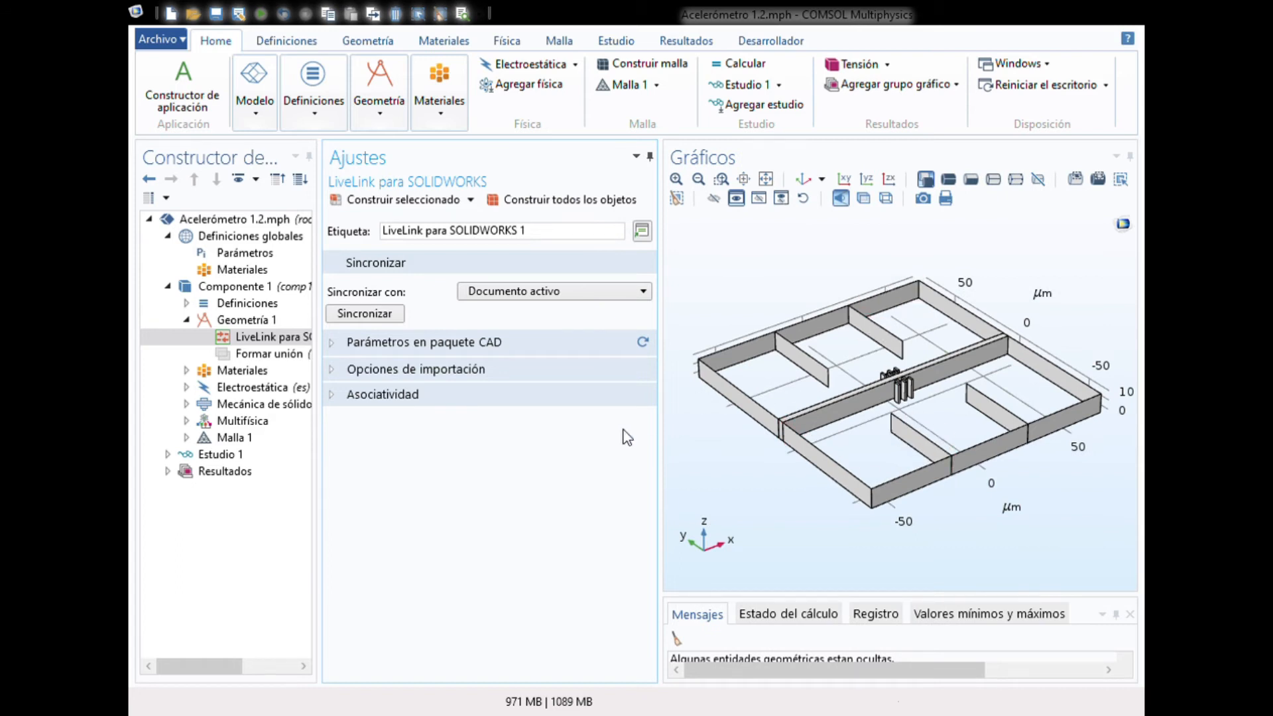
left_click(188, 321)
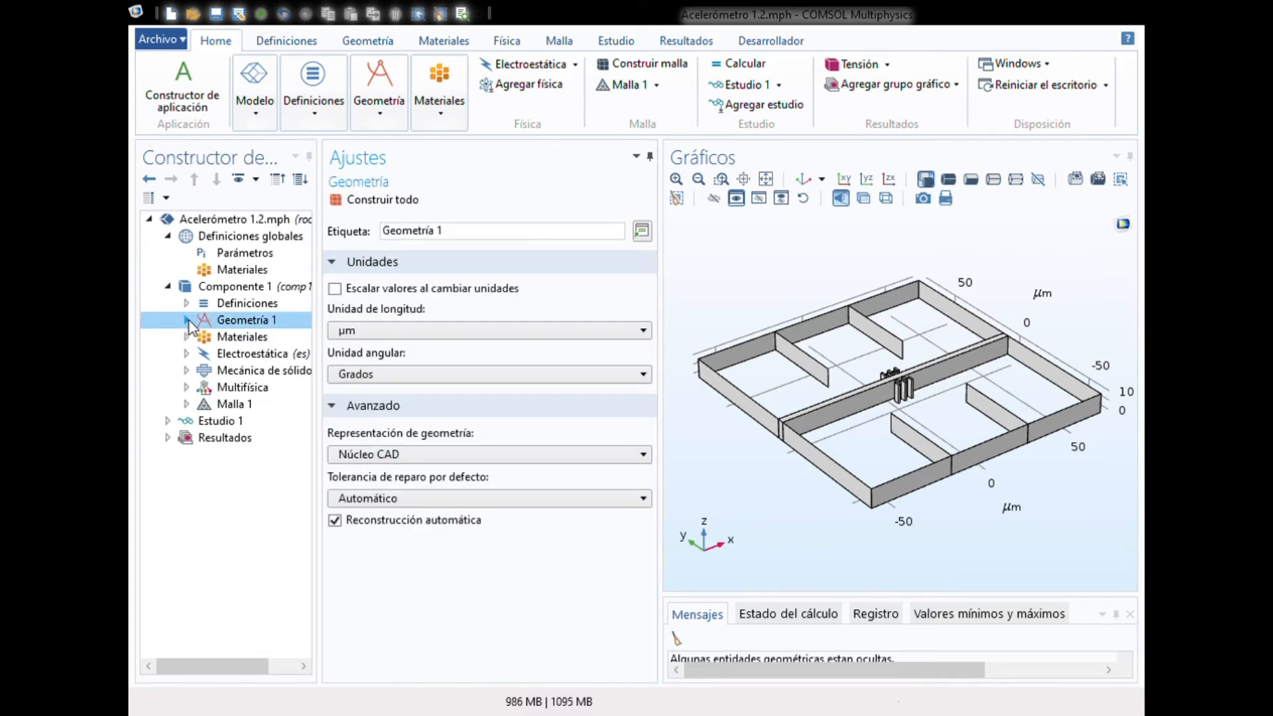
Review the global parameters Va and FG, with the settings area widened to show their full descriptions.
left_click(241, 253)
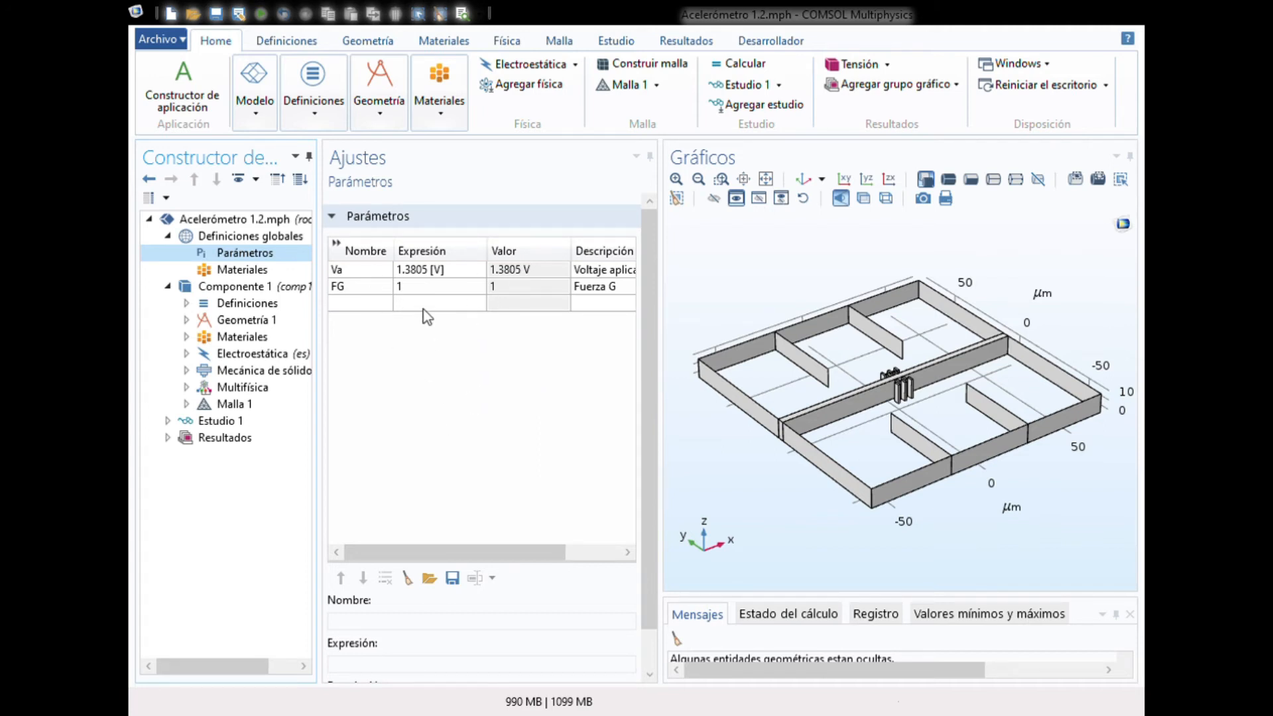
left_click(229, 323)
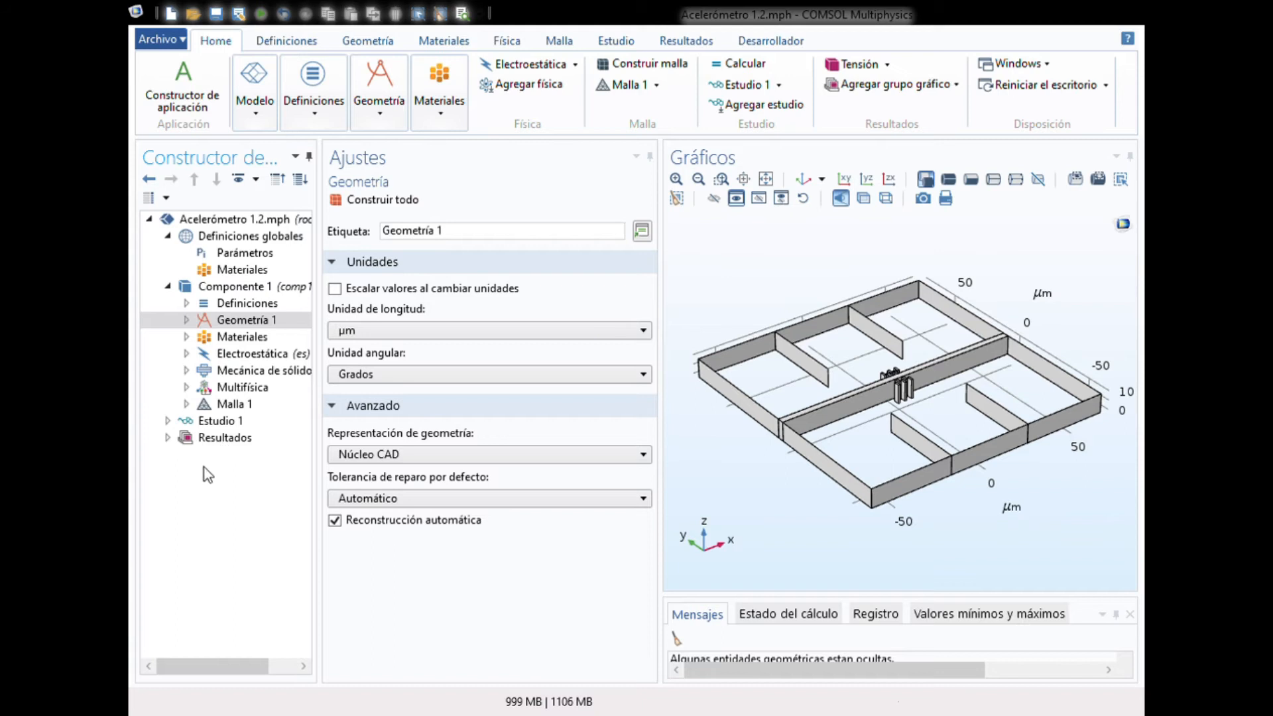
left_click(255, 250)
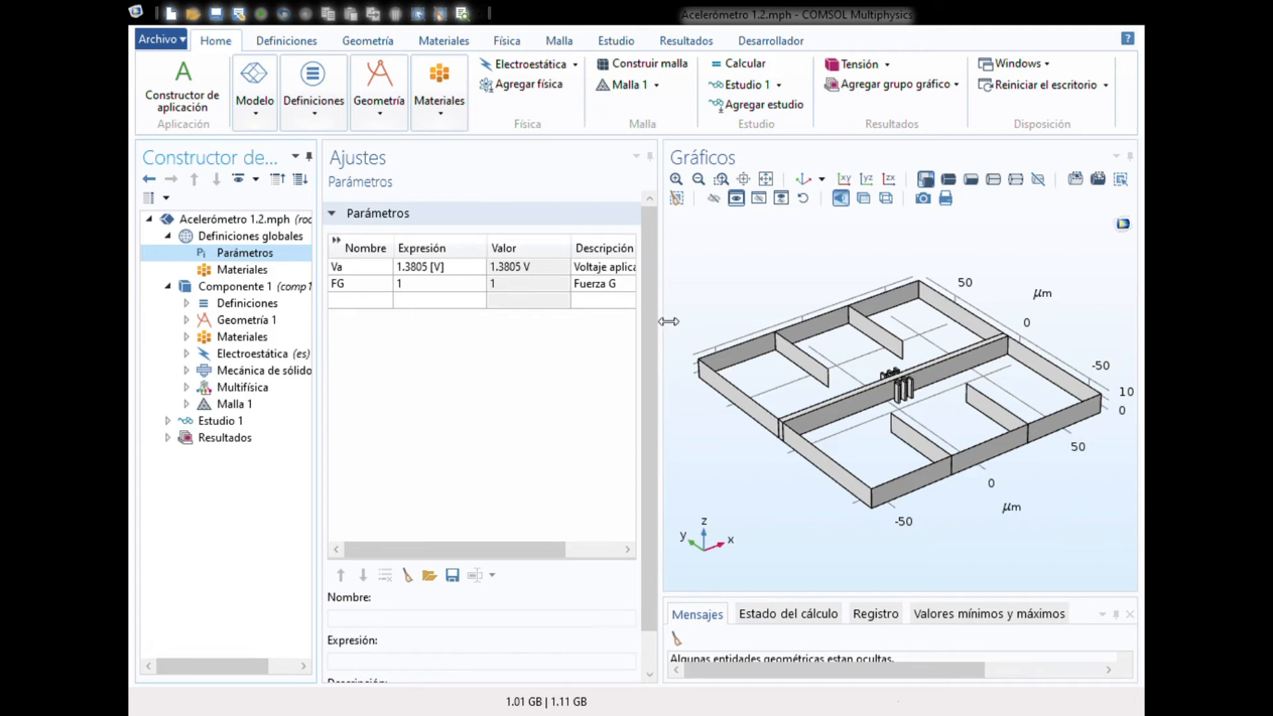
left_click_drag(723, 322, 718, 322)
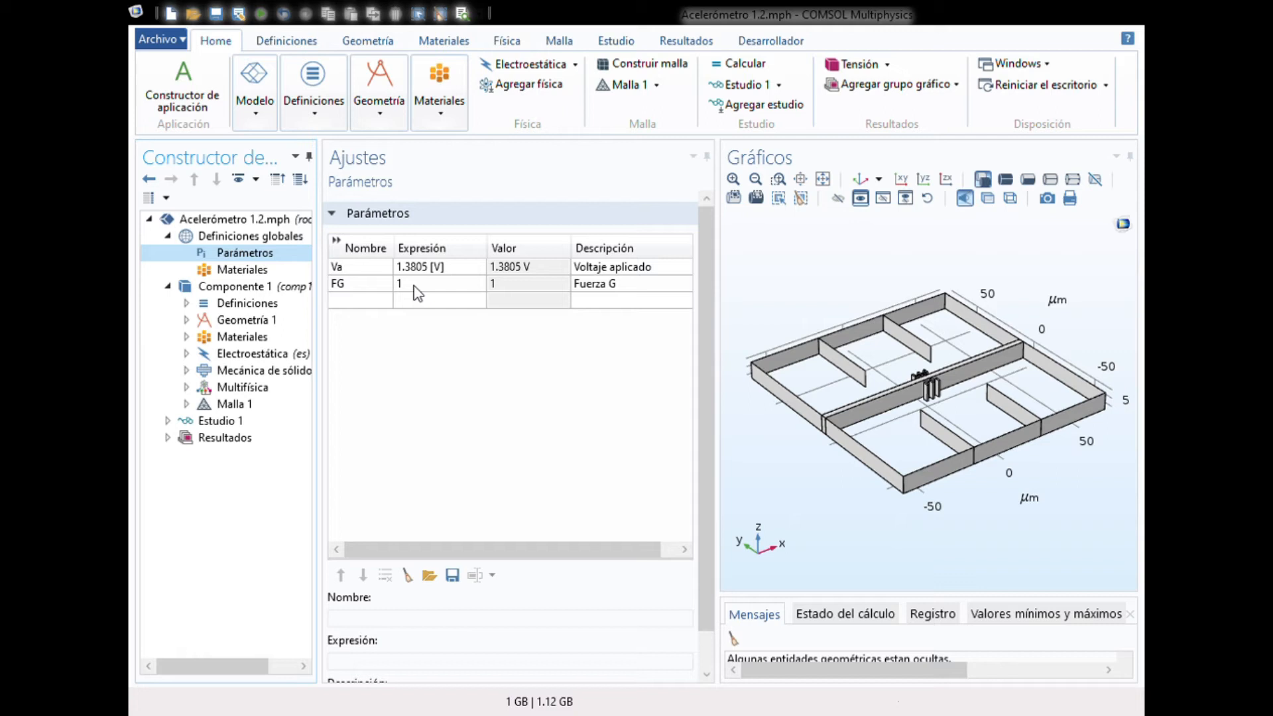
Review the global Materiales node, and collapse the Componente 1 and Definiciones globales branches.
left_click(258, 271)
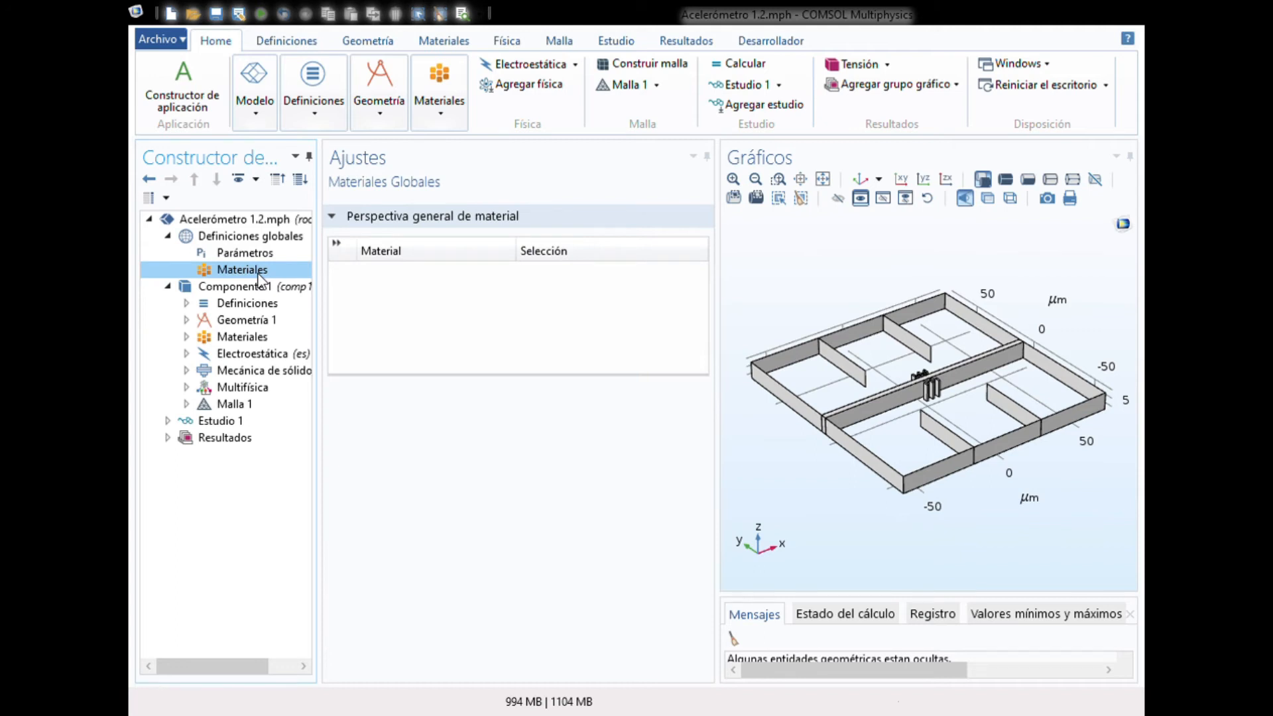
left_click(169, 287)
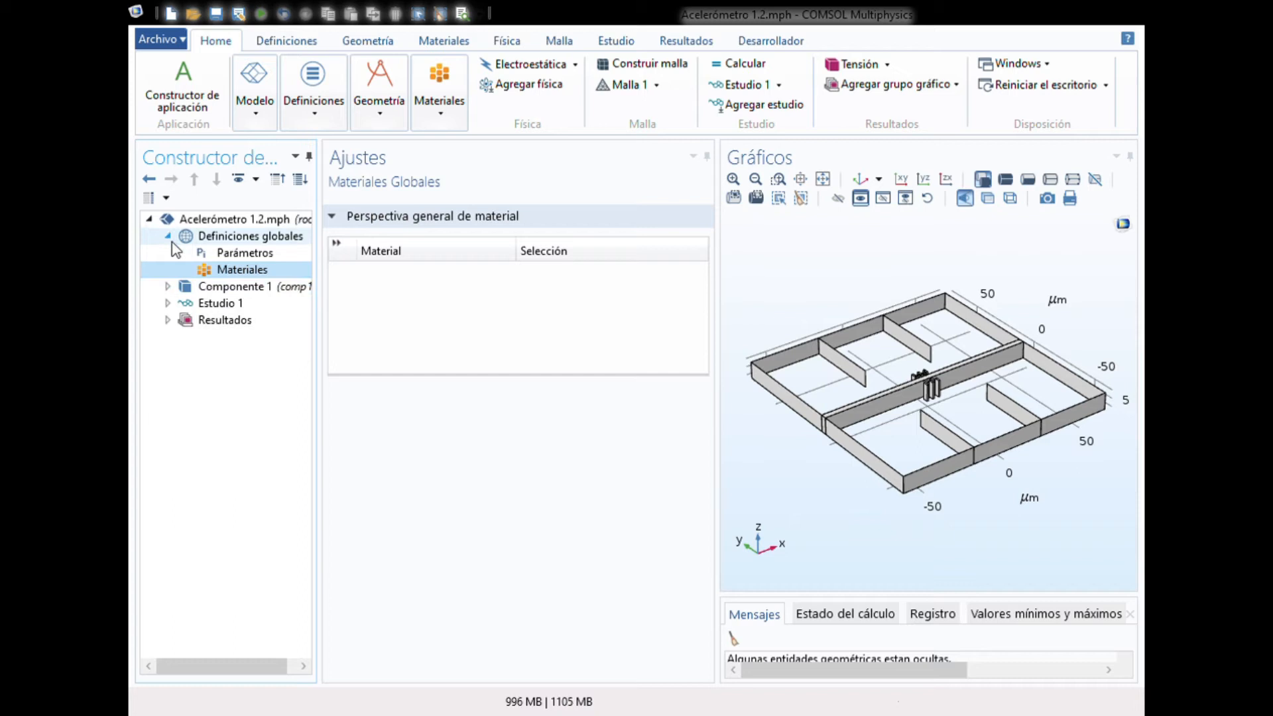
left_click(168, 237)
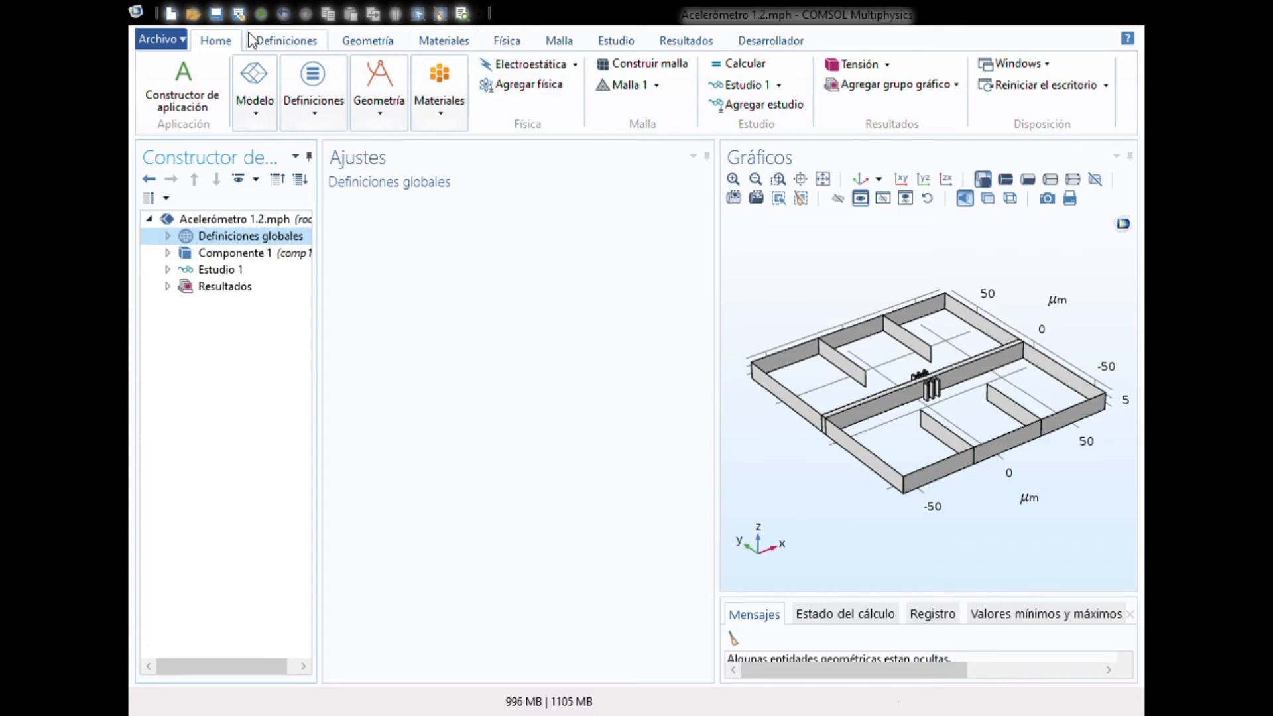
Browse the library of materials that can be added, down to the Semiconductors group of MEMS, with the library list widened.
left_click(444, 42)
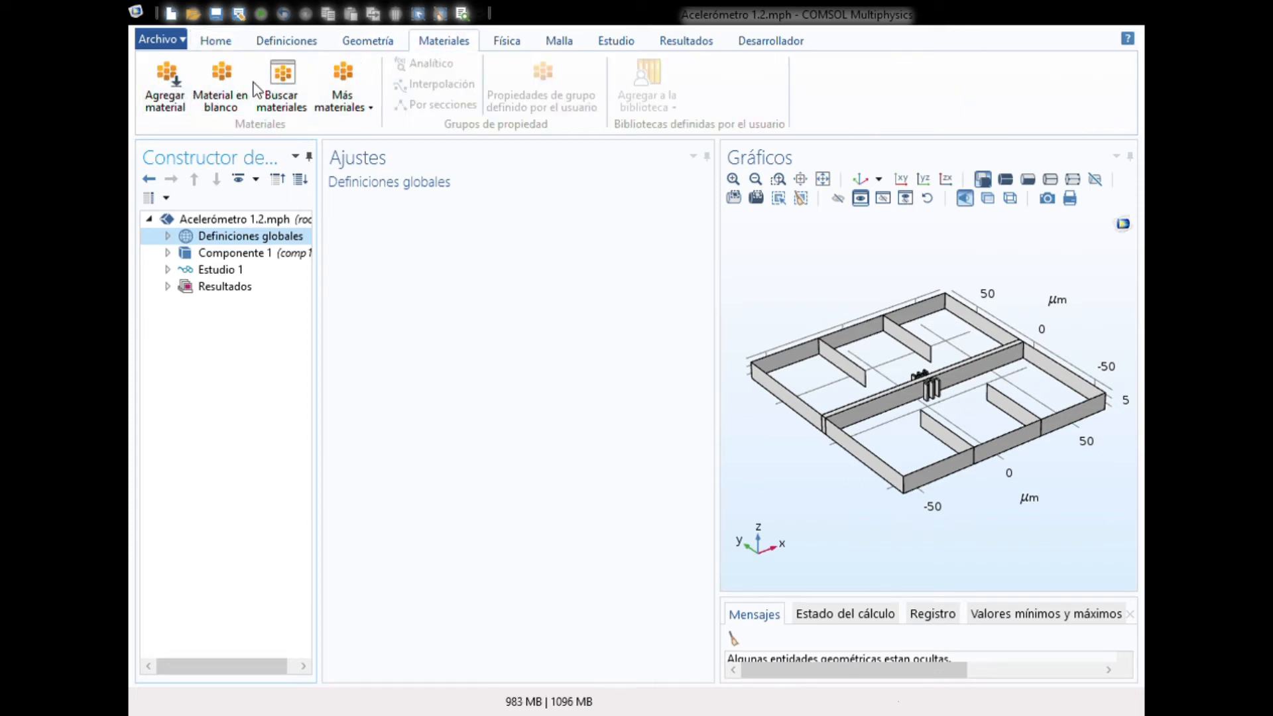
left_click(184, 104)
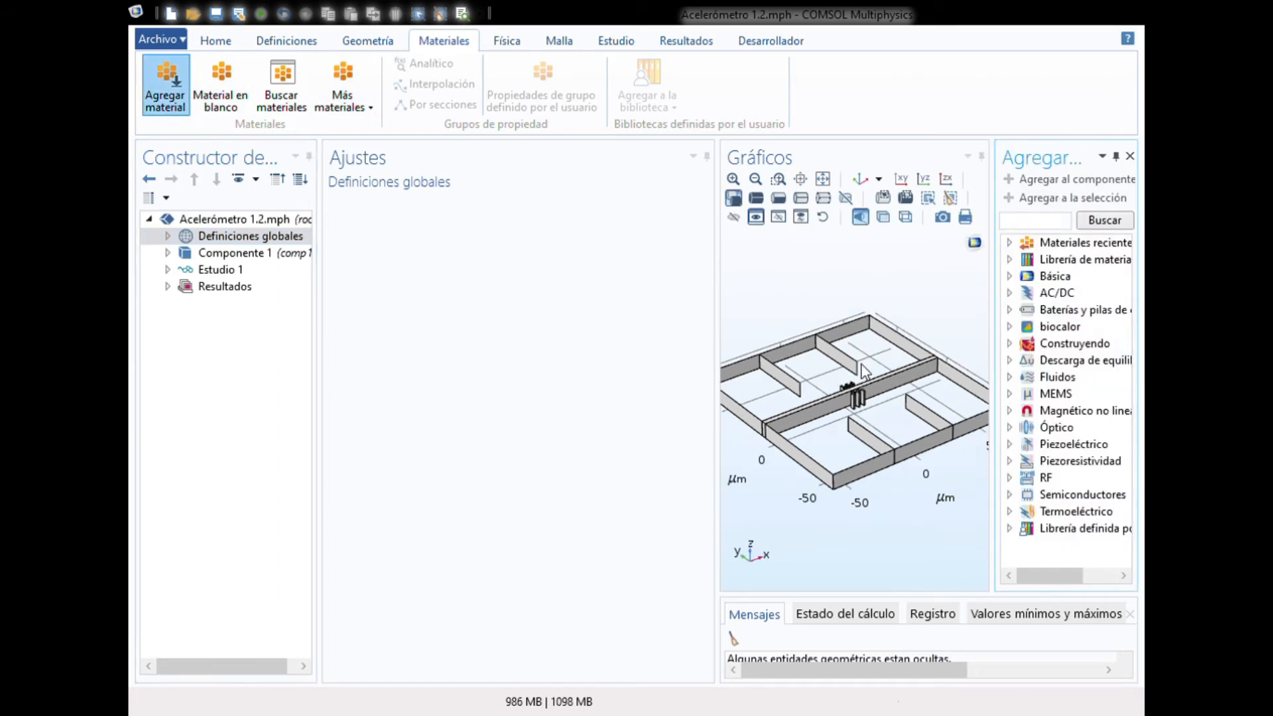
left_click_drag(1002, 281, 910, 280)
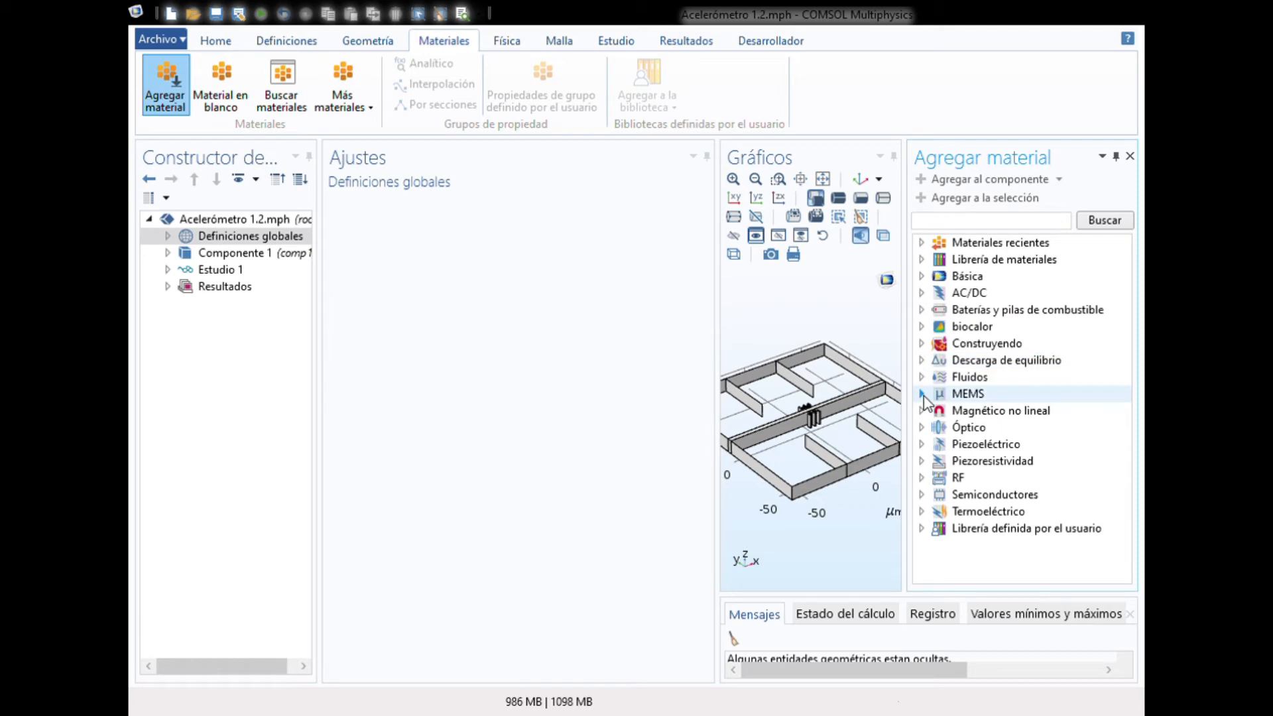
double_click(956, 395)
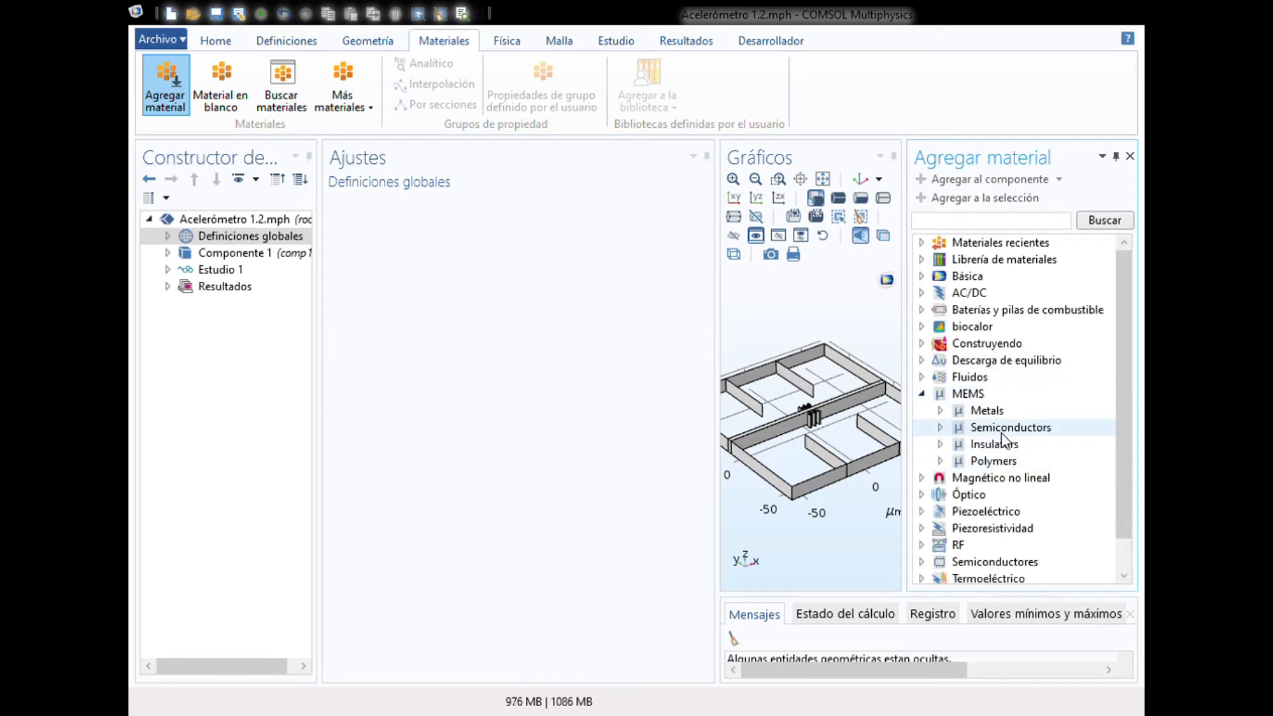
left_click(940, 427)
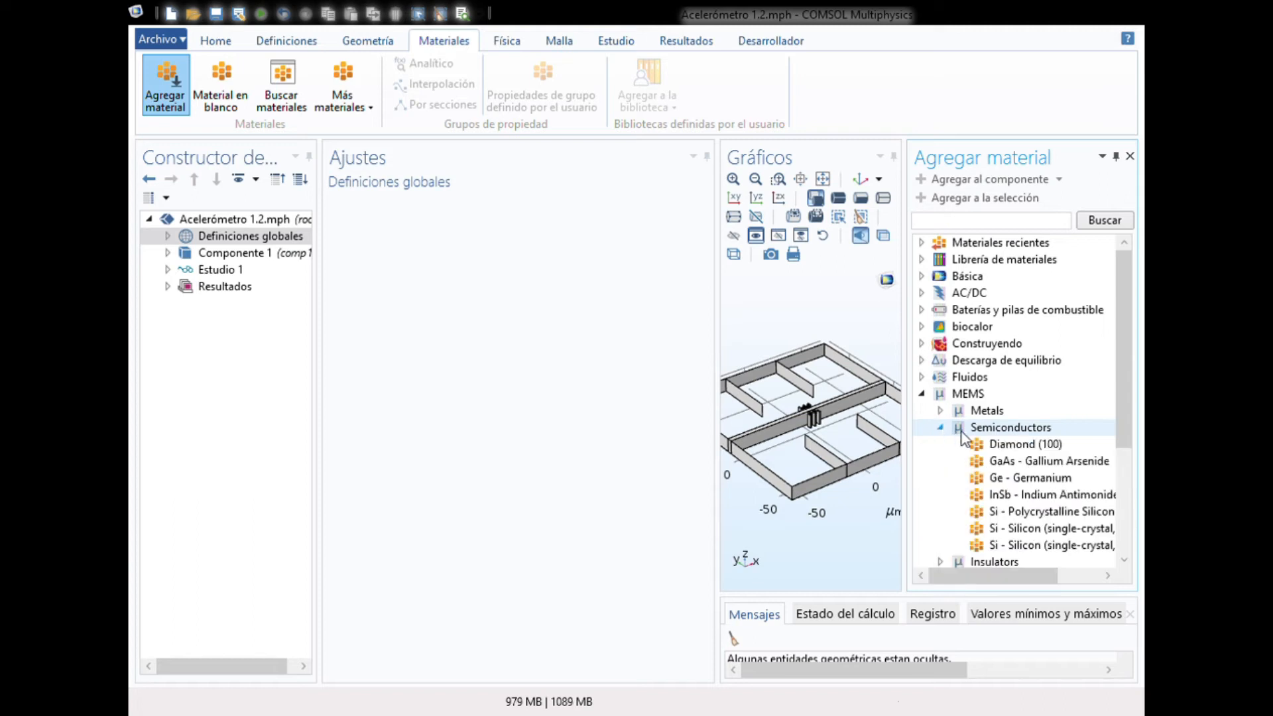
Locate Si - Polycrystalline Silicon among the MEMS semiconductors, and close the material library without adding it.
left_click_drag(1122, 417, 1124, 461)
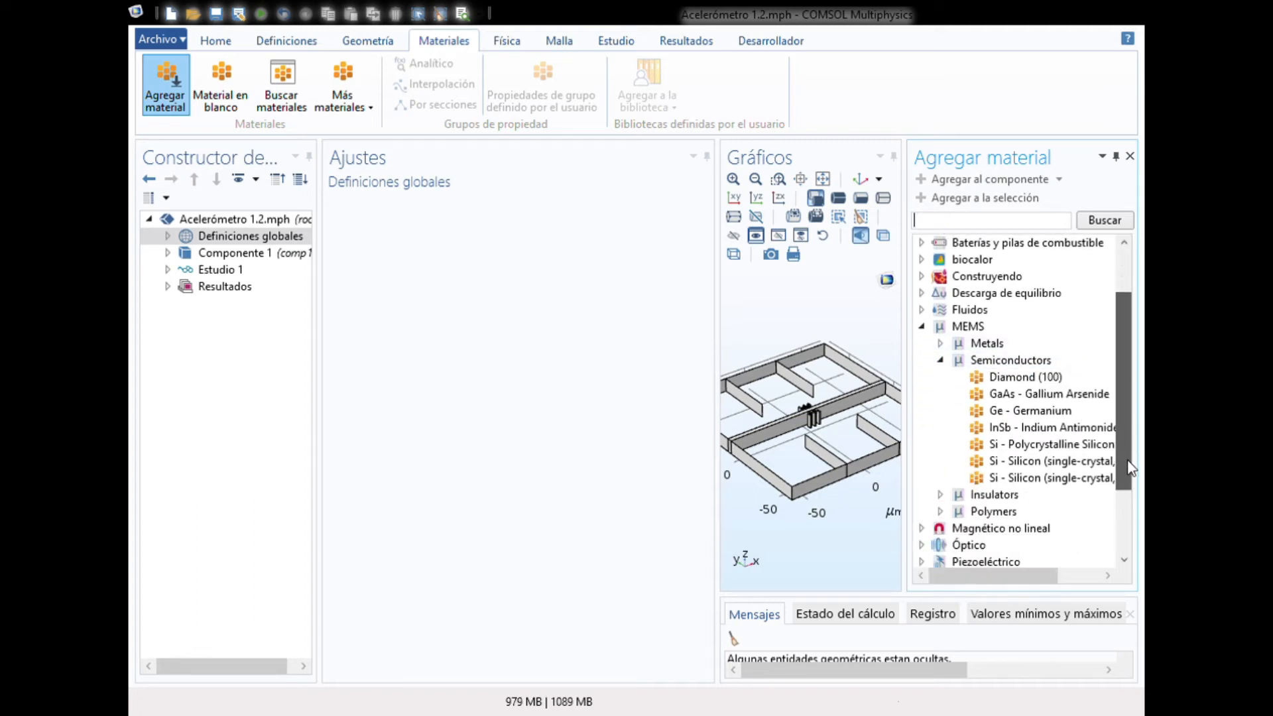
left_click_drag(1028, 579, 1070, 579)
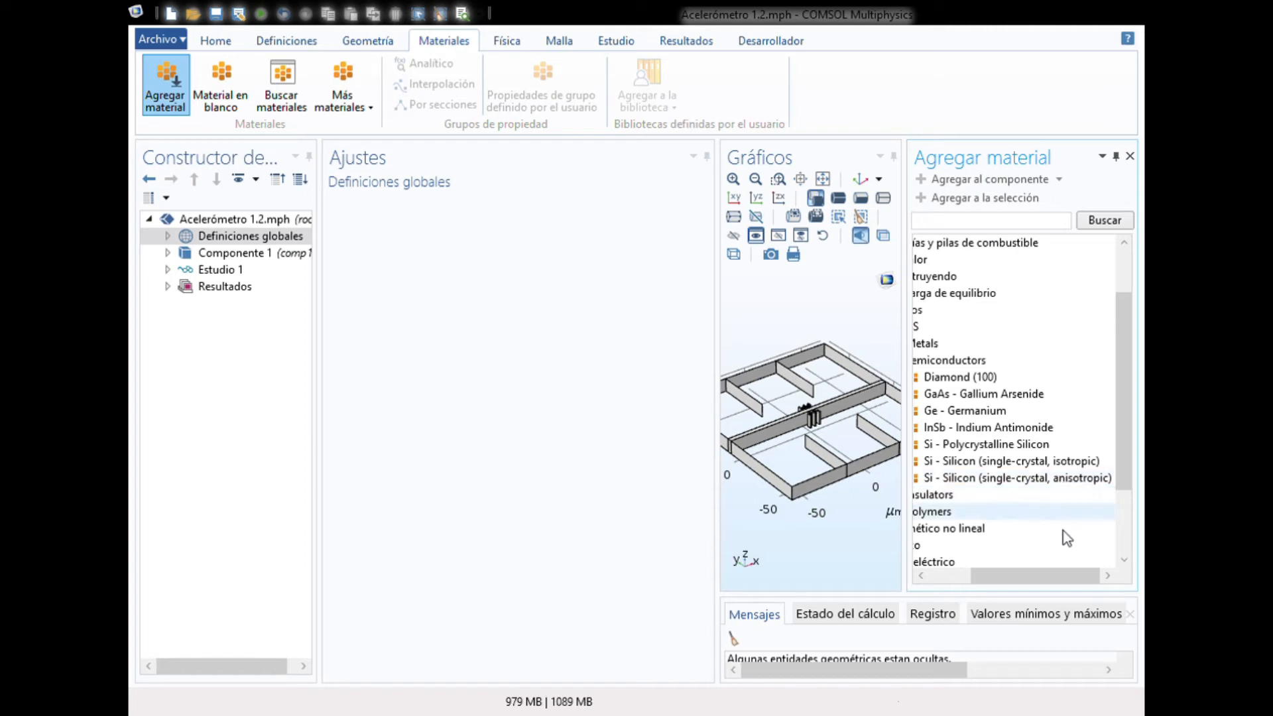
mouse_move(1052, 577)
left_mouse_down()
mouse_move(1016, 580)
mouse_move(1039, 579)
left_mouse_up()
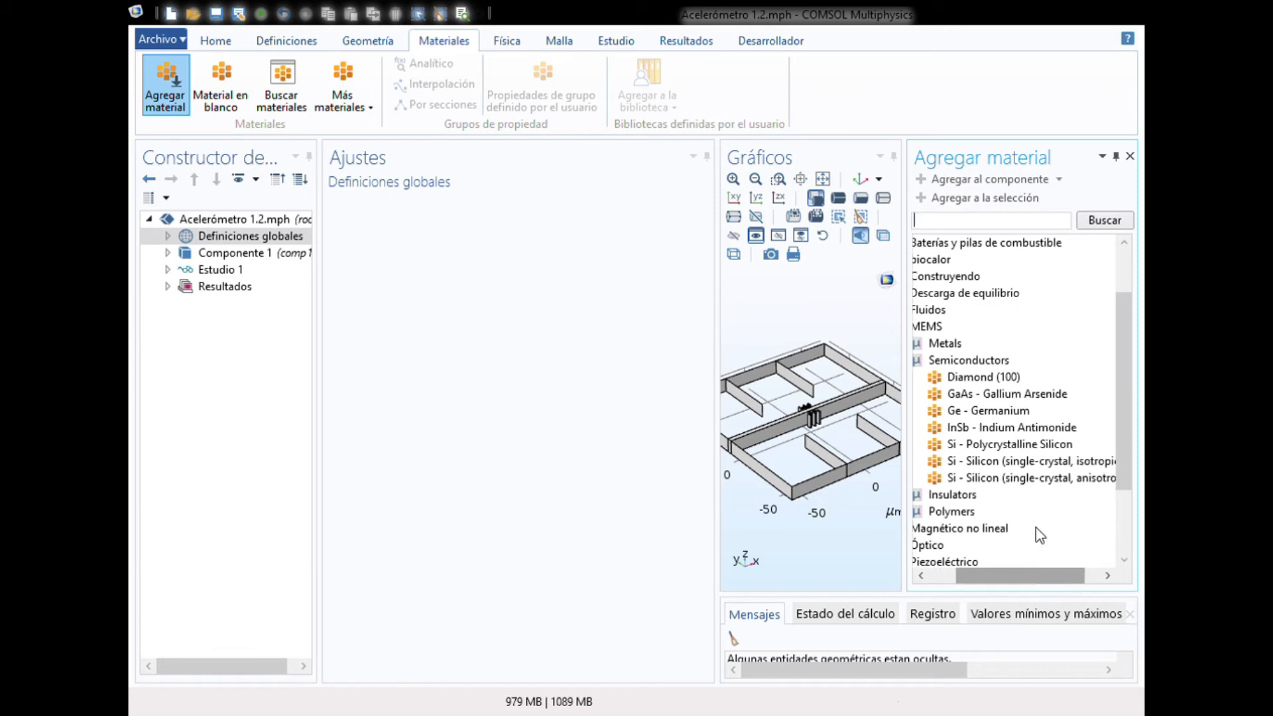
left_click(1010, 447)
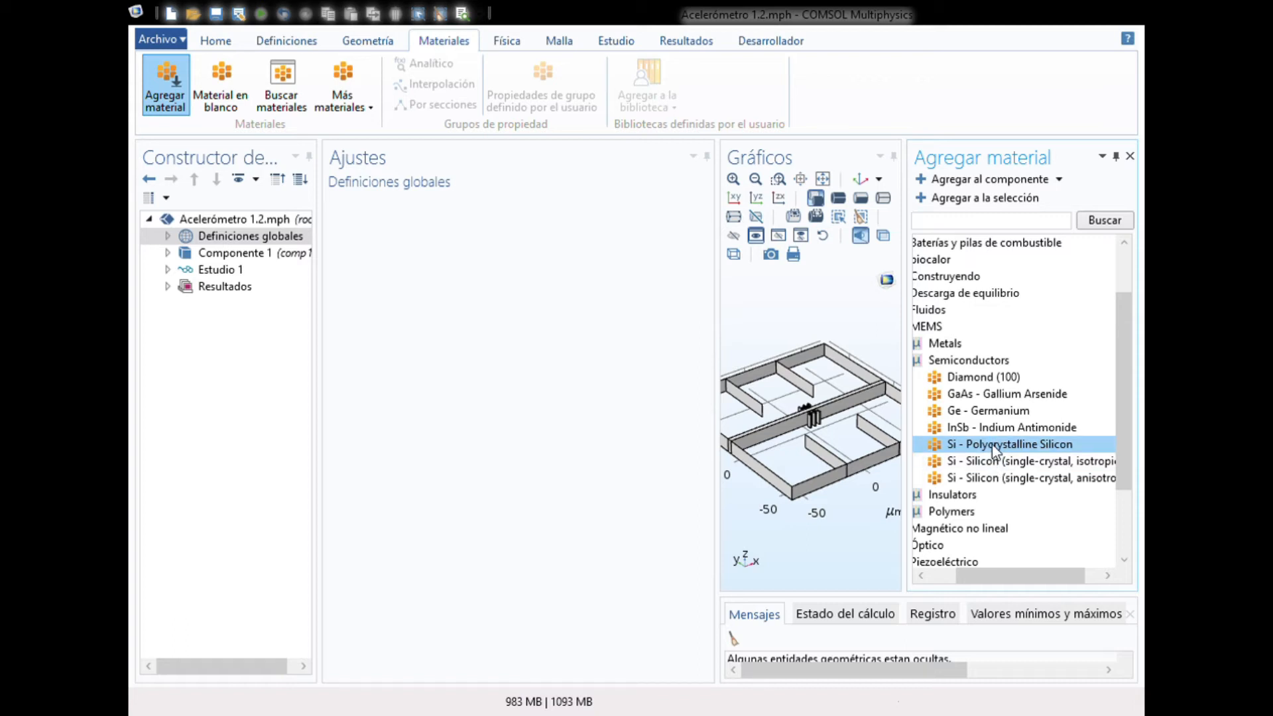
left_click(991, 464)
left_click(990, 446)
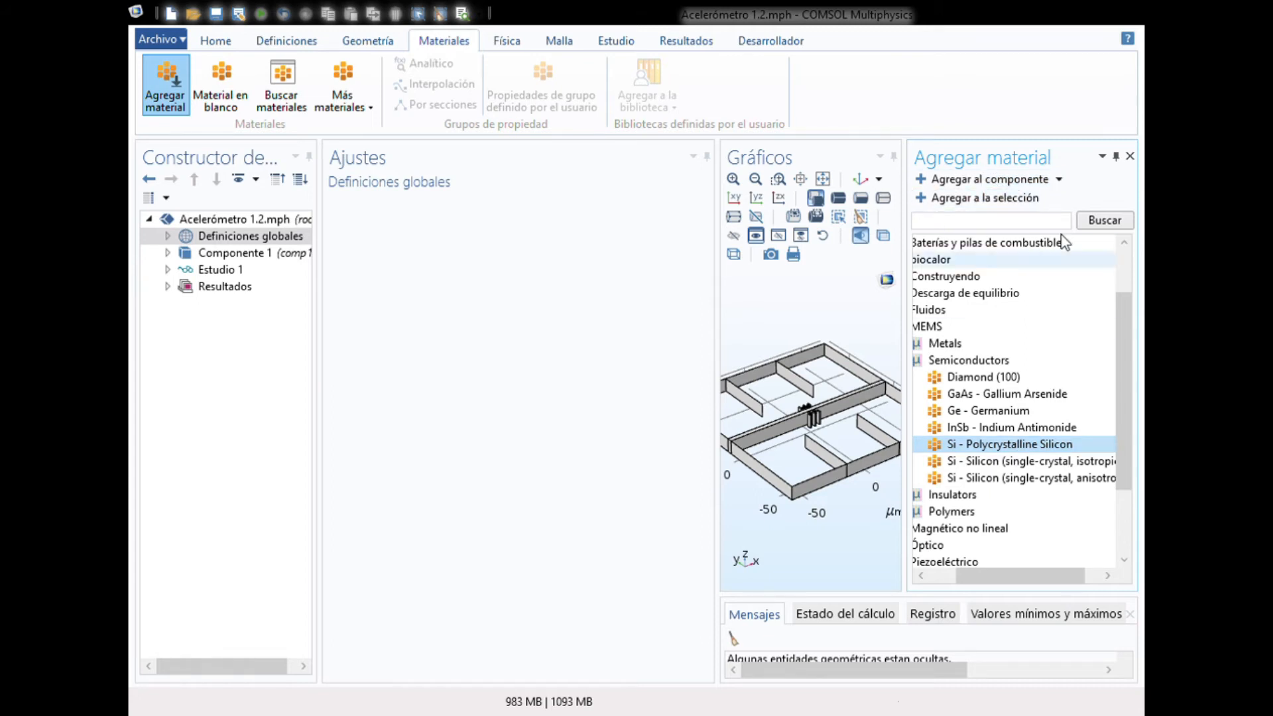
left_click(1131, 157)
Review the materials assigned in Componente 1, and the domain selection and properties of Si - Polycrystalline Silicon.
left_click(168, 253)
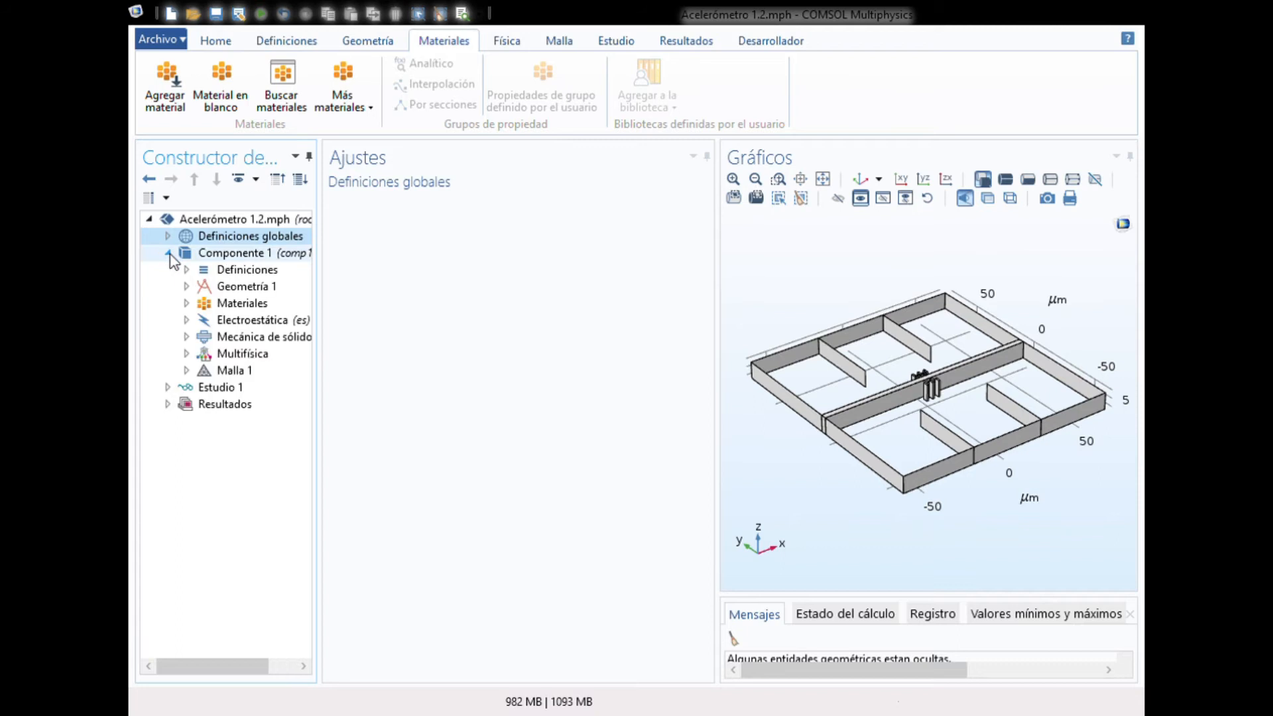
left_click(219, 304)
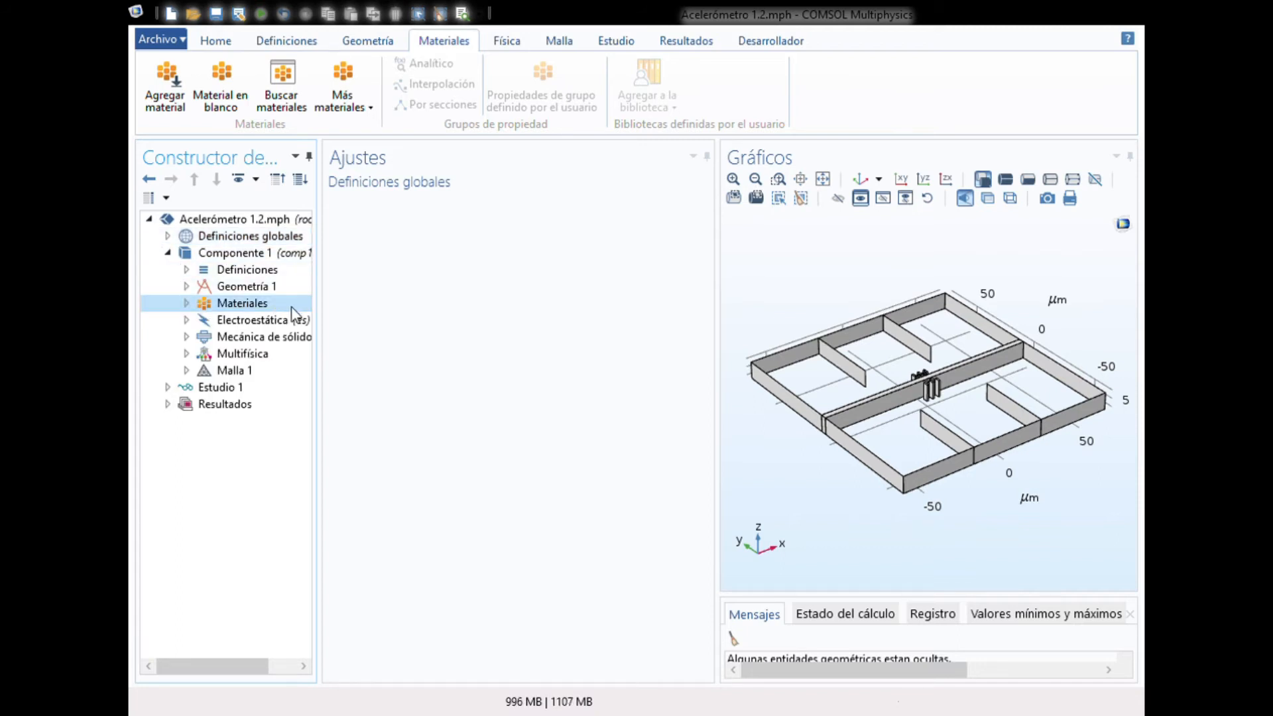
left_click_drag(718, 396, 628, 387)
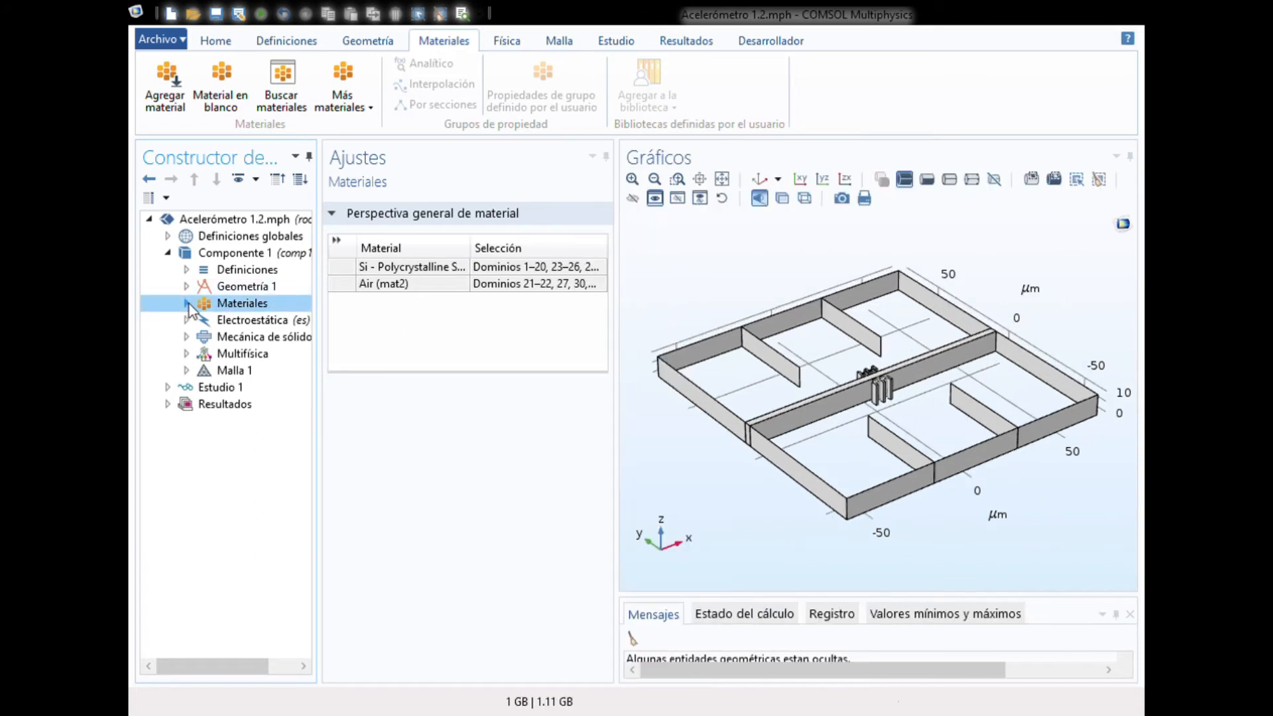
left_click(187, 303)
left_click(247, 321)
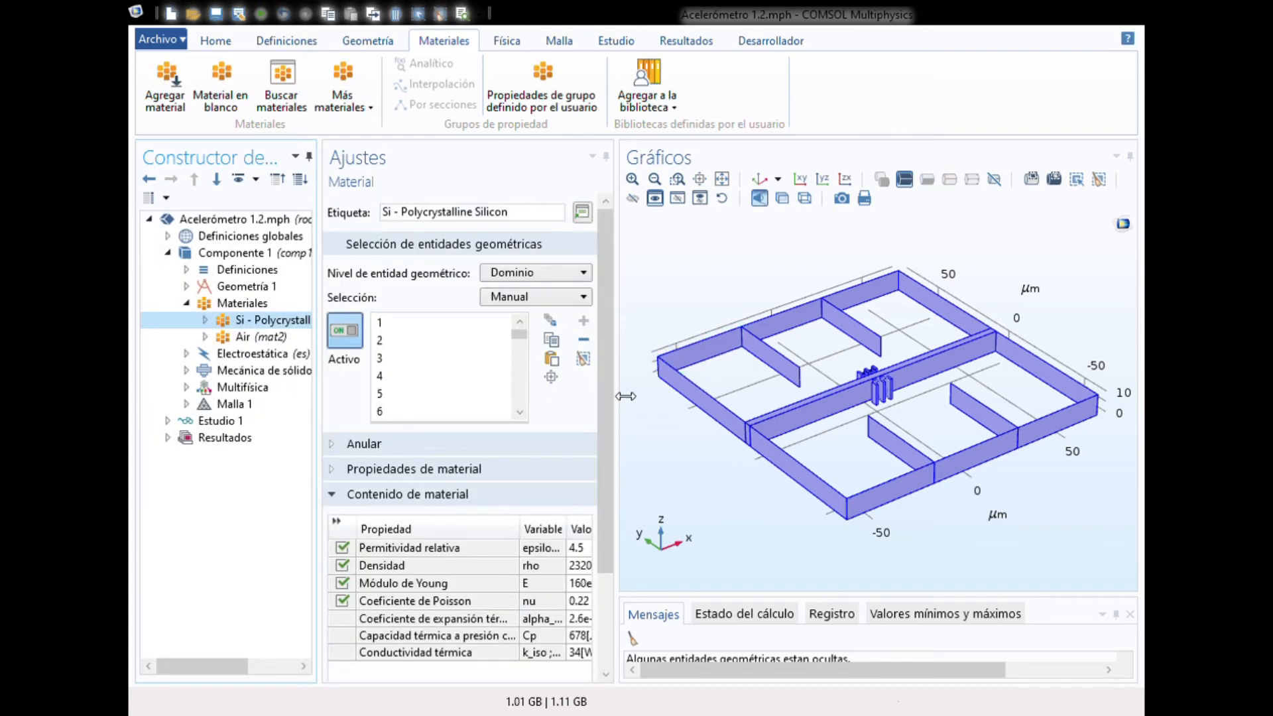
left_click_drag(628, 398, 642, 399)
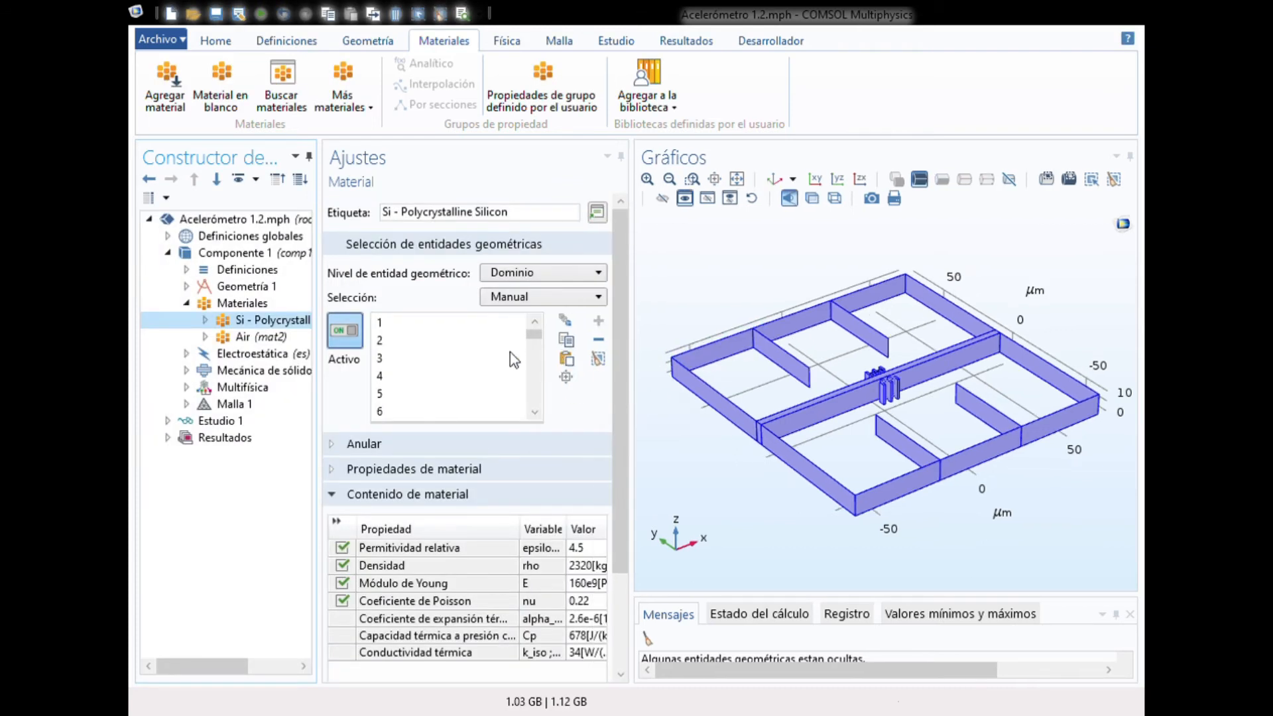
mouse_move(531, 334)
left_mouse_down()
mouse_move(532, 408)
mouse_move(534, 320)
left_mouse_up()
Examine the polycrystalline silicon domains around the central comb fingers up close, and restore the default 3D view.
left_click_drag(1000, 375, 998, 476)
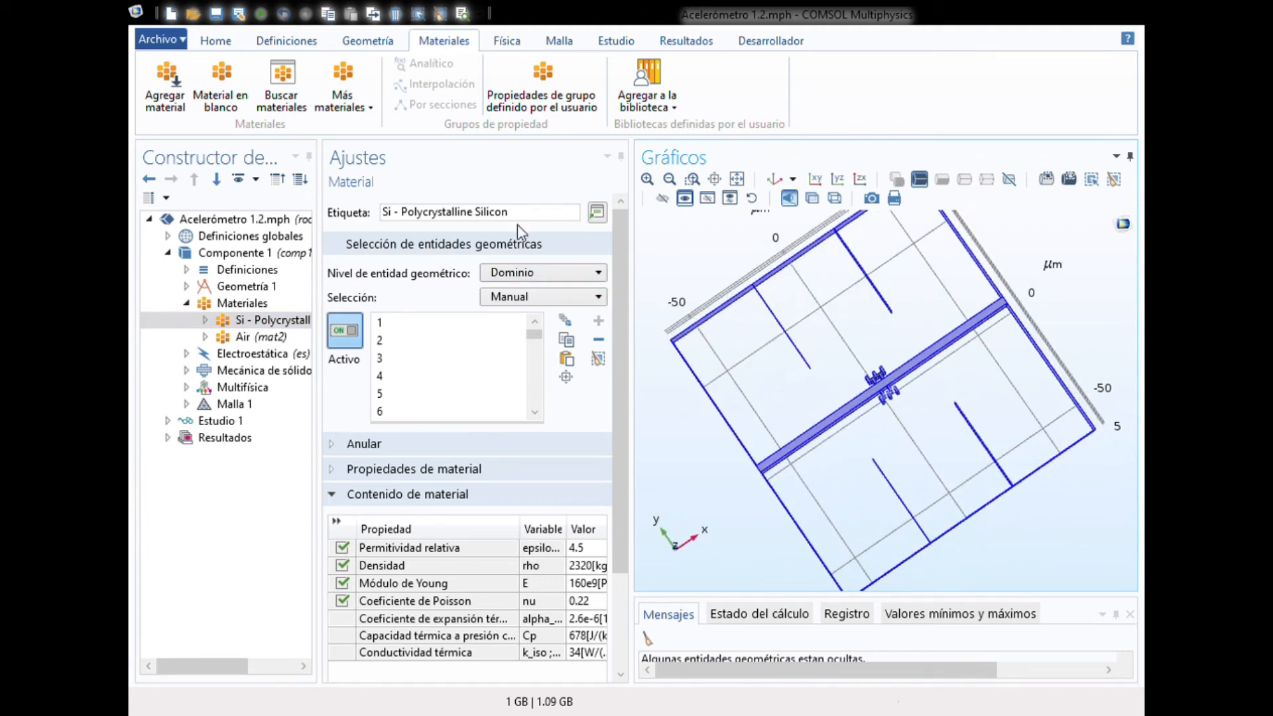
left_click(692, 179)
left_click_drag(880, 401, 929, 383)
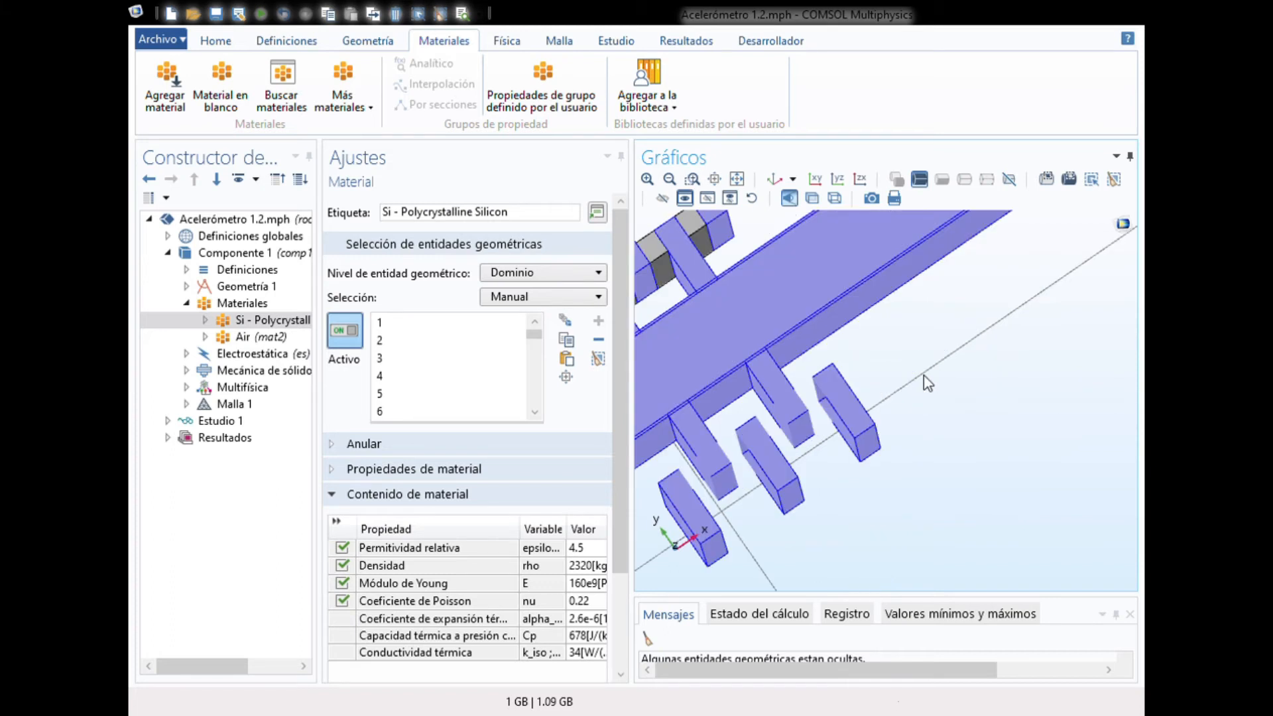
left_click(751, 201)
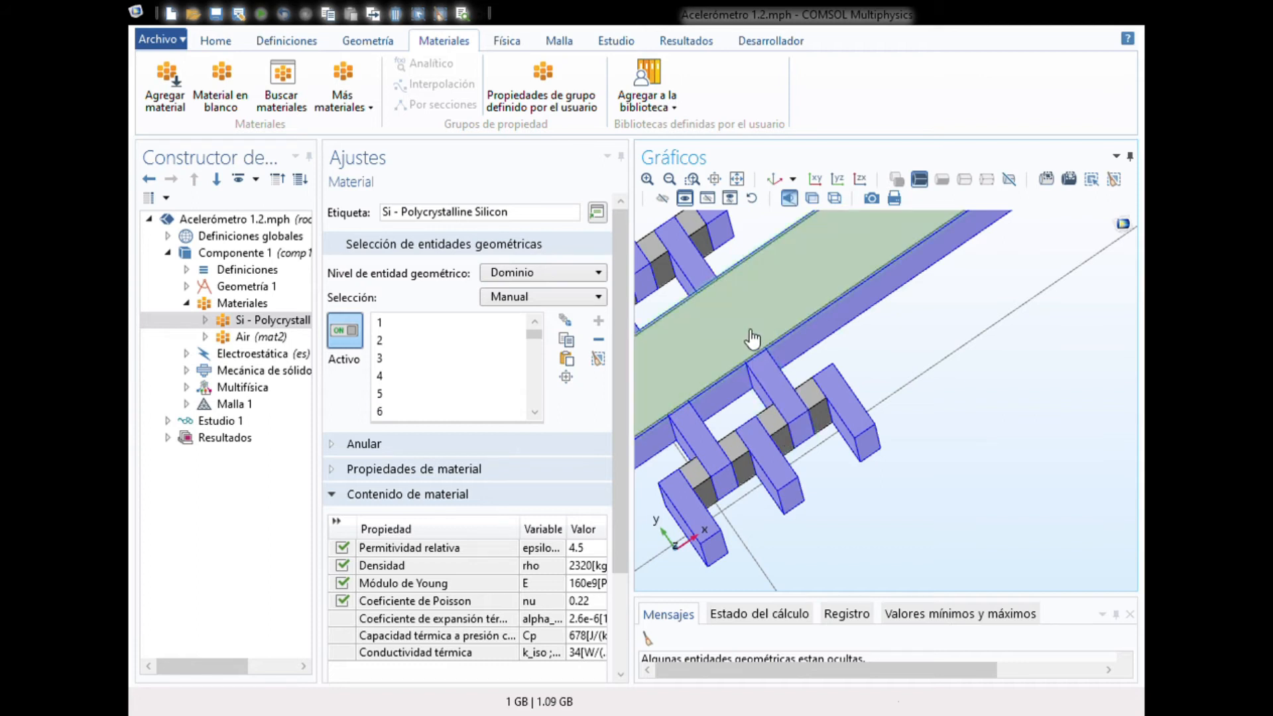
left_click(775, 188)
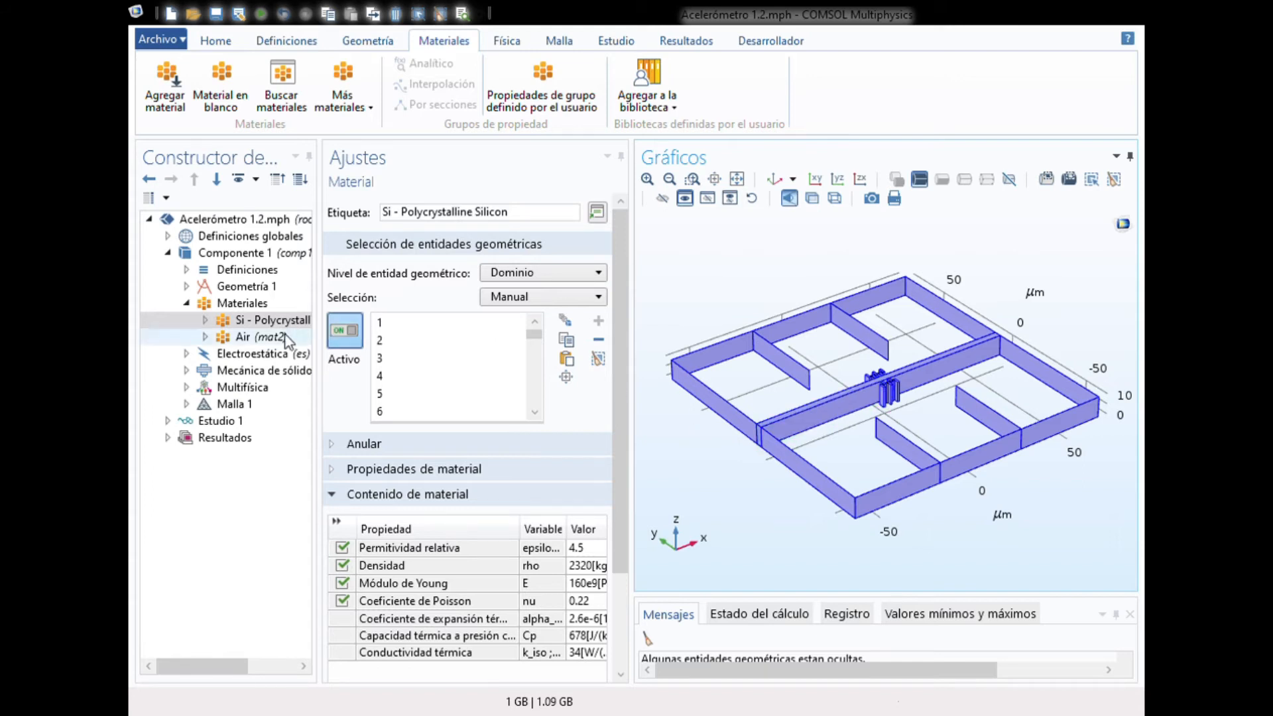
Select the component's Air material, look up Air in the Básica group of the material library, and close the library.
left_click(271, 339)
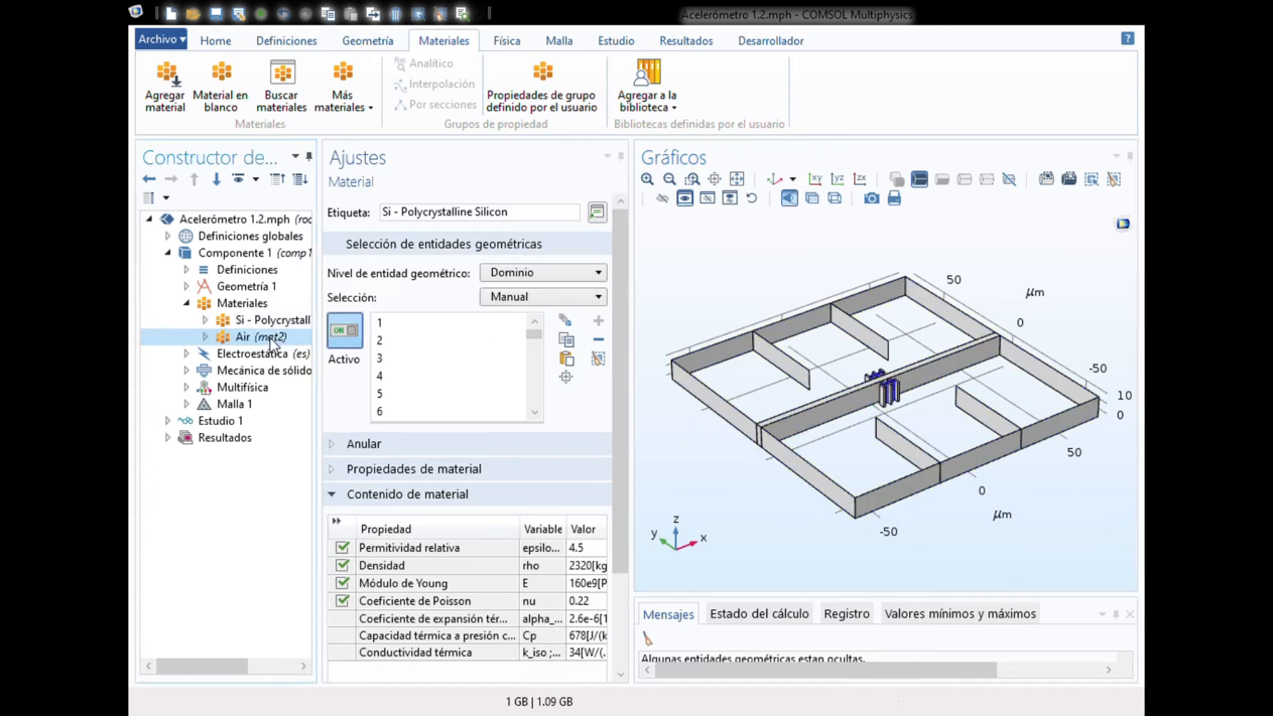
left_click(180, 113)
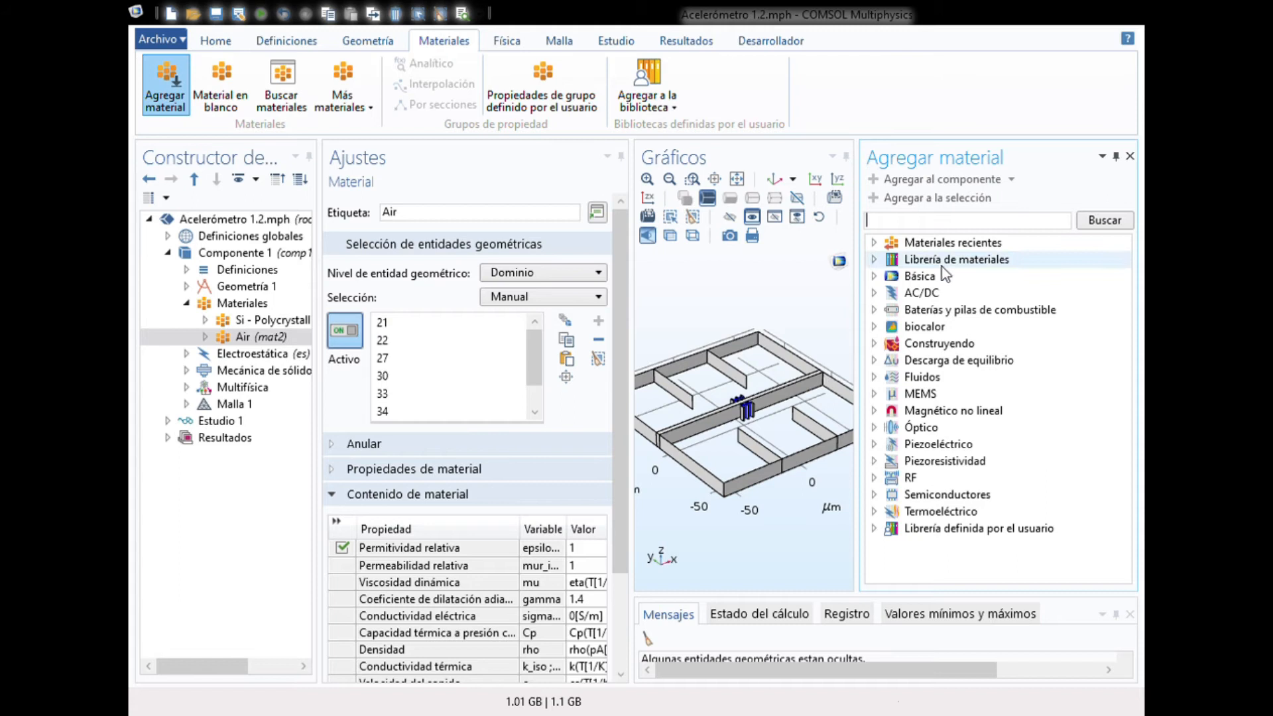
left_click(875, 277)
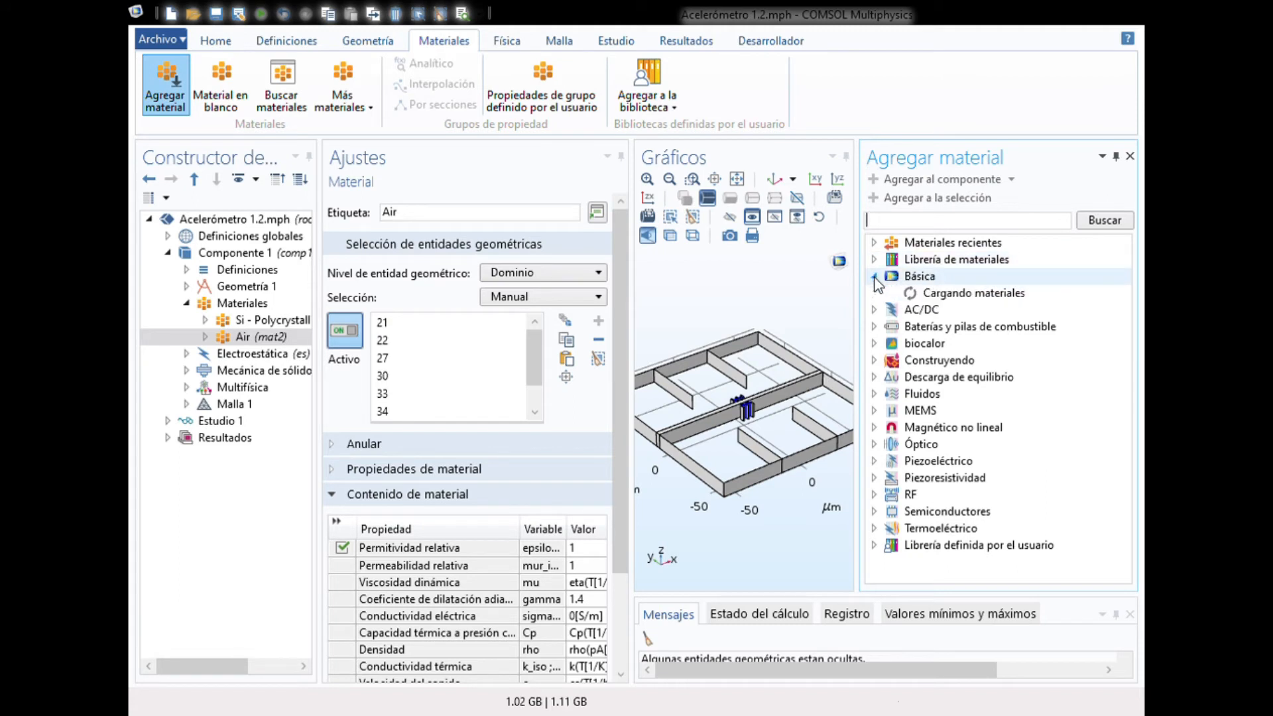
left_click(934, 294)
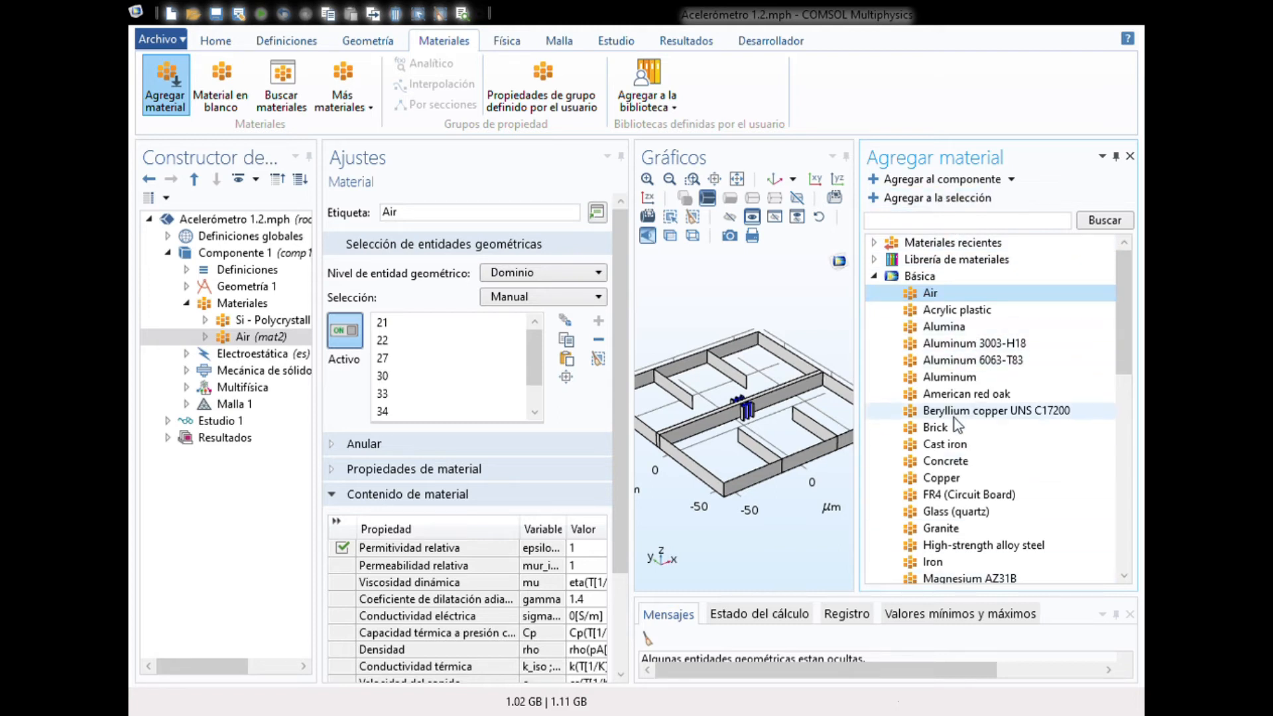
left_click(875, 276)
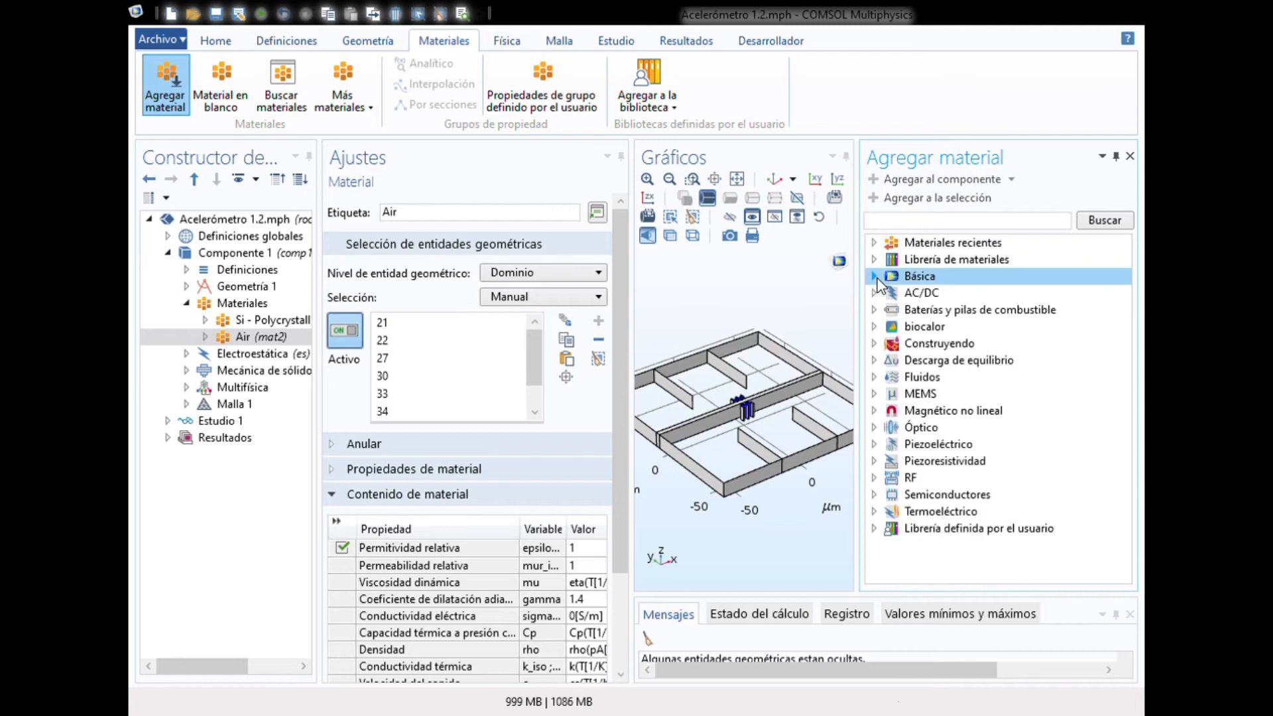
left_click(1130, 157)
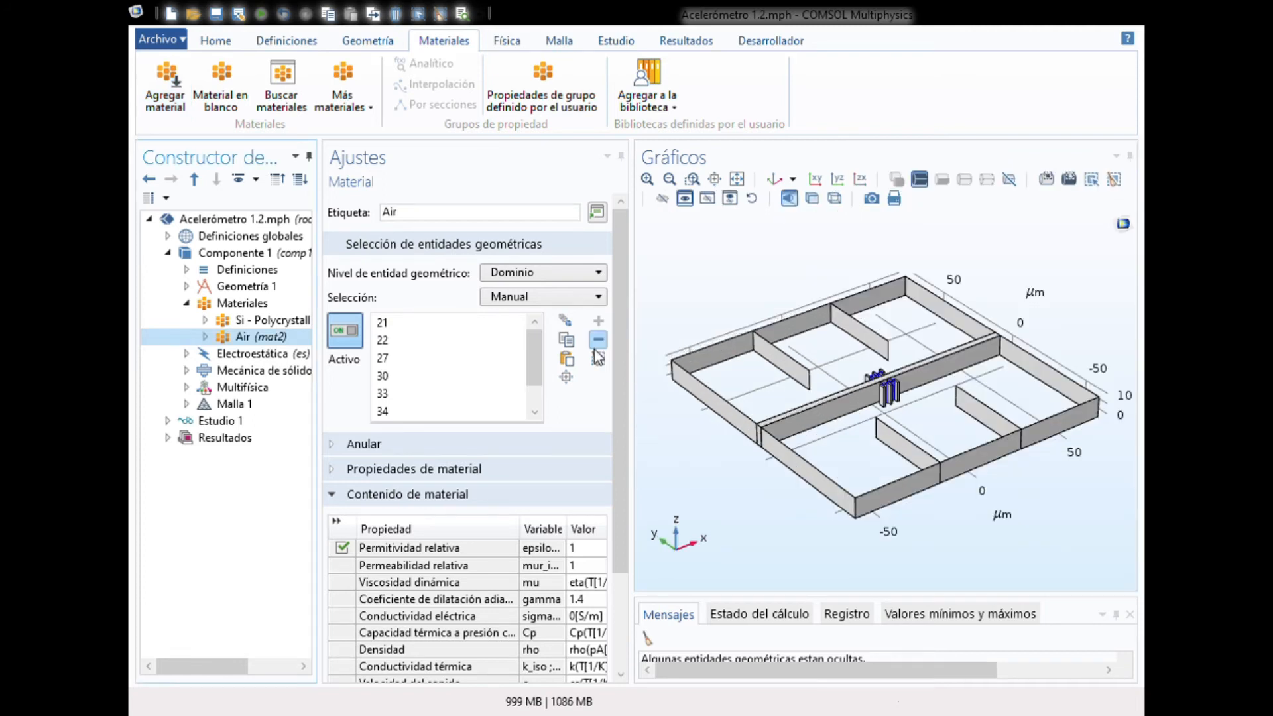
Examine the Air domains between the central comb fingers up close, and return to the default 3D view.
left_click(287, 341)
left_click(692, 179)
left_click_drag(857, 368, 911, 408)
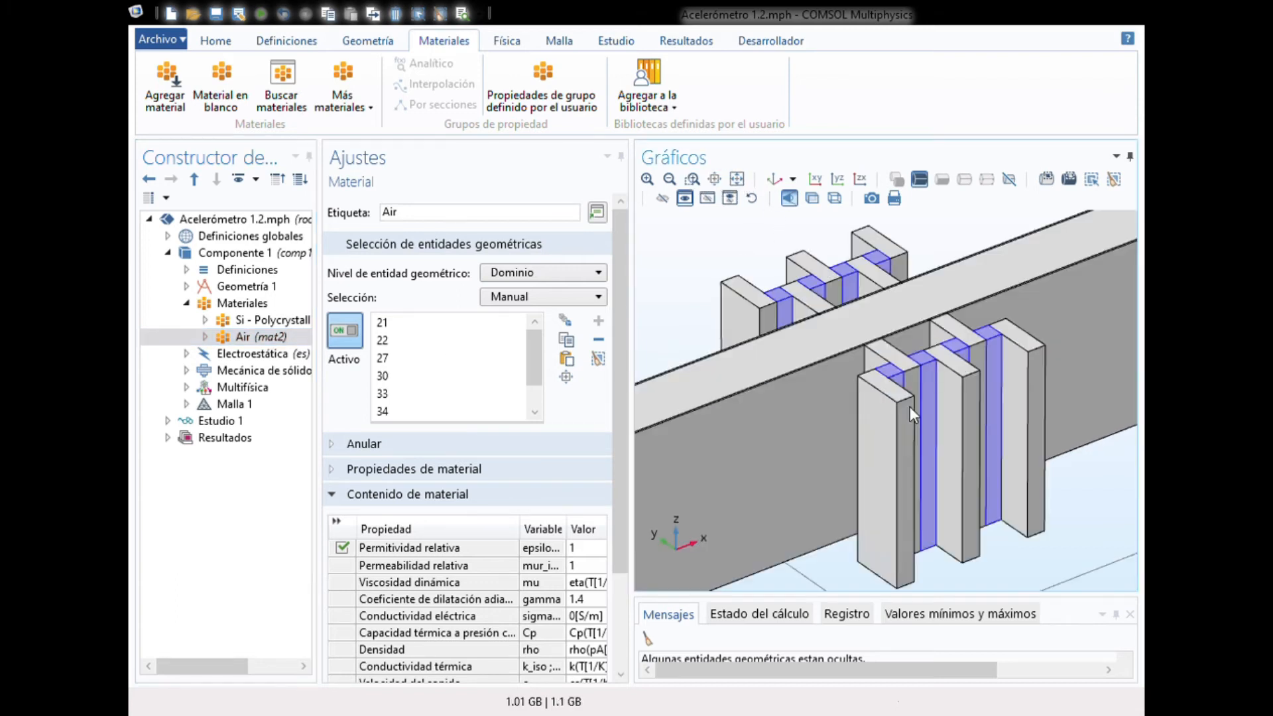
mouse_move(966, 228)
left_mouse_down()
mouse_move(970, 272)
mouse_move(962, 252)
left_mouse_up()
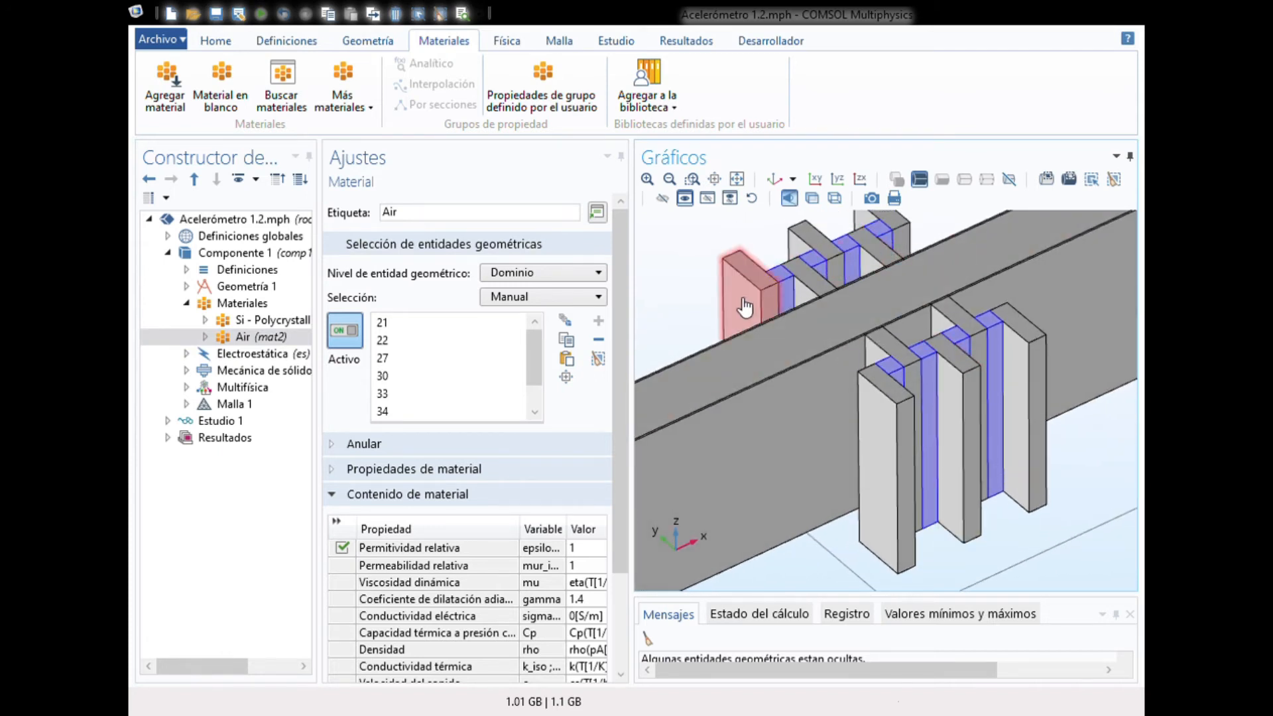
left_click(773, 179)
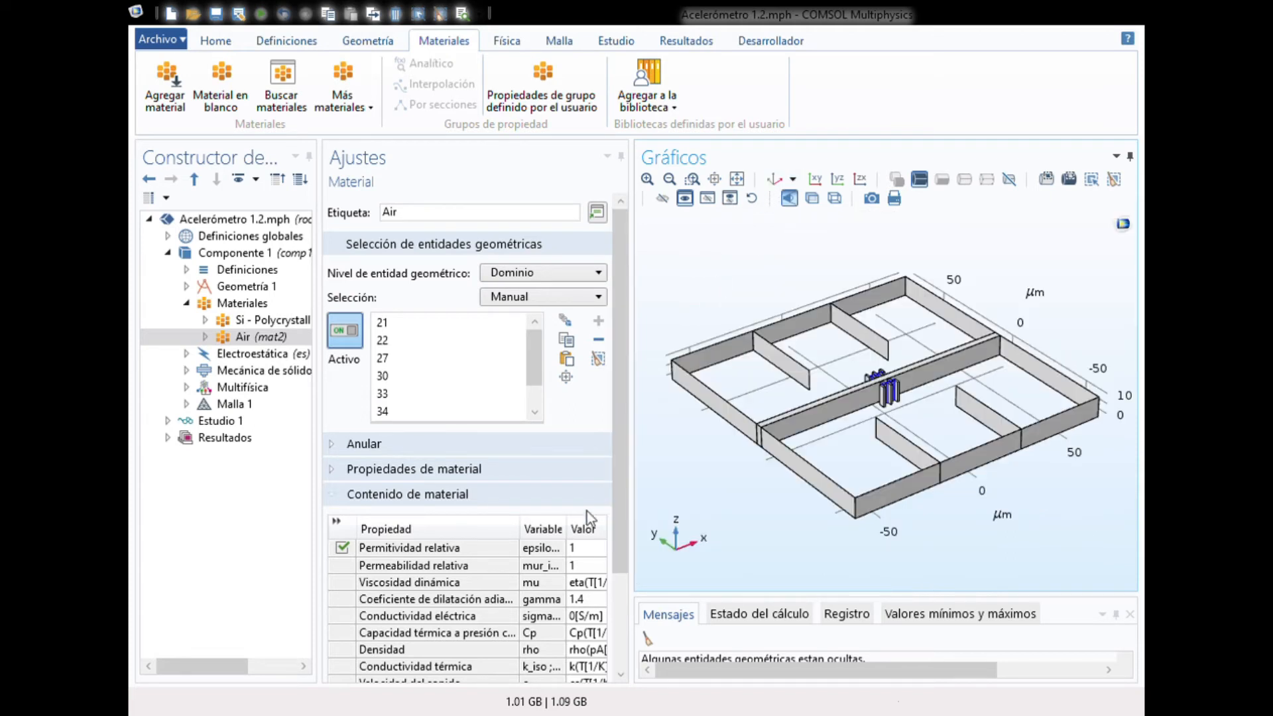
Review the Air material's properties with their units in a widened settings area, and collapse the Materiales branch.
left_click_drag(641, 549, 708, 552)
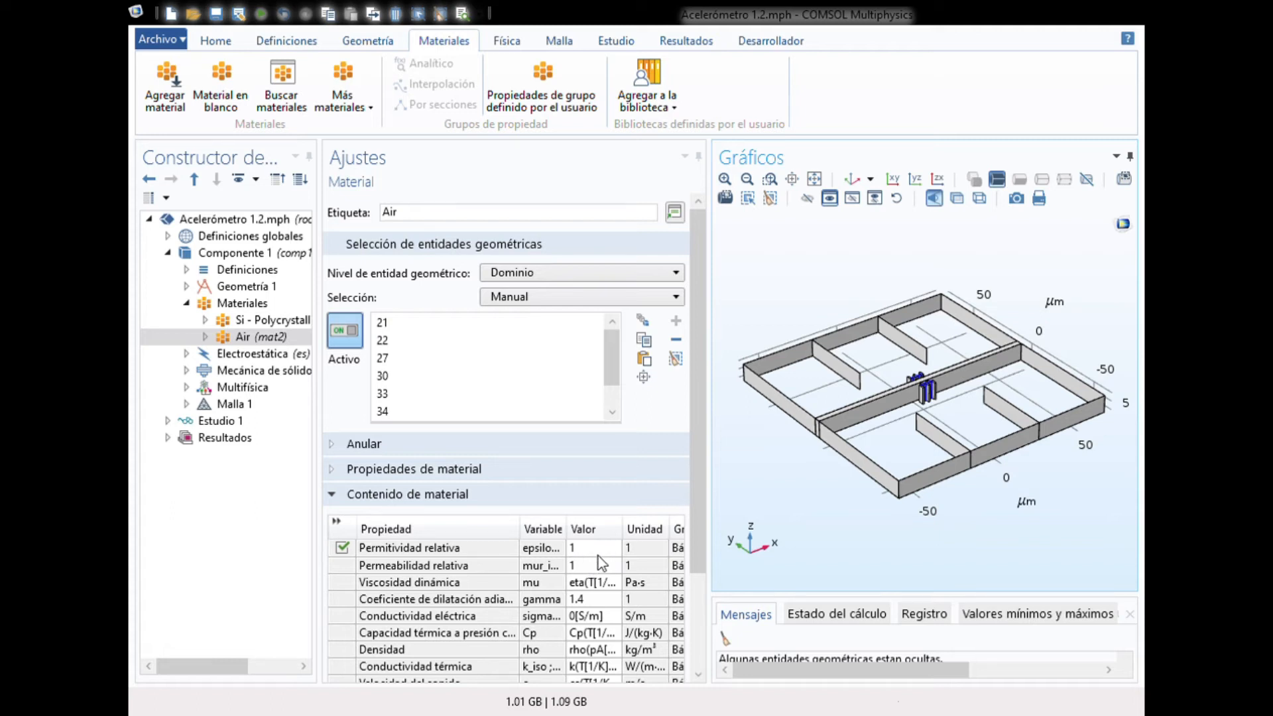
left_click(228, 340)
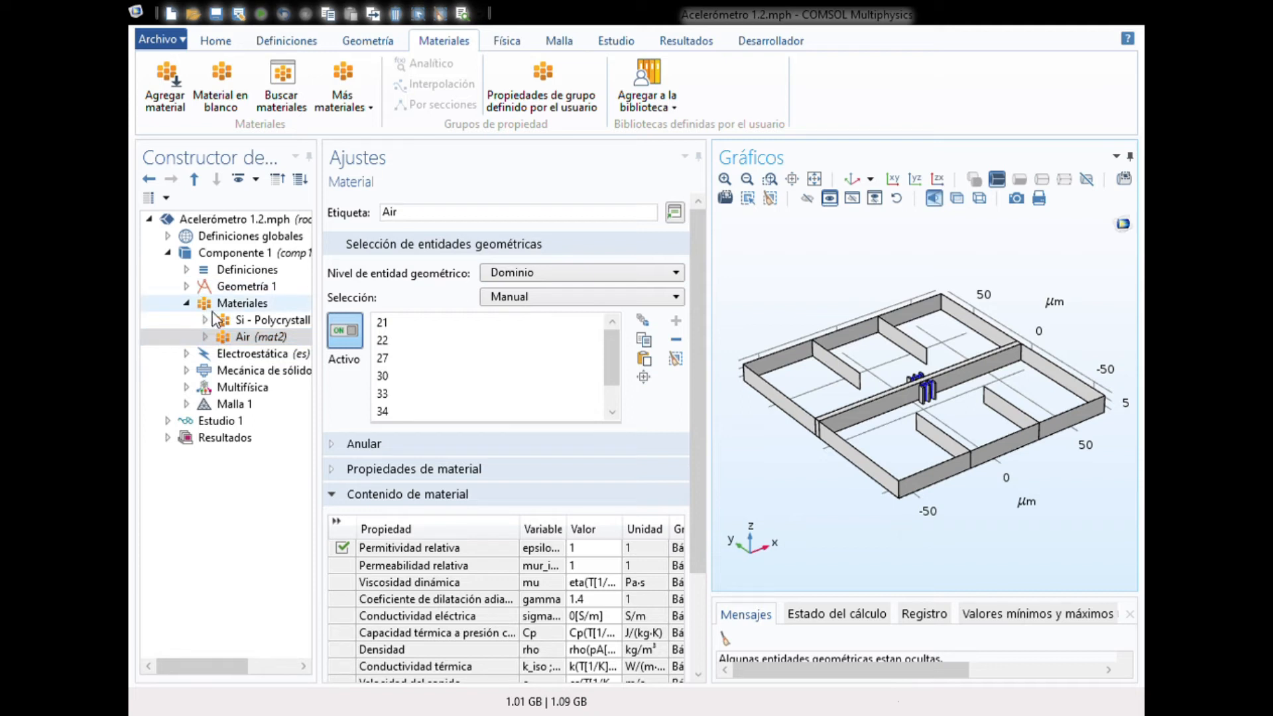
left_click(189, 304)
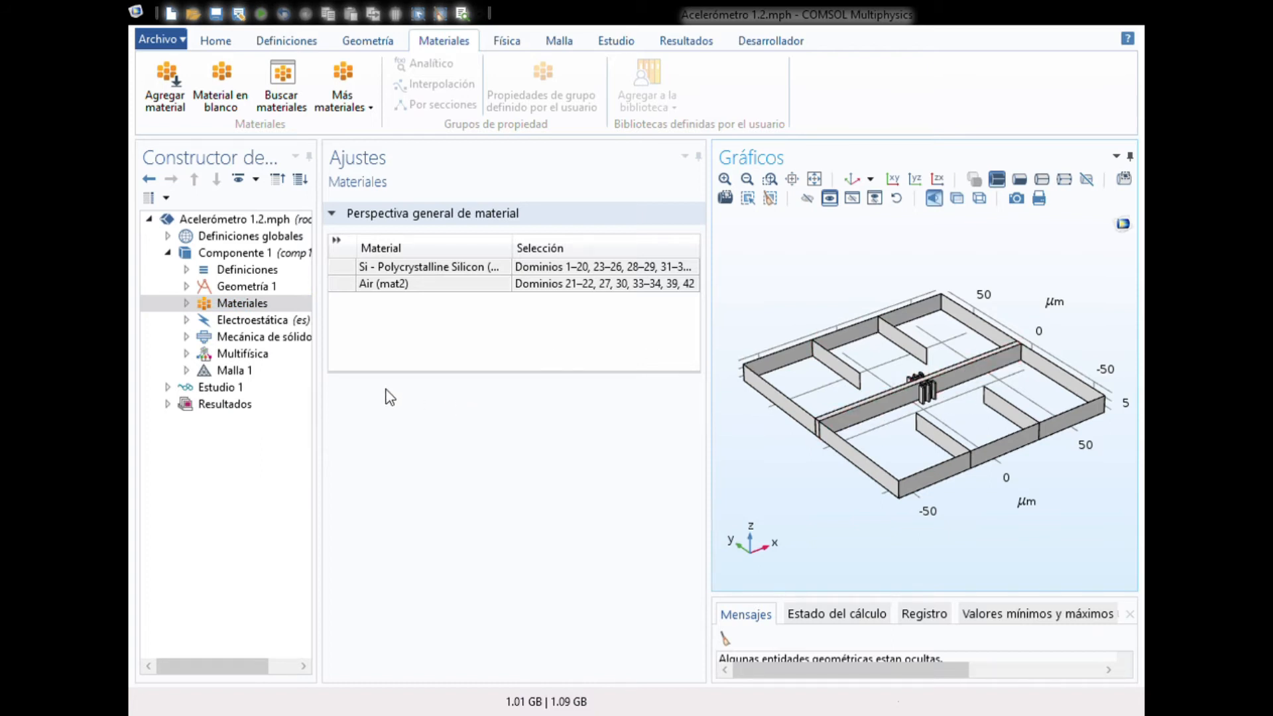
Check the Geometría 1 branch briefly, and display the physics commands available for the model.
left_click(188, 287)
left_click(188, 287)
left_click(507, 42)
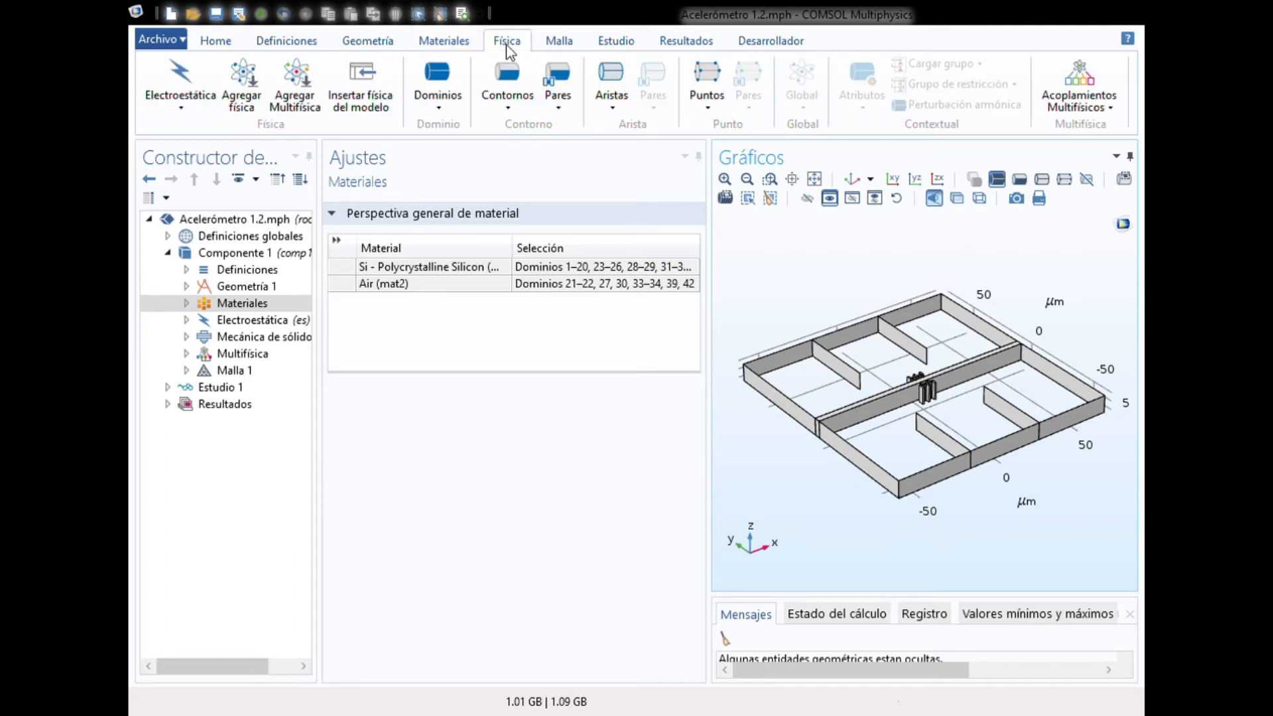
Open the Dominio deformante 1 settings under Malla móvil in the component's definitions, and widen the model tree.
left_click(229, 45)
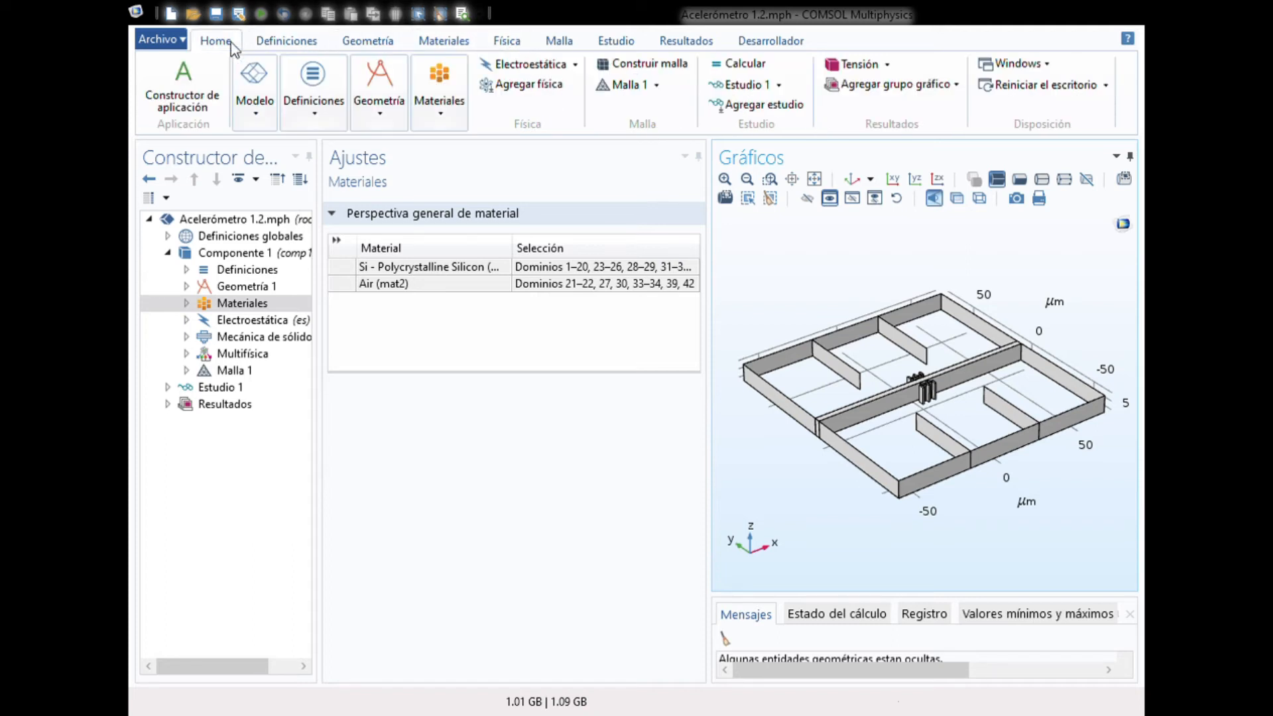
left_click(272, 46)
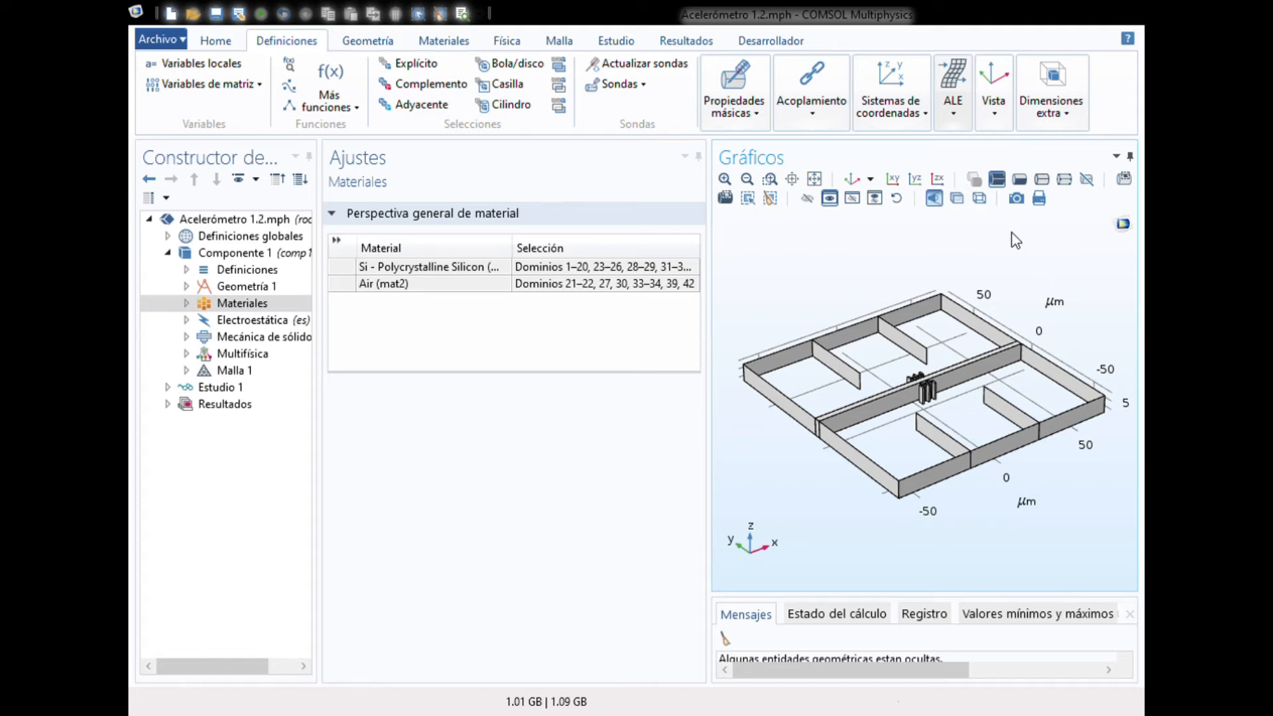
left_click(187, 269)
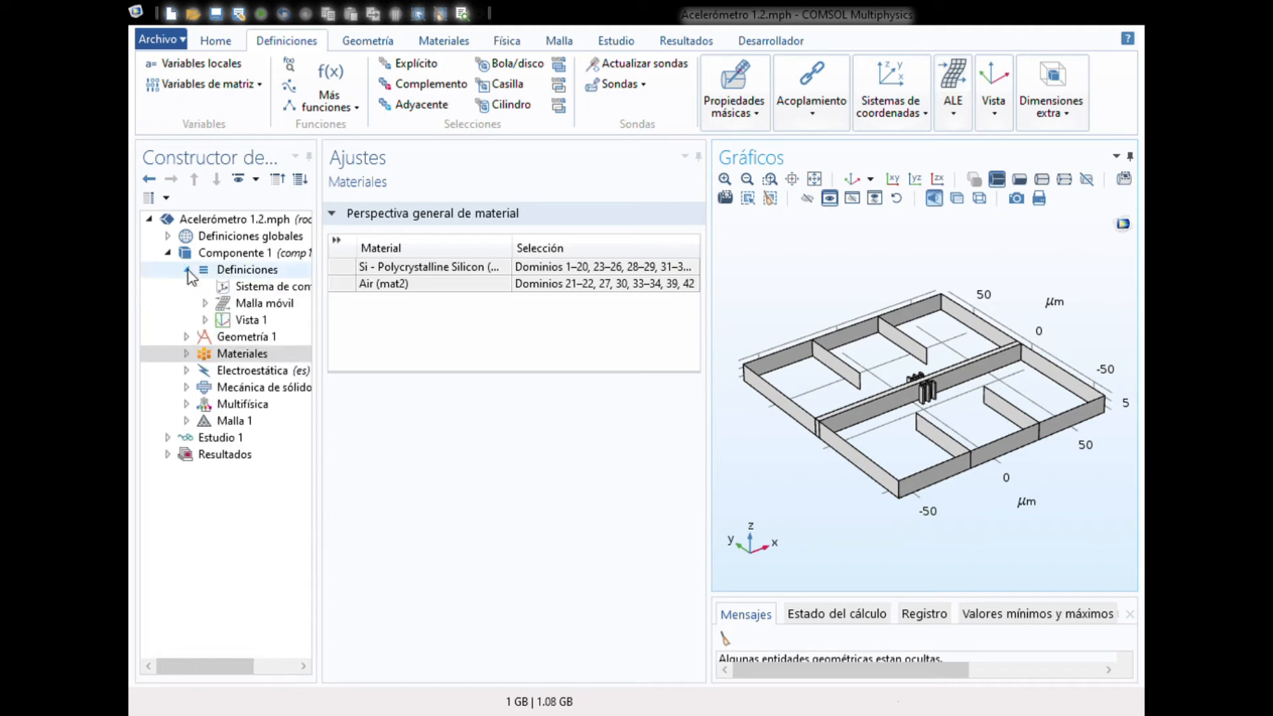
left_click(205, 303)
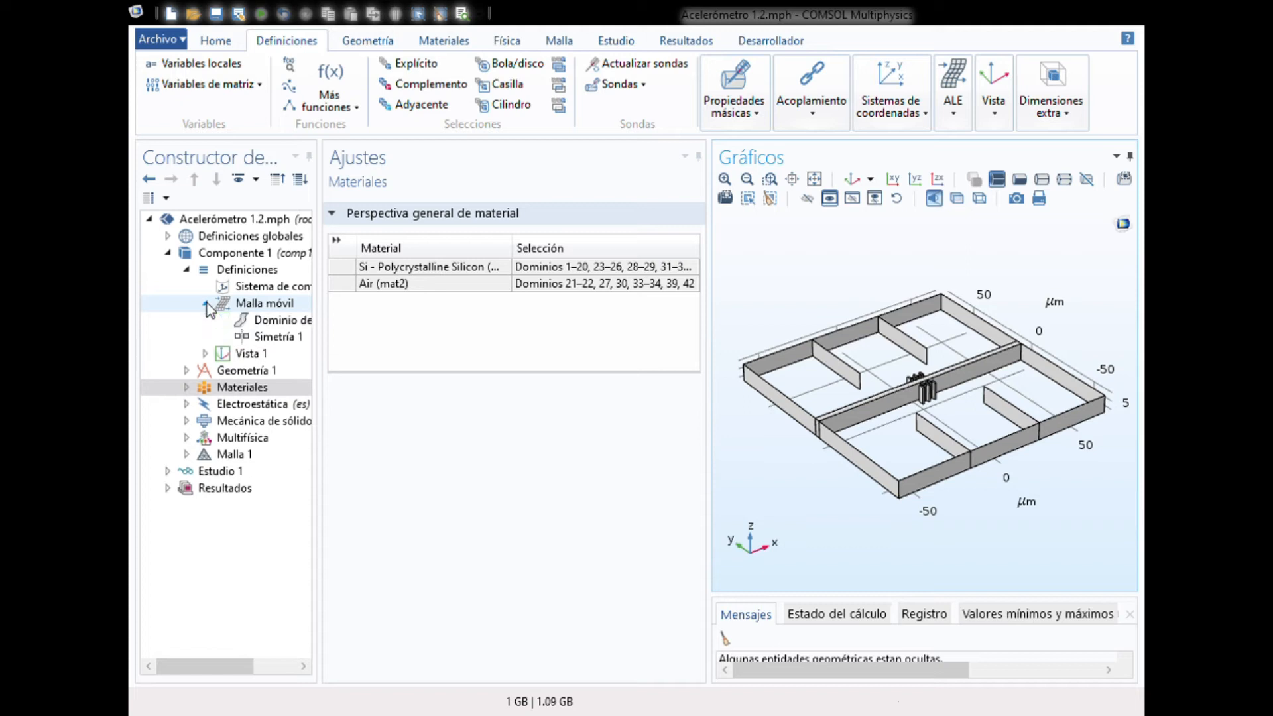
left_click(253, 323)
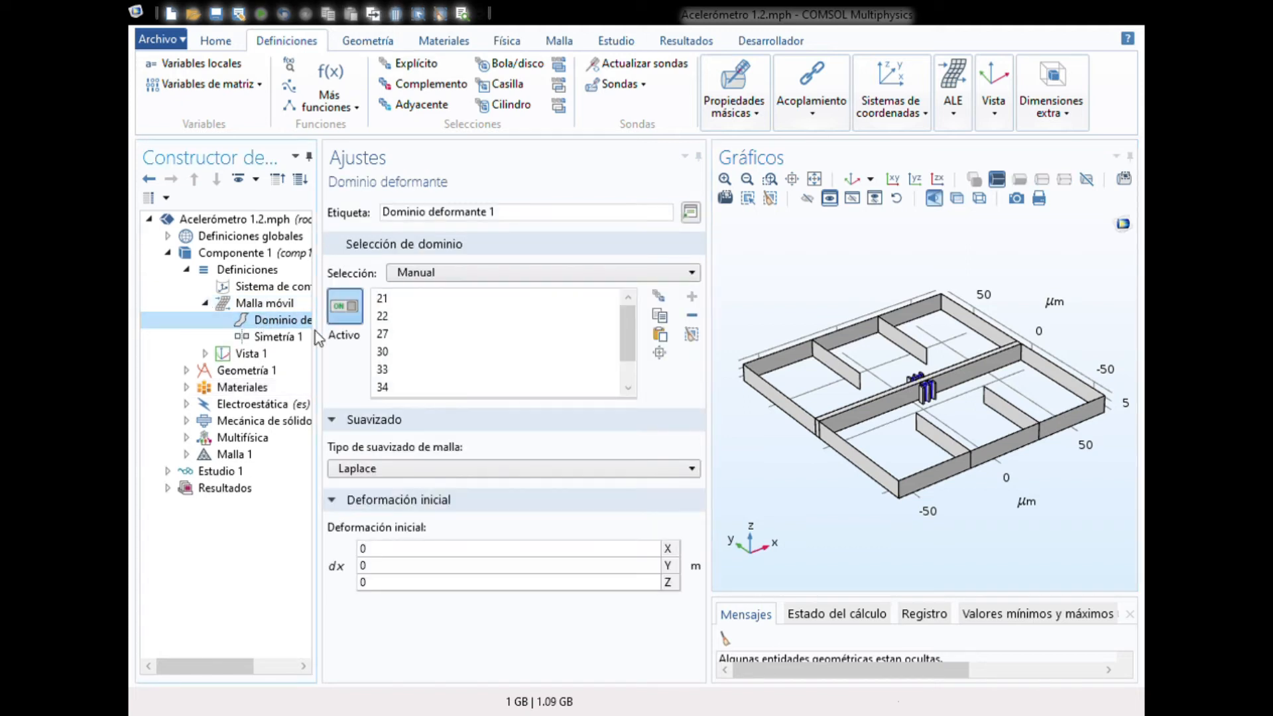
left_click_drag(317, 338, 407, 334)
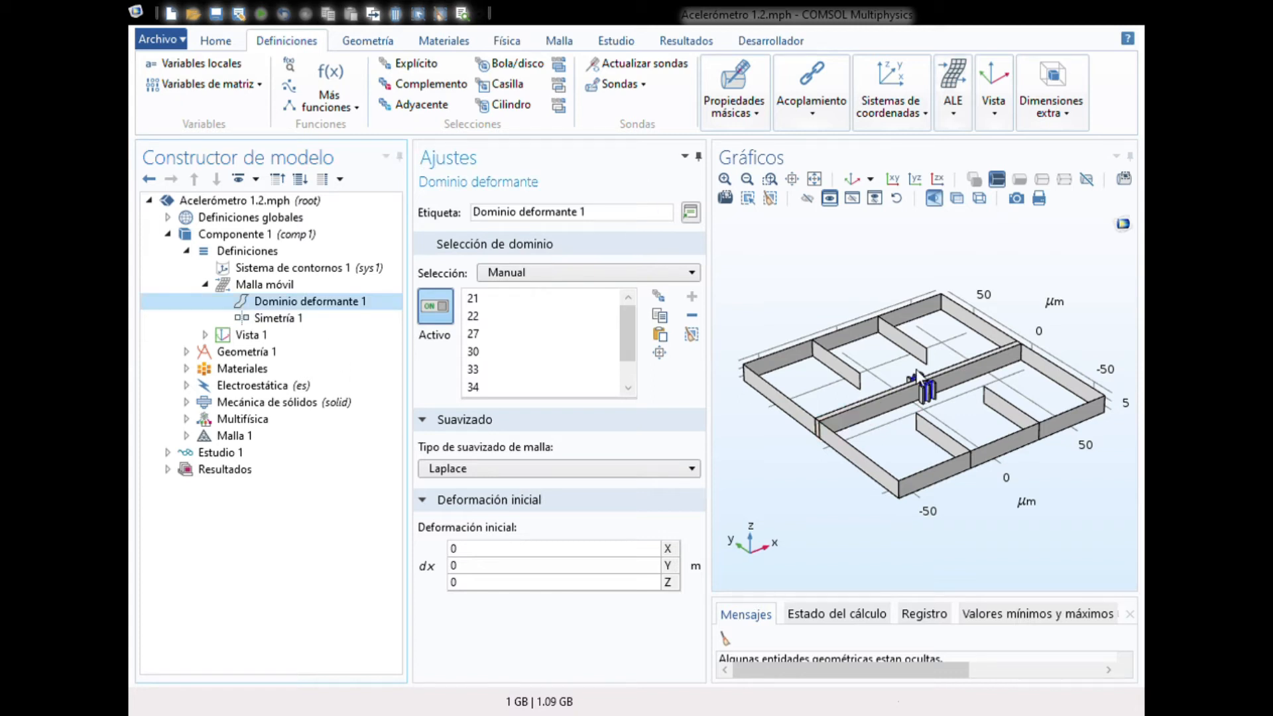
Examine the deforming domains between the central comb fingers up close, and collapse the Definiciones branch.
left_click(770, 178)
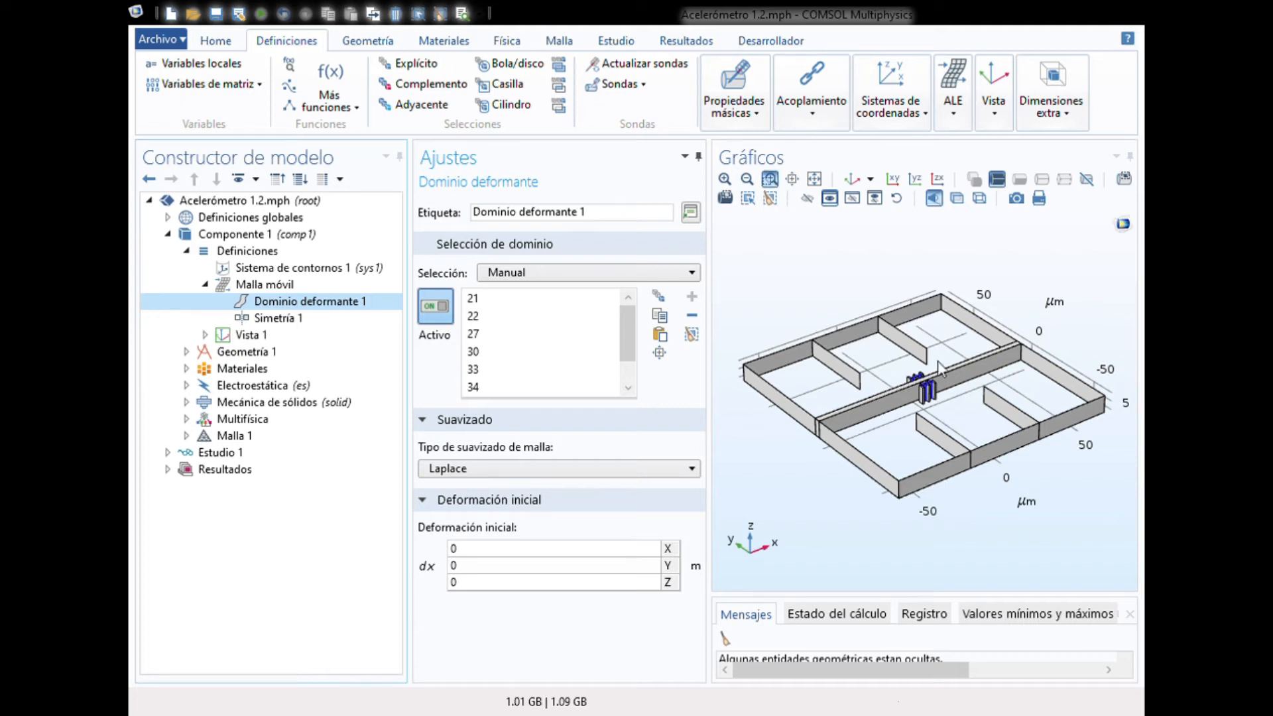
left_click_drag(942, 406, 944, 407)
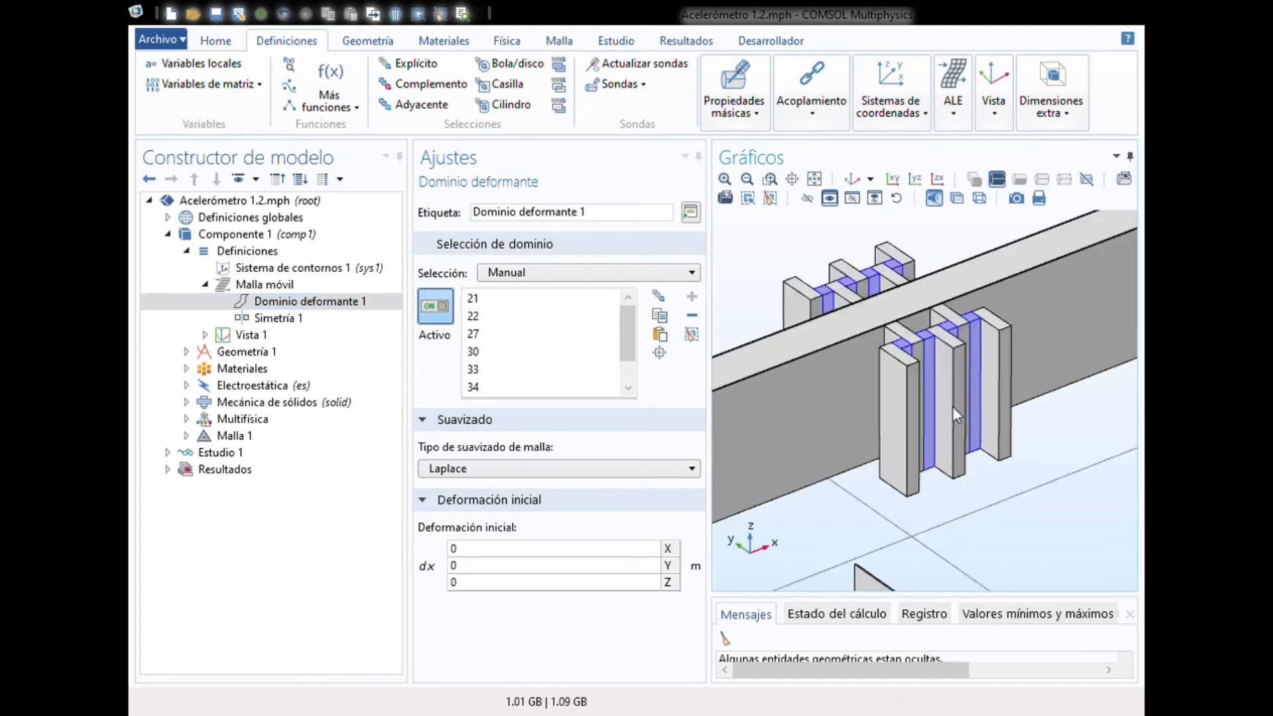
right_click_drag(969, 246, 968, 292)
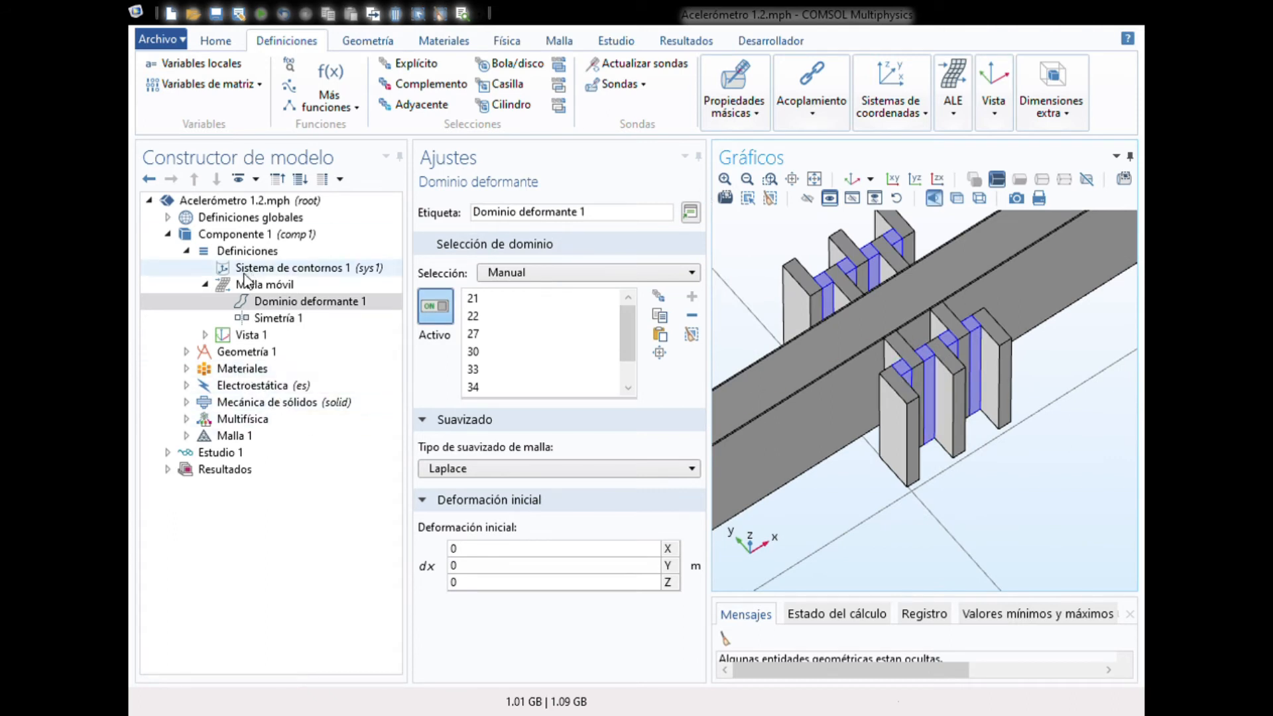
left_click(206, 284)
left_click(189, 251)
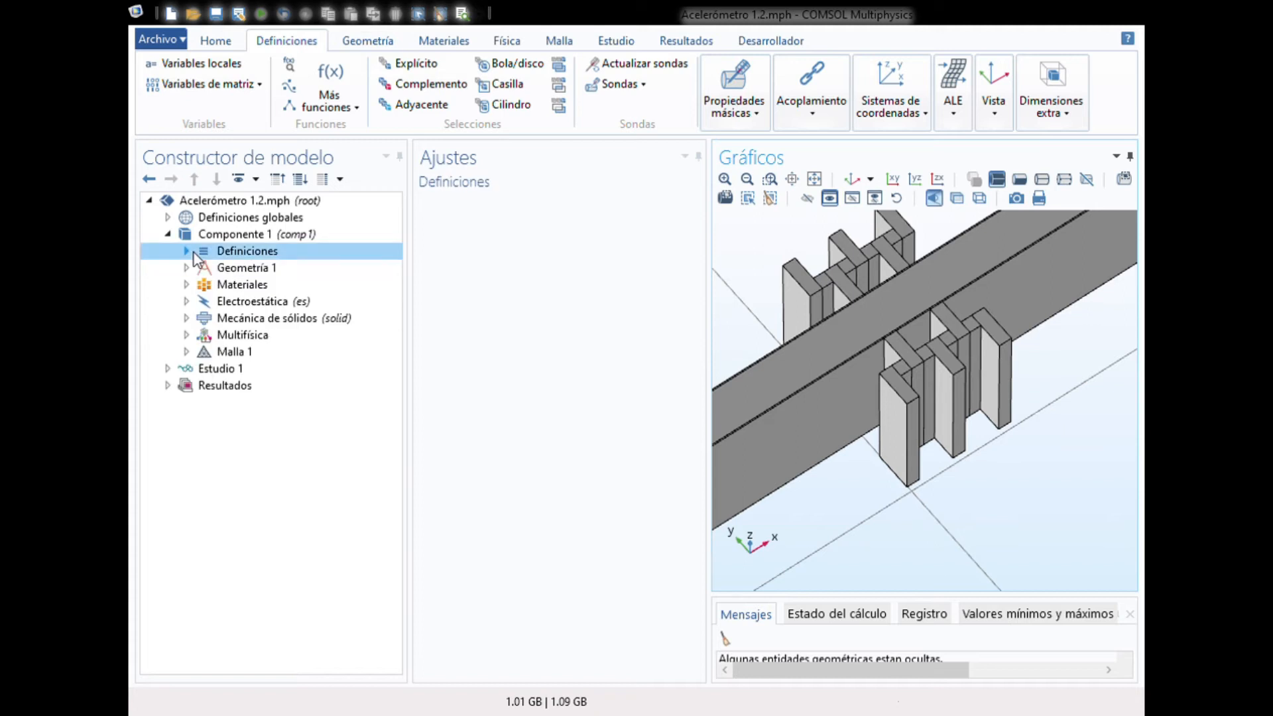
Review the Air material's domains and properties with their units, restore the default 3D view, and collapse the Materiales branch.
left_click(187, 285)
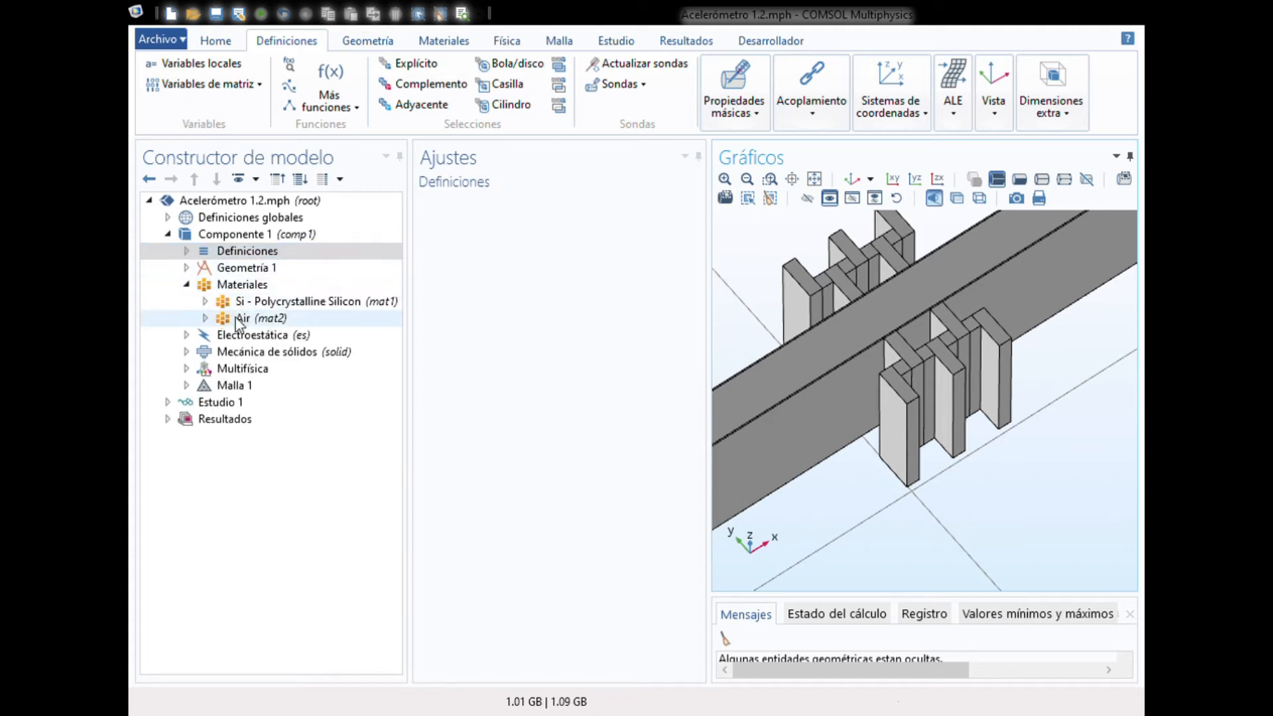
left_click(239, 319)
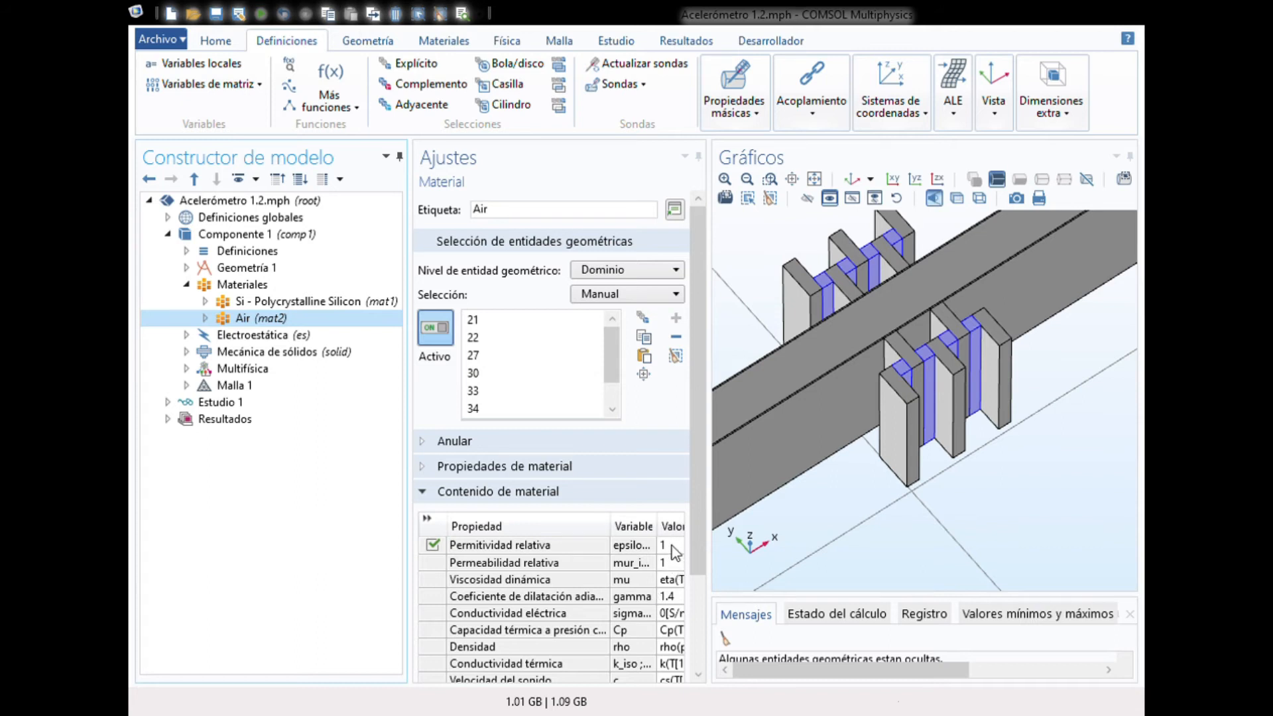
left_click_drag(718, 552, 872, 557)
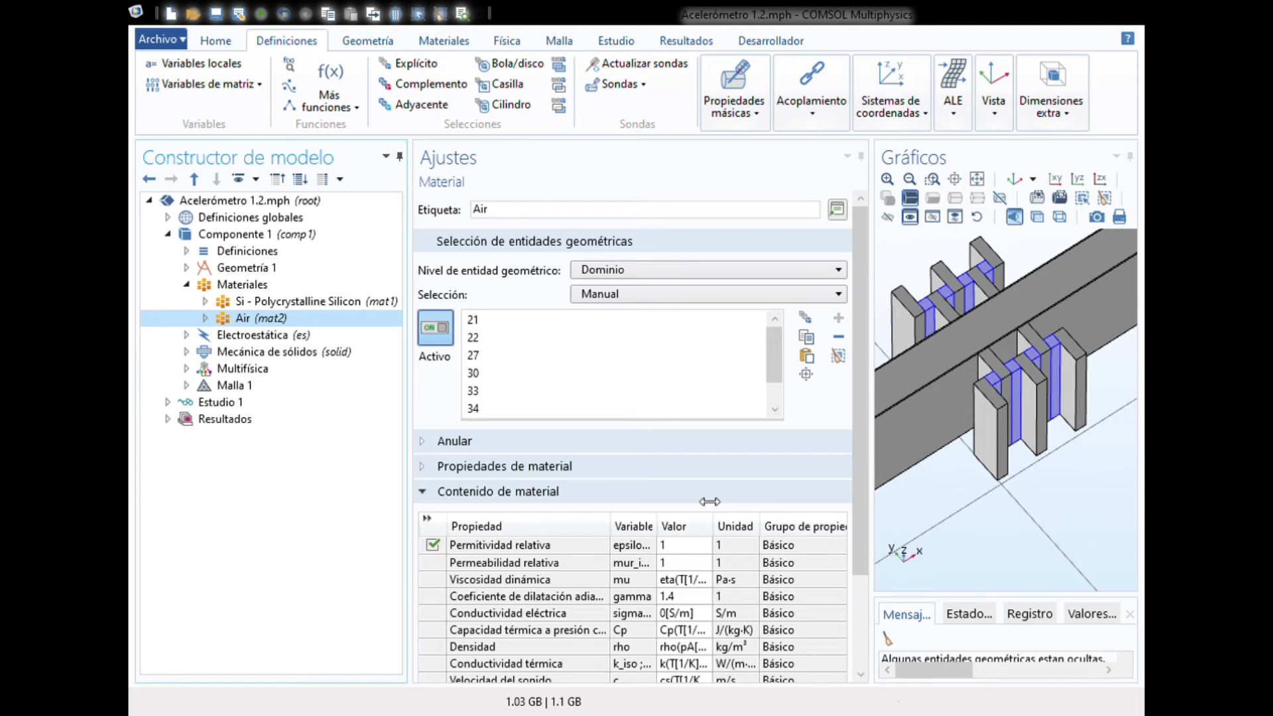
left_click_drag(709, 502, 694, 498)
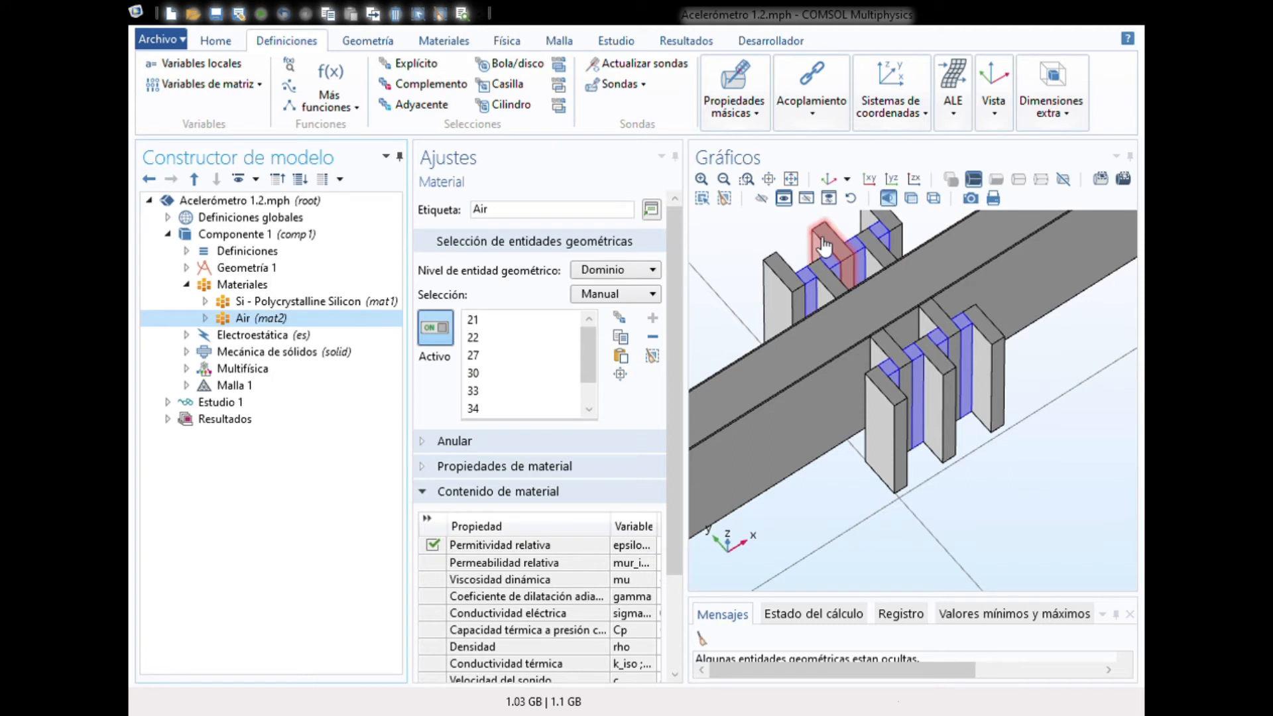
left_click(830, 179)
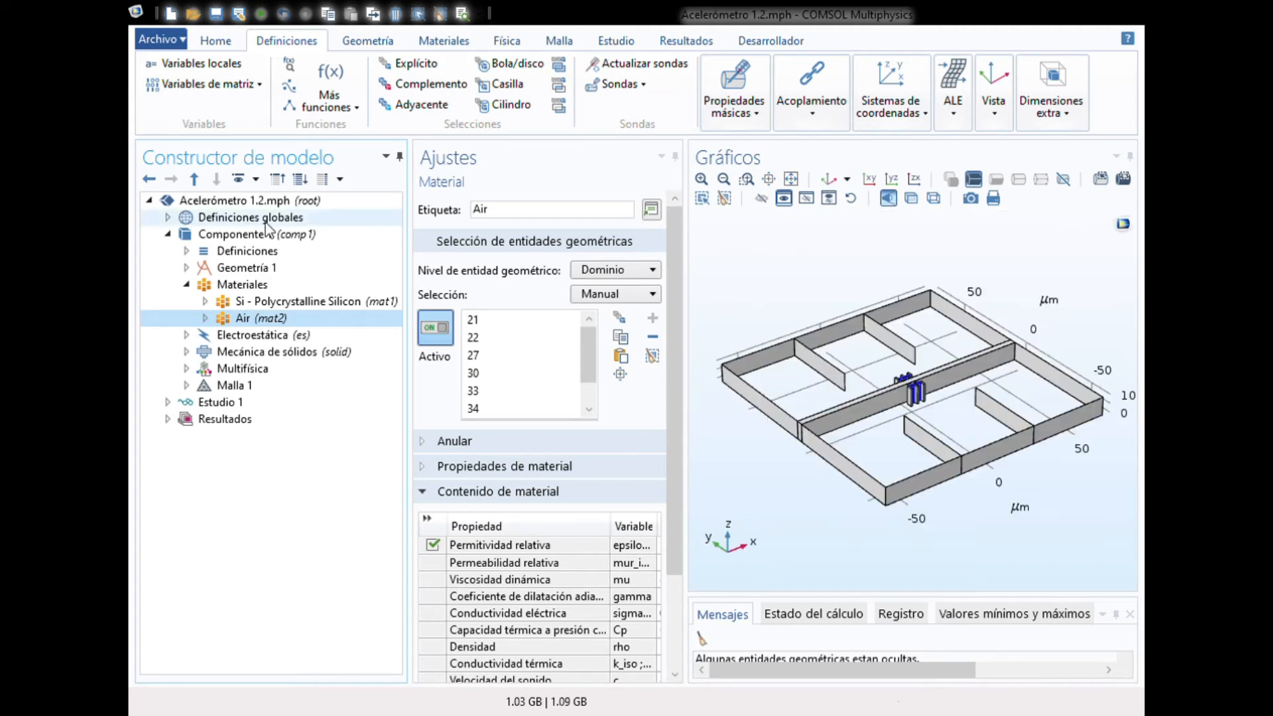
left_click(188, 285)
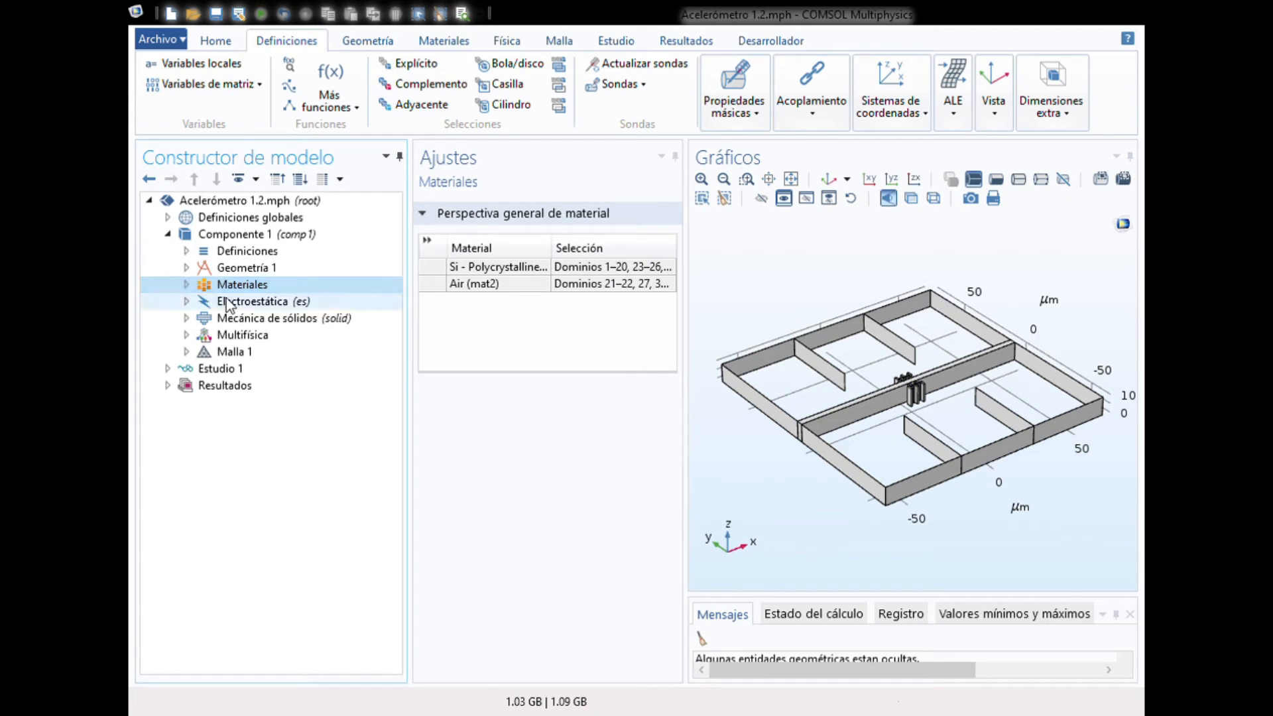
Review the Electroestática interface's general settings, and display the settings of its Voltaje aplicado terminal.
left_click(186, 302)
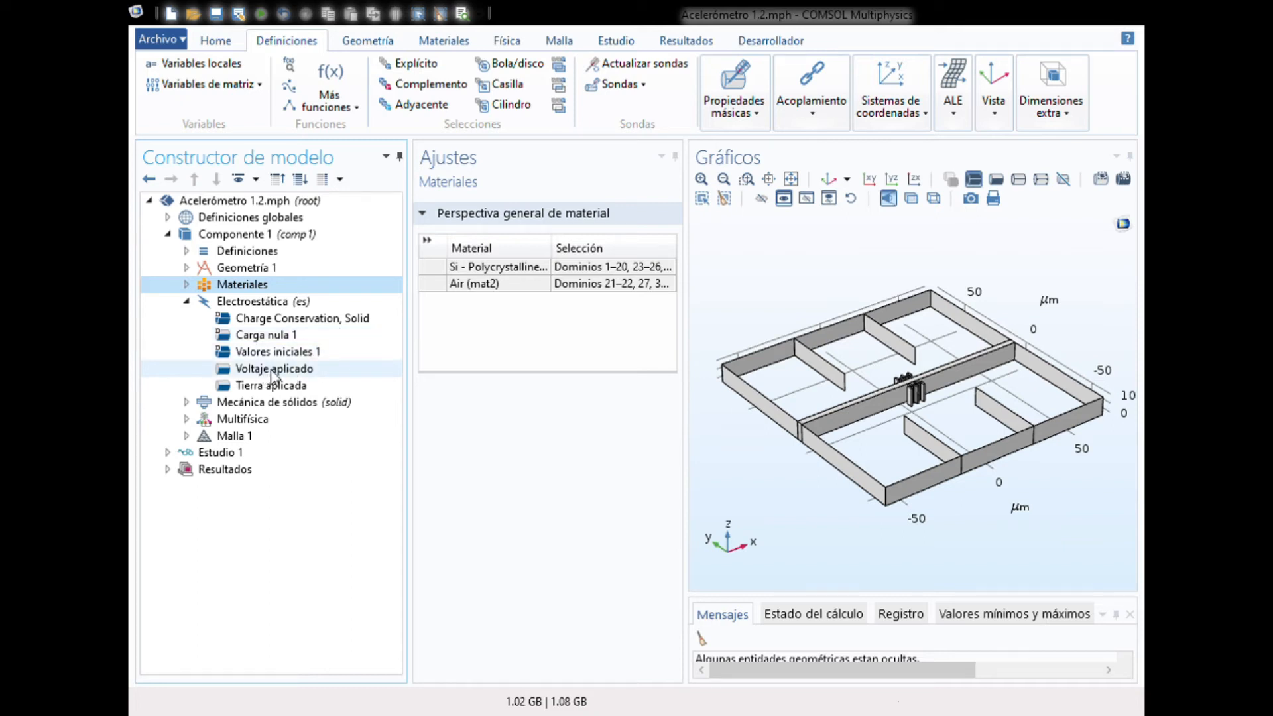
left_click(264, 304)
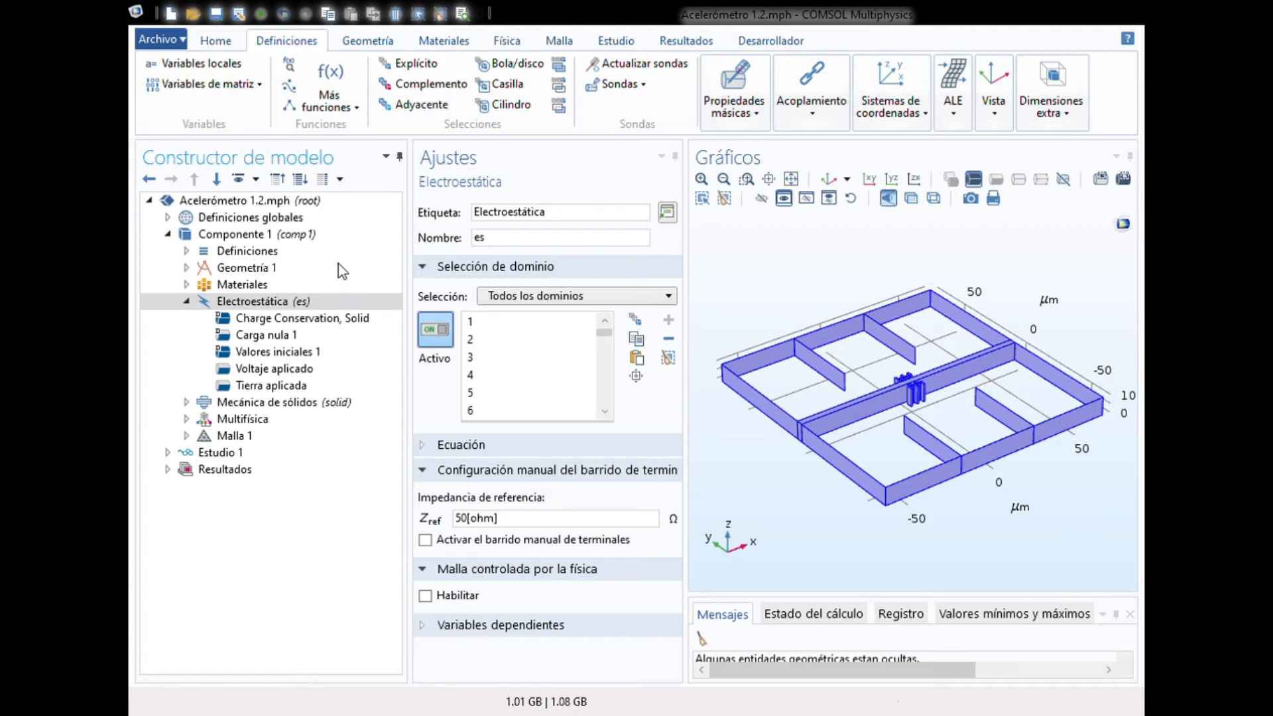
left_click(252, 370)
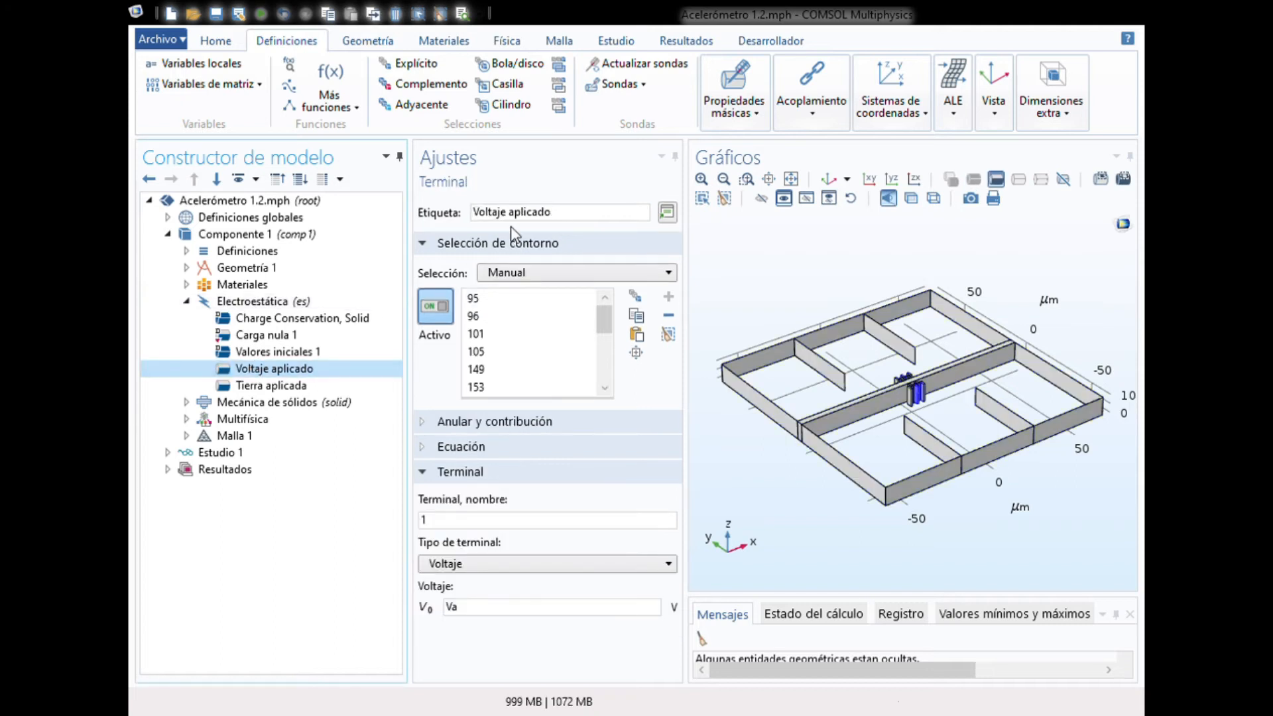
left_click_drag(560, 219, 469, 211)
left_click(574, 218)
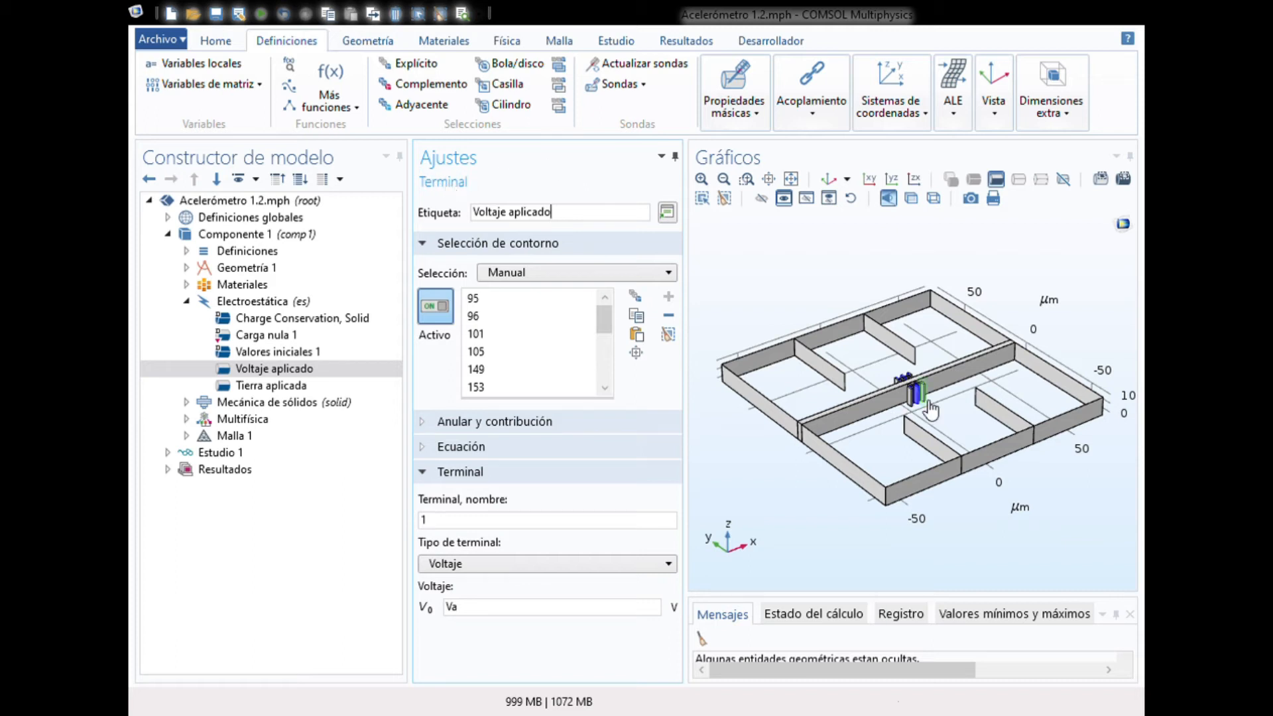
Examine the Voltaje aplicado boundaries on the central comb fingers up close, from above and below.
left_click(747, 179)
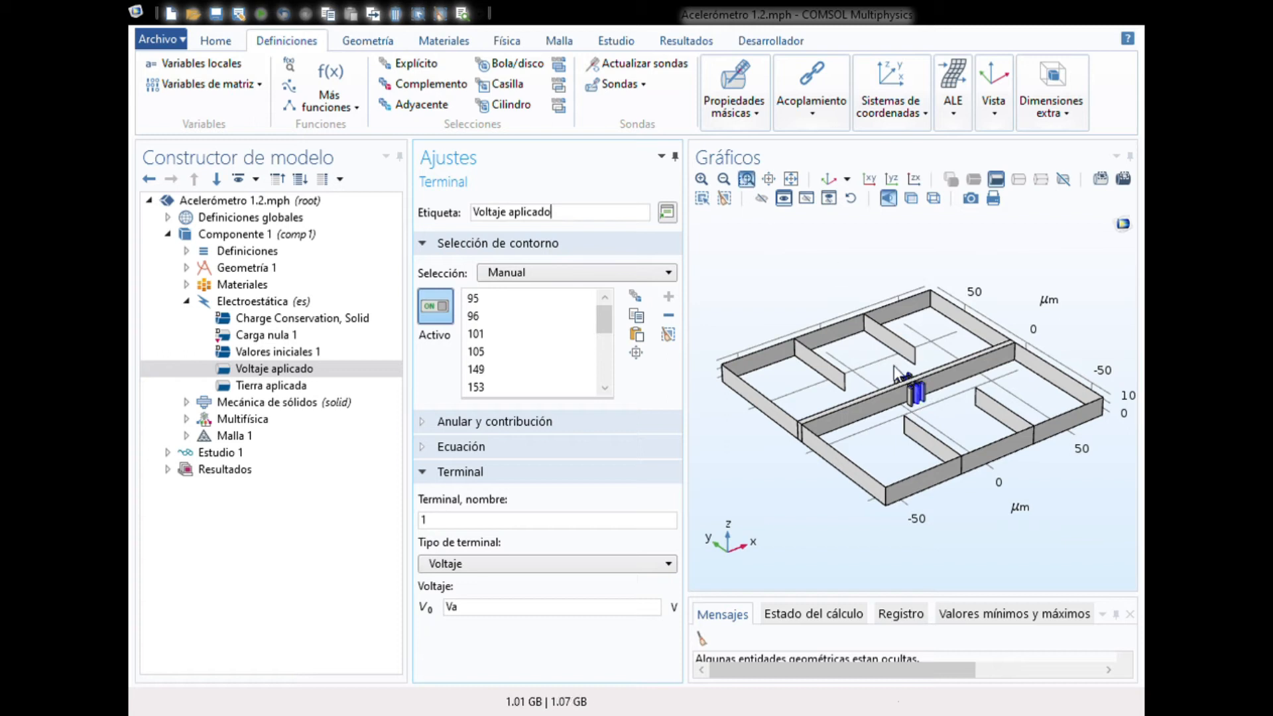
left_click_drag(888, 372, 940, 406)
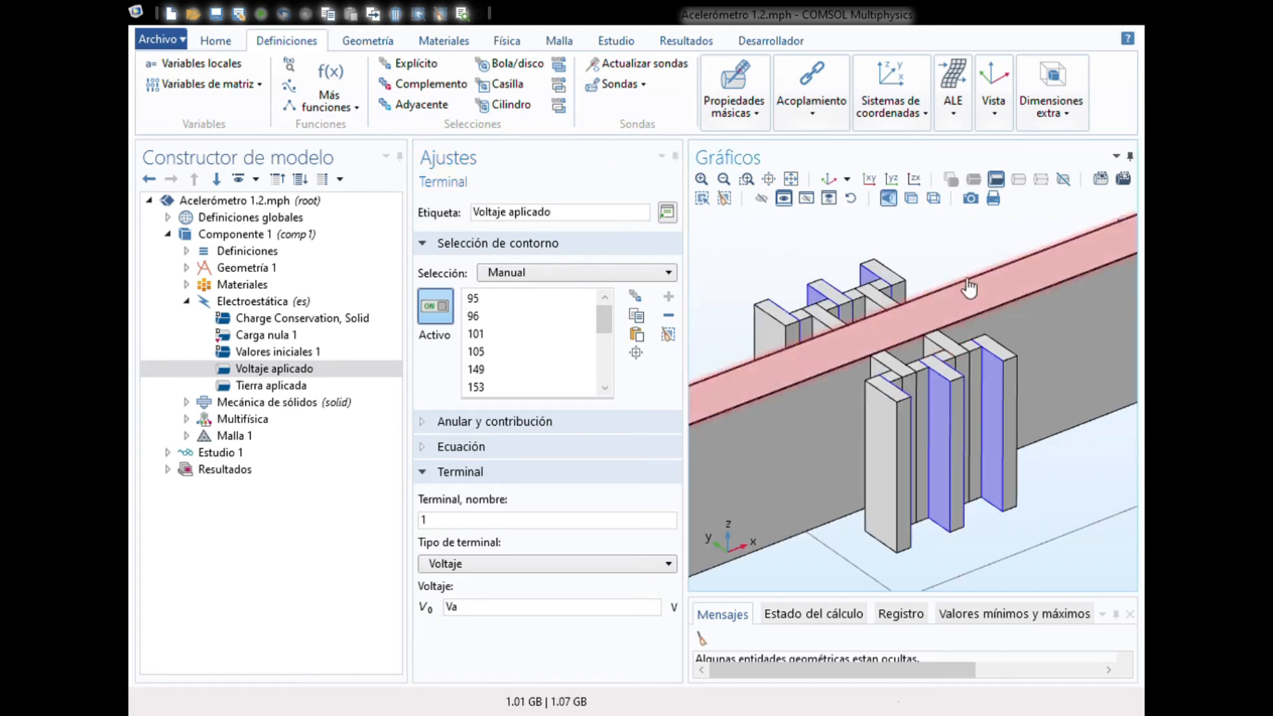
left_click_drag(953, 257, 989, 261)
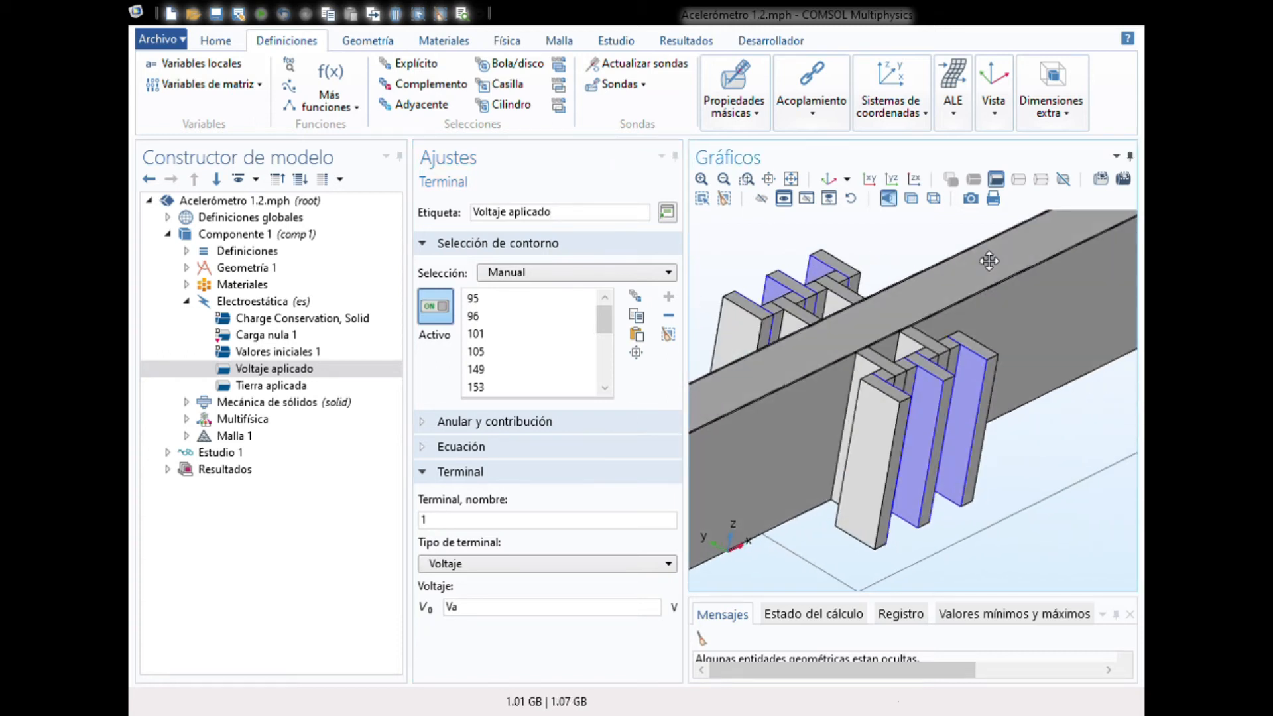
left_click(978, 385)
left_click_drag(919, 263, 940, 428)
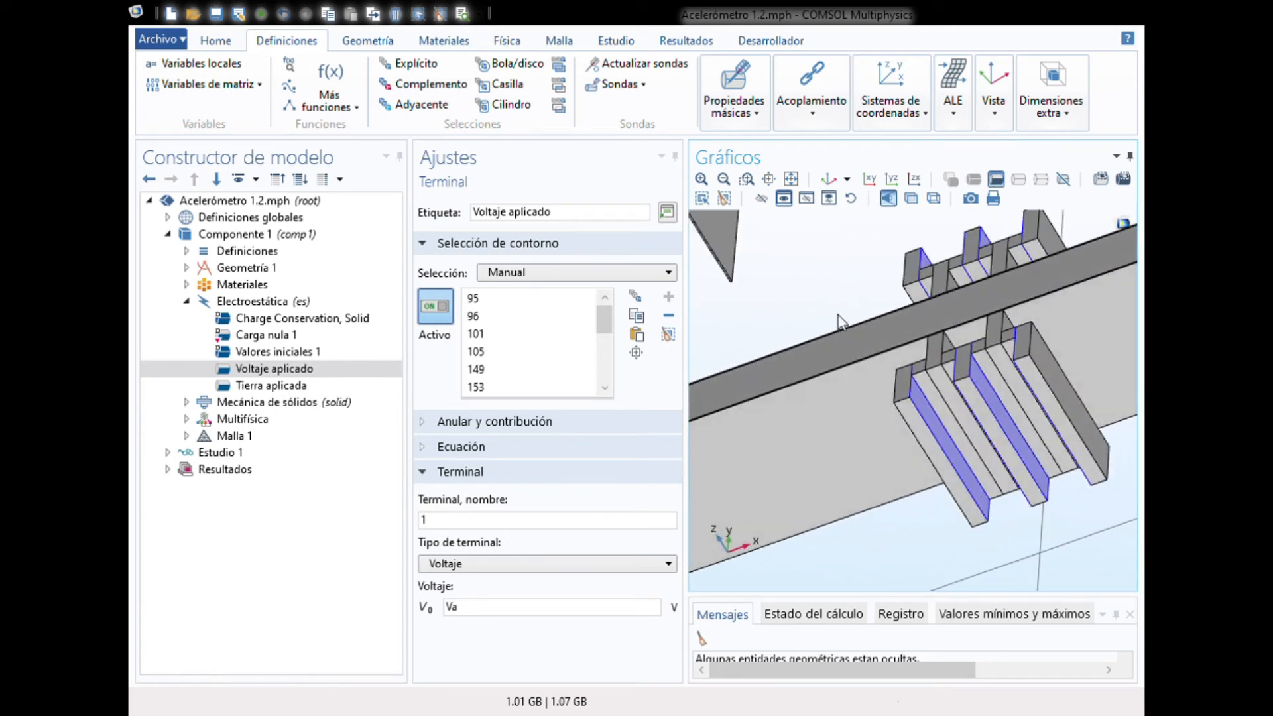
left_click(989, 419)
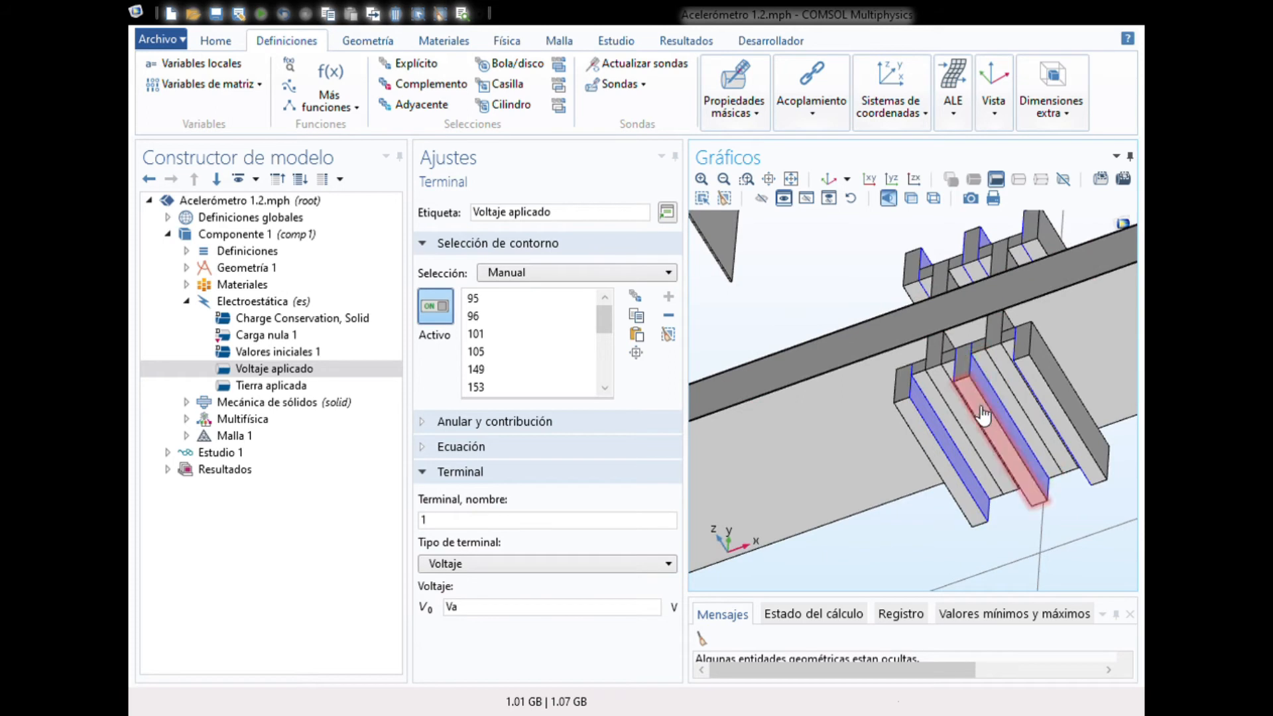
left_click_drag(856, 281, 937, 370)
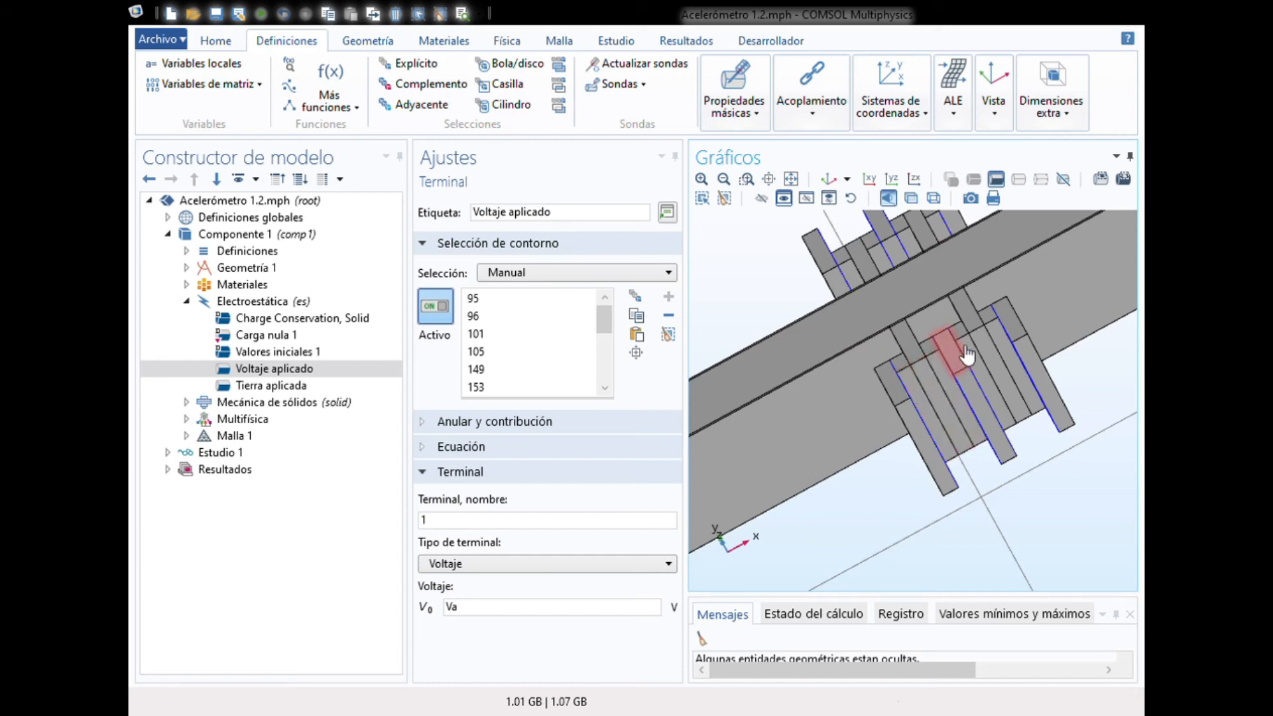
left_click_drag(758, 289, 927, 362)
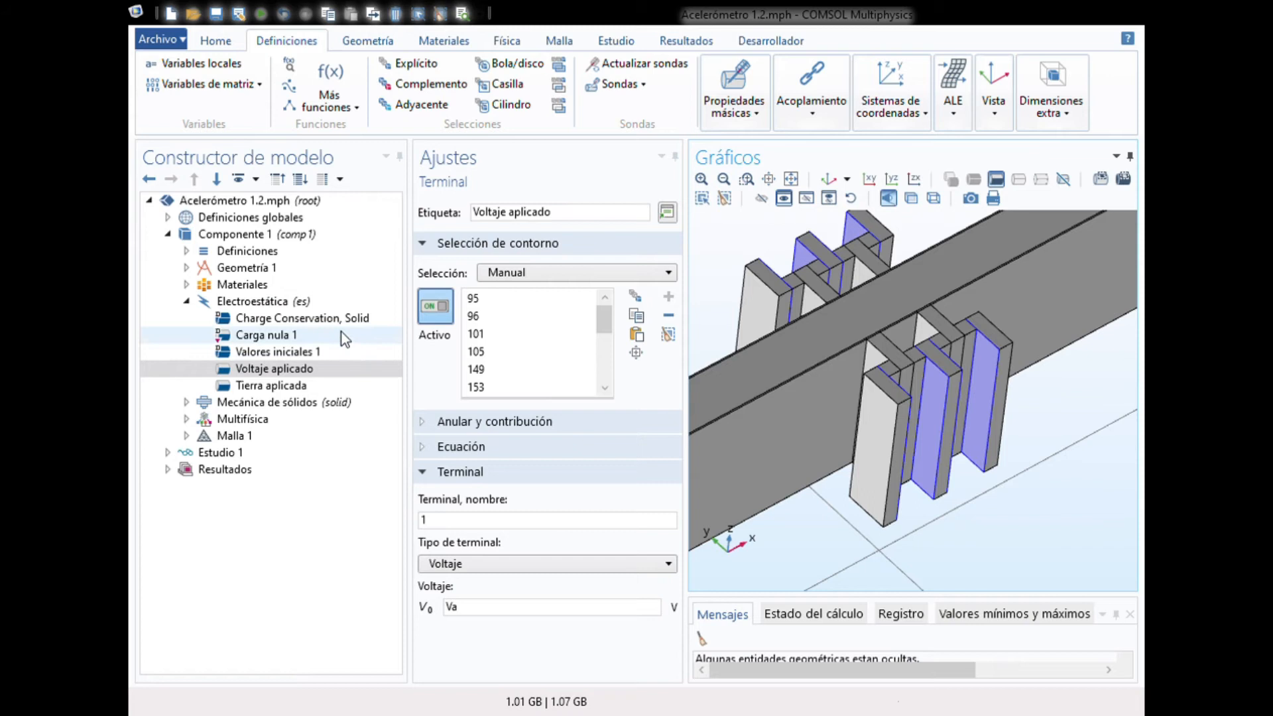
Hide the air domains between the front comb fingers while the Electroestática domains are displayed.
left_click(287, 303)
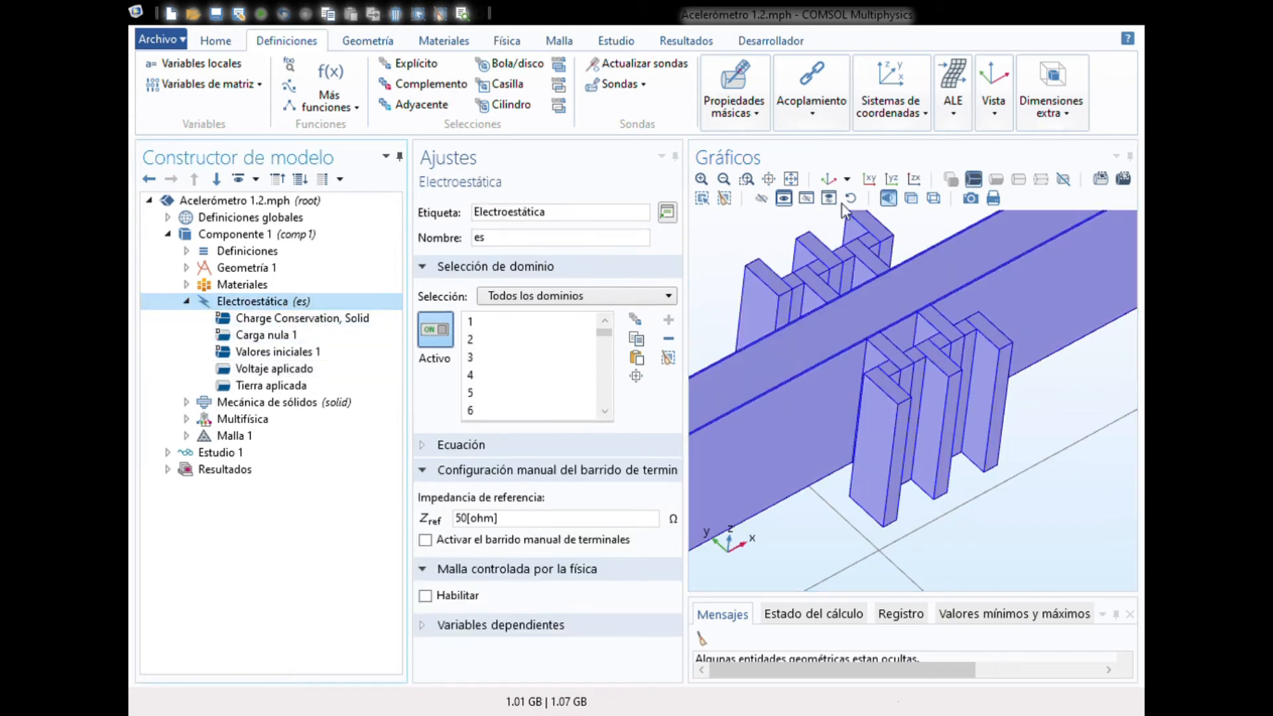
left_click(762, 198)
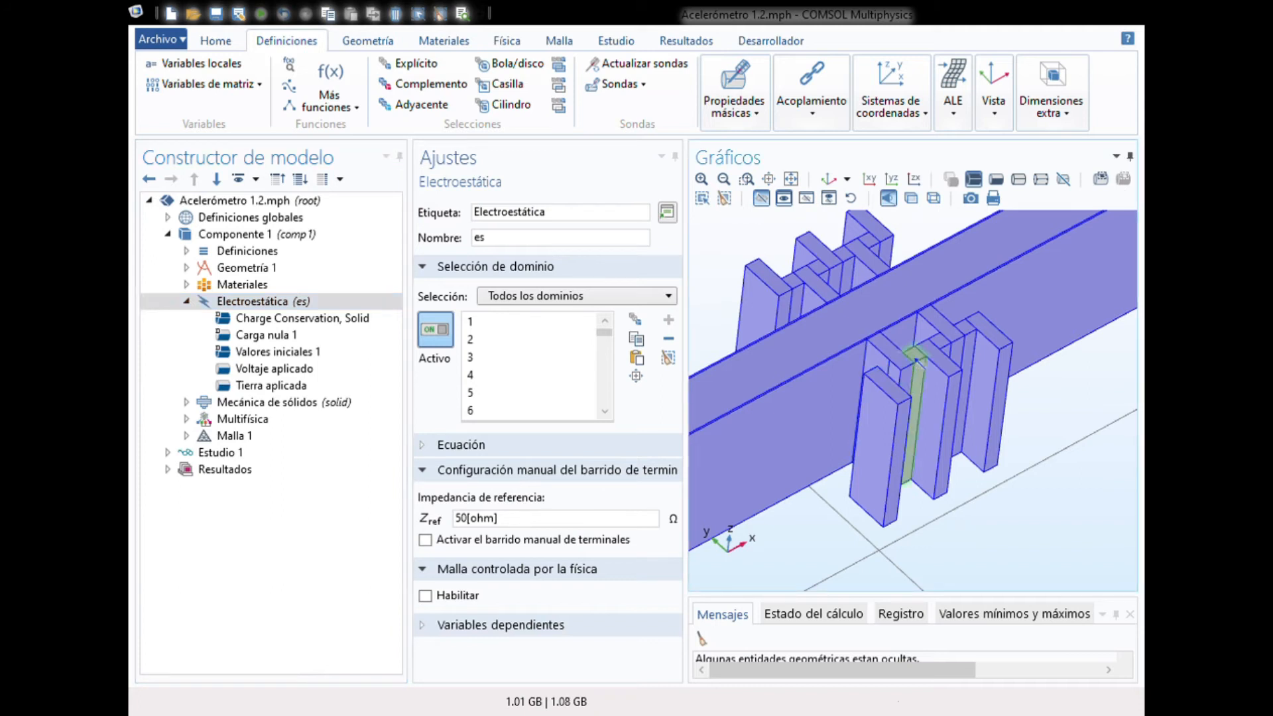
left_click_drag(942, 346, 962, 334)
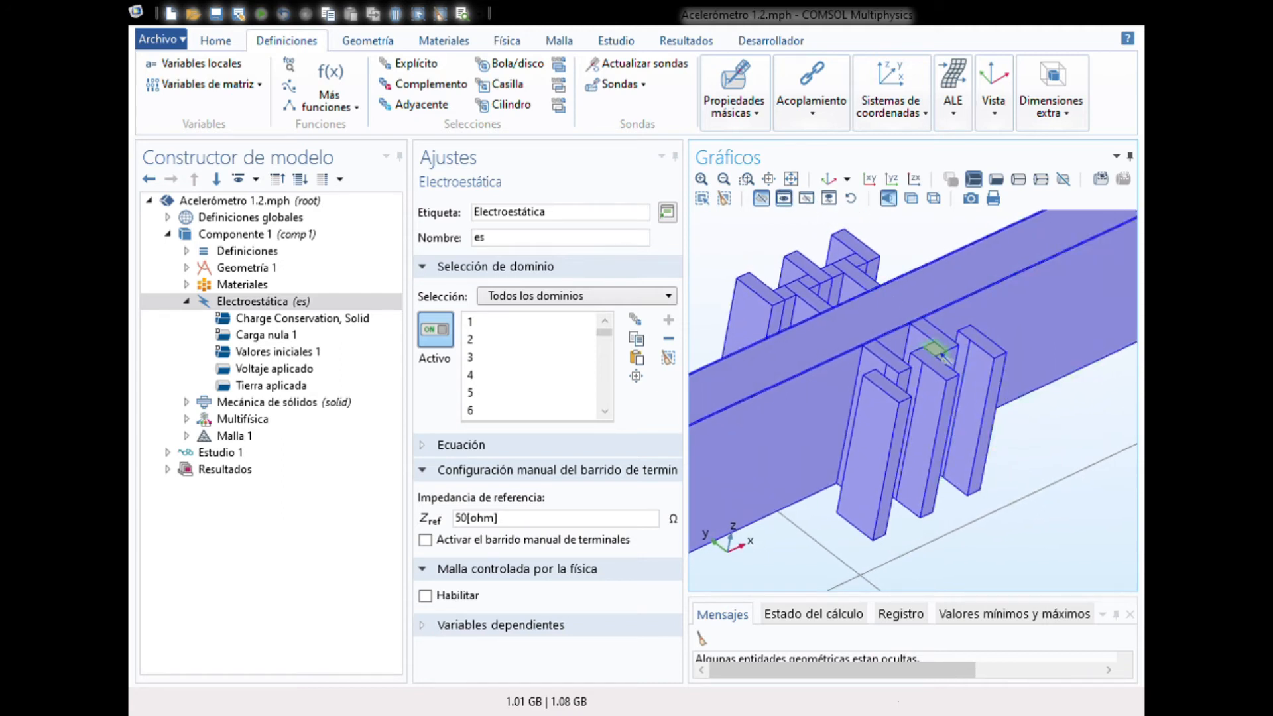
Examine the Voltaje aplicado terminal's boundaries on the exposed front comb fingers from several angles.
left_click(281, 371)
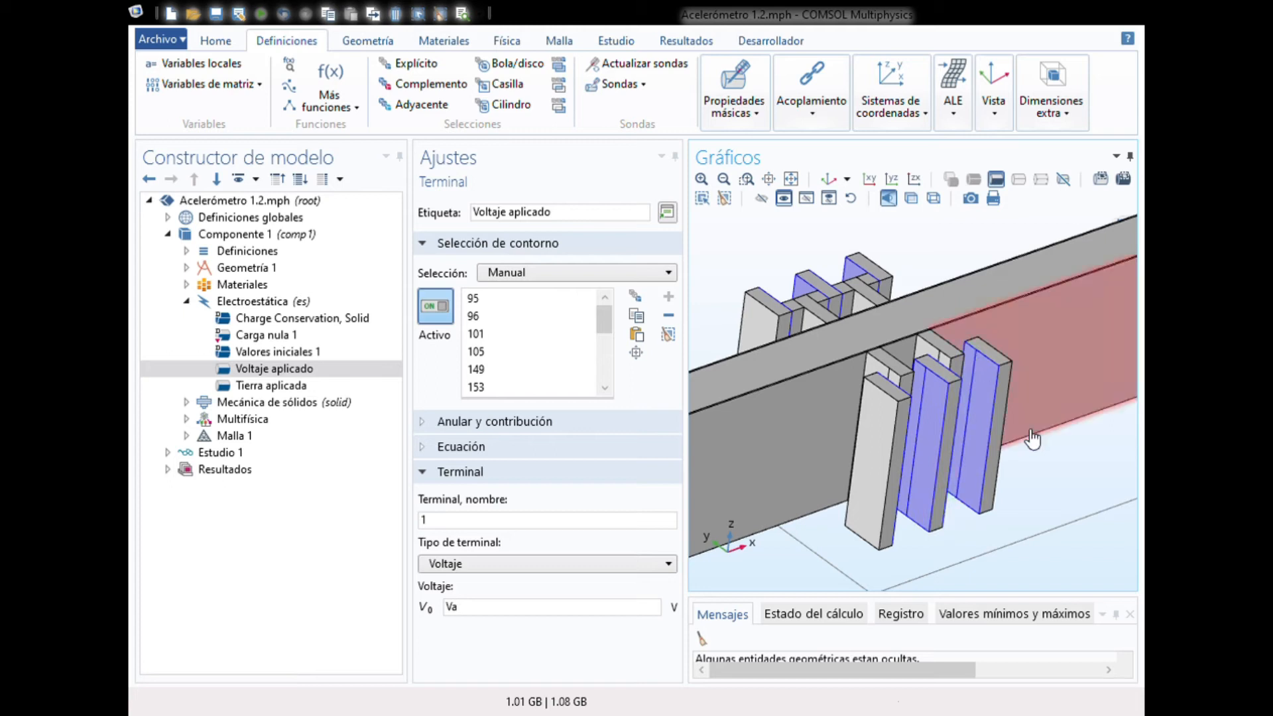
left_click_drag(1055, 465, 999, 512)
left_click_drag(772, 264, 730, 266)
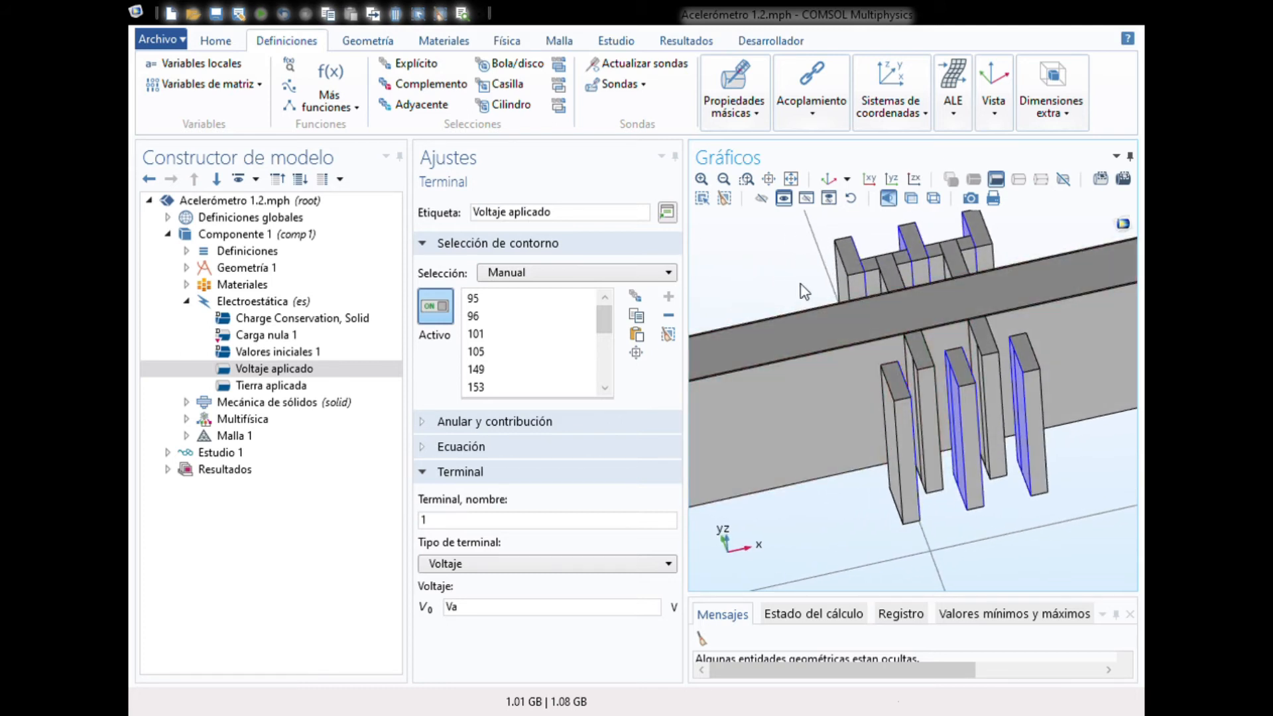
left_click_drag(785, 276, 829, 299)
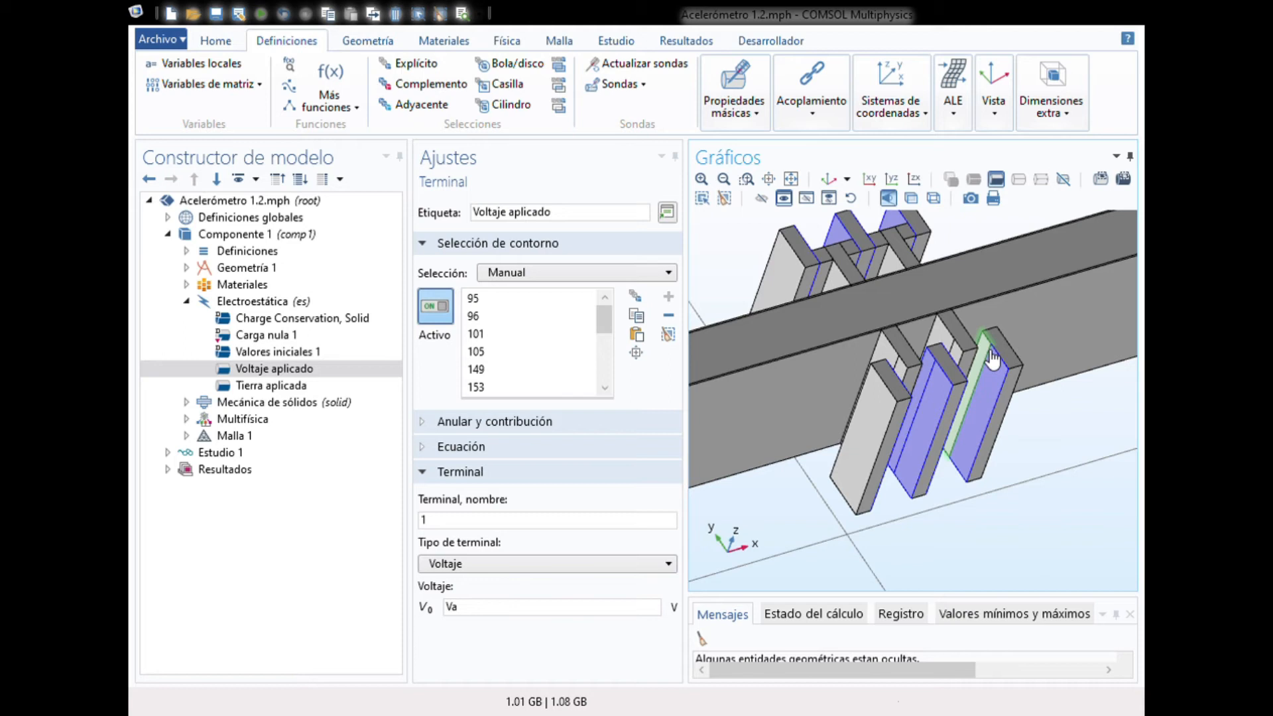
left_click_drag(995, 361, 1019, 400)
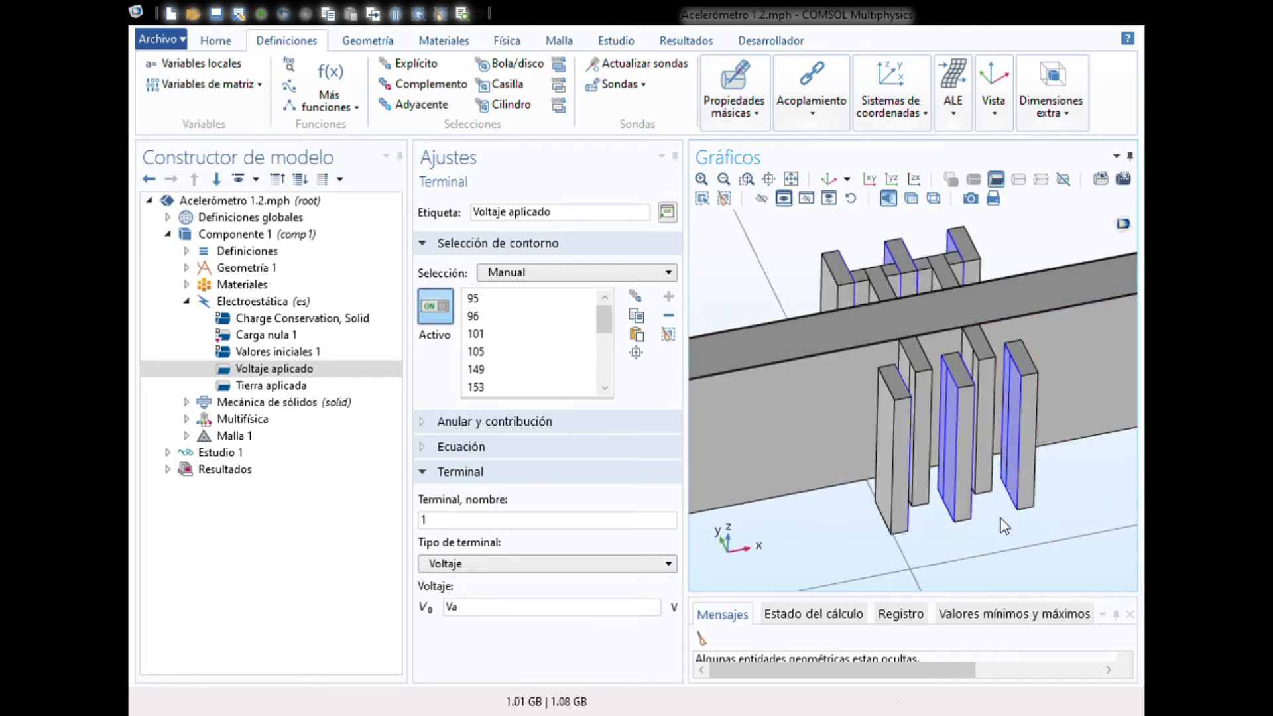
left_click_drag(1000, 519, 985, 545)
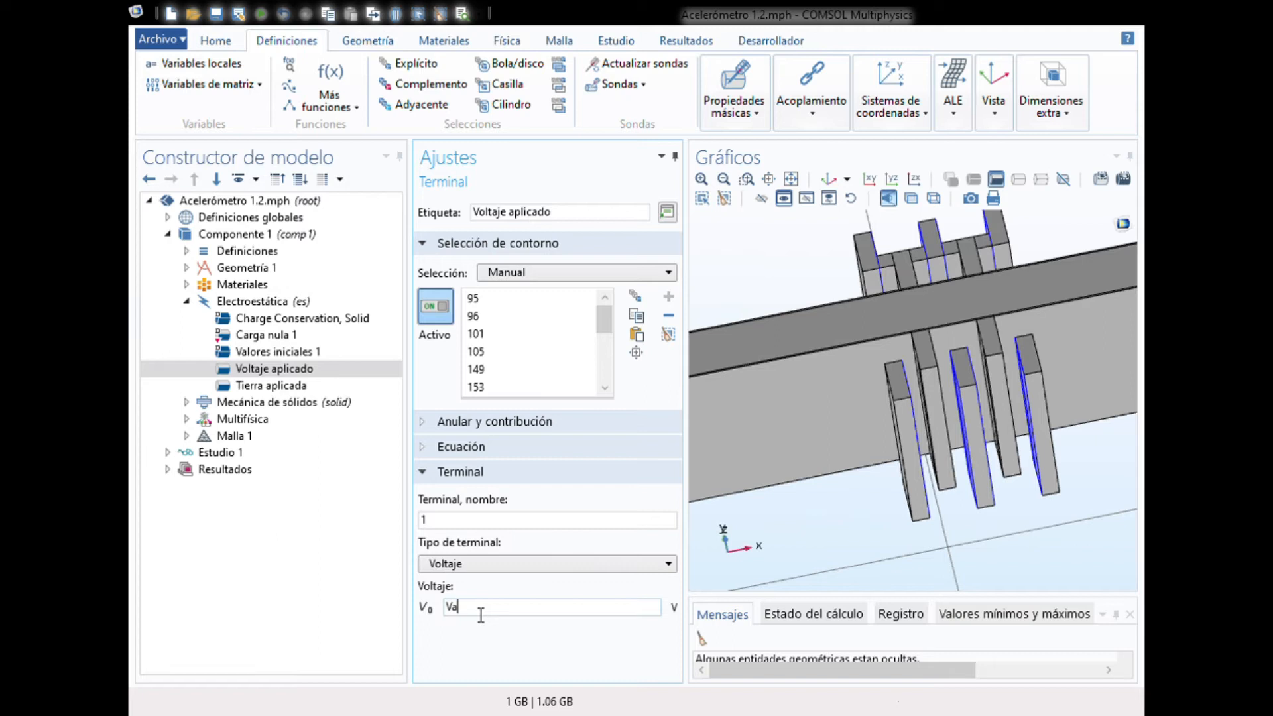
Check the definition of the voltage parameter Va in the global parameters, and return to the Voltaje aplicado terminal's settings.
left_click(167, 218)
left_click(240, 233)
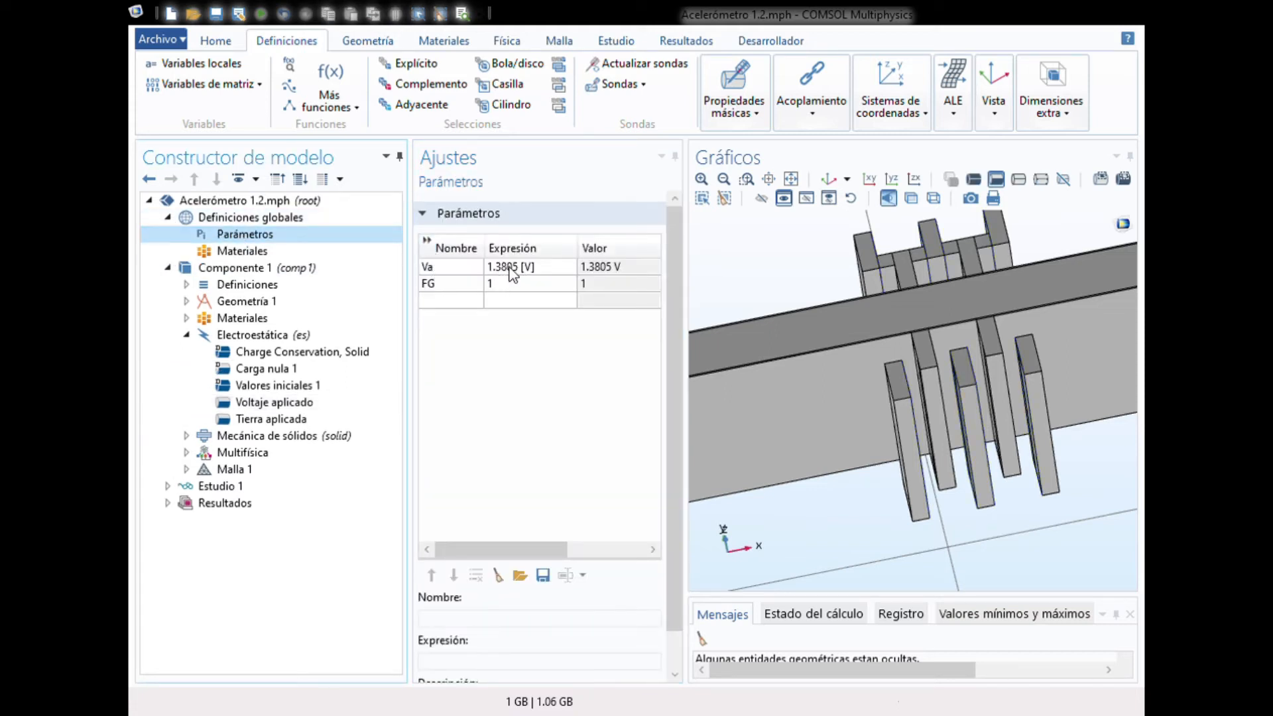
left_click(262, 407)
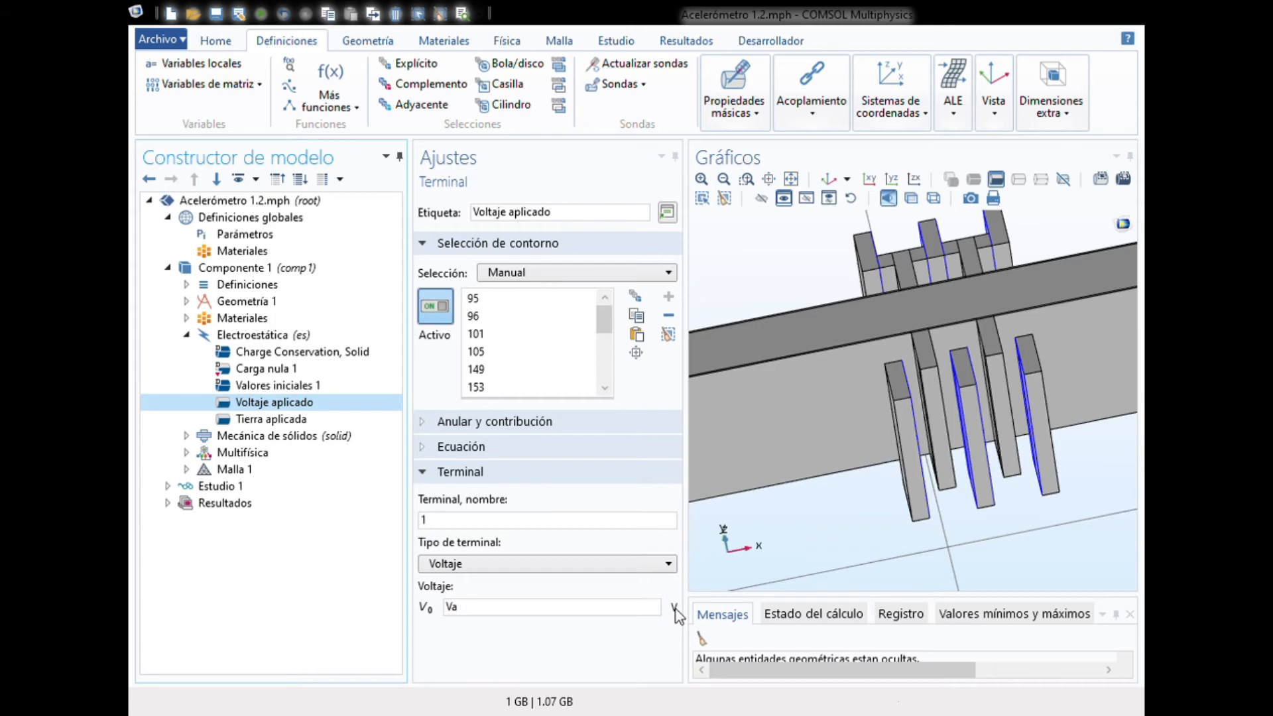
Display the Tierra aplicada boundaries and examine them on the central comb fingers from another angle.
left_click(289, 421)
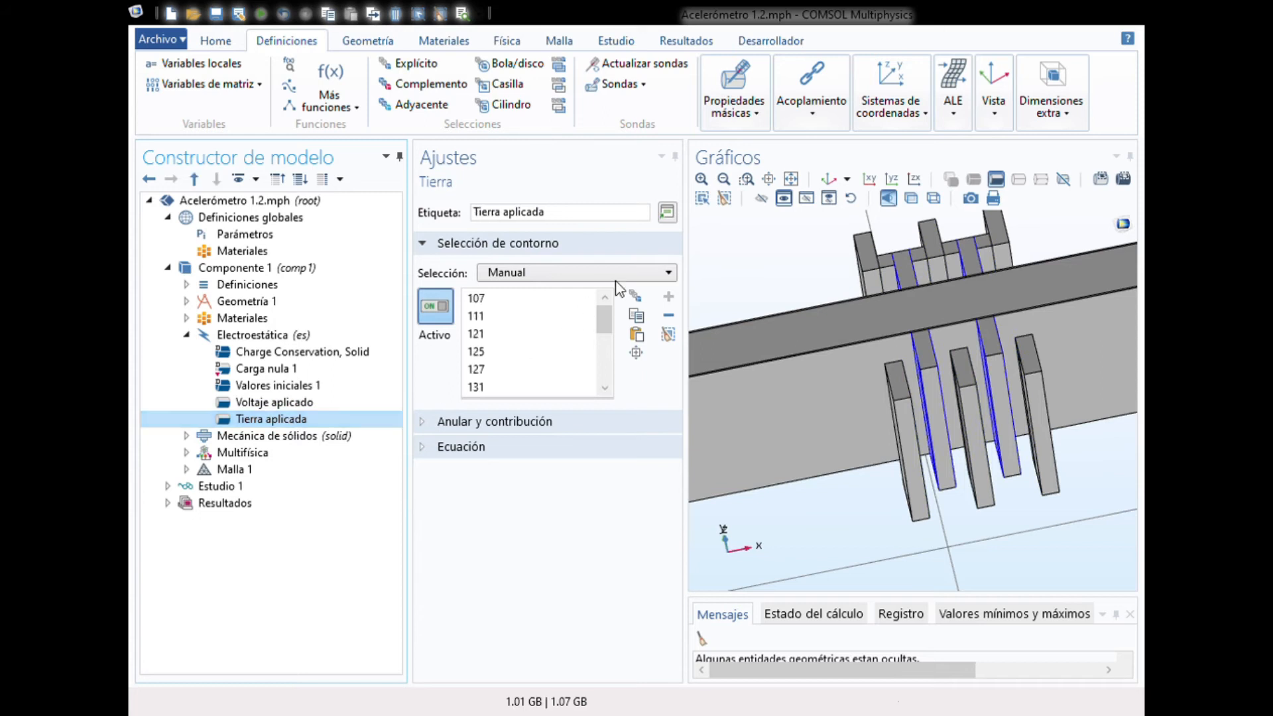
left_click_drag(747, 282, 799, 307)
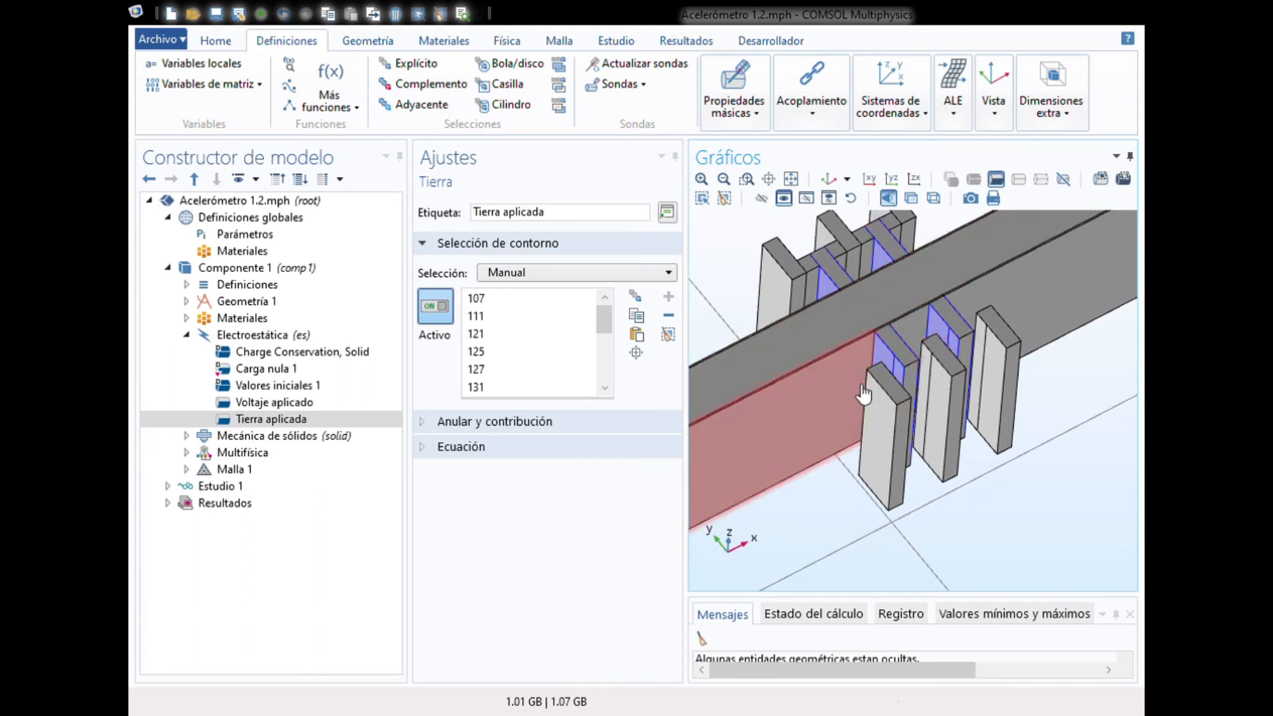
left_click_drag(734, 274, 721, 268)
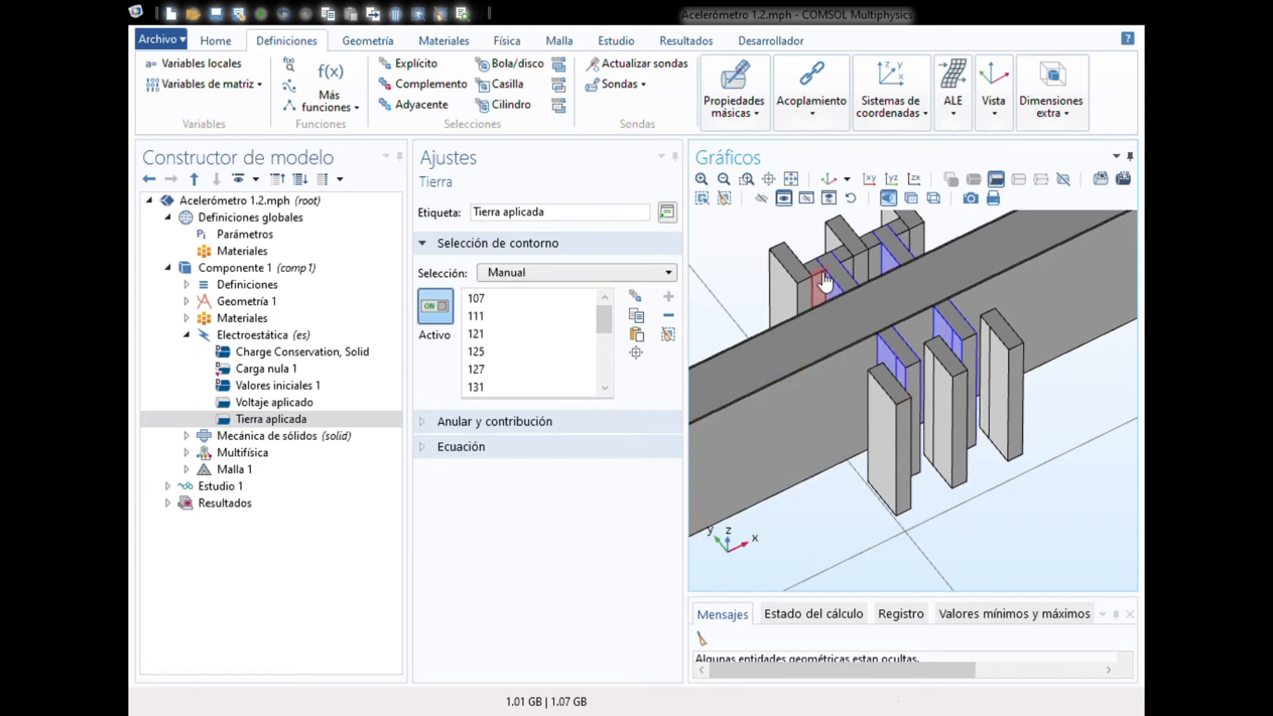
Collapse the Electroestática interface, expand Mecánica de sólidos, and review its general settings and domain selection list.
left_click(279, 338)
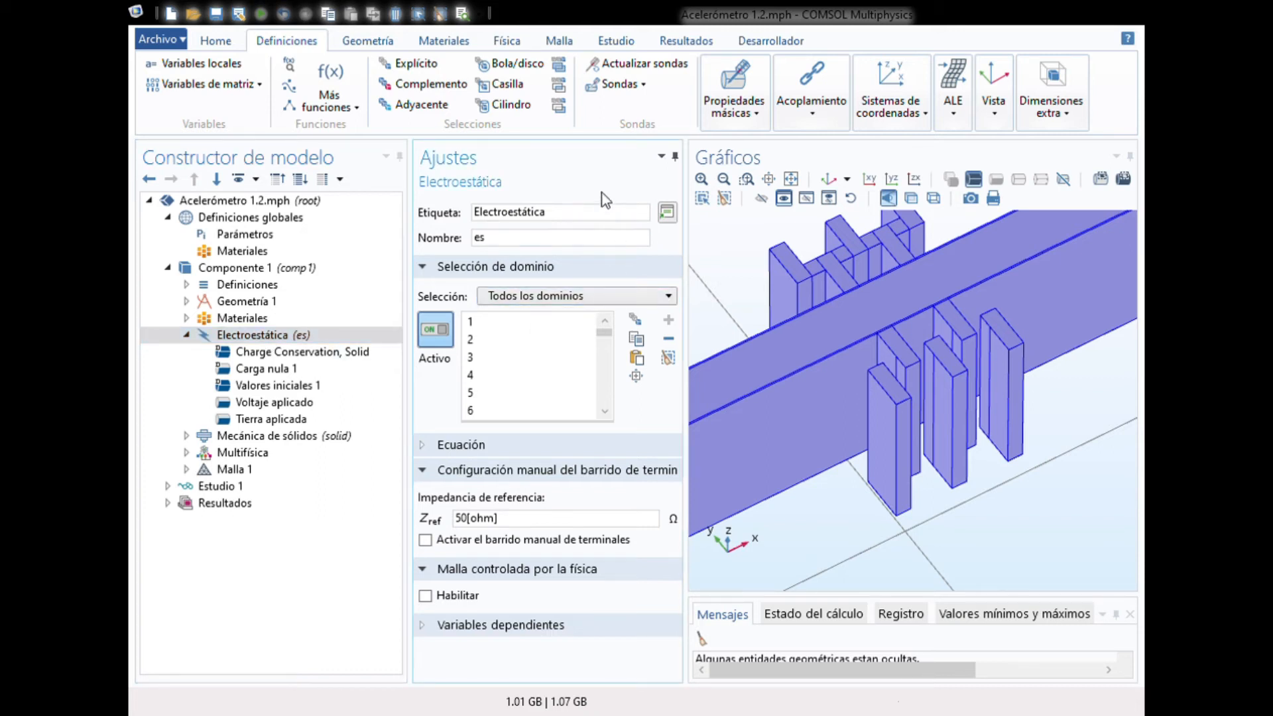
left_click(188, 337)
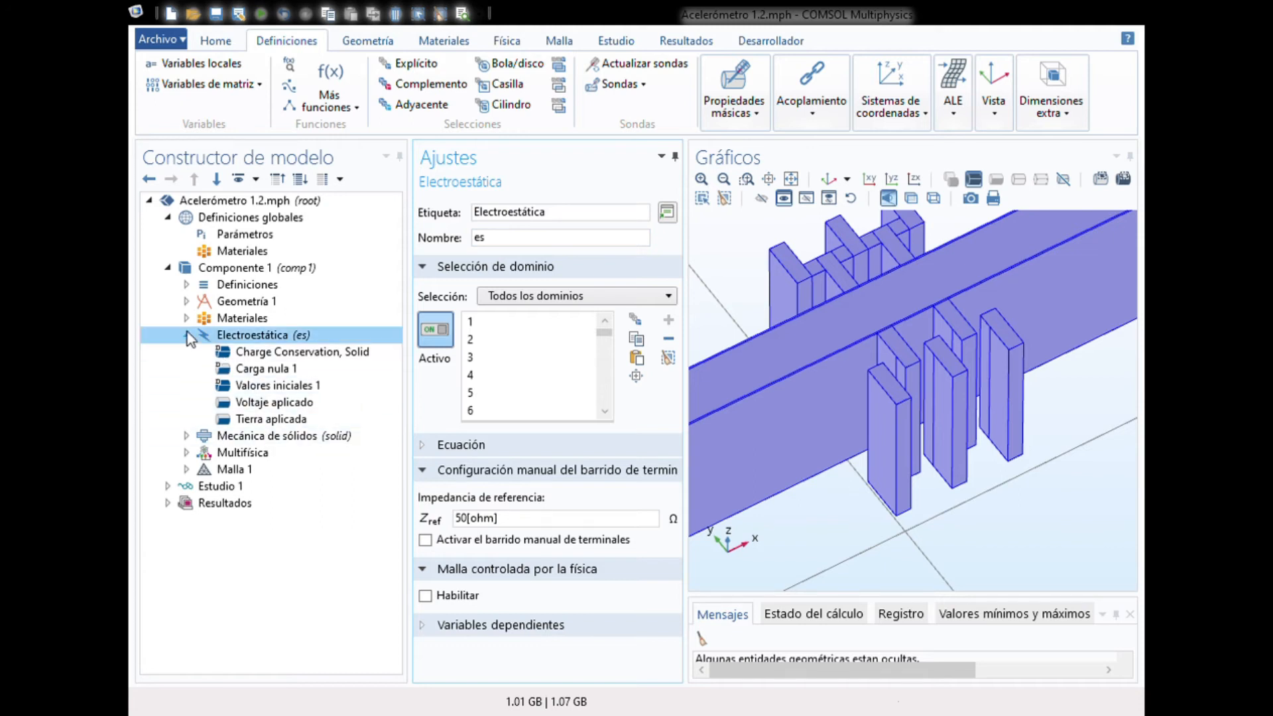
left_click(187, 335)
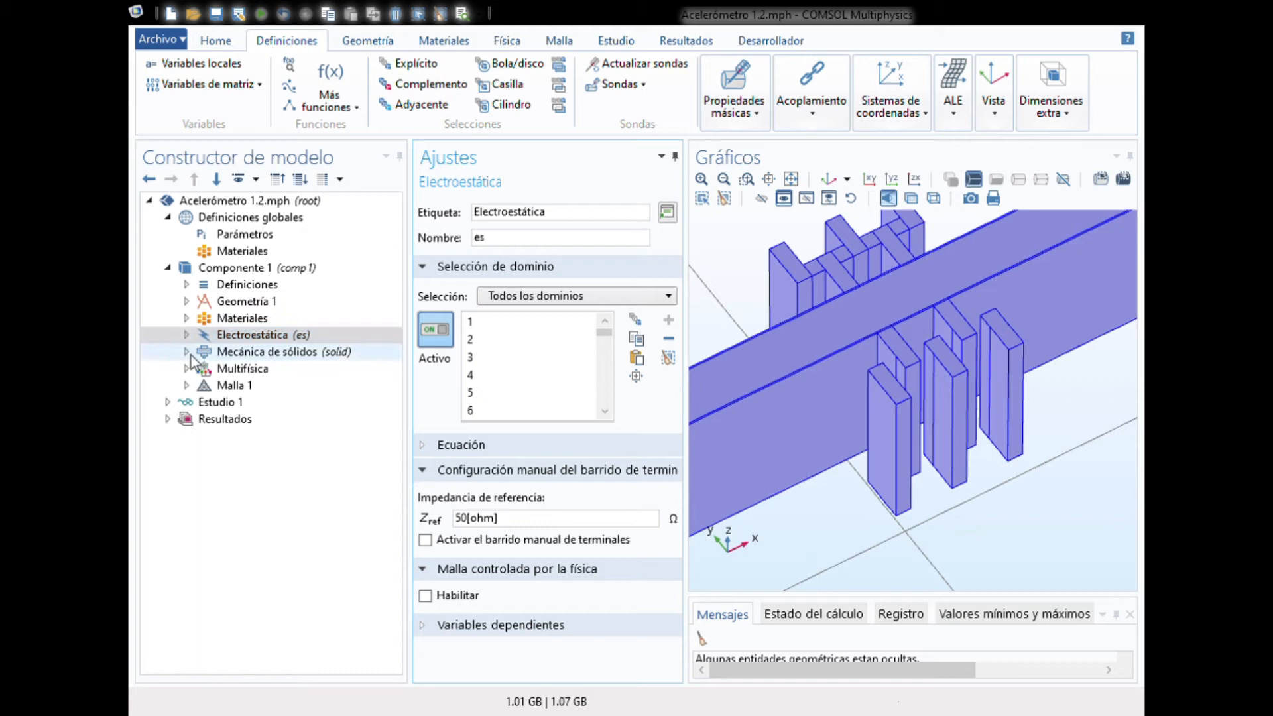
left_click(187, 352)
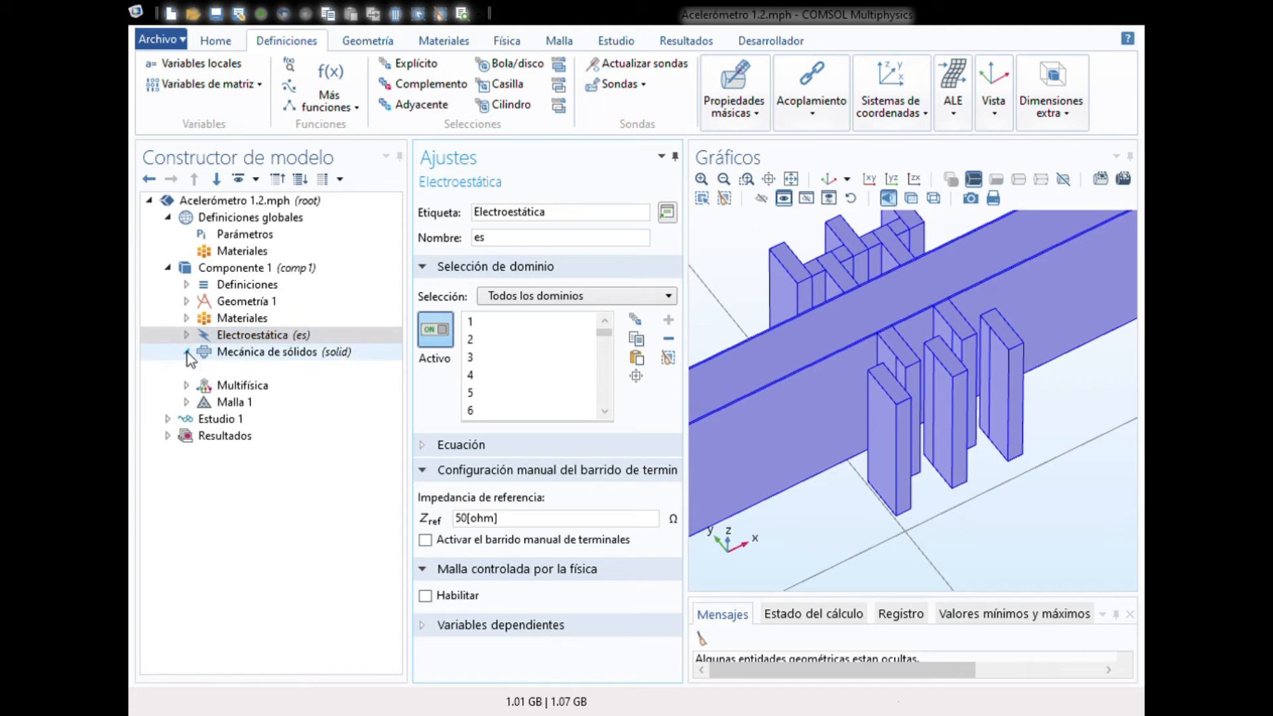
left_click(249, 352)
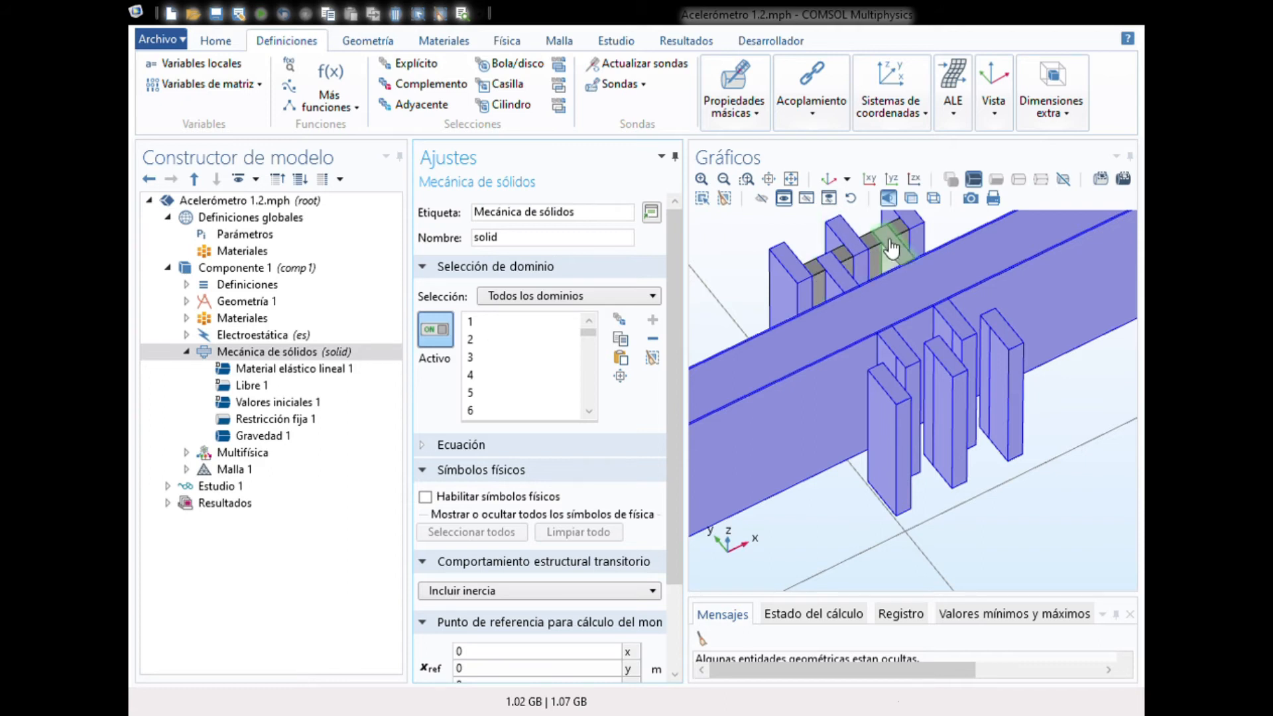
left_click_drag(588, 337, 590, 362)
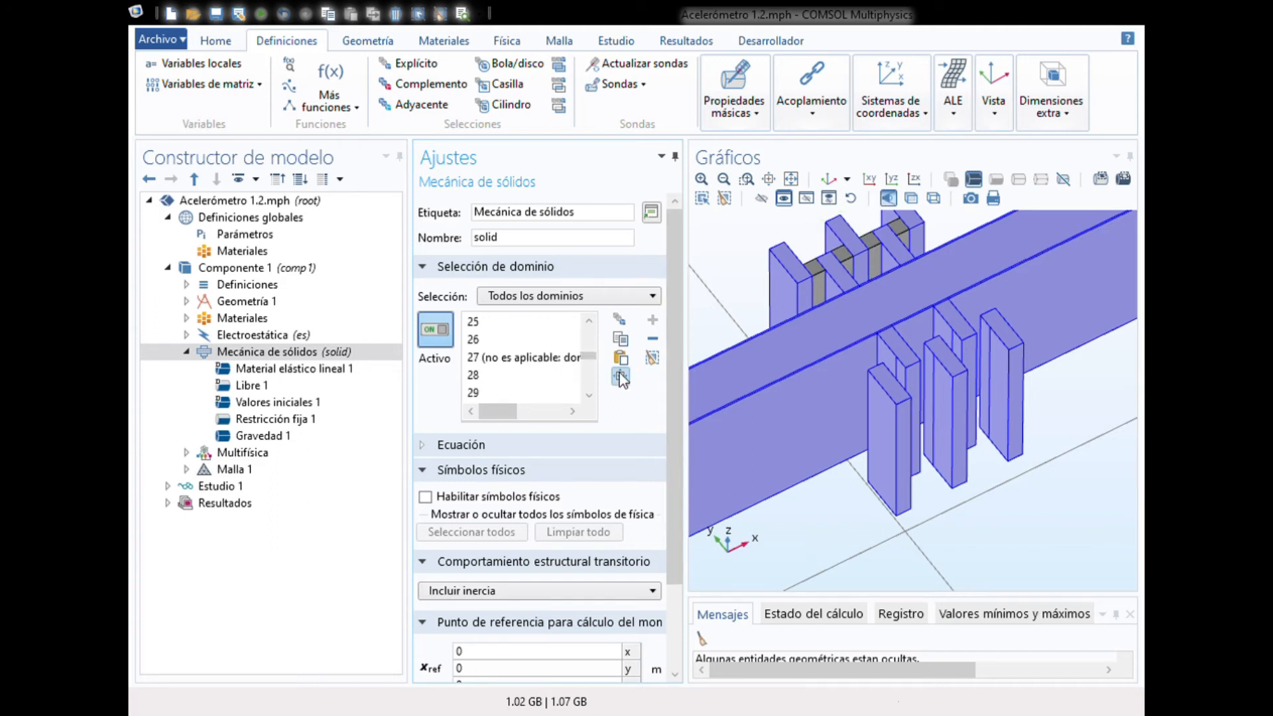
left_click_drag(594, 364, 596, 335)
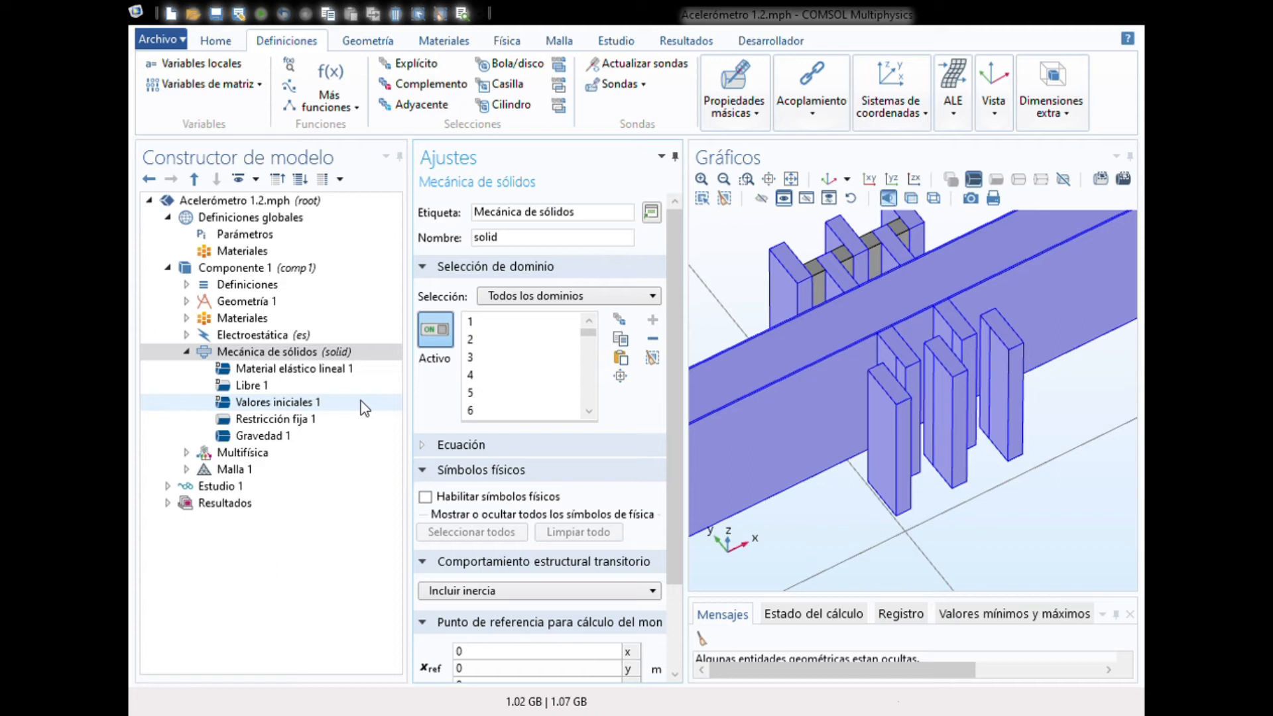
left_click(289, 355)
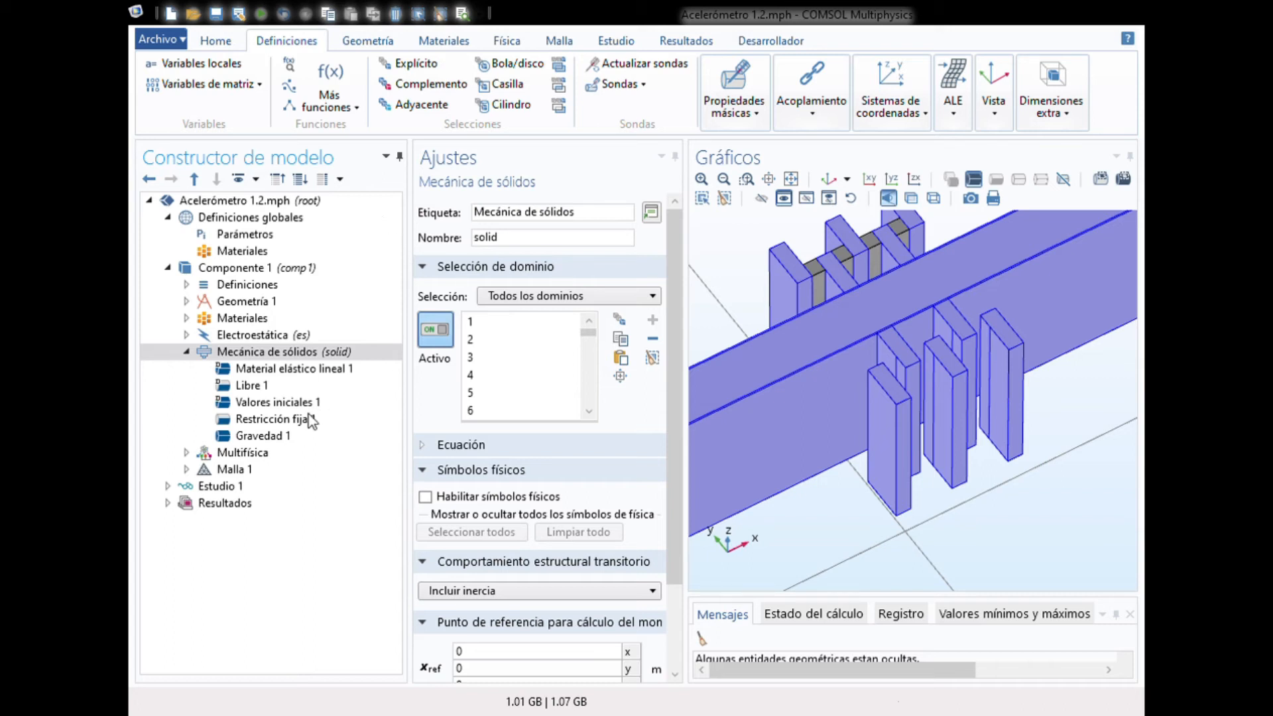
Display the Restricción fija 1 boundaries, switching their selection on and back off.
left_click(266, 420)
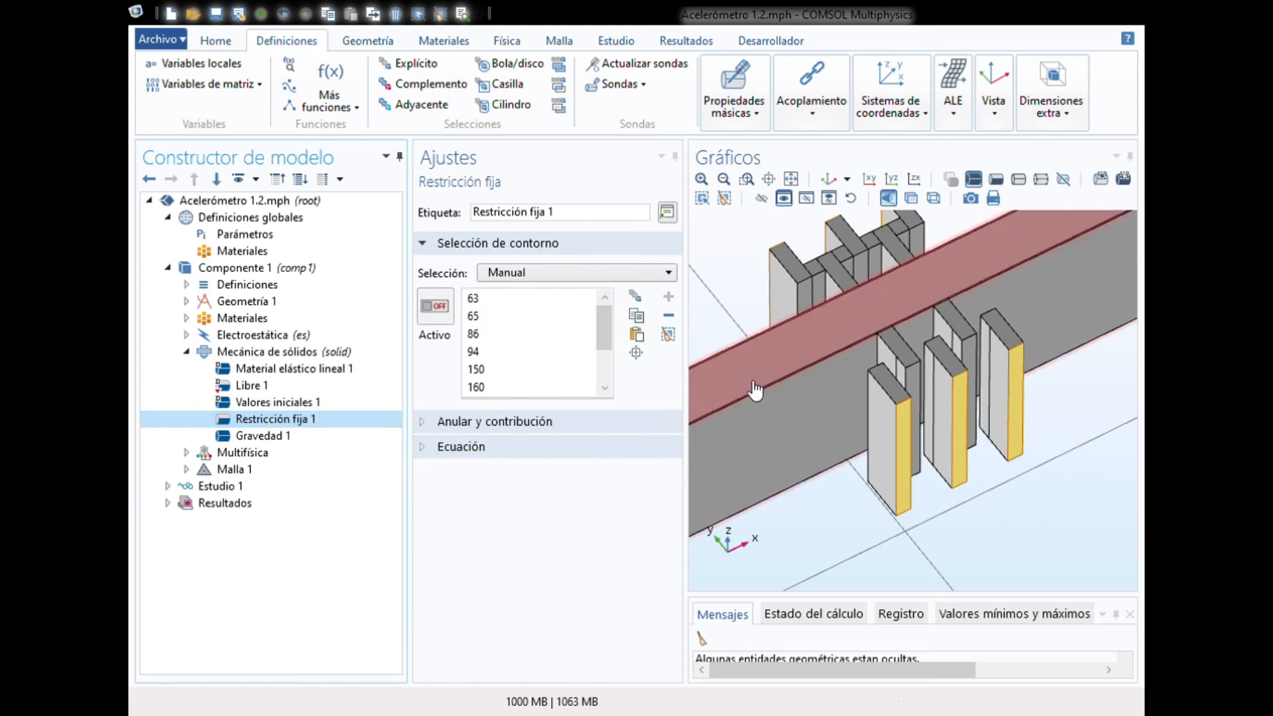
left_click(445, 311)
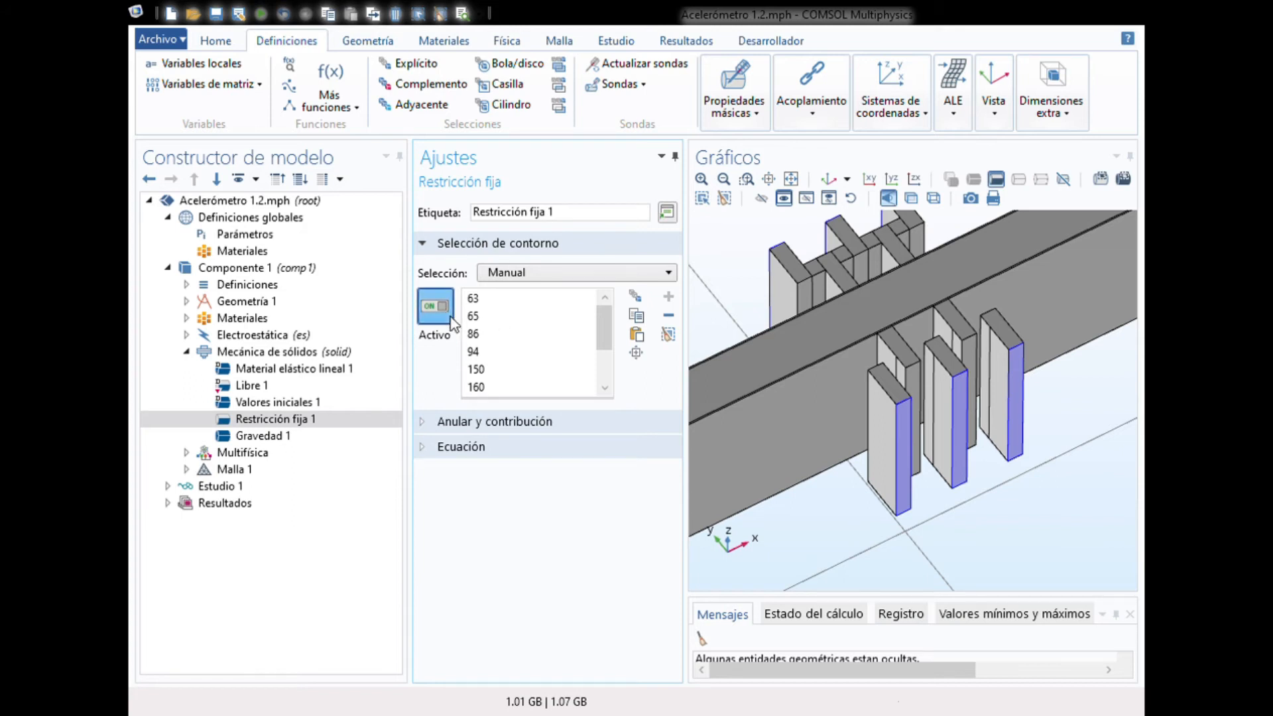
left_click(435, 306)
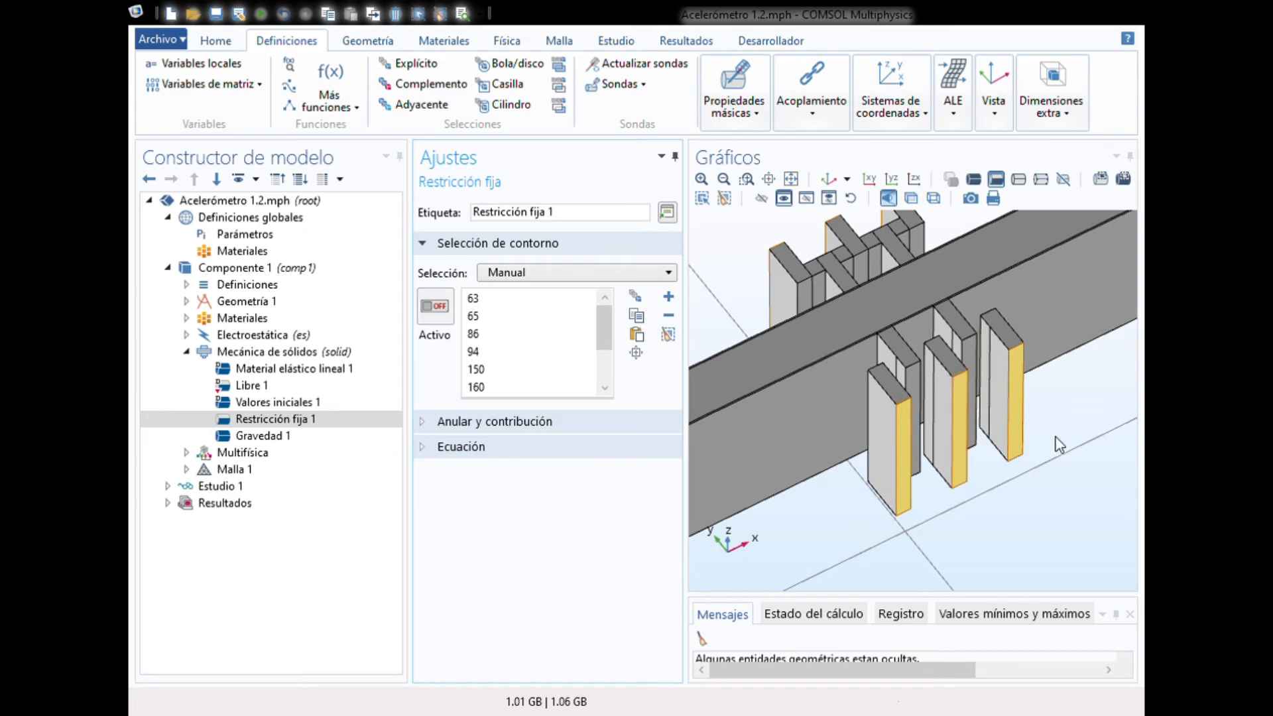
Examine the Restricción fija 1 boundaries across the whole accelerometer and close up on one support beam end.
left_click(827, 181)
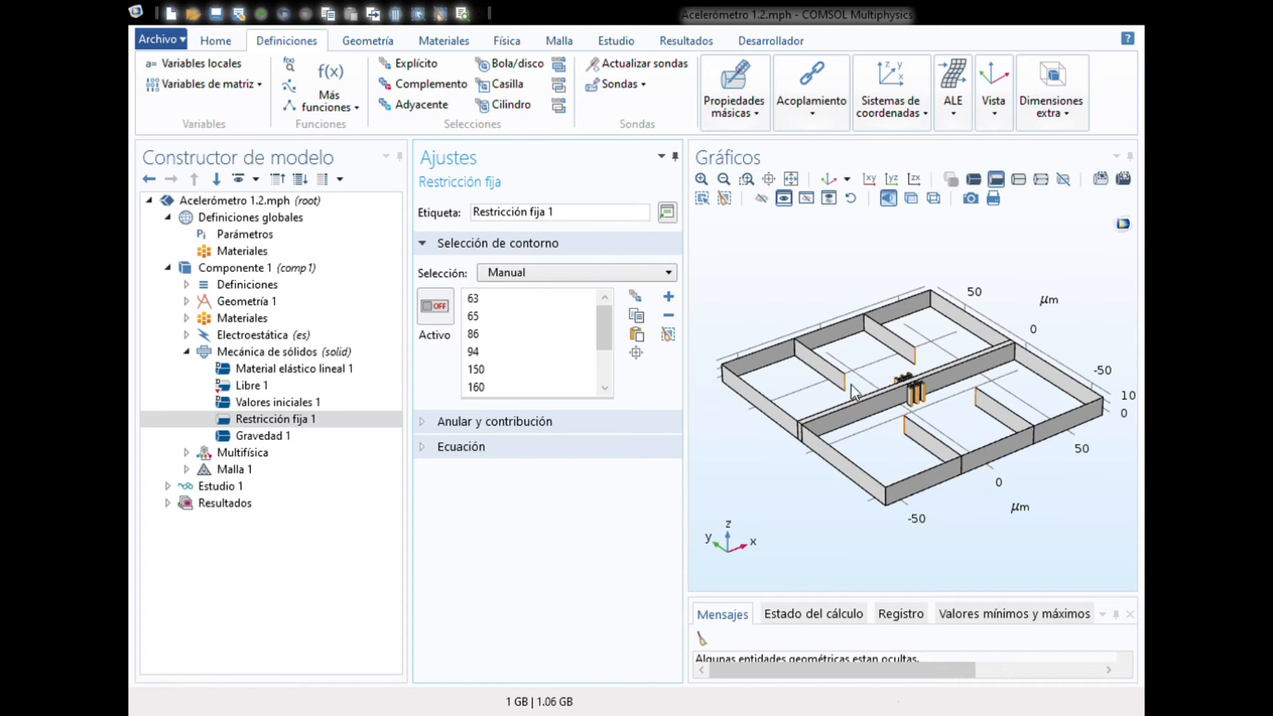
left_click(746, 179)
left_click_drag(835, 369, 860, 407)
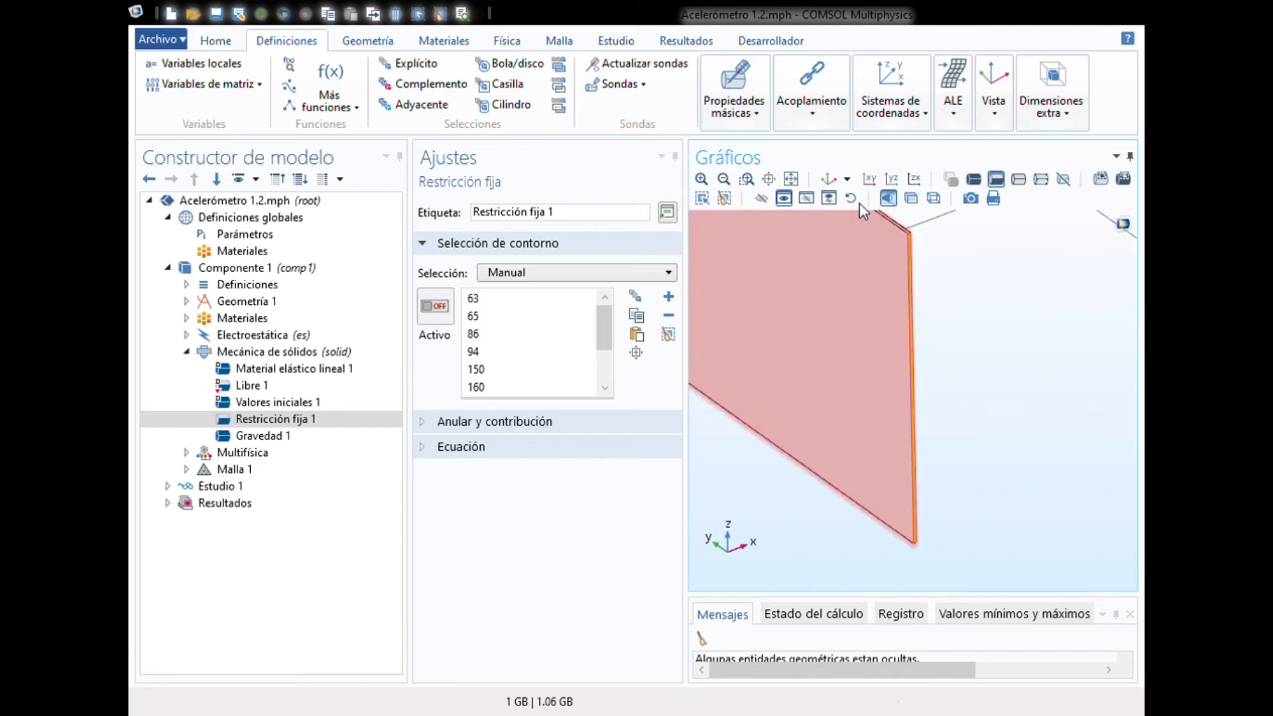
left_click(829, 179)
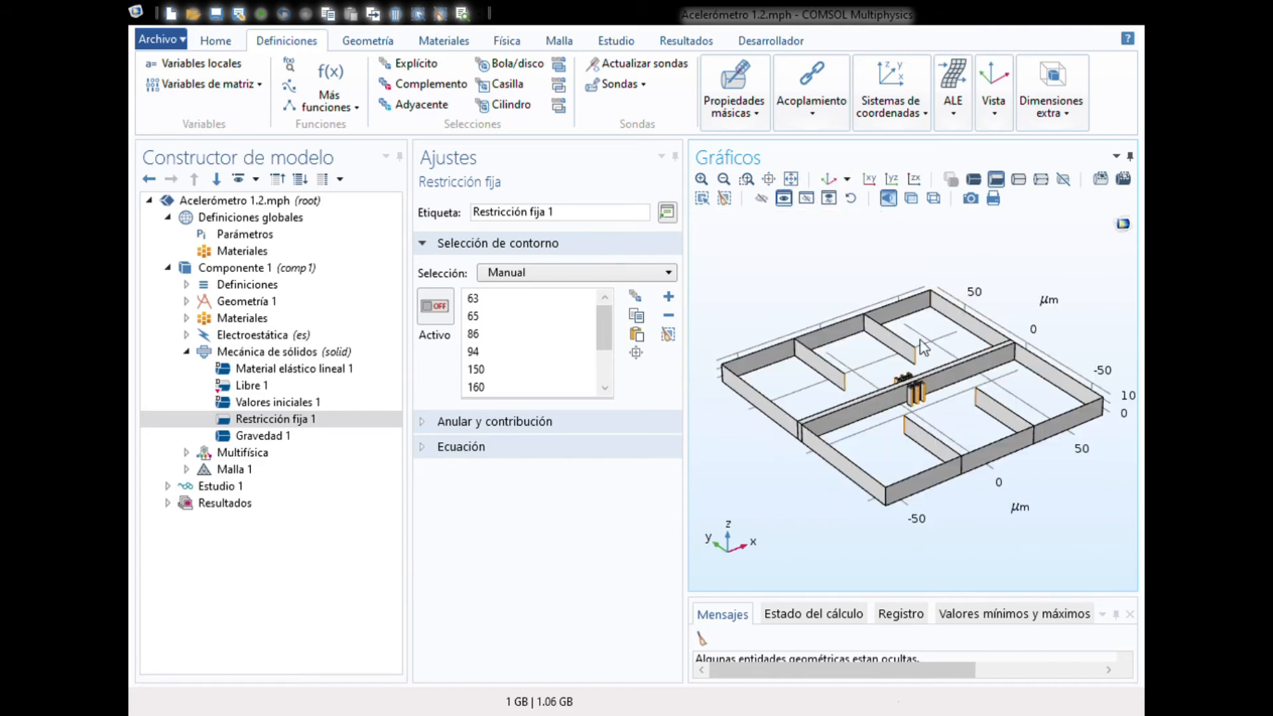
left_click_drag(934, 340, 971, 393)
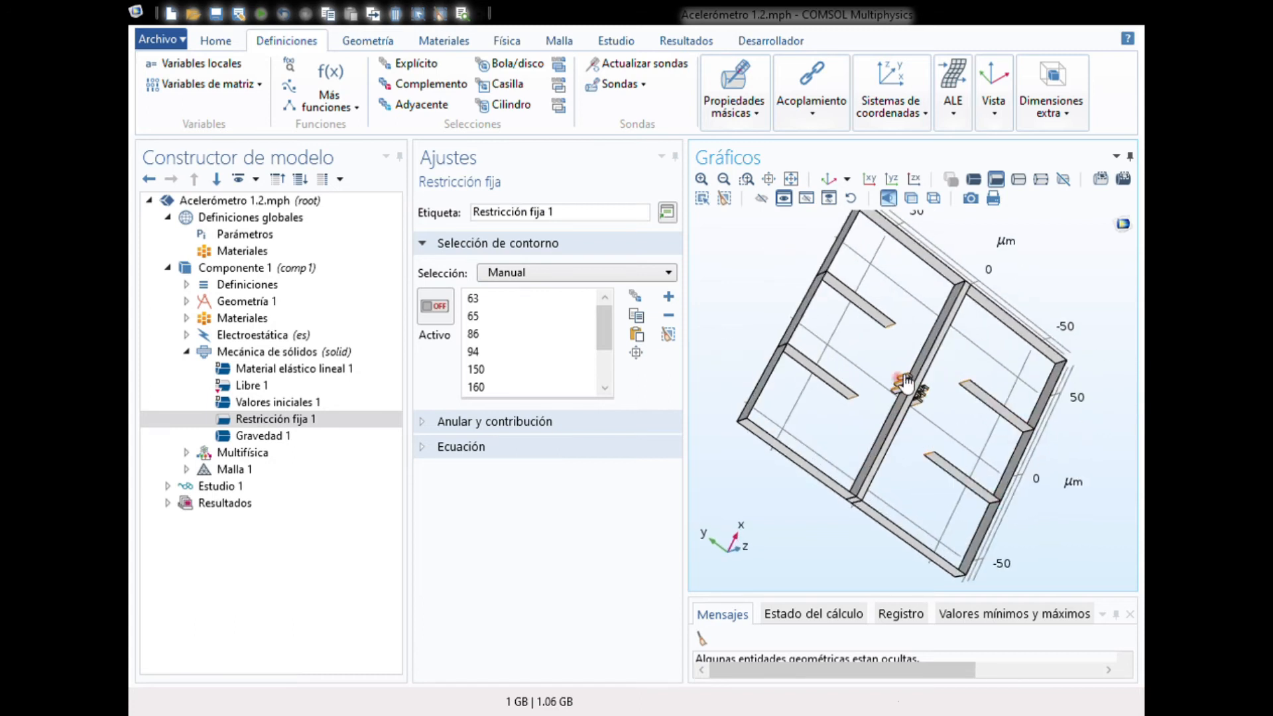
left_click(829, 179)
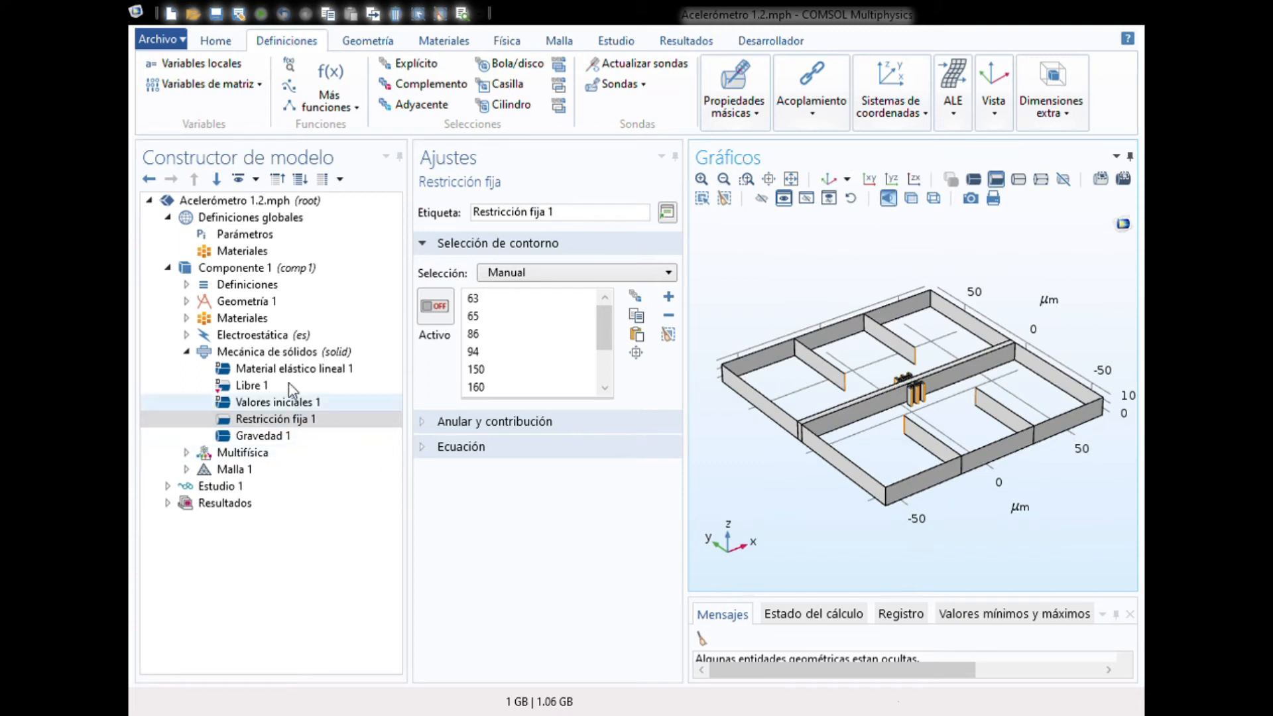
Display the Gravedad 1 settings, examine its domains around the comb fingers, and widen the settings area.
left_click(268, 352)
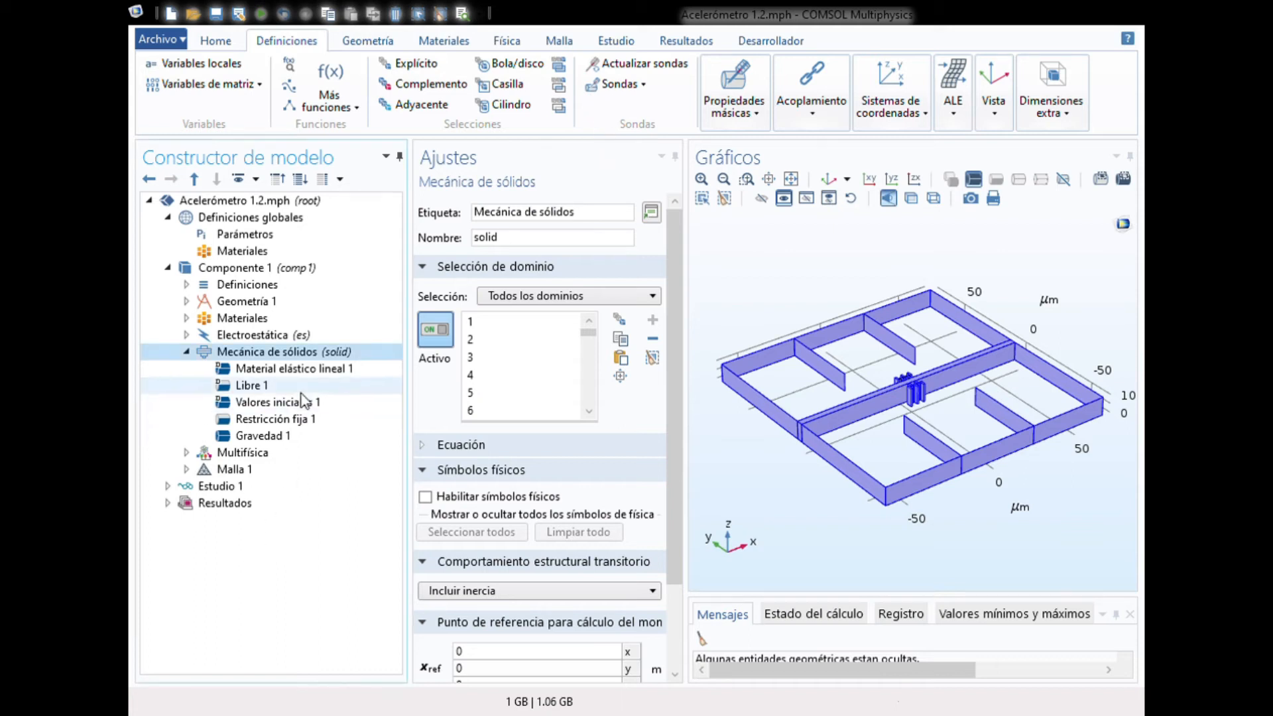
left_click(266, 452)
left_click(281, 435)
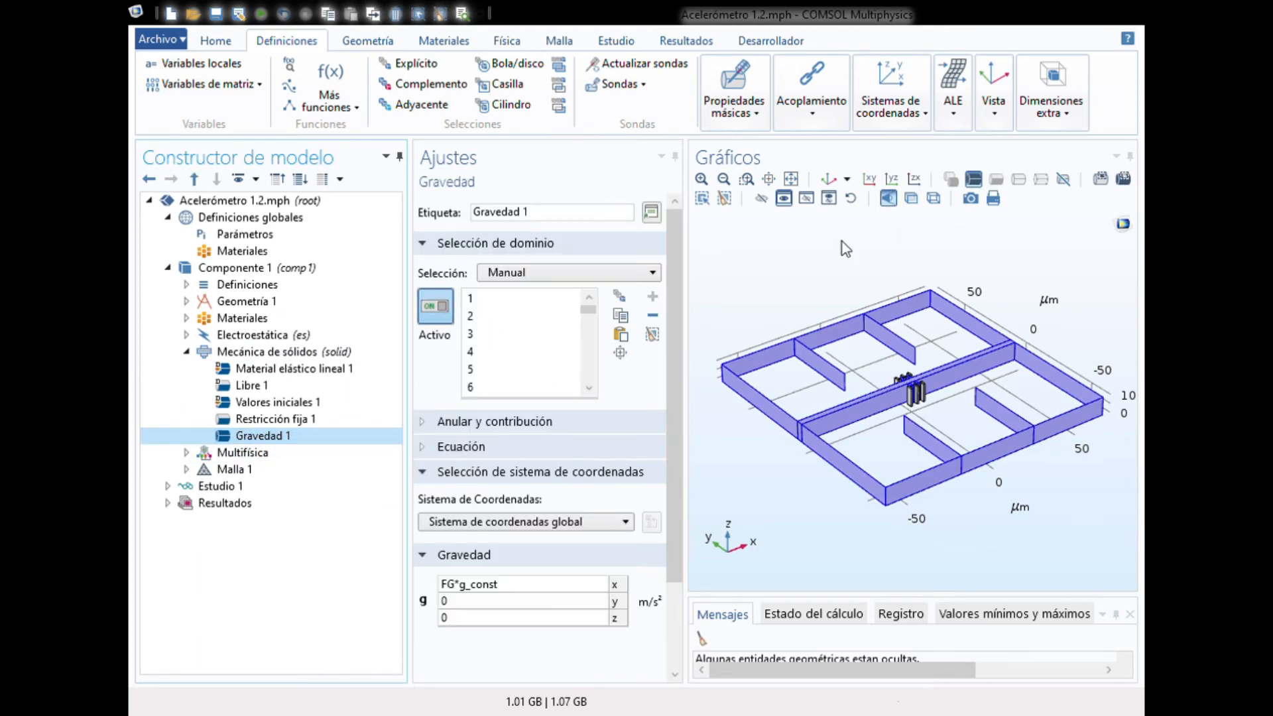
left_click(747, 178)
left_click_drag(892, 377, 947, 423)
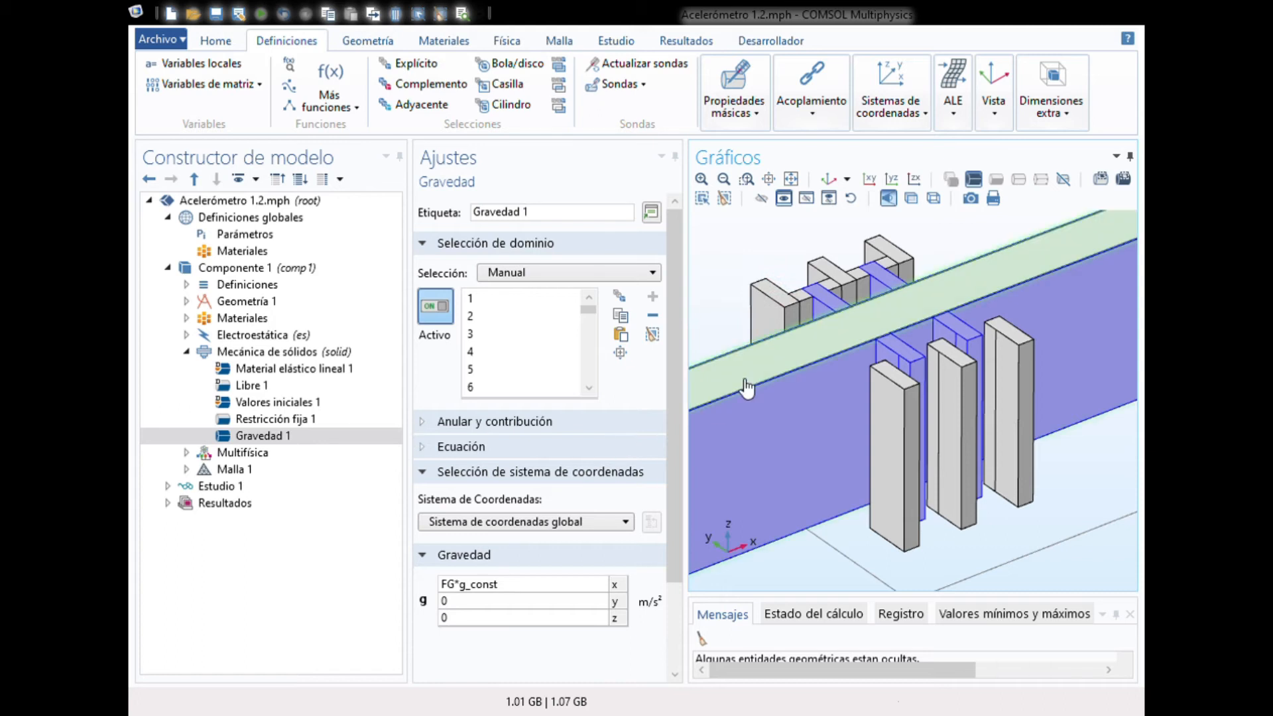
left_click_drag(698, 333, 829, 327)
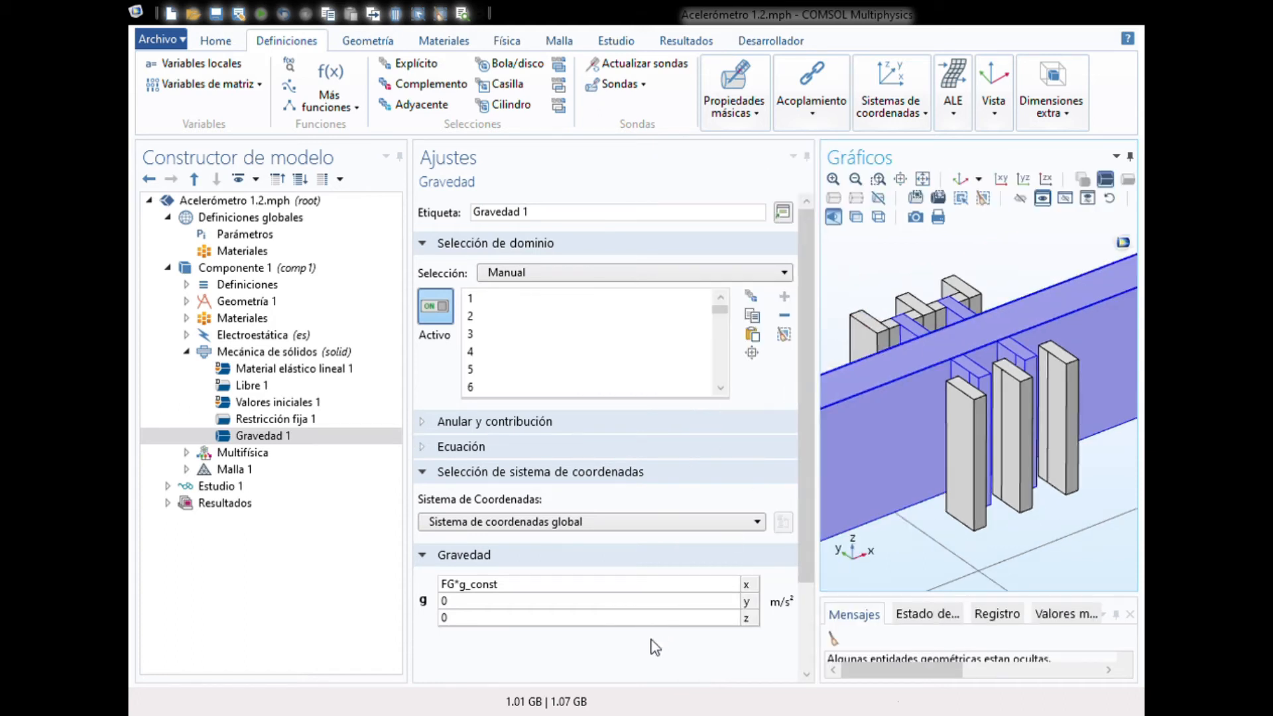
Check the FG parameter used in Gravedad 1's x component in the global parameters, and return to review the gravity components.
left_click(519, 589)
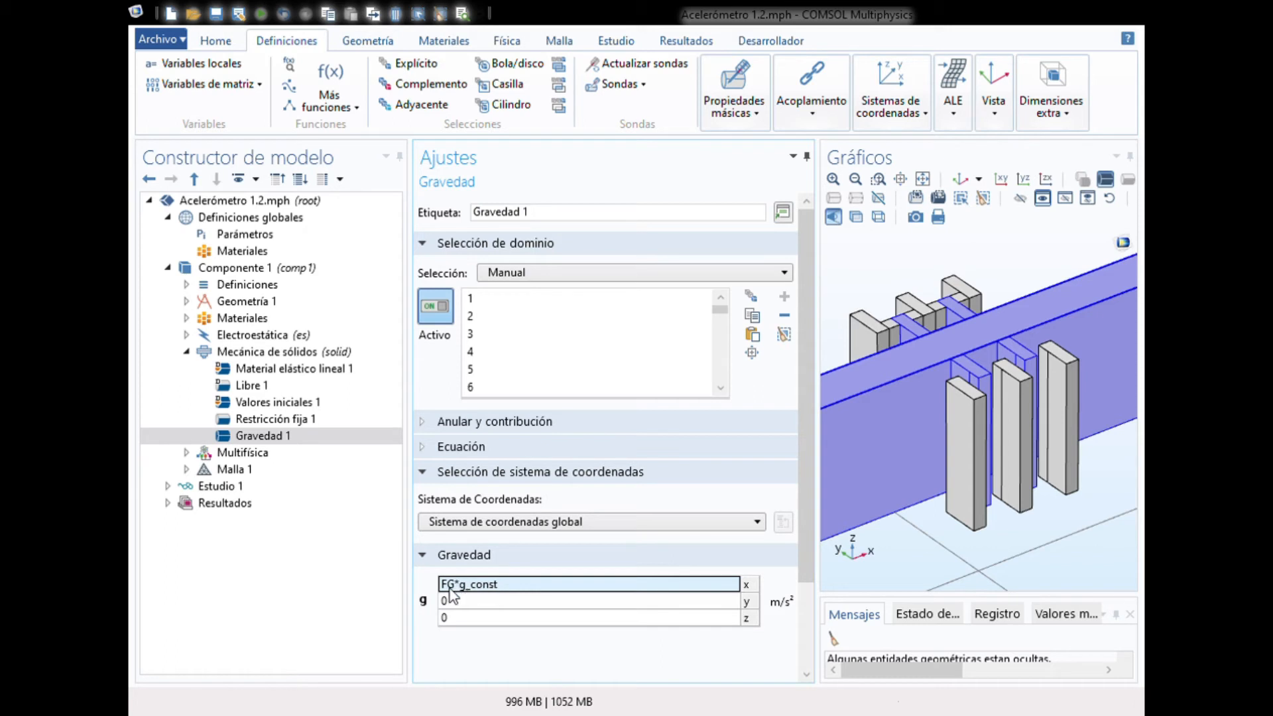
left_click(241, 233)
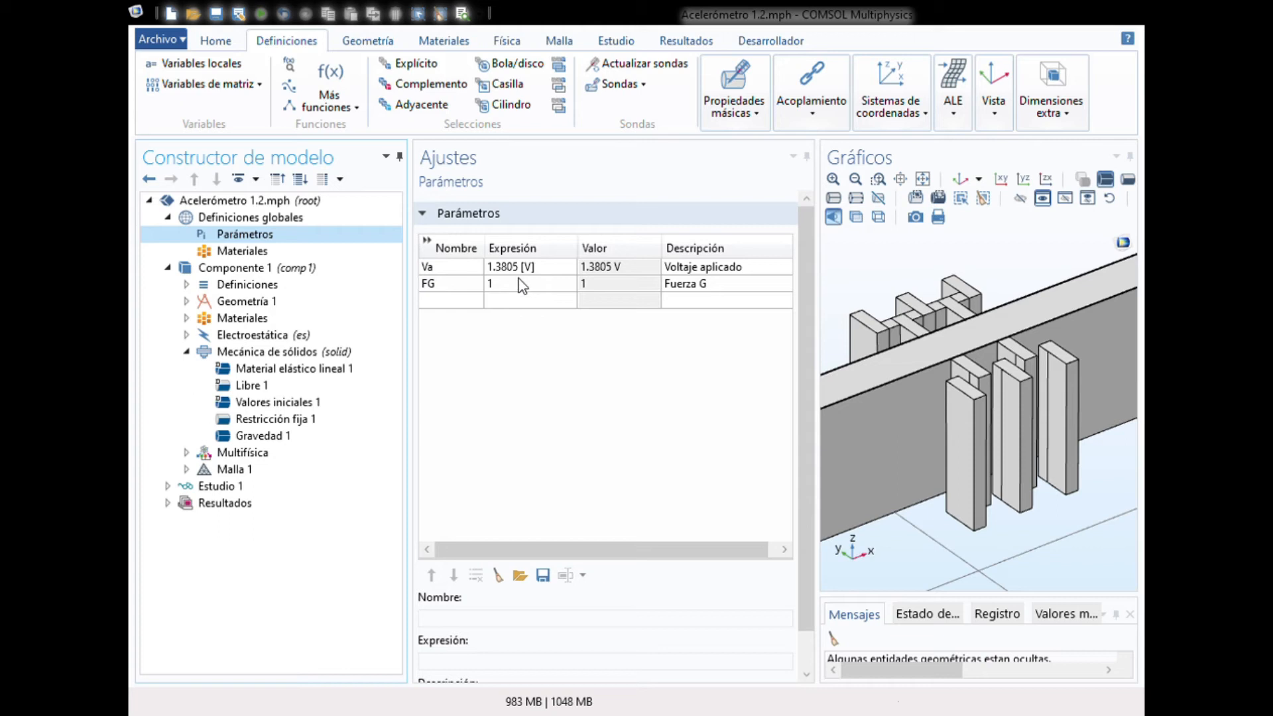
left_click(287, 437)
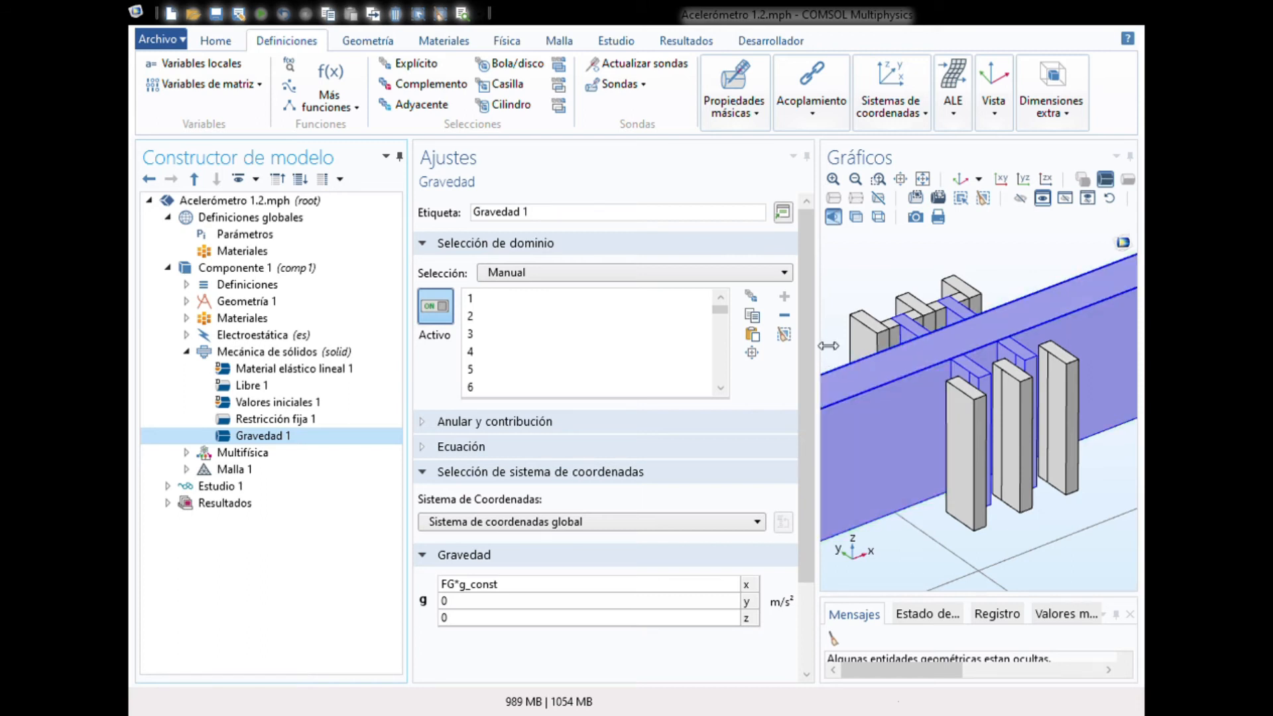
left_click_drag(810, 344, 686, 362)
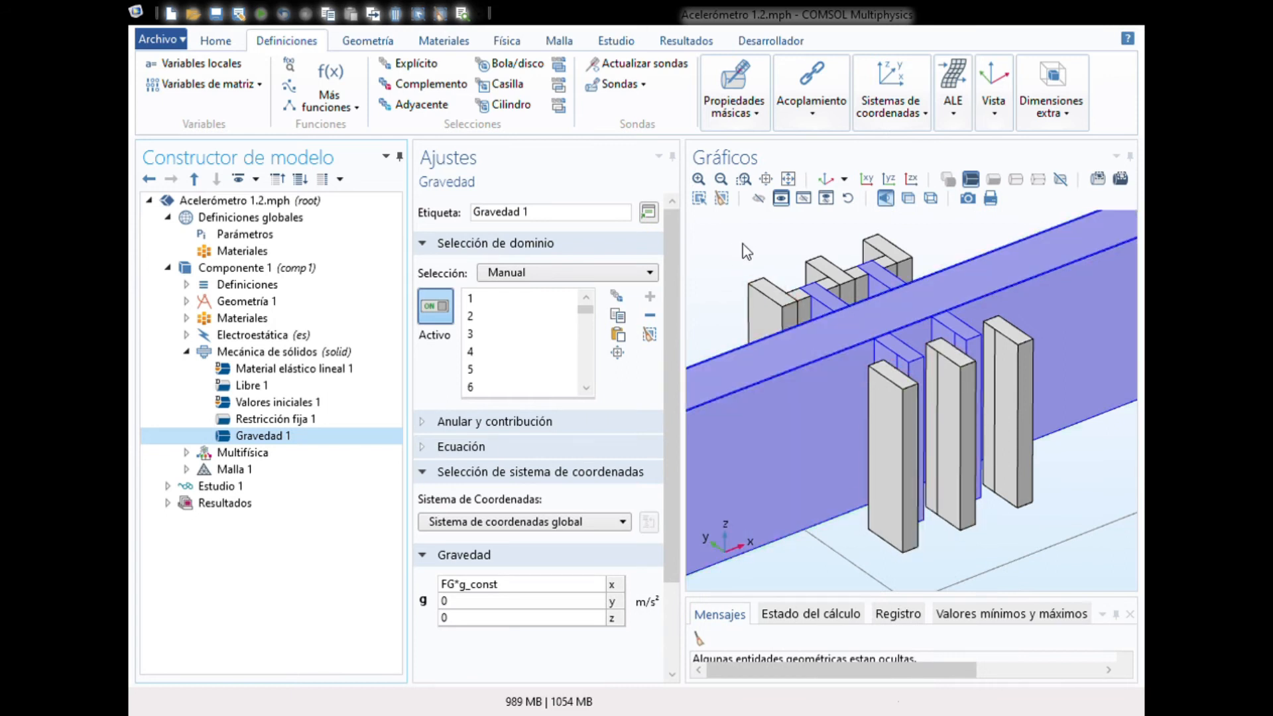
left_click(566, 601)
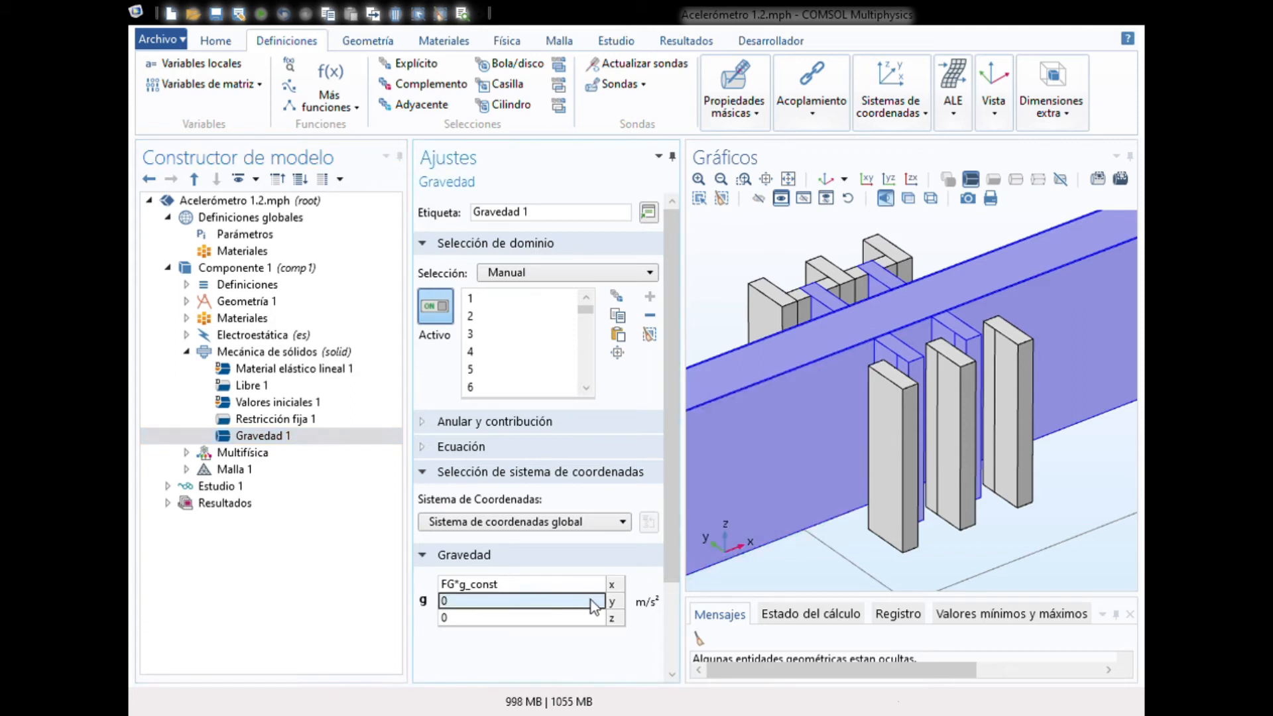
left_click(811, 581)
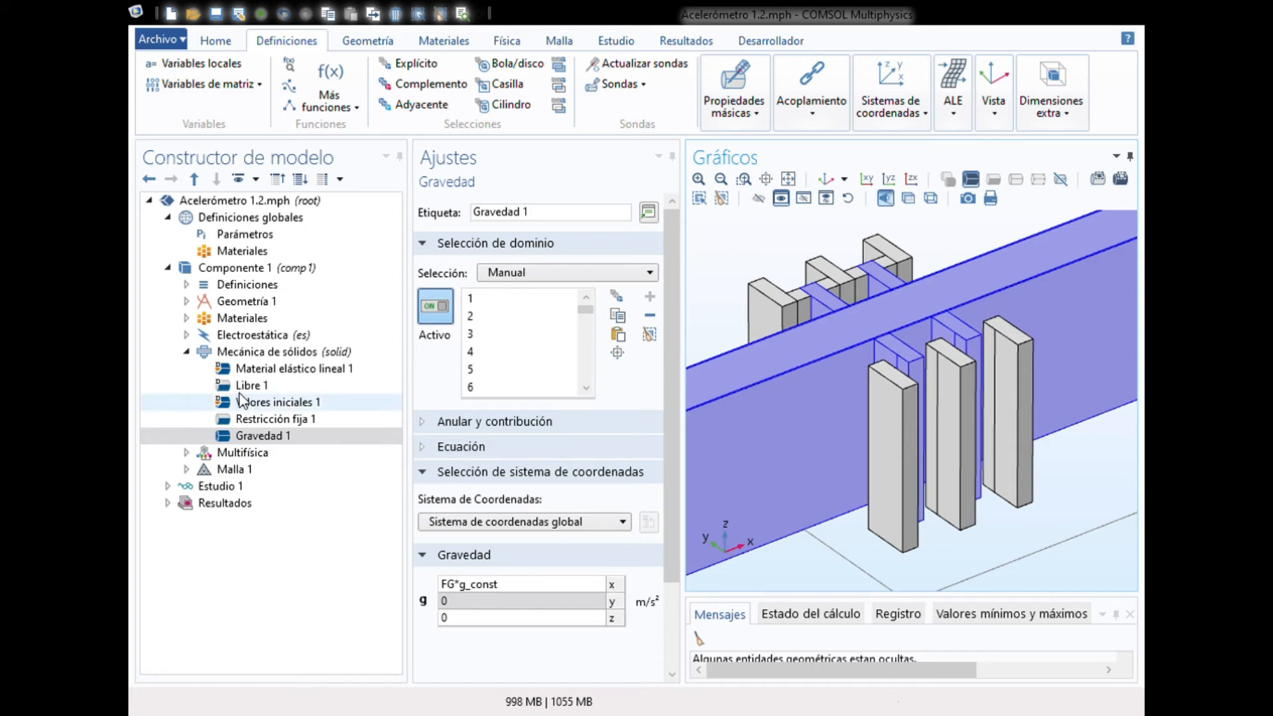
Check the coupling listed under Multifísica and locate the command for adding a multiphysics coupling among the physics commands.
left_click(187, 353)
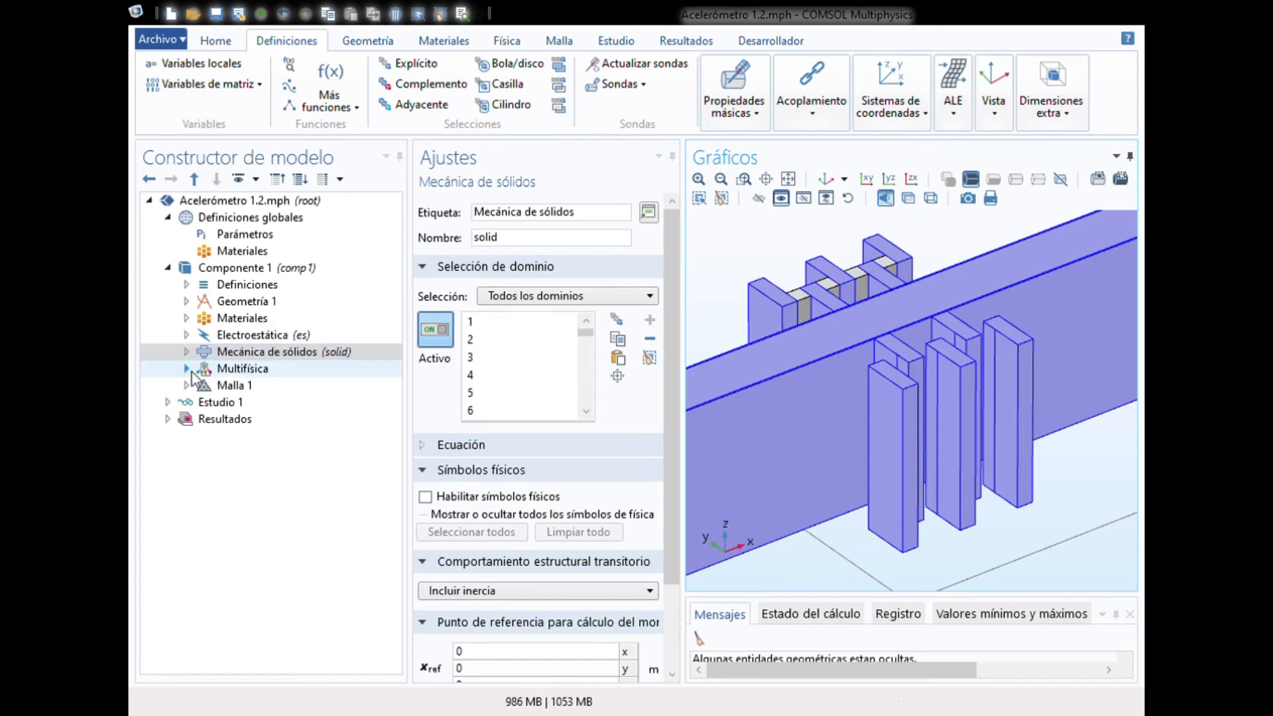
left_click(187, 369)
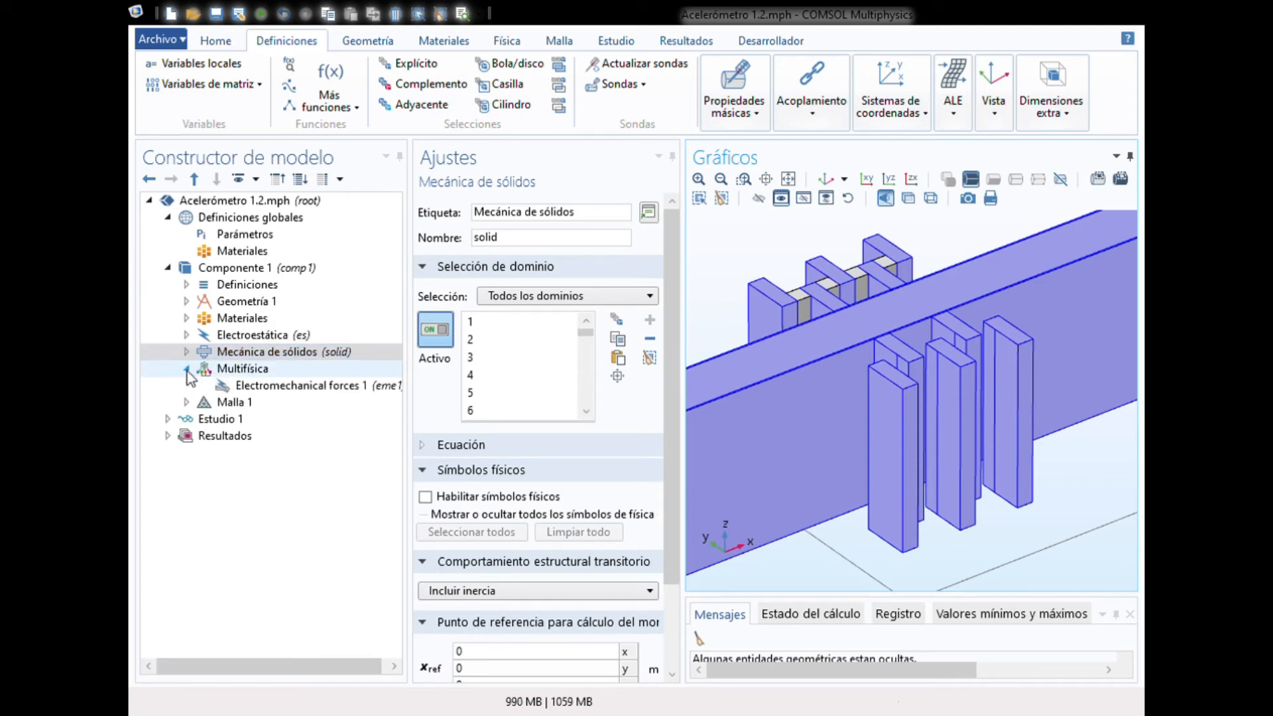
left_click(187, 369)
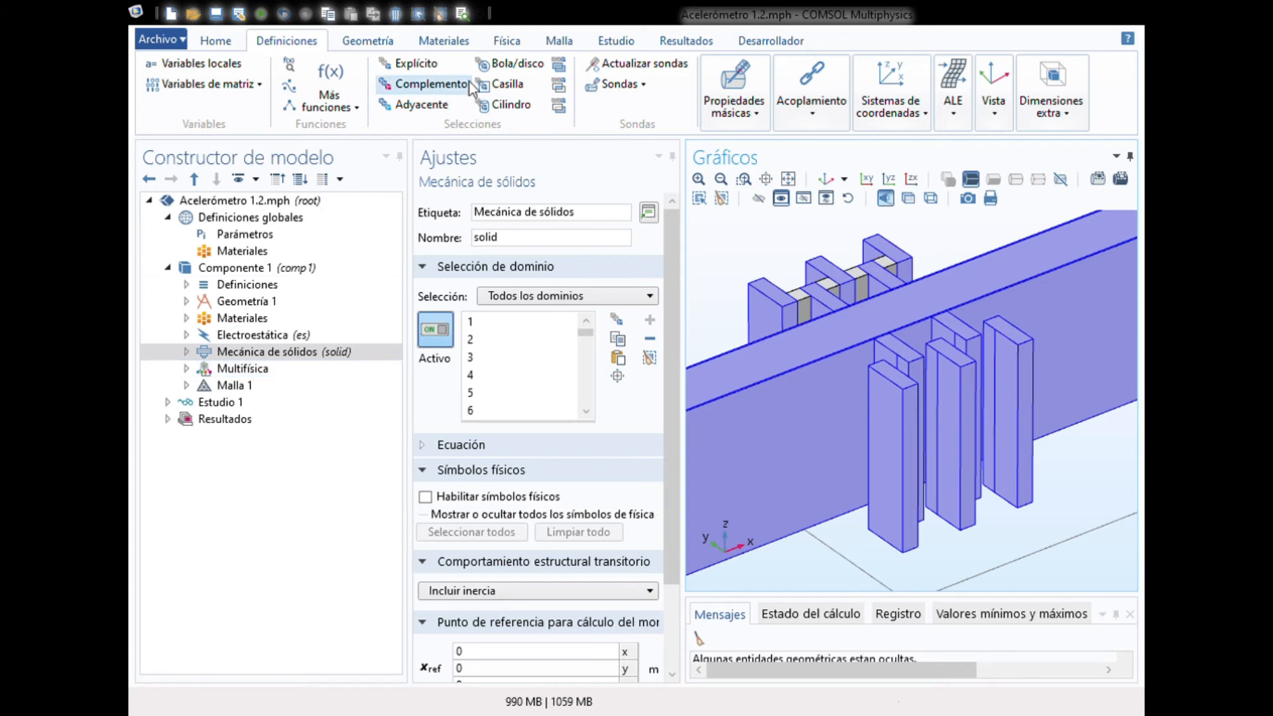
left_click(506, 42)
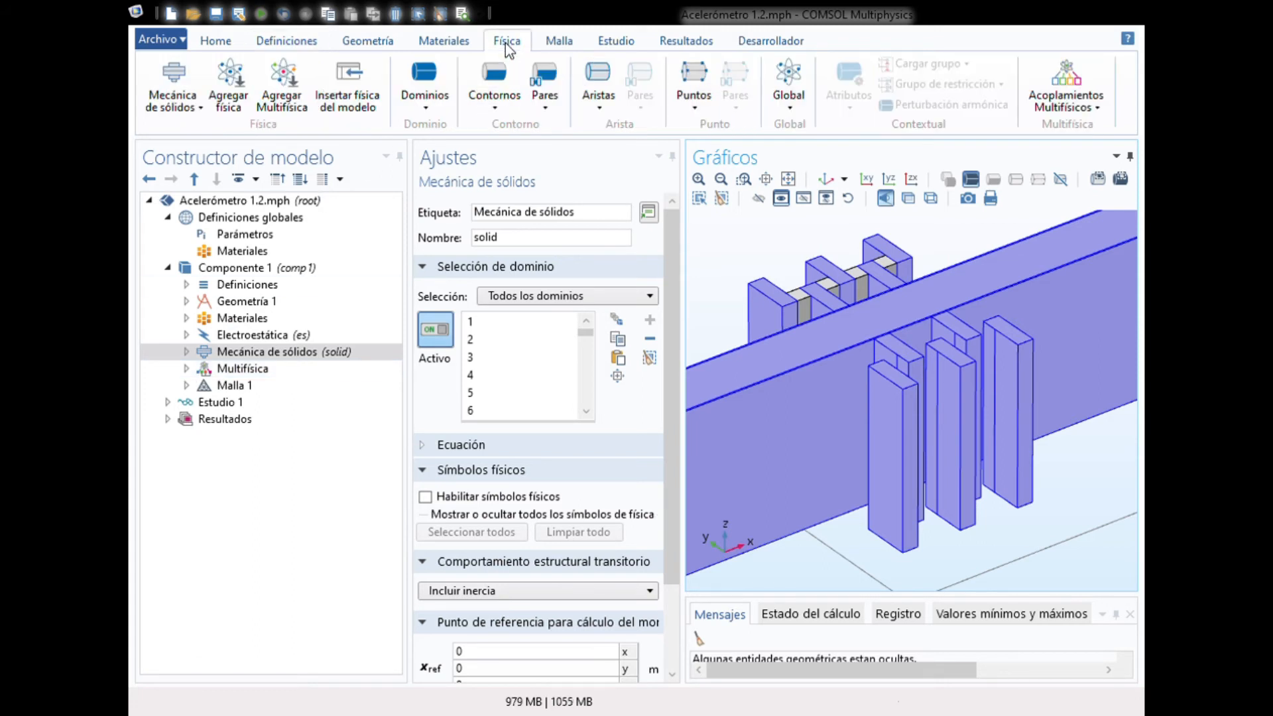
left_click(287, 111)
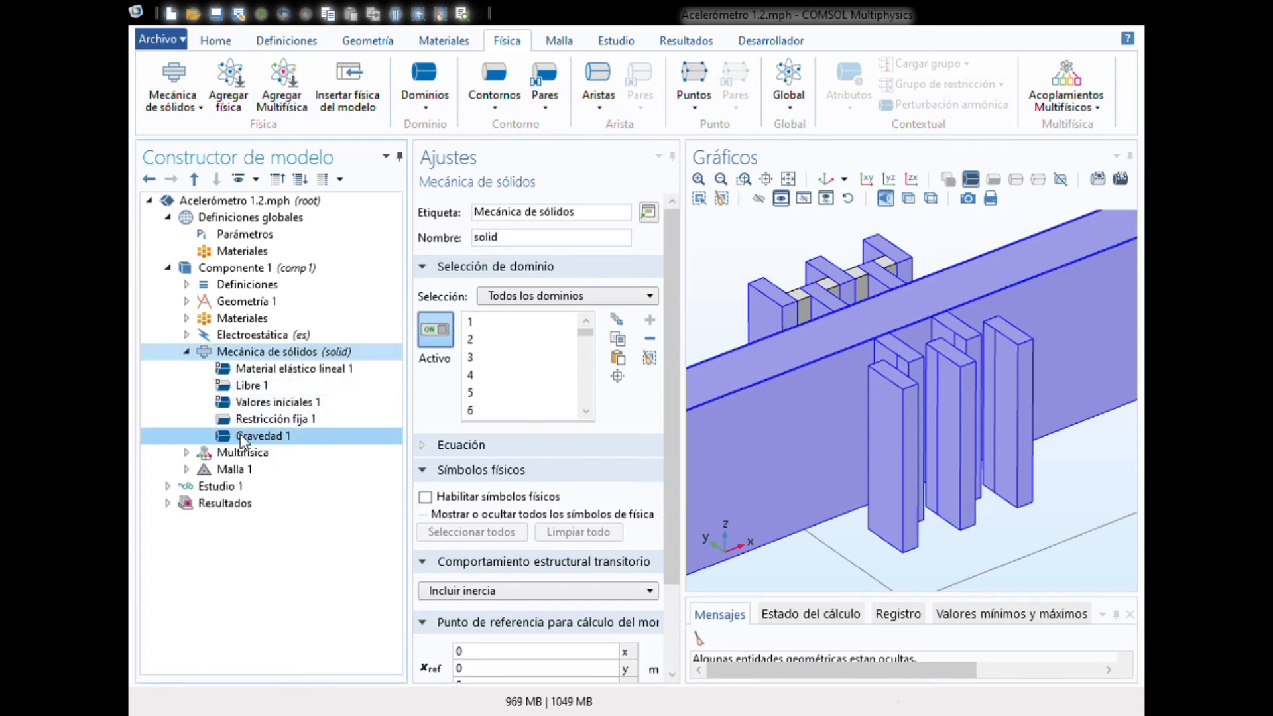
Review the Electromechanical forces 1 domains and coupled interfaces, and collapse the Multifísica and Mecánica de sólidos branches.
left_click(239, 453)
left_click(186, 452)
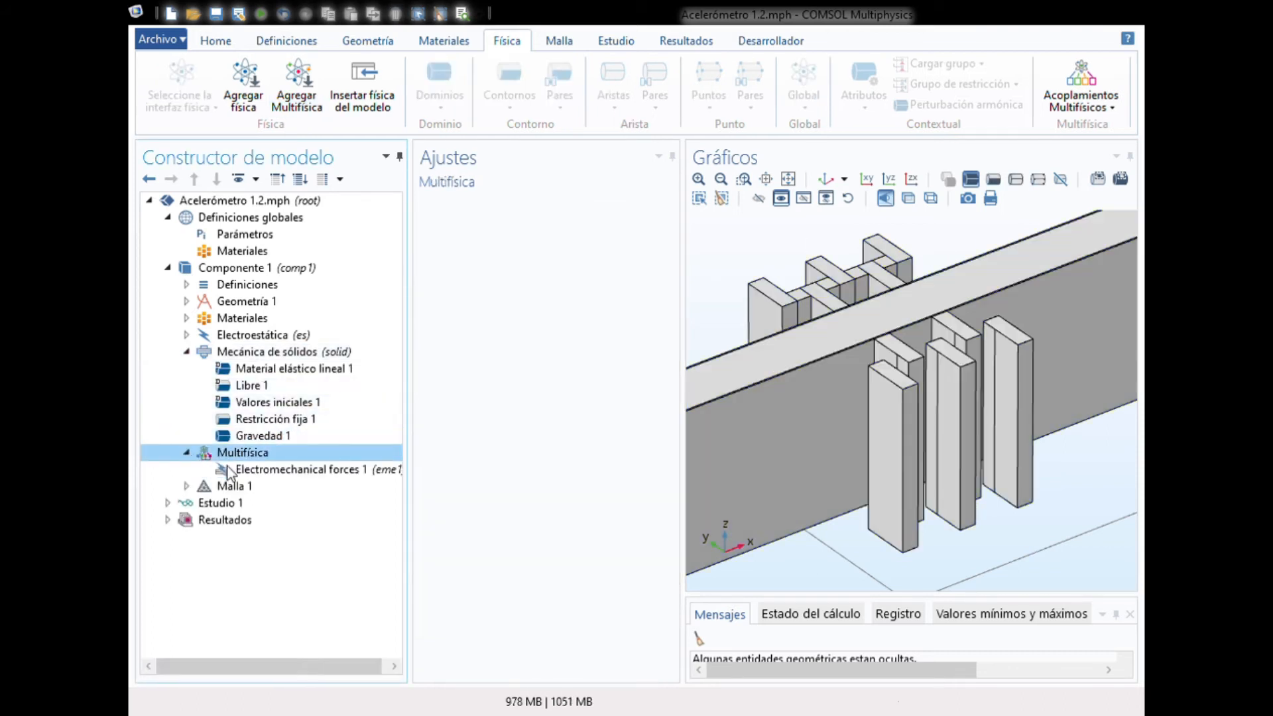
left_click(268, 472)
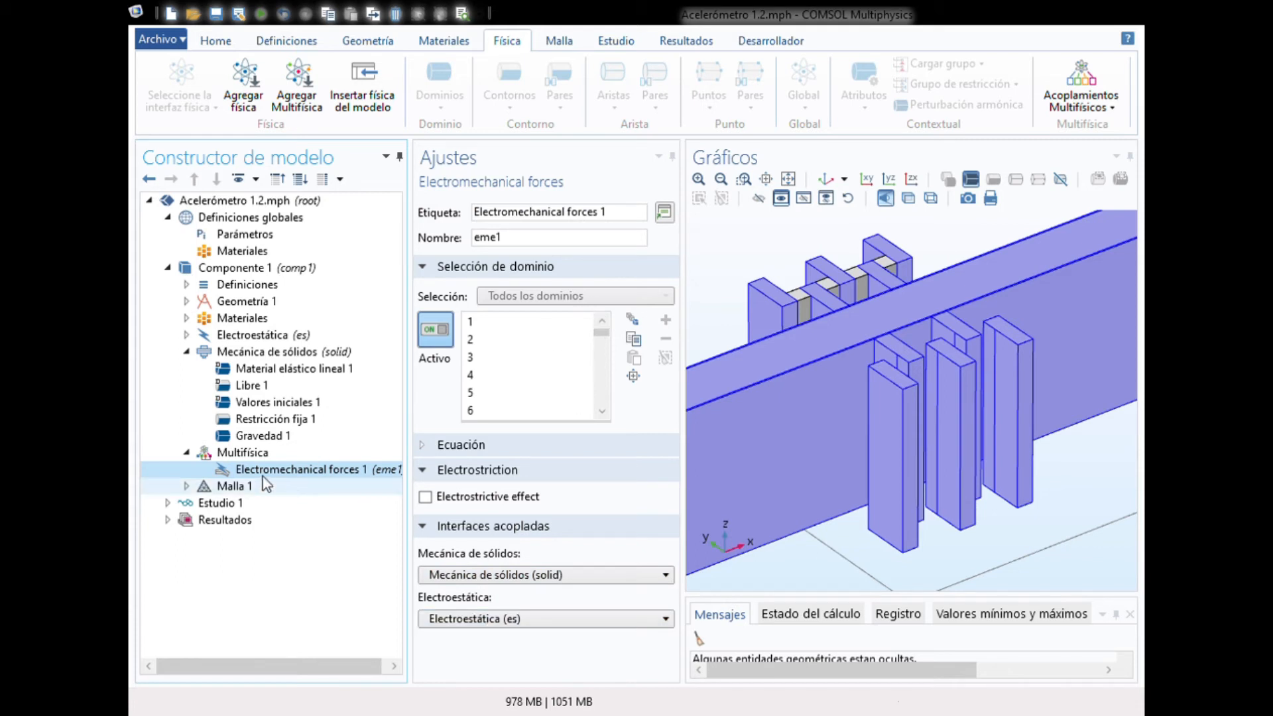
left_click(188, 454)
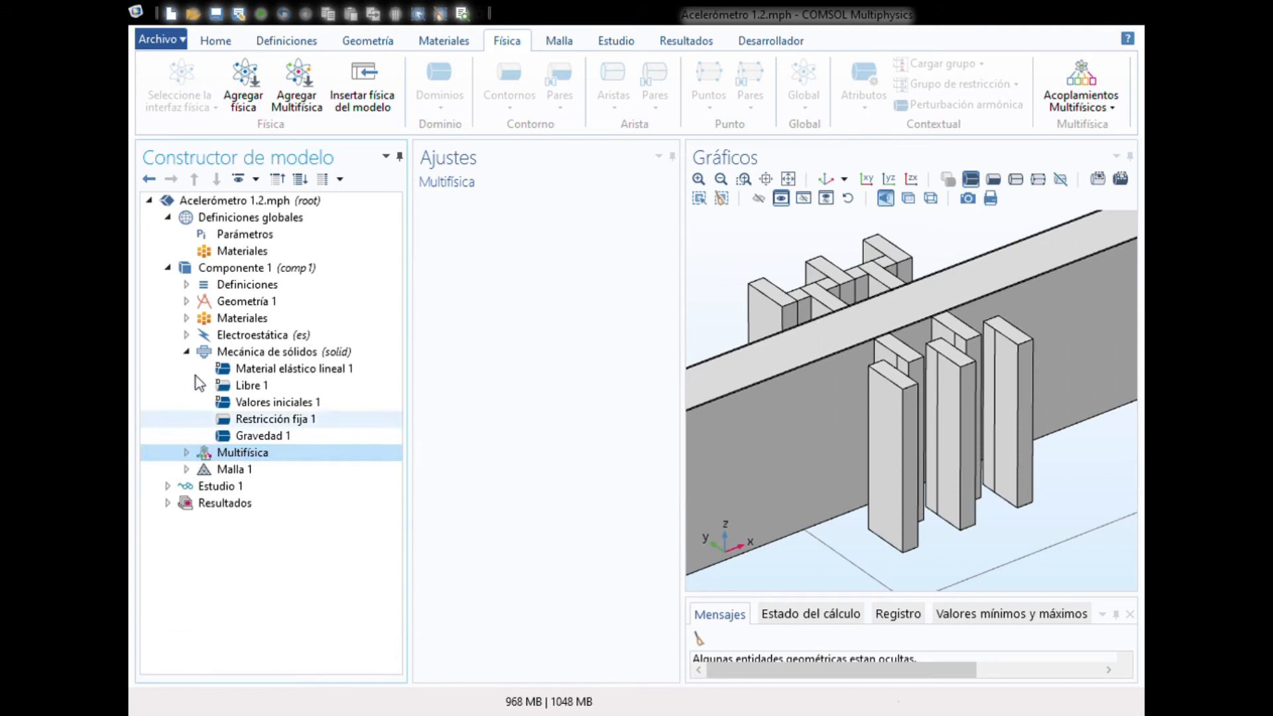
left_click(187, 353)
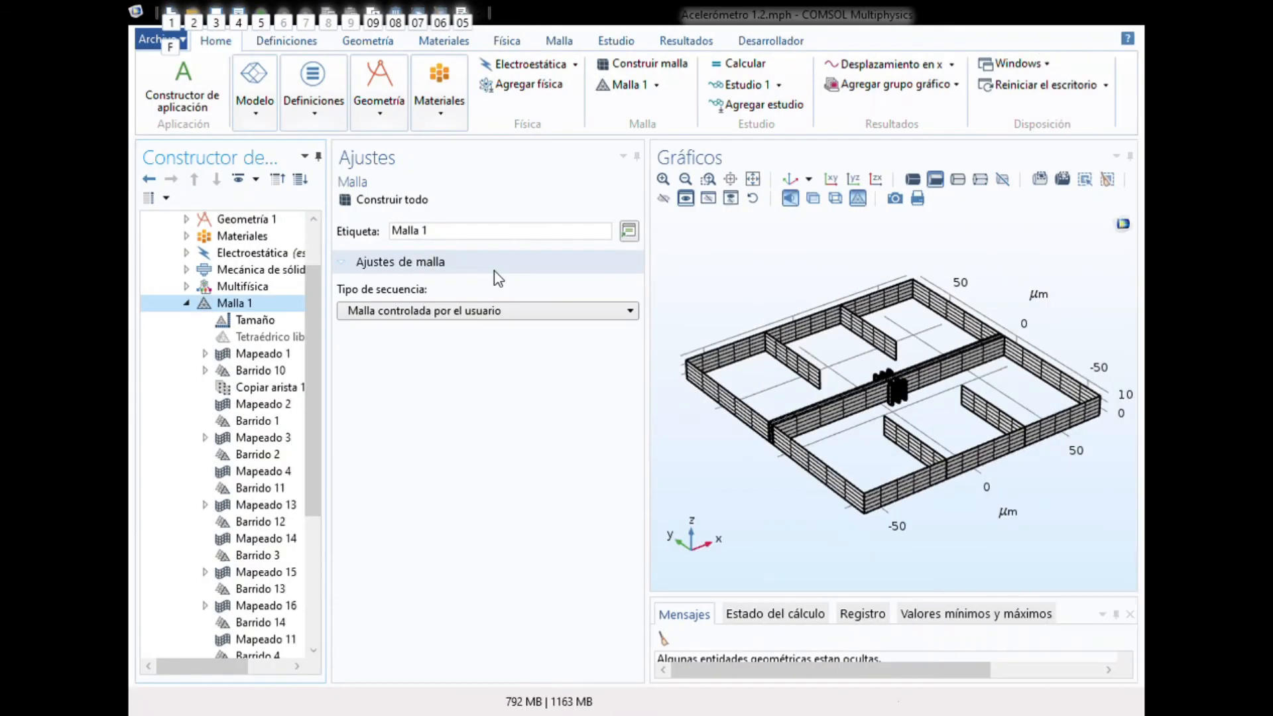
Review the sequence type of Malla 1 and the element size settings in its Tamaño node.
left_click(475, 442)
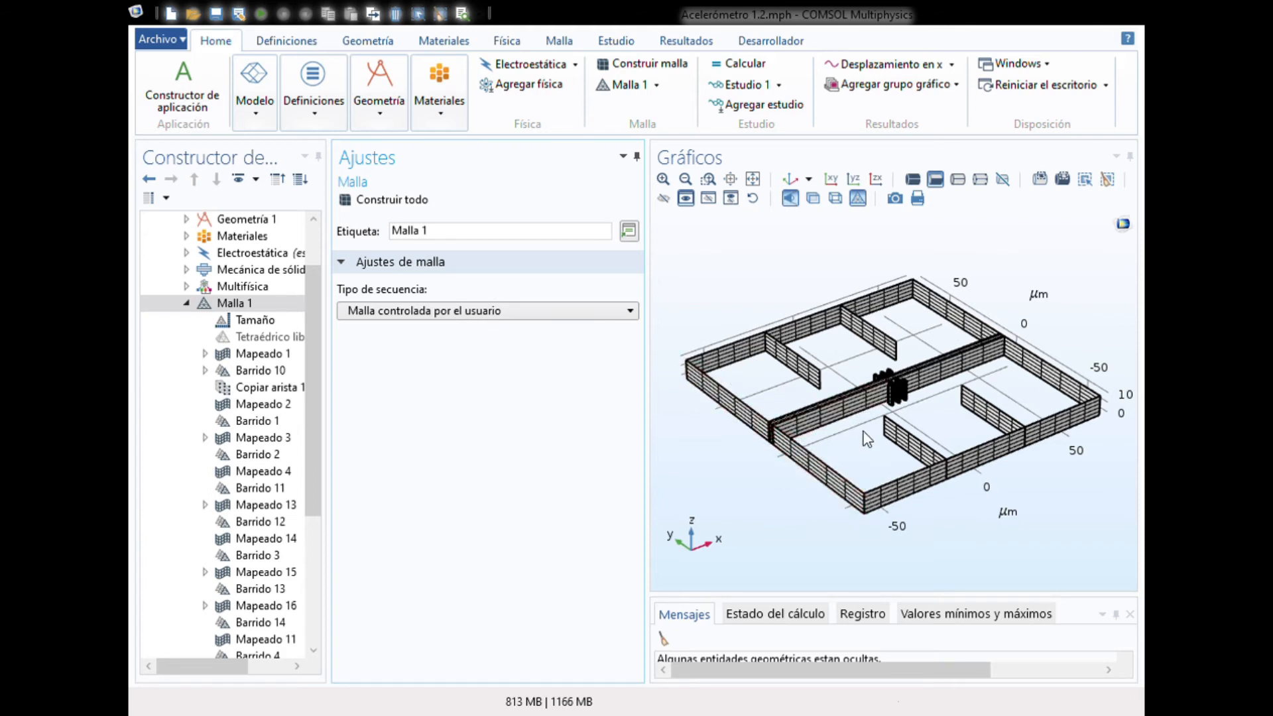
left_click(571, 314)
left_click(256, 325)
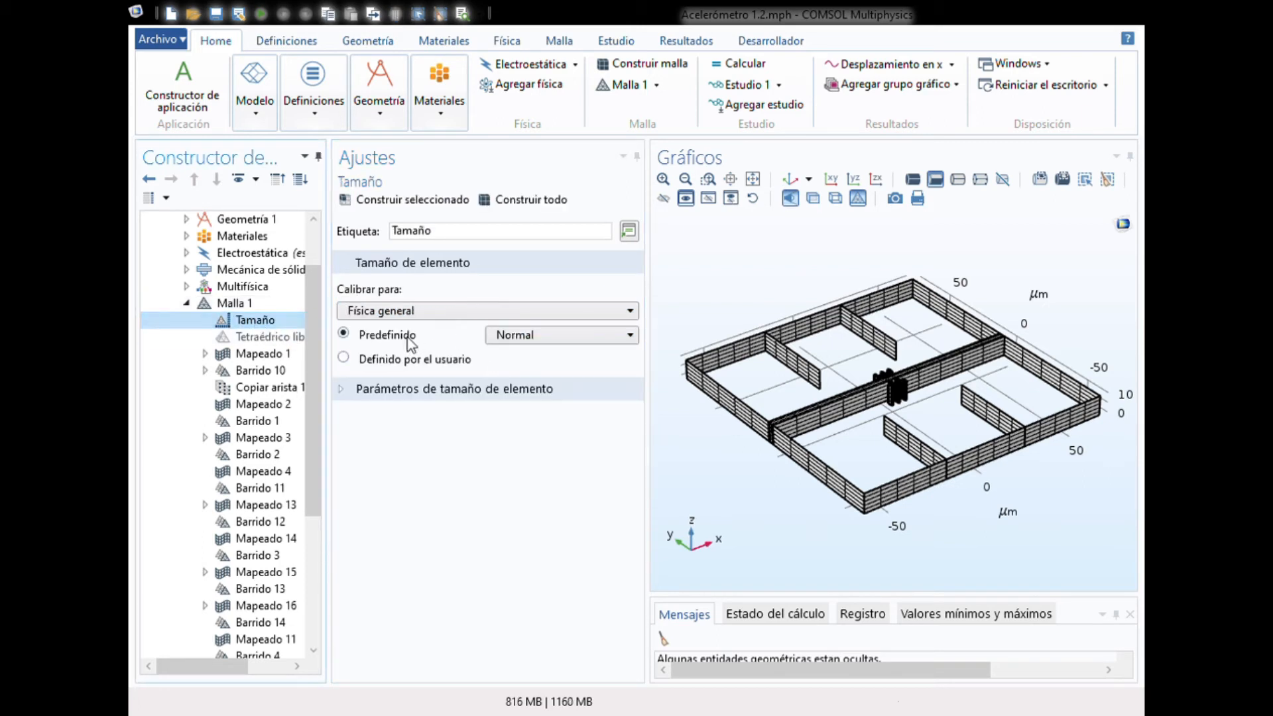
Display the Tetraédrico libre 1 settings, widen the model tree, and look through the commands available for that node.
left_click(269, 339)
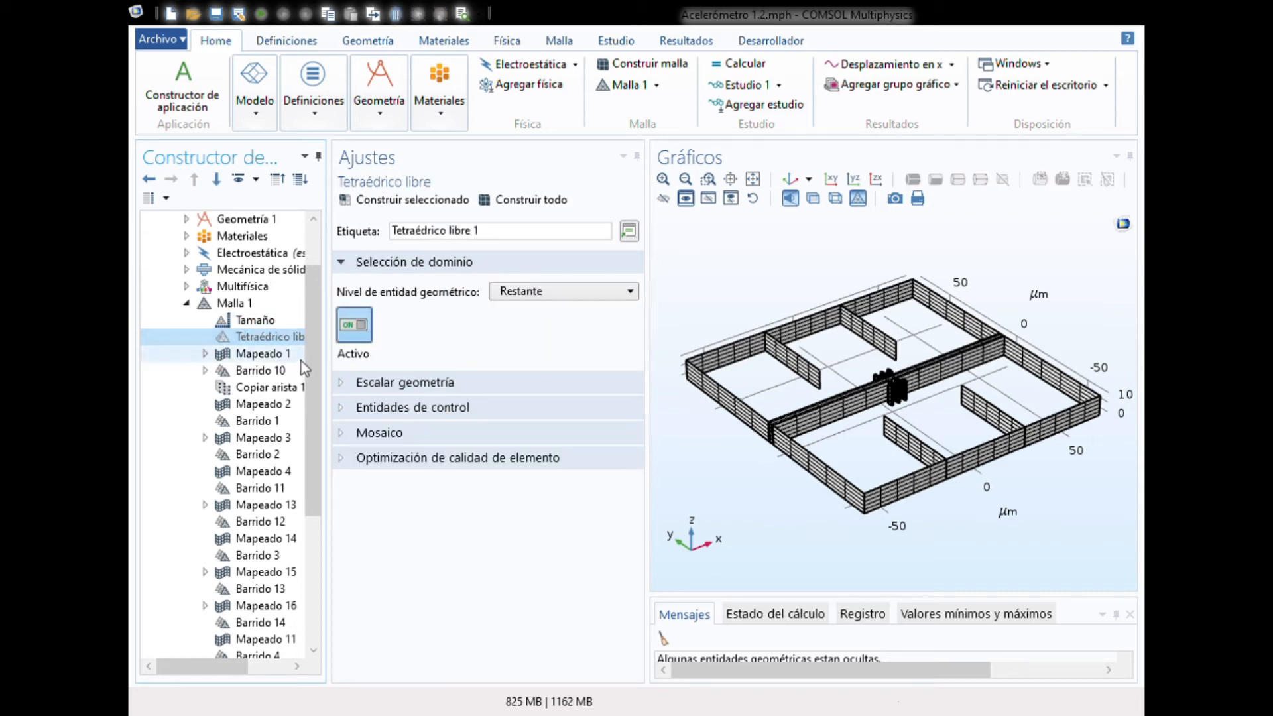
left_click_drag(333, 350, 448, 350)
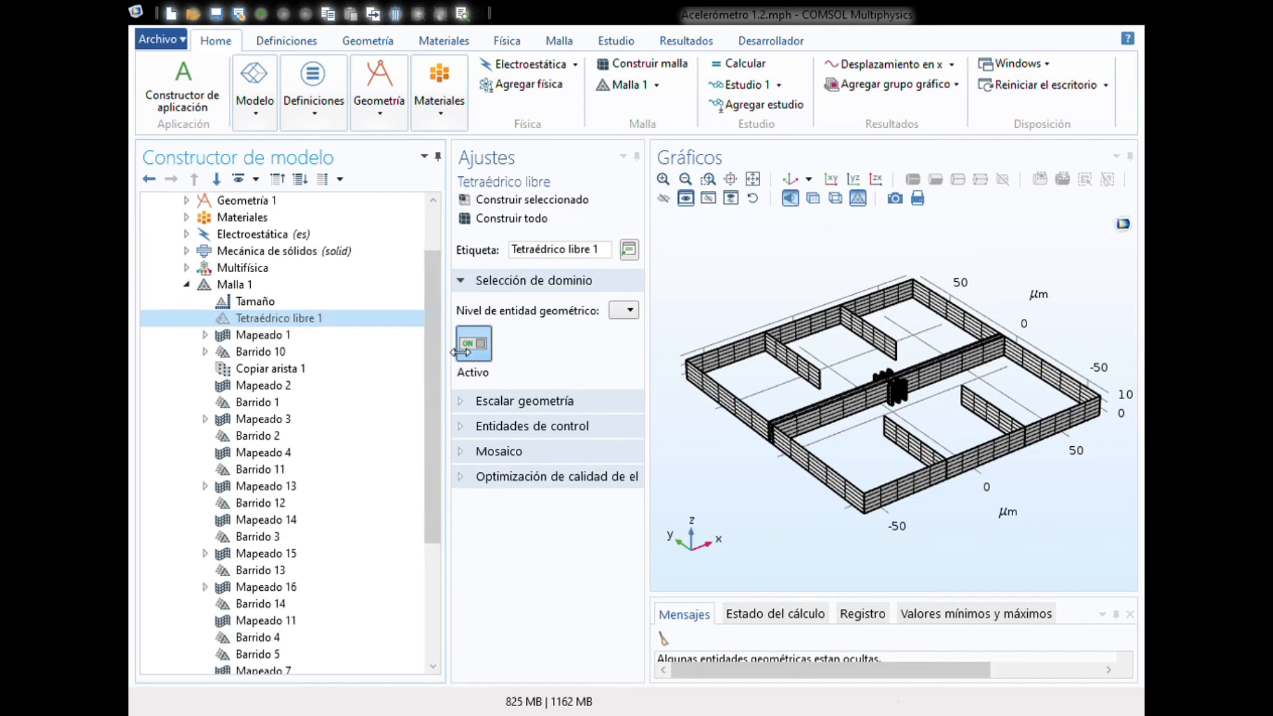
right_click(332, 318)
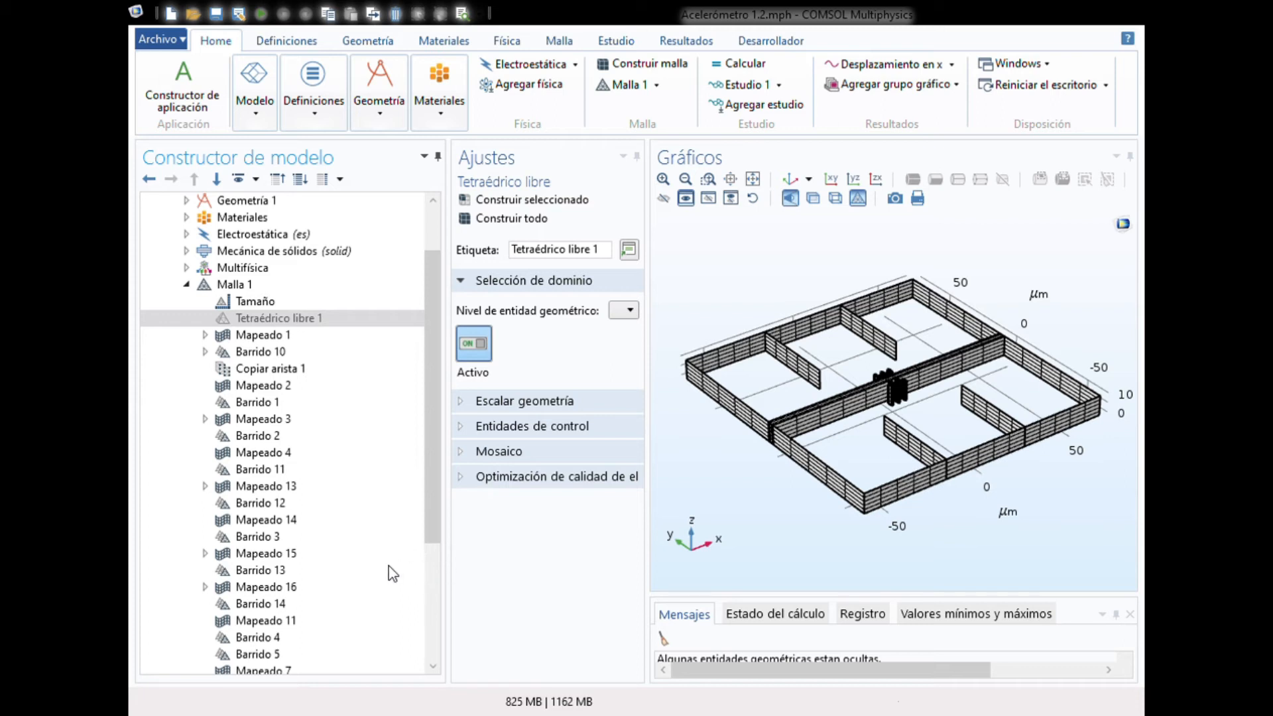
left_click(159, 403)
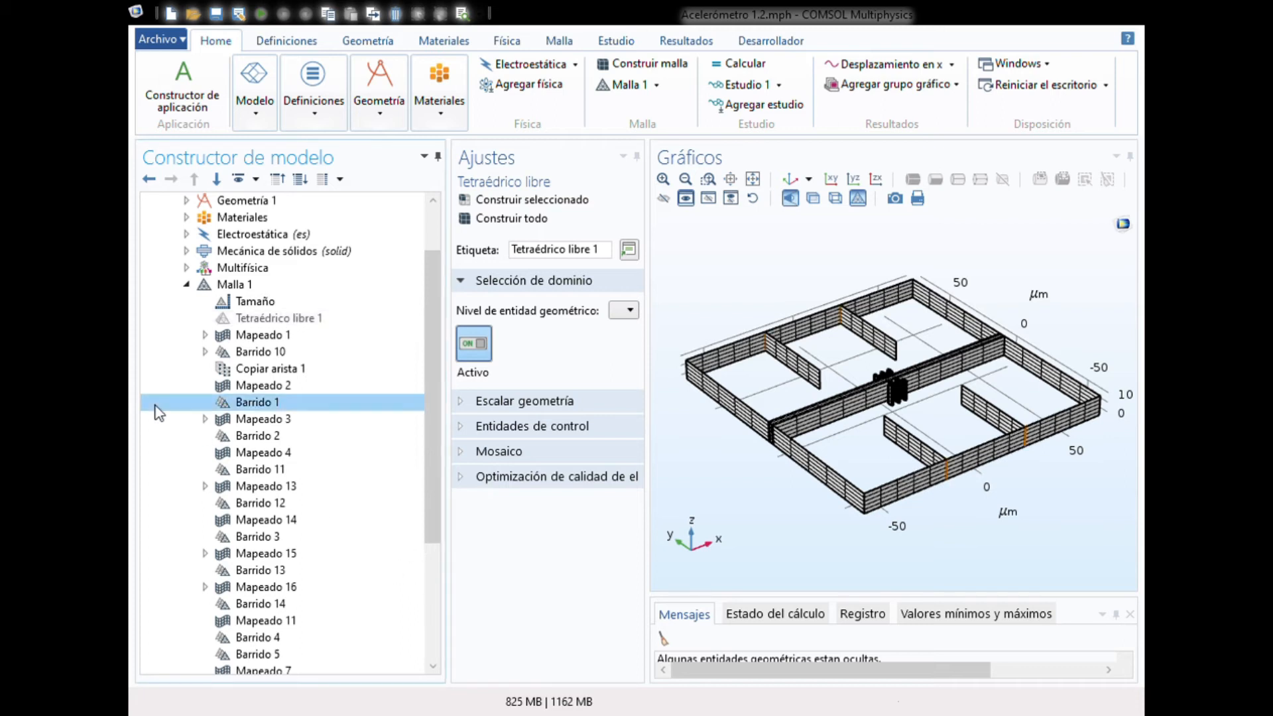
left_click(290, 319)
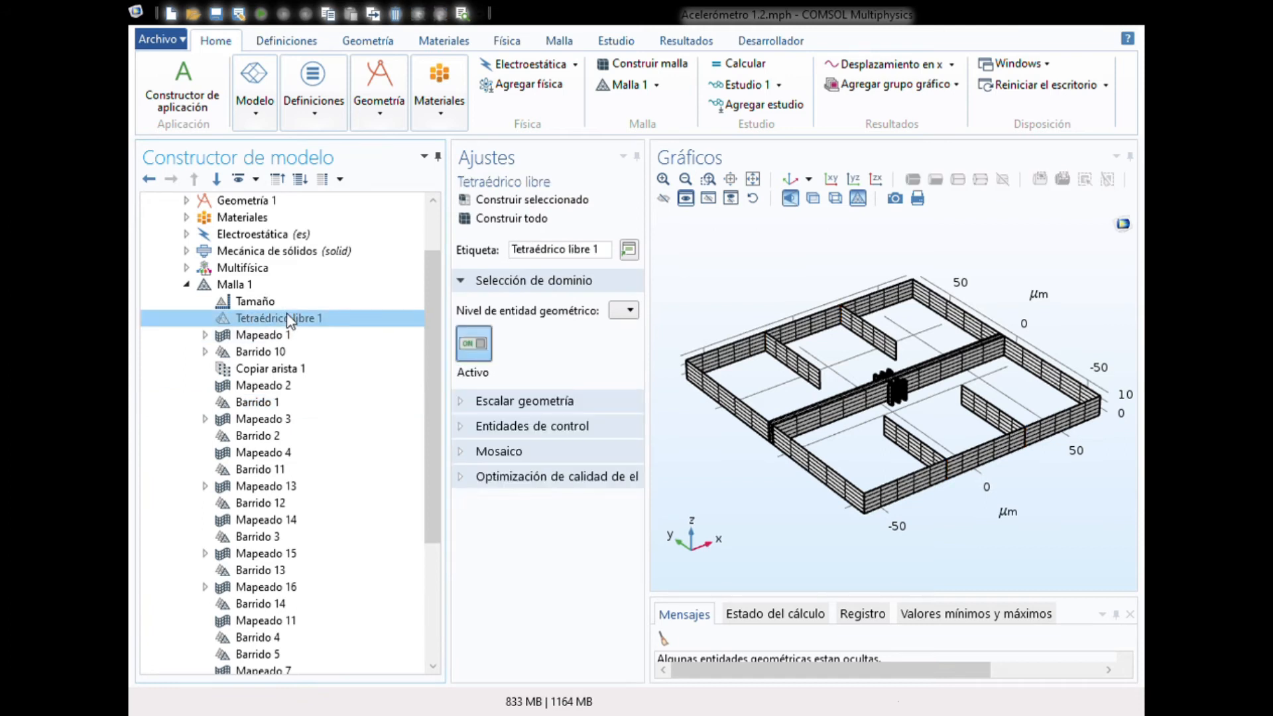
Look through the mesh operations that can be added to Malla 1, without adding any.
left_click(243, 287)
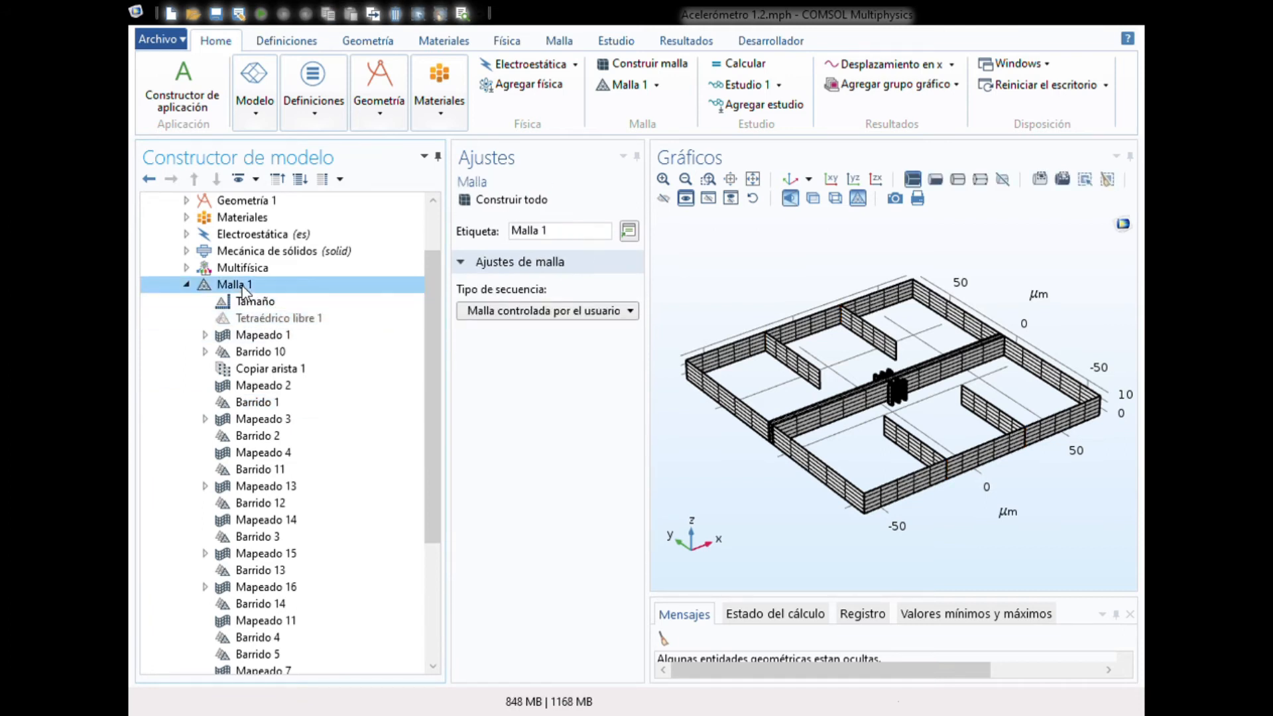
right_click(242, 287)
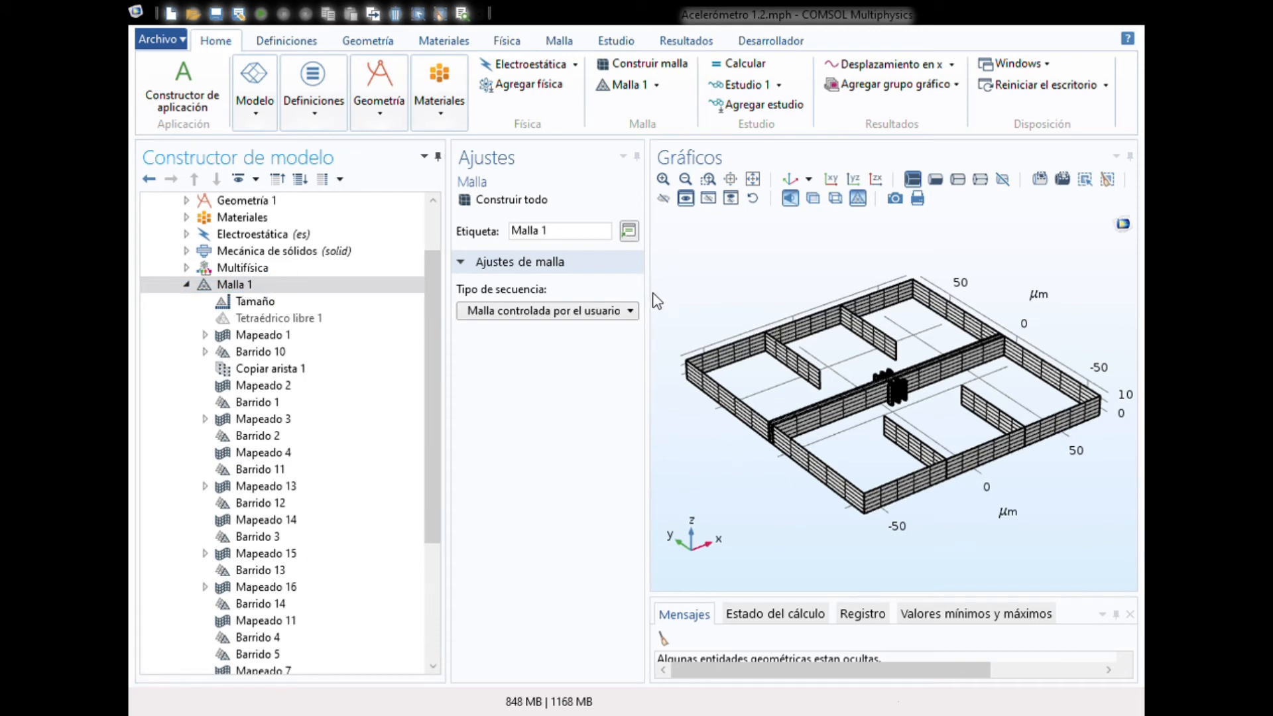
left_click(183, 354)
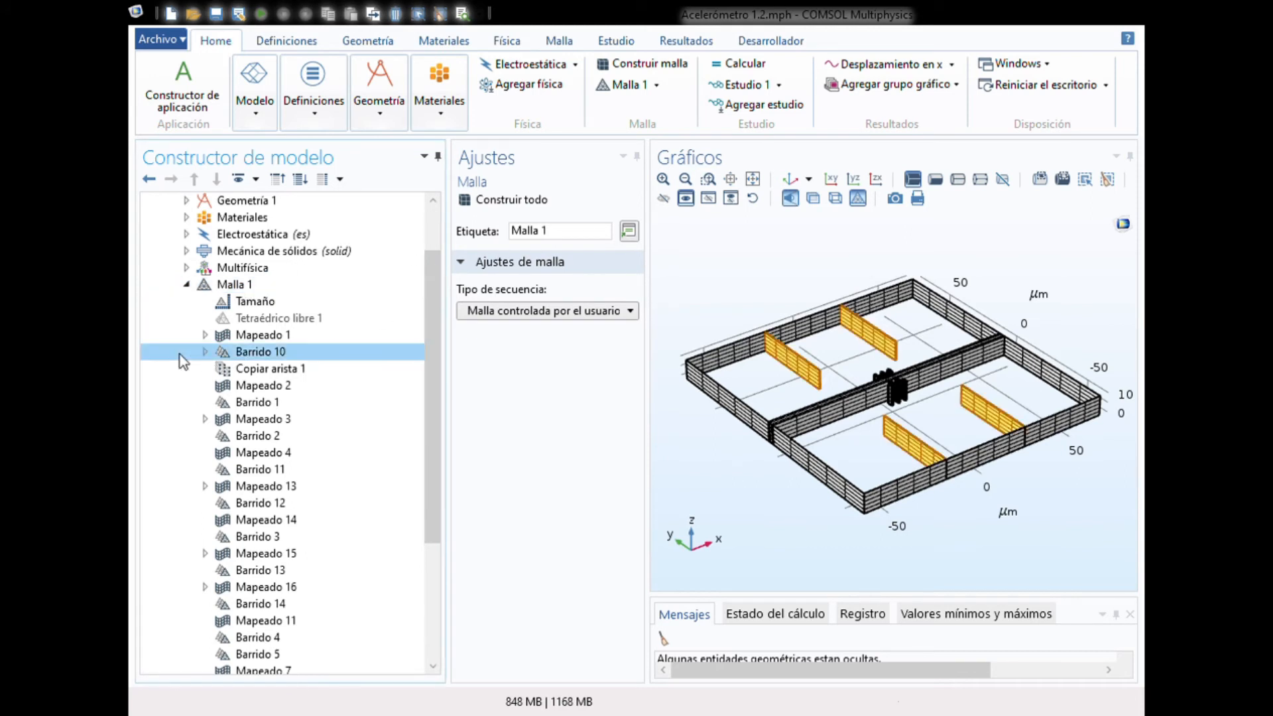
Examine the Mapeado 1 boundaries, closing up on one inner beam end and highlighting boundaries 63 and 65 in the full view.
left_click(261, 336)
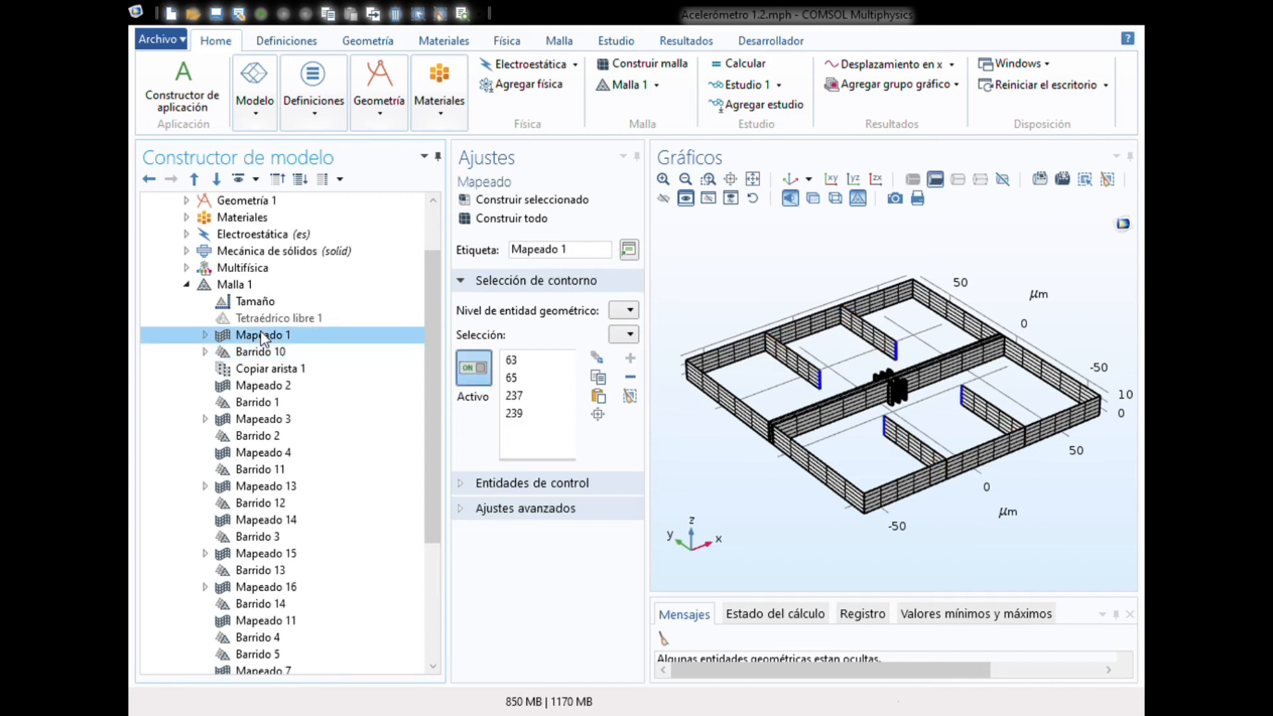
left_click(206, 335)
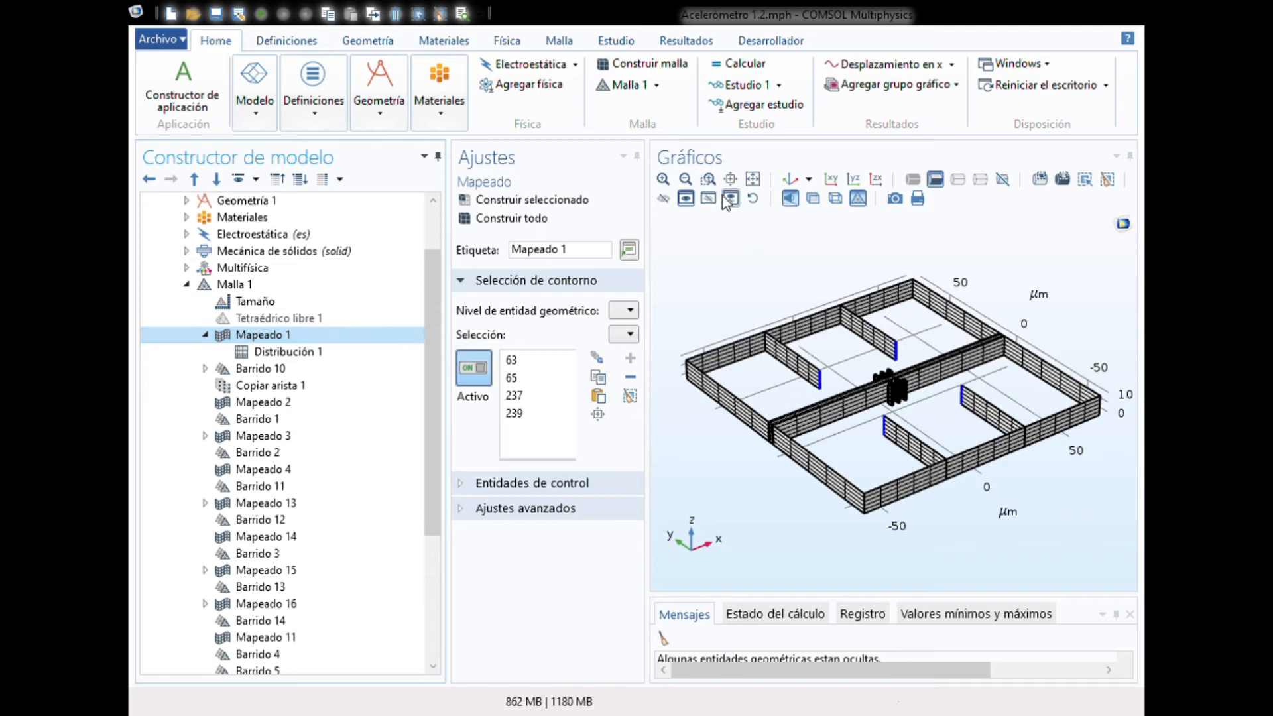
left_click(708, 179)
left_click_drag(812, 364, 831, 397)
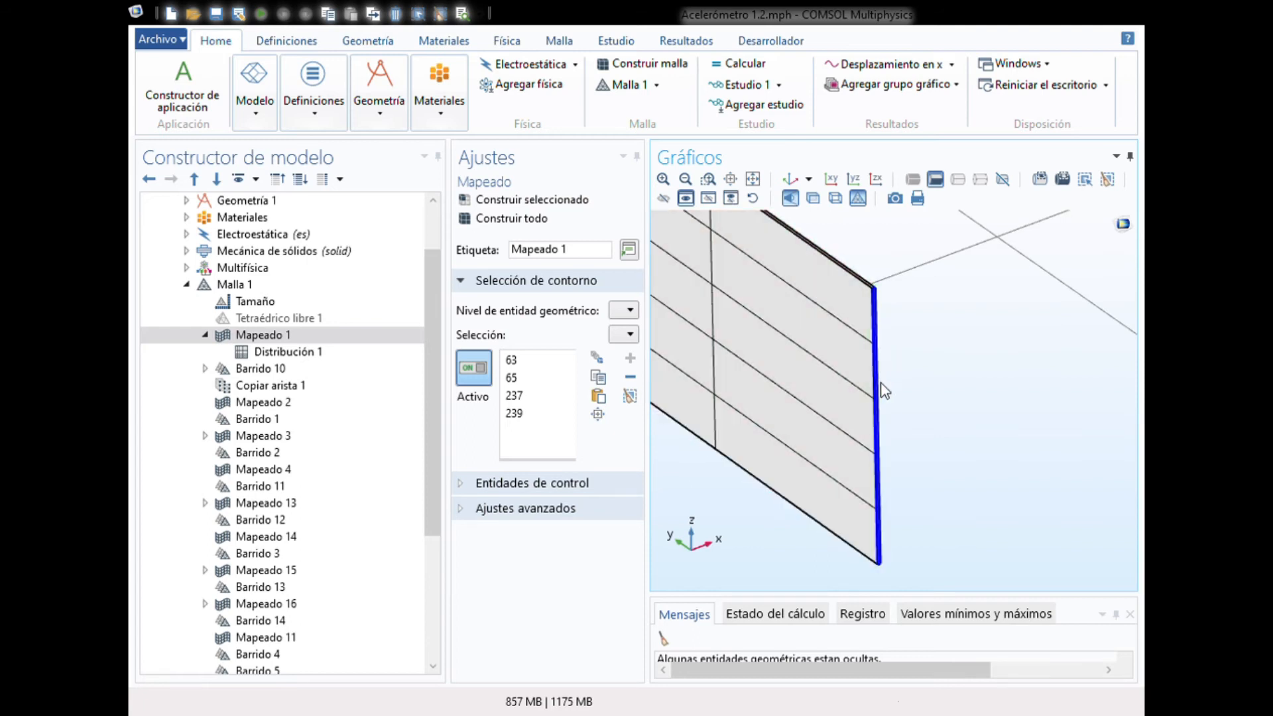
left_click(378, 336)
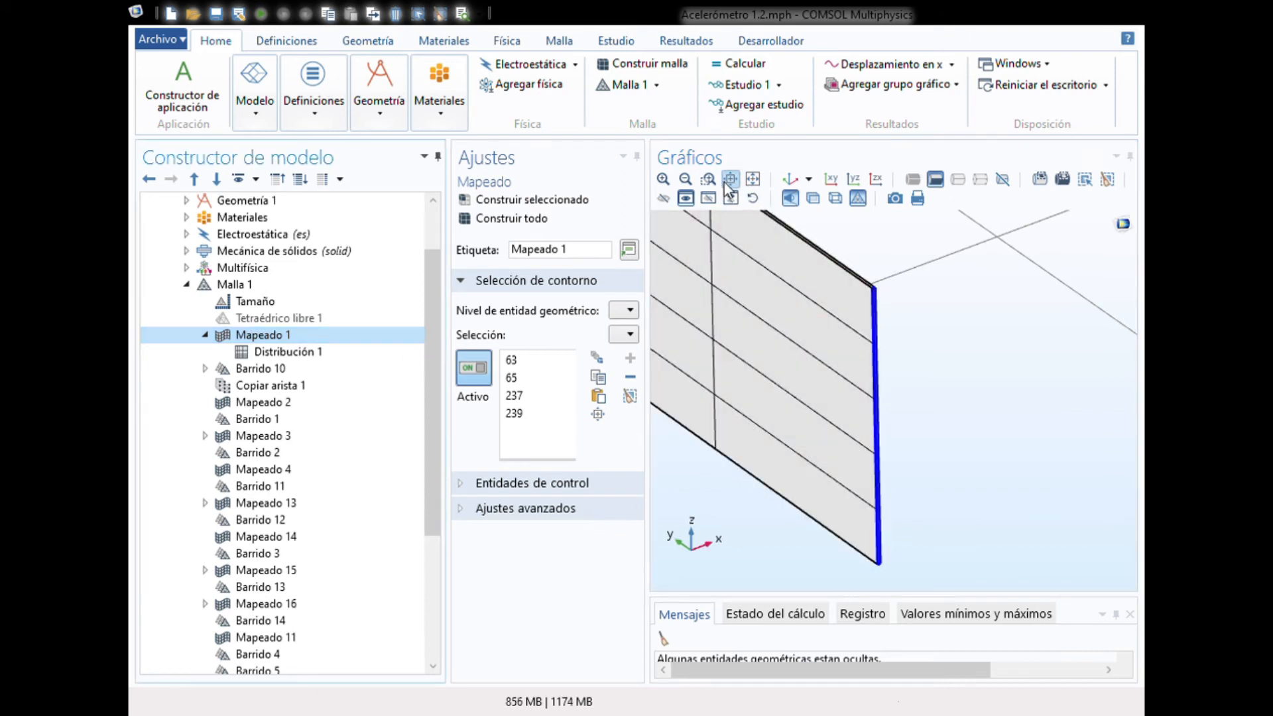
left_click(784, 179)
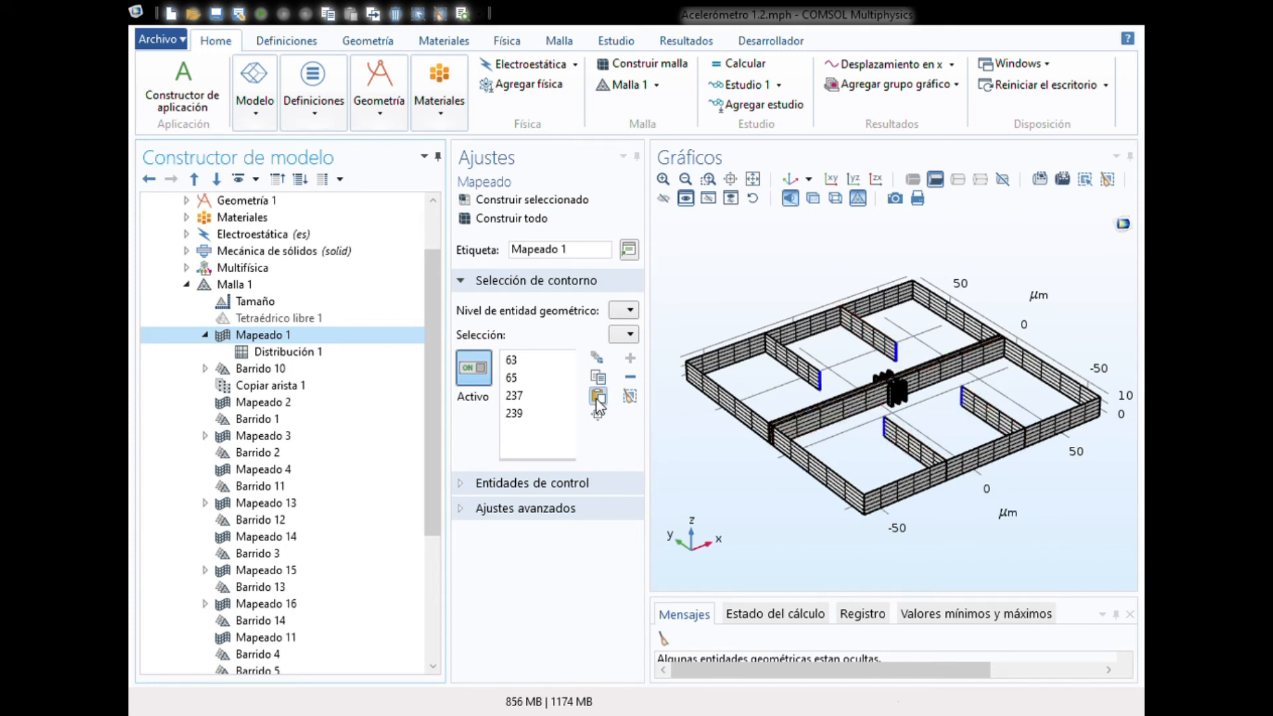
left_click(516, 361)
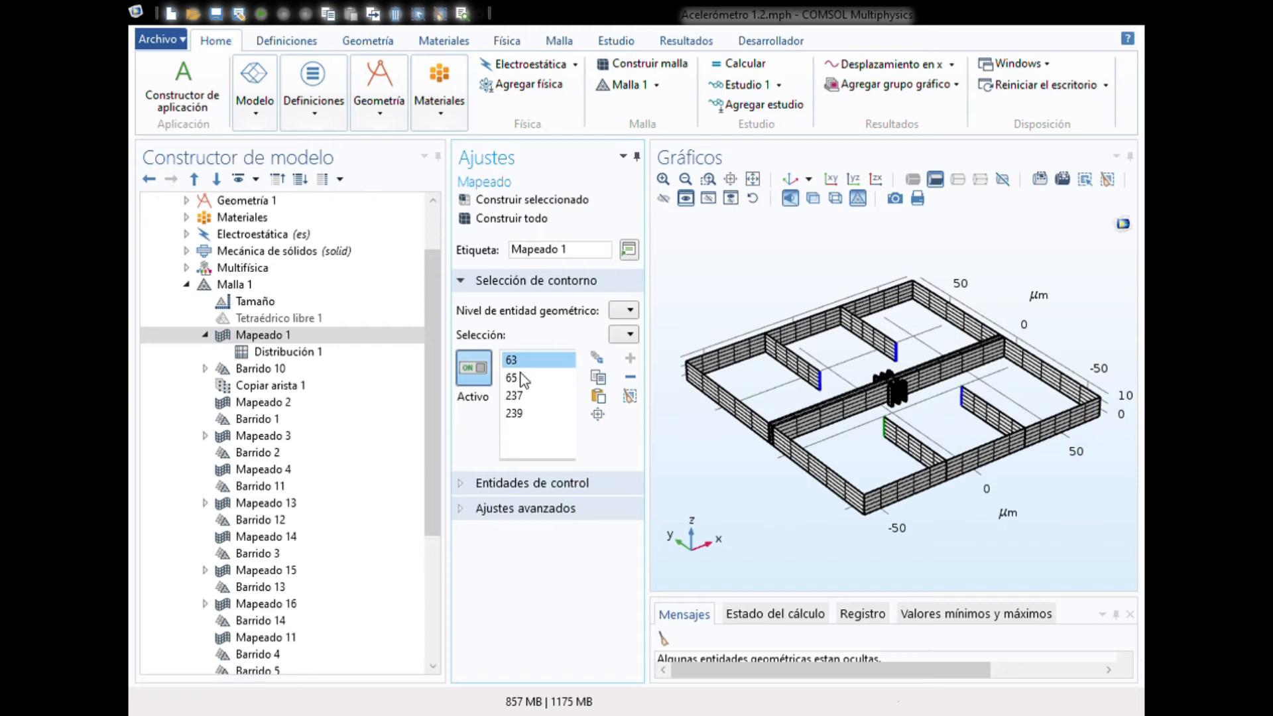
left_click(523, 377)
Build the mesh sequence only up to Mapeado 1.
left_click(364, 341)
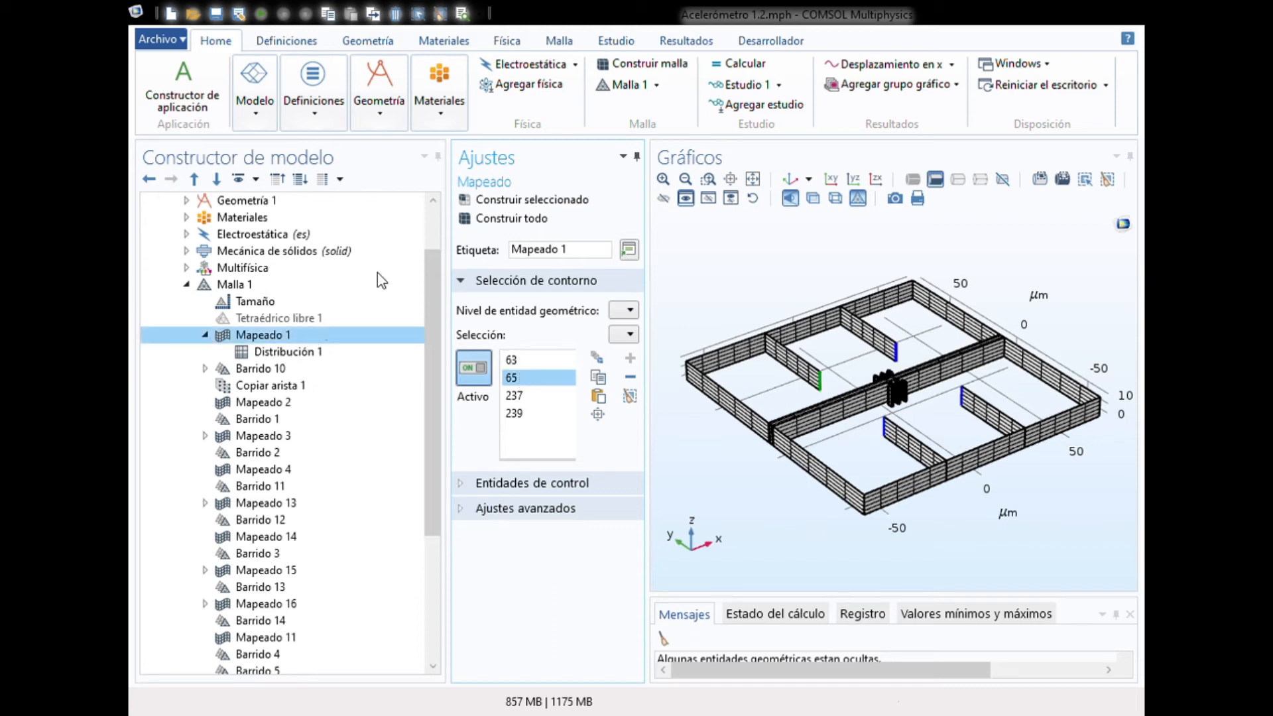
left_click(511, 202)
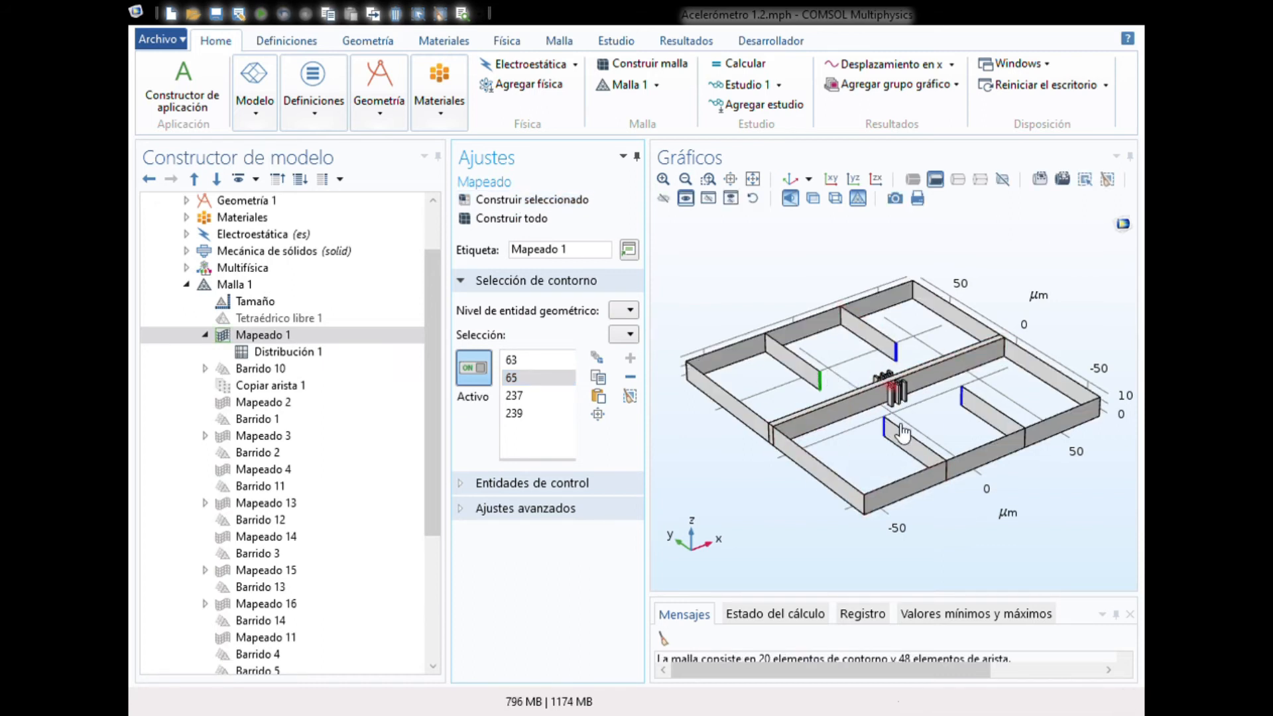
left_click(293, 337)
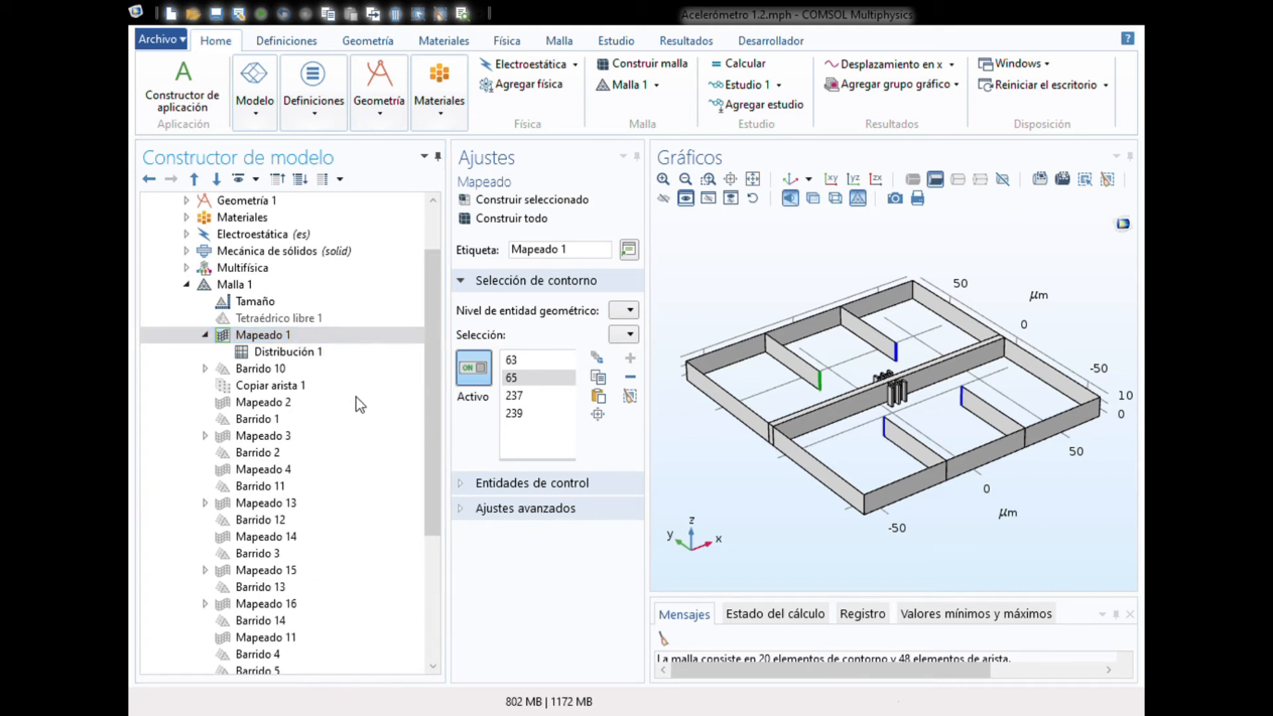
Display the Distribución 1 edge selection and examine its edges close up on the inner beam ends from different angles.
left_click(279, 352)
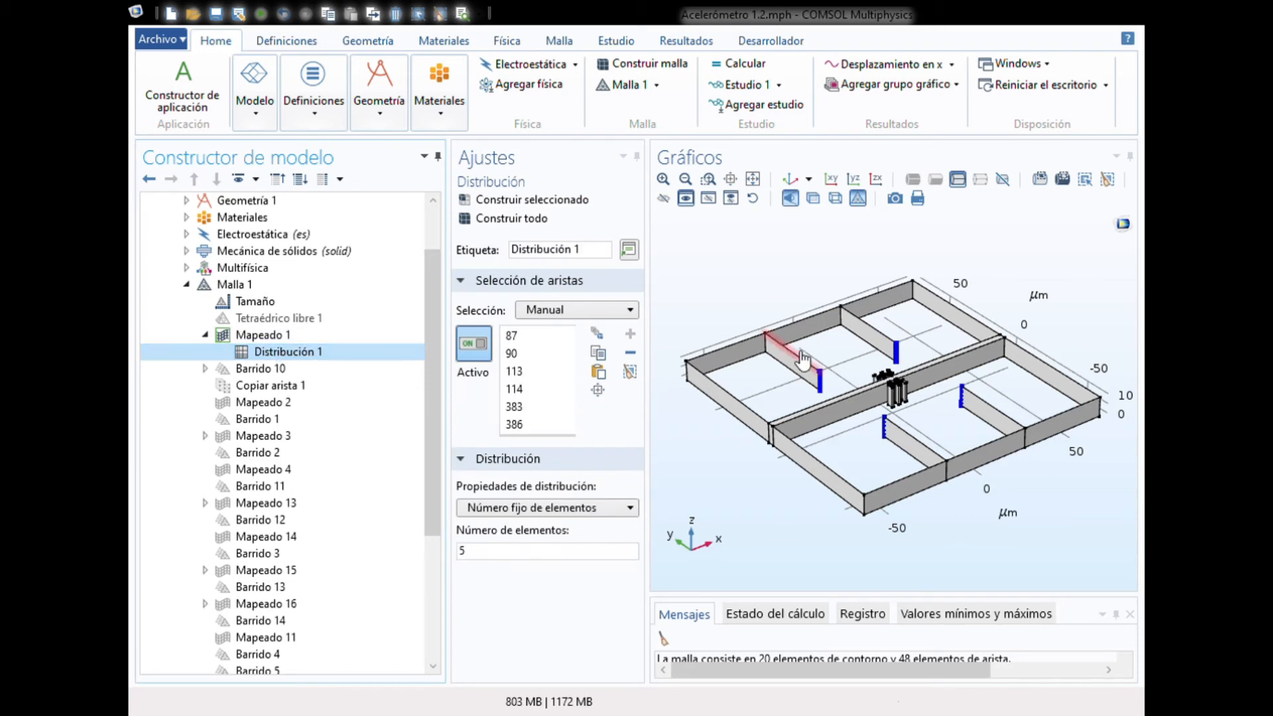
left_click(708, 180)
left_click_drag(809, 361, 844, 411)
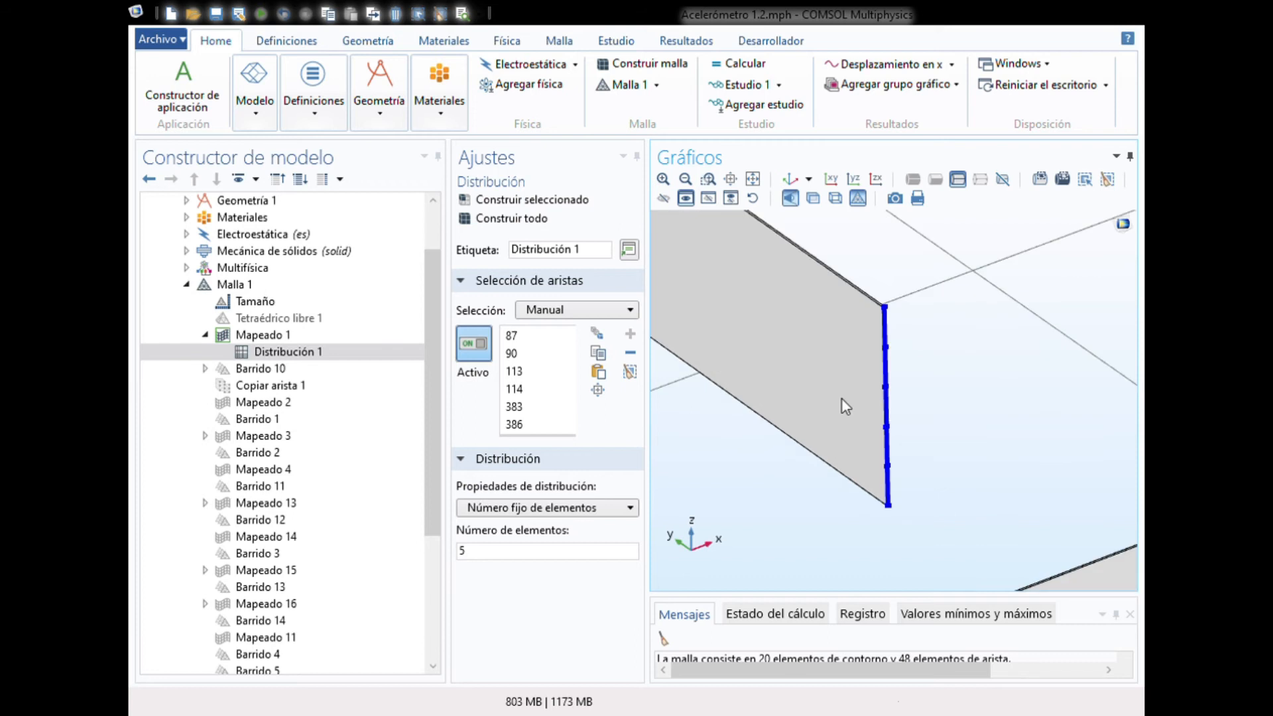
left_click_drag(957, 388, 897, 362)
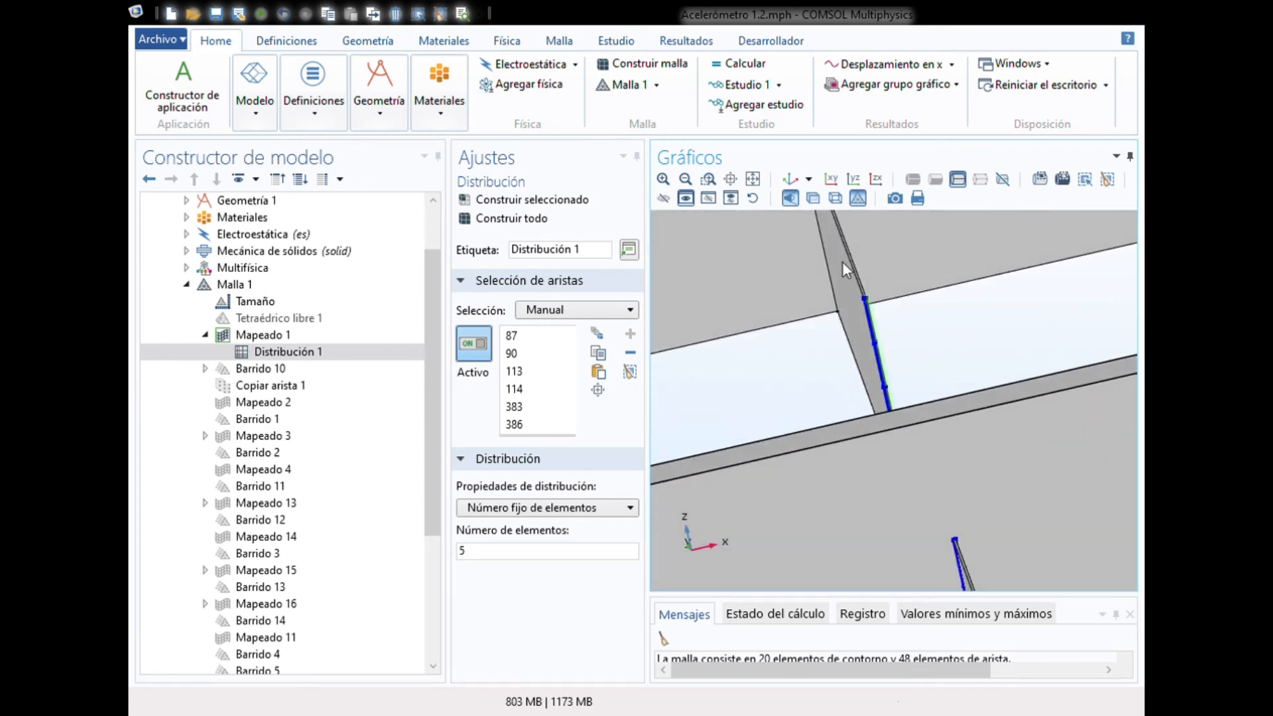
left_click(708, 181)
left_click_drag(853, 296, 894, 338)
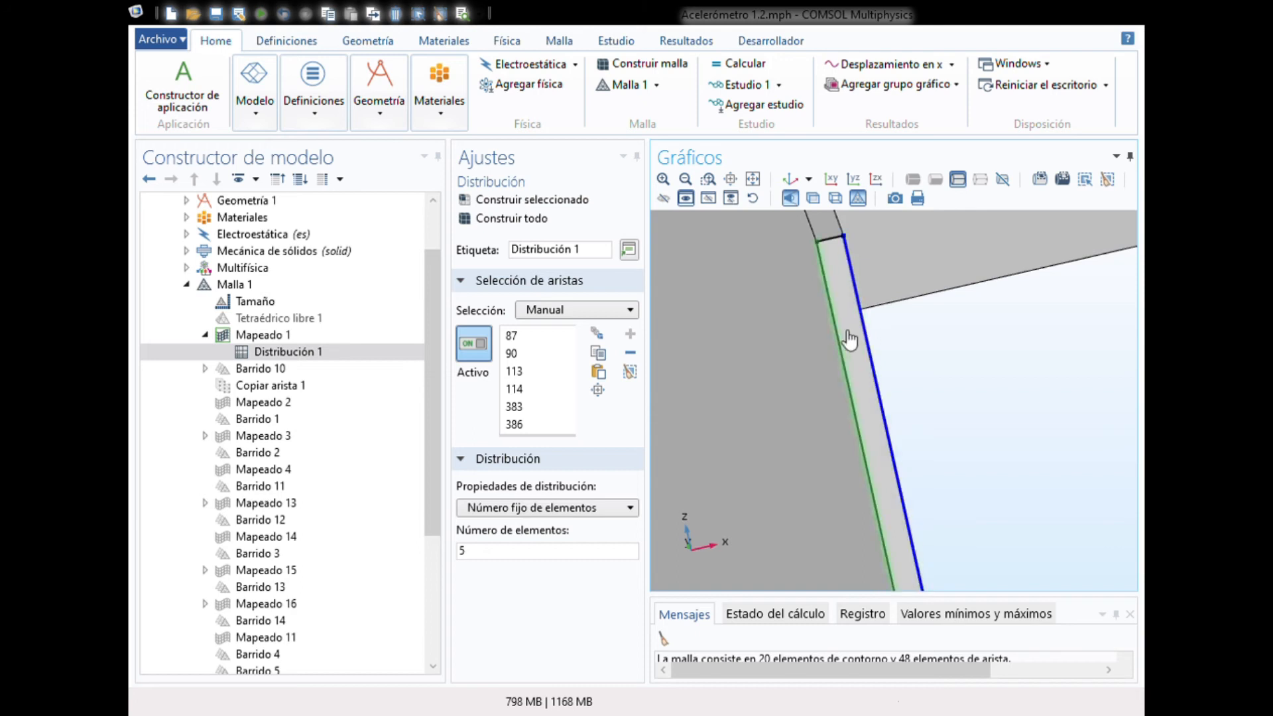
Highlight edge 87 in Distribución 1 and review its fixed number of elements against the beam-end edges.
left_click(523, 341)
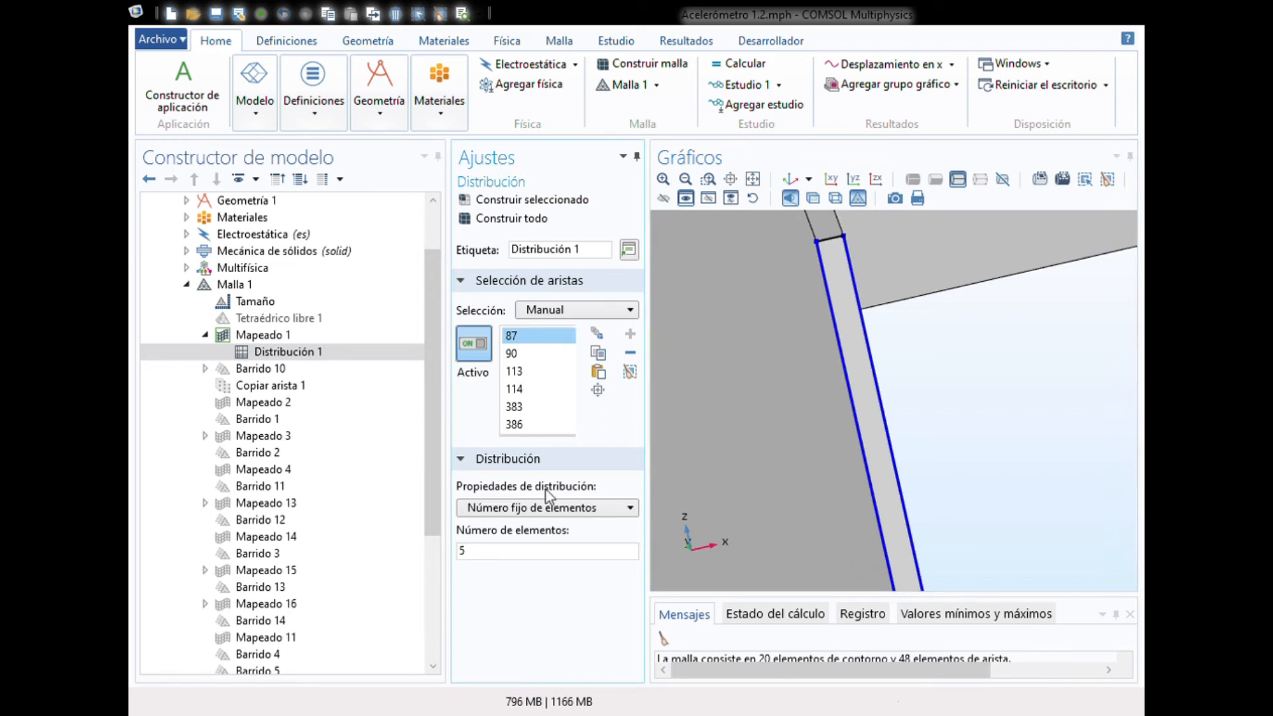
left_click(548, 558)
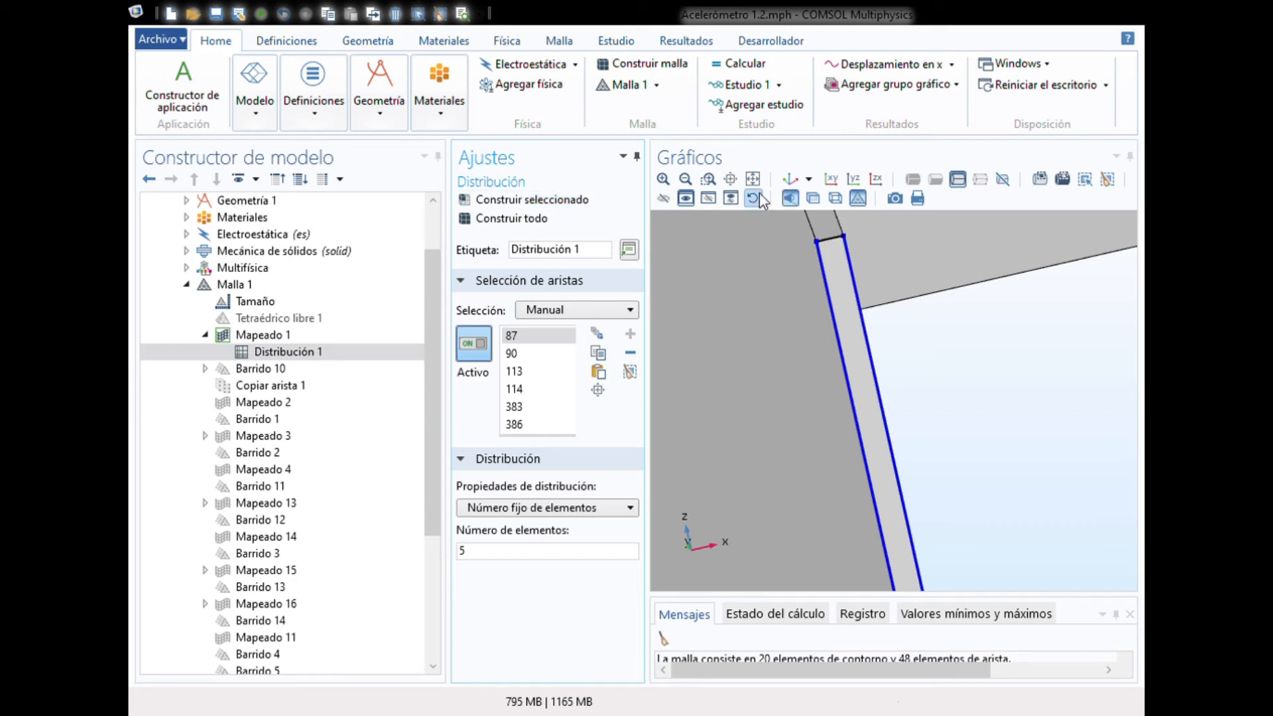
left_click(686, 180)
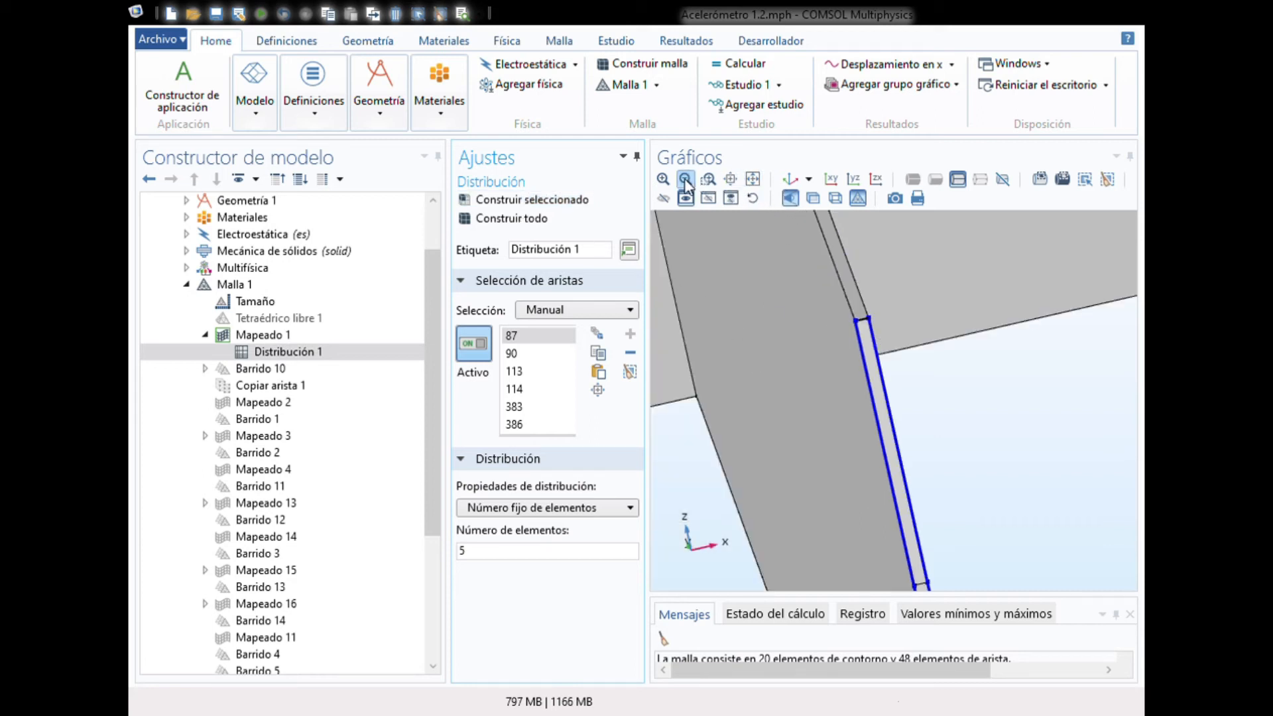
Examine the Distribución 1 edges from the beam-end close-up out to the whole accelerometer, viewed more from above.
left_click(685, 181)
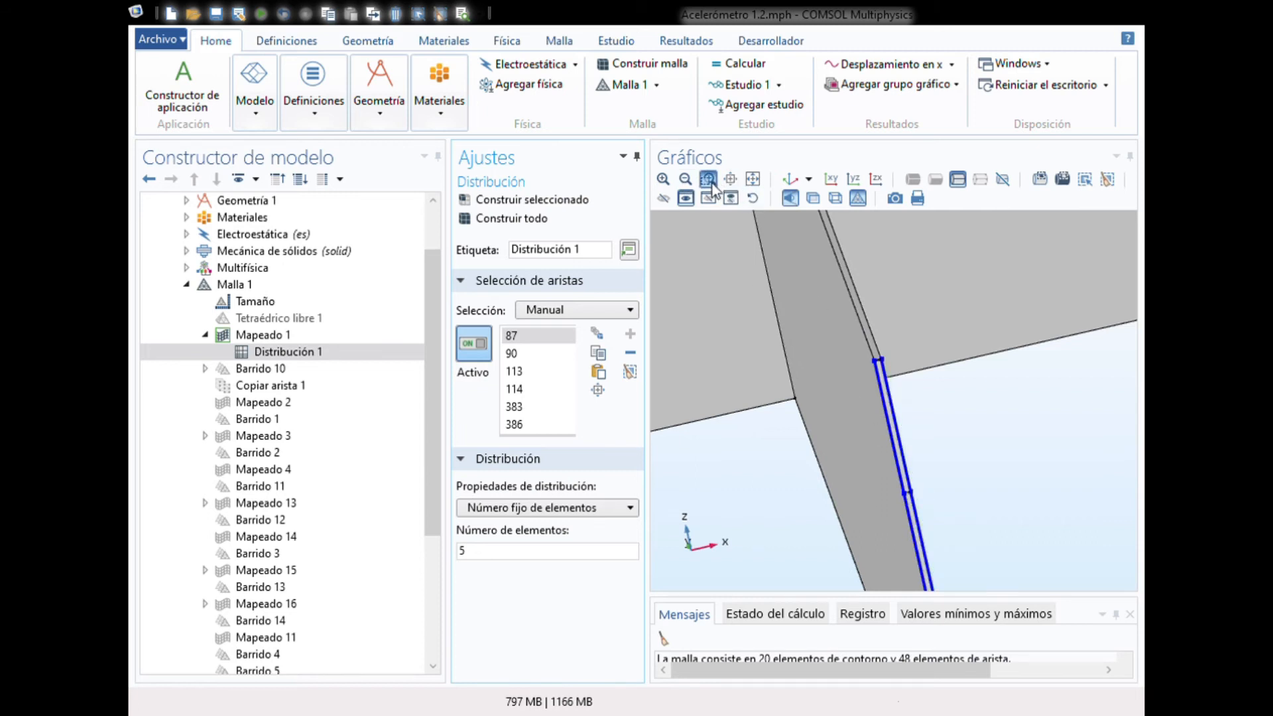
left_click(690, 182)
left_click(690, 182)
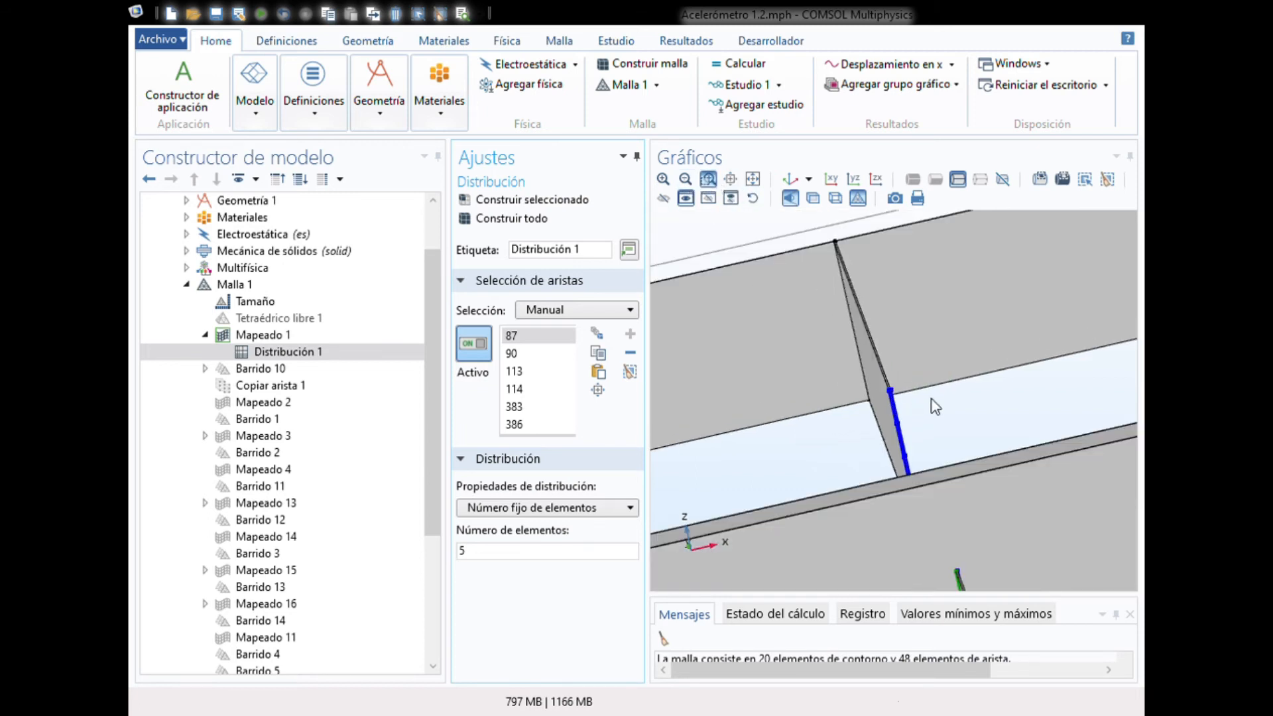
left_click_drag(957, 437, 957, 433)
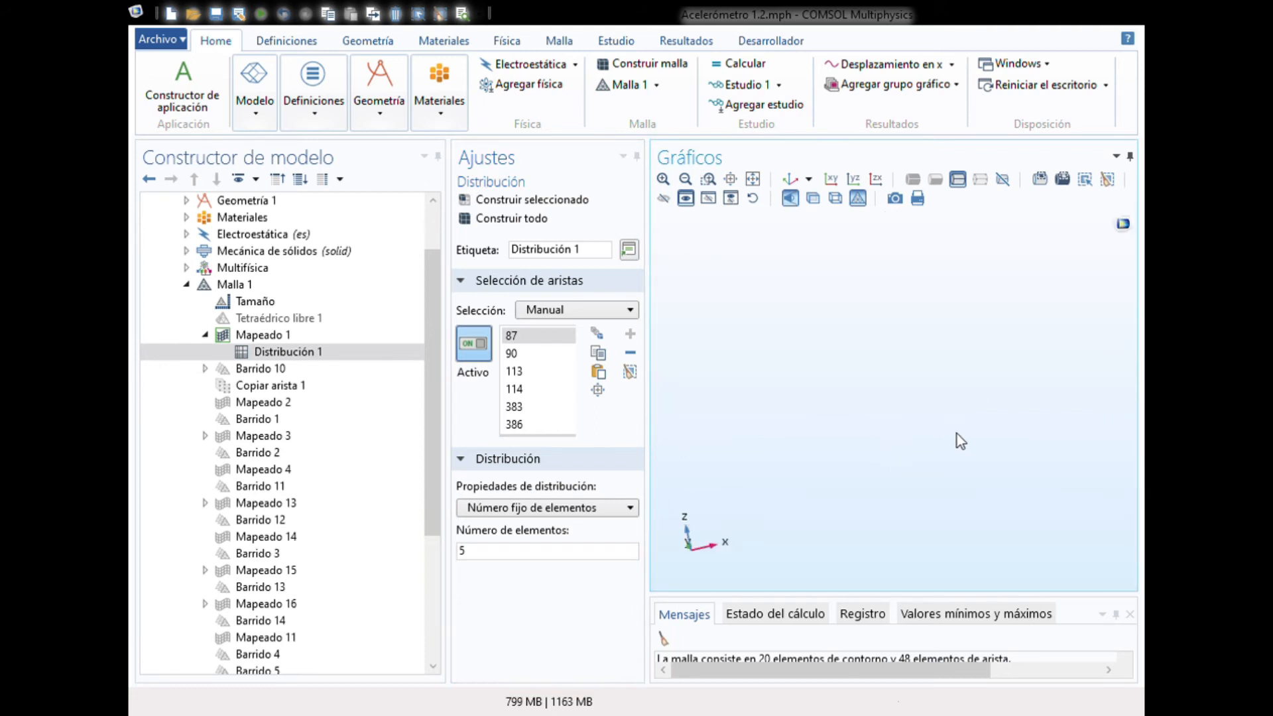
left_click(731, 181)
left_click(756, 181)
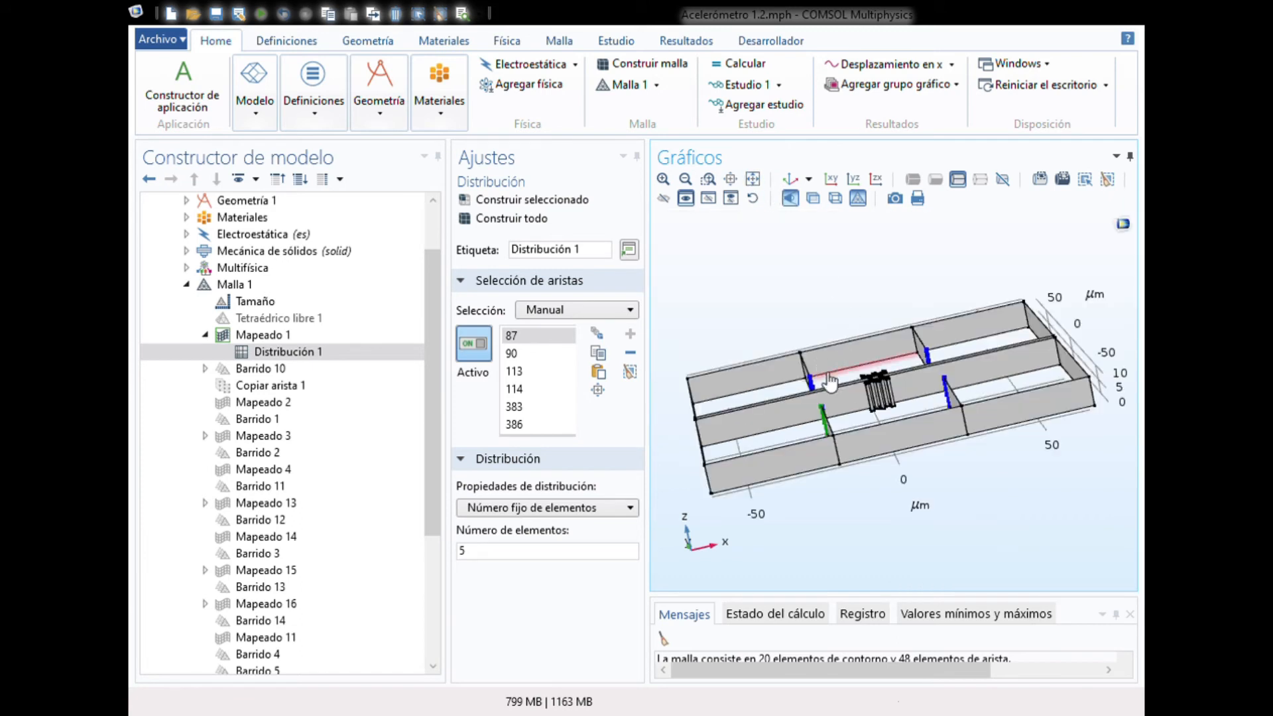
left_click(834, 380)
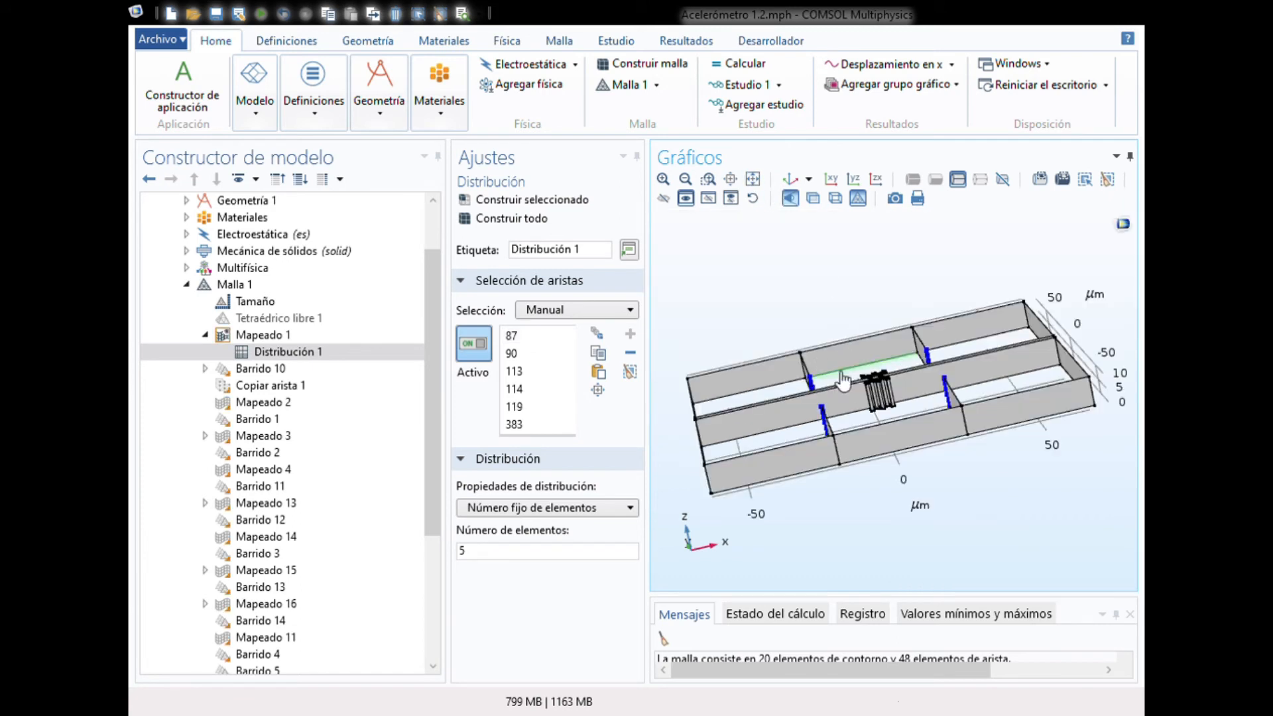
left_click(840, 382)
left_click_drag(840, 384, 845, 420)
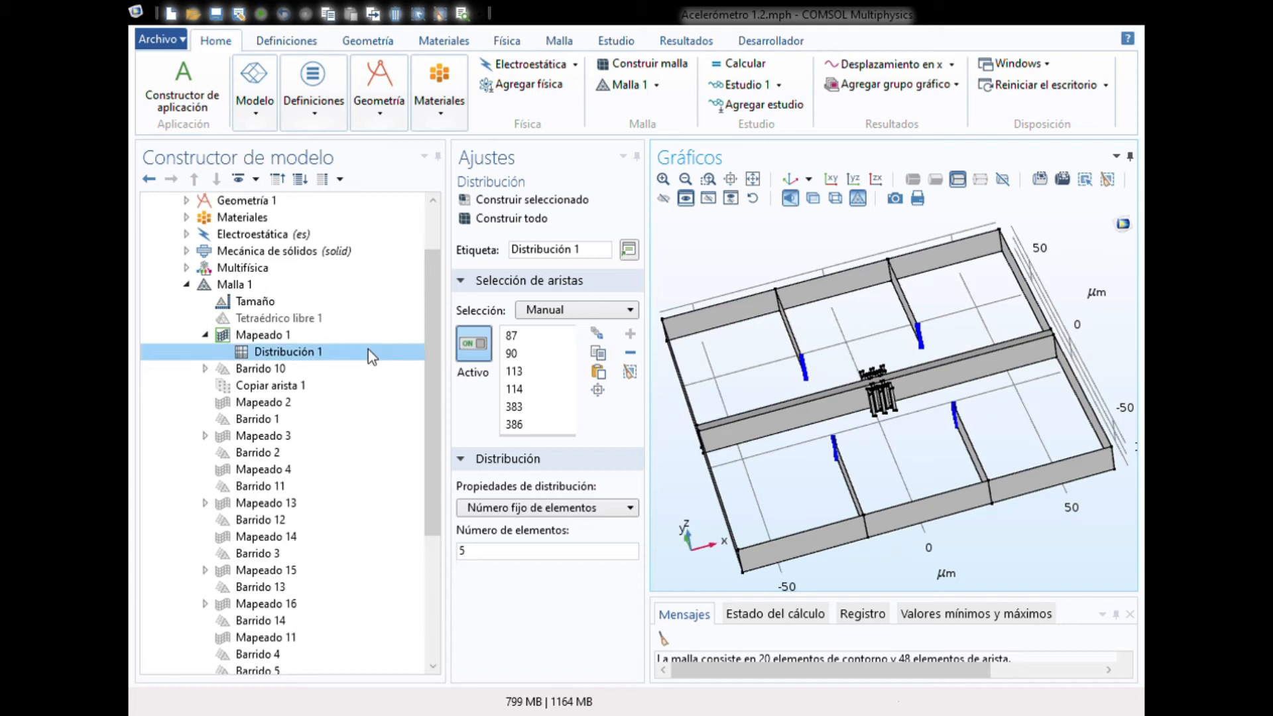
Collapse Mapeado 1, review the Malla 1 sequence type, and display the domain selection of Barrido 10.
left_click(206, 335)
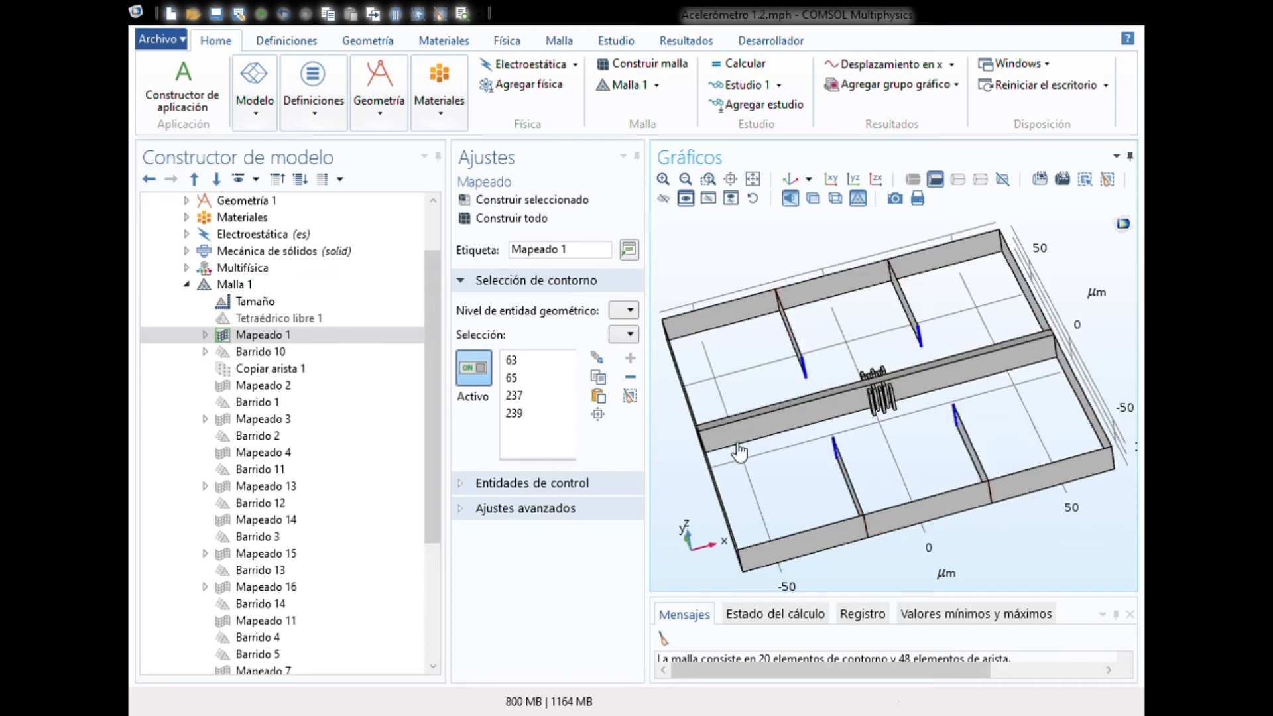
left_click(231, 285)
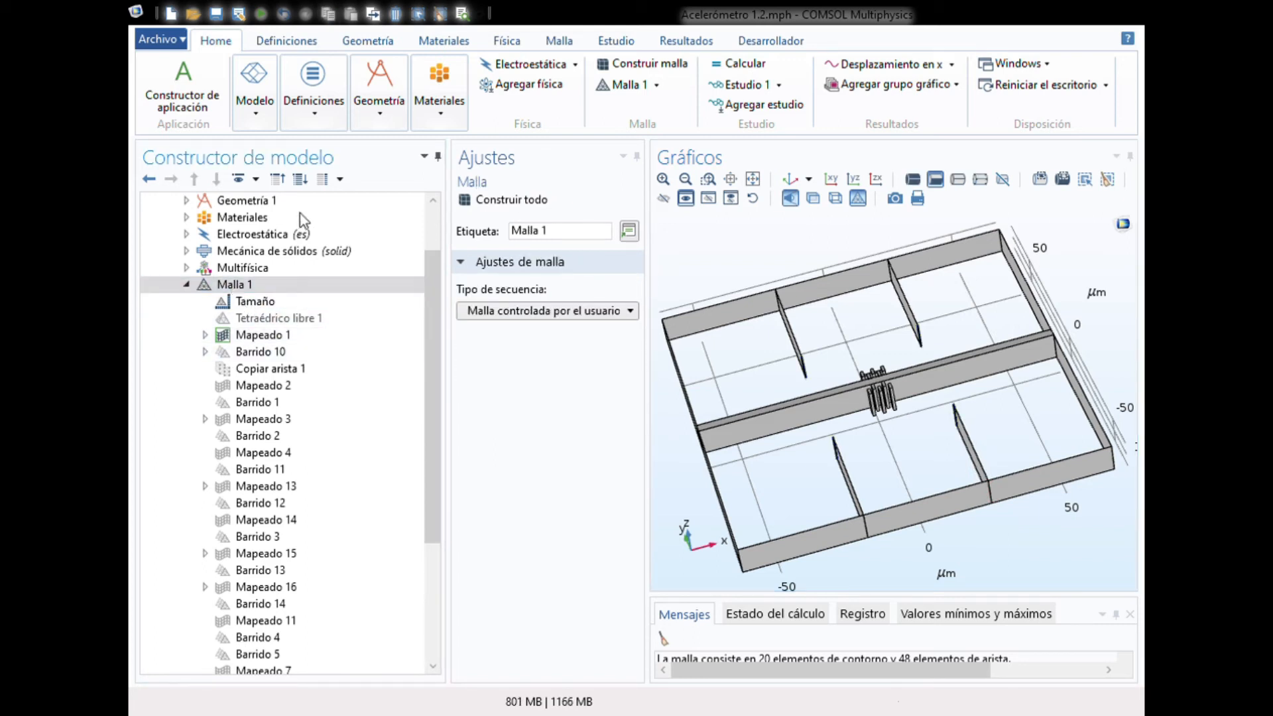
left_click(170, 351)
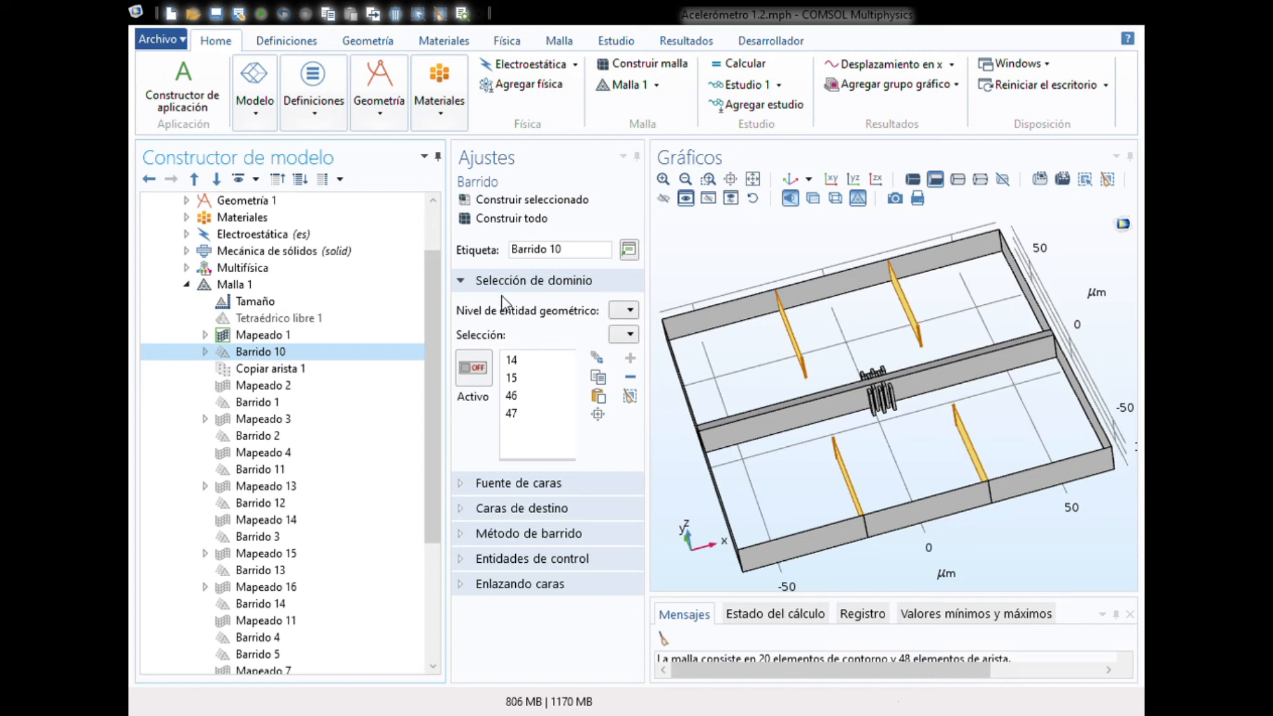
Build the swept mesh Barrido 10 on the four inner beams using its Distribución 1 settings.
left_click_drag(453, 305, 382, 305)
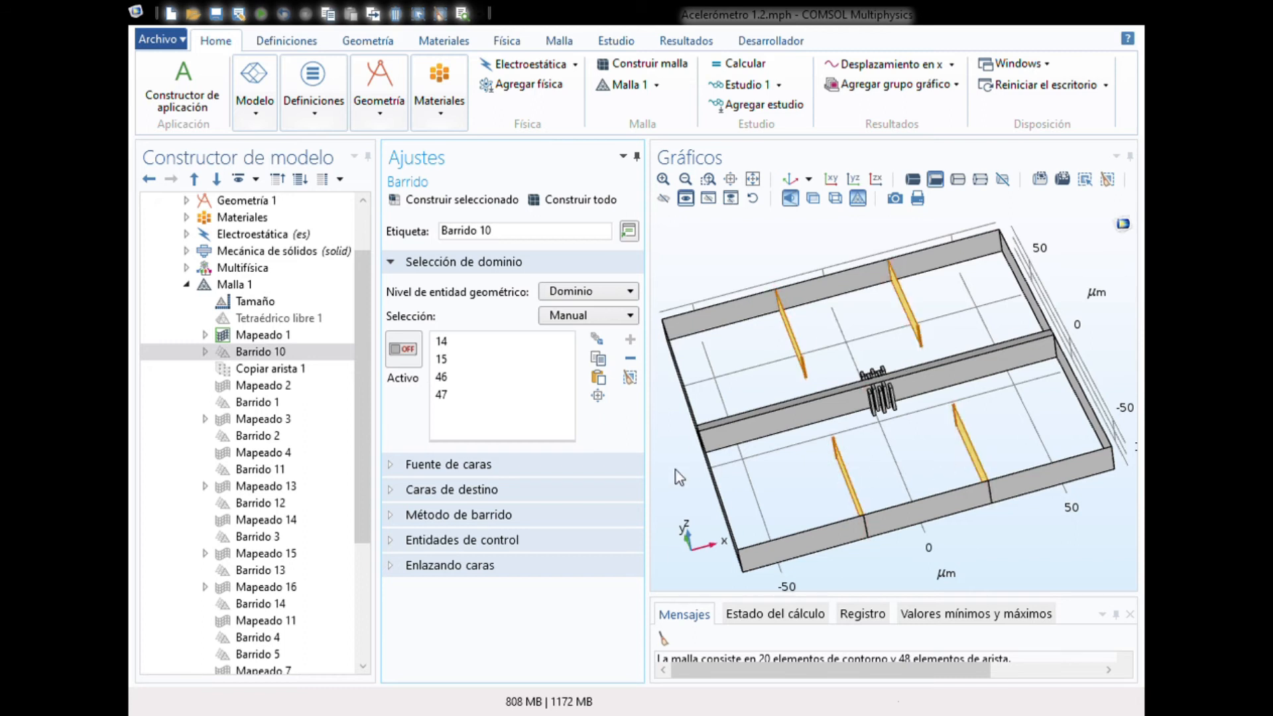
left_click(274, 352)
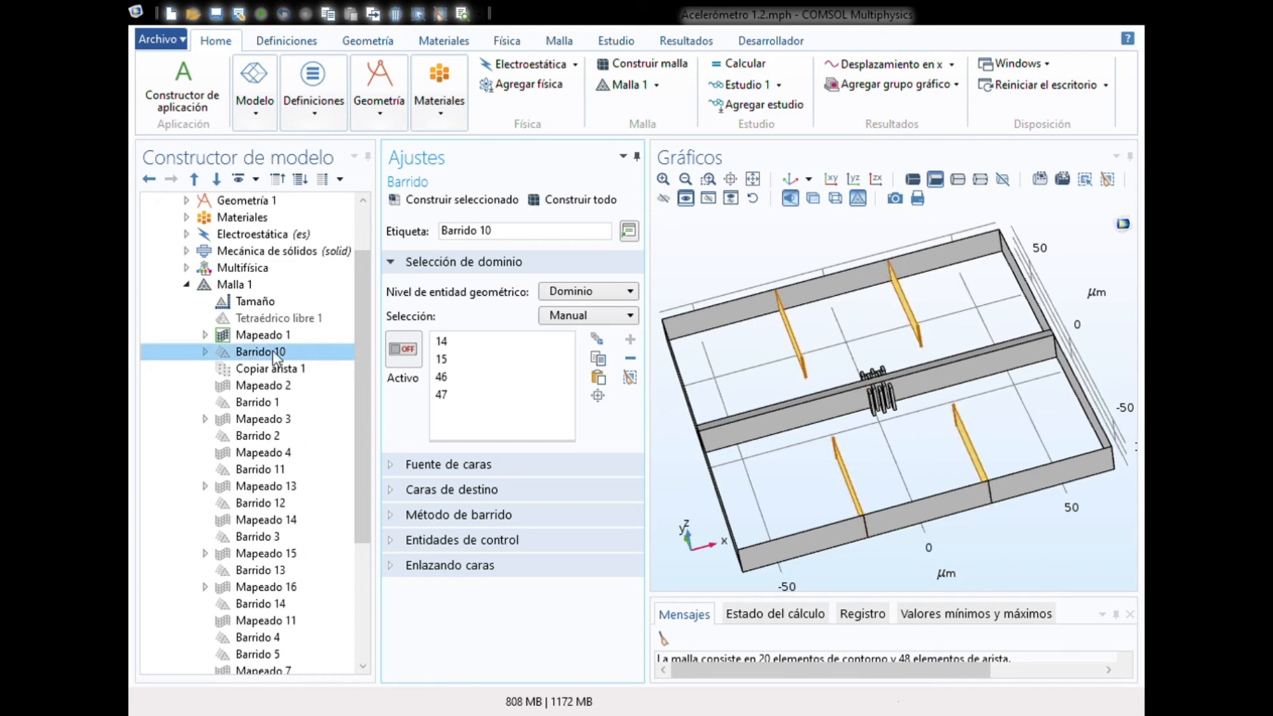
left_click(206, 354)
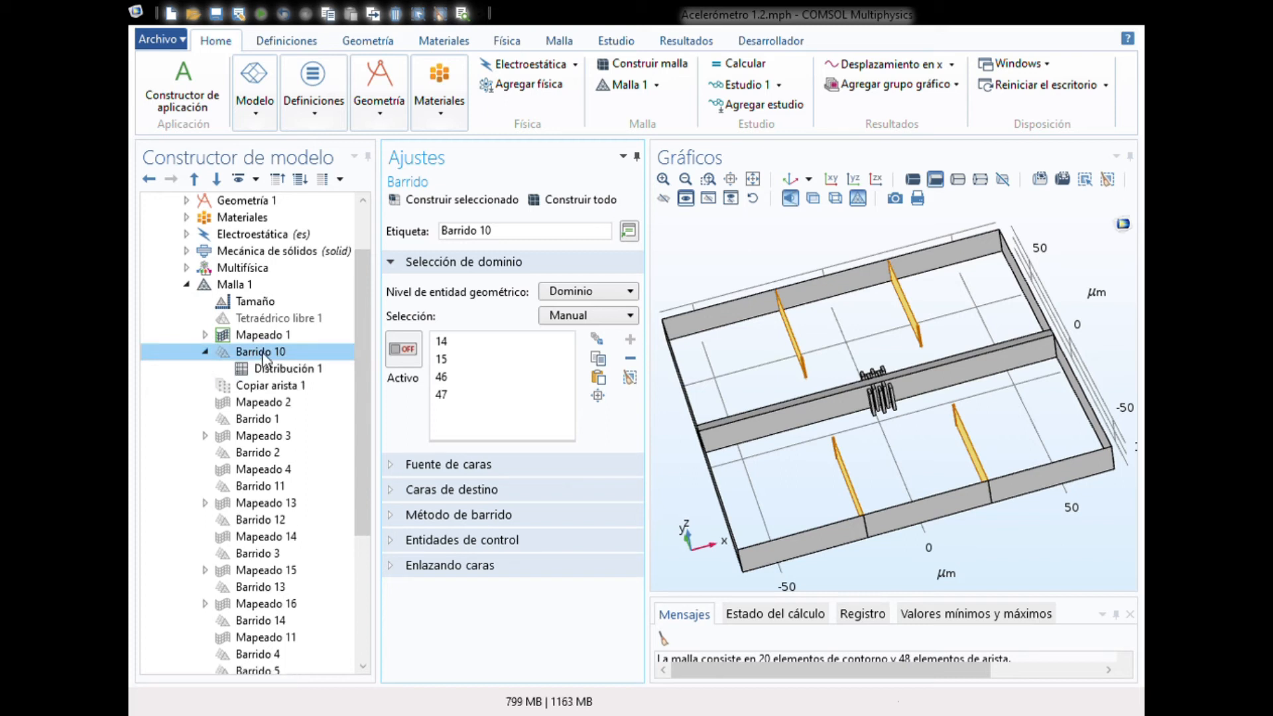
left_click(263, 353)
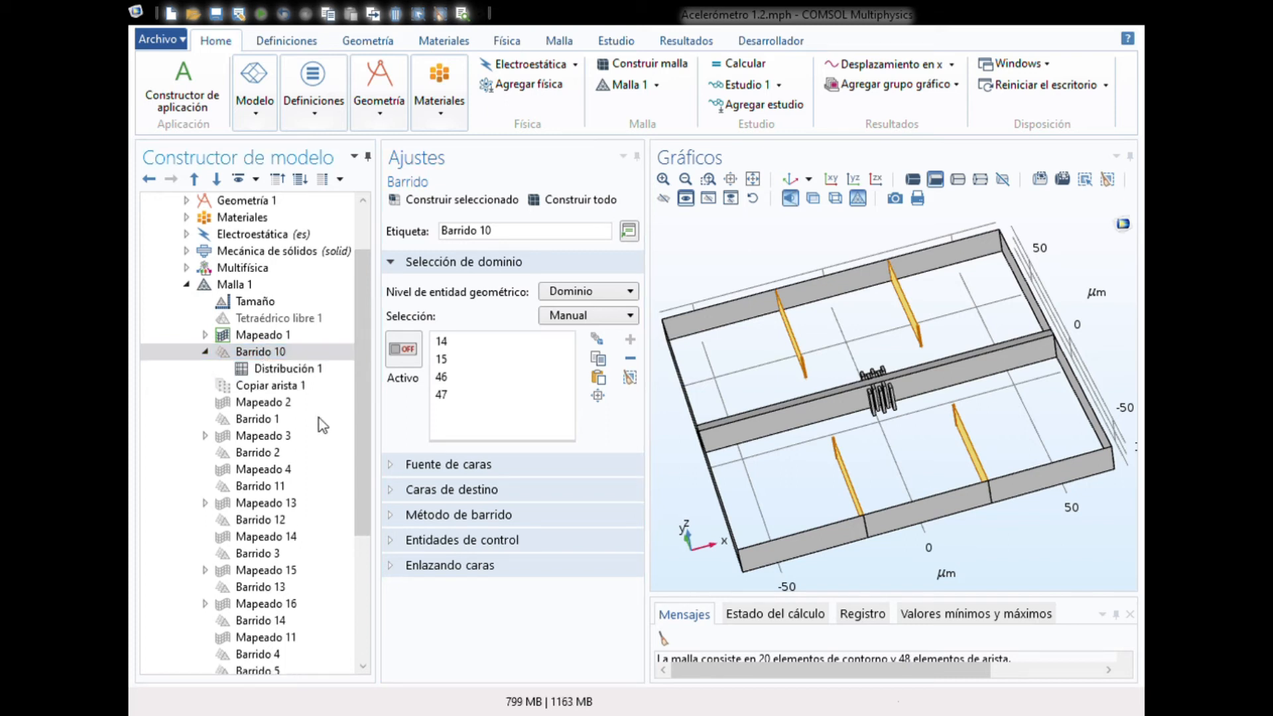
left_click(173, 385)
left_click(279, 370)
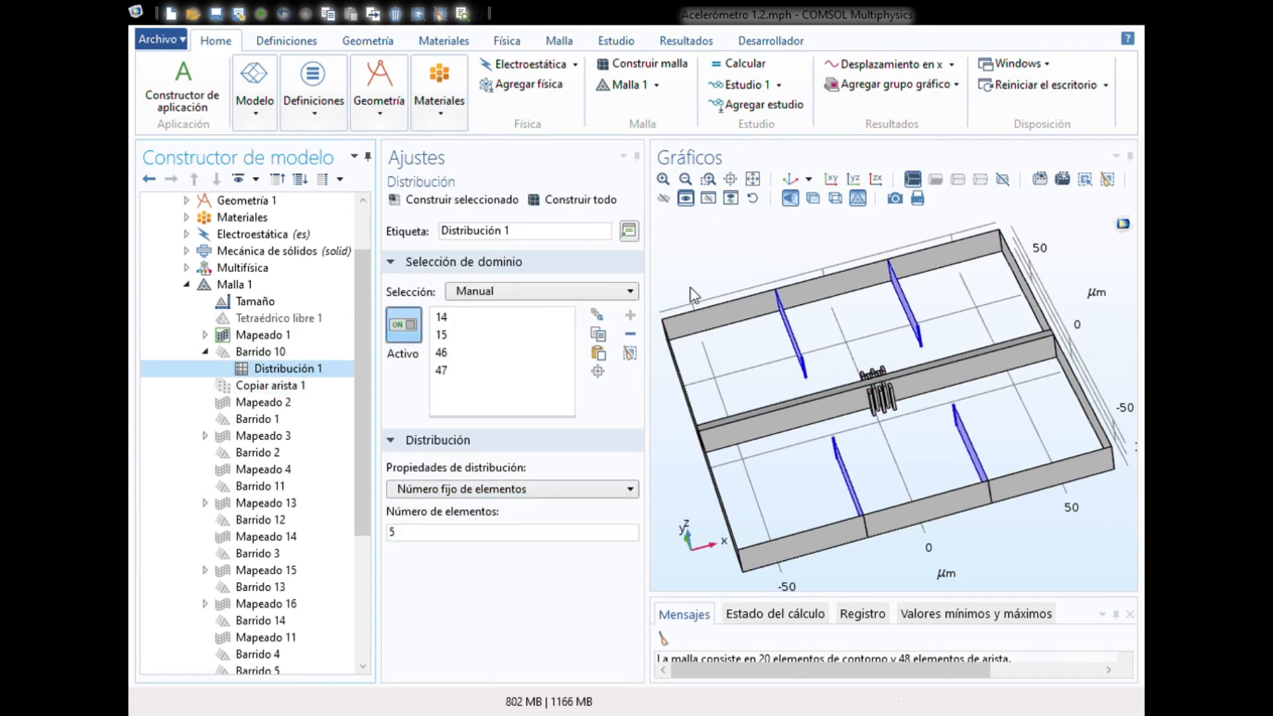
left_click_drag(705, 261, 773, 272)
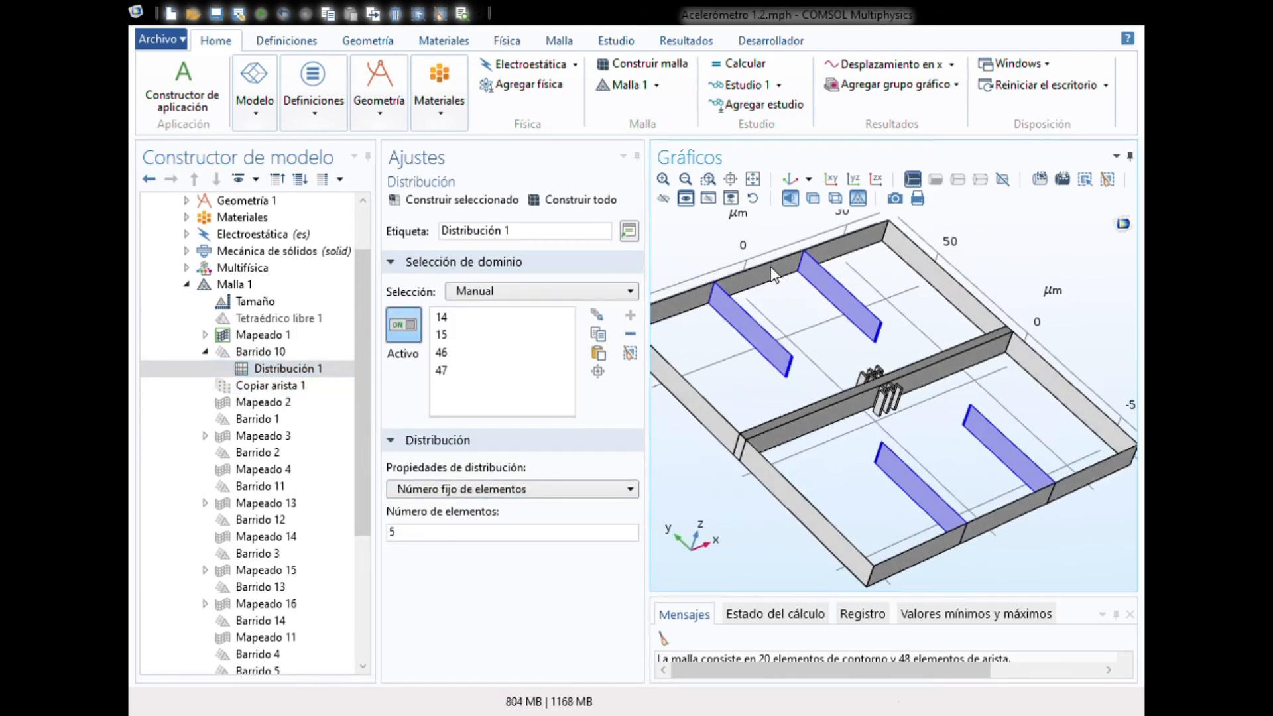
left_click(509, 206)
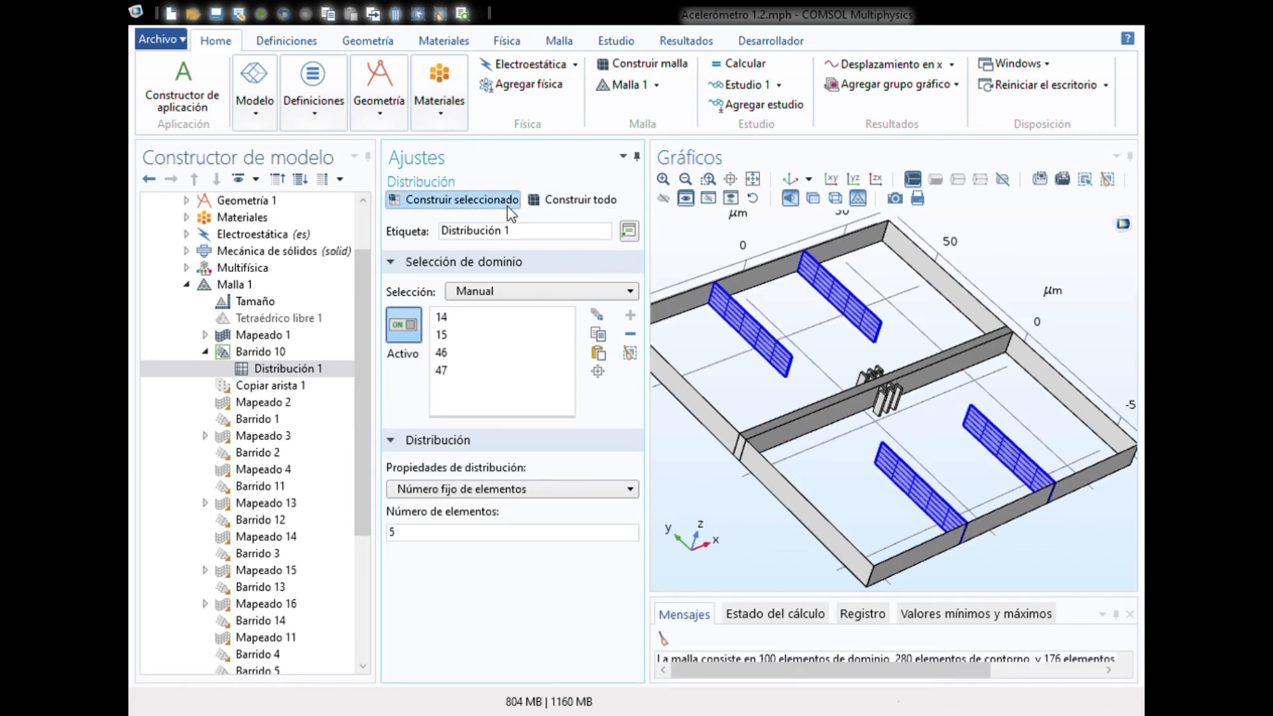
left_click_drag(805, 335, 836, 340)
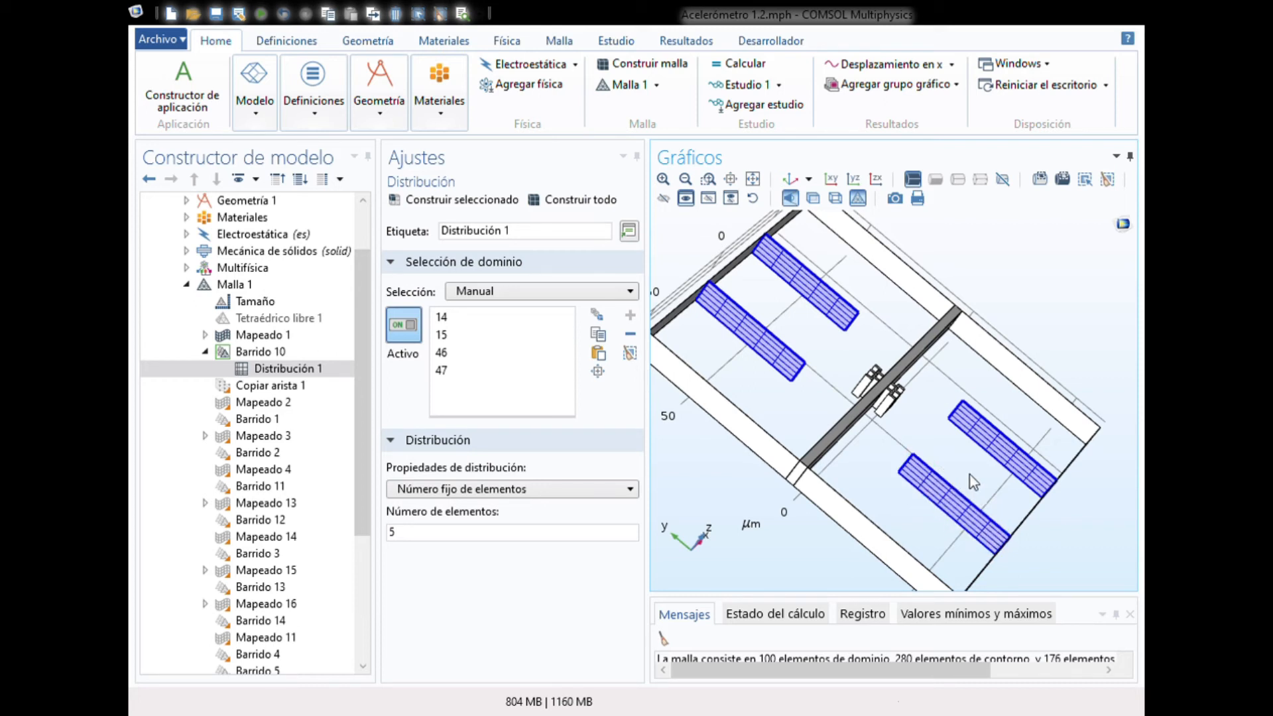
left_click_drag(970, 475, 882, 425)
left_click(304, 370)
left_click(206, 352)
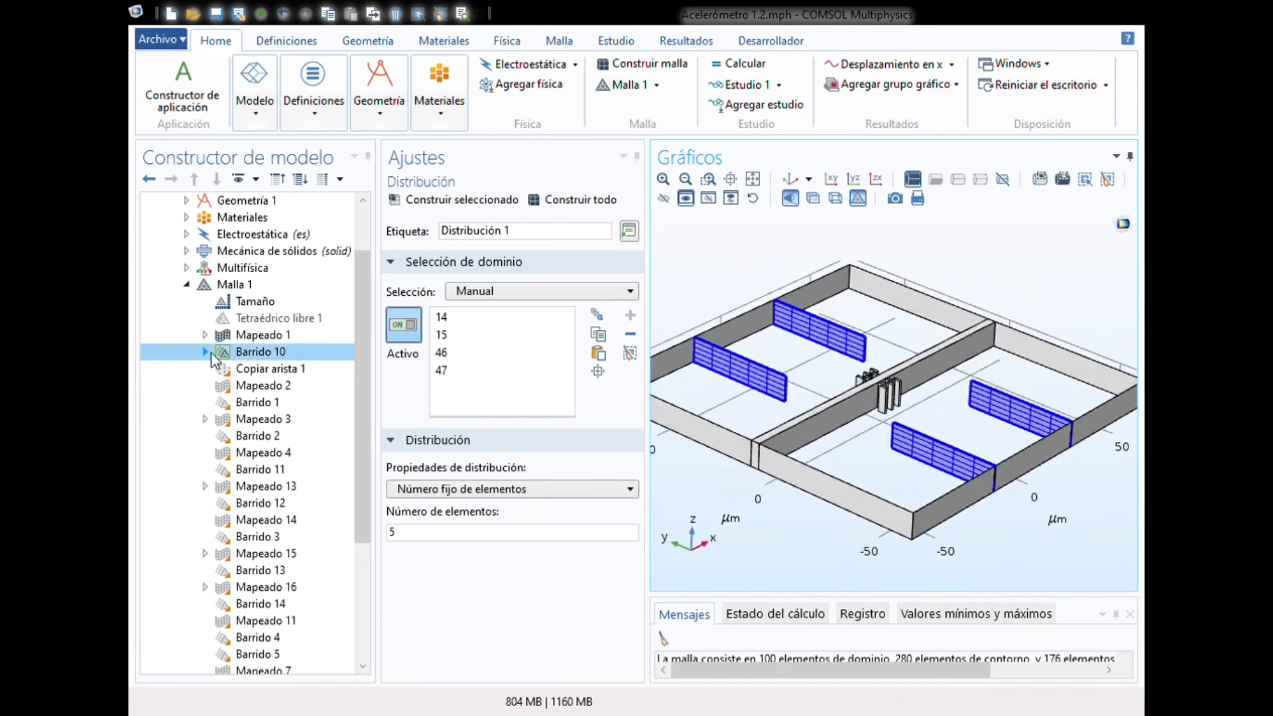
Examine the source edge 82 of Copiar arista 1 on the outer frame beside the meshed beam.
left_click(250, 369)
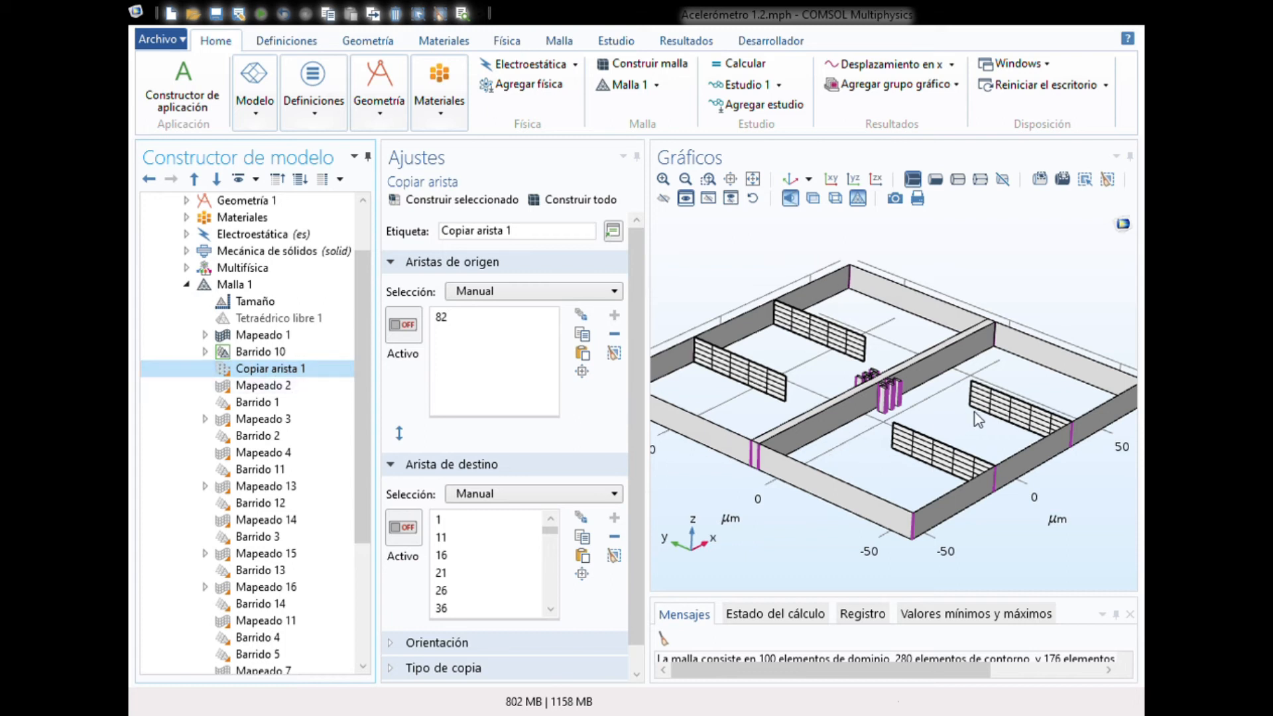
left_click_drag(969, 419, 925, 470)
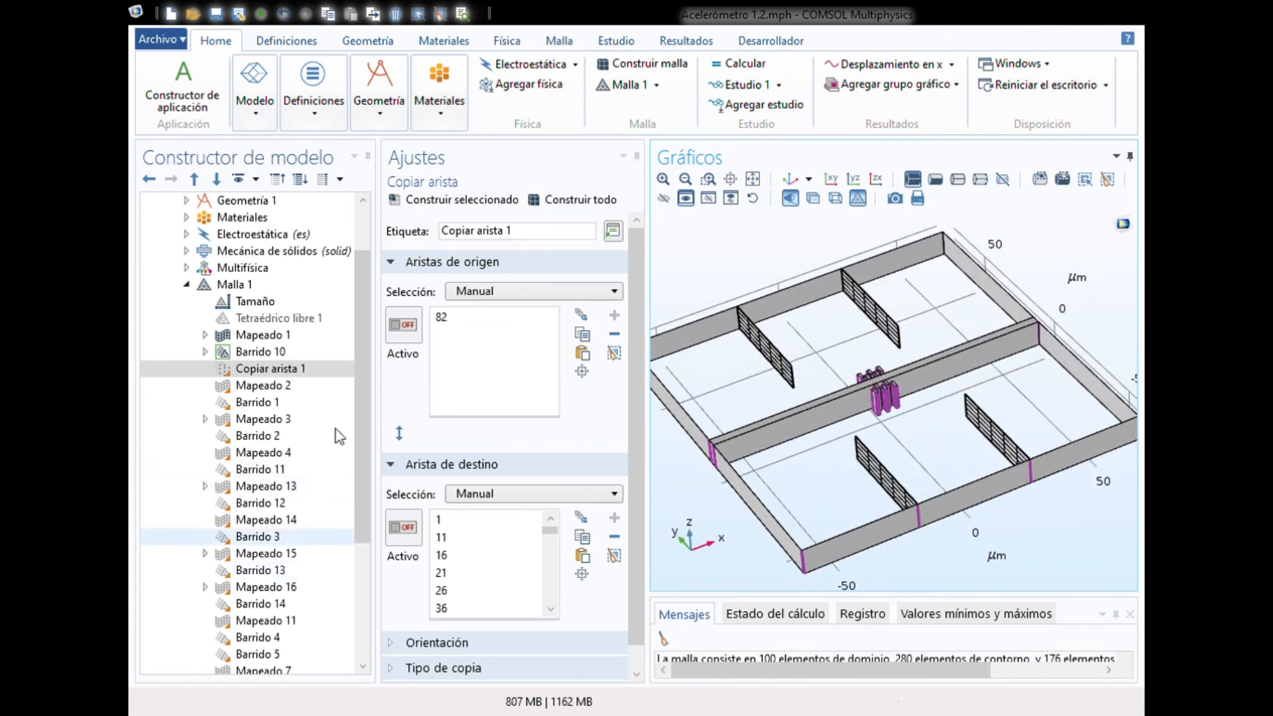
left_click(294, 371)
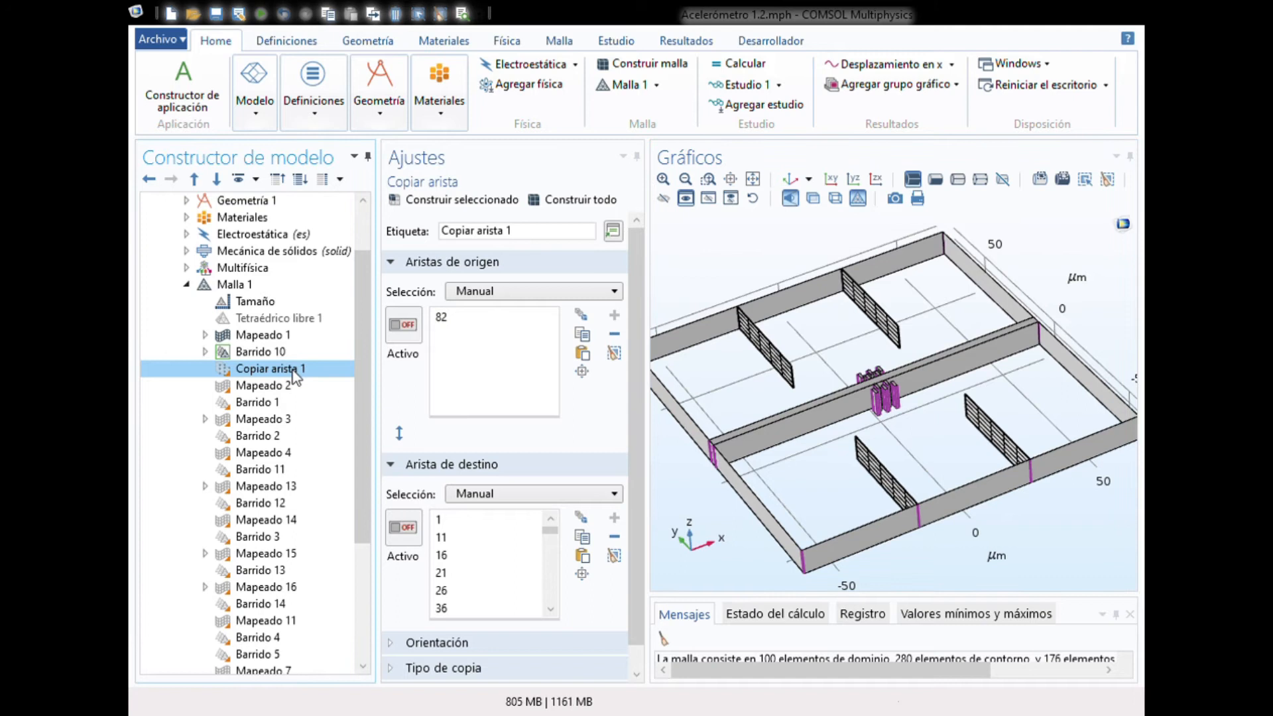
left_click_drag(819, 358, 882, 365)
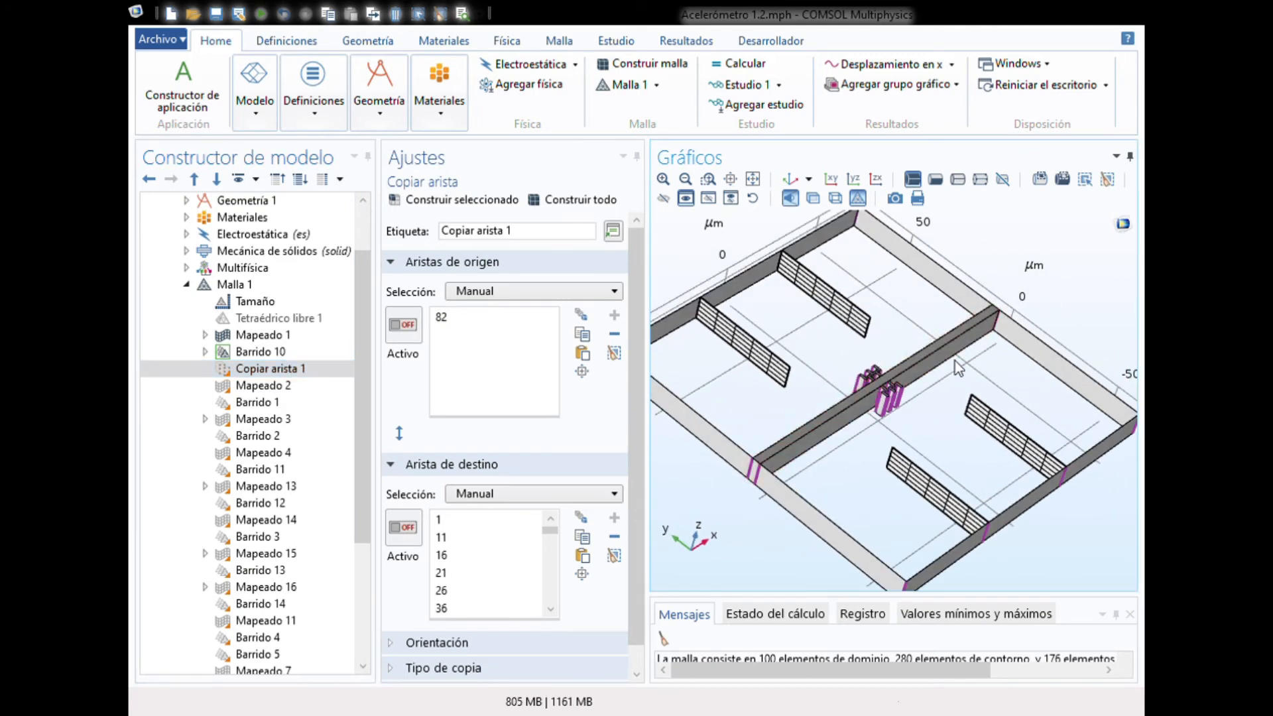
left_click_drag(861, 483, 870, 464)
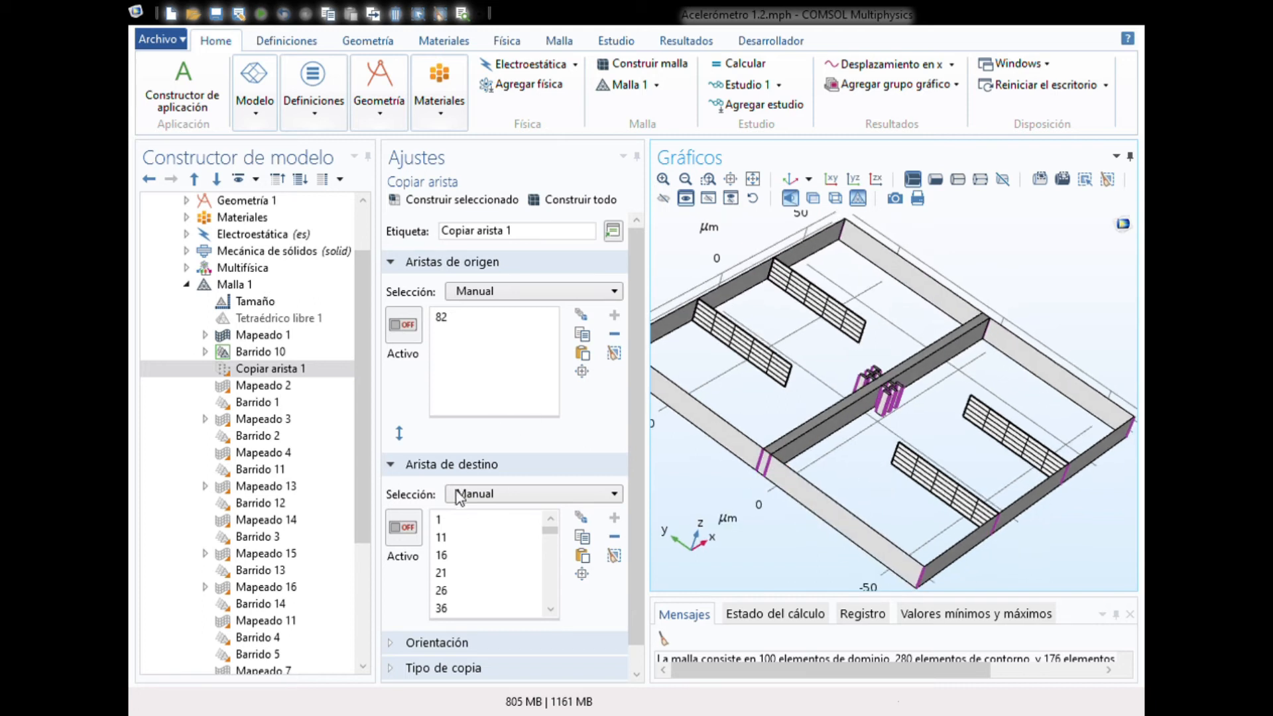
left_click(404, 324)
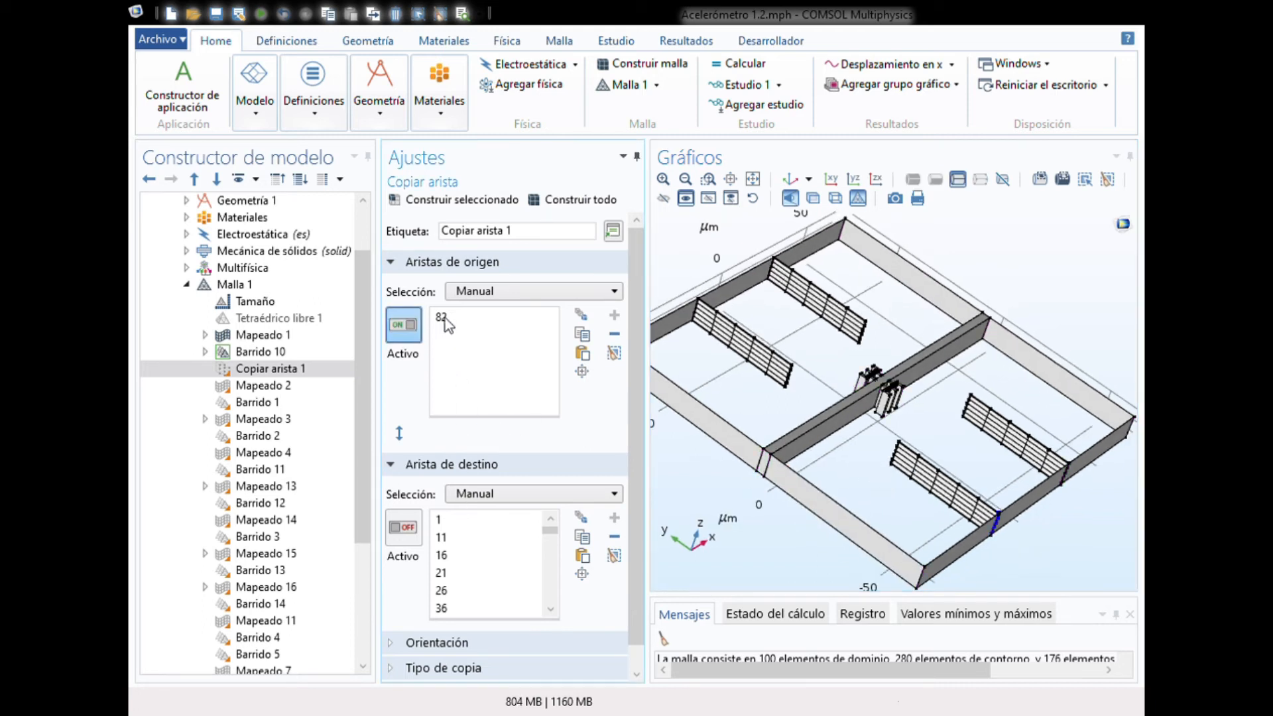
left_click(444, 317)
left_click_drag(858, 480, 961, 515)
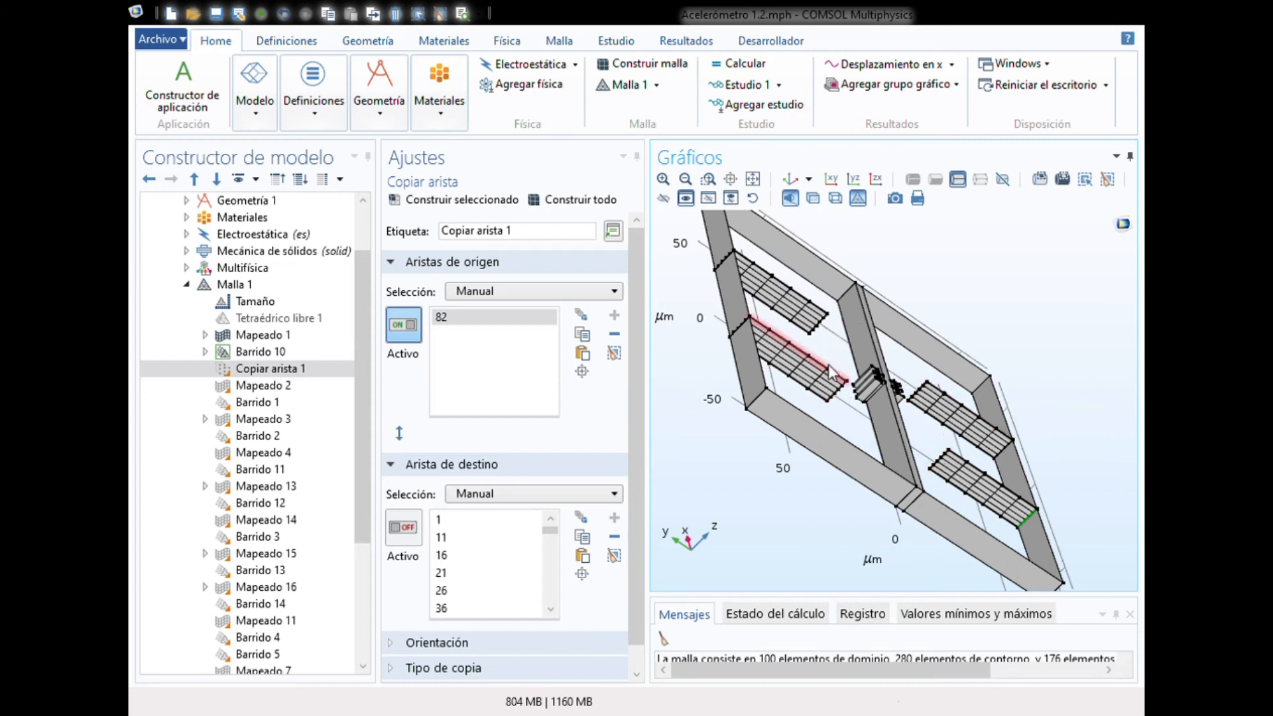
left_click_drag(937, 448, 814, 379)
Examine the destination edges of Copiar arista 1 across the frame, starting with edge 1.
left_click(402, 527)
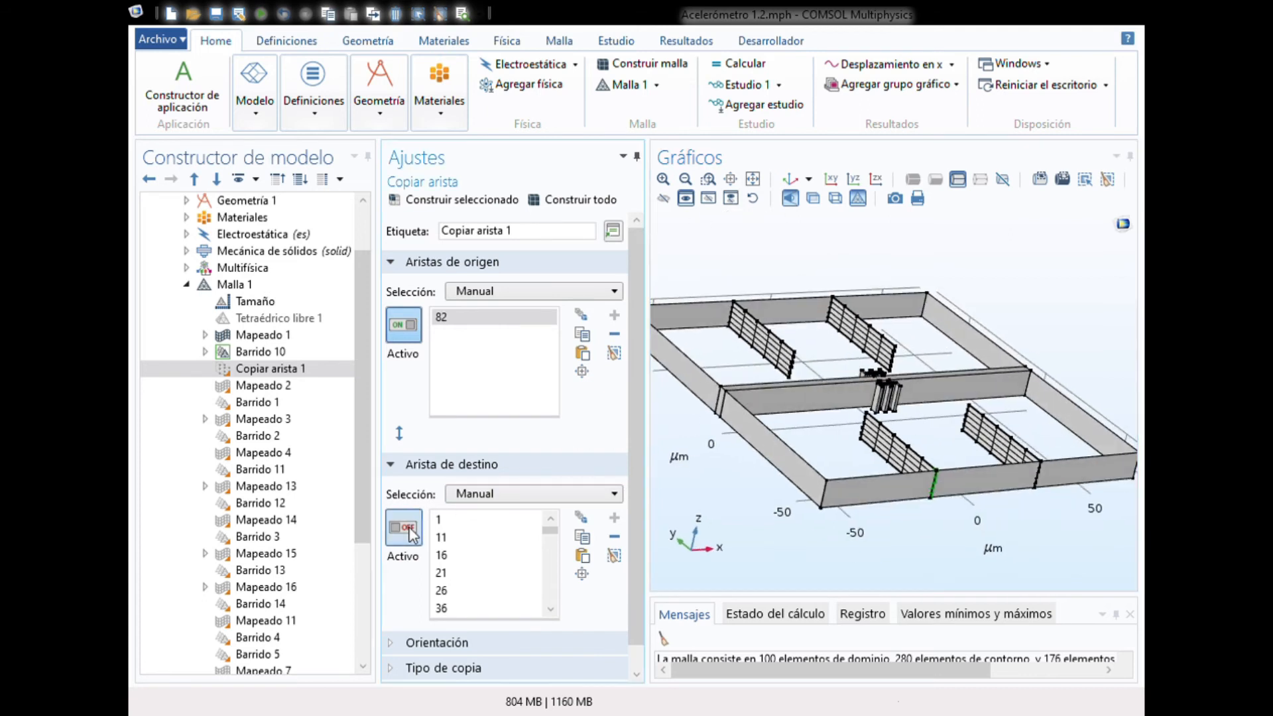
left_click(451, 519)
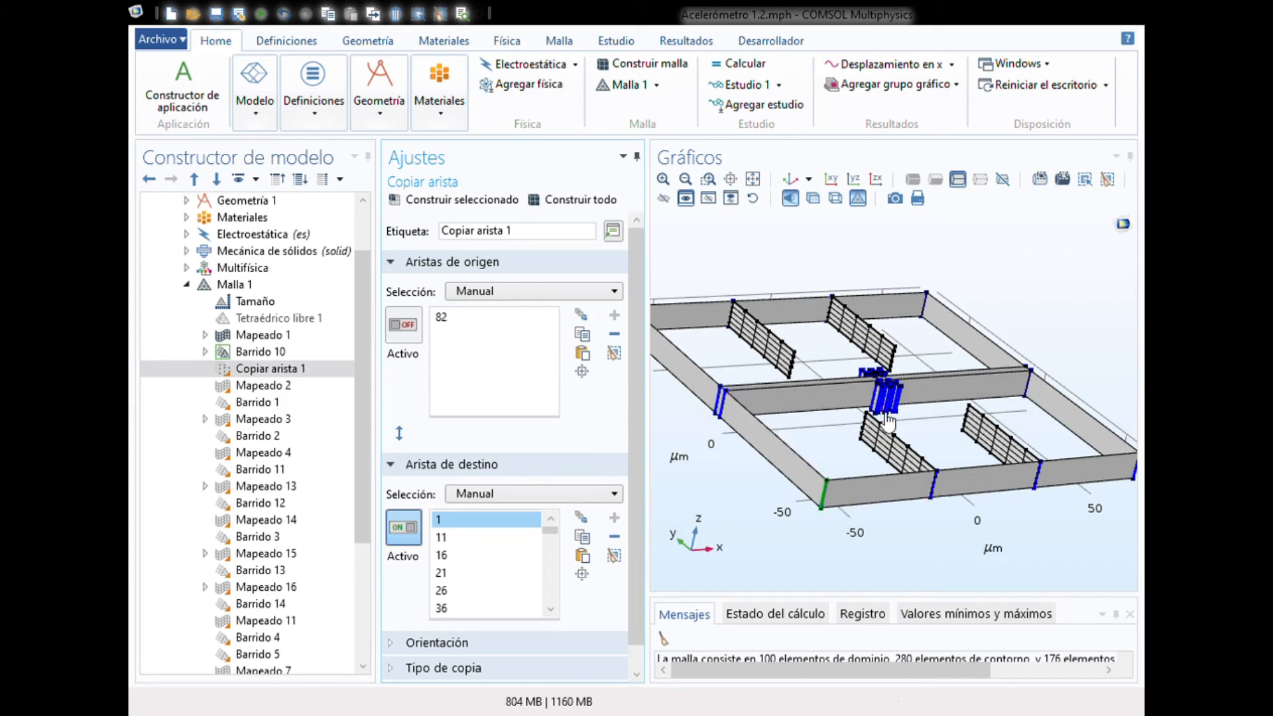
left_click(708, 179)
left_click_drag(925, 511, 954, 463)
left_click(867, 387)
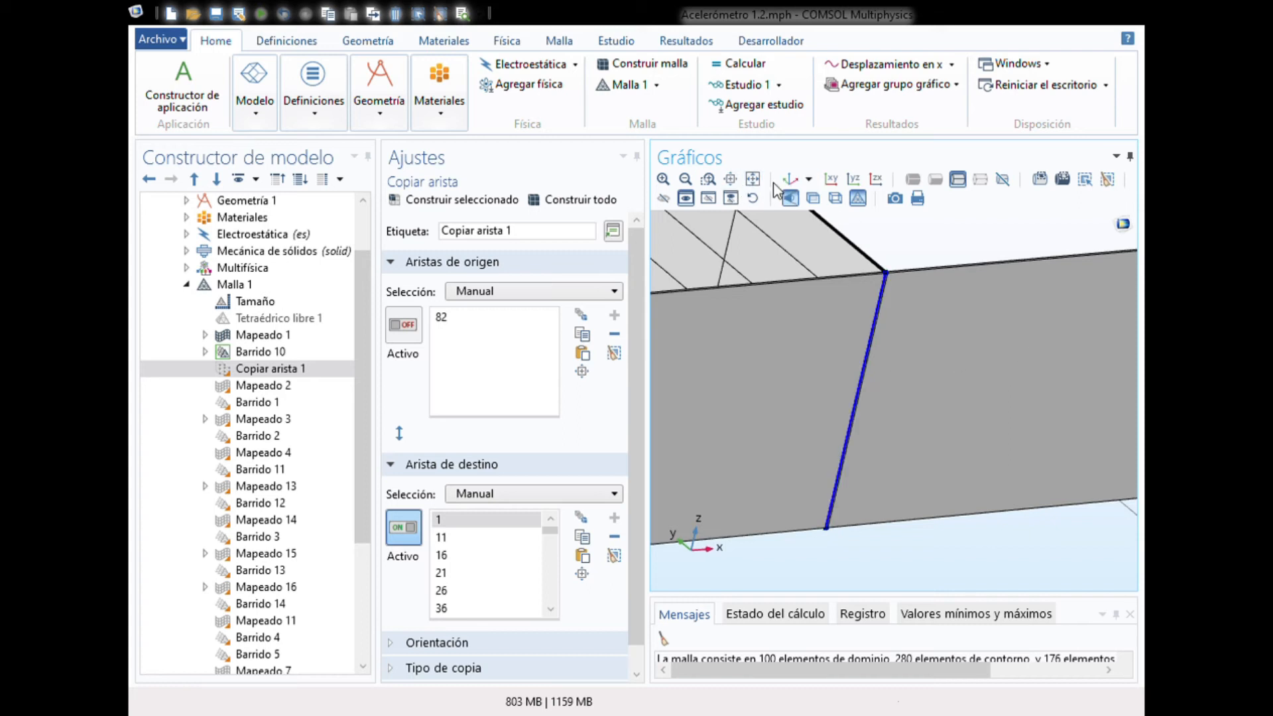
left_click(733, 179)
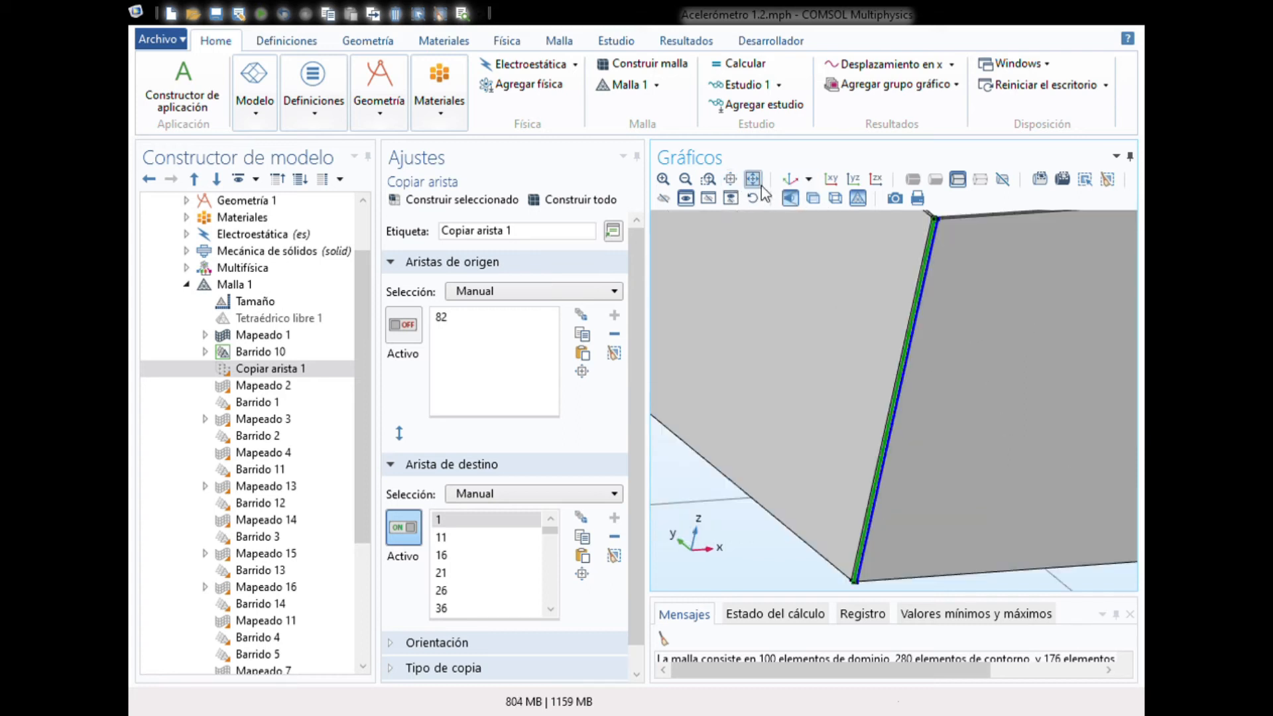
left_click(752, 179)
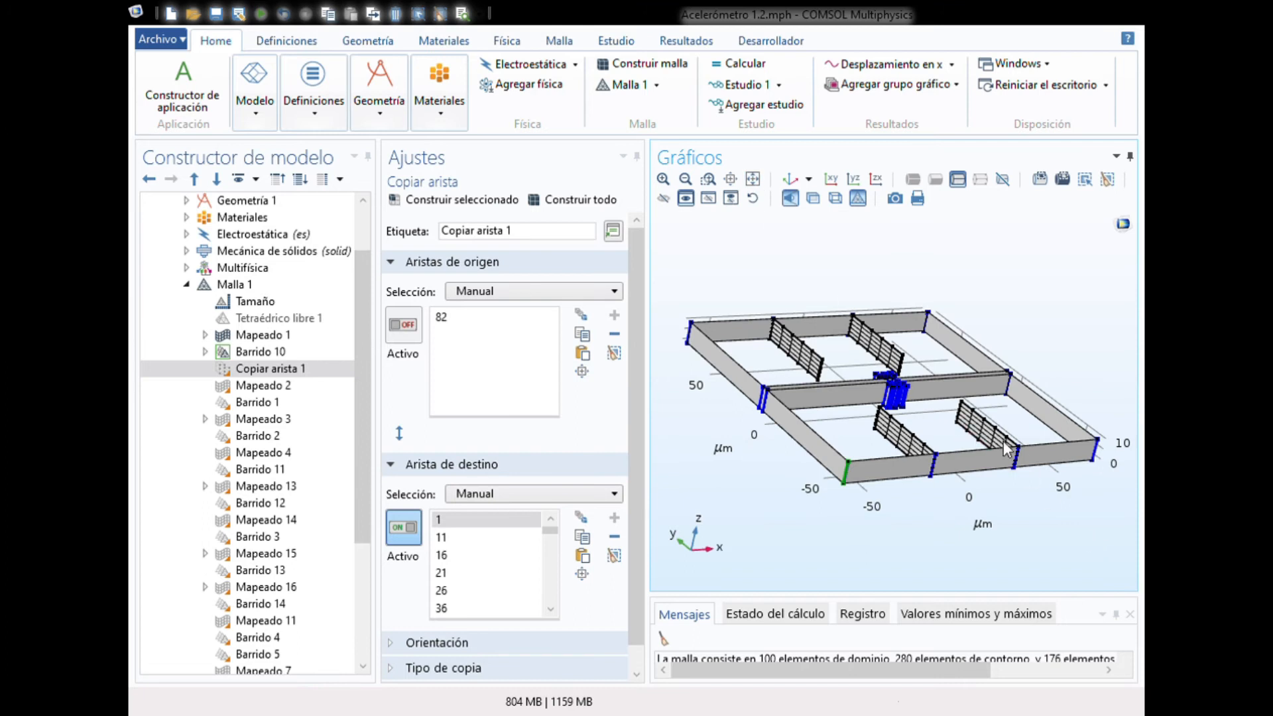
left_click(1017, 460)
left_click_drag(906, 260, 892, 325)
left_click(868, 302)
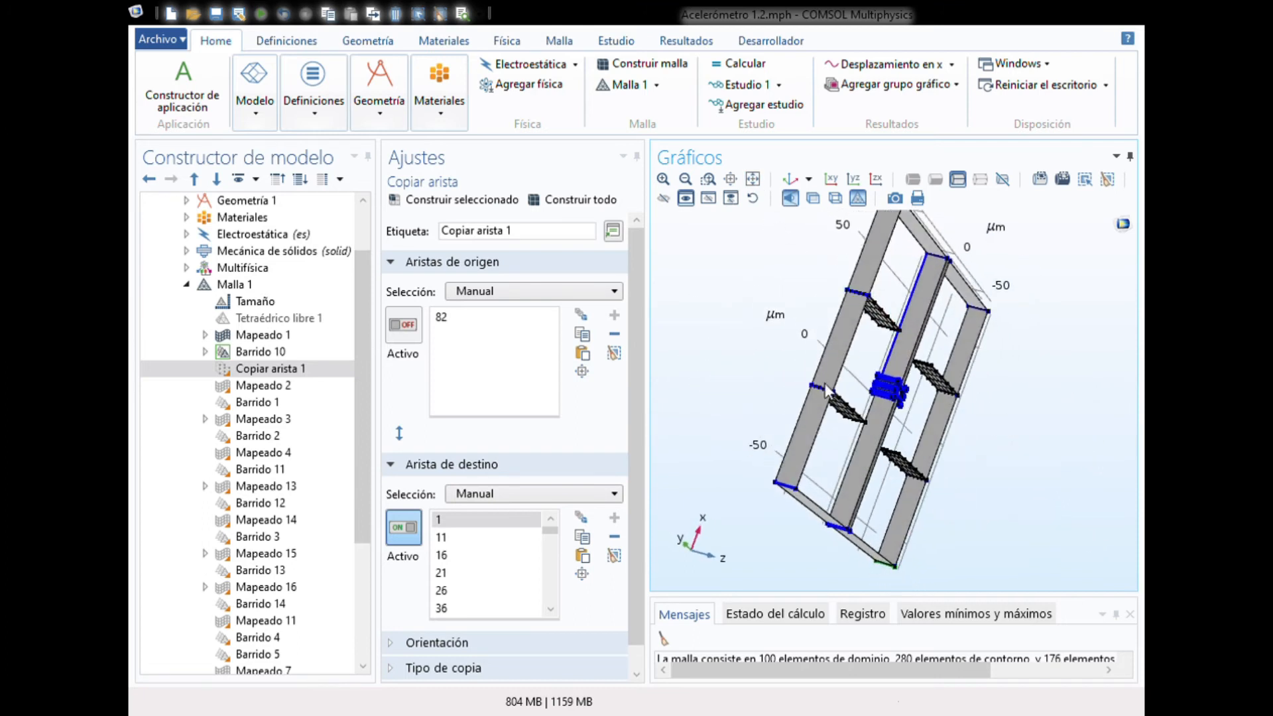
left_click(830, 391)
left_click_drag(802, 341, 709, 199)
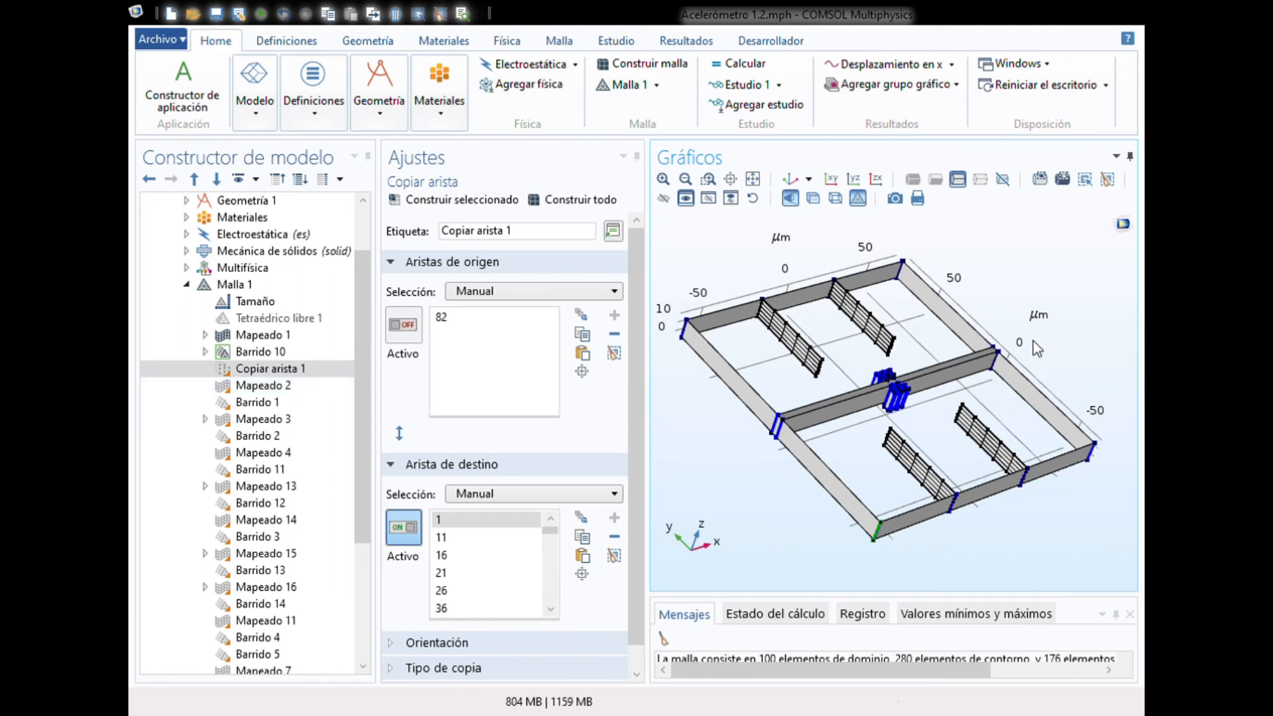
left_click_drag(1048, 339, 1036, 322)
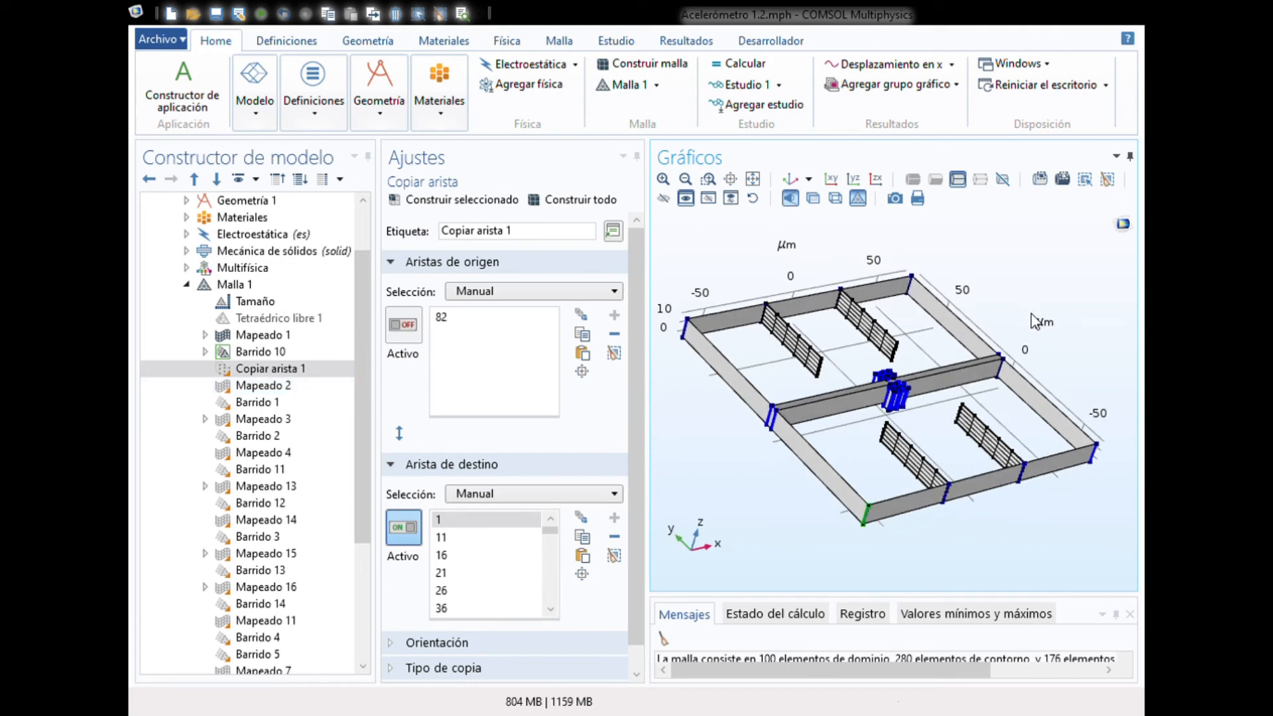
Examine the boundaries selected in Mapeado 2 where a meshed beam meets the outer frame.
left_click(255, 388)
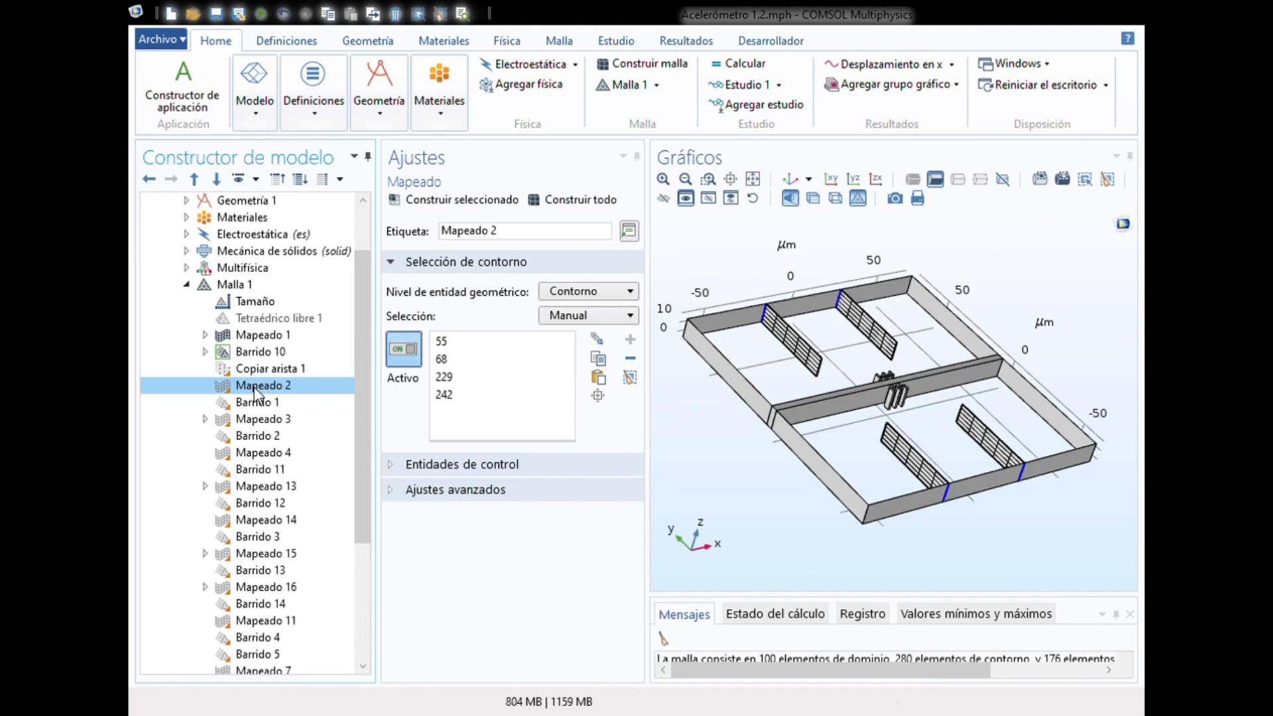
left_click_drag(953, 518, 894, 488)
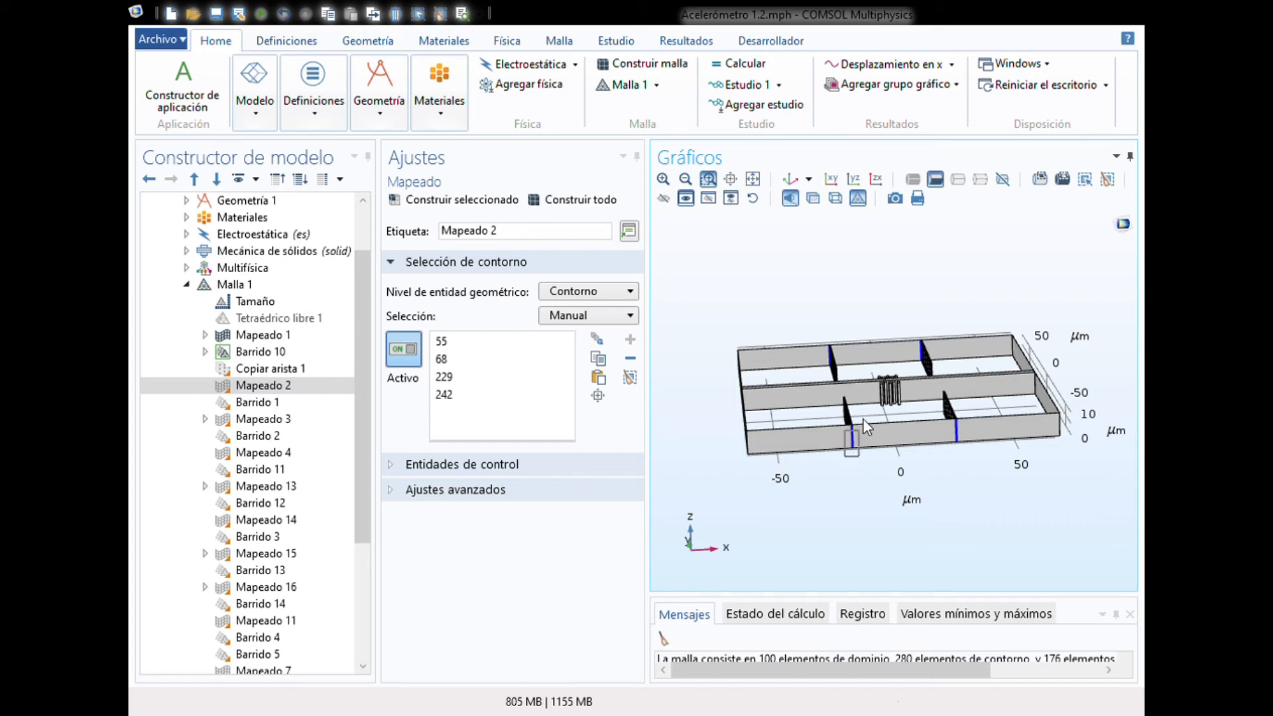
scroll(870, 403, "up", 5)
left_click_drag(915, 329, 972, 329)
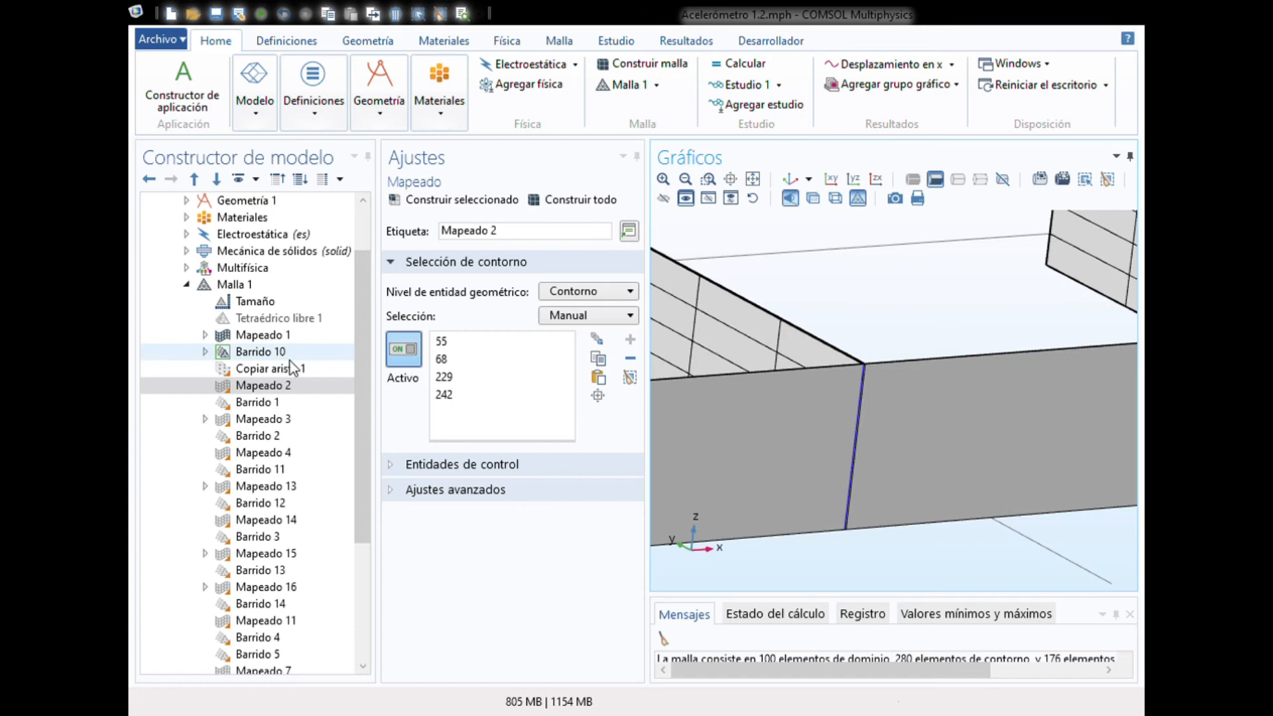
Check the Barrido 10 domains at the beam's end and hide the outer frame domain covering it.
left_click(264, 353)
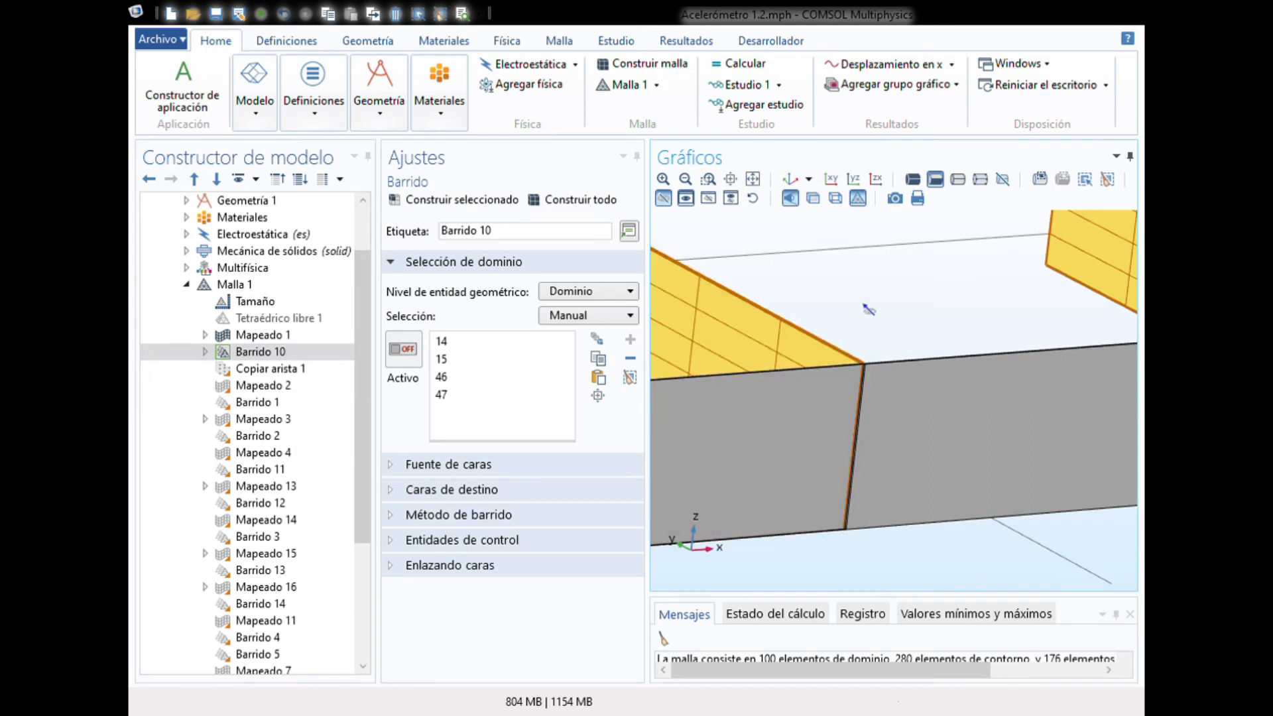
left_click_drag(869, 309, 868, 365)
left_click(403, 349)
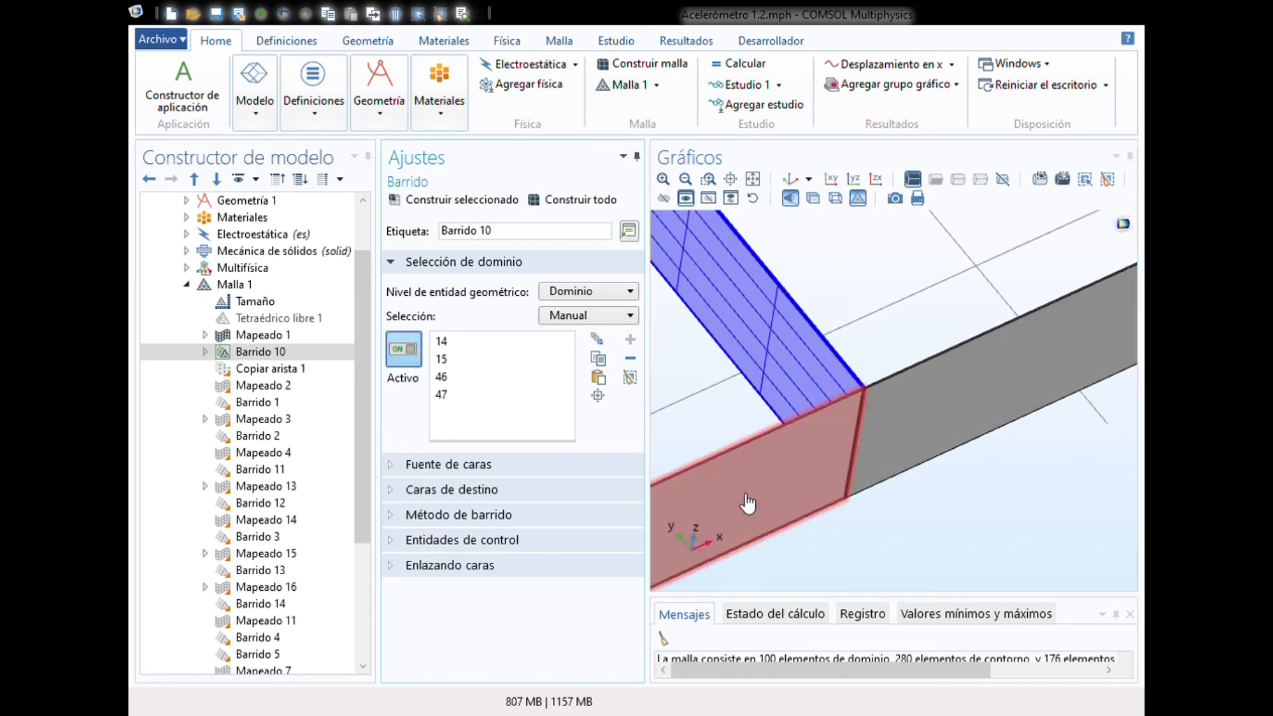
left_click(665, 197)
left_click(403, 349)
Build the mapped mesh Mapeado 2 on boundaries 55, 68, 229 and 242 and inspect it at the beam's end.
left_click(264, 385)
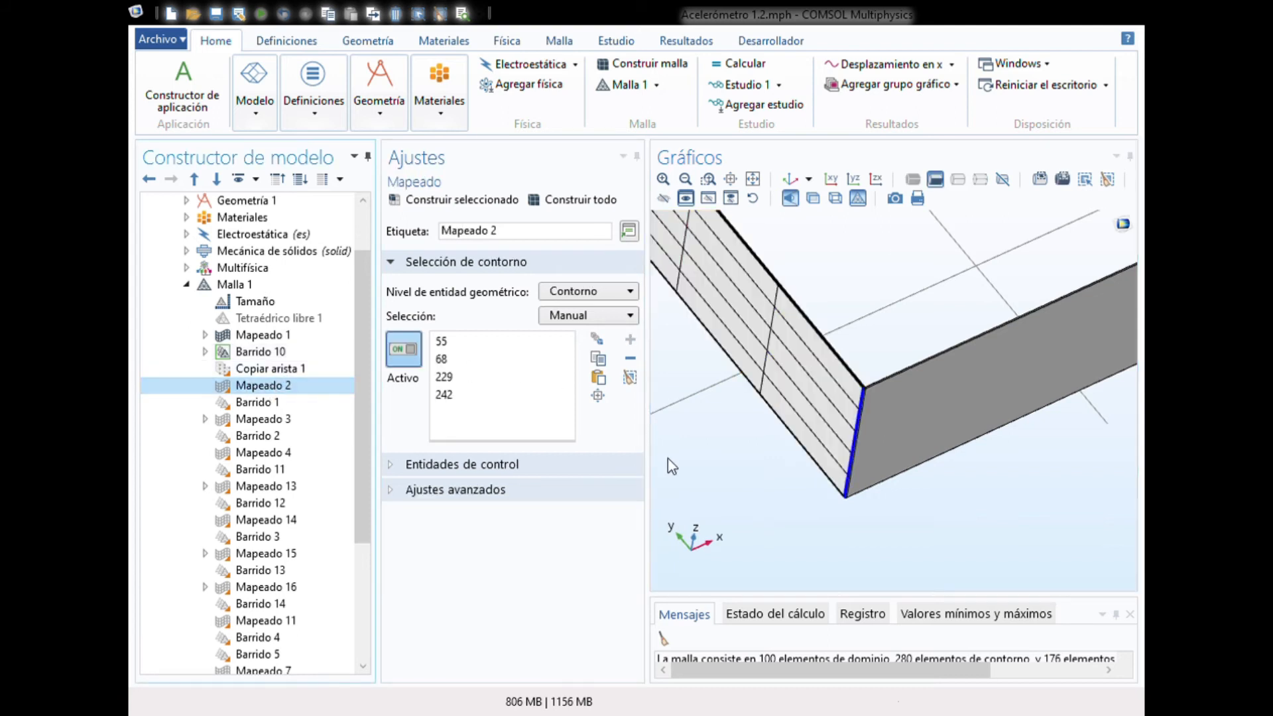
left_click_drag(729, 476, 814, 431)
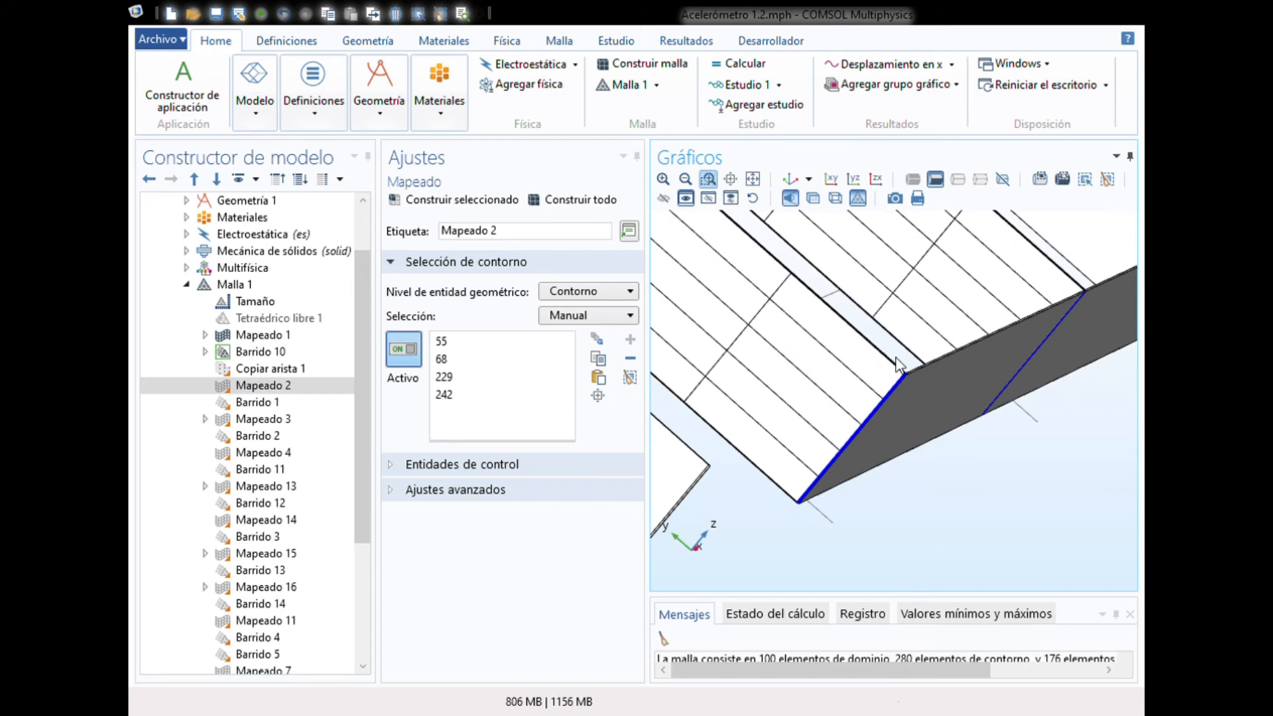
left_click_drag(896, 362, 938, 444)
left_click(708, 179)
right_click_drag(937, 404, 885, 466)
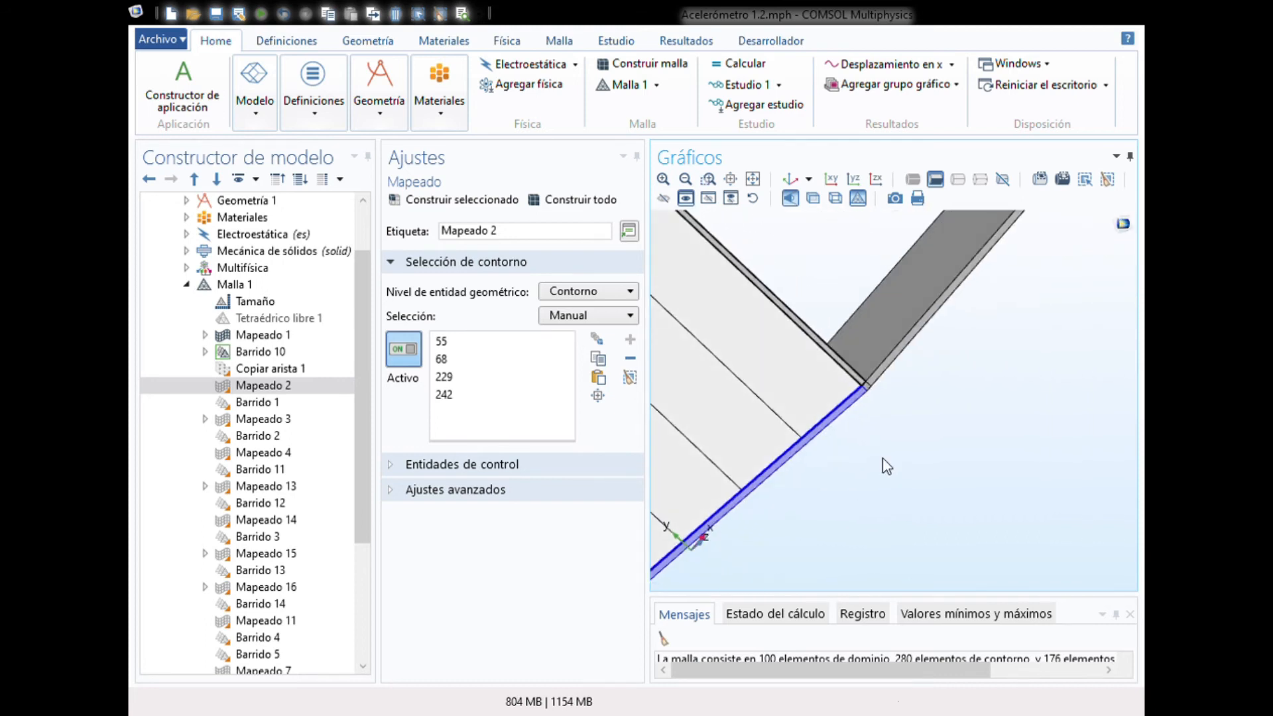
left_click(860, 416)
left_click(472, 202)
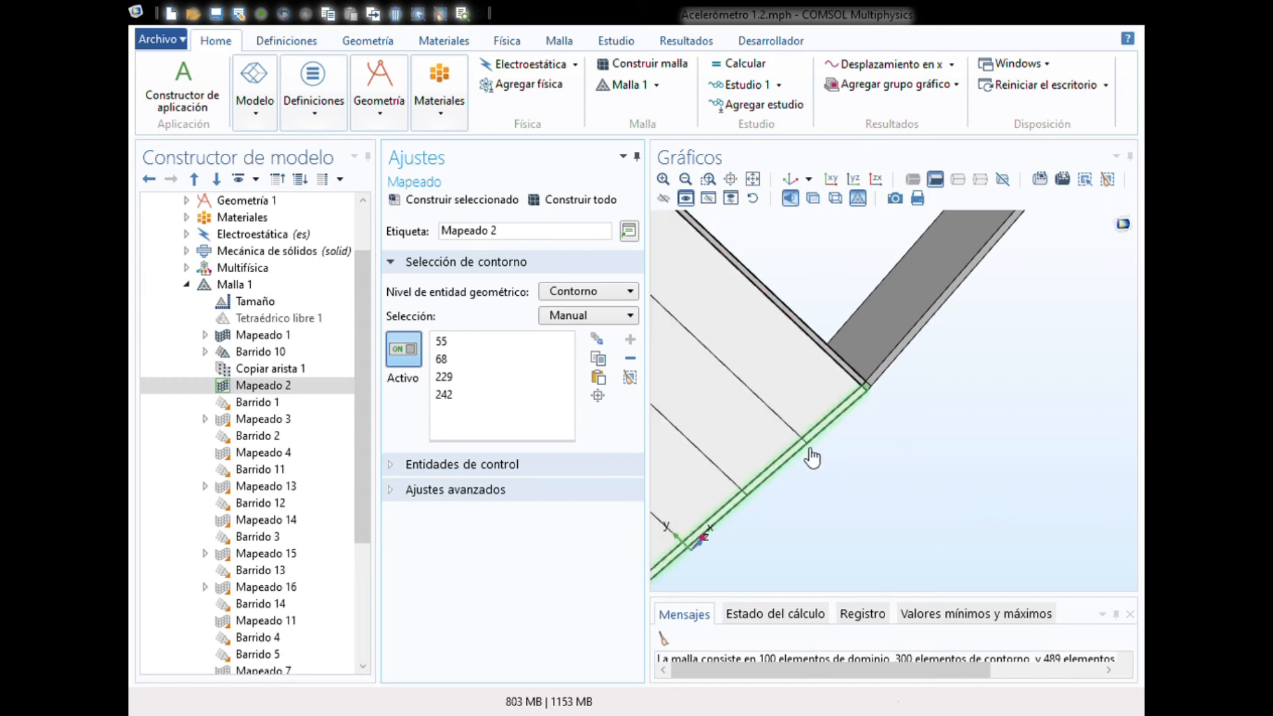
left_click(341, 391)
left_click_drag(836, 459, 829, 404)
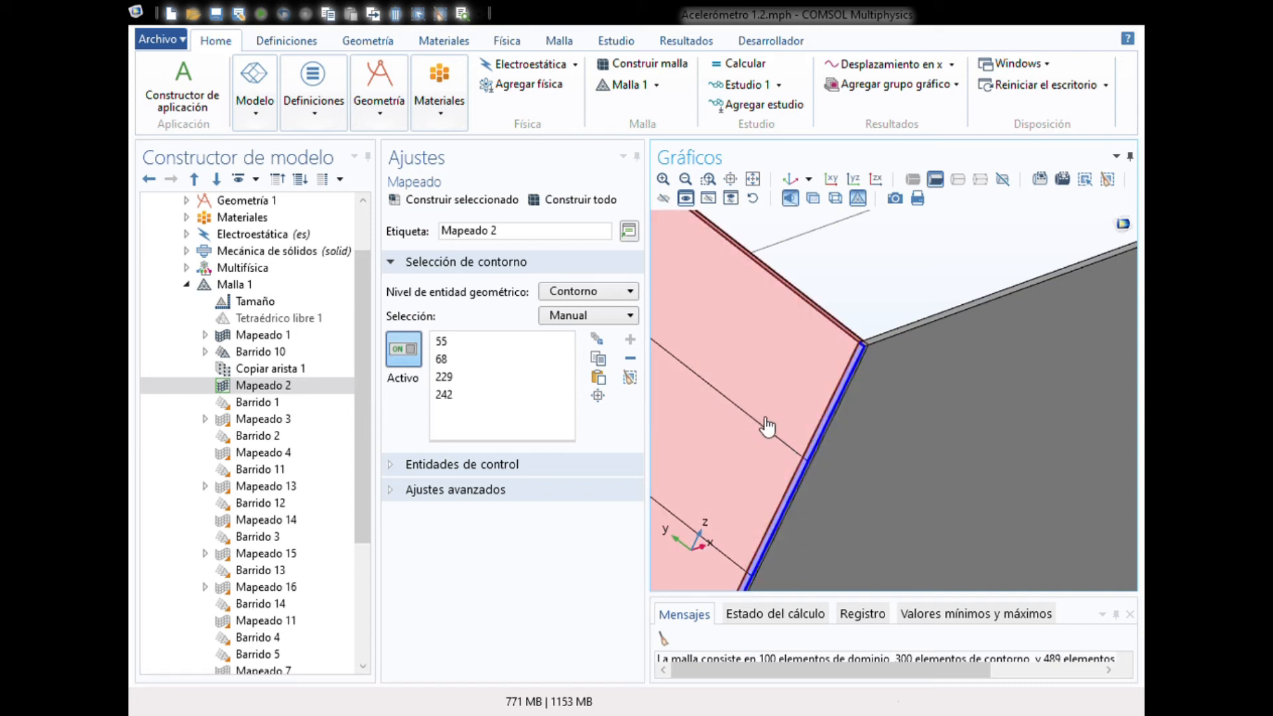
Build the swept mesh Barrido 1 on domains 13, 16, 45 and 48 and inspect it across the frame.
left_click(254, 403)
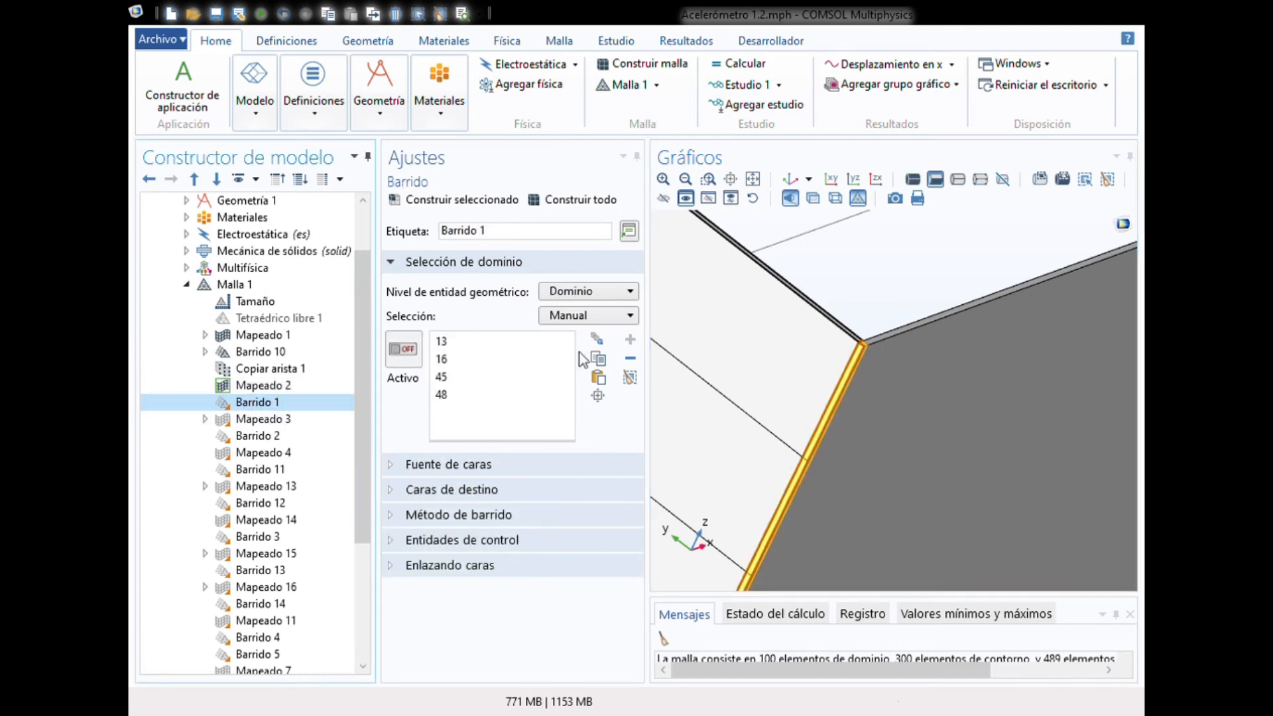
right_click_drag(893, 273, 869, 289)
left_click_drag(869, 290, 811, 287)
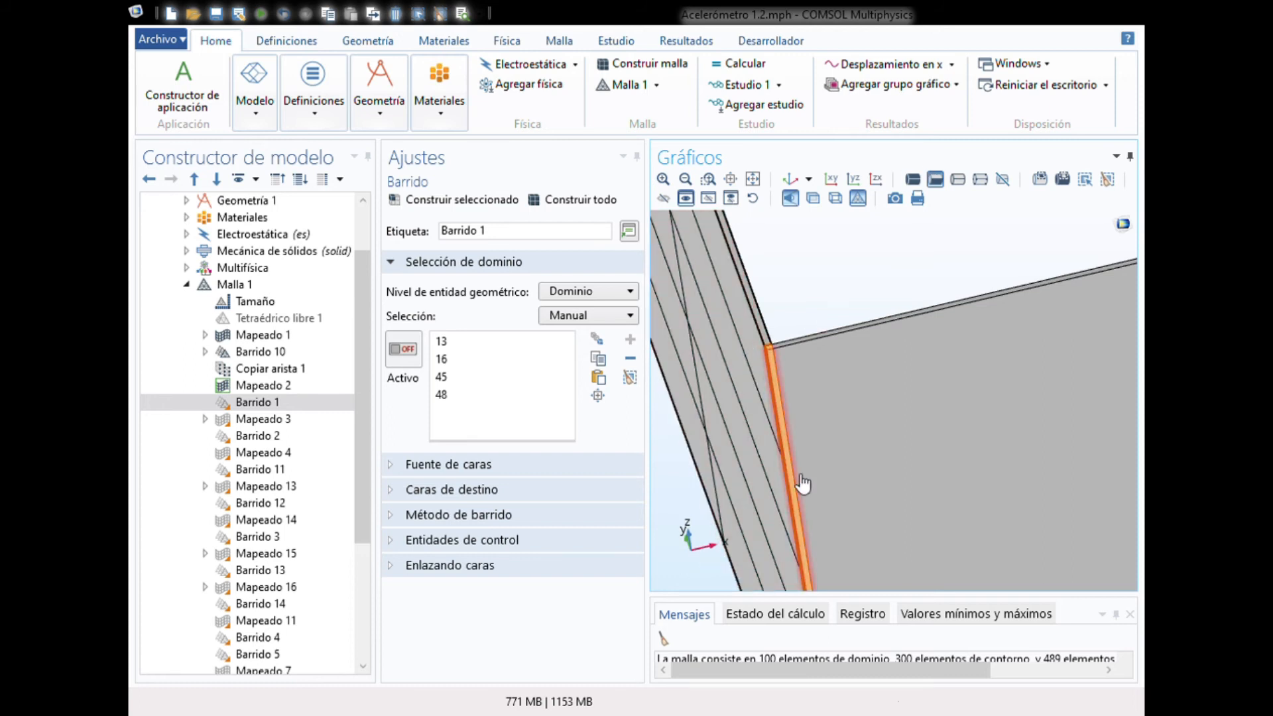
left_click(292, 406)
left_click(480, 204)
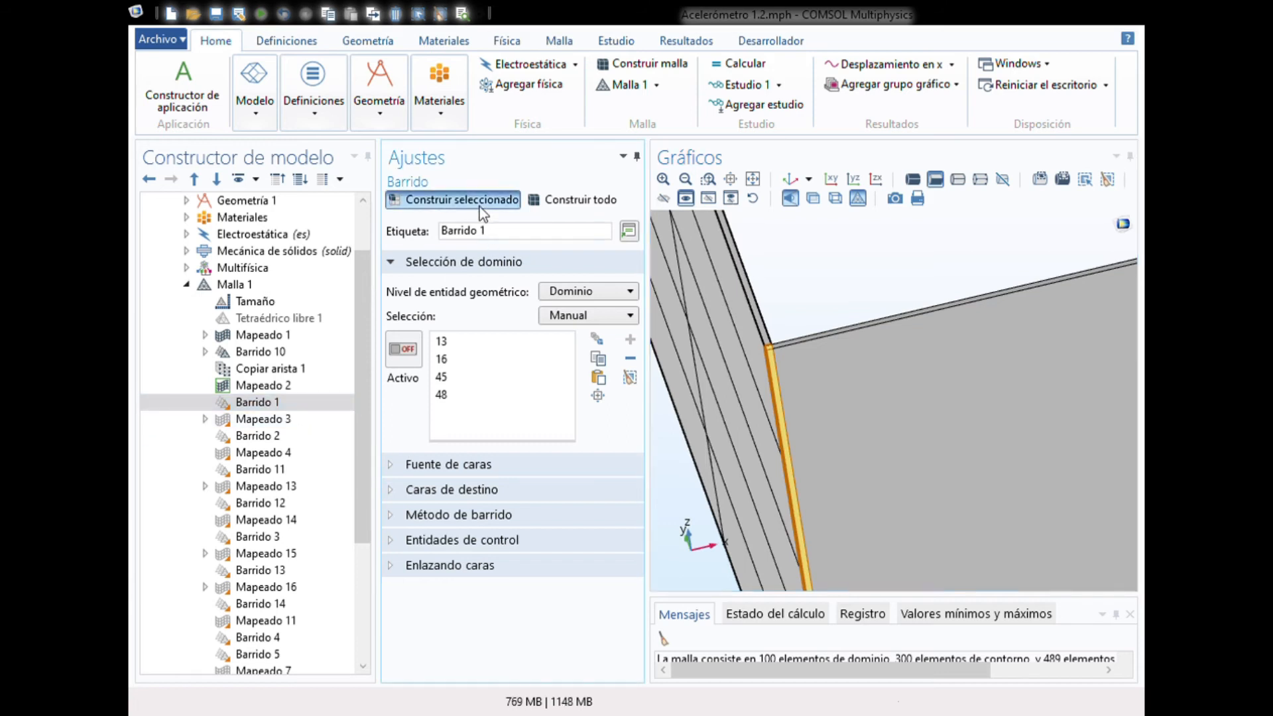
left_click_drag(795, 263, 822, 223)
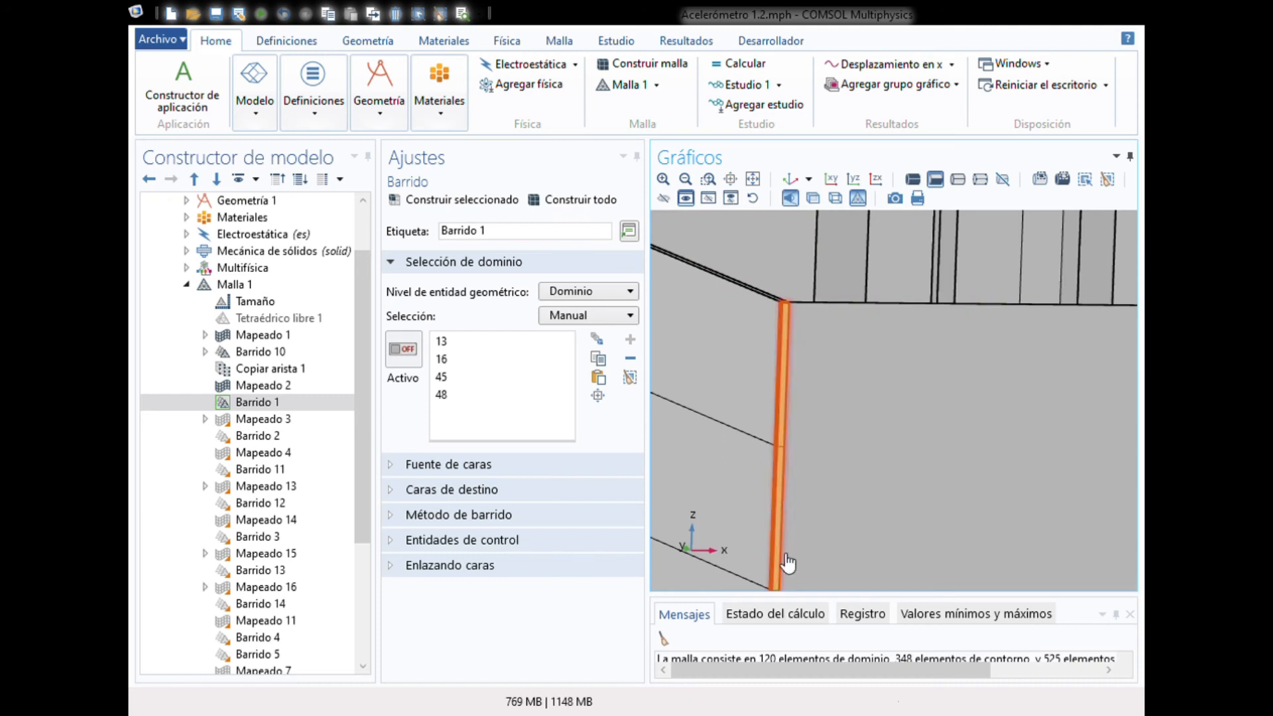
left_click_drag(802, 277, 797, 345)
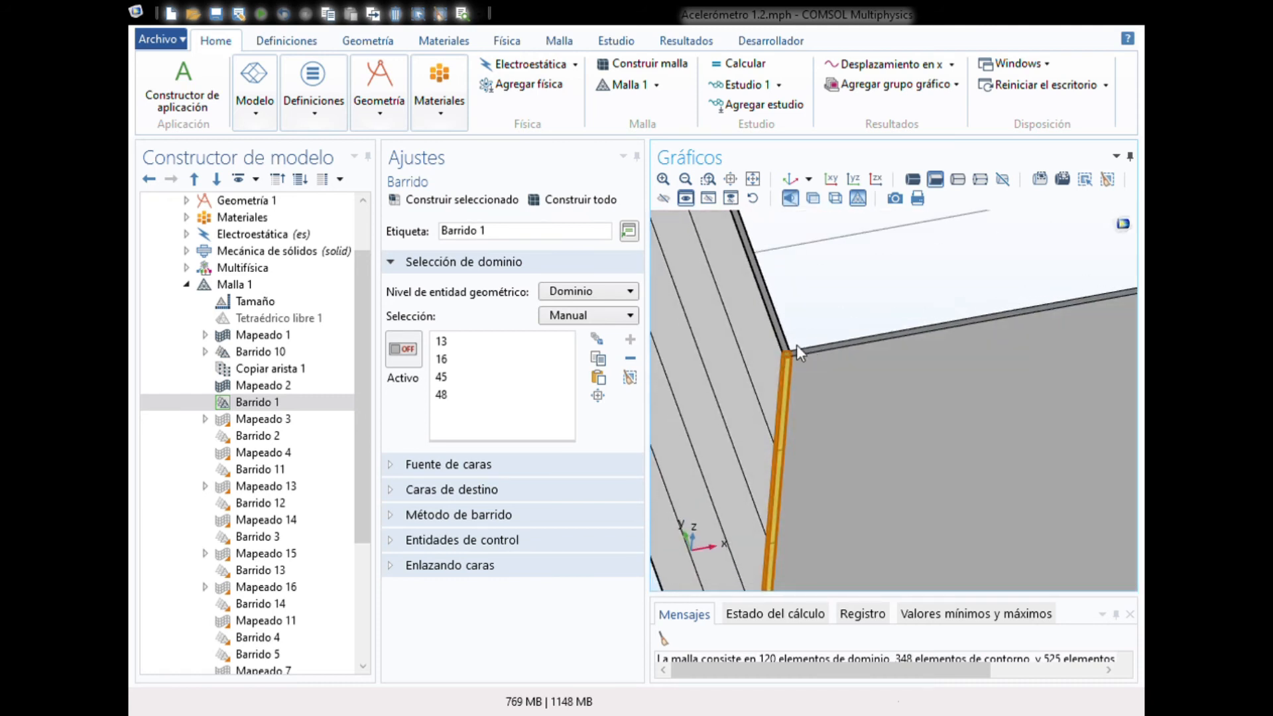
left_click(732, 179)
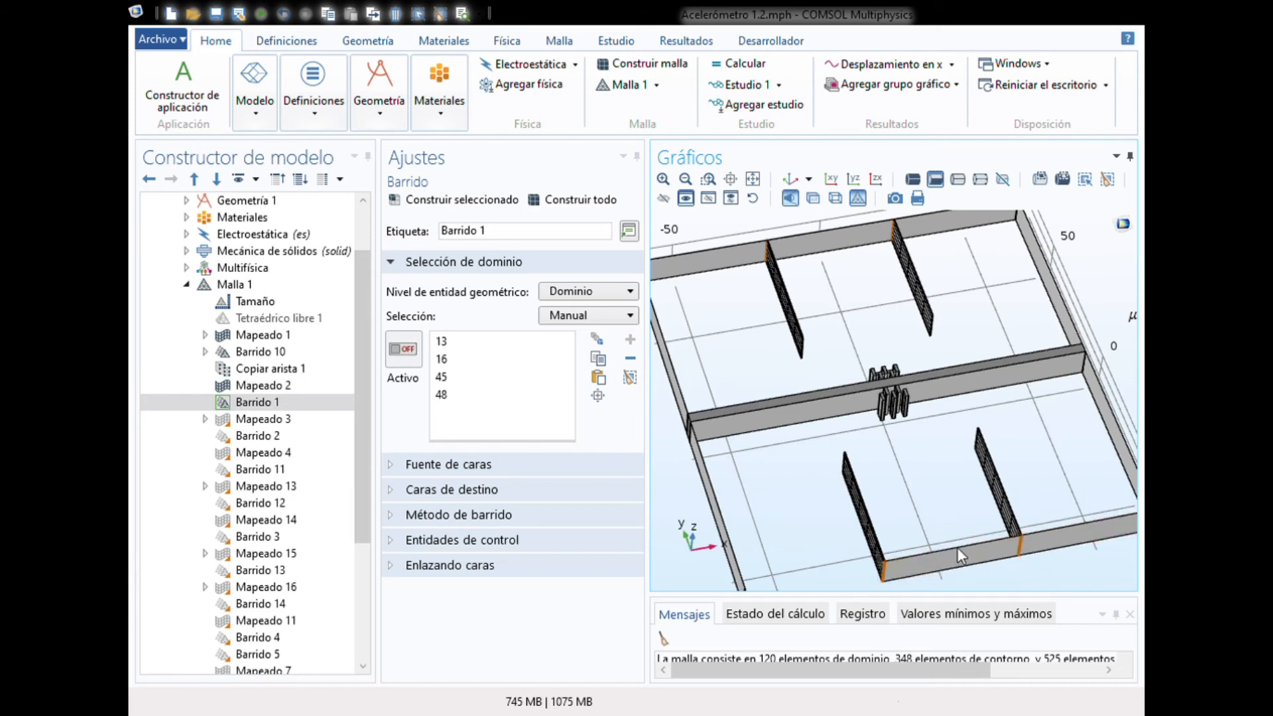
left_click_drag(957, 549, 928, 486)
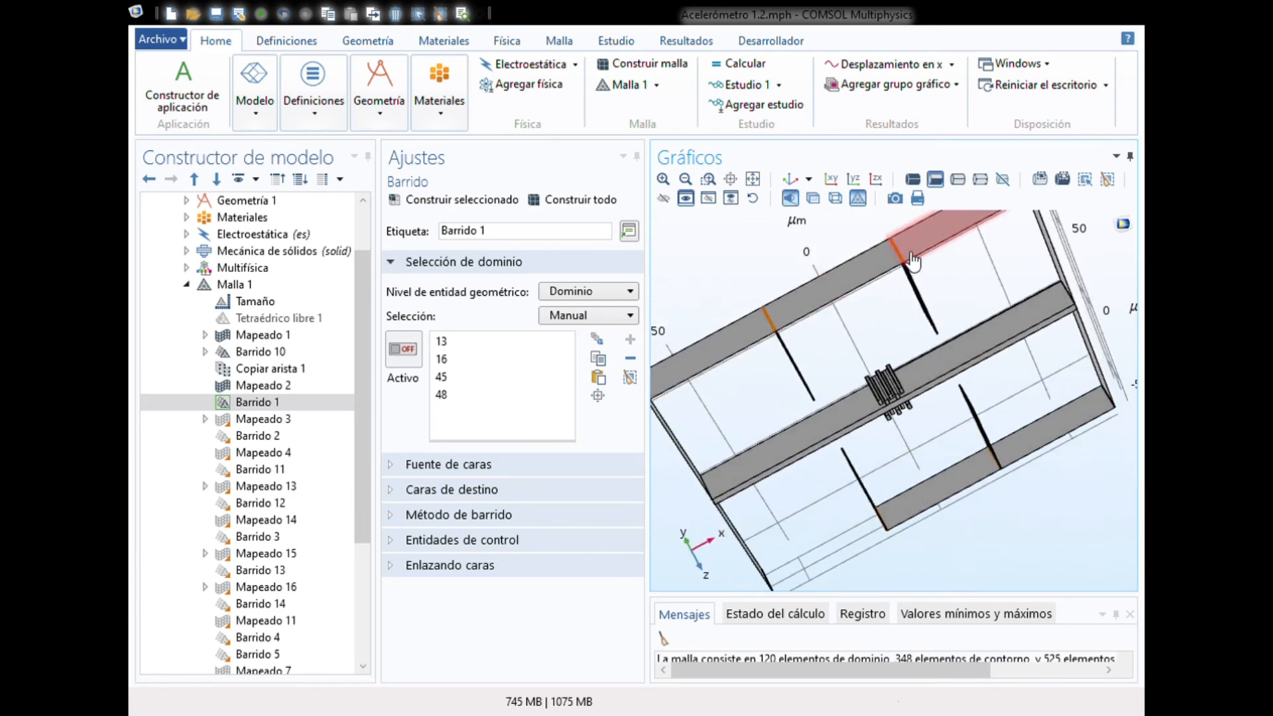
left_click_drag(889, 337, 849, 222)
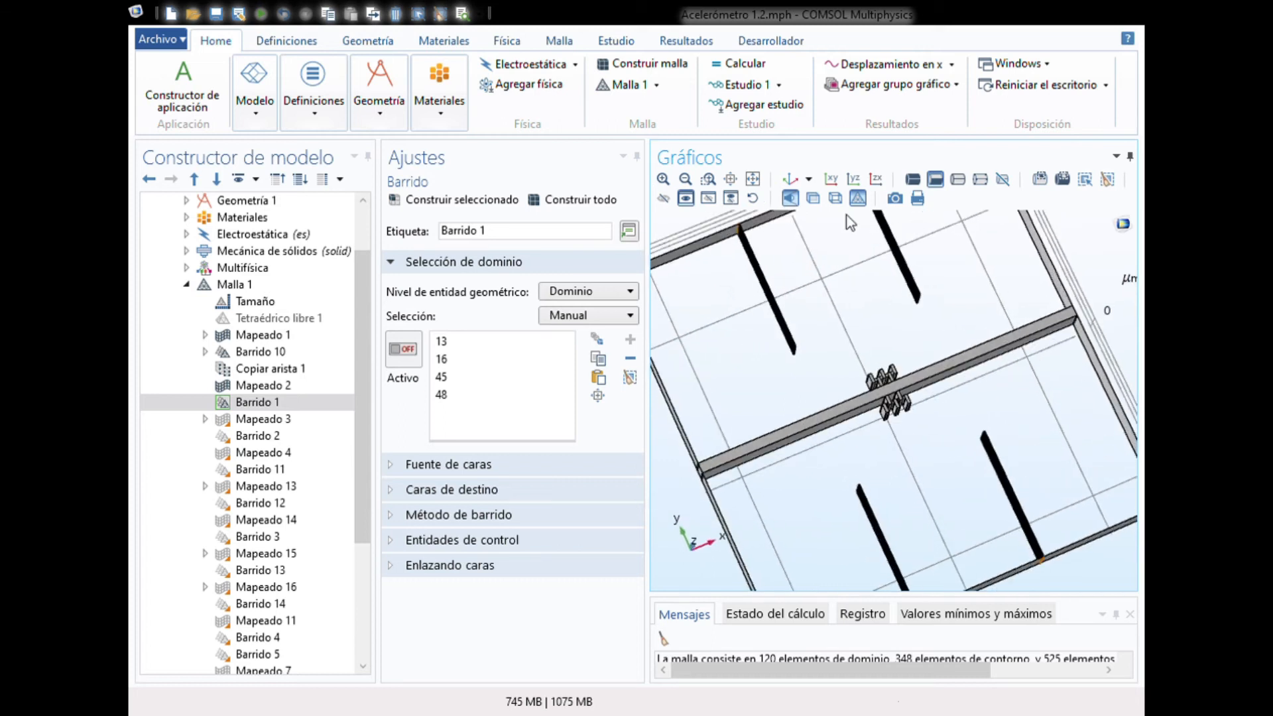
left_click_drag(839, 321, 808, 249)
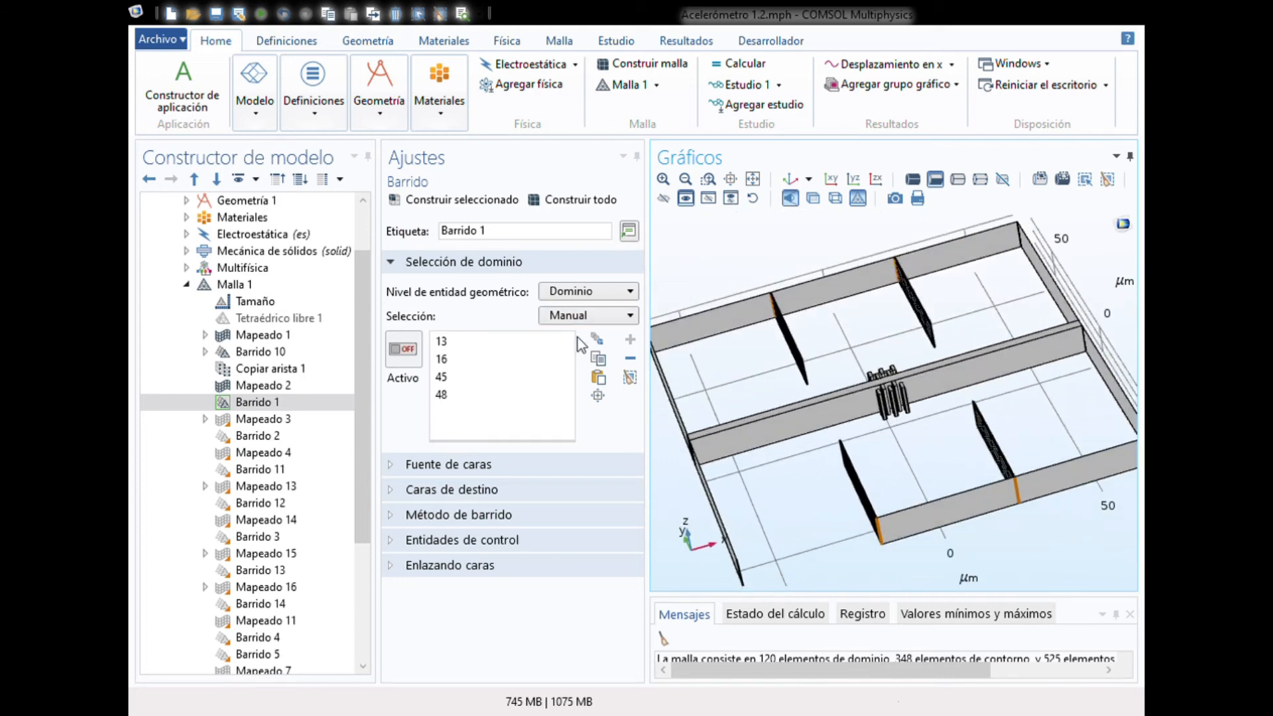
Restore the hidden outer frame domain and check boundaries 31 and 54 in the Mapeado 3 selection.
left_click(262, 419)
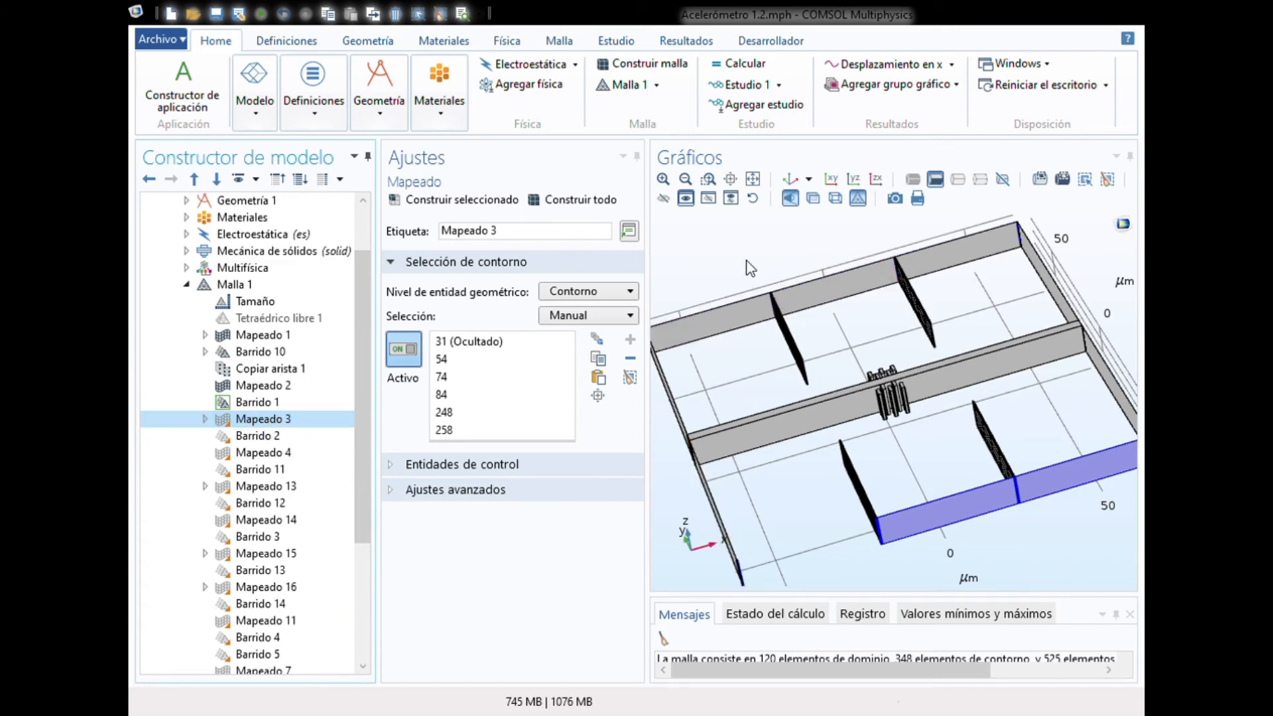
left_click_drag(773, 291, 756, 239)
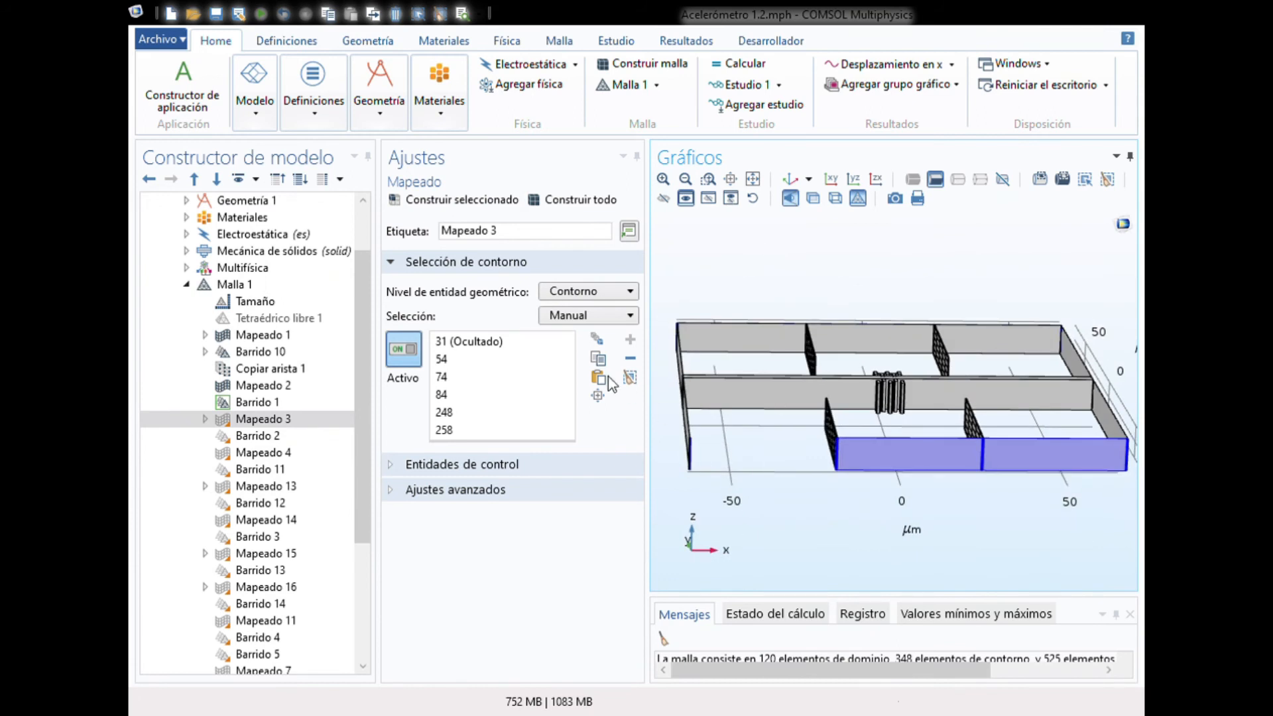
left_click(501, 341)
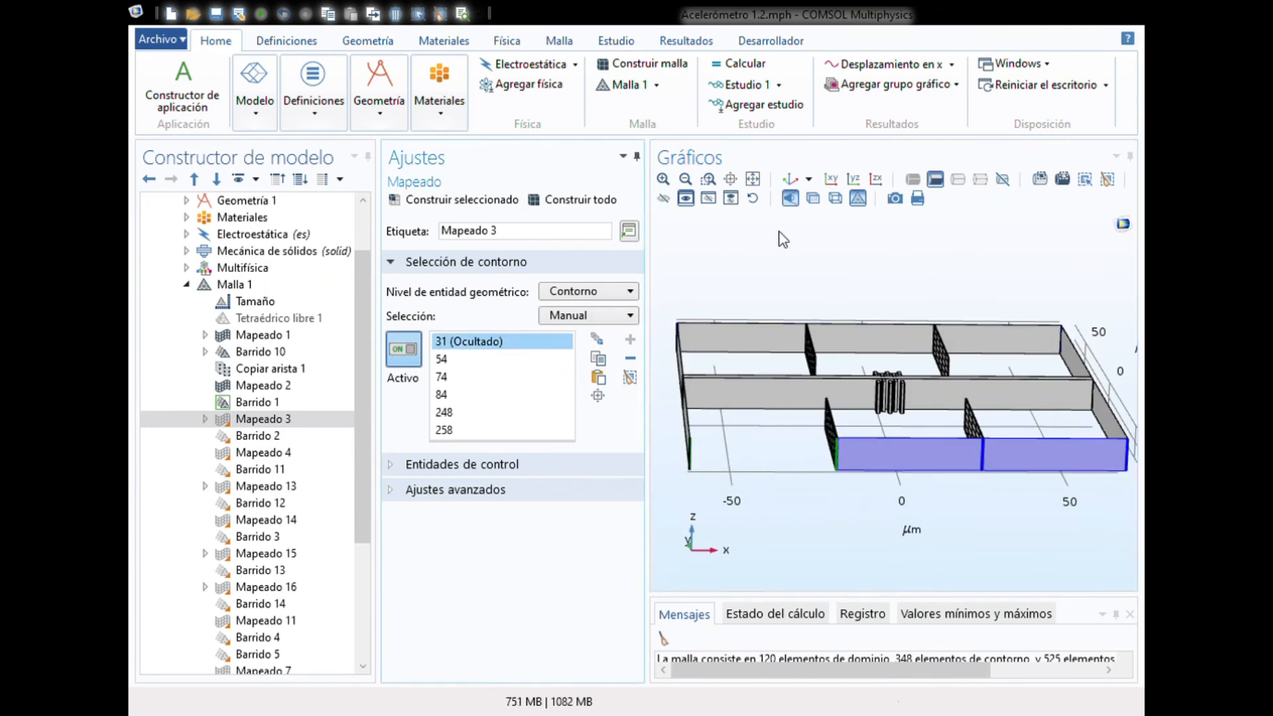
left_click(759, 204)
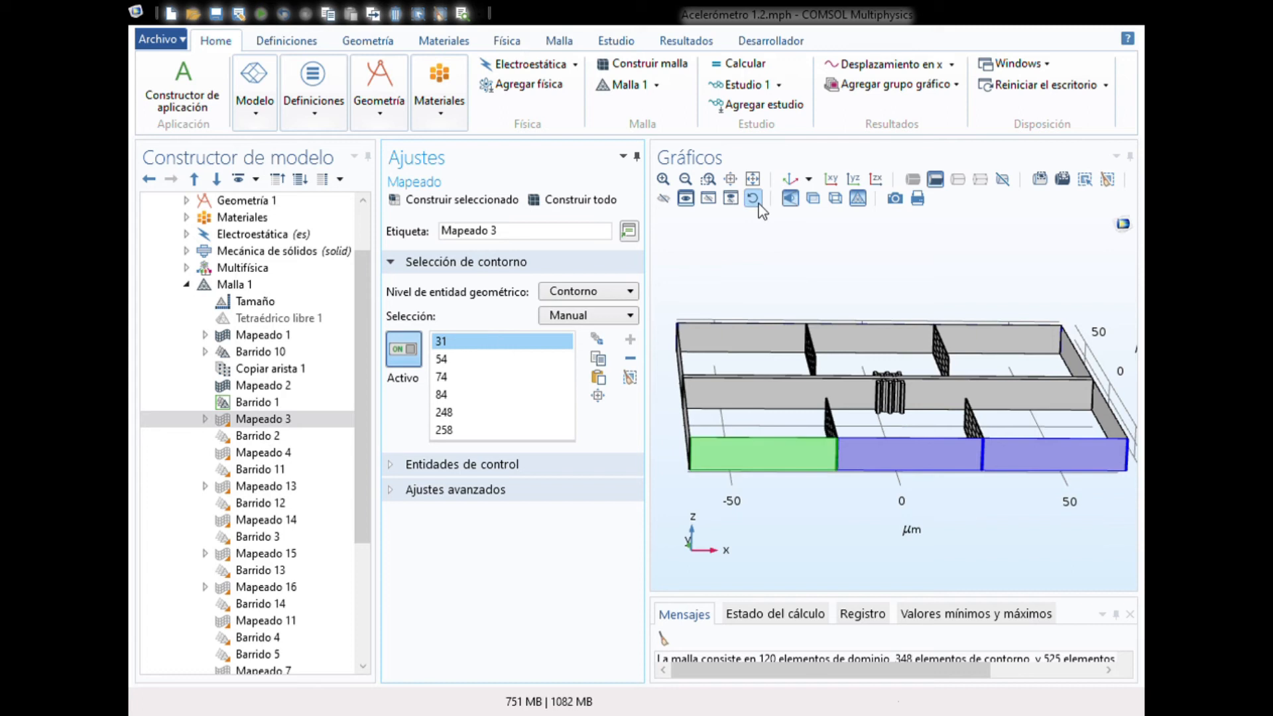
left_click(784, 286)
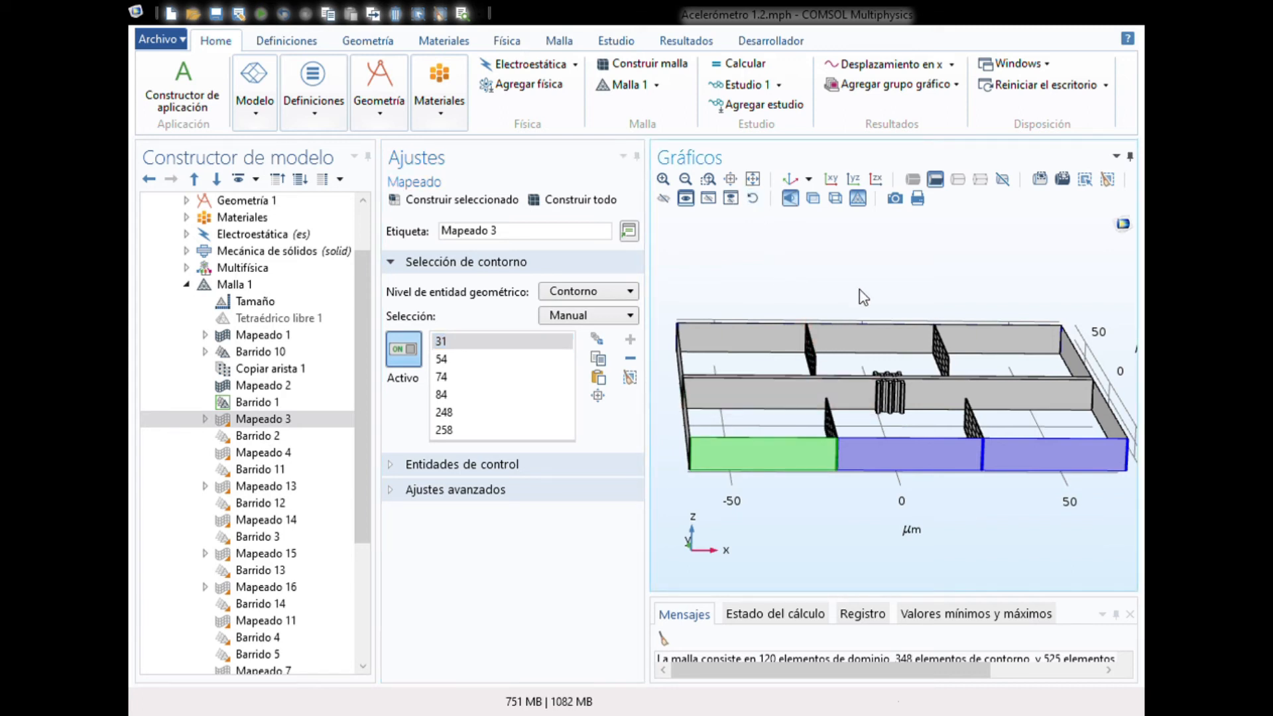
left_click_drag(862, 293, 839, 278)
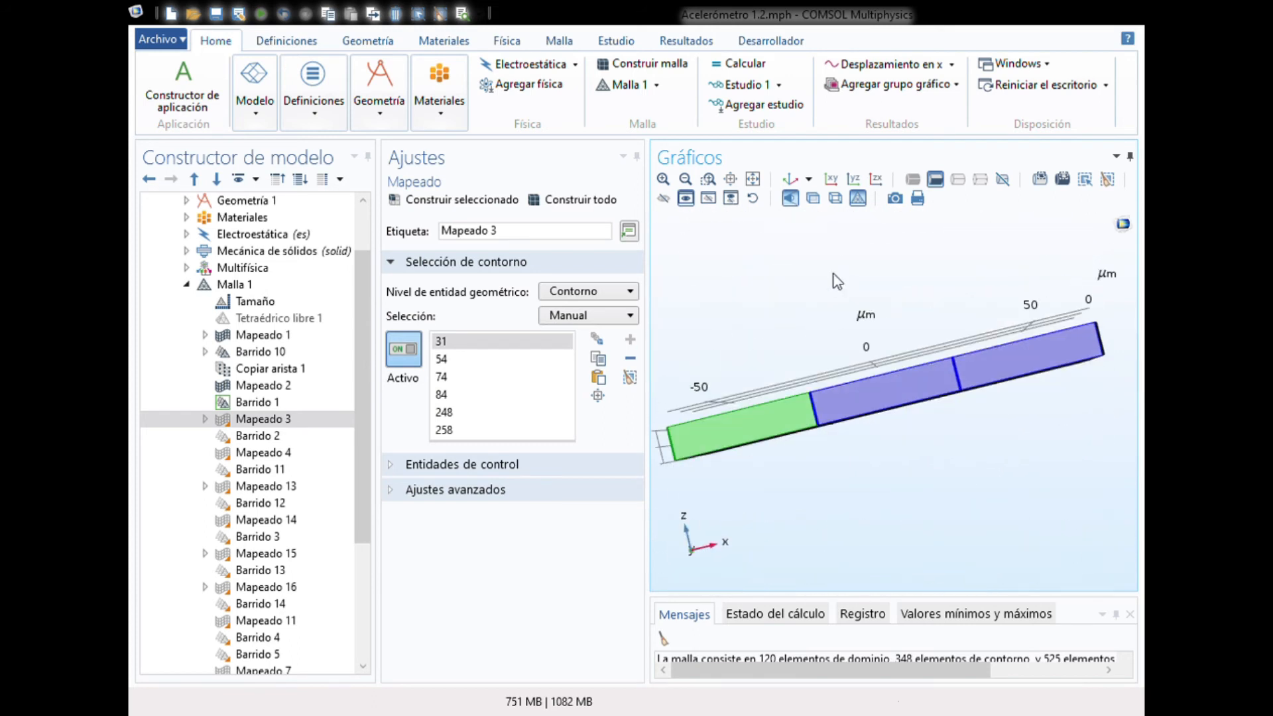
left_click(464, 359)
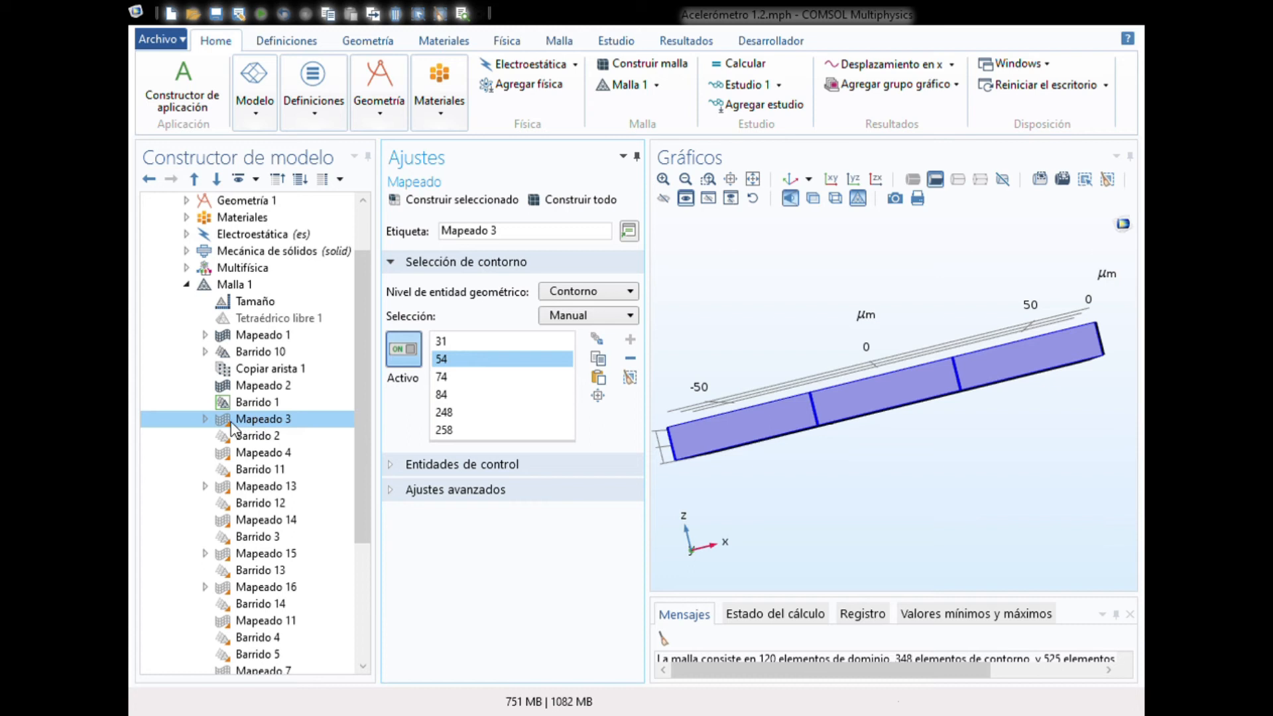
Review Distribución 1 of Mapeado 3, build the mapped mesh from it and inspect the result where the central beam meets the frame.
left_click(205, 419)
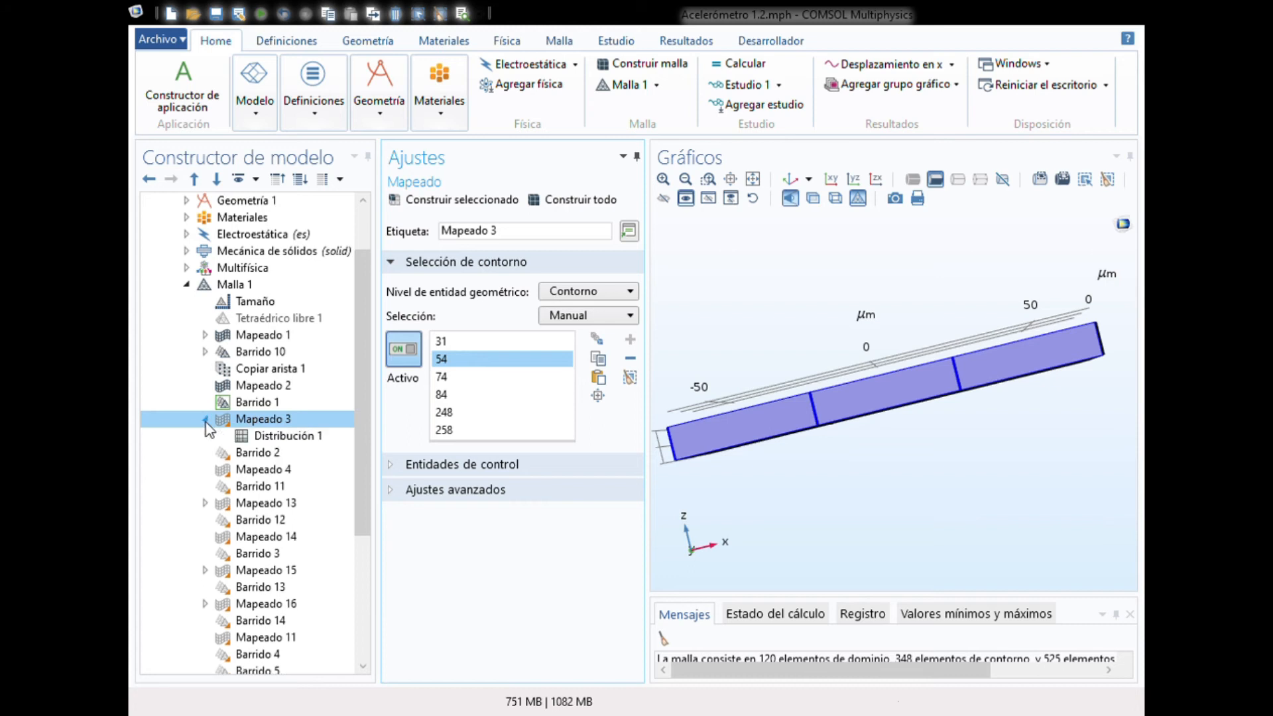
left_click(257, 435)
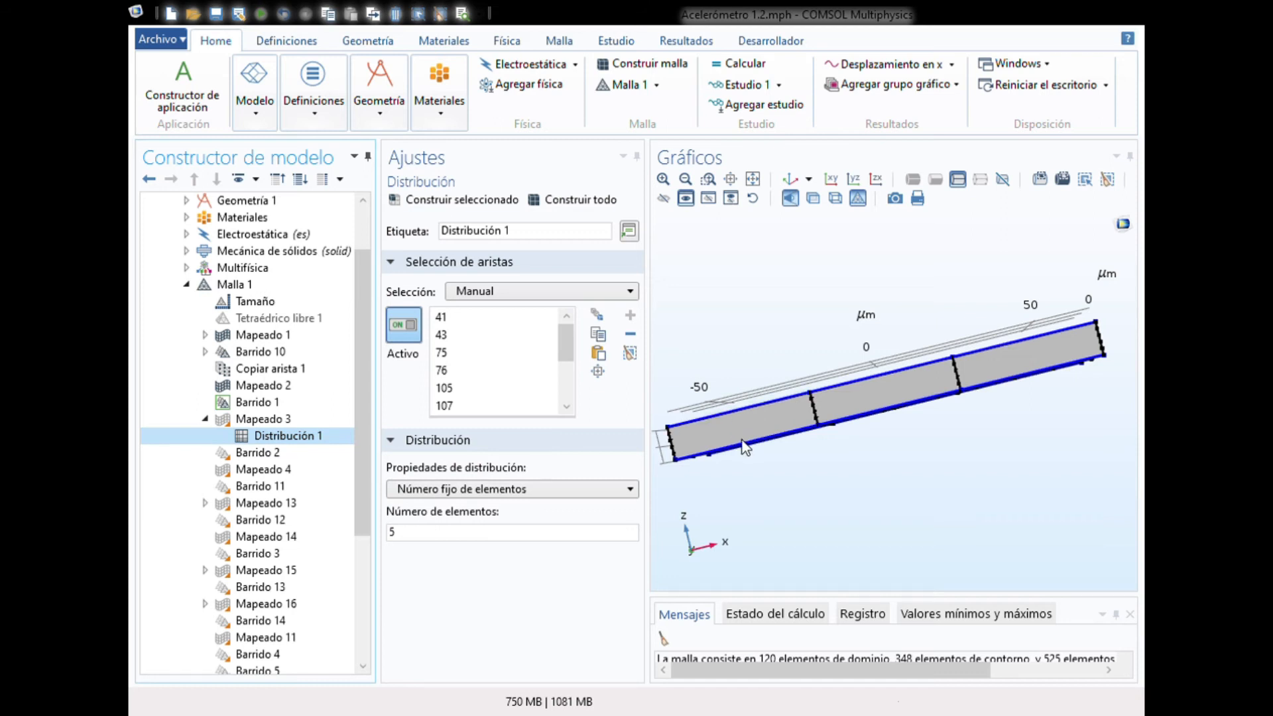
left_click_drag(823, 319, 855, 329)
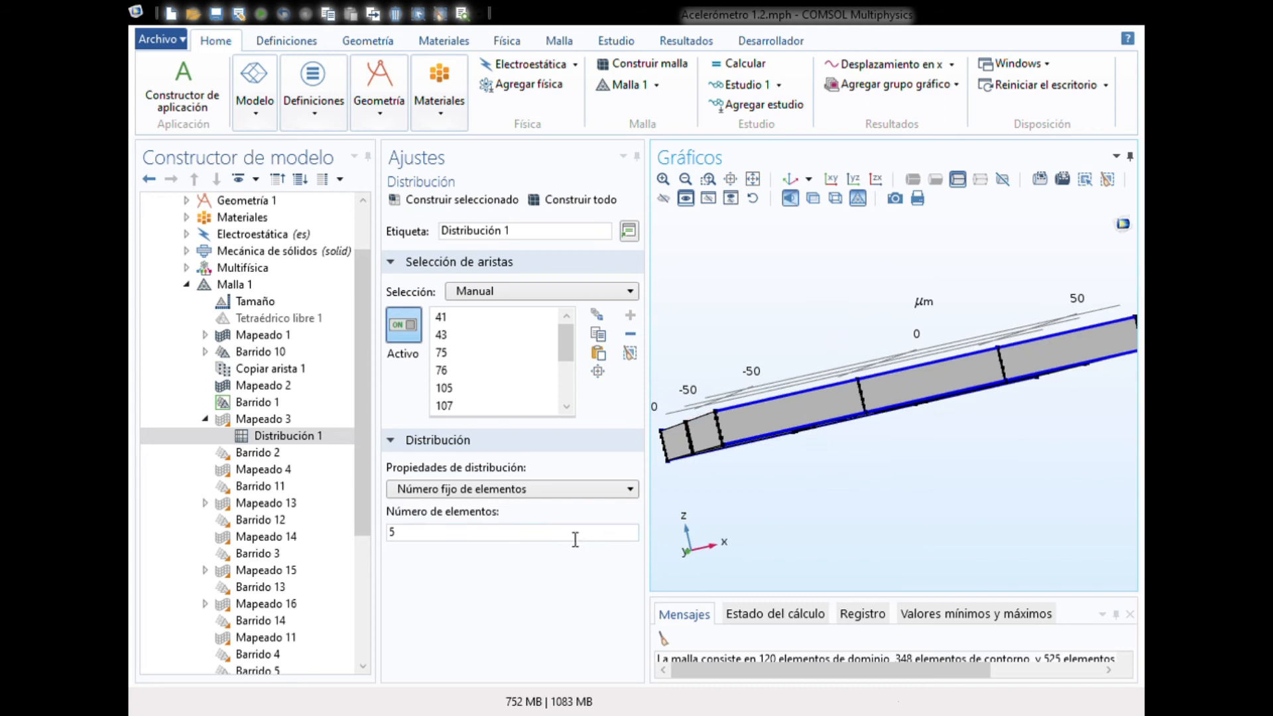
left_click(475, 203)
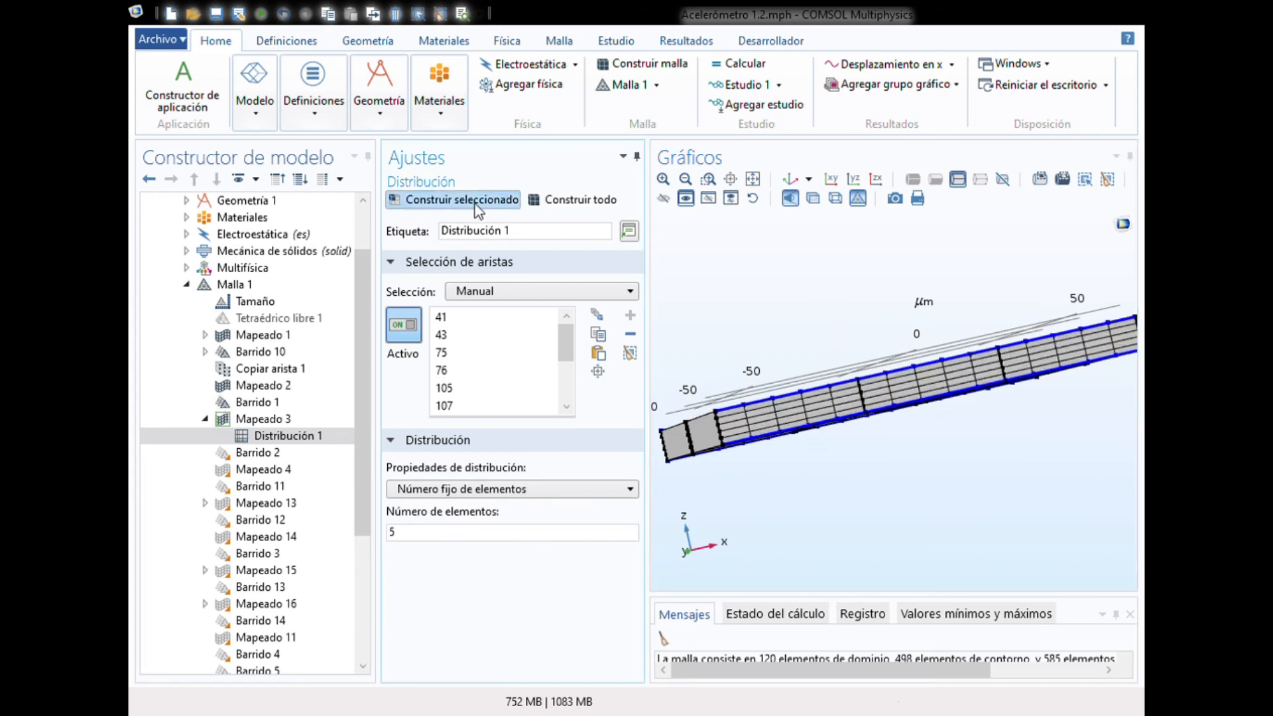
left_click_drag(833, 297, 894, 309)
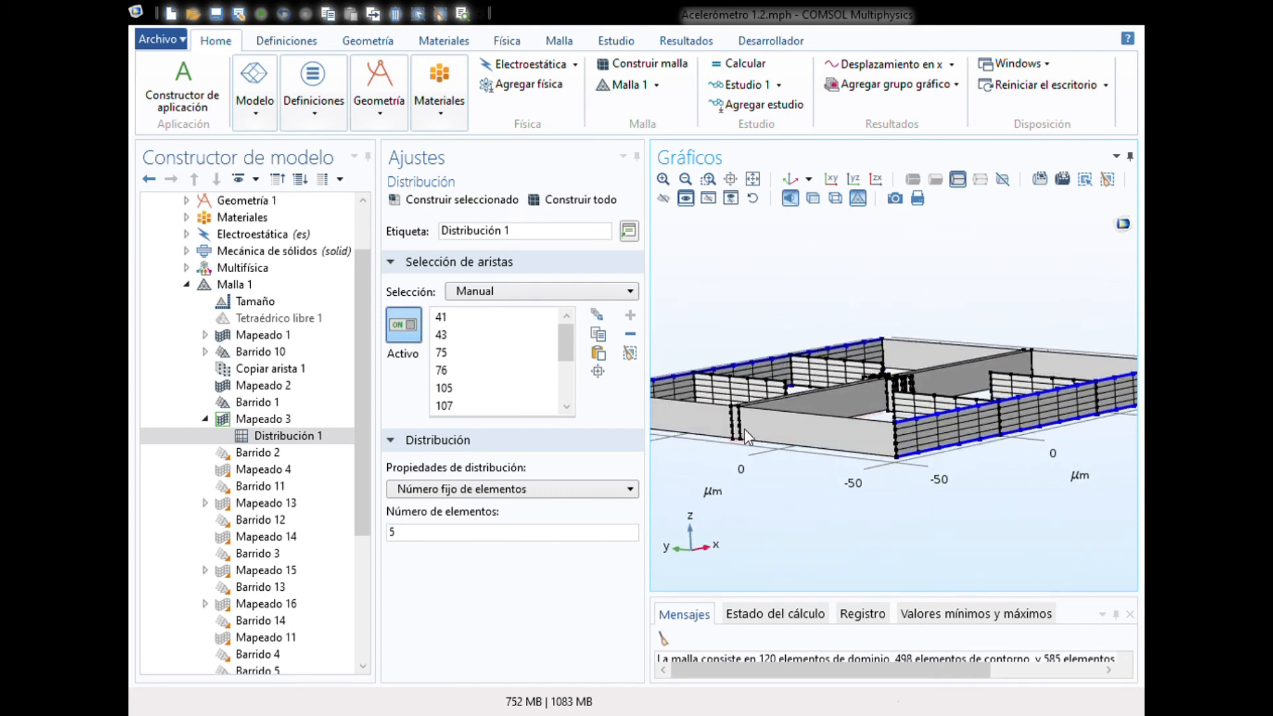
left_click(705, 179)
left_click_drag(749, 406, 763, 396)
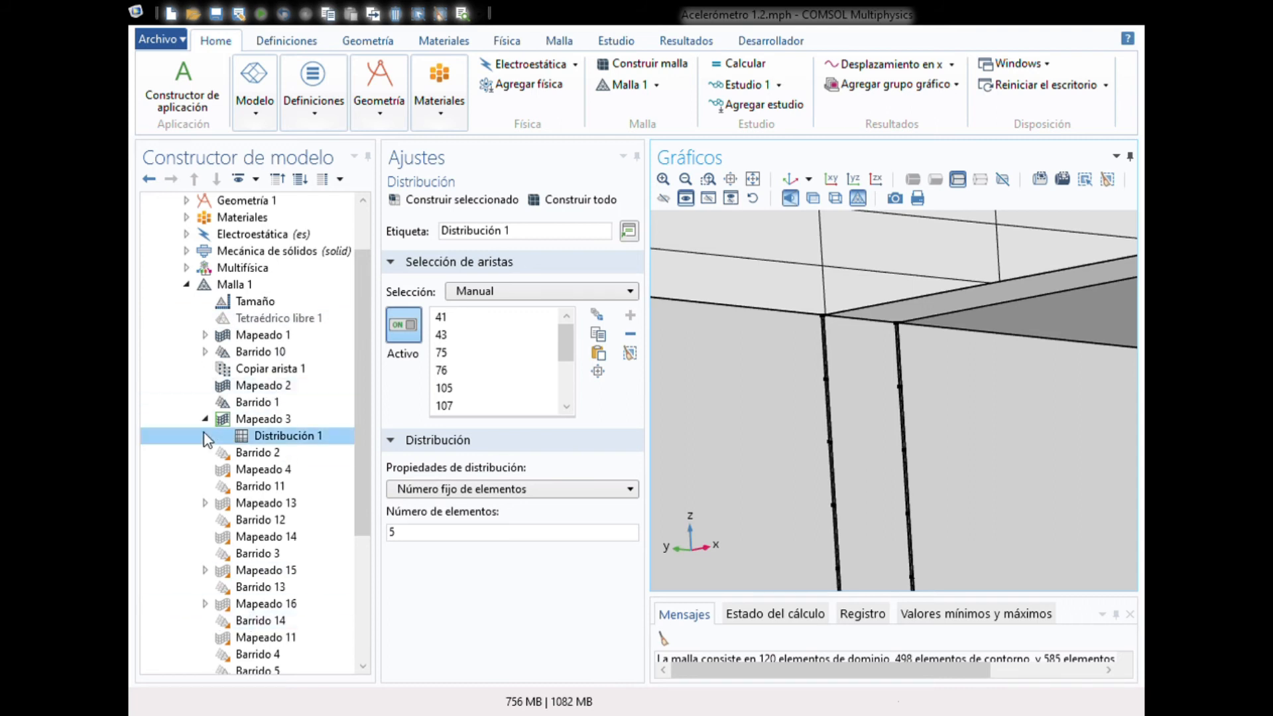
mouse_move(364, 408)
left_mouse_down()
mouse_move(376, 566)
mouse_move(387, 415)
left_mouse_up()
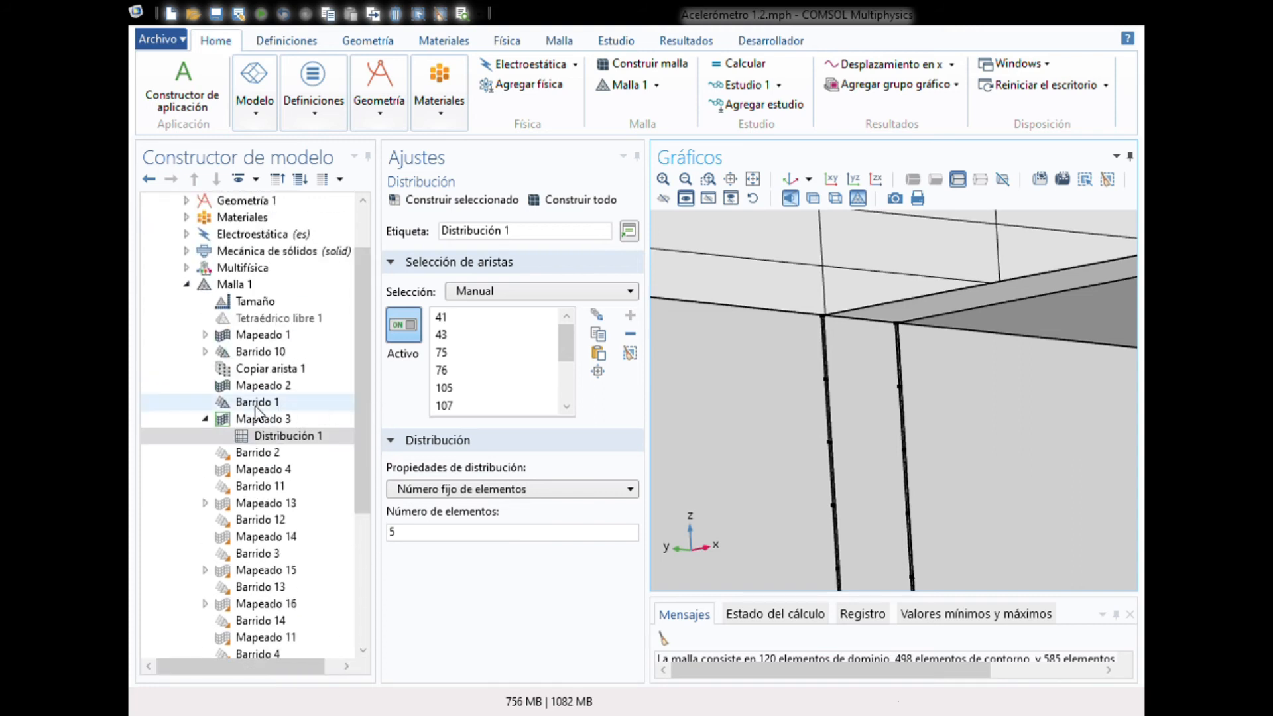
left_click(205, 419)
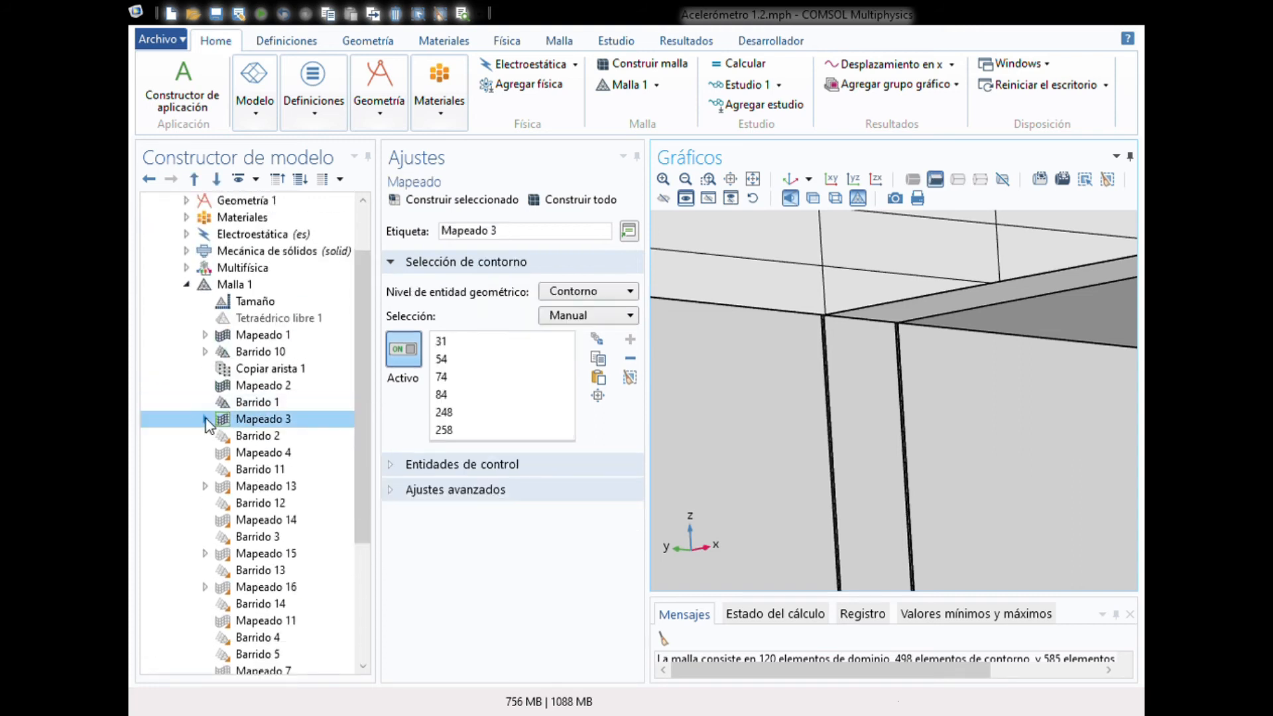
Build the swept mesh Barrido 2 on the outer frame domains 8, 12, 17, 18, 49 and 50 and inspect it.
left_click(243, 438)
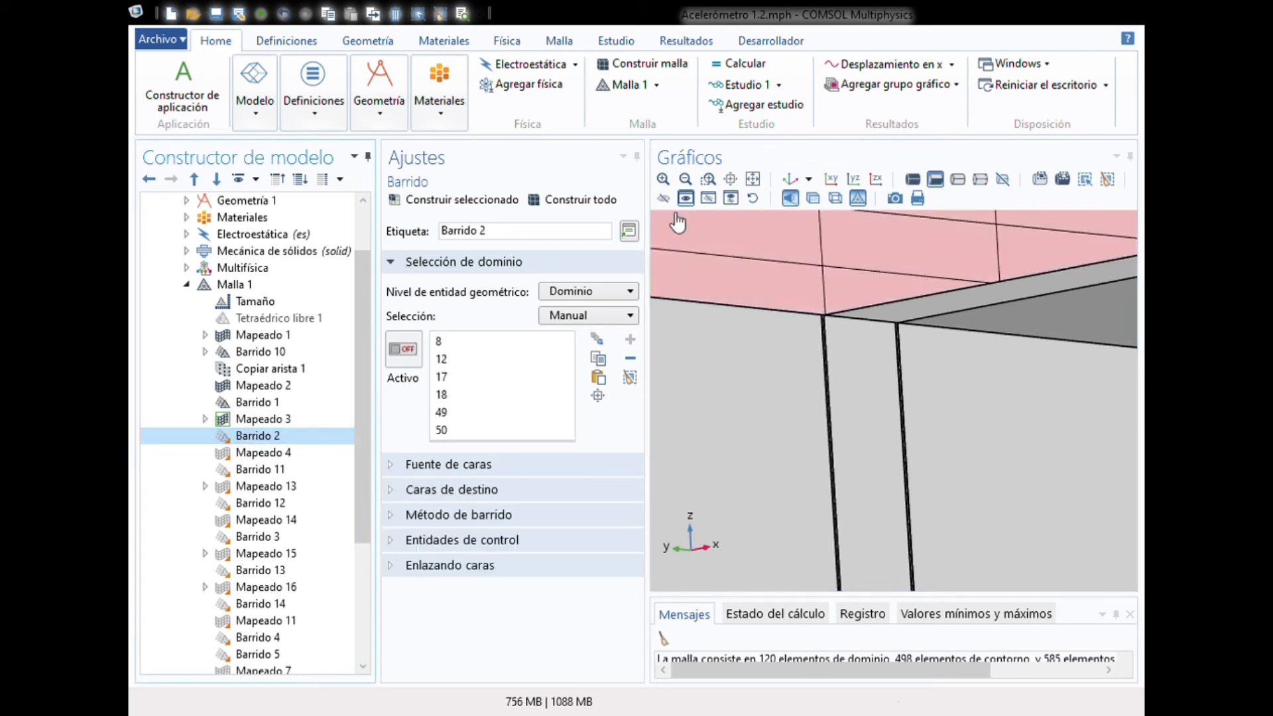
left_click(791, 181)
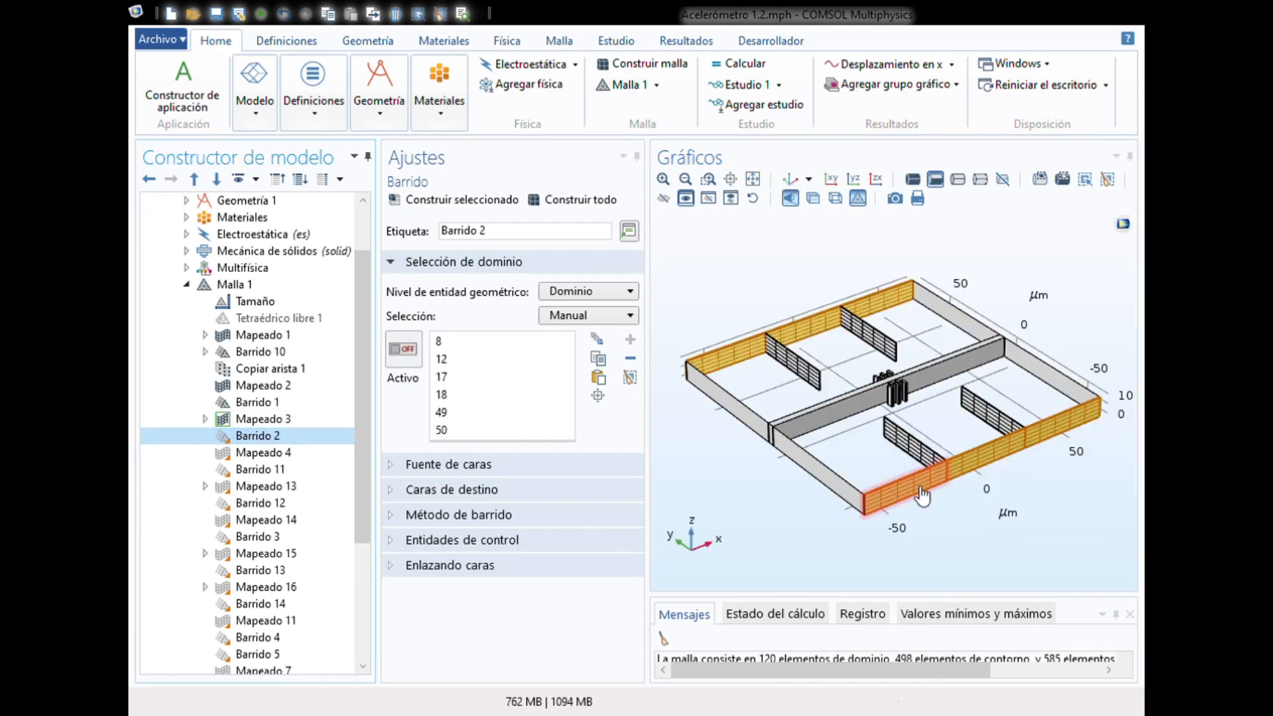
left_click_drag(884, 462, 923, 507)
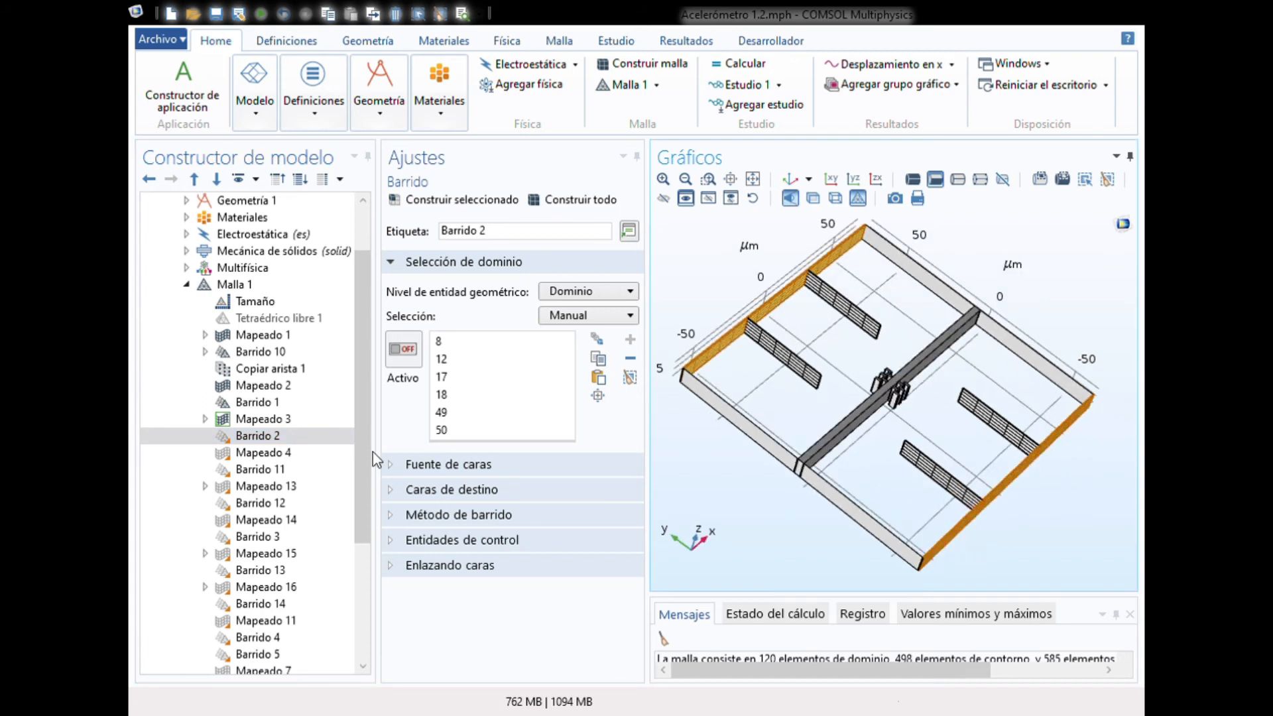
left_click(445, 198)
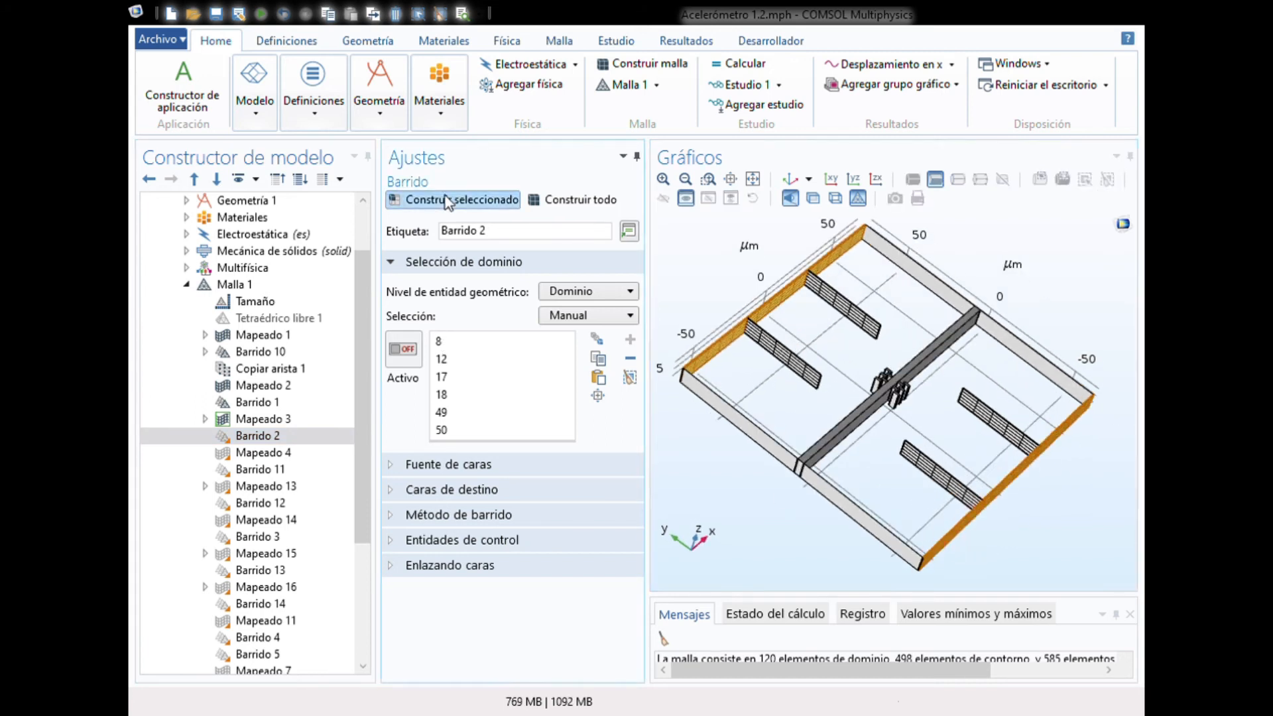
left_click_drag(935, 511, 786, 284)
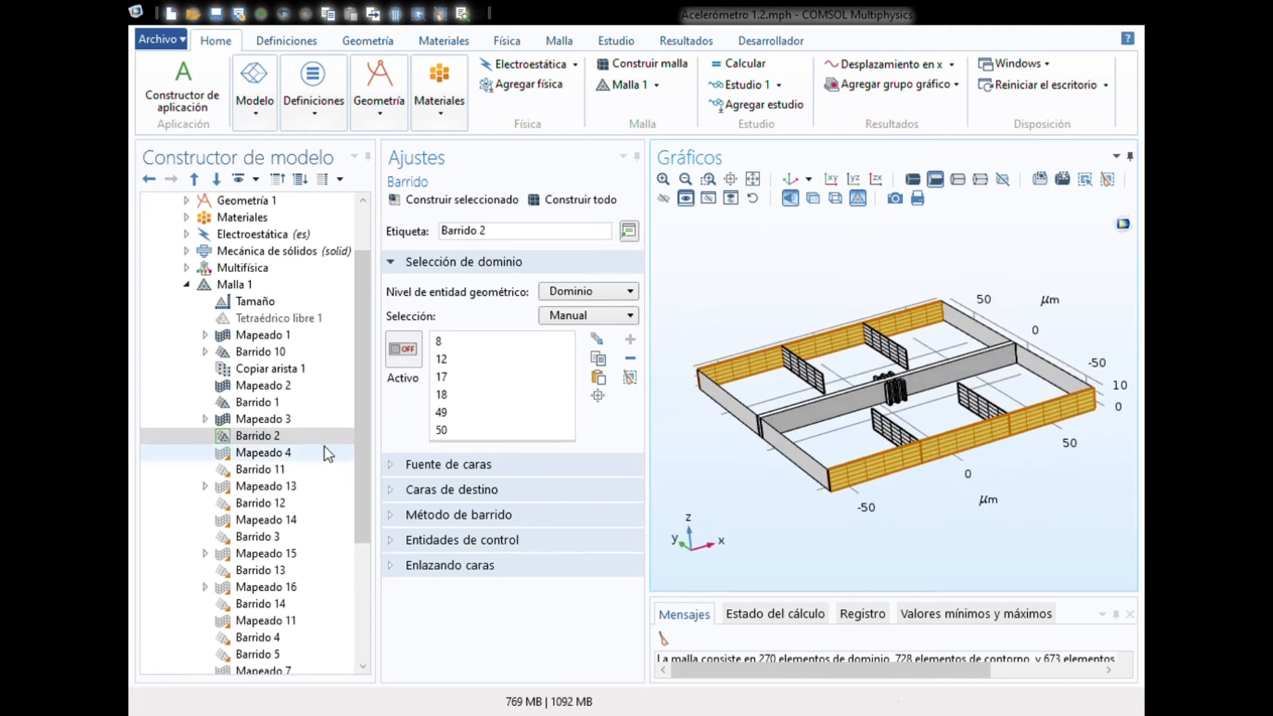
Build the mapped mesh Mapeado 4 on boundaries 2, 29, 260 and 287 after examining them at the frame's corner.
left_click(269, 453)
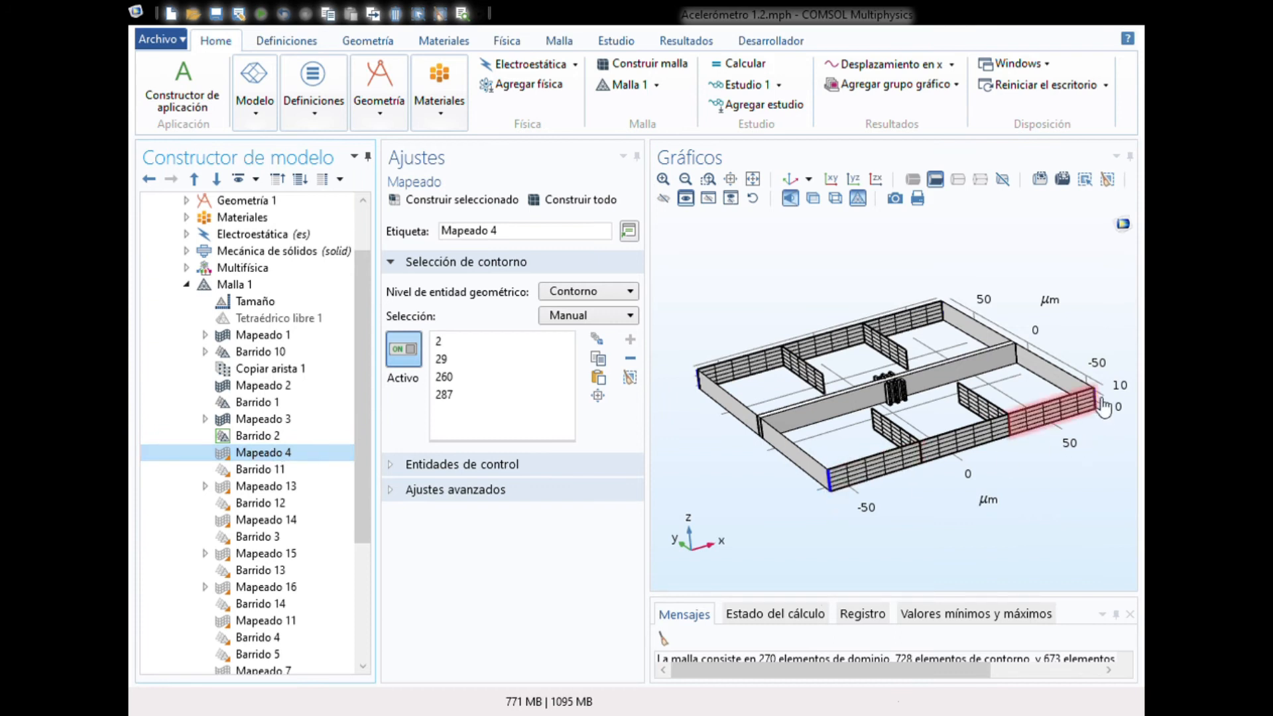
left_click(708, 179)
left_click_drag(823, 474, 841, 497)
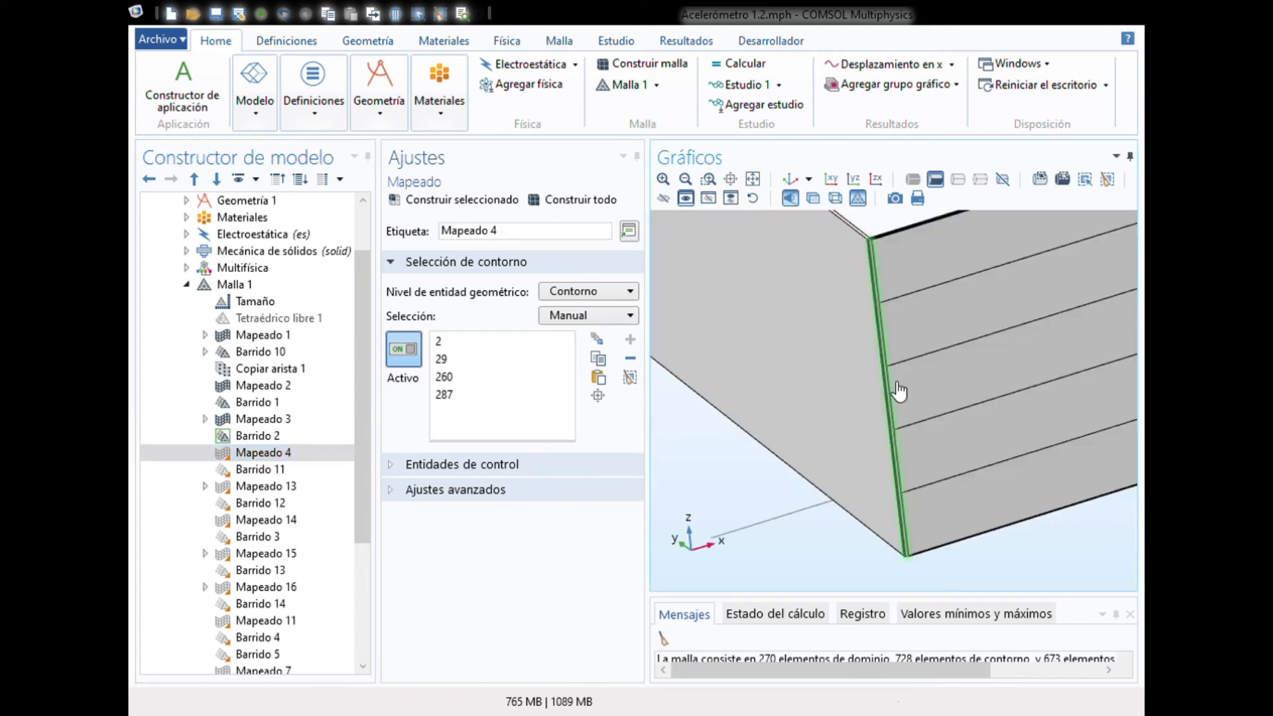
mouse_move(779, 548)
left_mouse_down()
mouse_move(844, 559)
mouse_move(784, 541)
left_mouse_up()
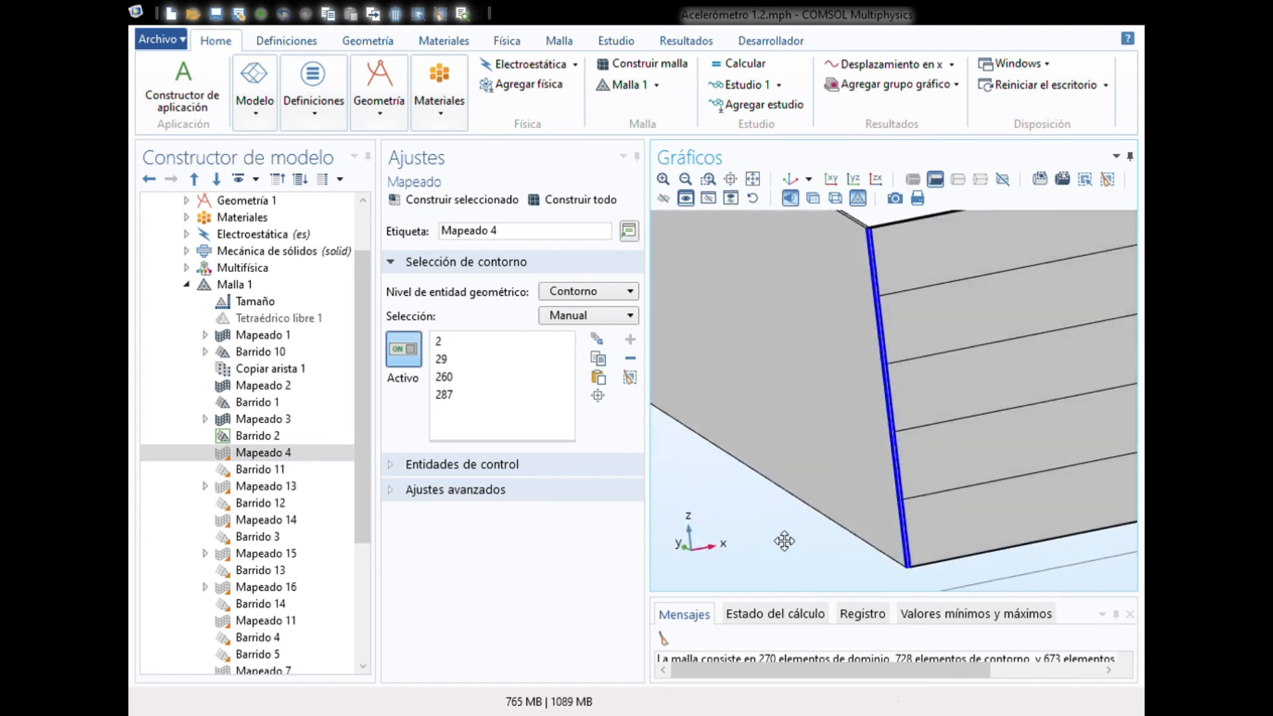
left_click(270, 455)
mouse_move(700, 498)
left_mouse_down()
mouse_move(681, 497)
mouse_move(707, 502)
left_mouse_up()
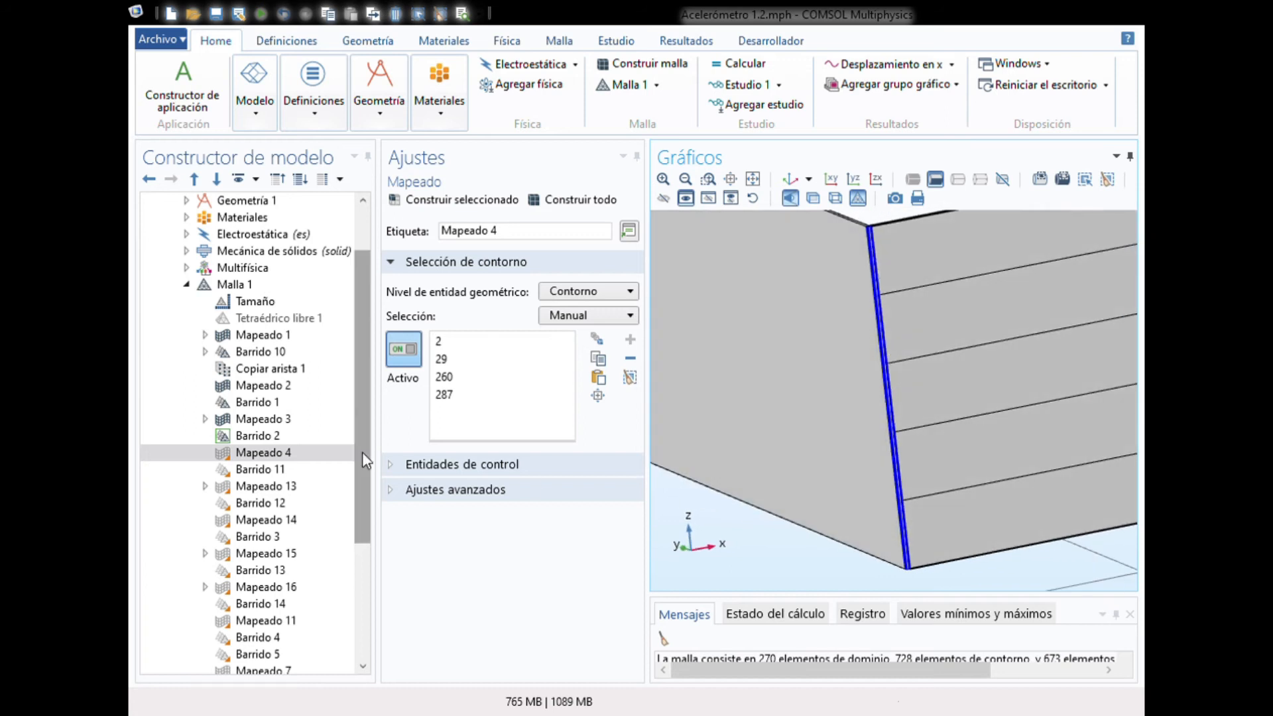
left_click(286, 454)
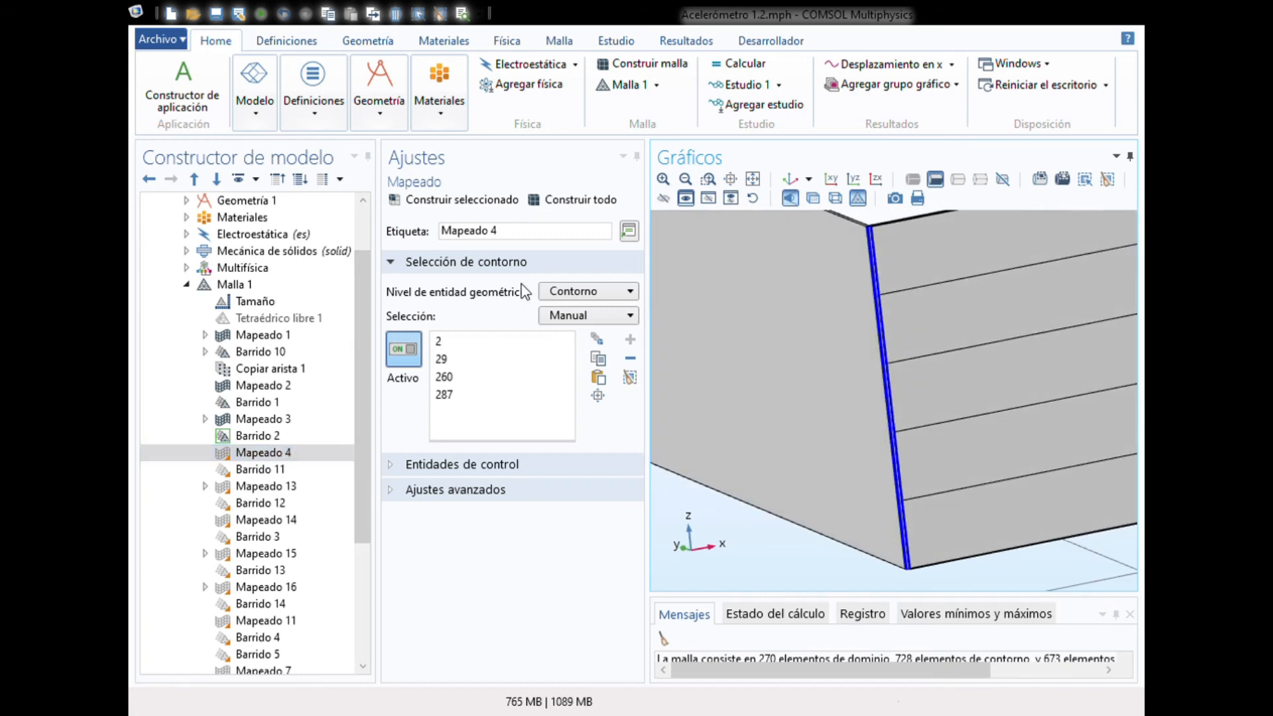
left_click(463, 204)
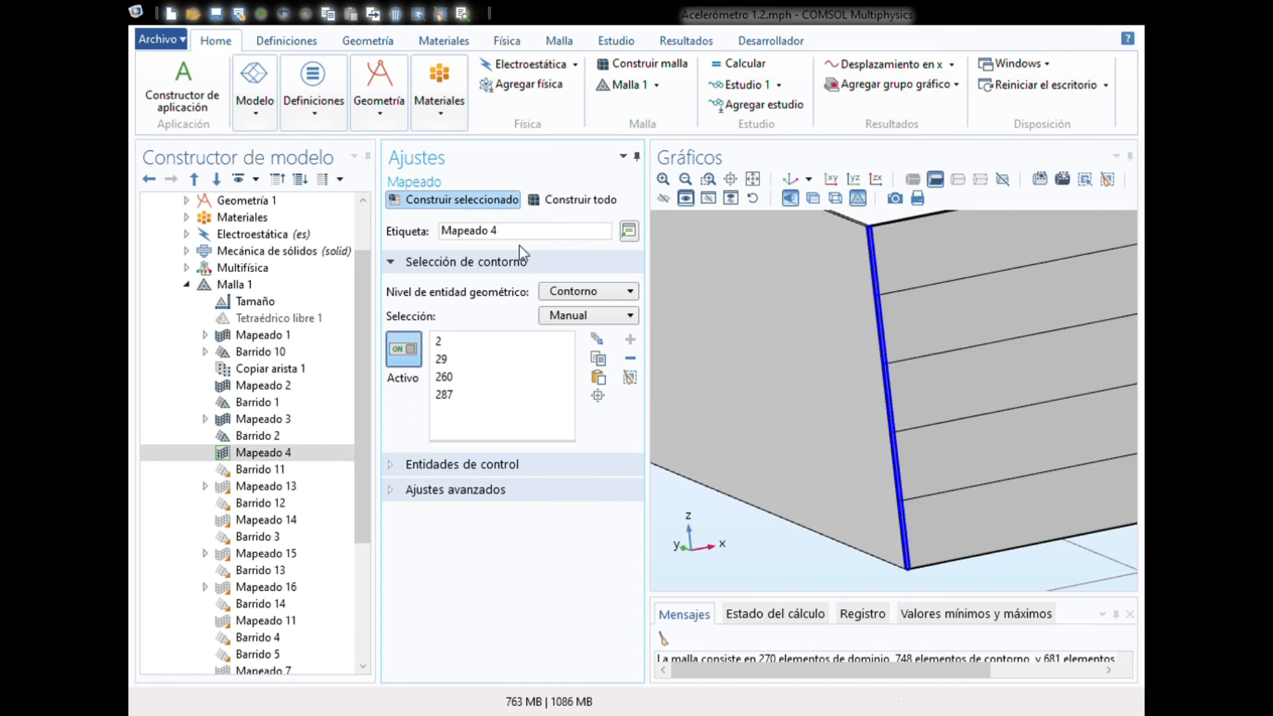
Examine the narrow Mapeado 4 boundary along the outer frame's vertical corner edge up close.
left_click_drag(782, 551, 745, 539)
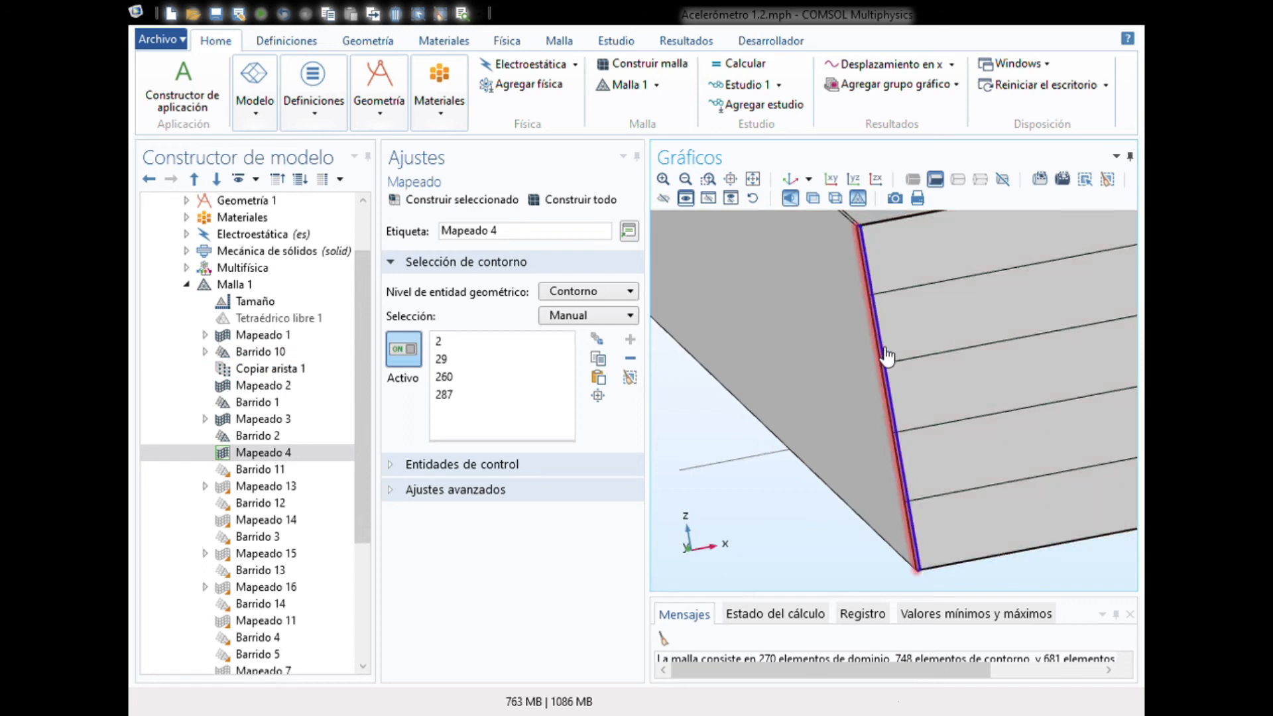
left_click(273, 454)
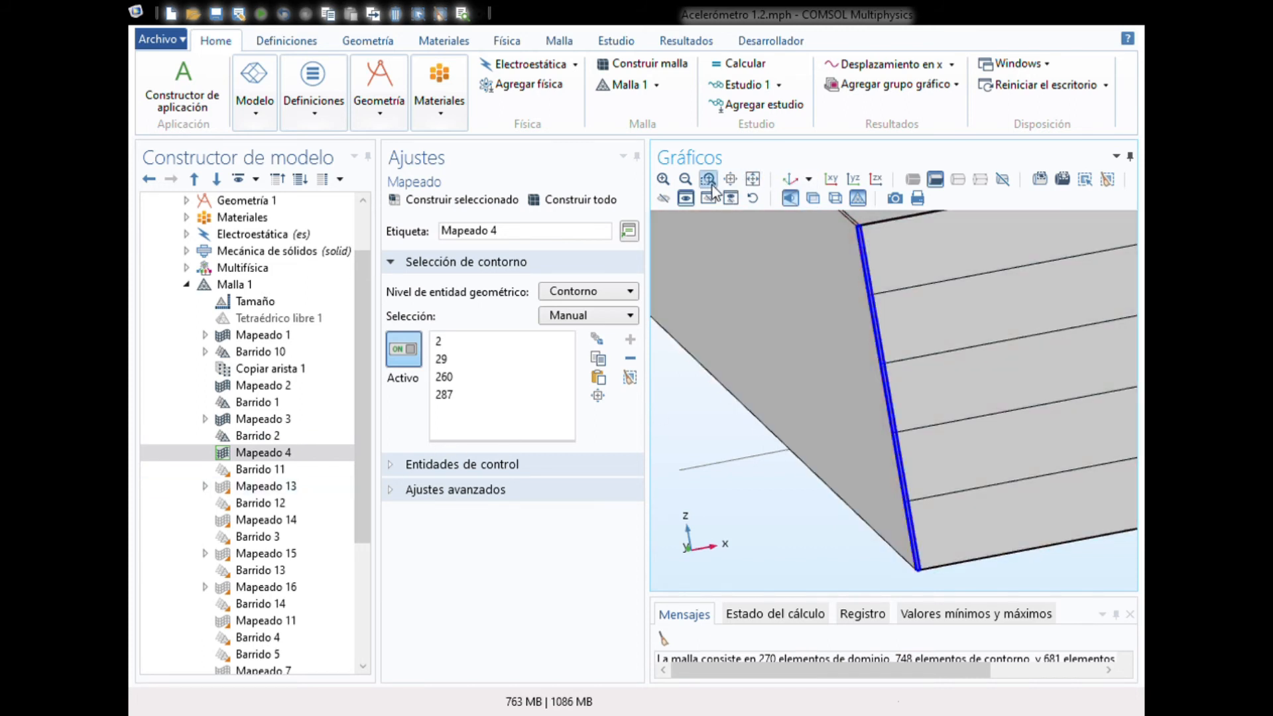
left_click(861, 226)
left_click_drag(861, 230, 908, 329)
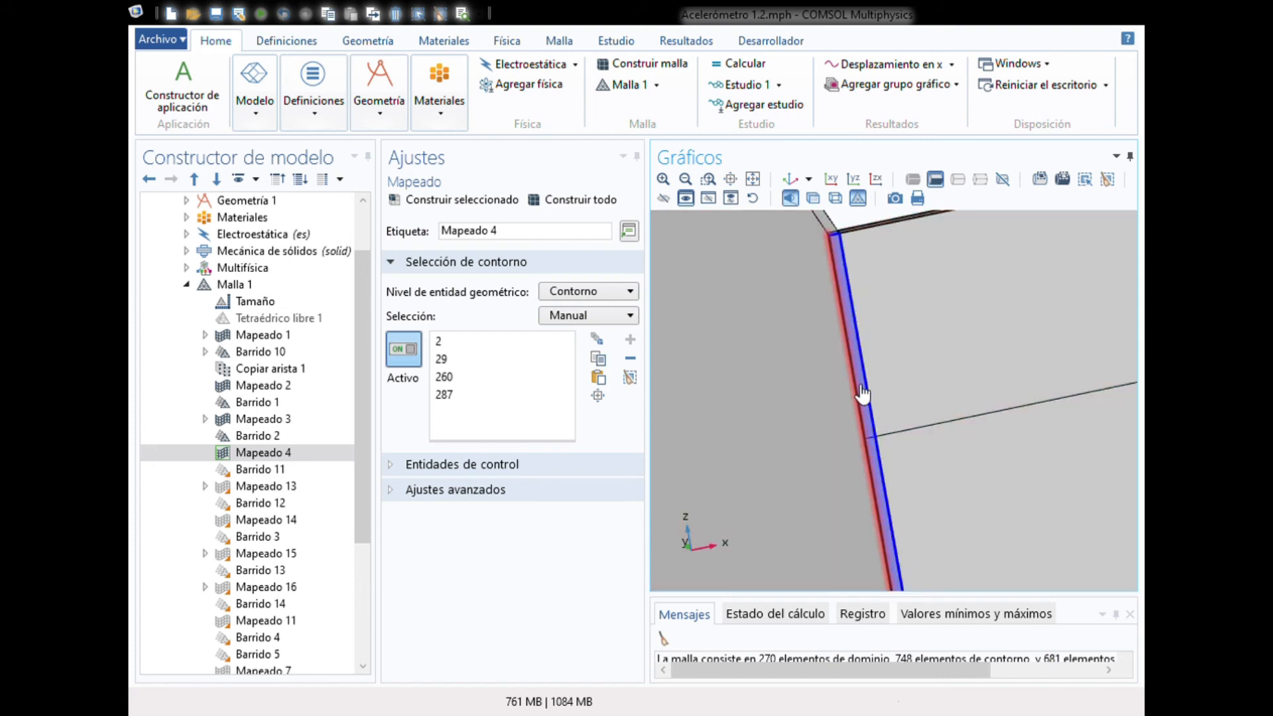
Build the swept mesh Barrido 11 on the frame's corner domains 1, 7, 51 and 57 and inspect the whole frame.
left_click(260, 469)
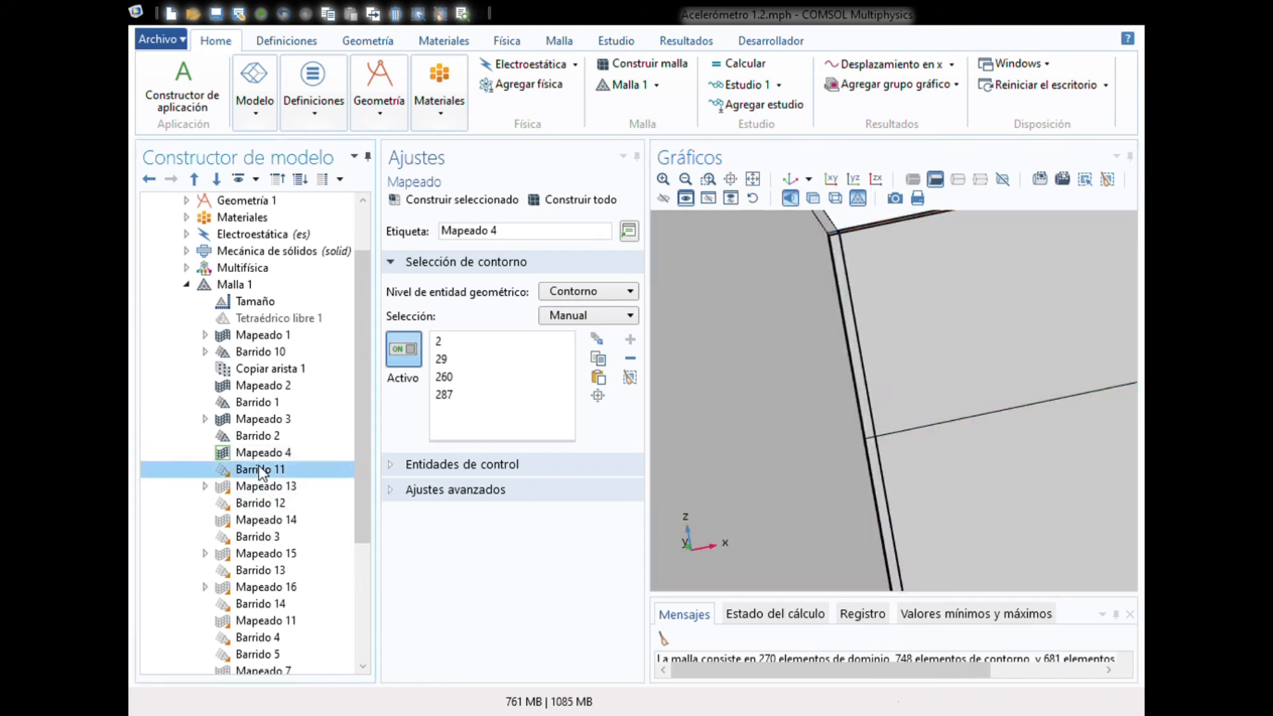
left_click_drag(756, 398, 887, 402)
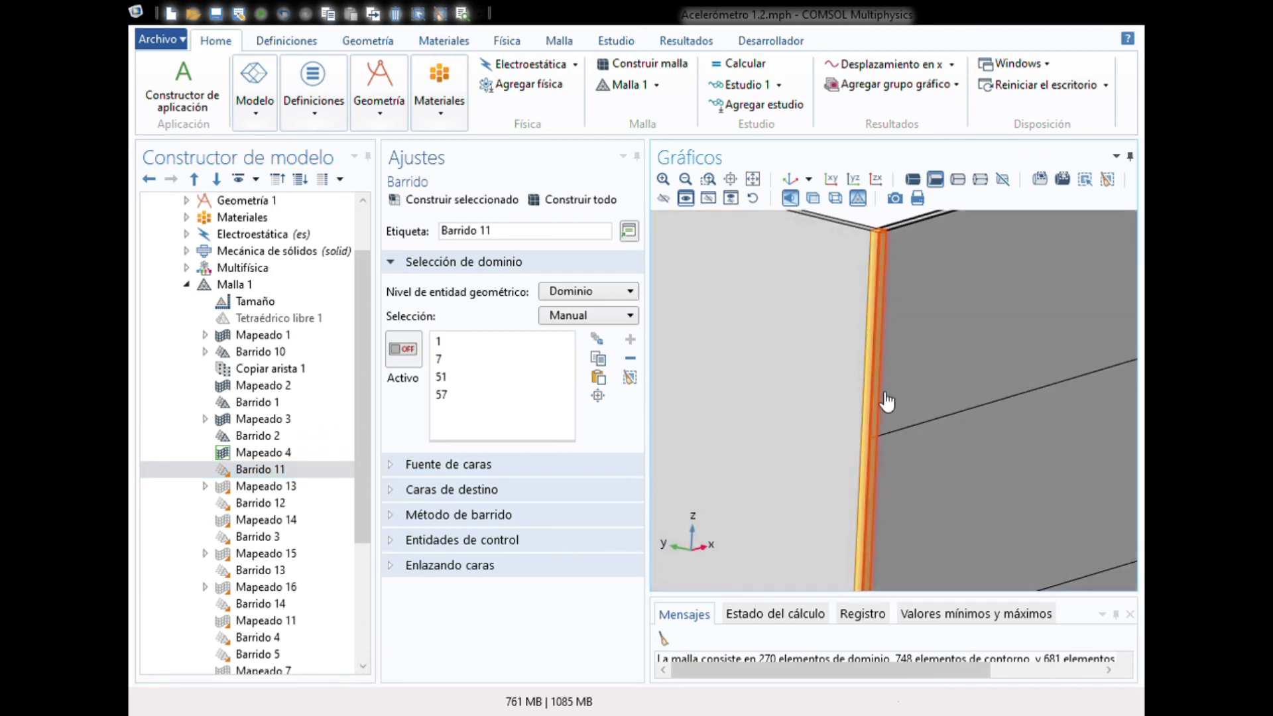
left_click(475, 200)
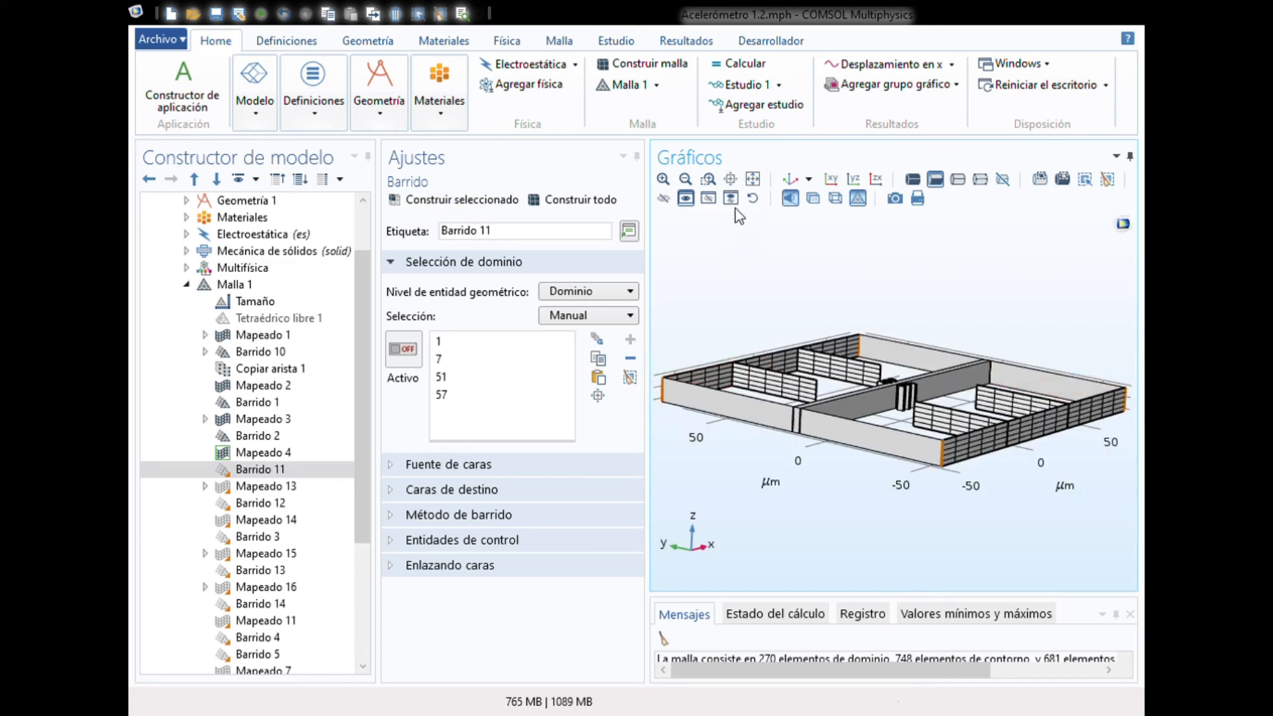
left_click(466, 199)
left_click_drag(909, 515, 859, 520)
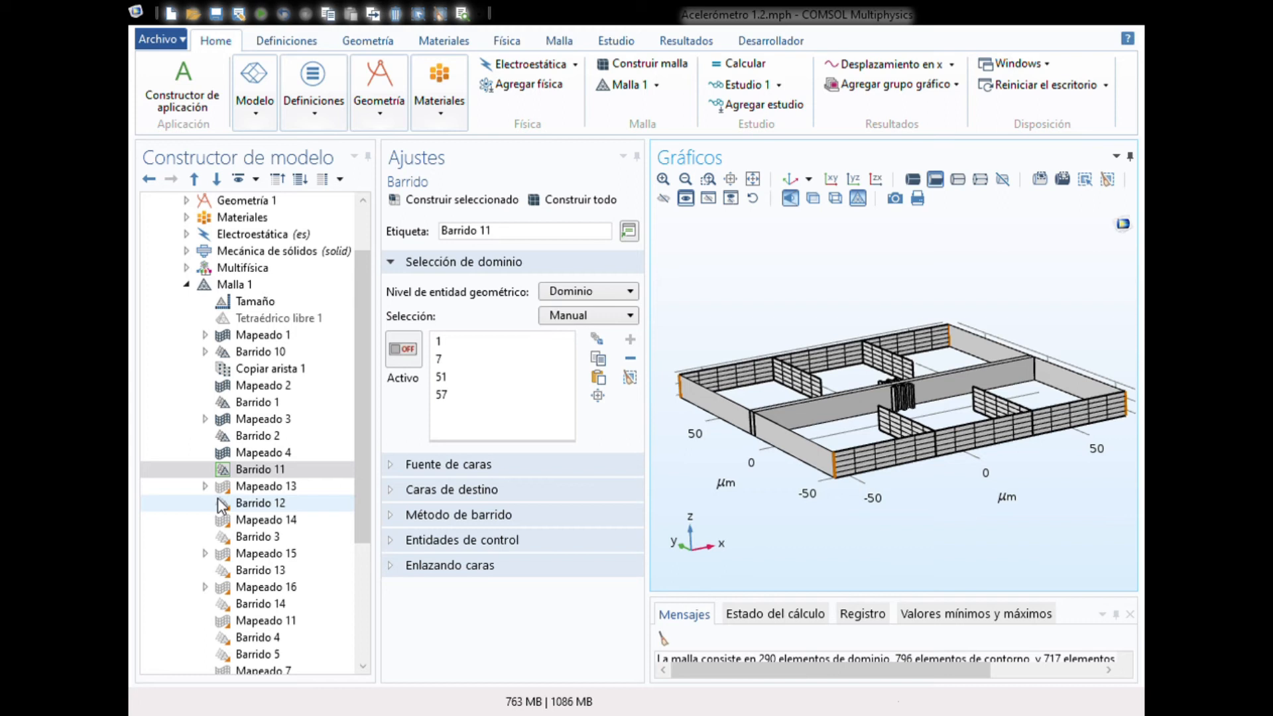
Check boundaries 5, 21, 289 and 293 in the Mapeado 13 selection on the frame's sides.
left_click(237, 491)
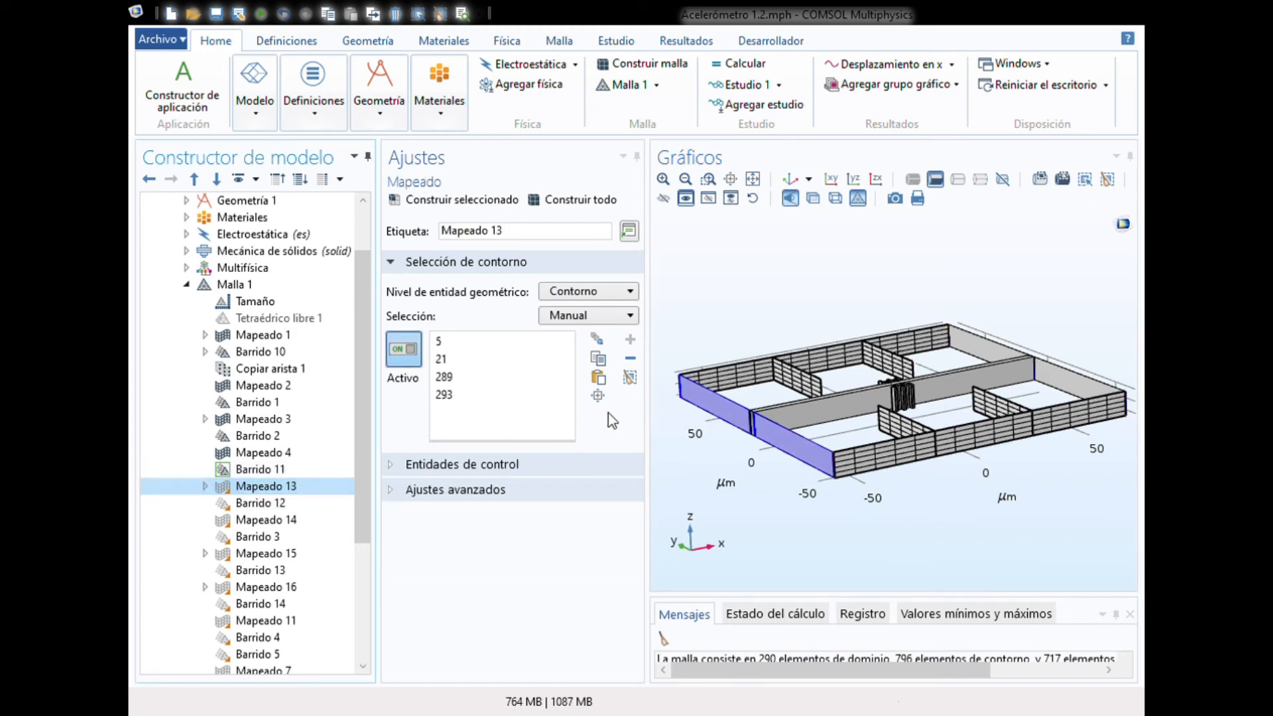
left_click_drag(747, 329, 829, 385)
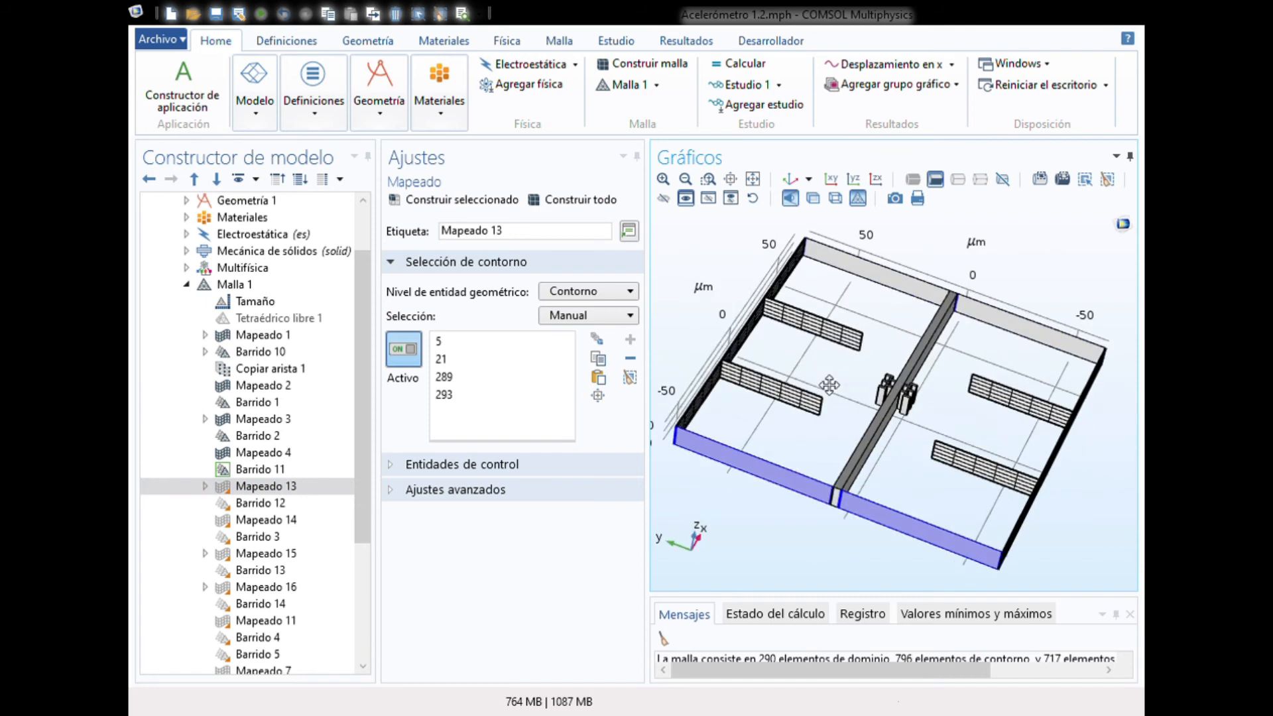
left_click(847, 512)
mouse_move(1071, 303)
left_mouse_down()
mouse_move(1054, 352)
mouse_move(1068, 306)
left_mouse_up()
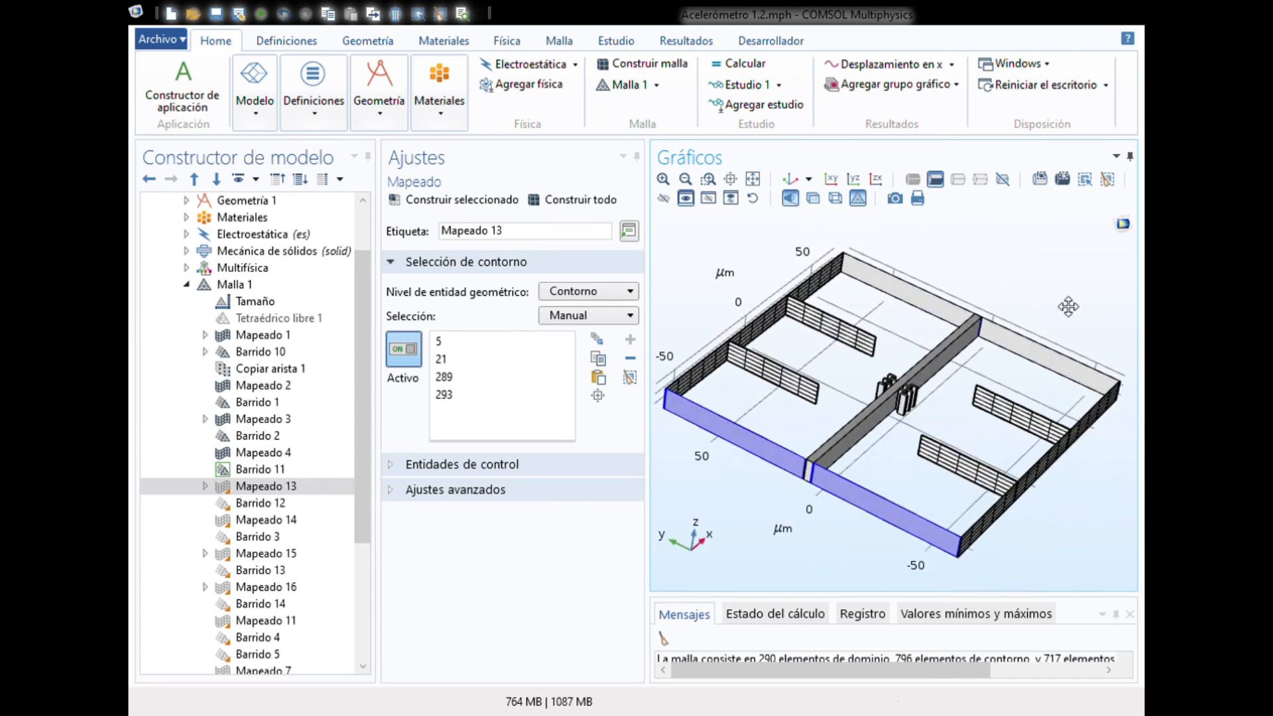
Review Distribución 1 of Mapeado 13, build the mapped mesh from it and inspect the frame side around the central beam.
left_click(212, 487)
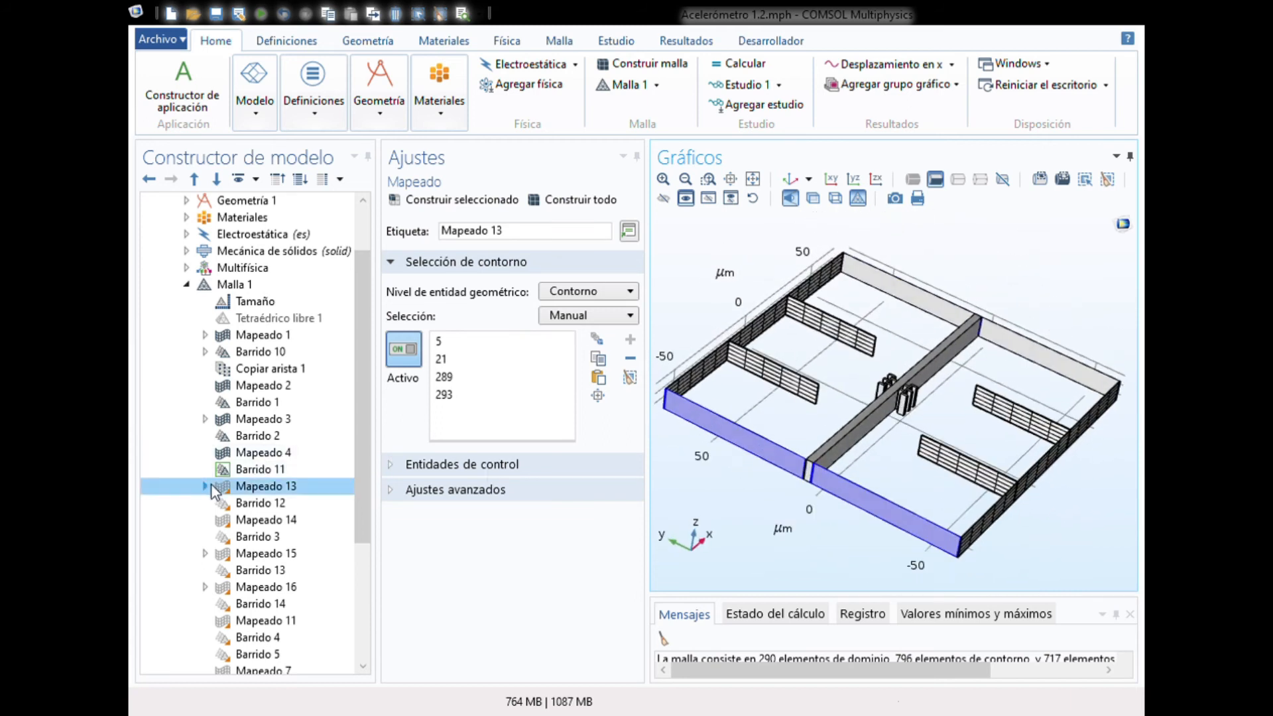
left_click(206, 487)
left_click(279, 503)
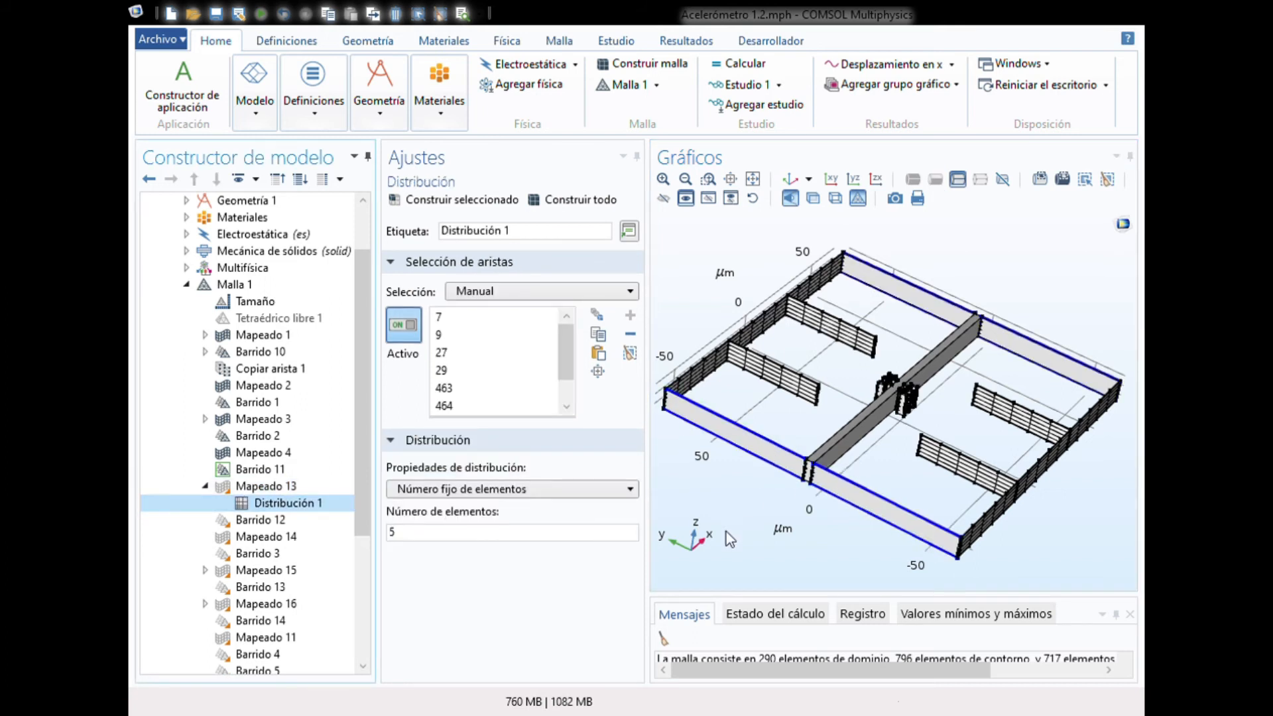
left_click(486, 209)
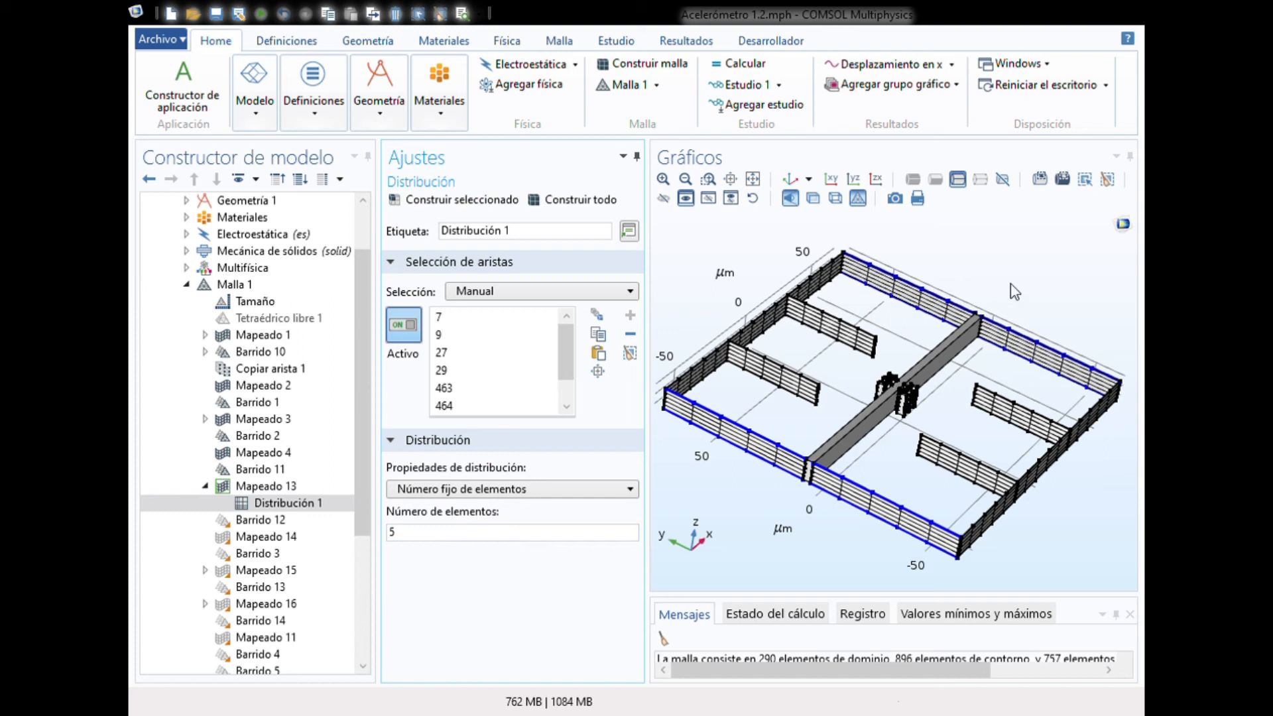
mouse_move(1011, 283)
left_mouse_down()
mouse_move(934, 324)
mouse_move(1009, 278)
left_mouse_up()
left_click_drag(814, 512, 837, 516)
left_click(708, 180)
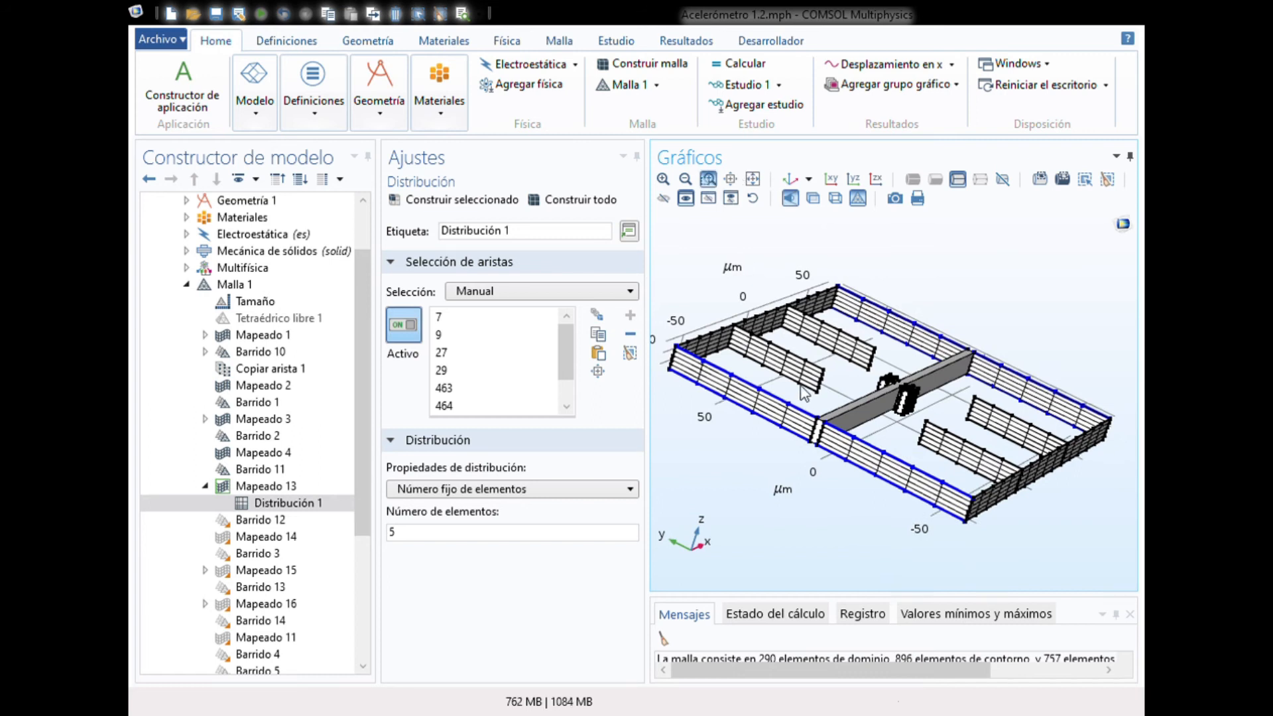
left_click_drag(809, 413, 831, 461)
left_click_drag(841, 535, 865, 512)
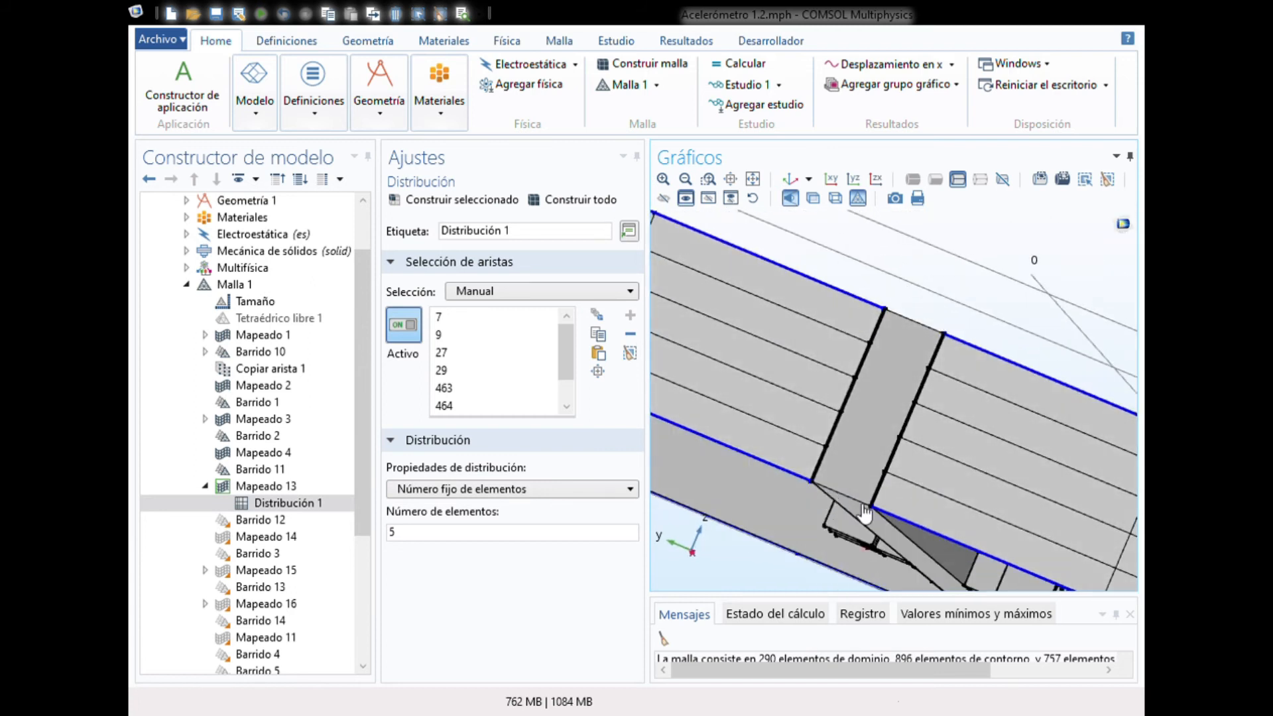
Build the swept mesh Barrido 12 on frame domains 2, 6, 52 and 56 and view it on the whole model.
left_click(206, 487)
left_click(241, 502)
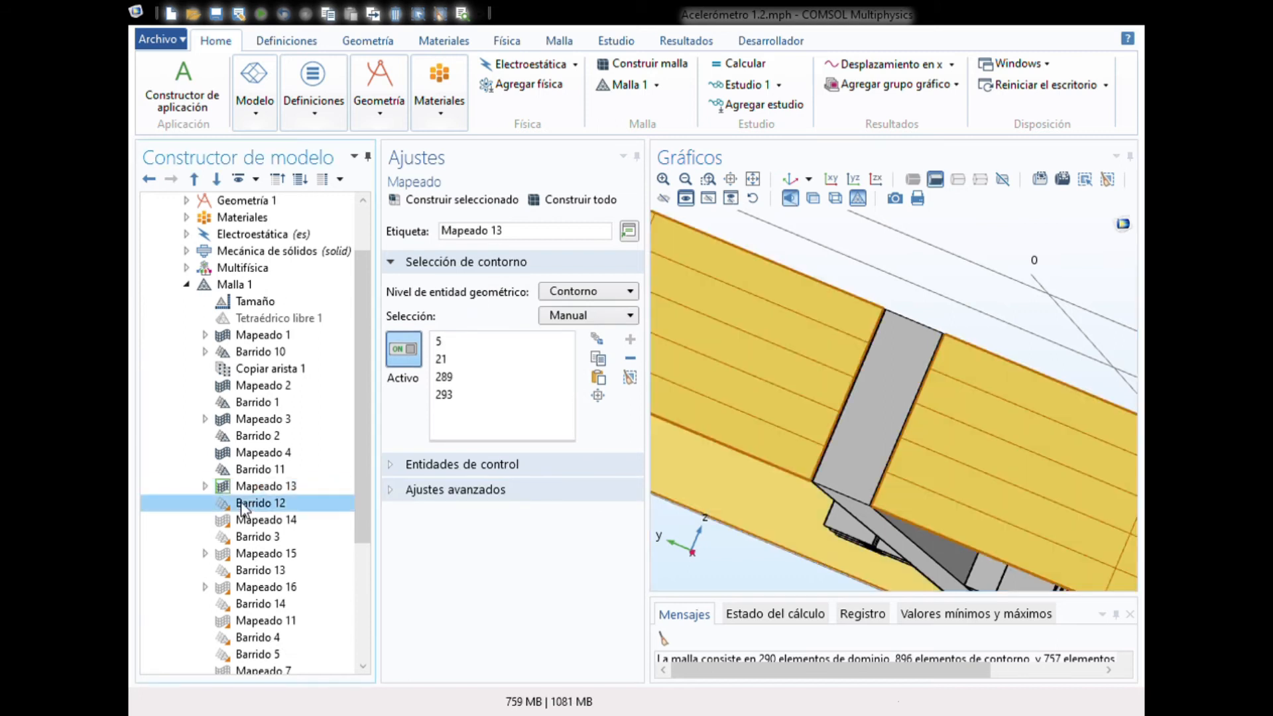
mouse_move(879, 255)
left_mouse_down()
mouse_move(830, 349)
mouse_move(864, 258)
mouse_move(829, 345)
mouse_move(870, 267)
left_mouse_up()
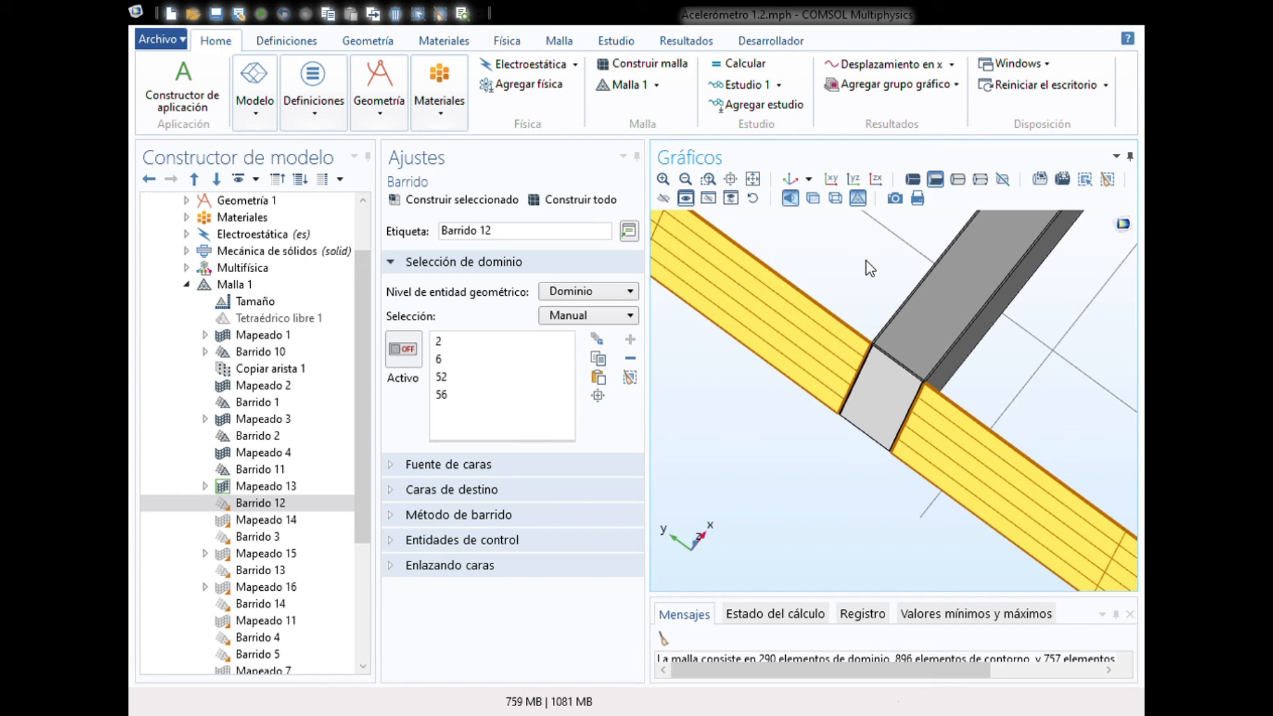
left_click(469, 206)
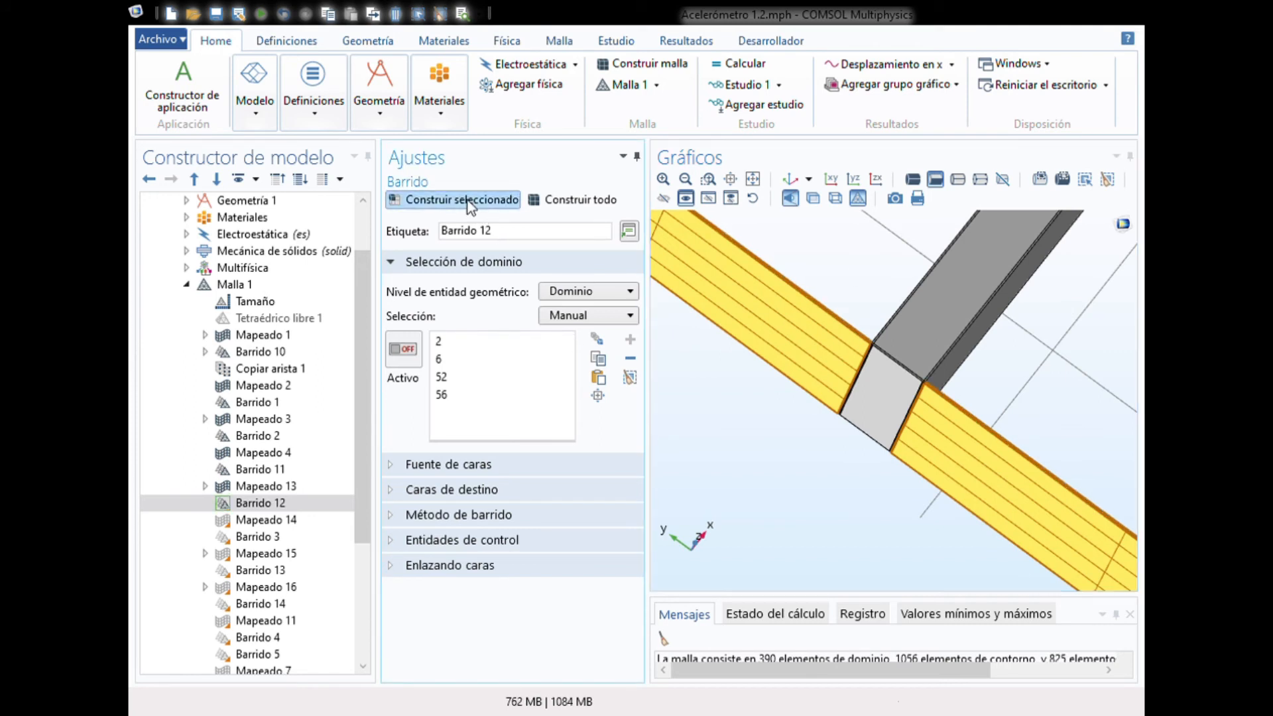
mouse_move(847, 262)
left_mouse_down()
mouse_move(812, 352)
mouse_move(855, 279)
mouse_move(850, 263)
left_mouse_up()
left_click(790, 179)
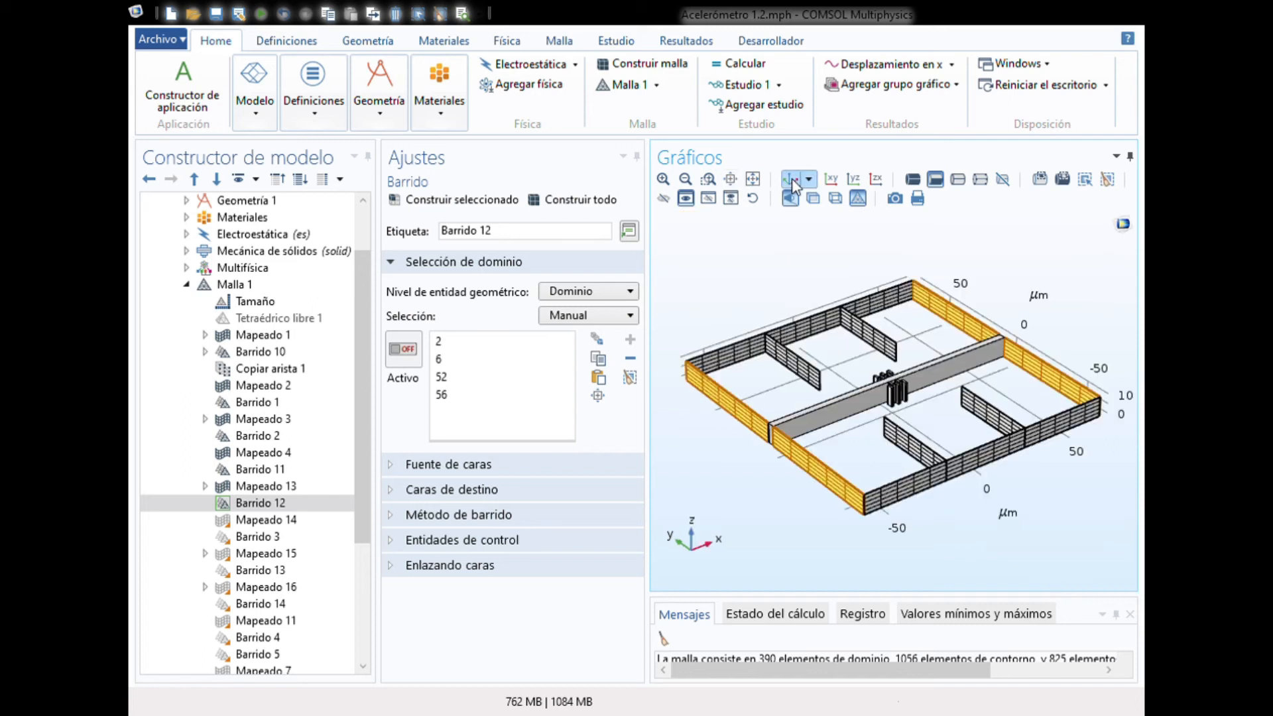
Build Mapeado 14 on boundaries 9, 17, 290 and 292 beside the central beam, and Barrido 3 on domains 3, 5, 53 and 55.
left_click(260, 520)
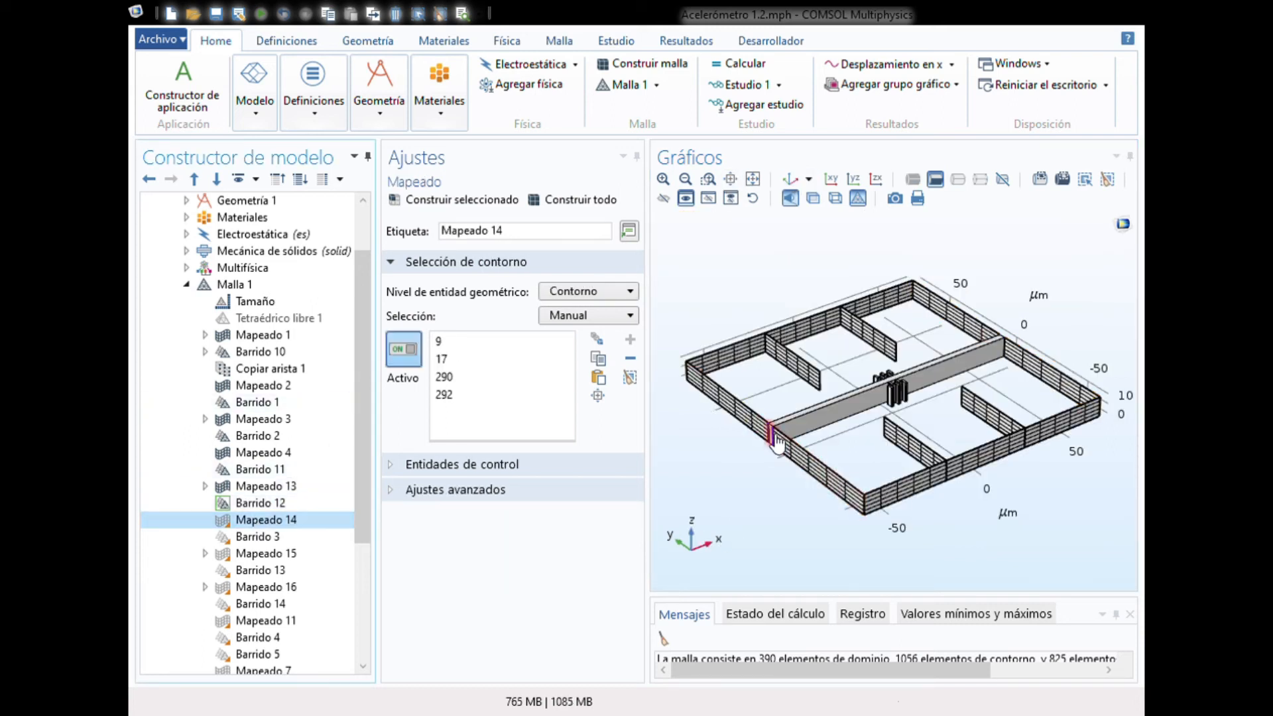
left_click_drag(1077, 313, 1139, 338)
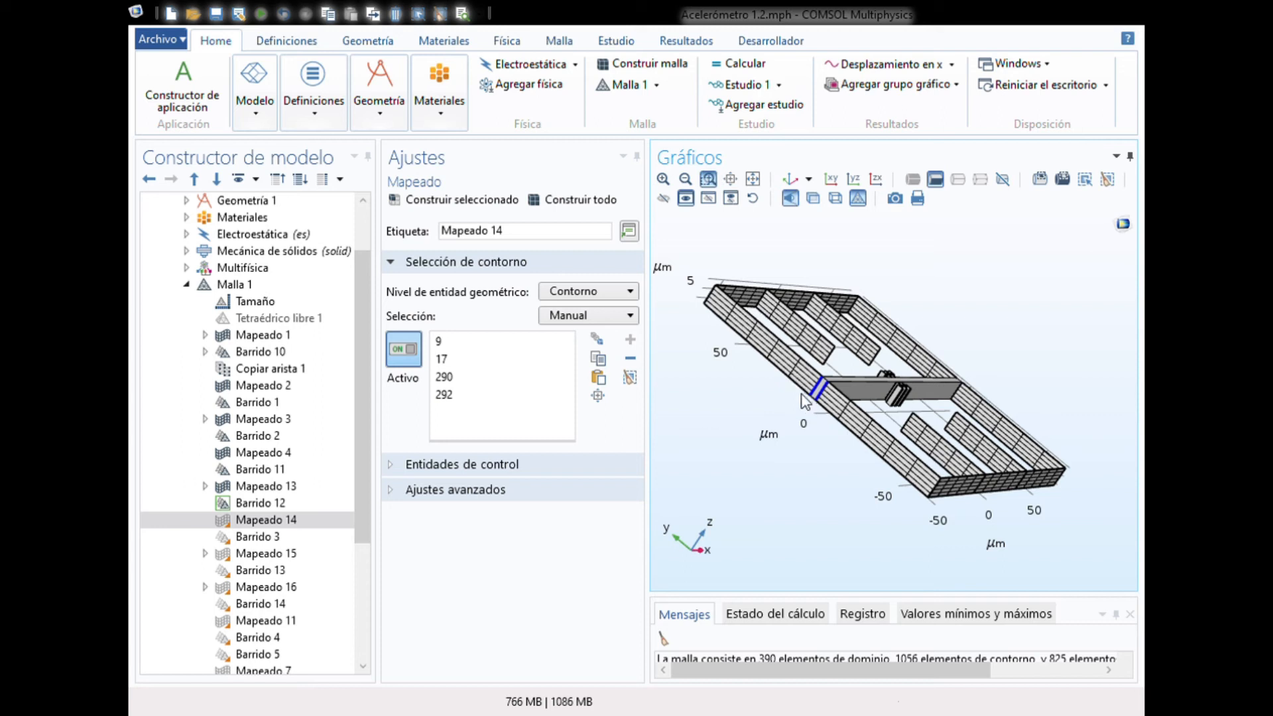
scroll(840, 372, "up", 5)
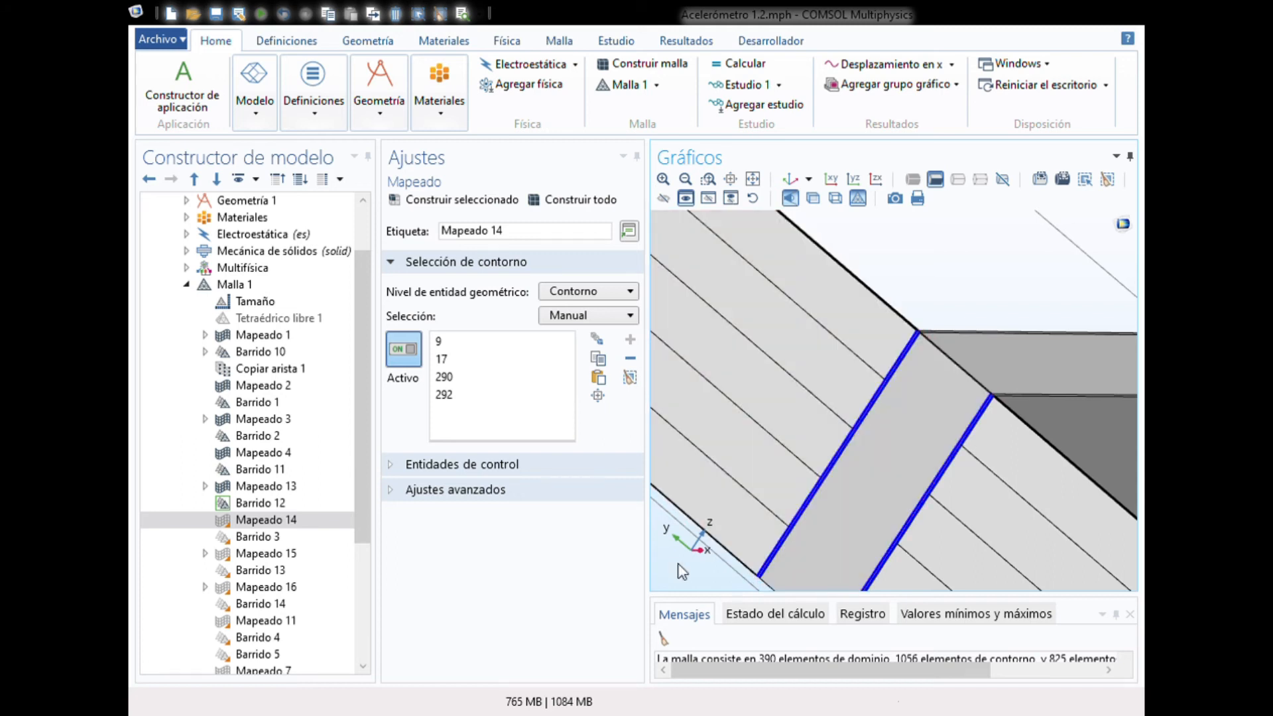
left_click(457, 199)
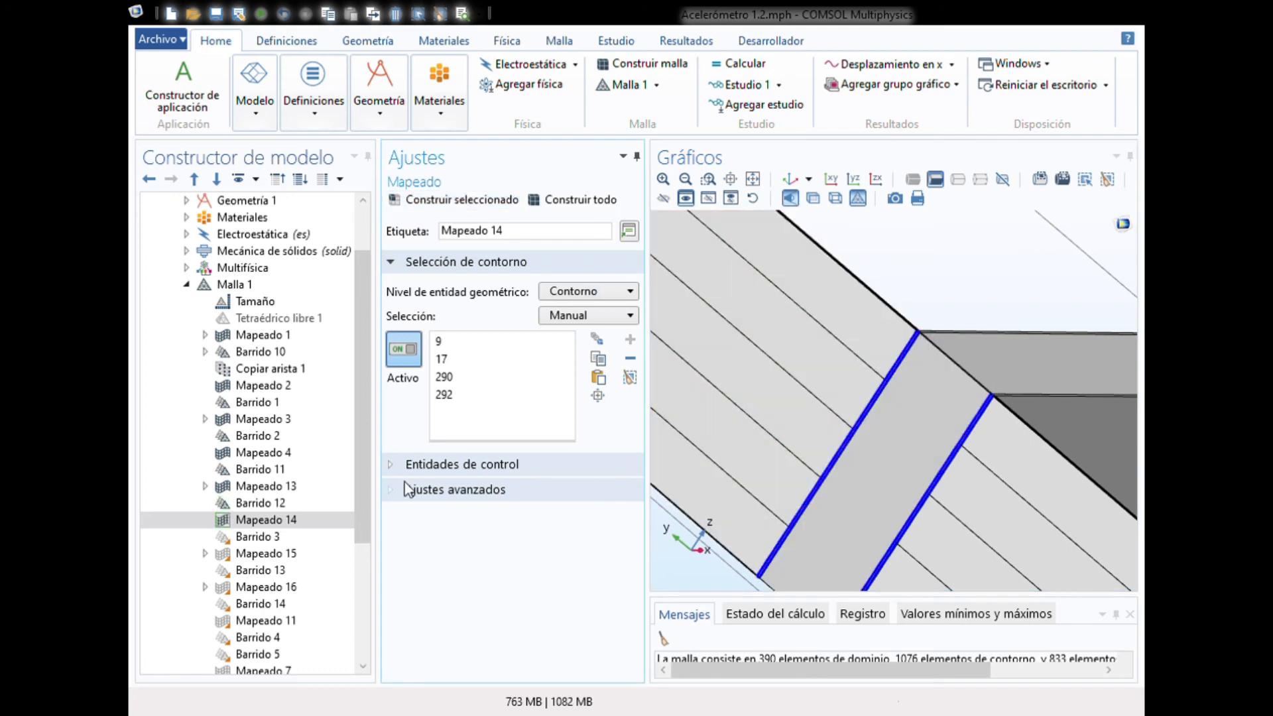
left_click(263, 539)
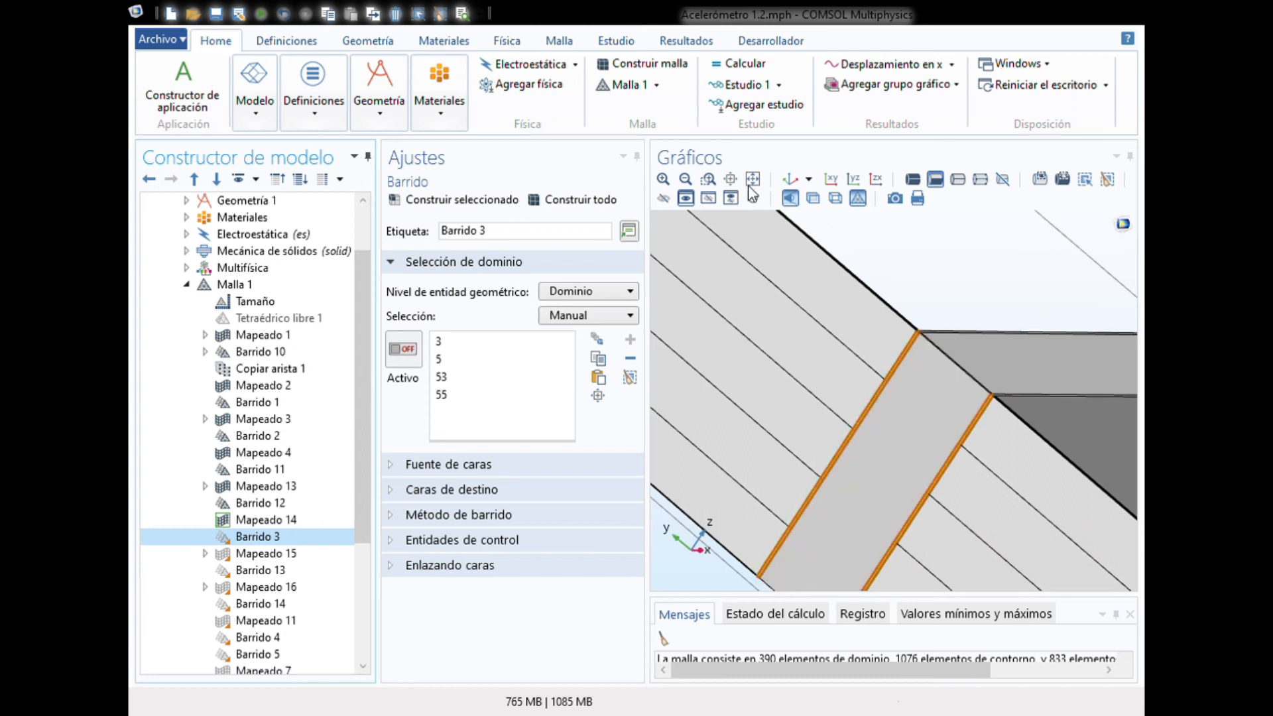
left_click(462, 199)
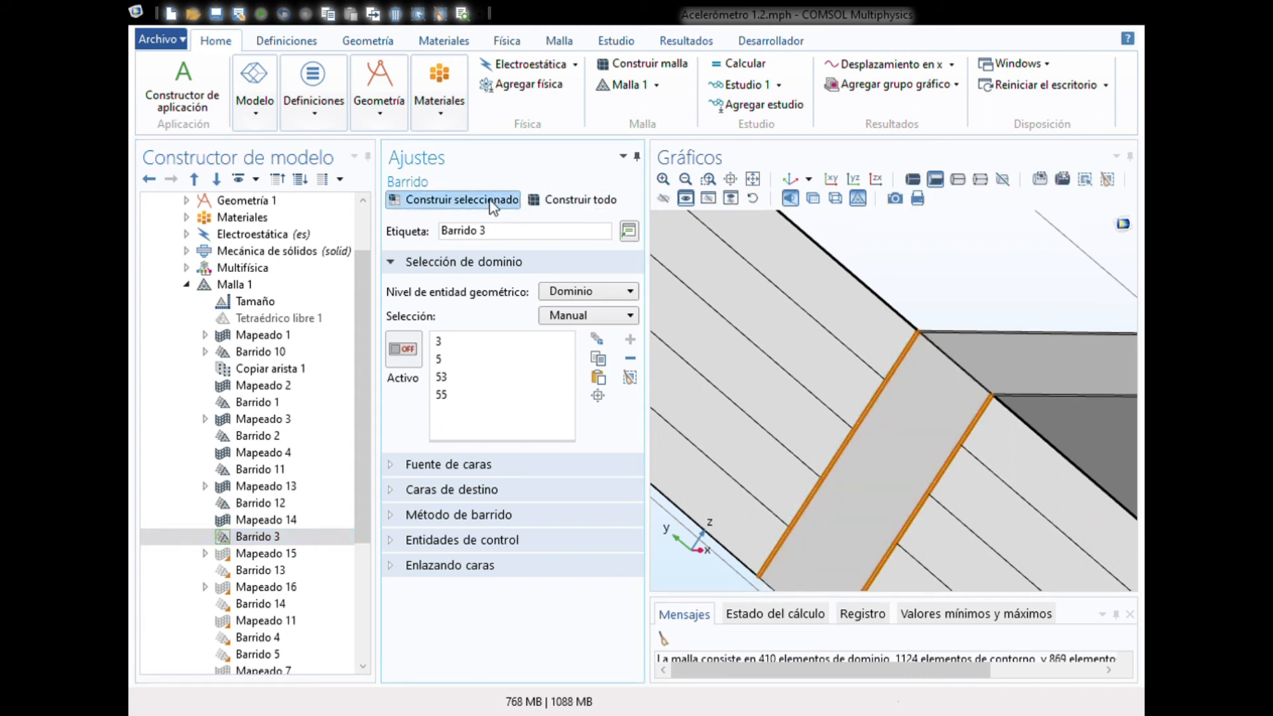
Review Mapeado 15 on boundaries 13 and 291 with its Distribución 1, build it and inspect the mesh at the beam's end.
left_click(275, 556)
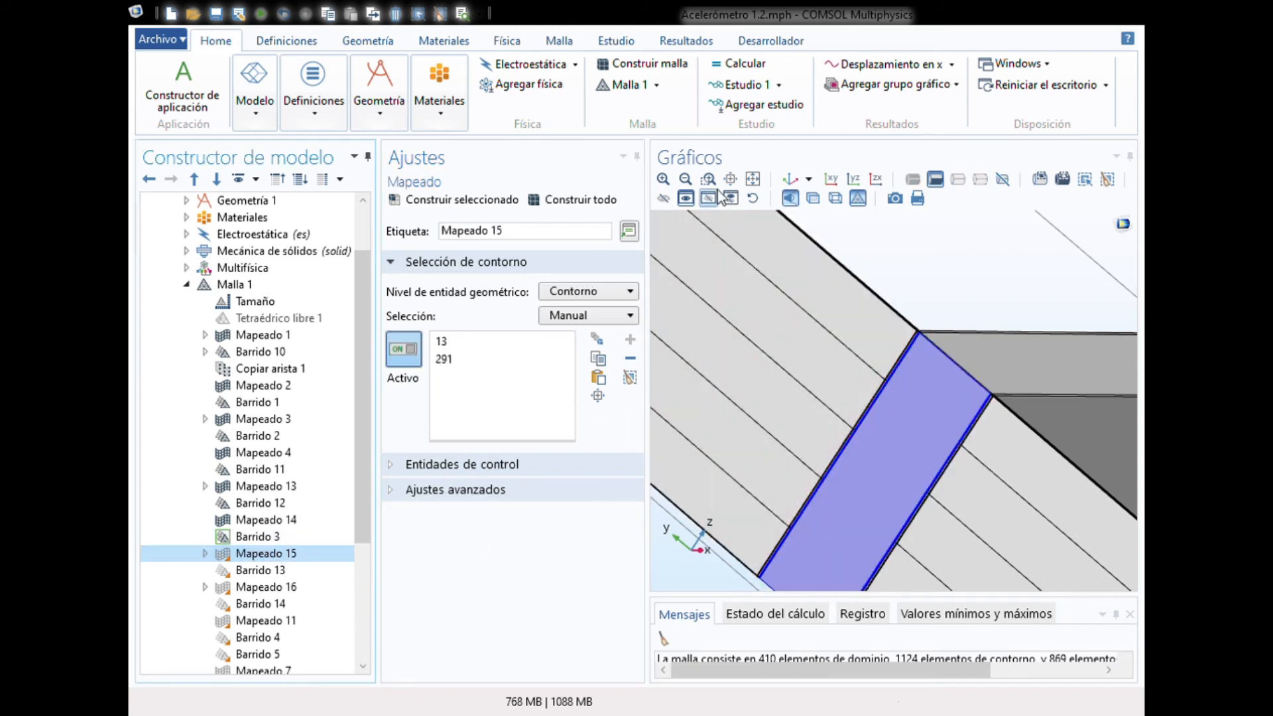
left_click(789, 181)
left_click_drag(902, 371, 1056, 381)
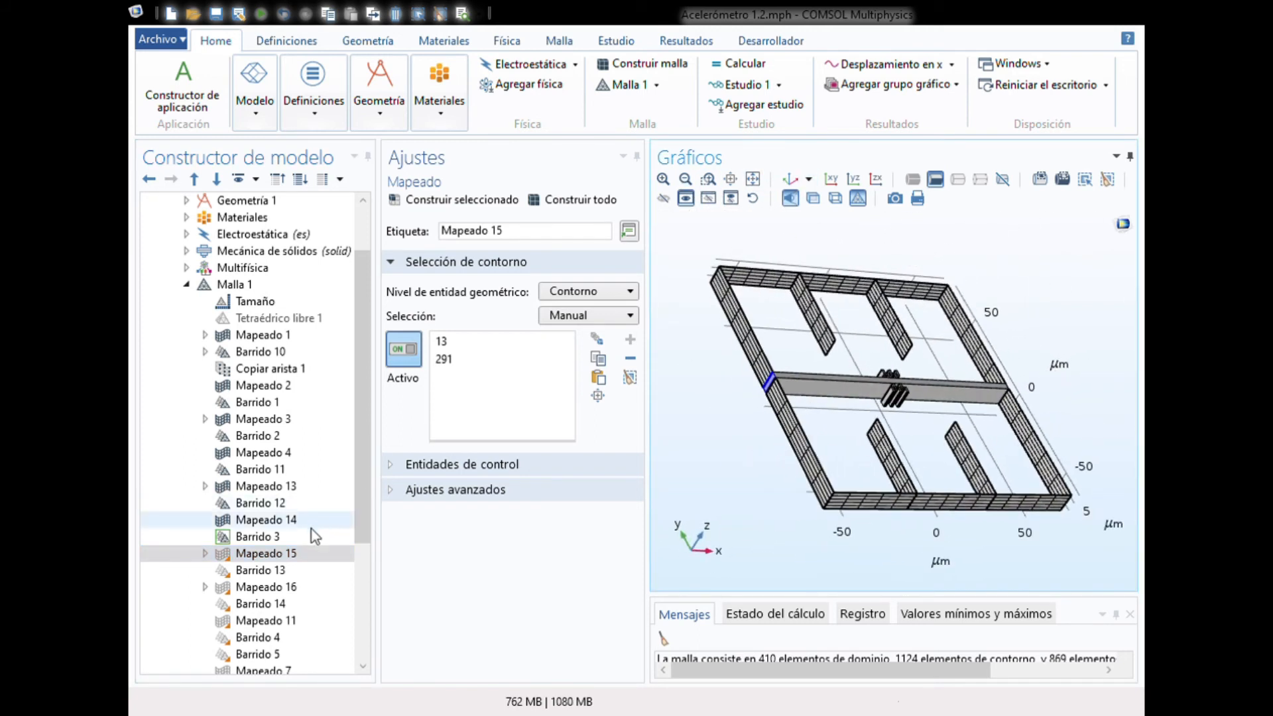
left_click(229, 550)
left_click(205, 553)
left_click(234, 571)
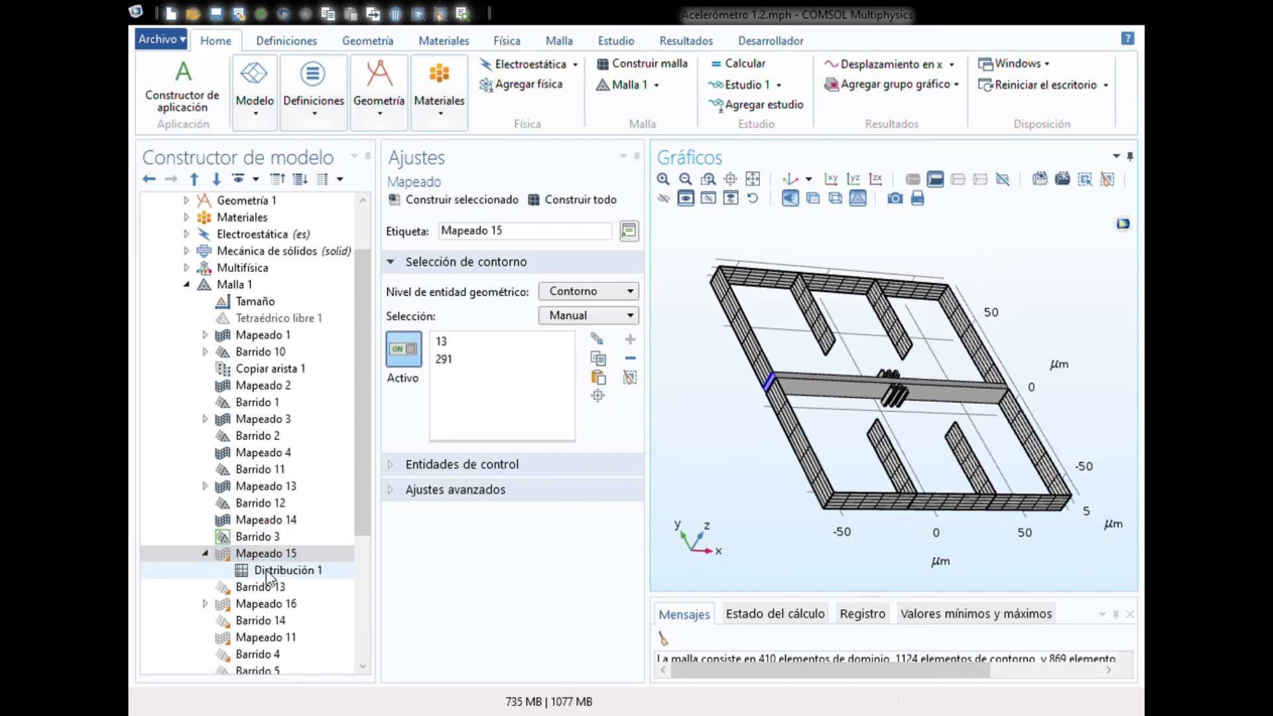
left_click_drag(745, 433, 828, 442)
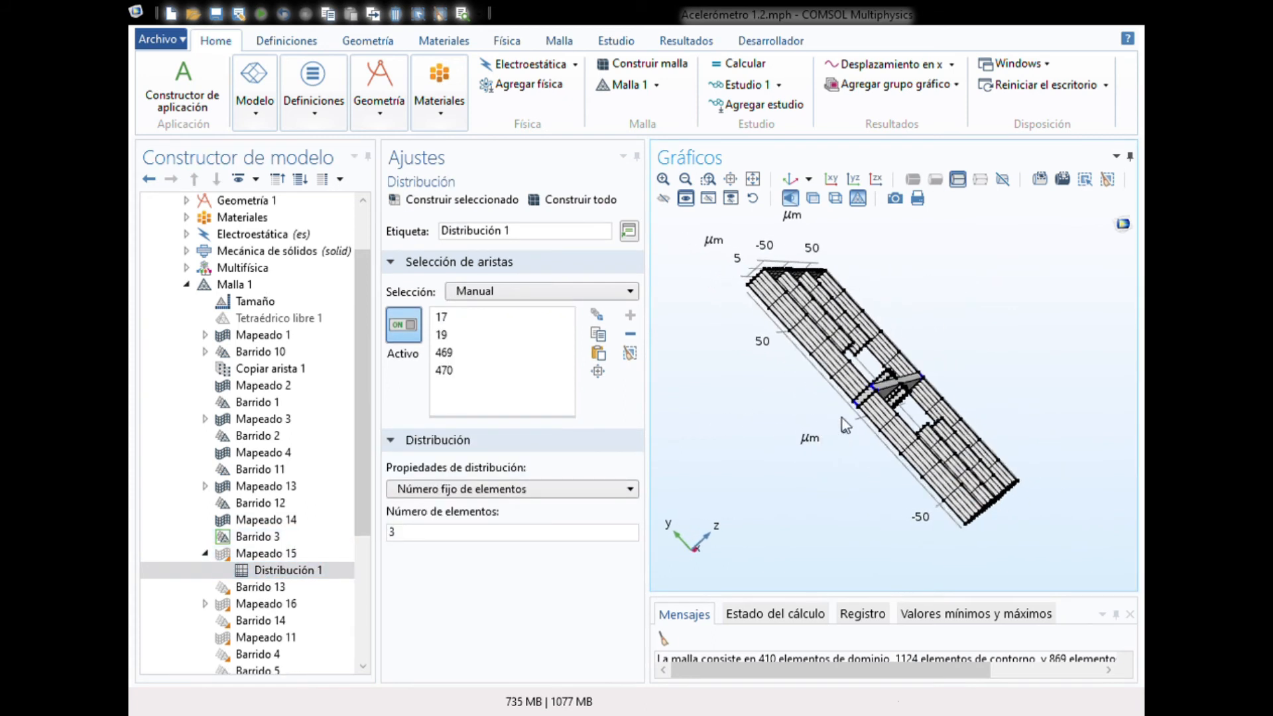
left_click_drag(1015, 355, 663, 477)
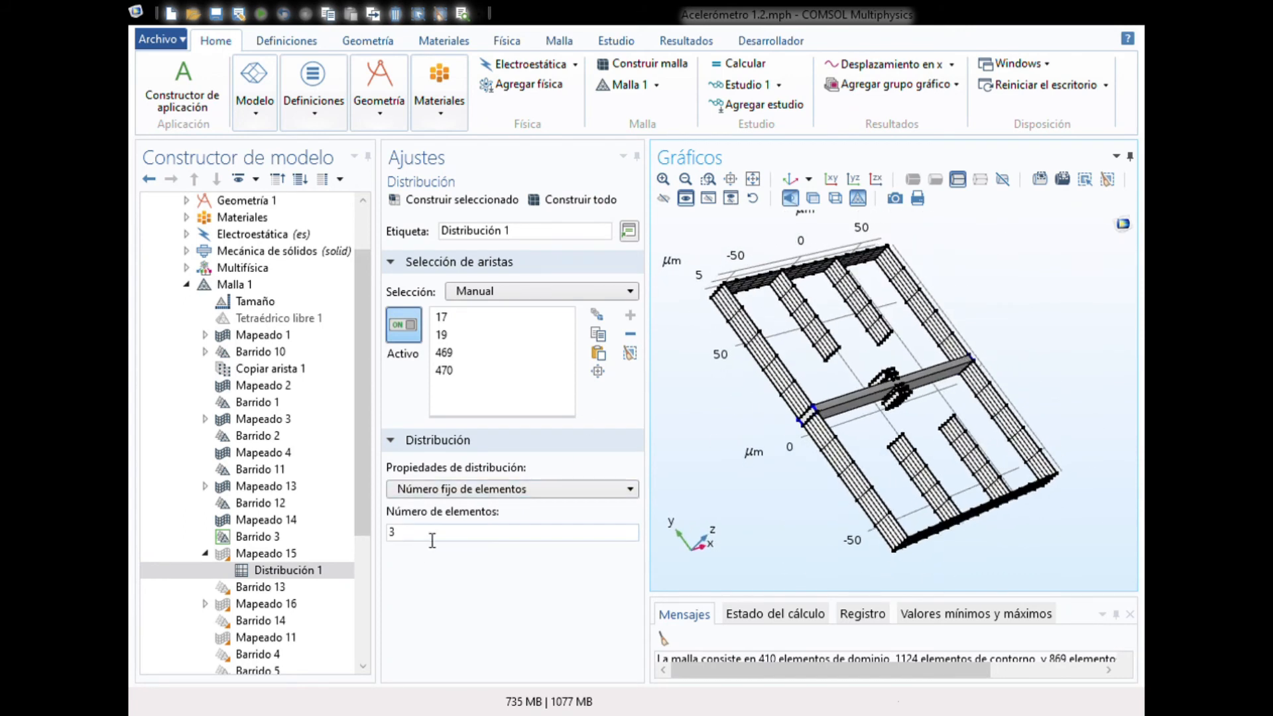
left_click(473, 207)
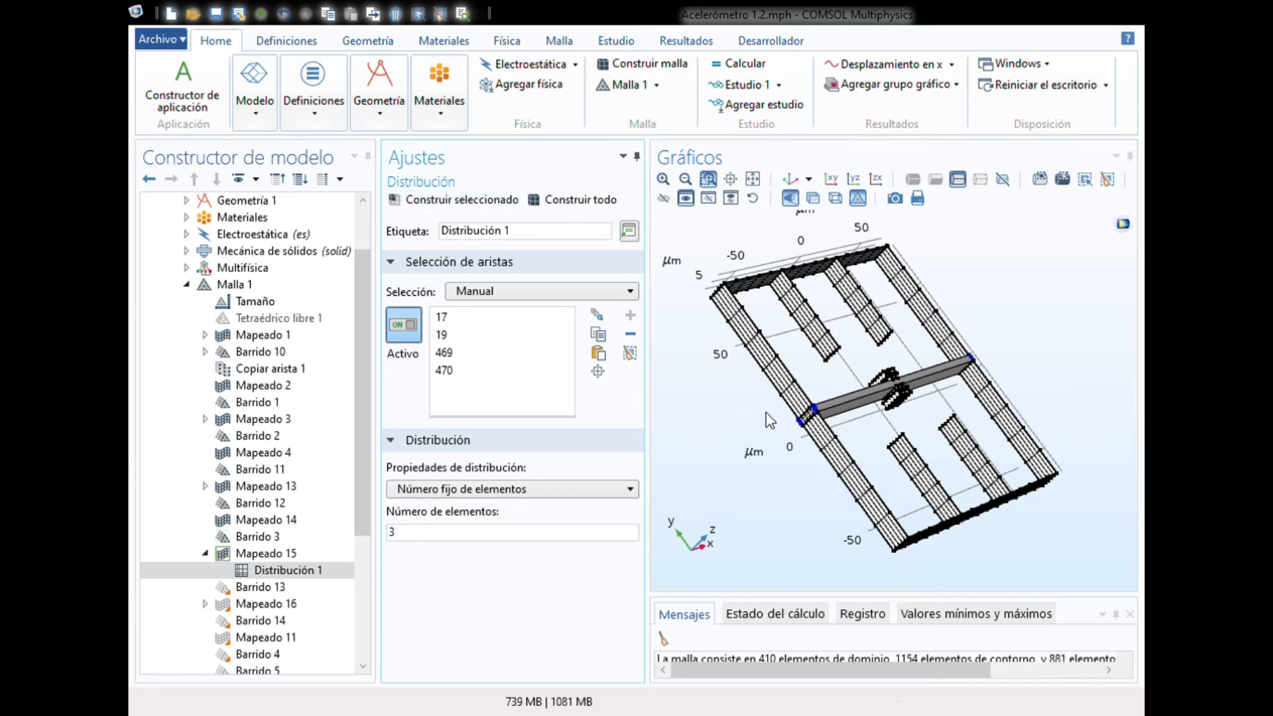
left_click_drag(771, 412, 842, 436)
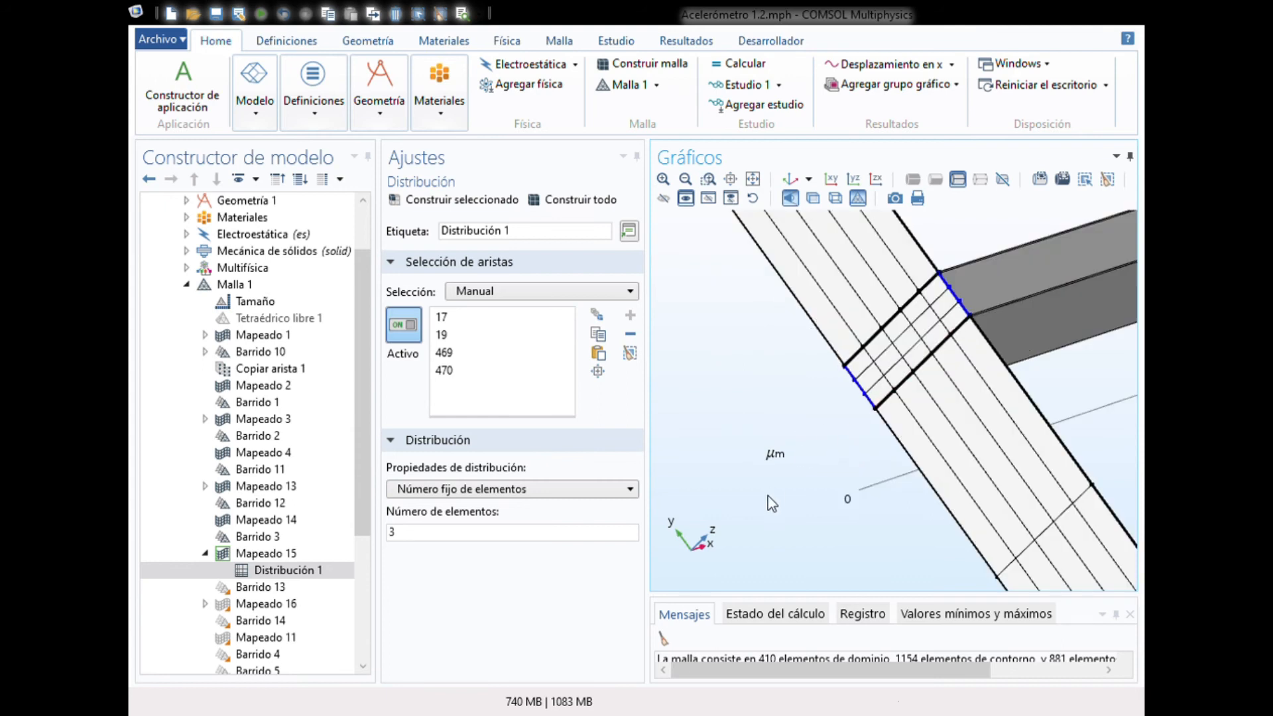
Build the swept mesh Barrido 13 on domains 4 and 54 where the central beam meets the frame.
left_click(210, 557)
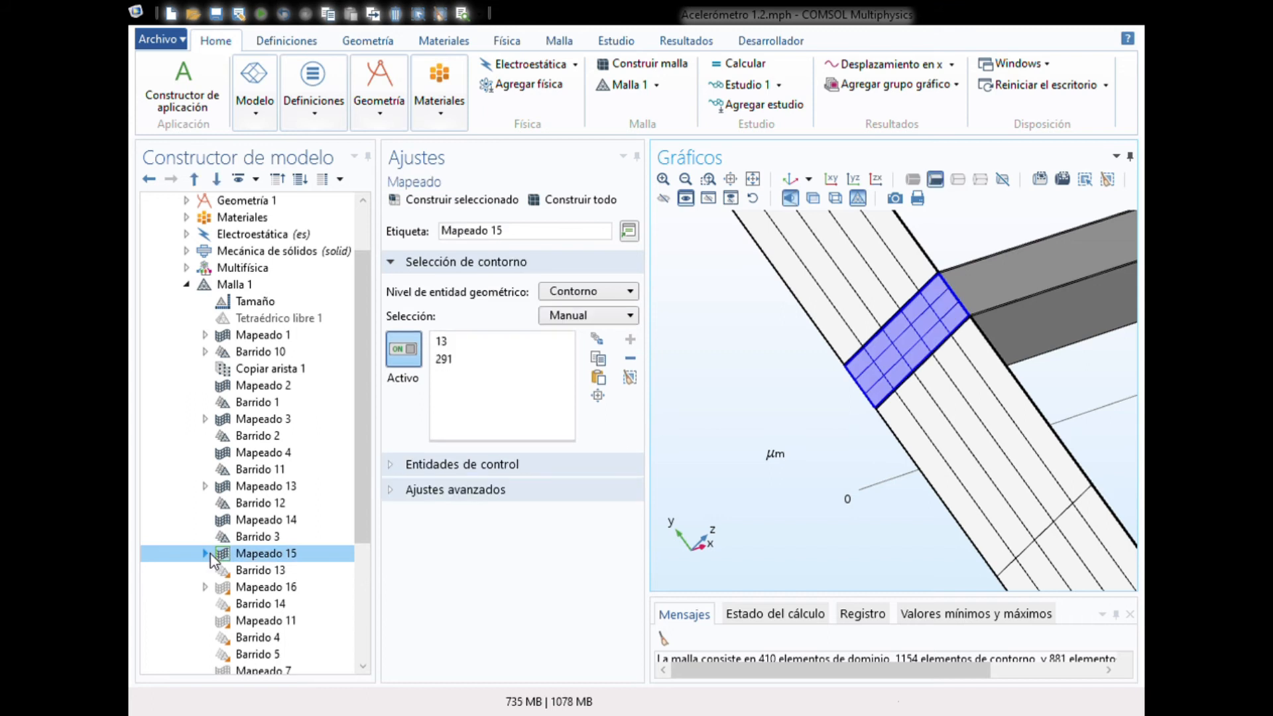
left_click(249, 572)
left_click_drag(764, 397, 676, 417)
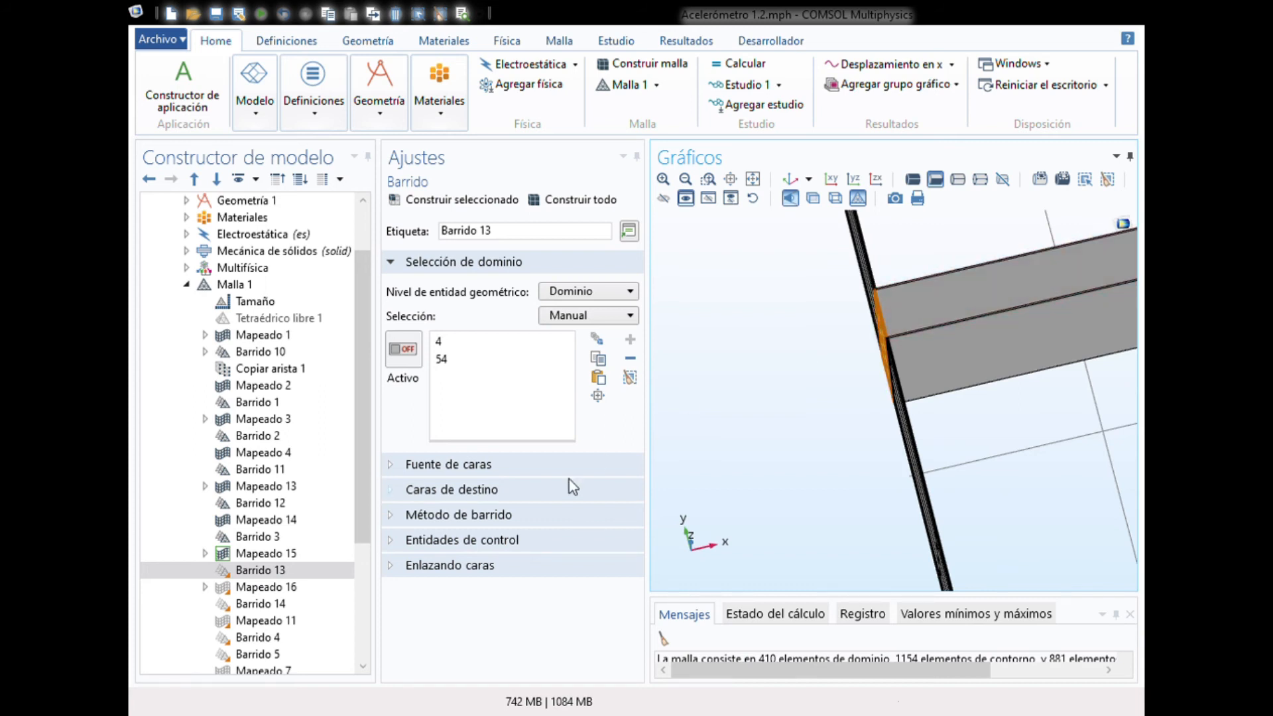
left_click(450, 200)
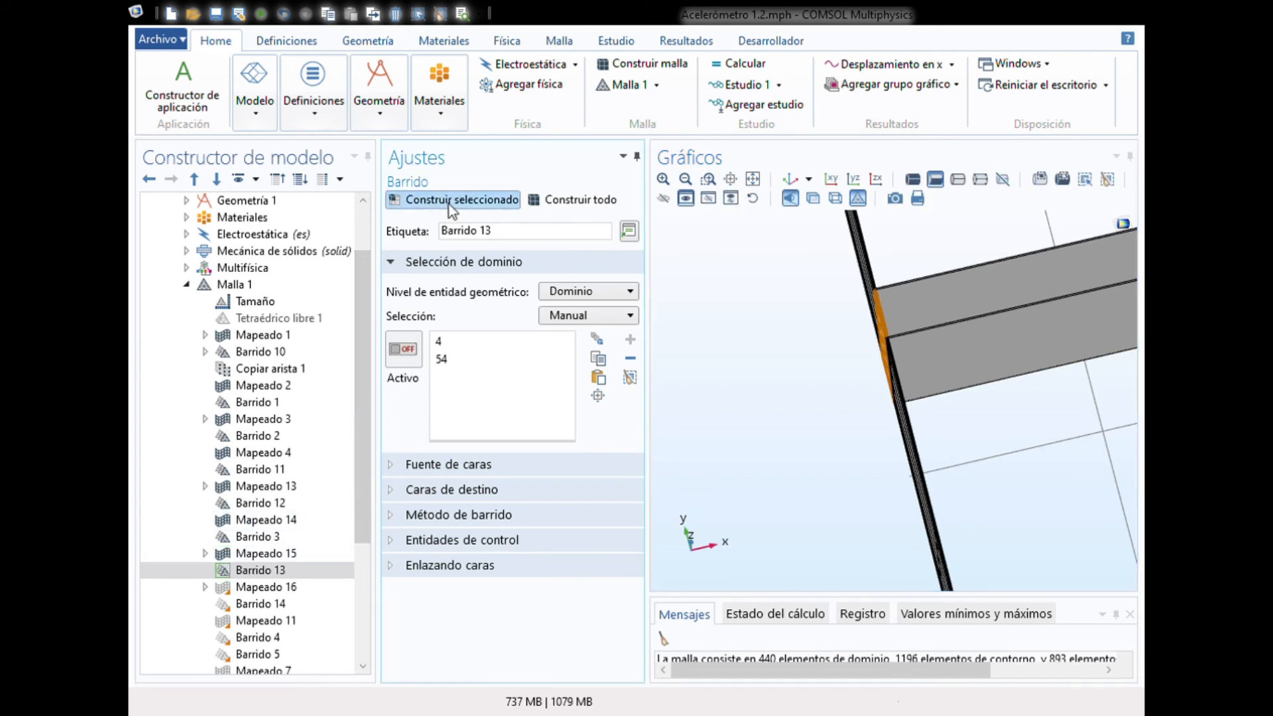
Review Mapeado 16 on boundaries 37, 49, 200 and 209 of the central beam with its Distribución 1, and build it.
left_click(254, 587)
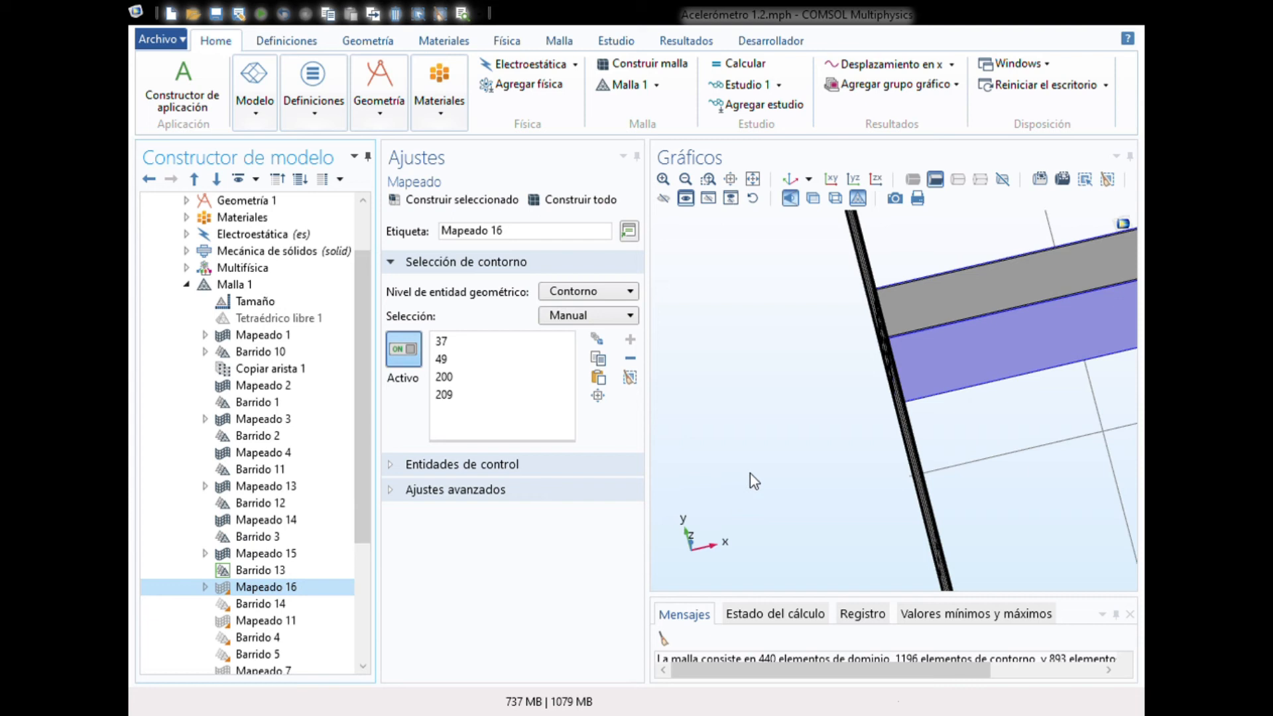
left_click_drag(769, 412, 742, 397)
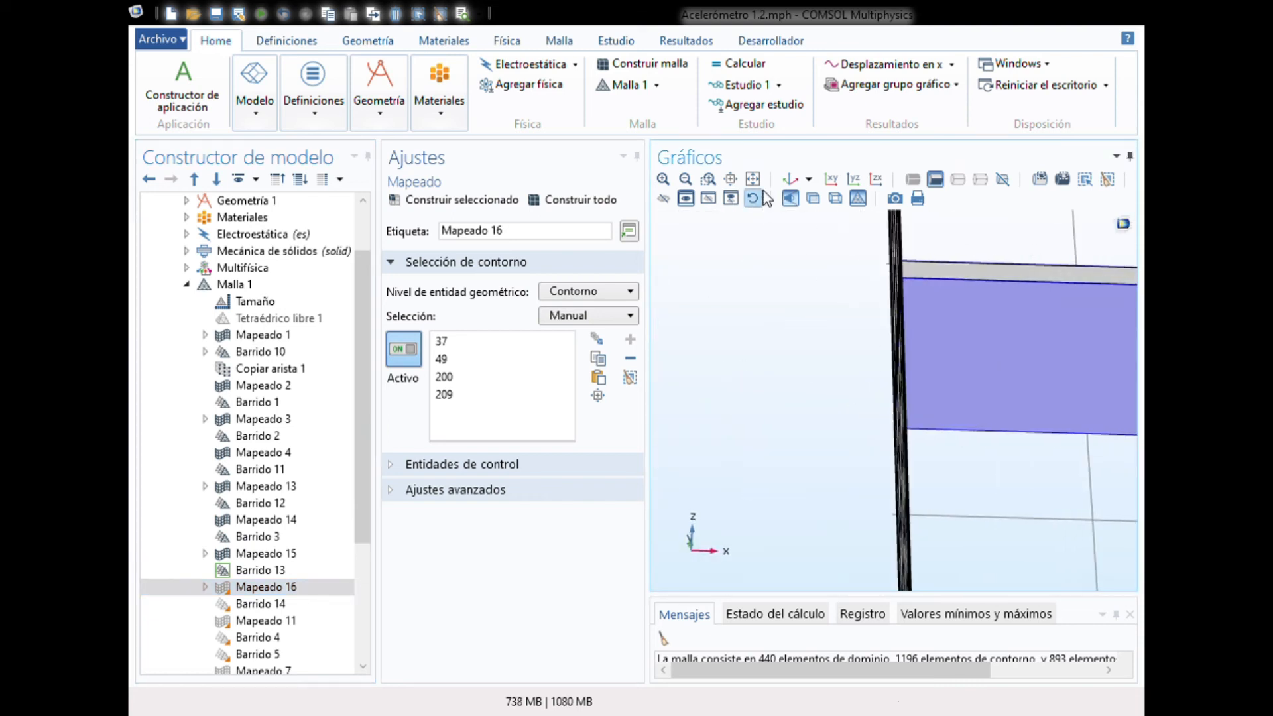
left_click(786, 187)
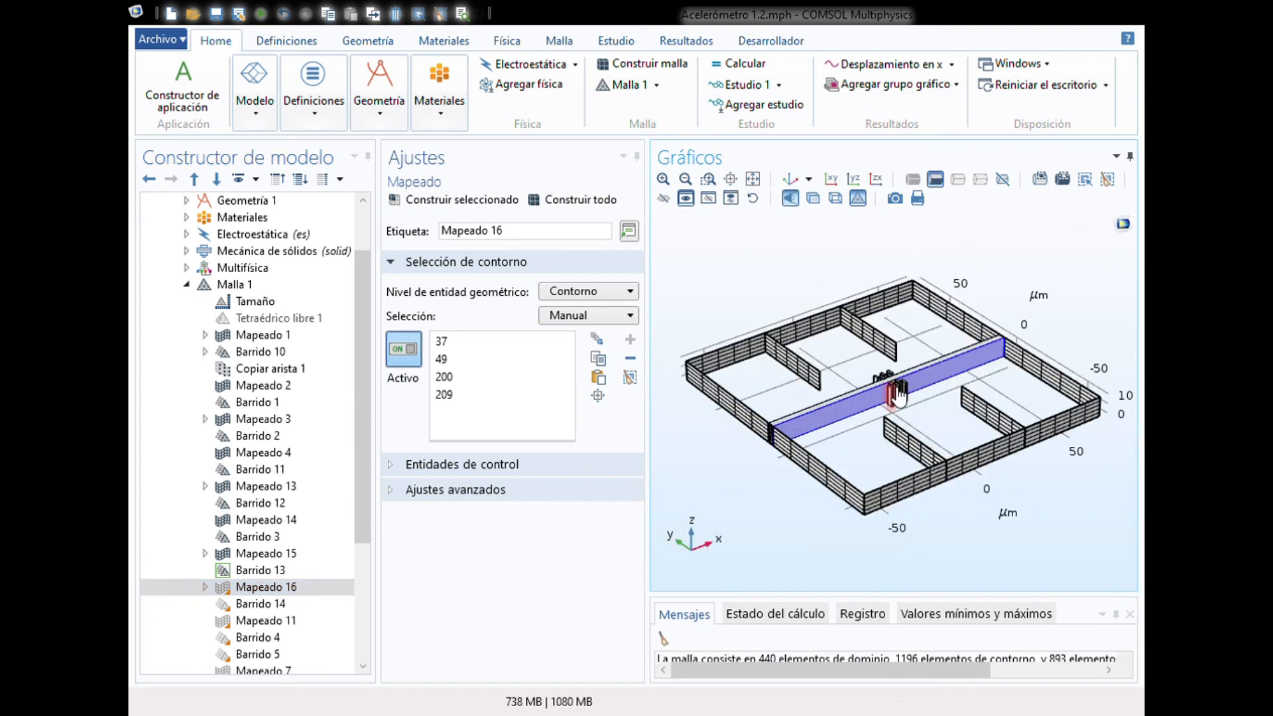
left_click_drag(945, 328, 953, 403)
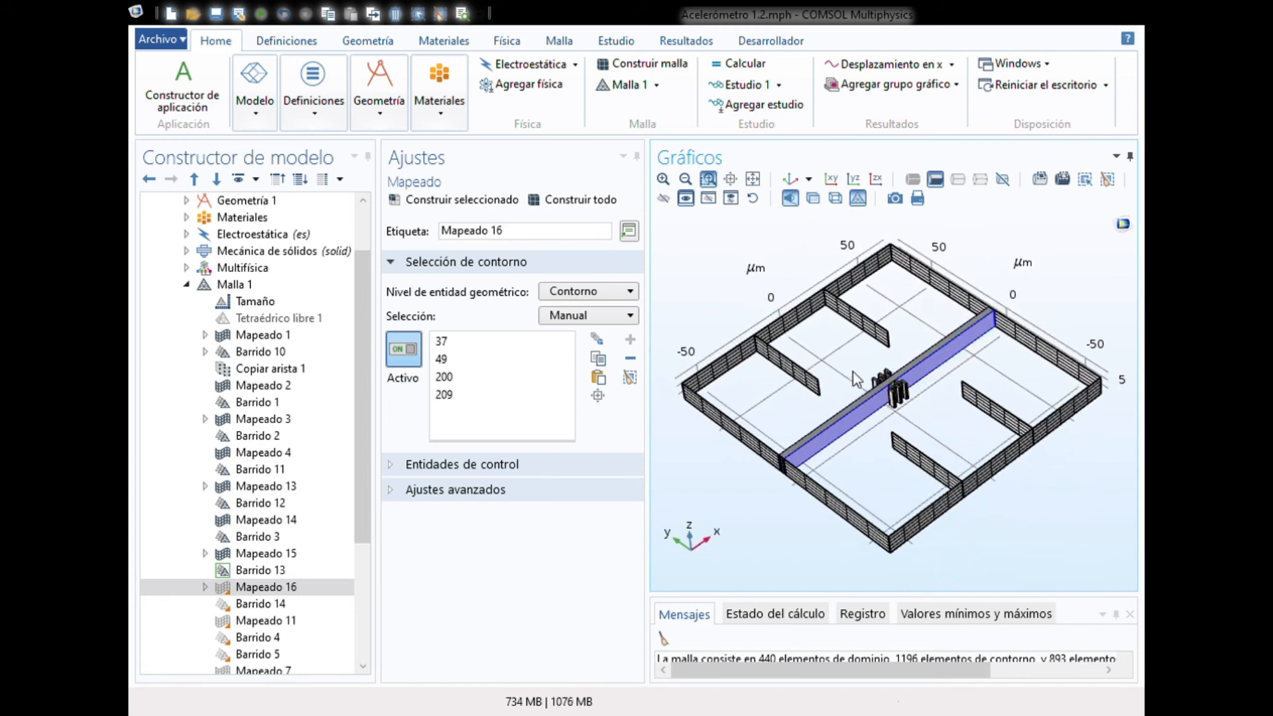
left_click_drag(883, 376, 935, 428)
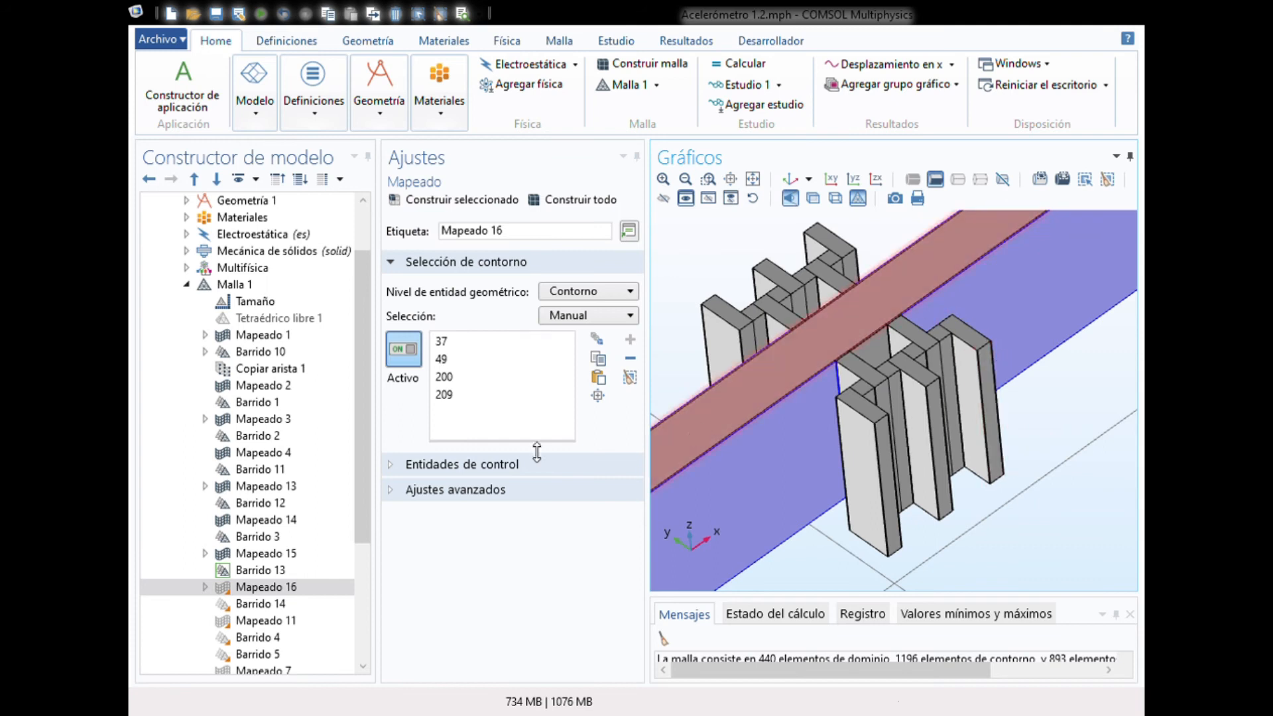
left_click(224, 591)
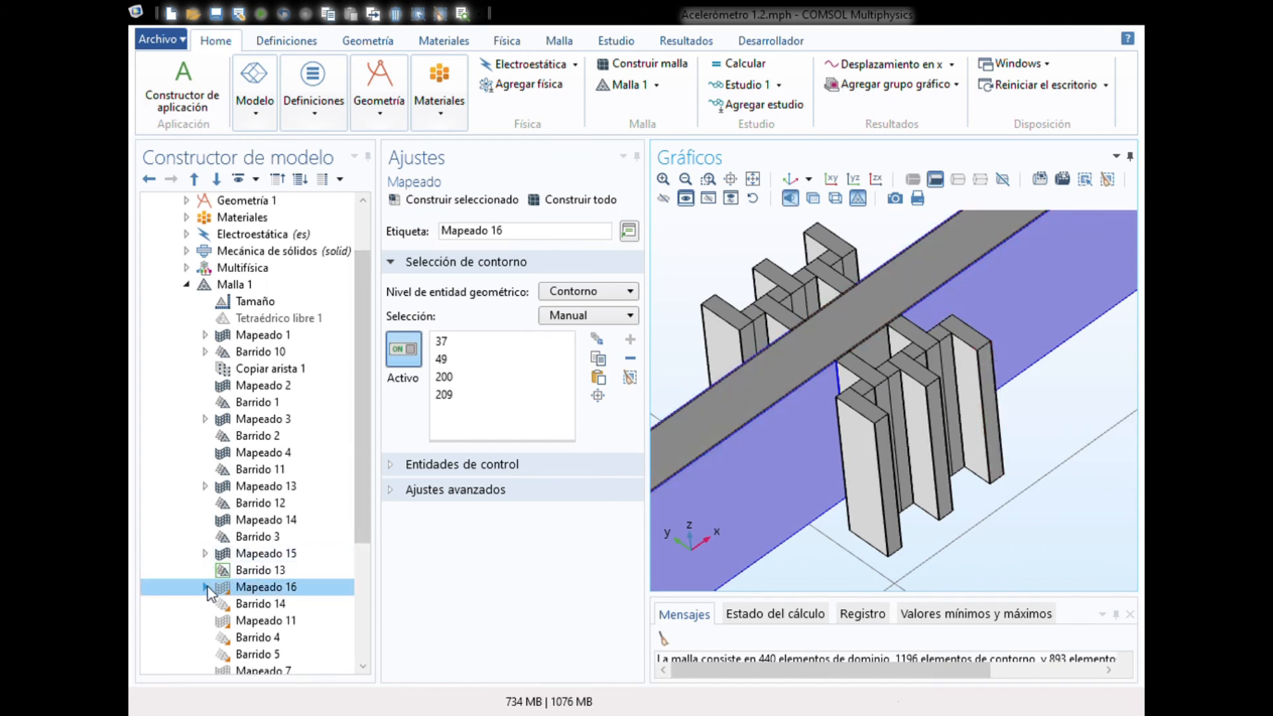
left_click(206, 586)
left_click(266, 609)
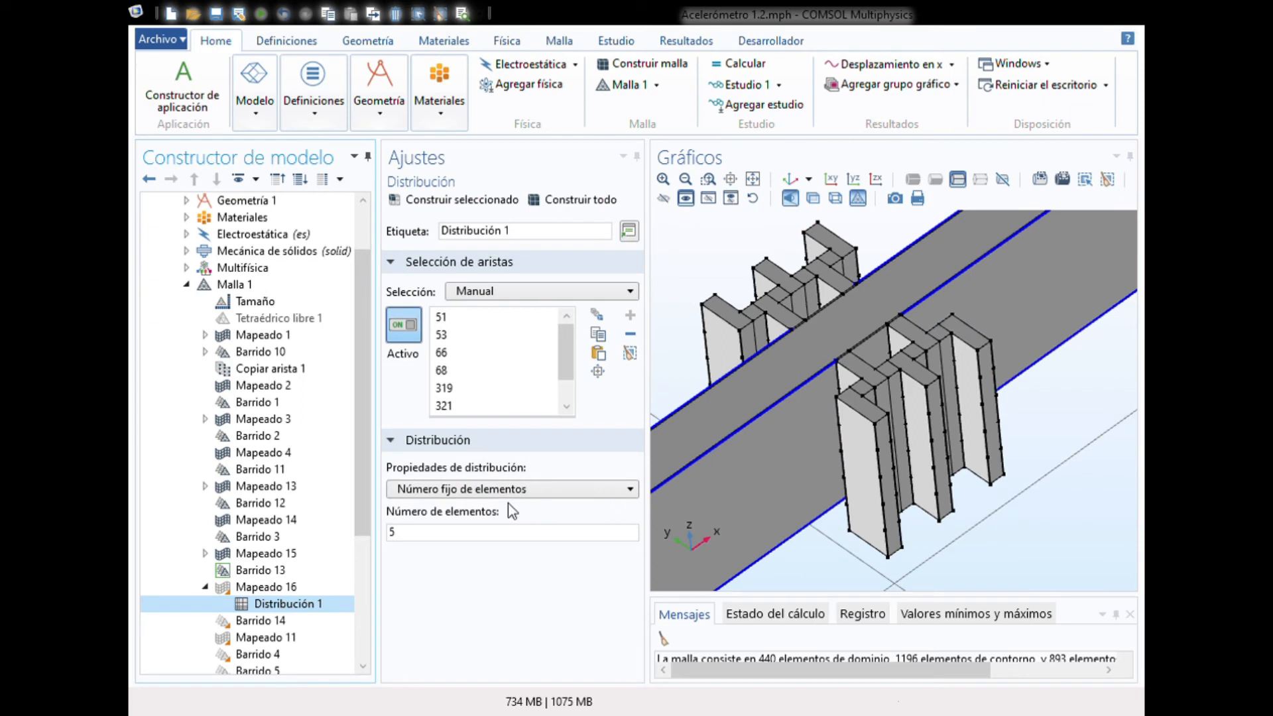
left_click(500, 200)
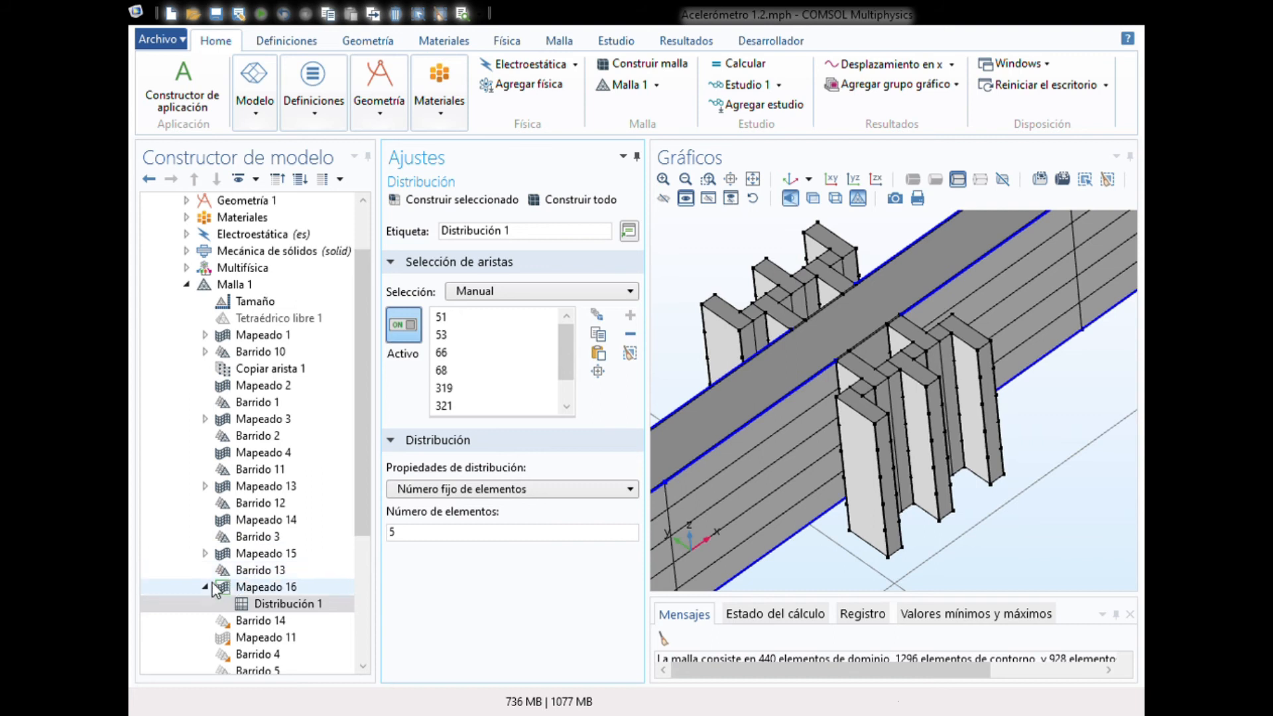
Build the swept mesh Barrido 14 on domains 9, 11, 40 and 41 of the central beam.
left_click(209, 589)
left_click(246, 603)
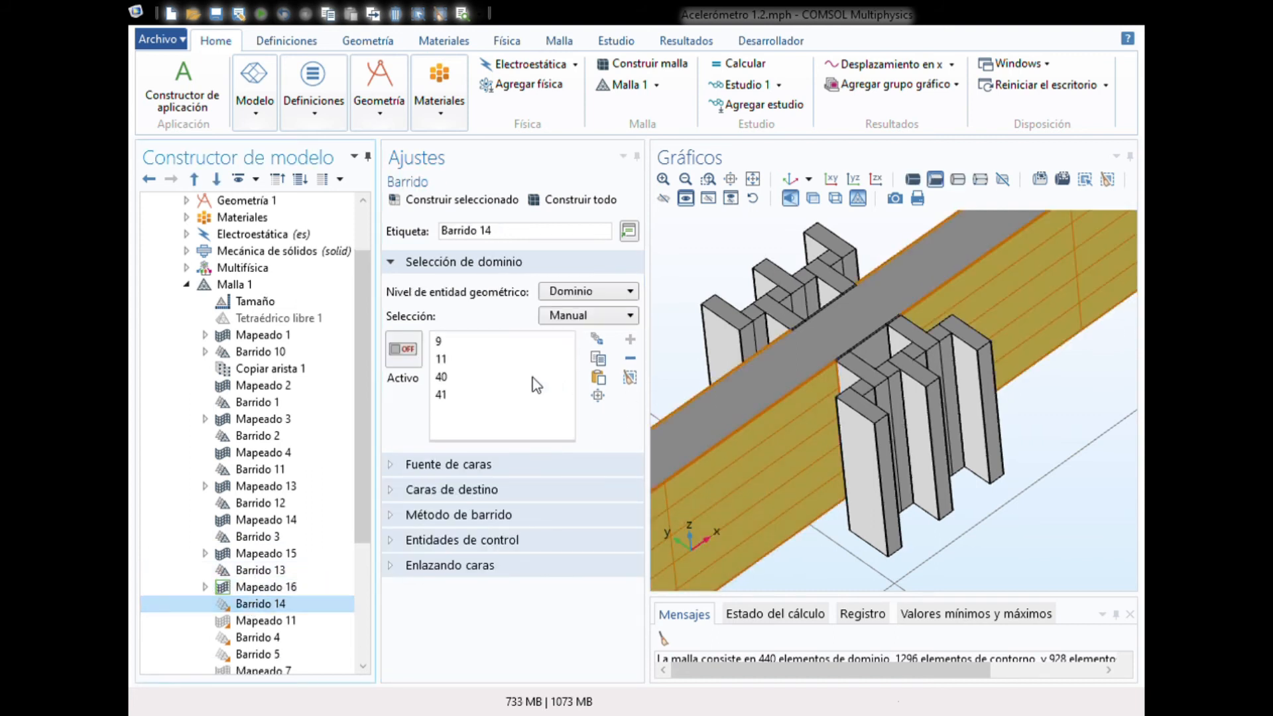
left_click(457, 200)
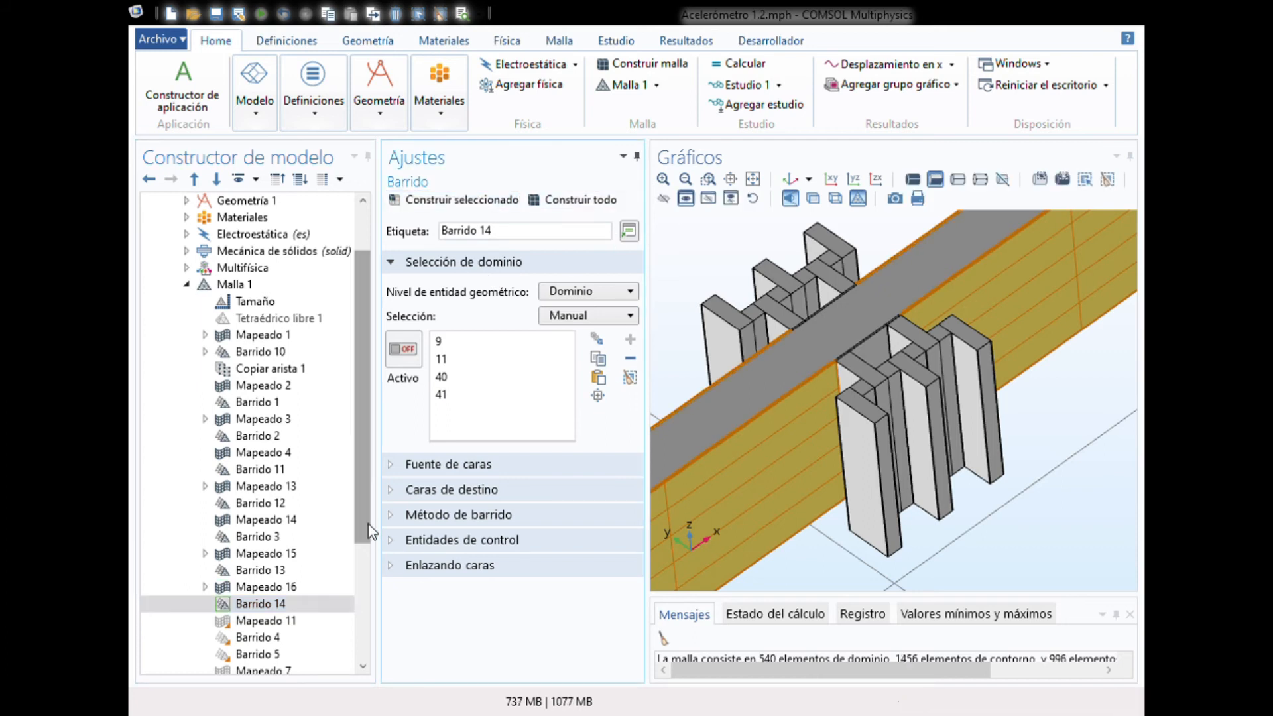
Hide the small comb domains attached to the middle of the central beam so the faces of Mapeado 11 are exposed.
left_click_drag(368, 524, 368, 646)
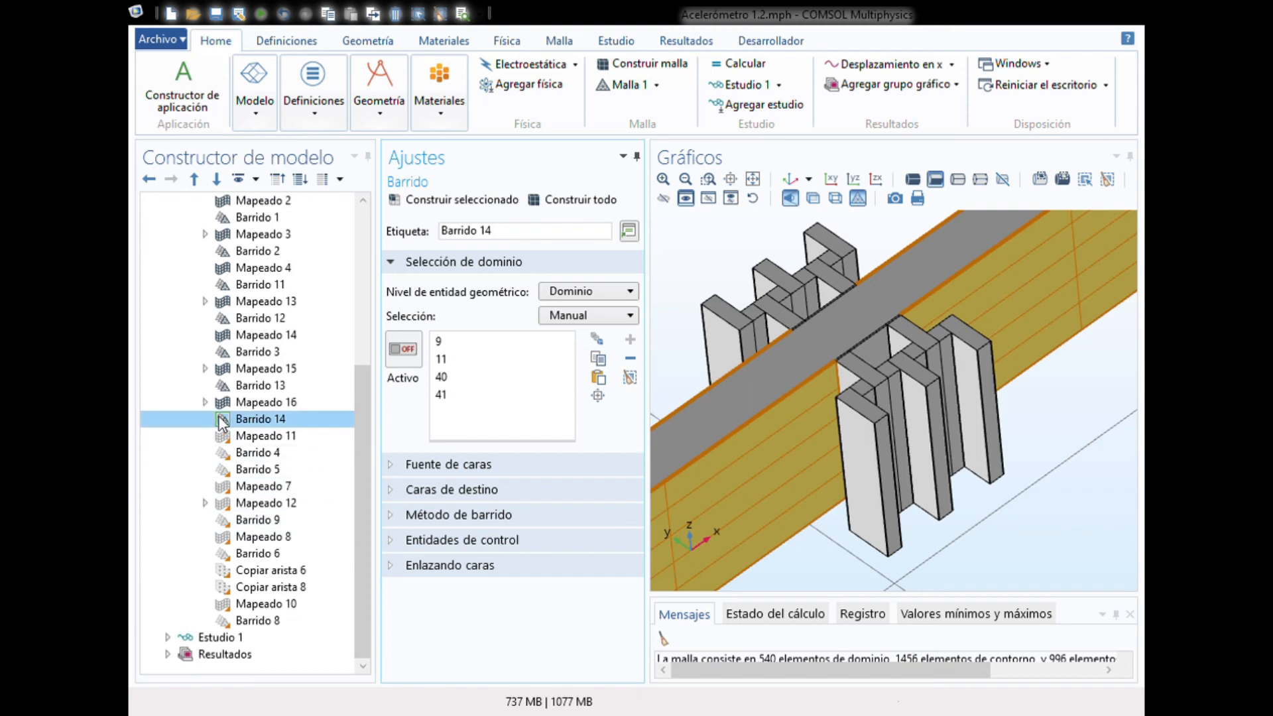
left_click(248, 435)
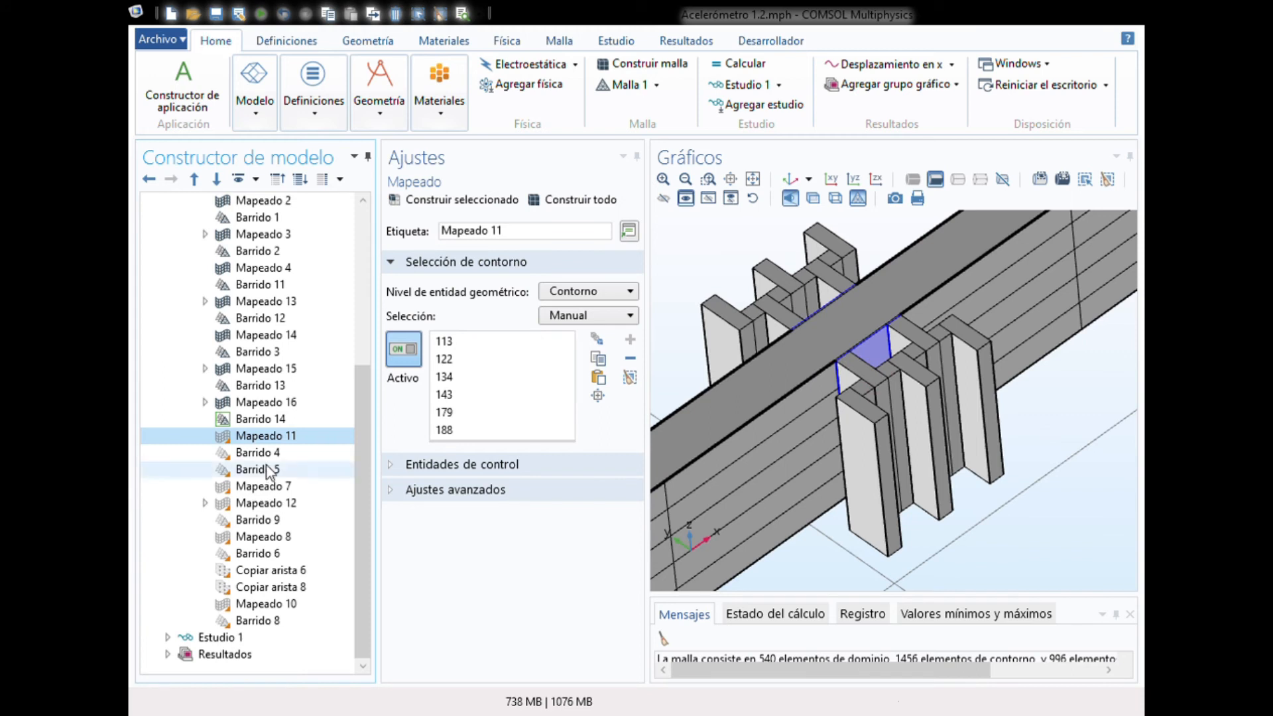
left_click(271, 420)
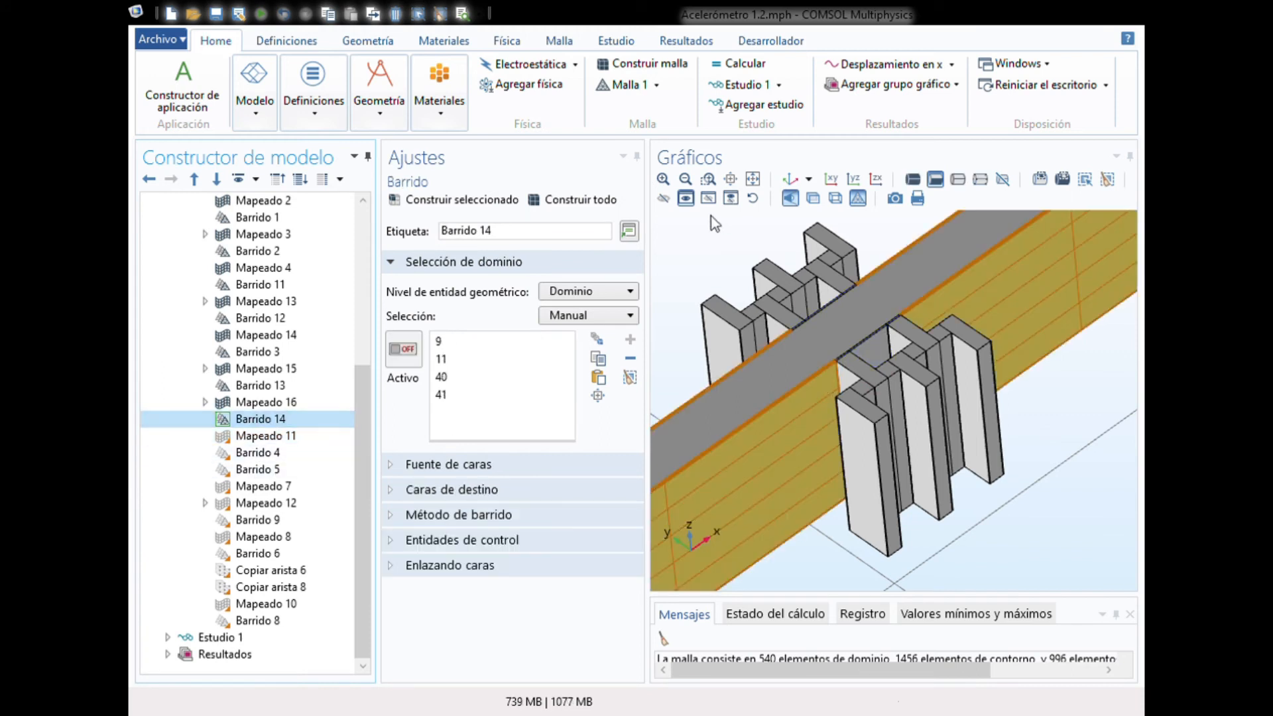
left_click(664, 199)
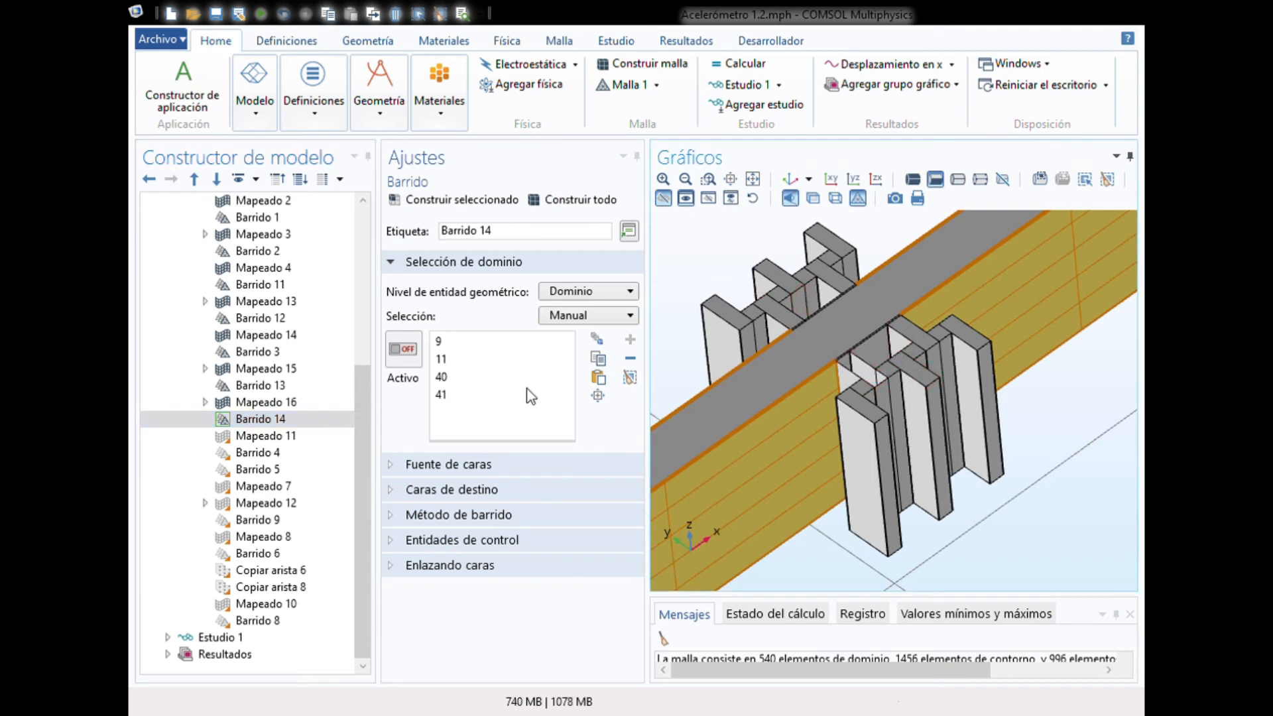
left_click(403, 349)
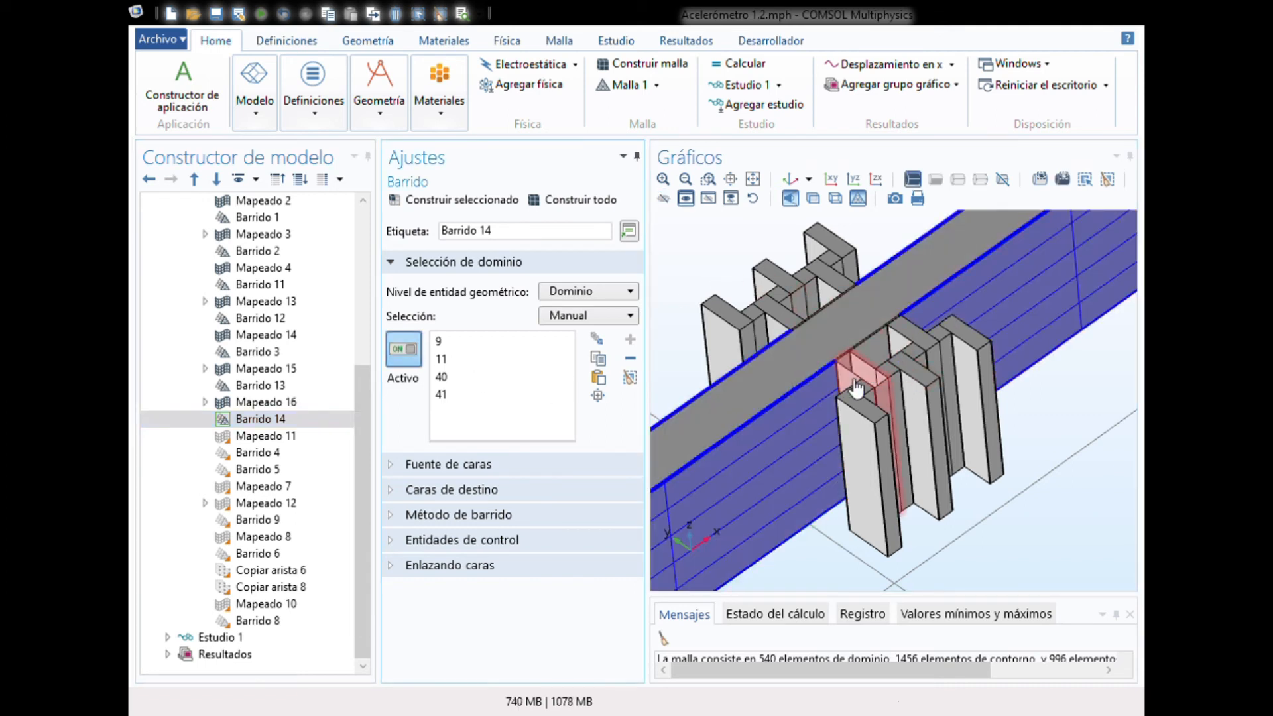
left_click(664, 199)
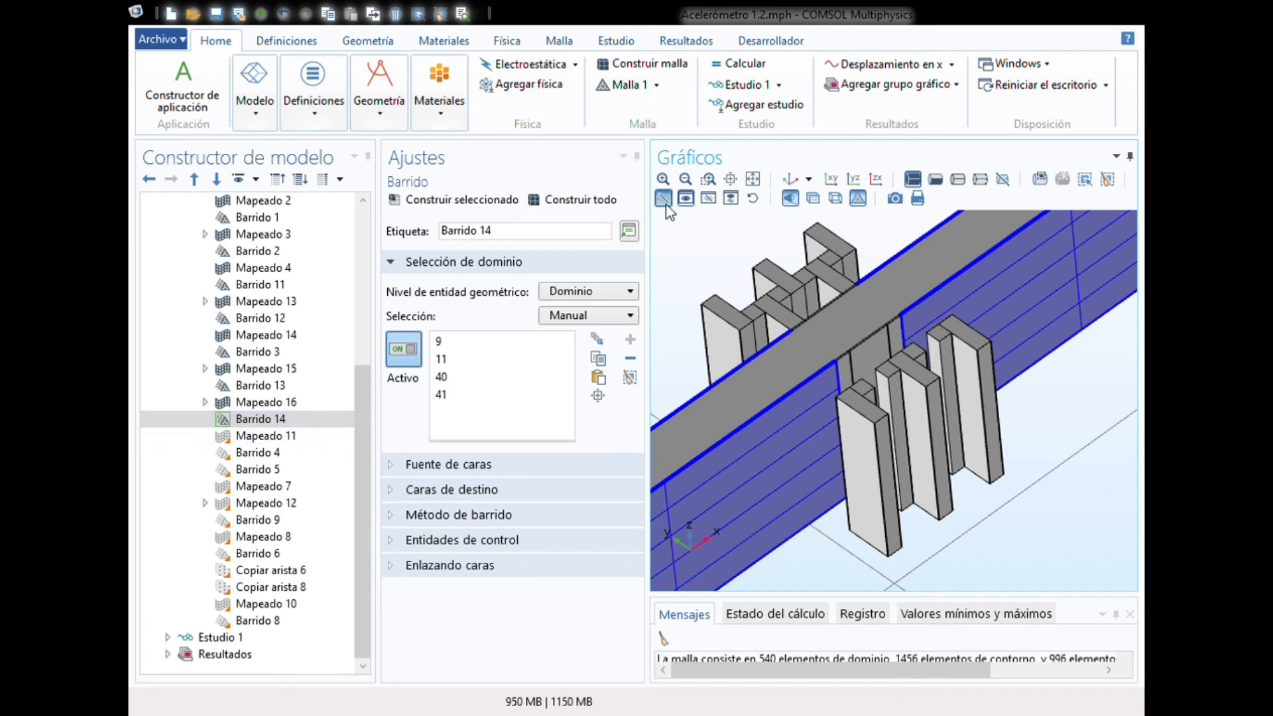
Build Mapeado 11 on boundaries 113, 122, 134, 143, 179 and 188 at the beam's middle and inspect its mesh.
left_click(293, 435)
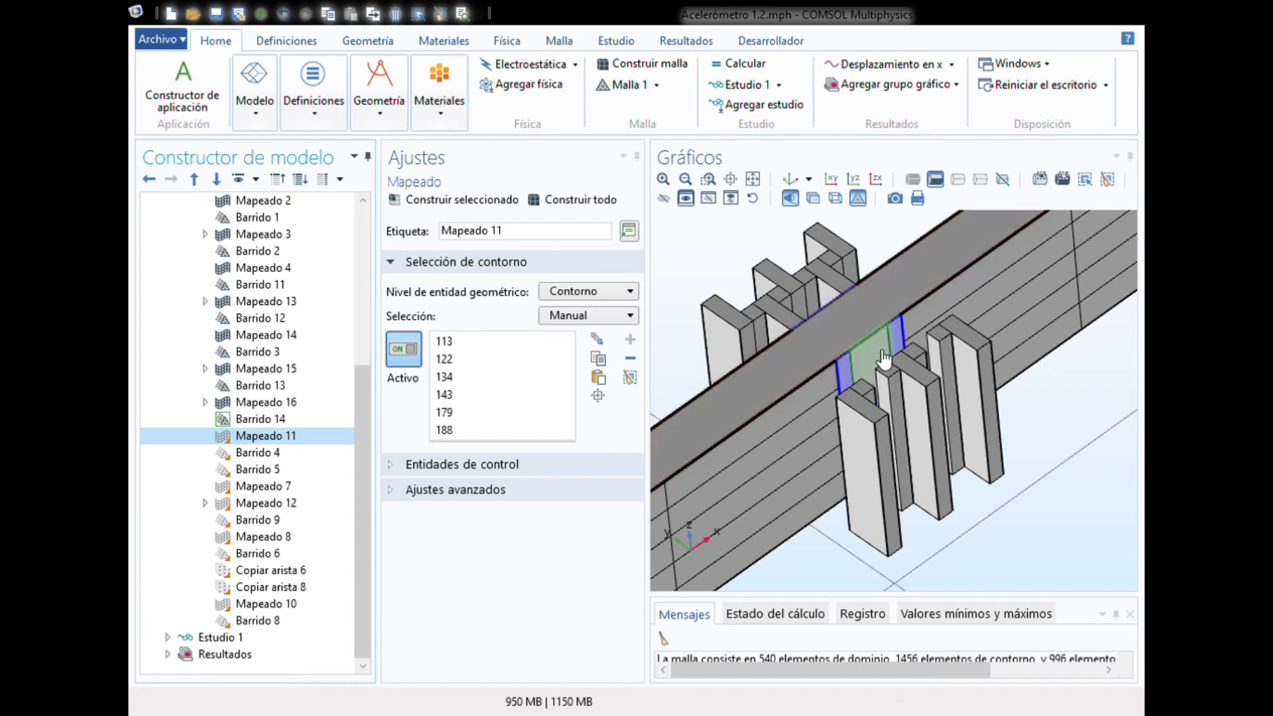
left_click_drag(776, 317, 719, 283)
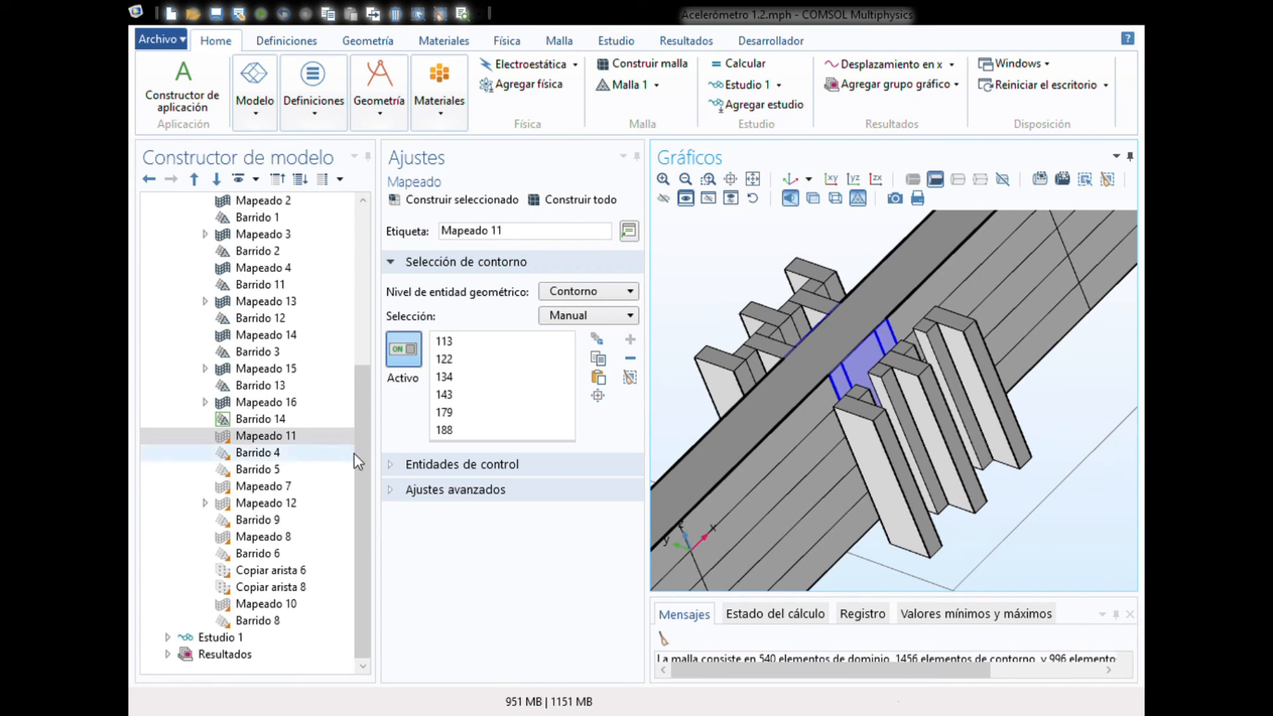
left_click(483, 204)
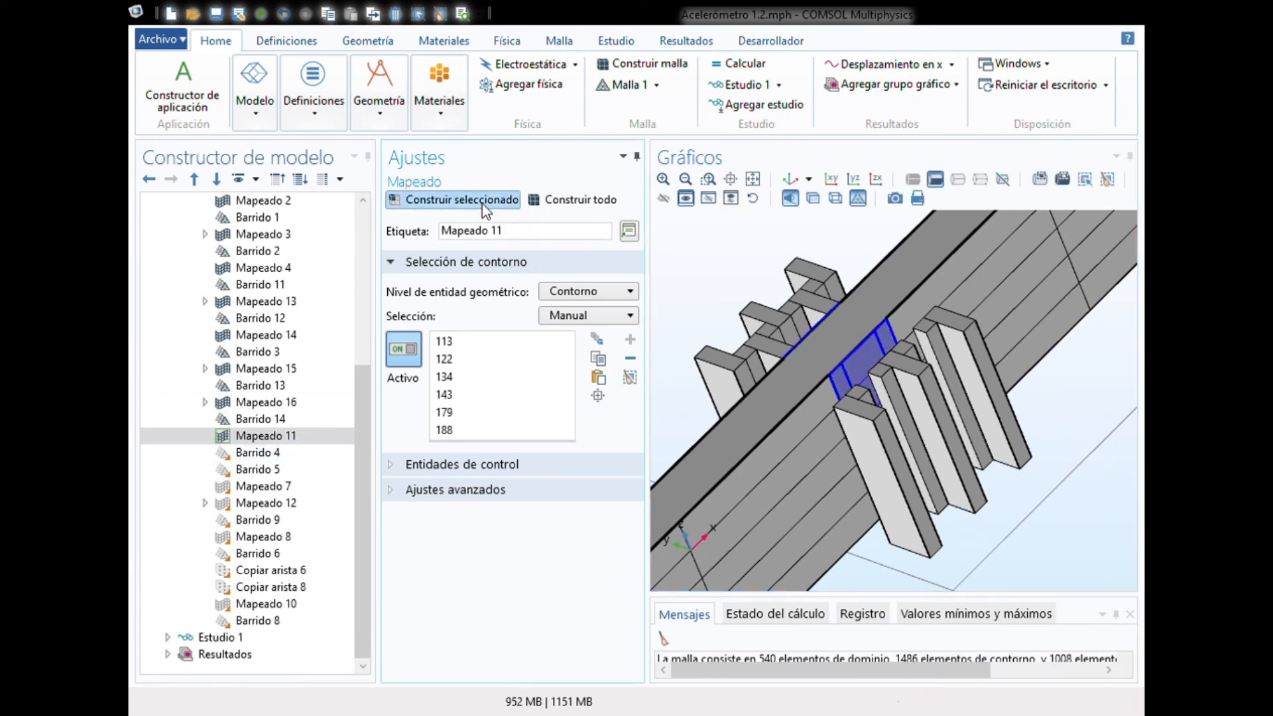
left_click_drag(736, 240, 760, 330)
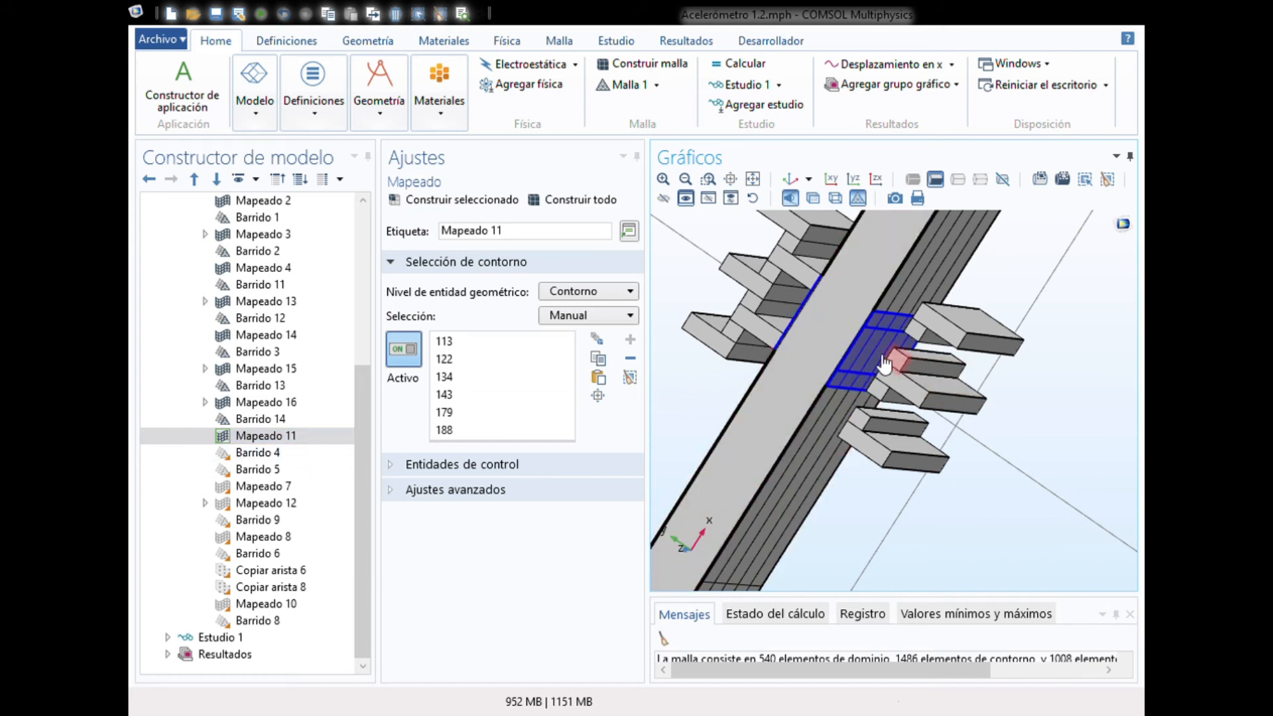
left_click_drag(688, 398, 701, 325)
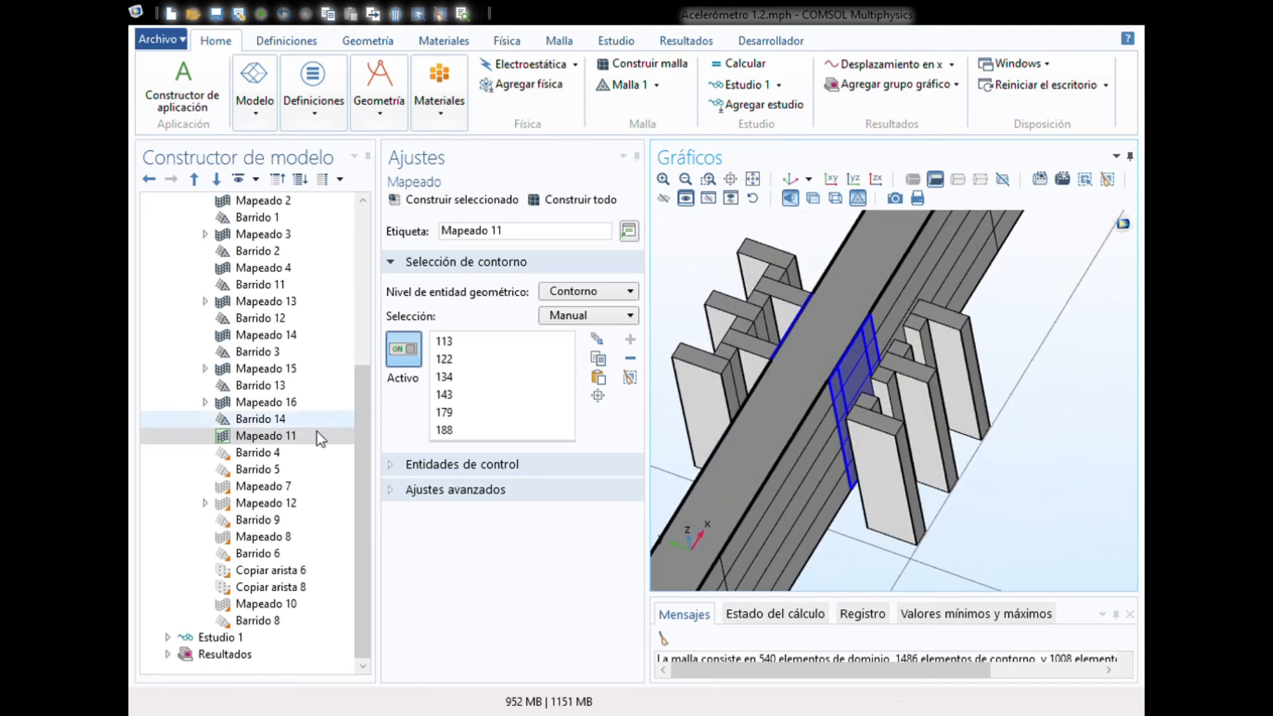
Build Barrido 4 on domains including 24, 25, 28, 29, 36 and 37, and Barrido 5 on domain 10 along the central beam.
left_click(272, 453)
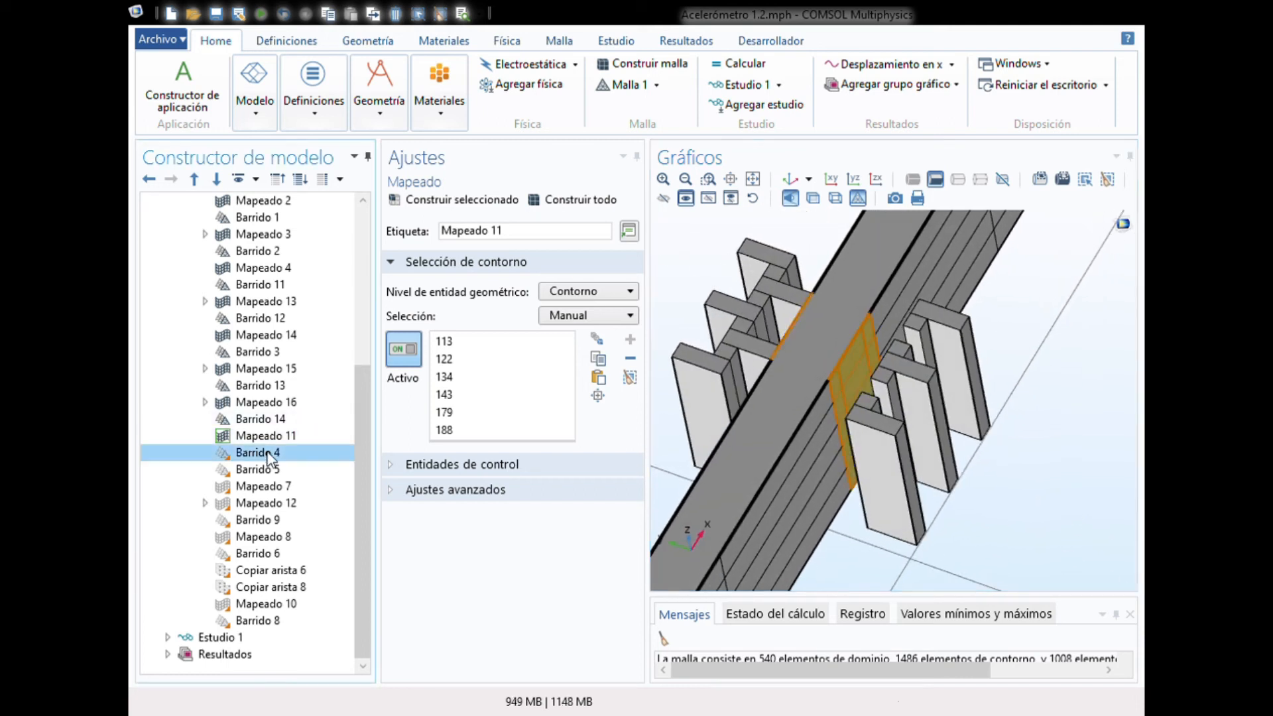
left_click(489, 201)
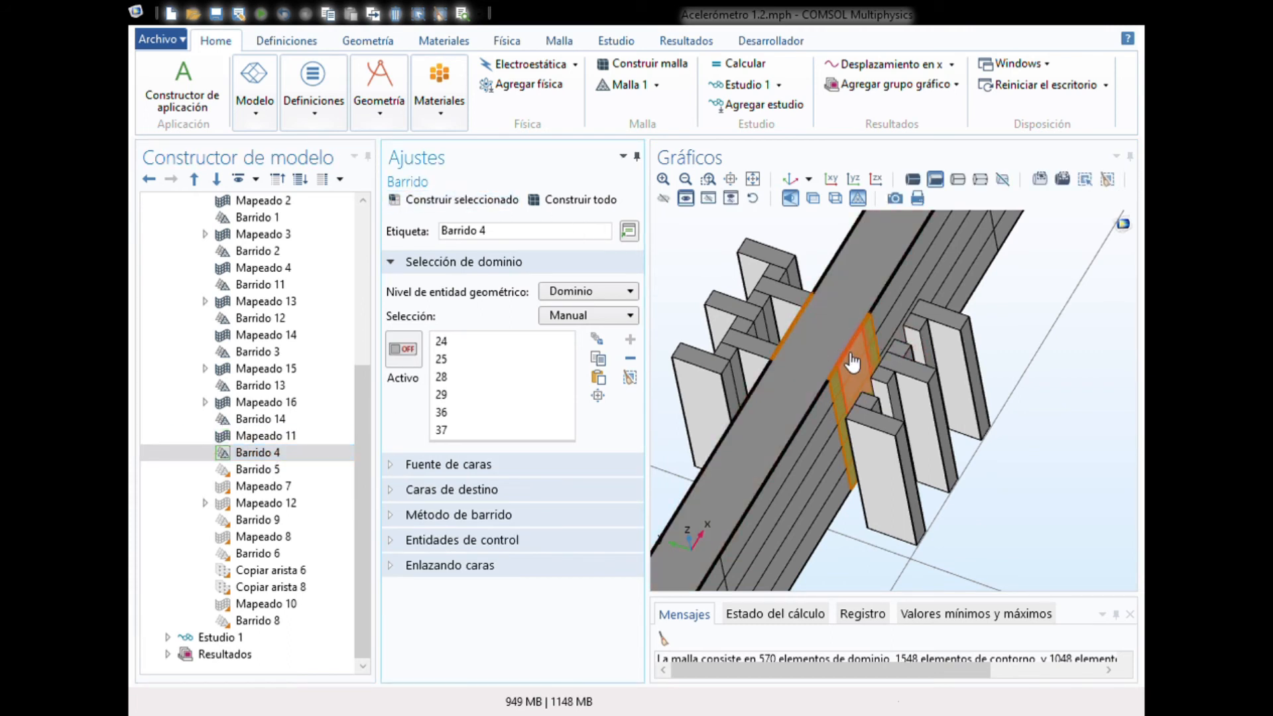
left_click(267, 471)
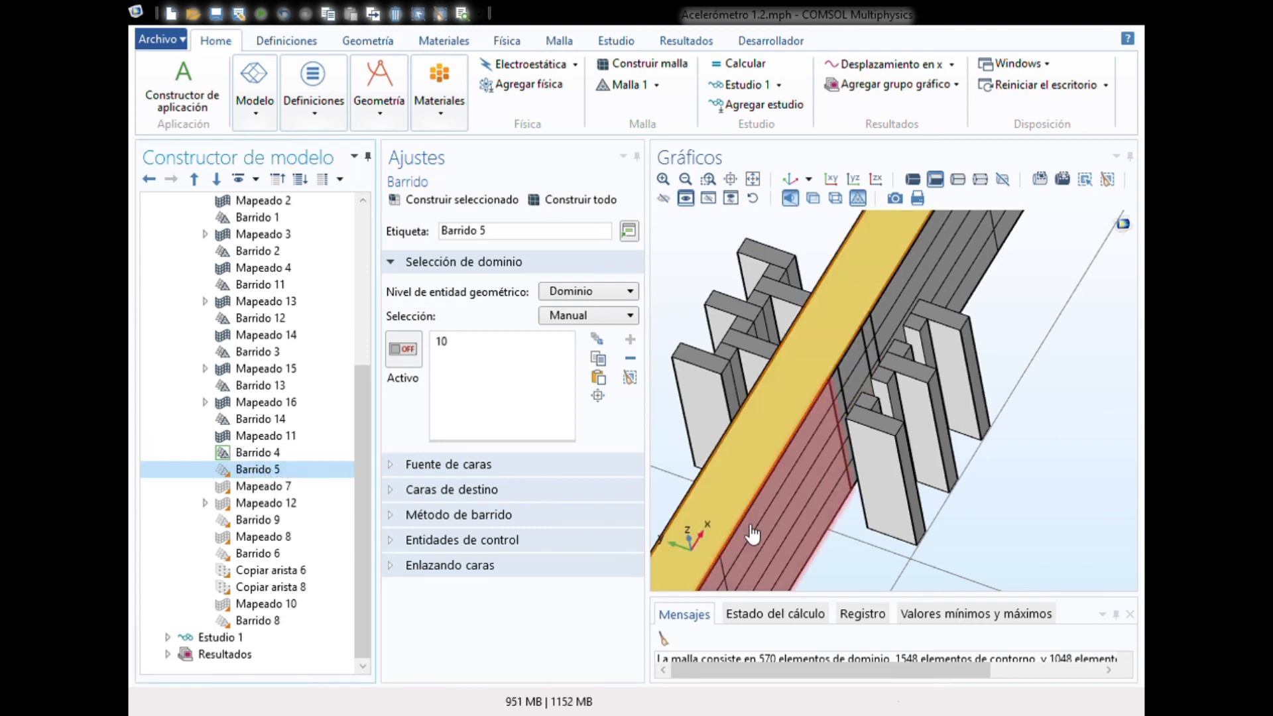
left_click(790, 178)
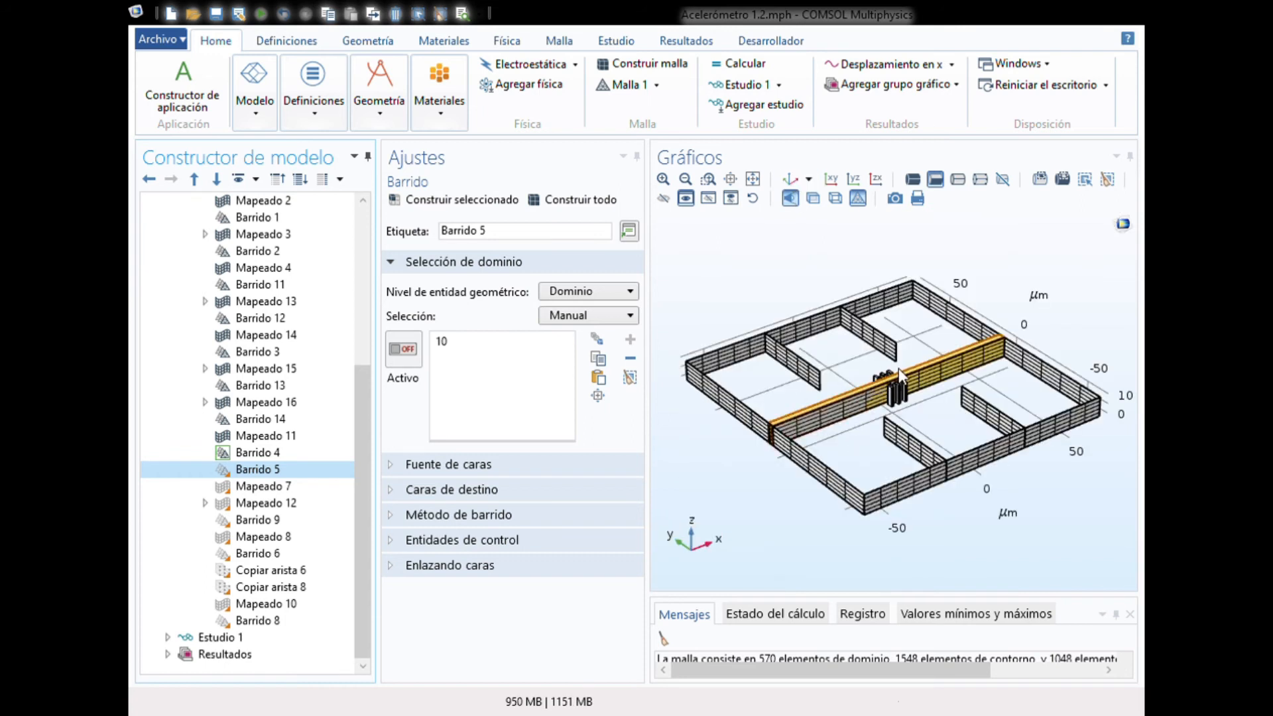
left_click_drag(908, 335, 917, 361)
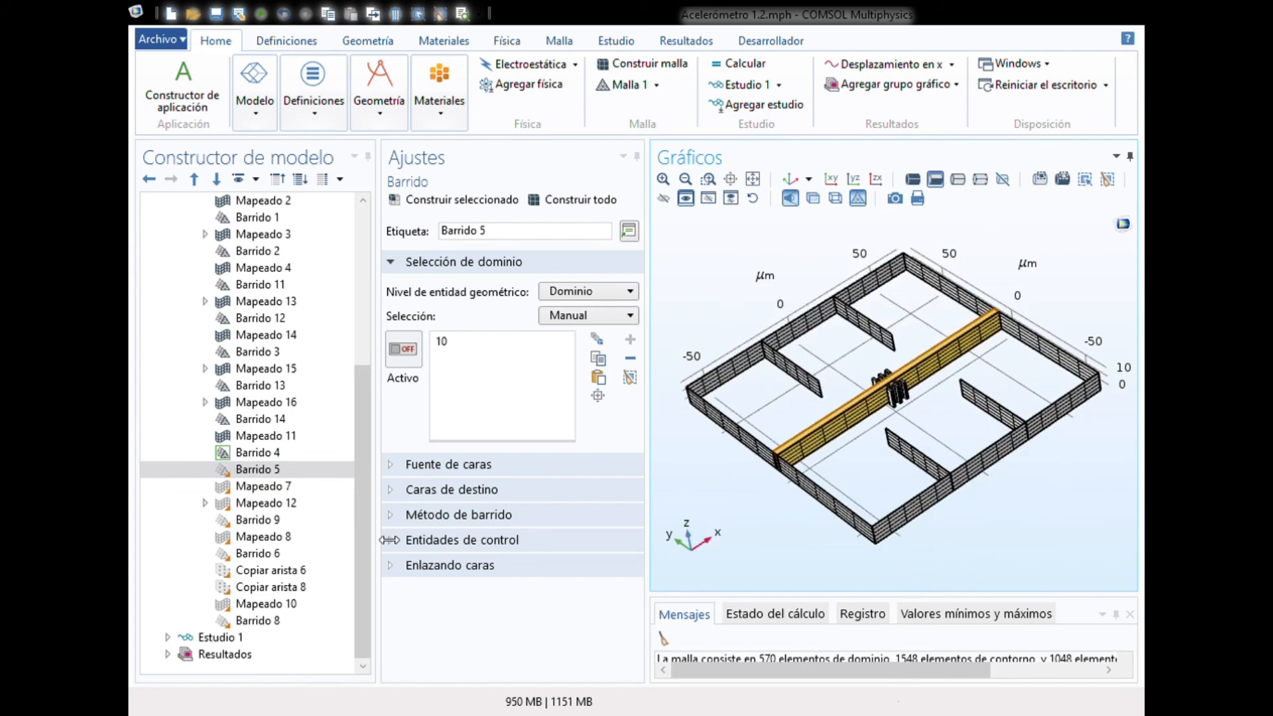
left_click(473, 200)
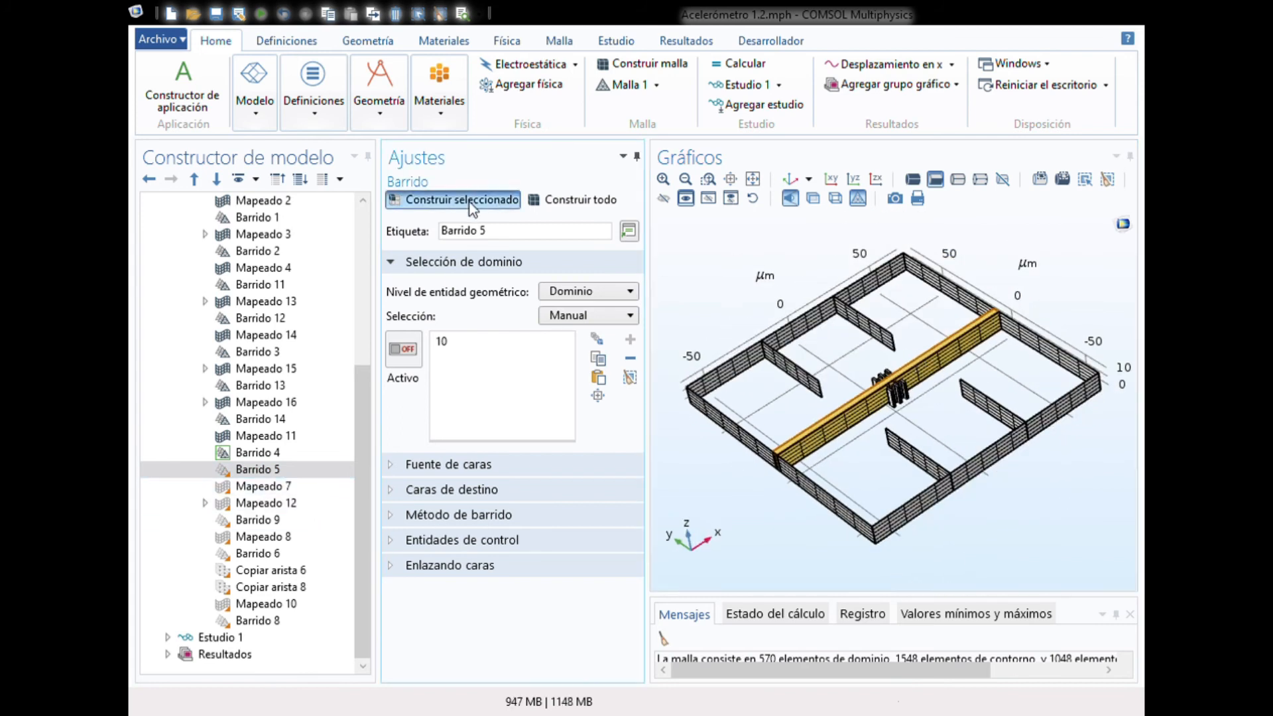
mouse_move(1030, 271)
left_mouse_down()
mouse_move(1045, 310)
mouse_move(1025, 265)
left_mouse_up()
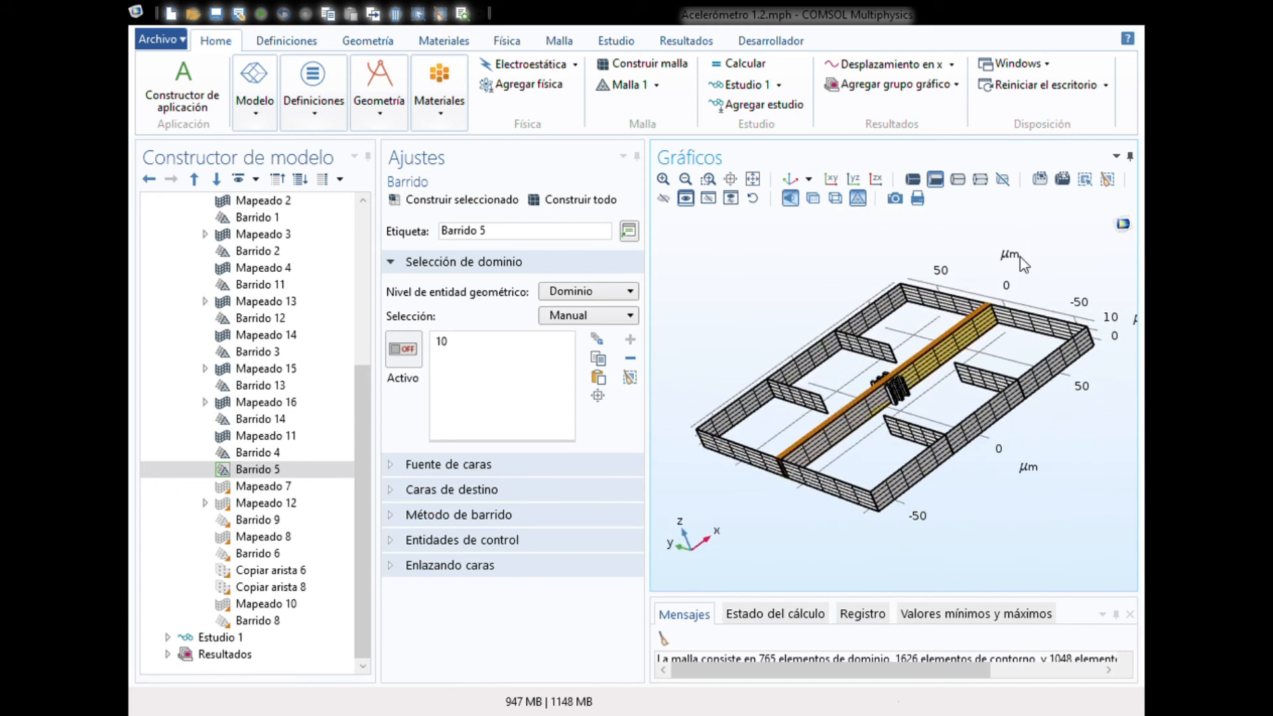
Examine the selected boundaries 107, 125, 173 and 191 of Mapeado 7 close up among the comb fingers.
left_click(285, 486)
left_click_drag(833, 380, 891, 452)
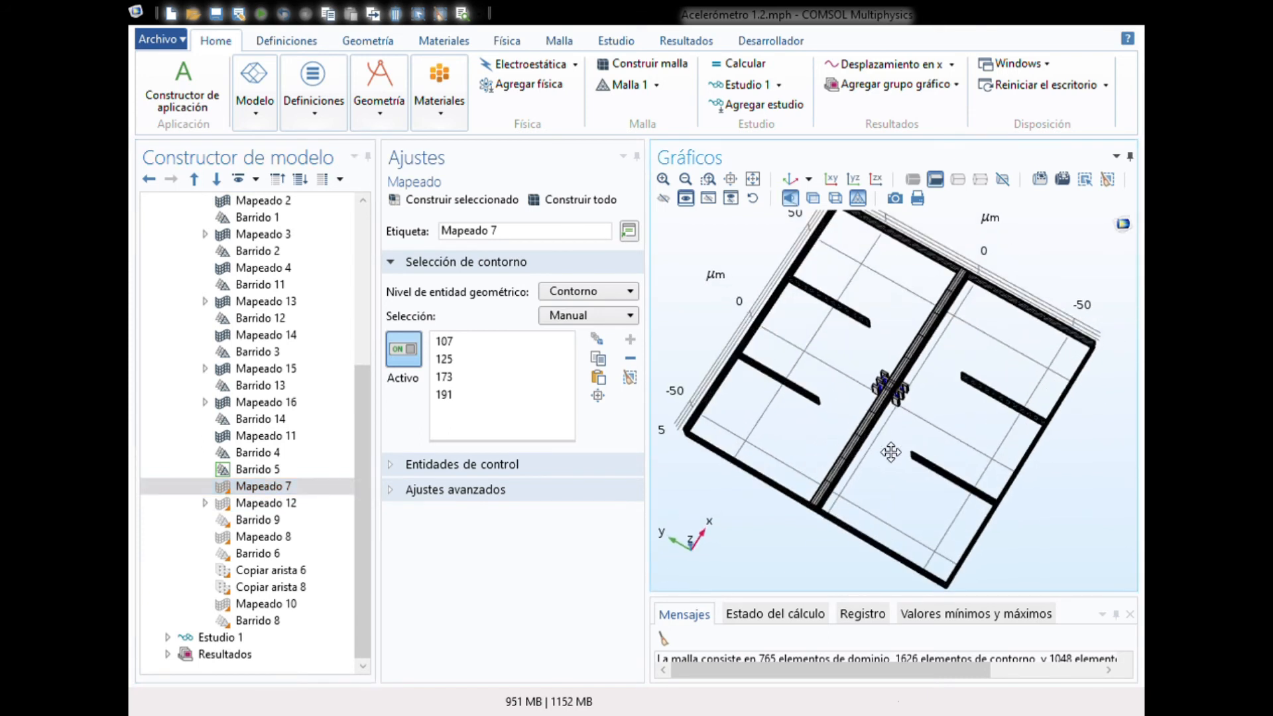
left_click(710, 183)
left_click_drag(864, 384, 933, 436)
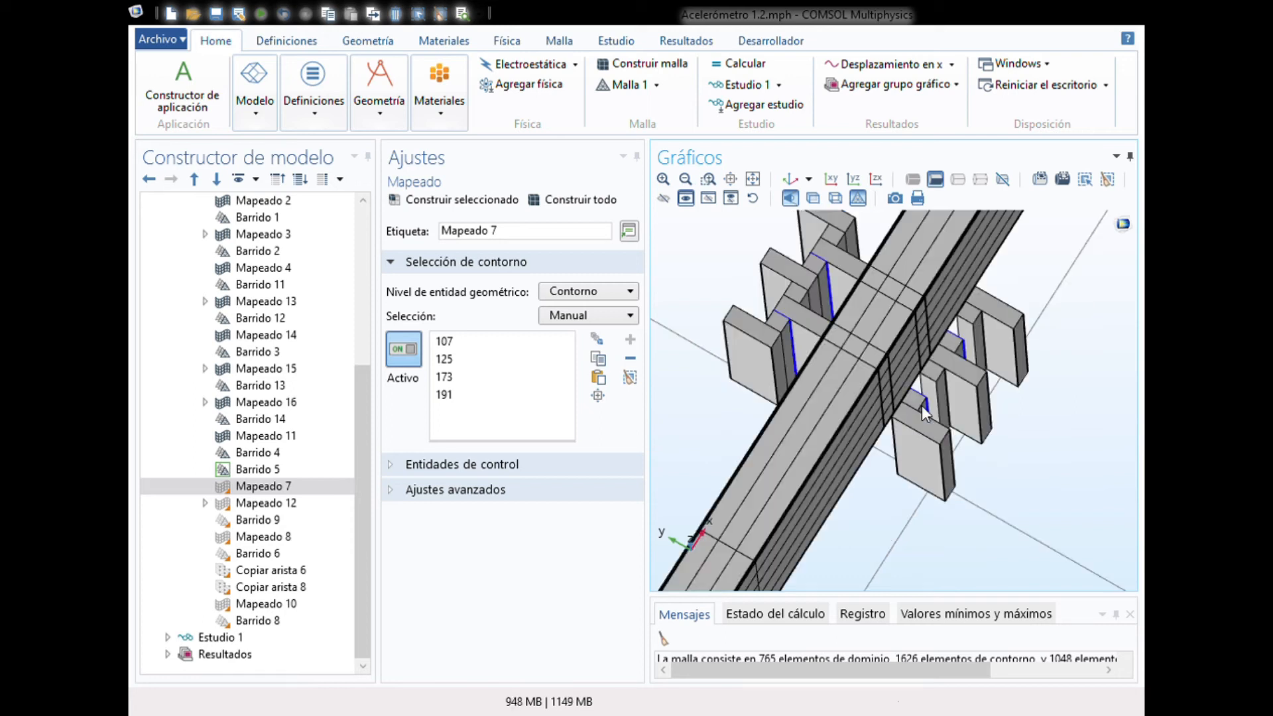
left_click_drag(1047, 427, 950, 470)
left_click_drag(986, 448, 1059, 416)
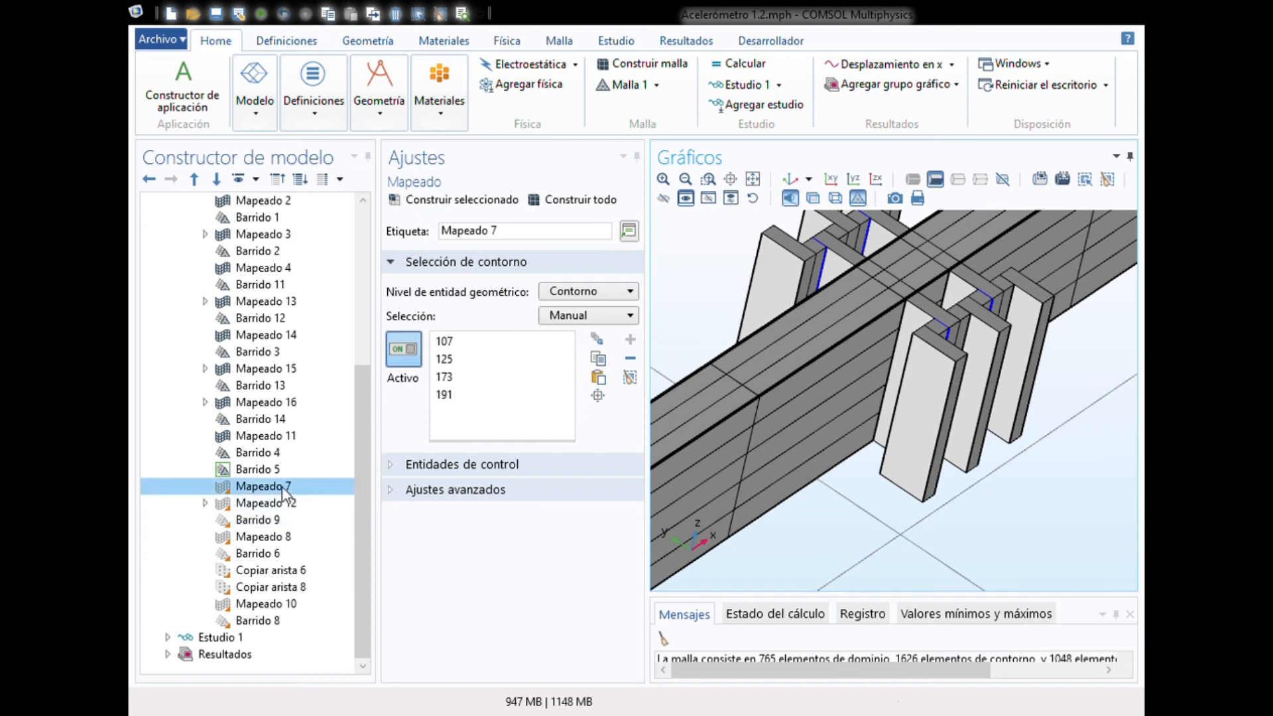
Hide the small domains between the comb fingers to expose boundaries 107, 125, 173 and 191 of Mapeado 7.
left_click(268, 471)
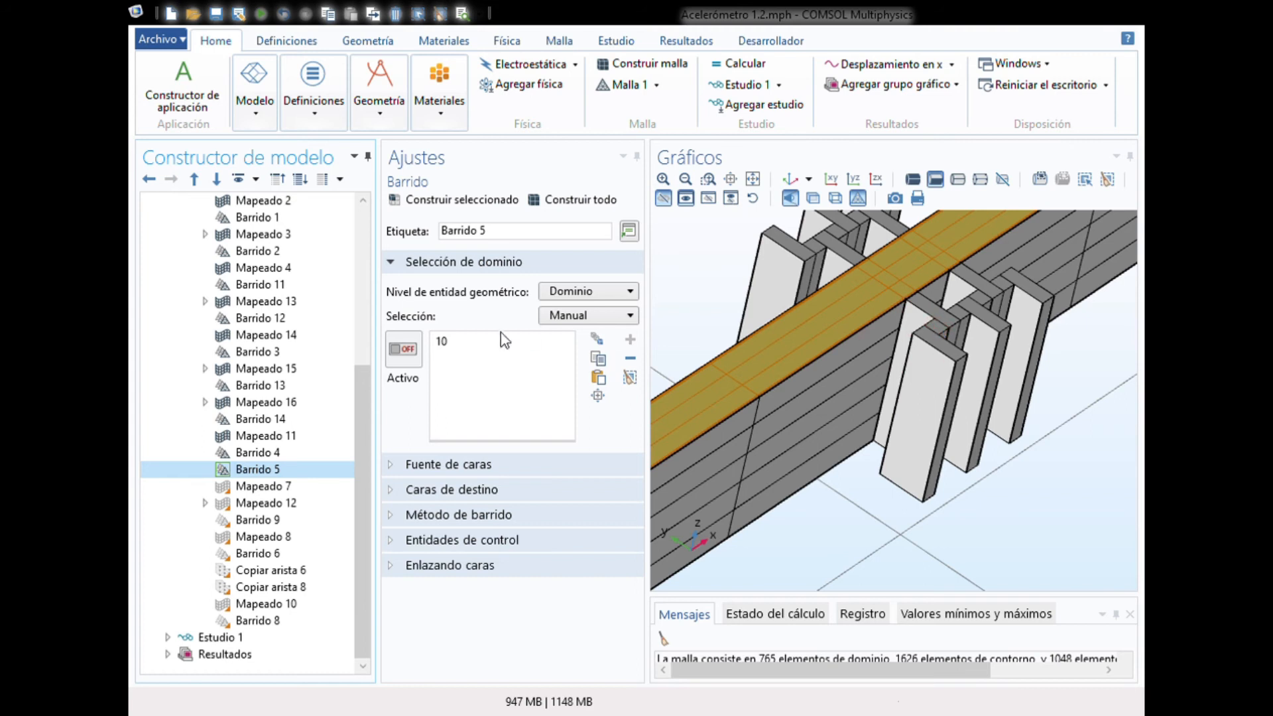
left_click(403, 350)
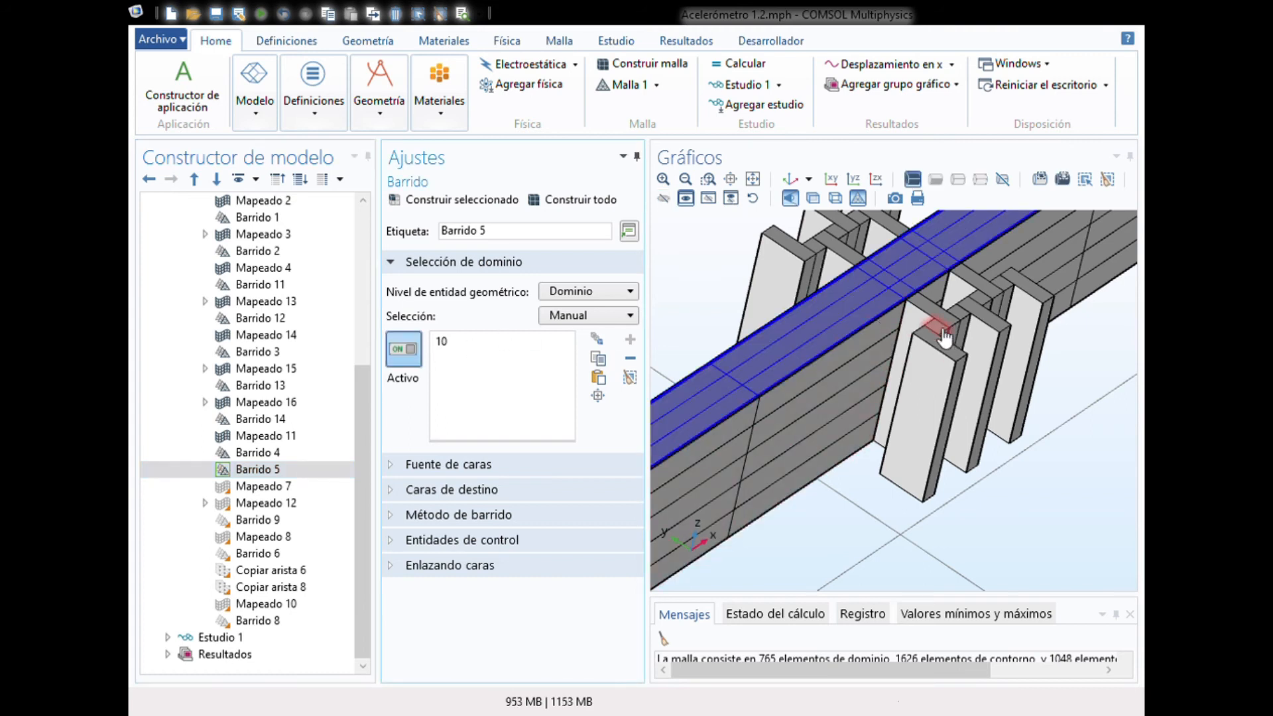
left_click(663, 198)
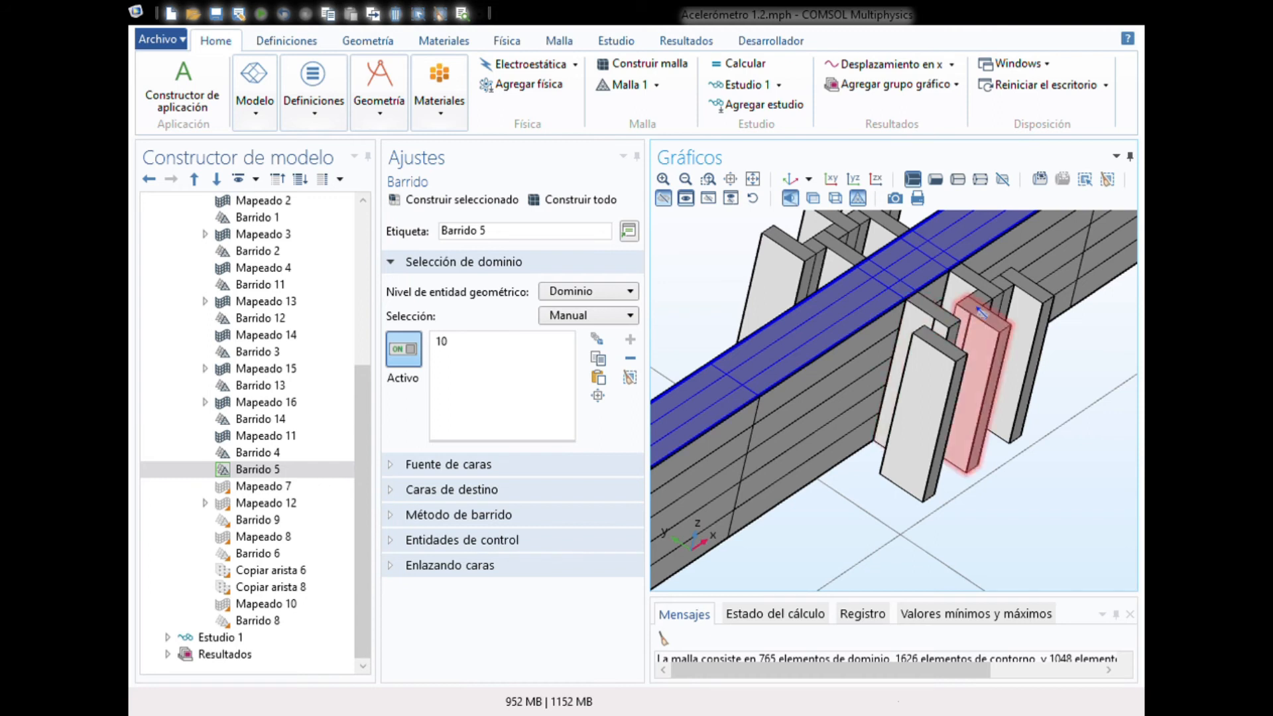
left_click(753, 200)
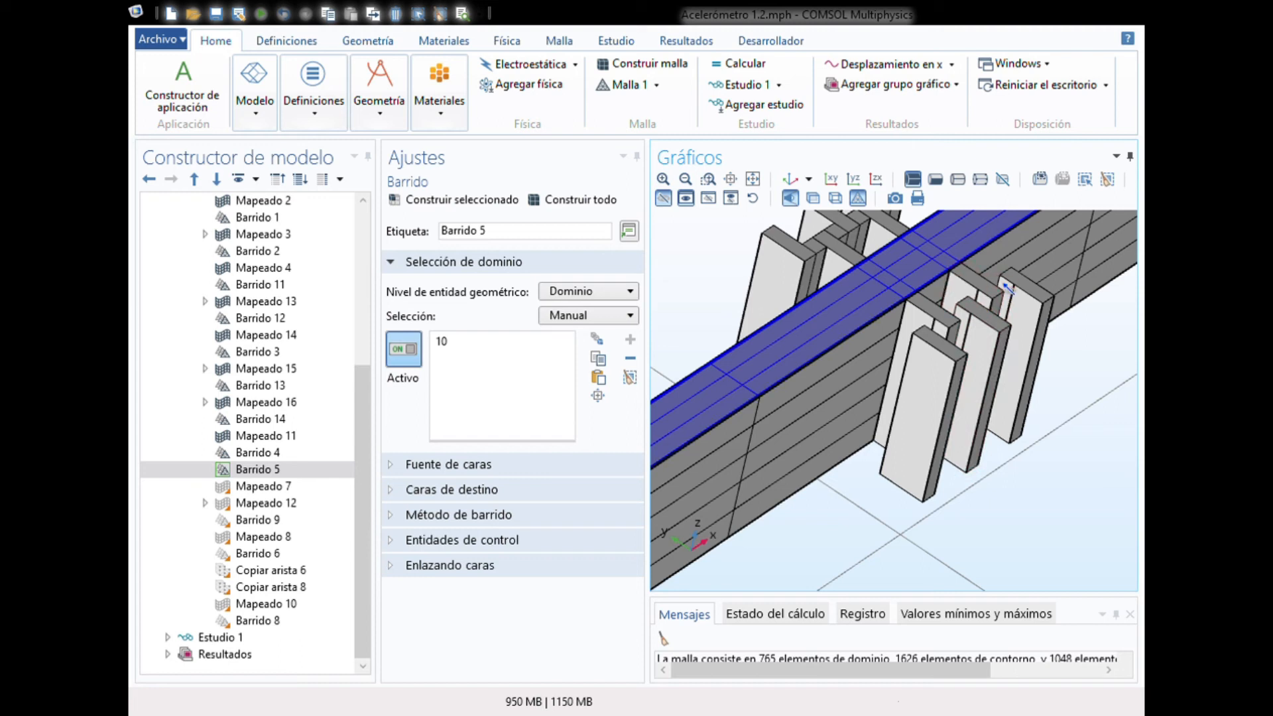
left_click(265, 489)
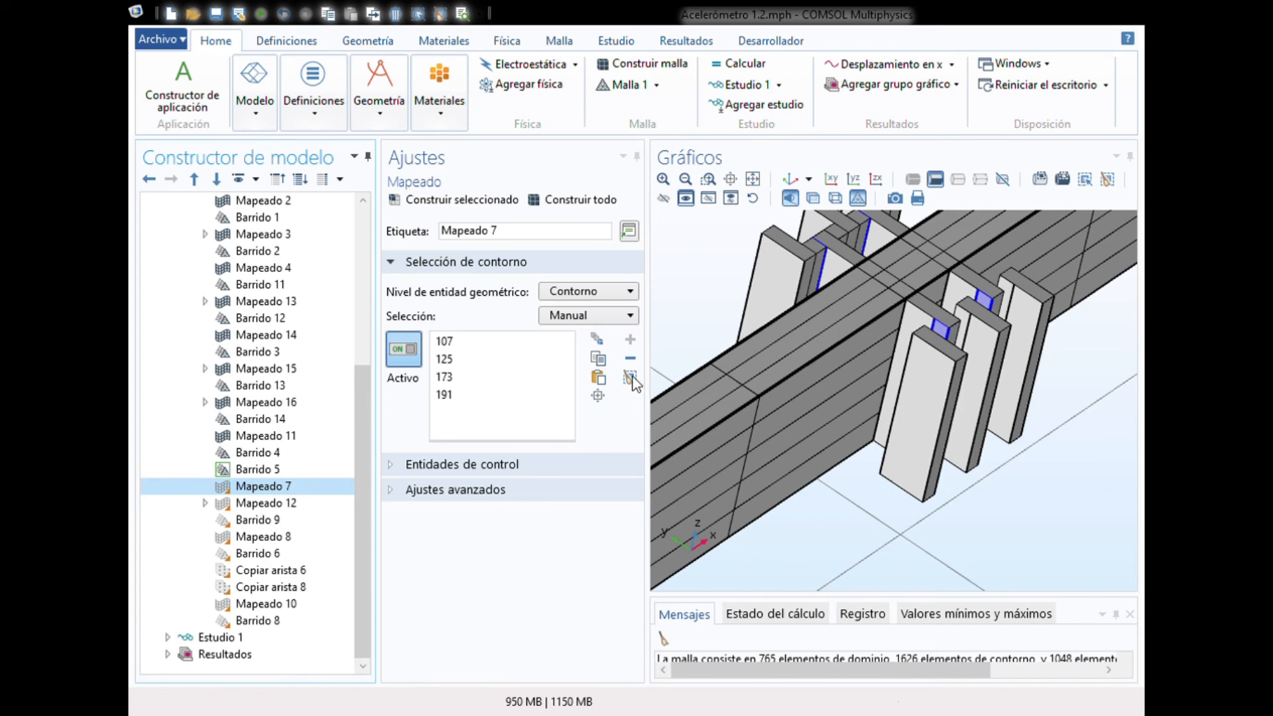
left_click_drag(941, 487, 1027, 538)
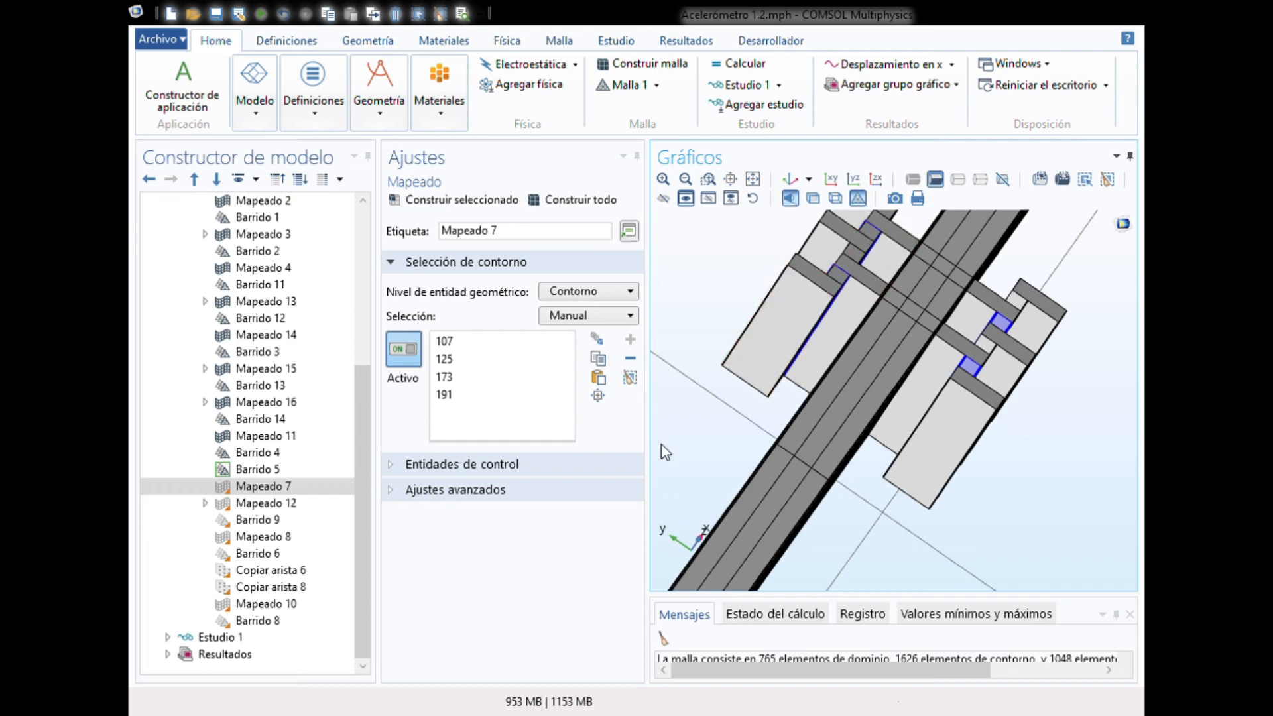
Review Mapeado 12 on boundaries 111, 121, 177 and 187 and build it with its fixed distribution of 2 elements.
left_click(243, 503)
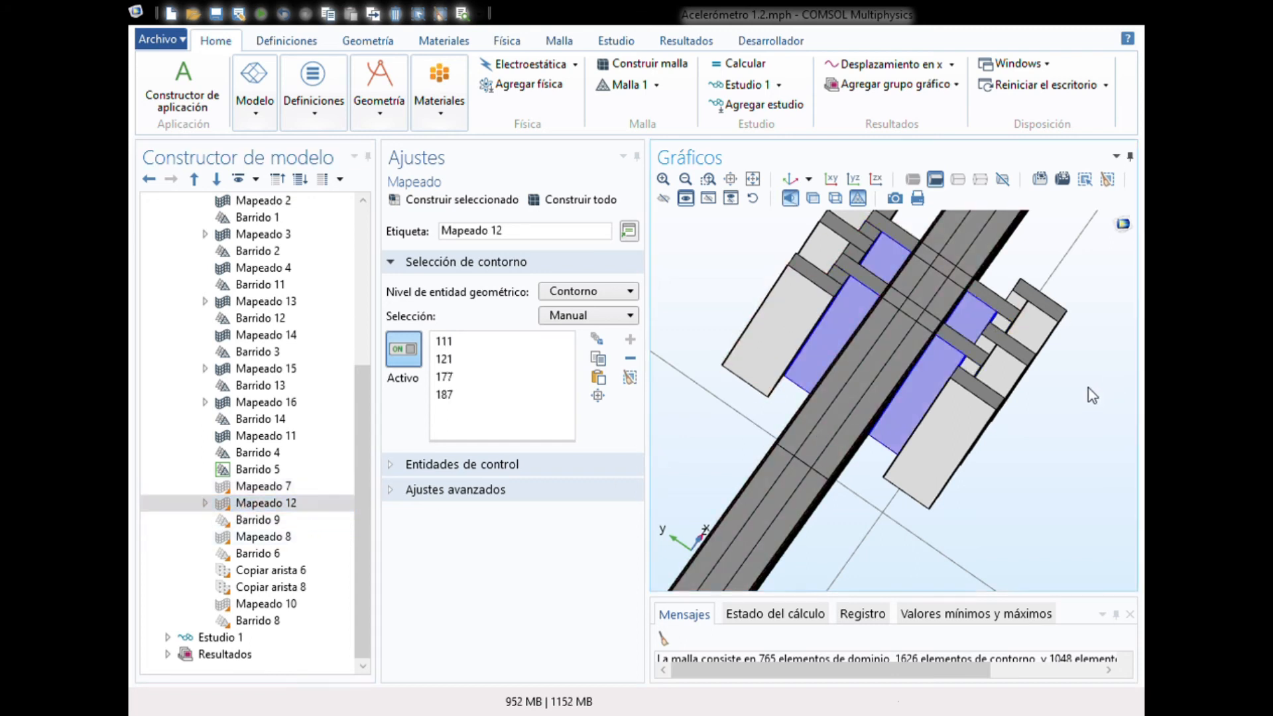
left_click_drag(1089, 389, 976, 312)
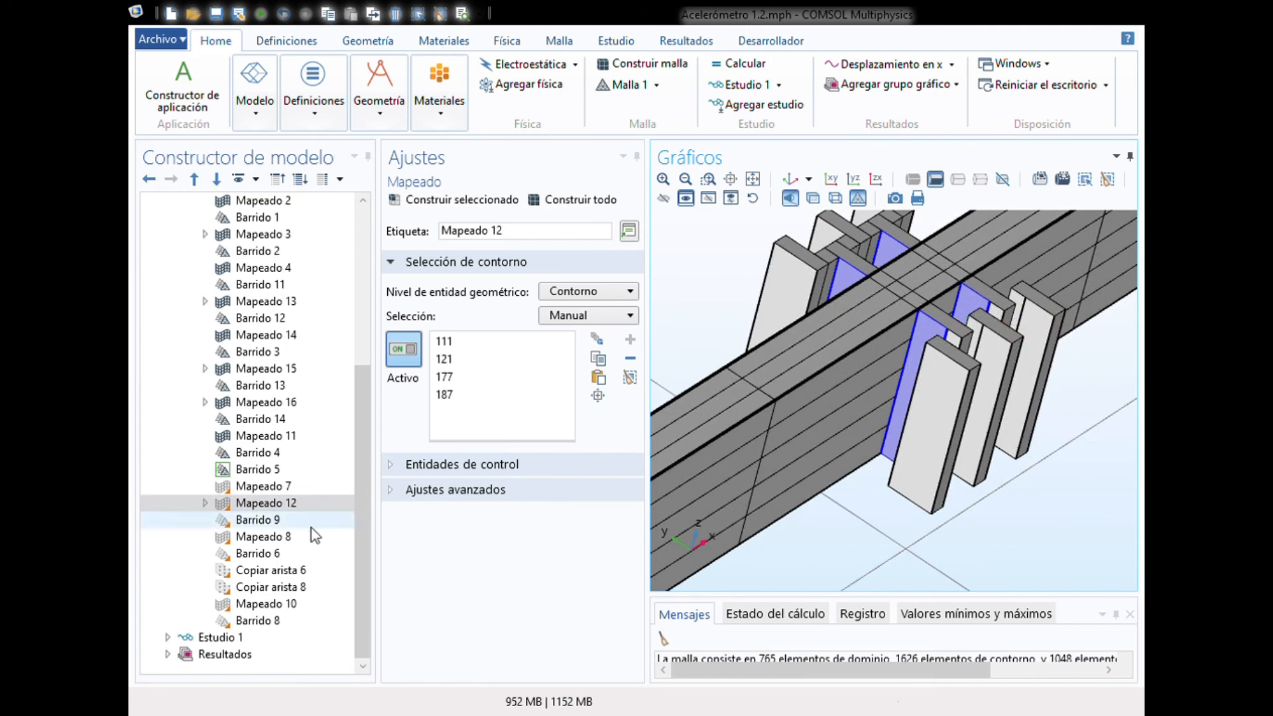
left_click(205, 503)
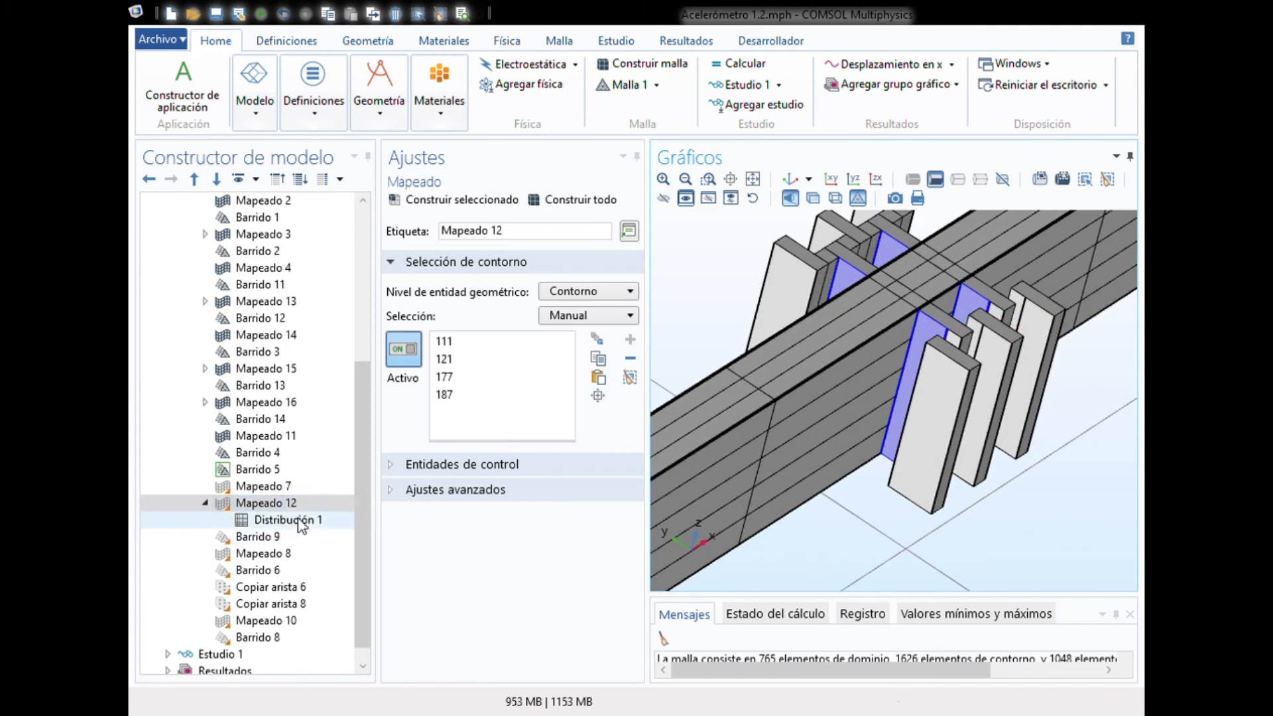
left_click(299, 521)
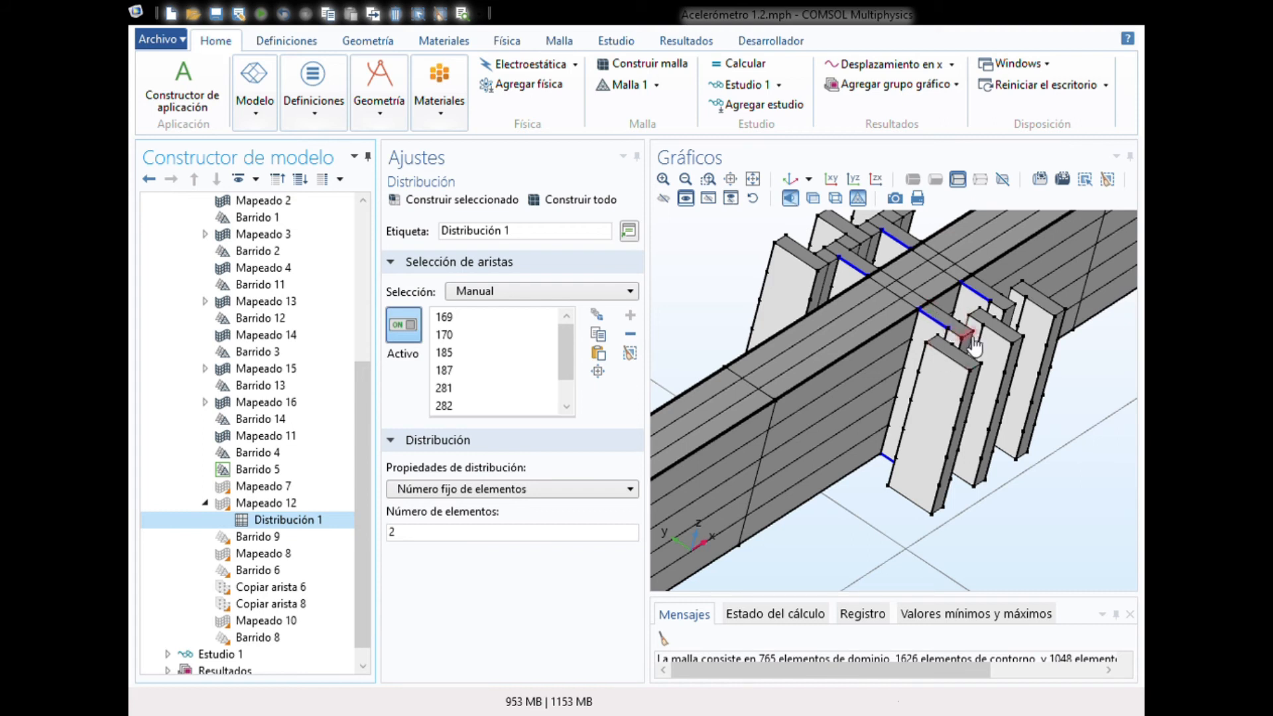
left_click(489, 201)
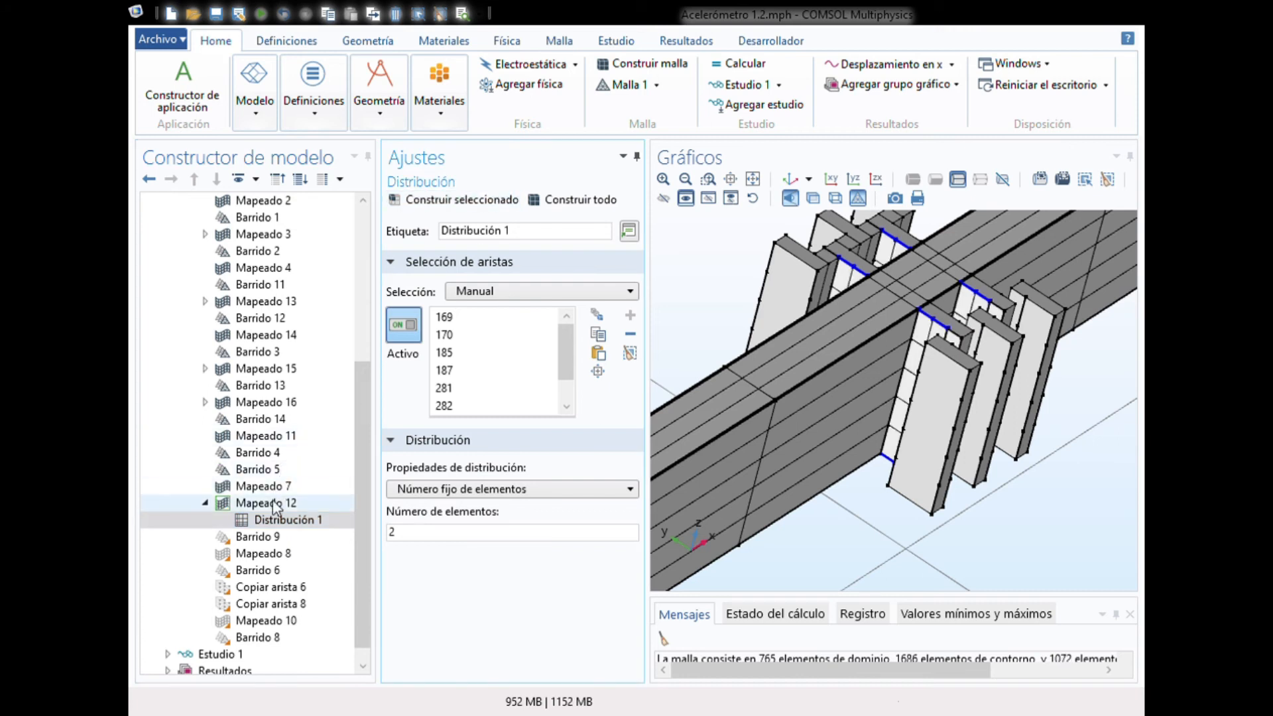
Build Mapeado 7 on boundaries 107, 125, 173 and 191, and rebuild Mapeado 12.
left_click(274, 489)
left_click(483, 202)
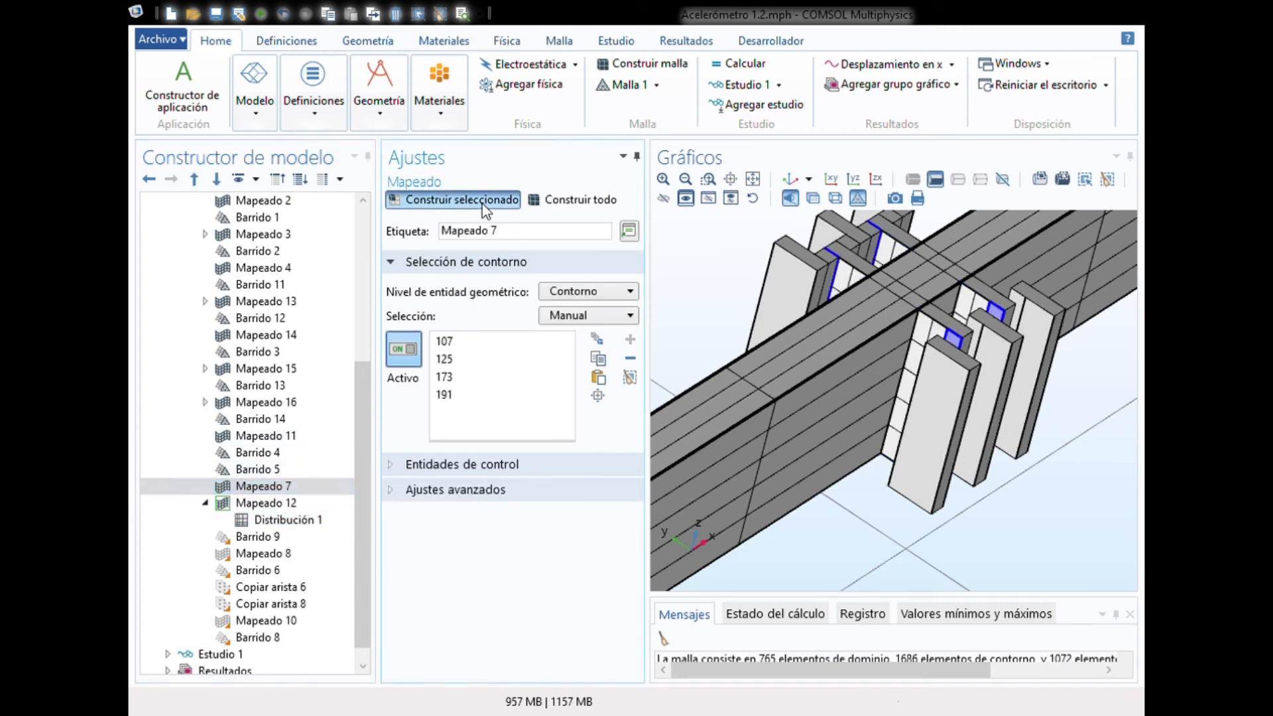
left_click(268, 503)
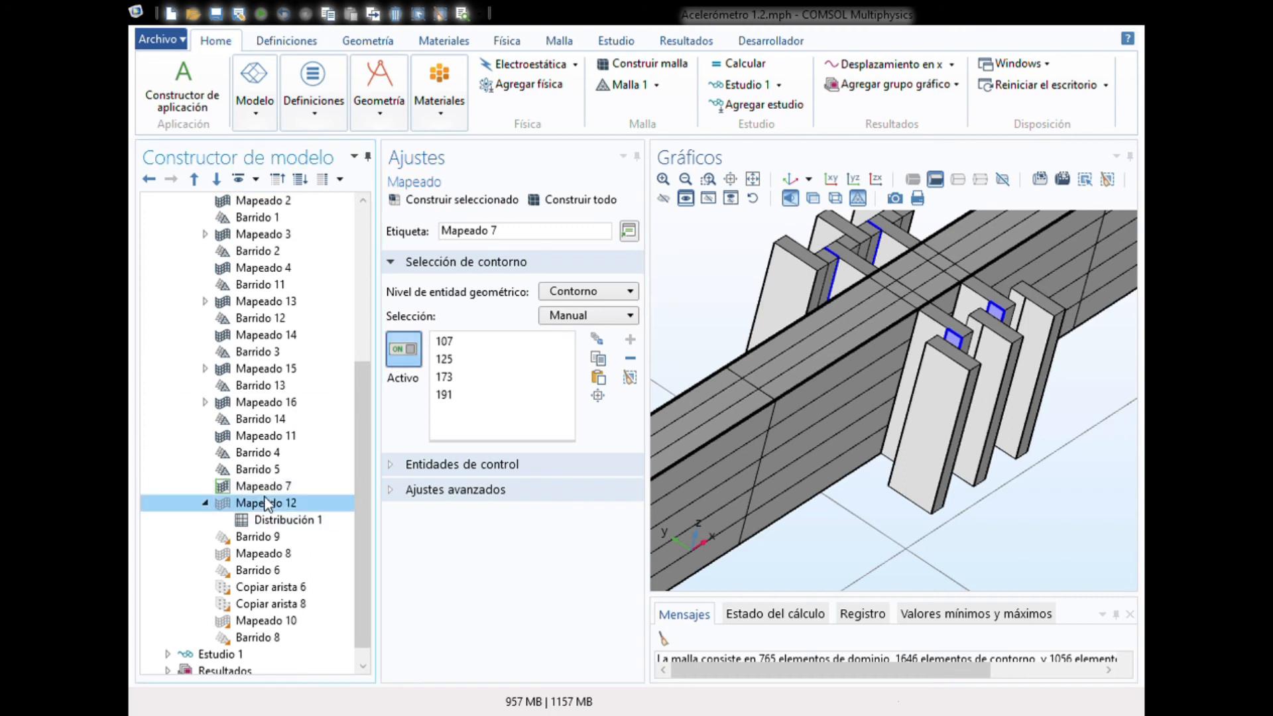
left_click(441, 201)
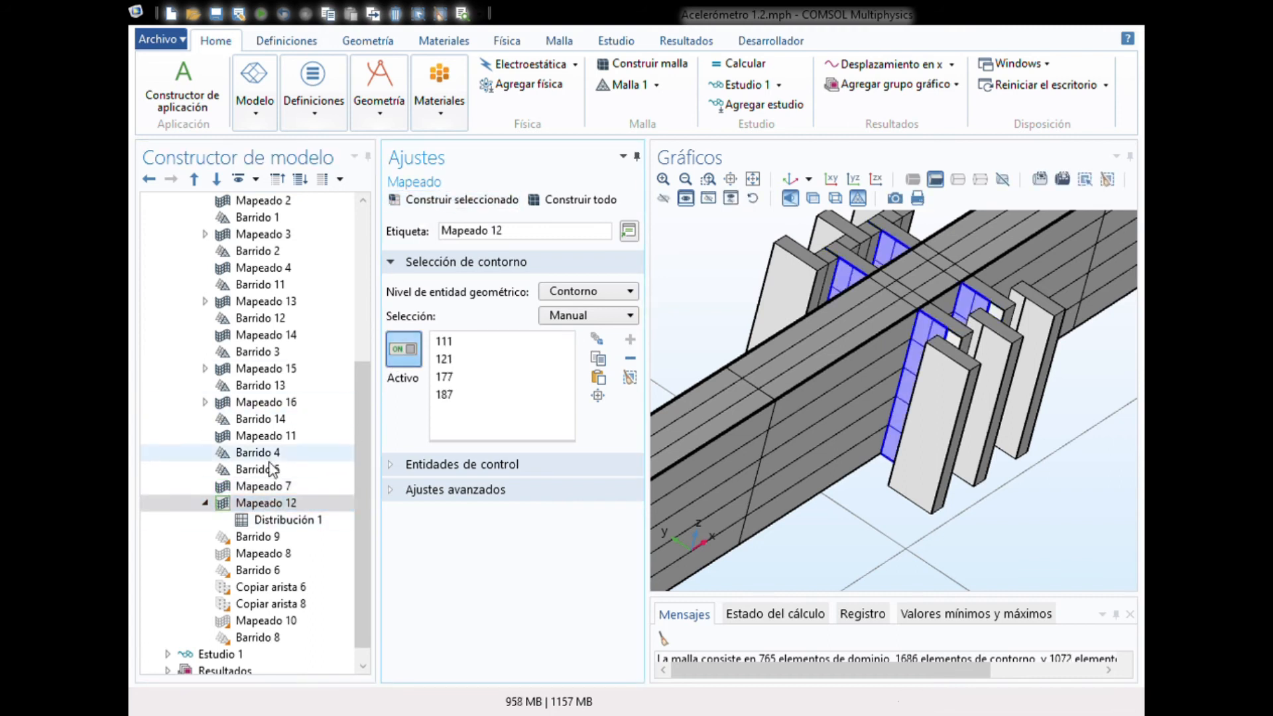
Inspect the faces meshed by Mapeado 12 and build Barrido 9 on domains 23, 26, 35 and 38 beside the central beam.
left_click(207, 504)
left_click_drag(1061, 494, 1072, 541)
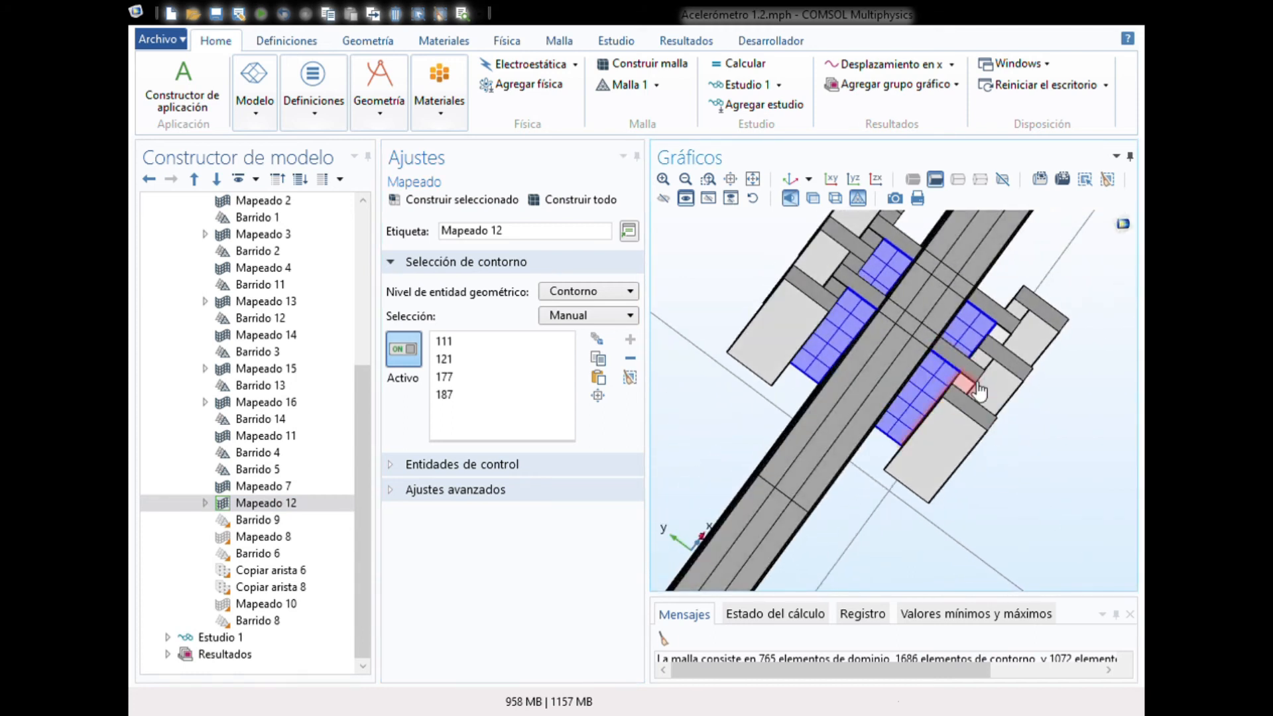
left_click_drag(1069, 475, 1021, 435)
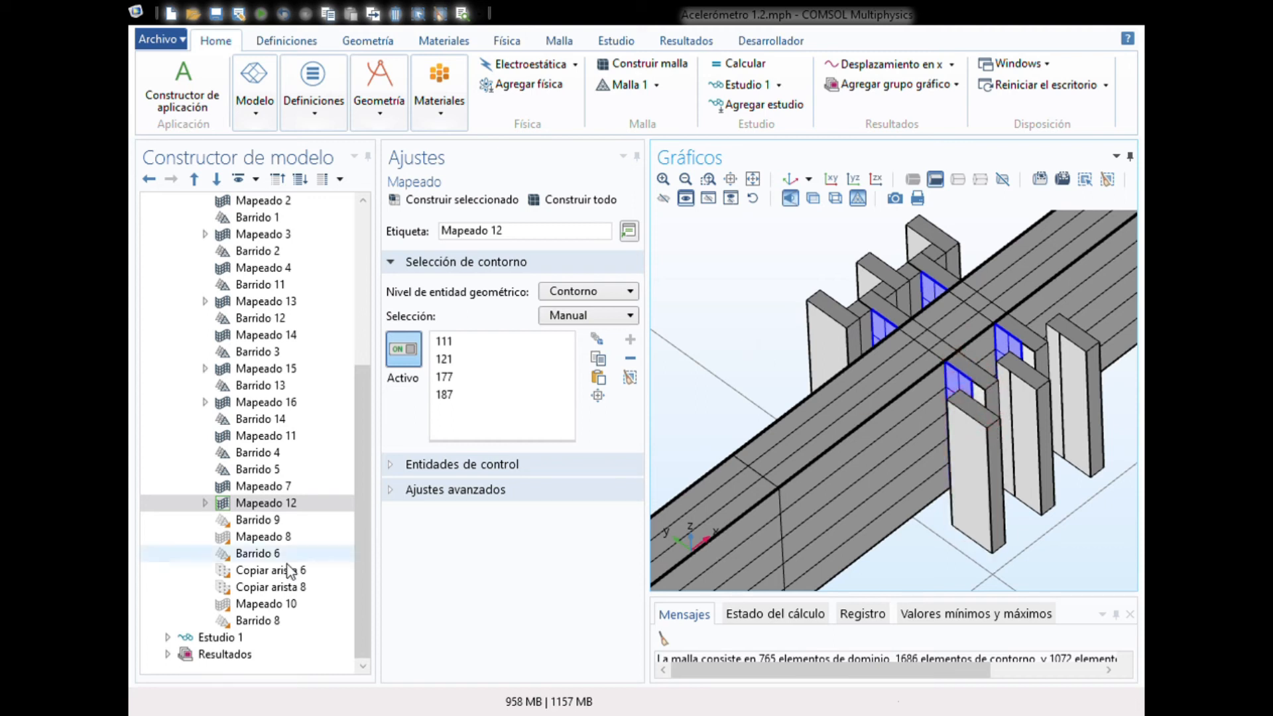
left_click(253, 521)
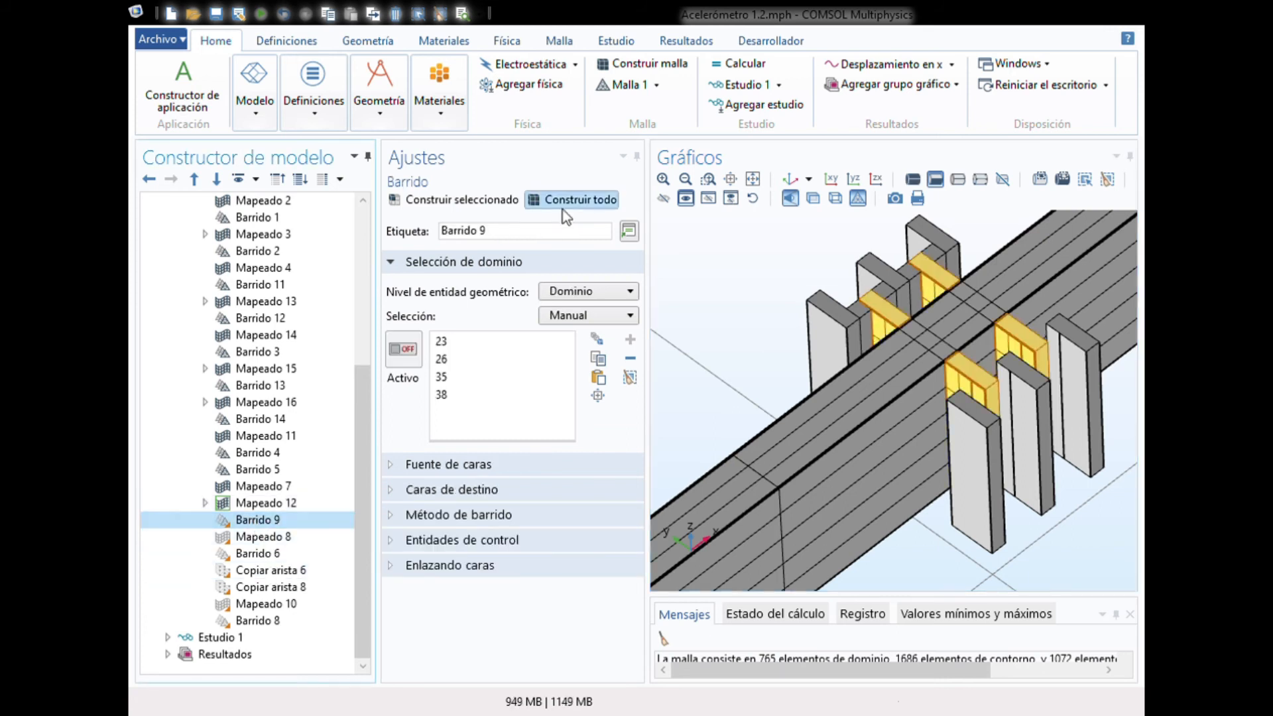
left_click(505, 208)
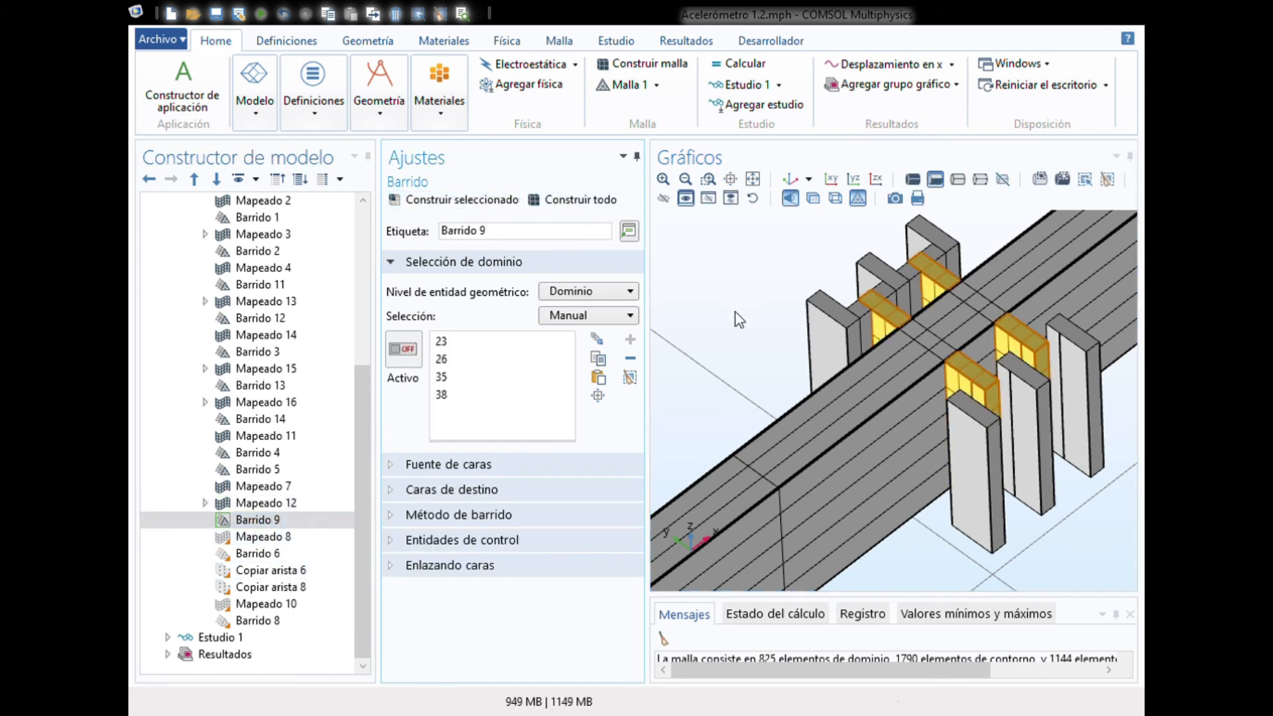
Restore the hidden domains and build Mapeado 8 on boundaries including 97, 106, 128, 148, 163 and 172 between the comb fingers.
left_click(254, 542)
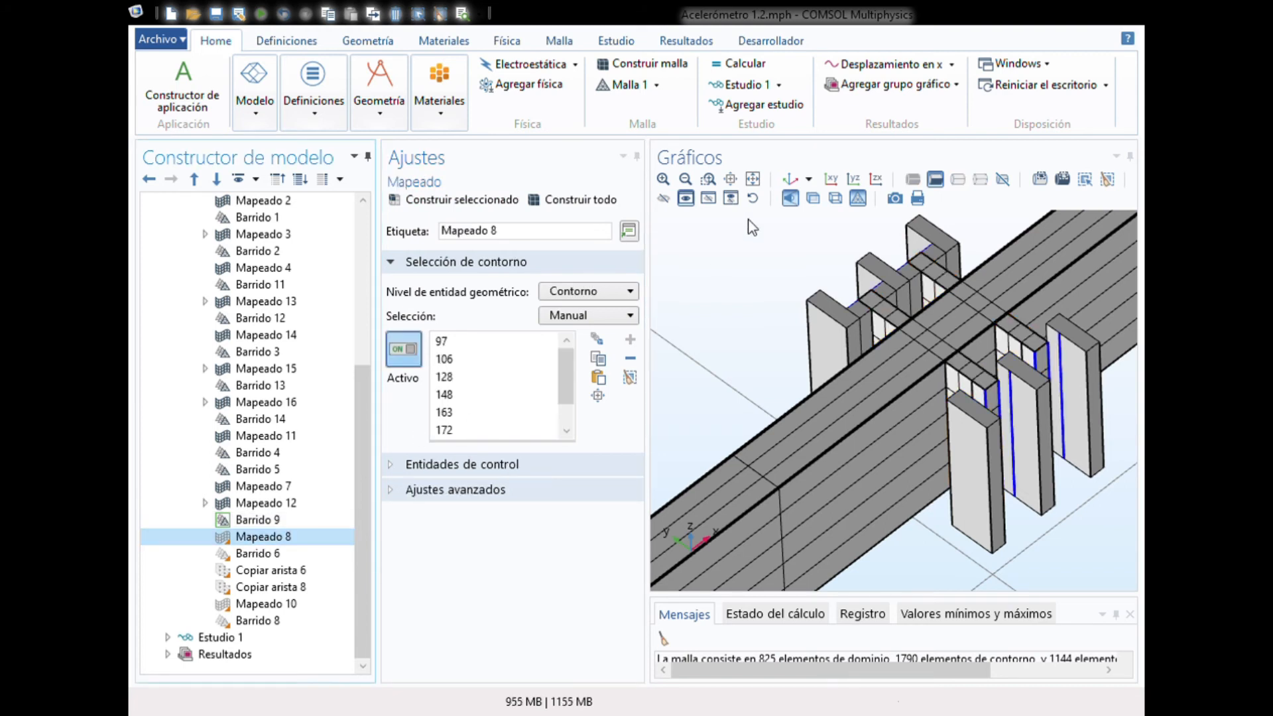
left_click(754, 203)
left_click_drag(1067, 540, 1001, 543)
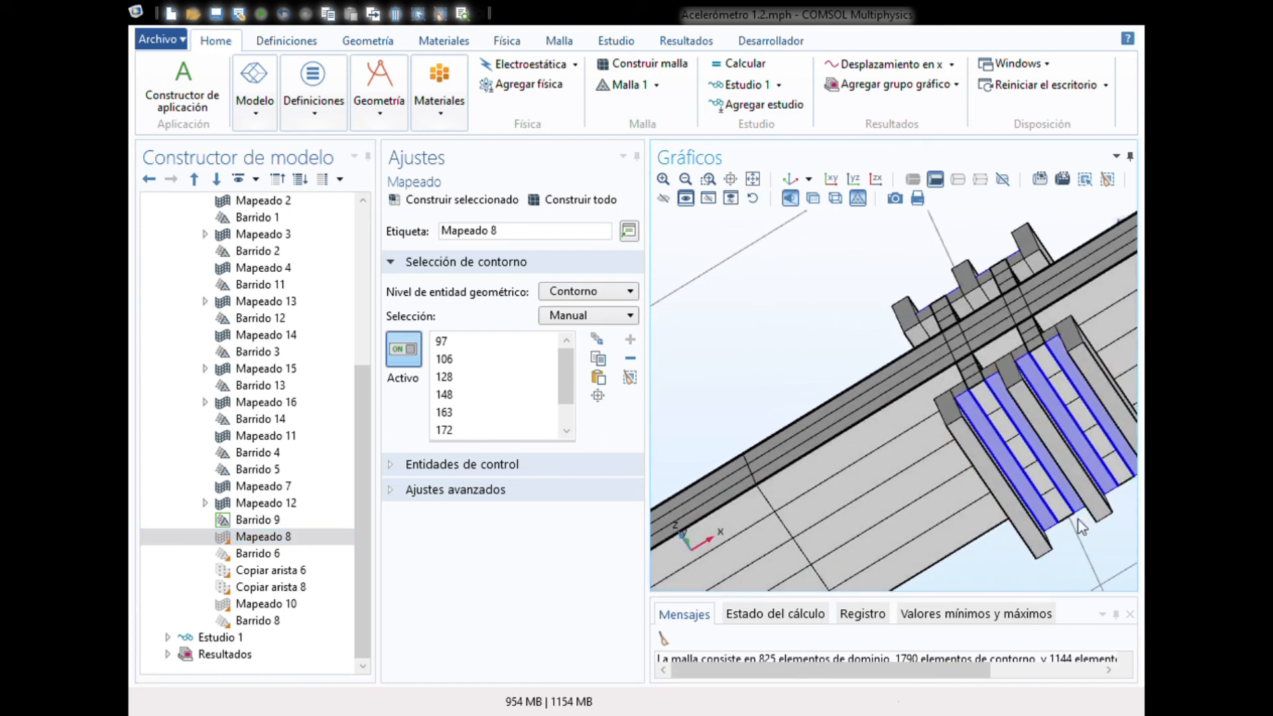
mouse_move(851, 305)
left_mouse_down()
mouse_move(926, 325)
mouse_move(837, 297)
left_mouse_up()
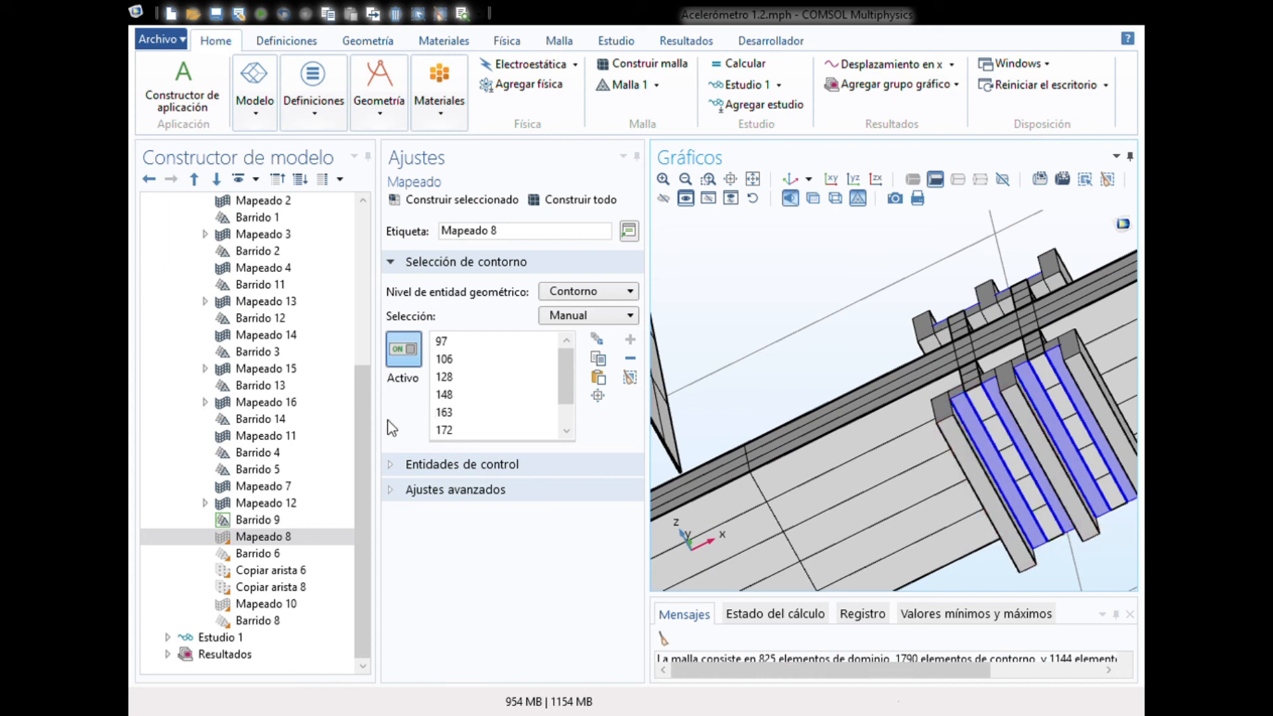
left_click_drag(360, 432, 380, 506)
left_click_drag(882, 337, 931, 317)
mouse_move(852, 333)
left_mouse_down()
mouse_move(798, 355)
mouse_move(846, 325)
left_mouse_up()
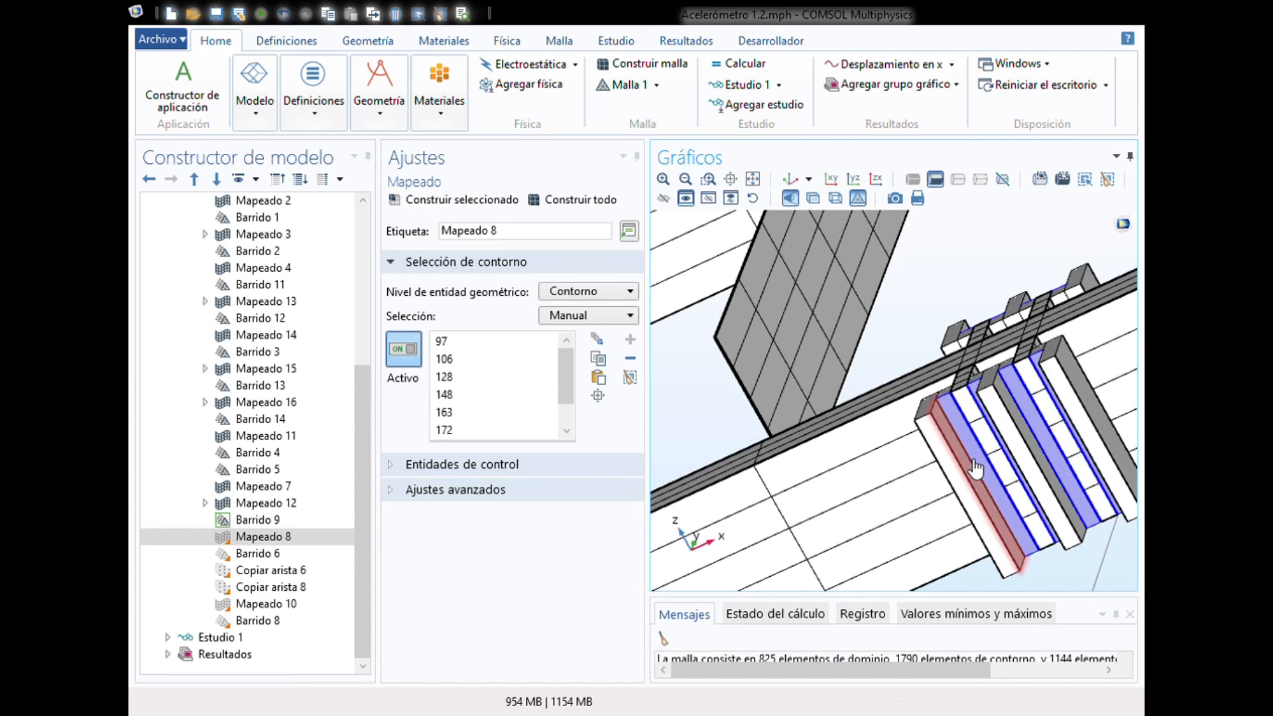
left_click_drag(892, 340, 919, 335)
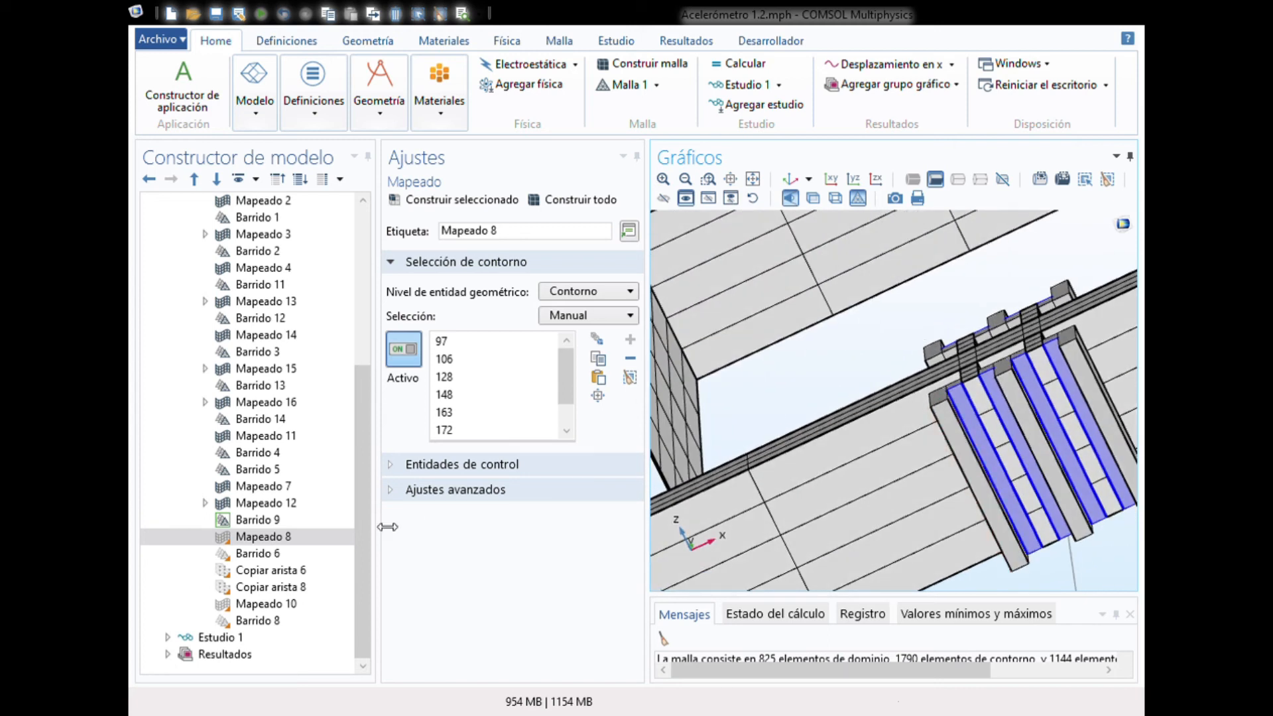
left_click(296, 540)
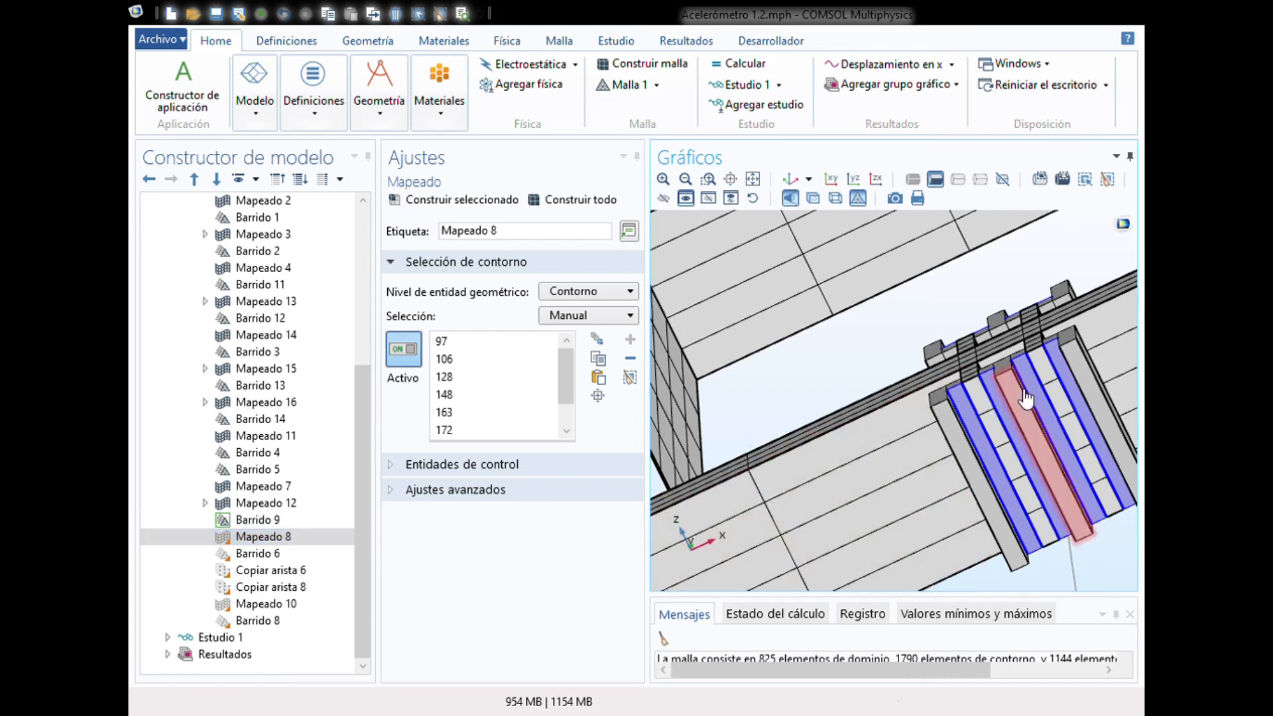
mouse_move(945, 328)
left_mouse_down()
mouse_move(945, 310)
mouse_move(953, 339)
left_mouse_up()
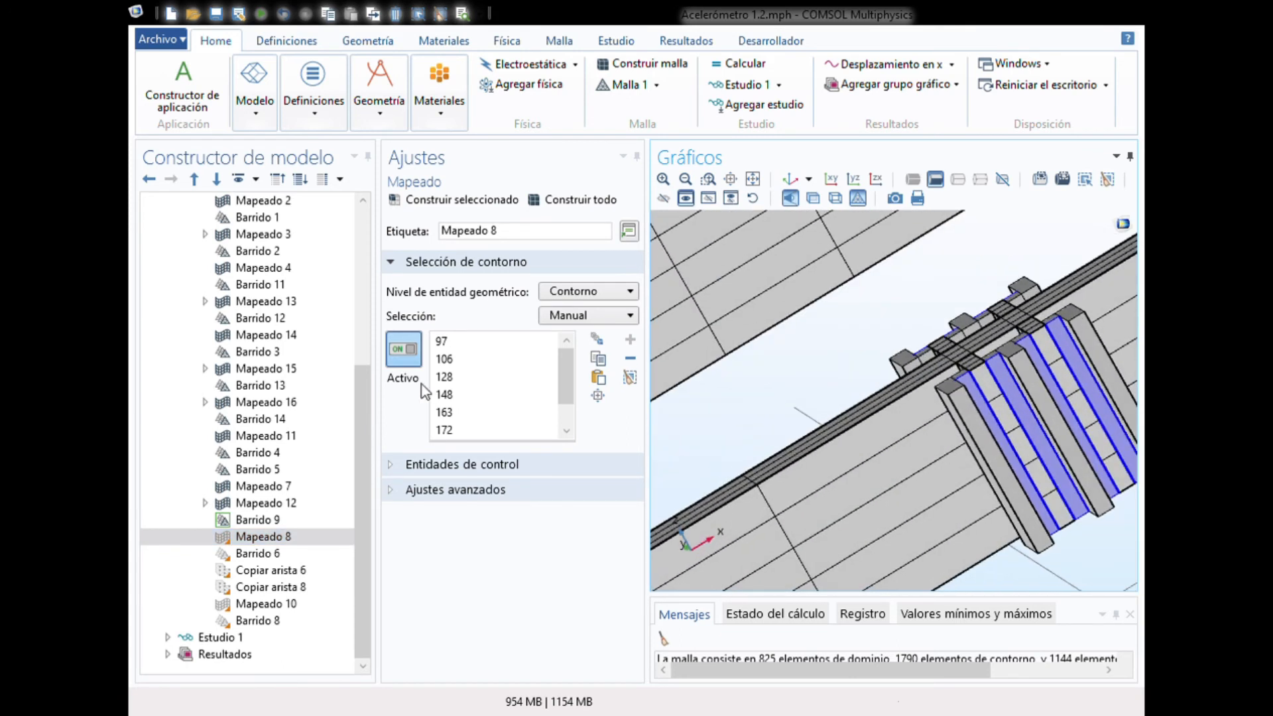
left_click(472, 198)
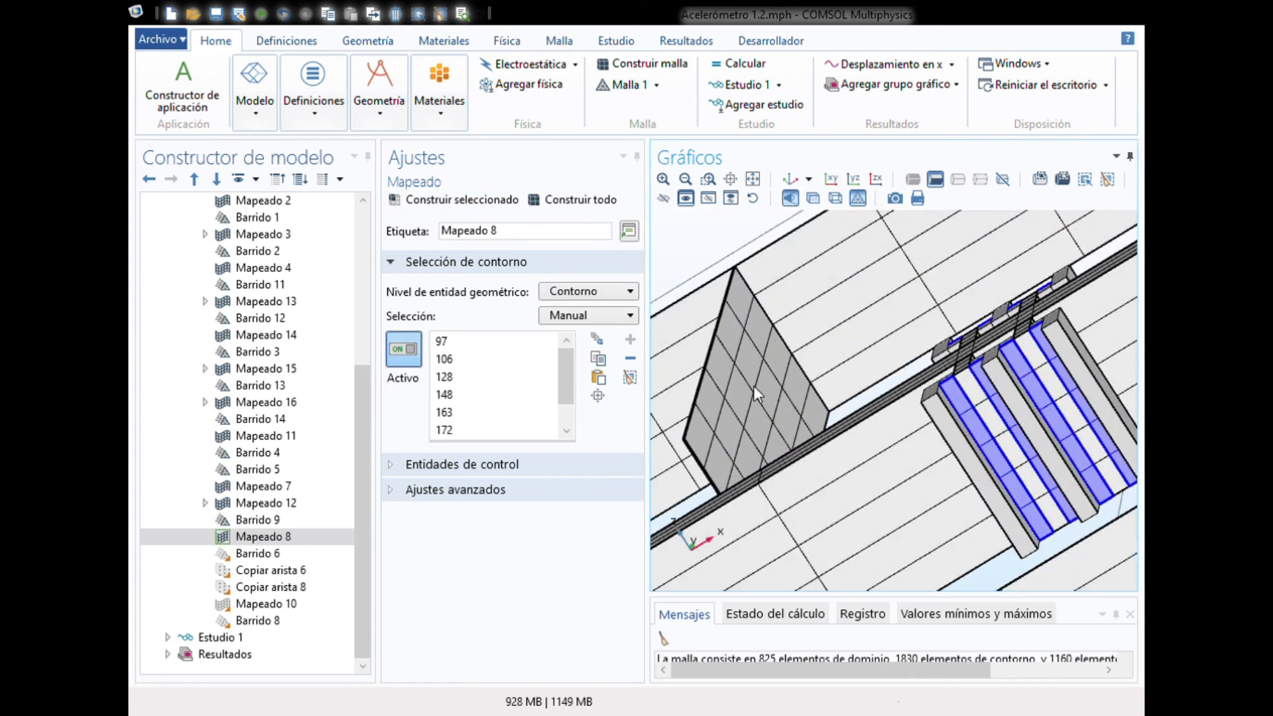
Build Barrido 6 on domains including 21, 22, 27, 30, 33 and 34 and inspect the swept mesh between the comb fingers.
left_click(264, 554)
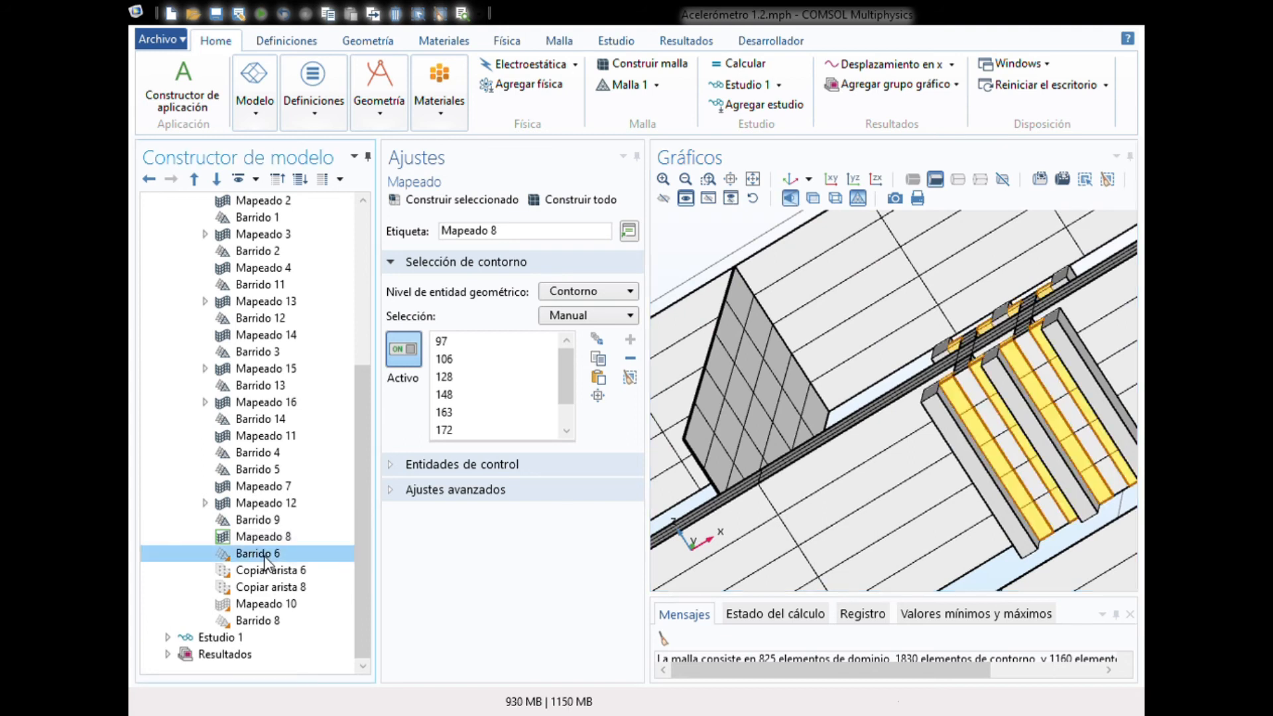
left_click(483, 207)
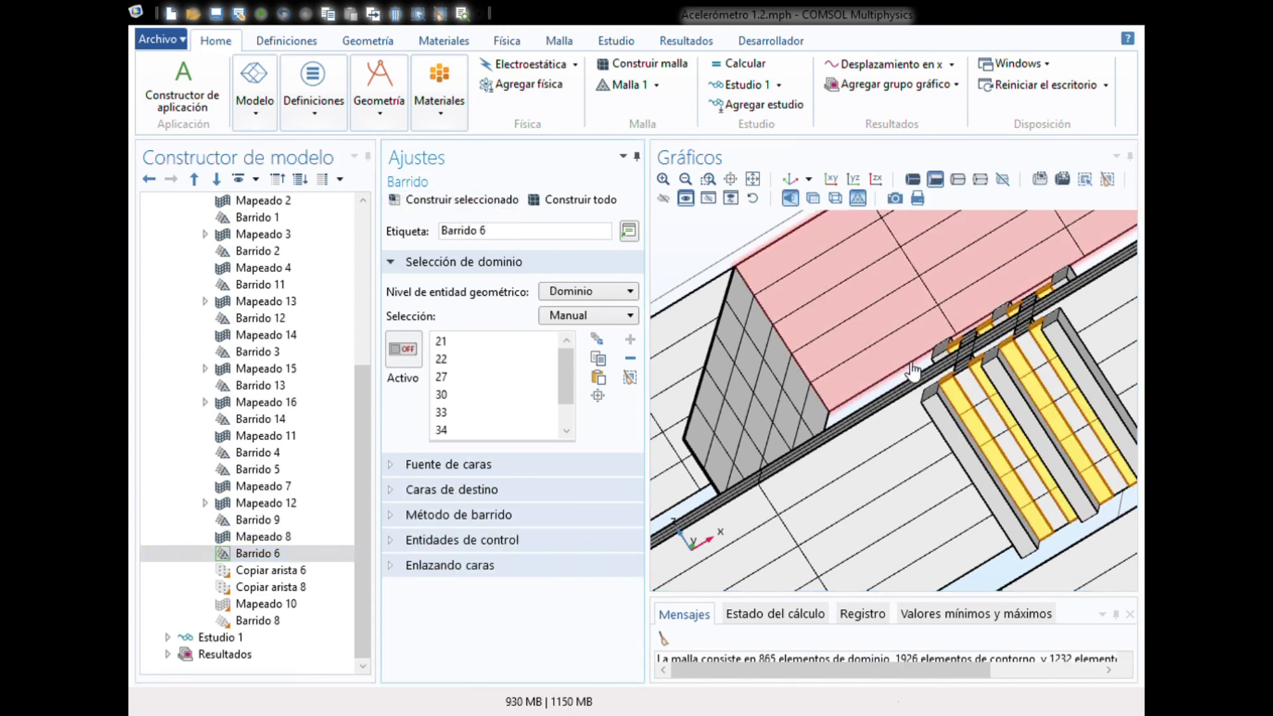
left_click_drag(902, 376, 953, 407)
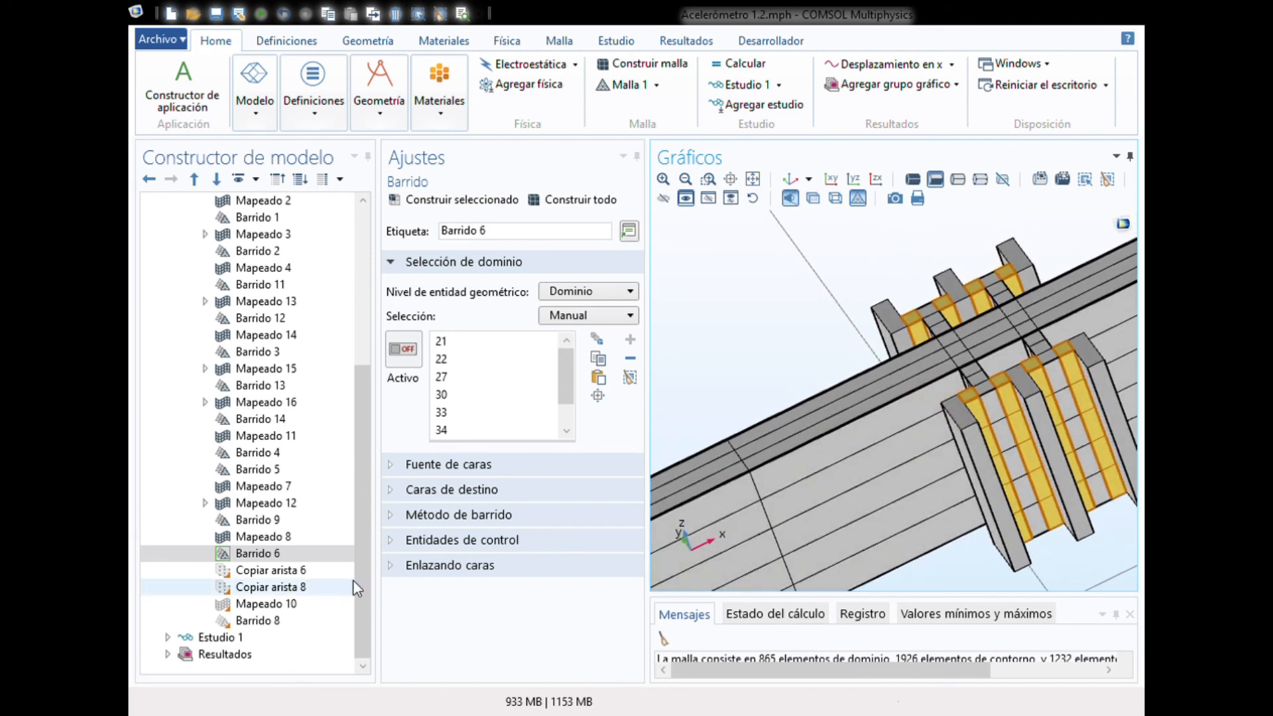
Examine the source edges 166 and 170 of Copiar arista 6 and its destination edges on the outer comb fingers.
left_click(272, 570)
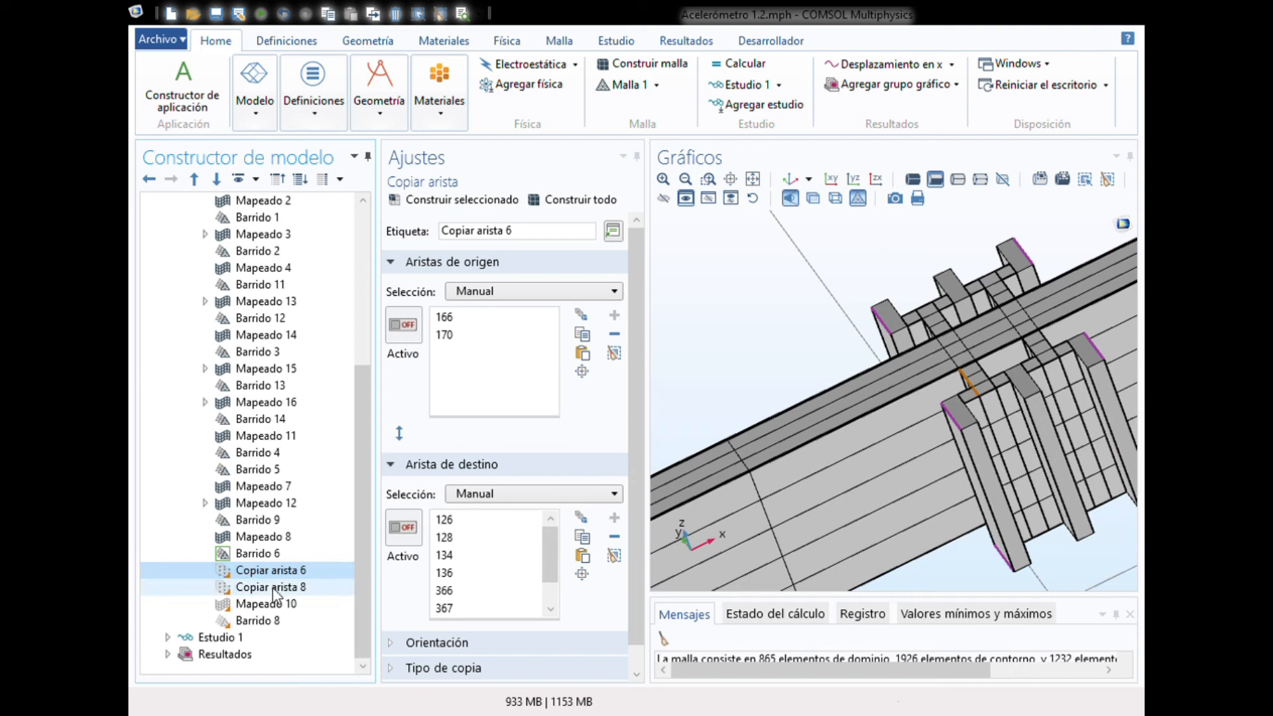
left_click_drag(757, 359, 832, 409)
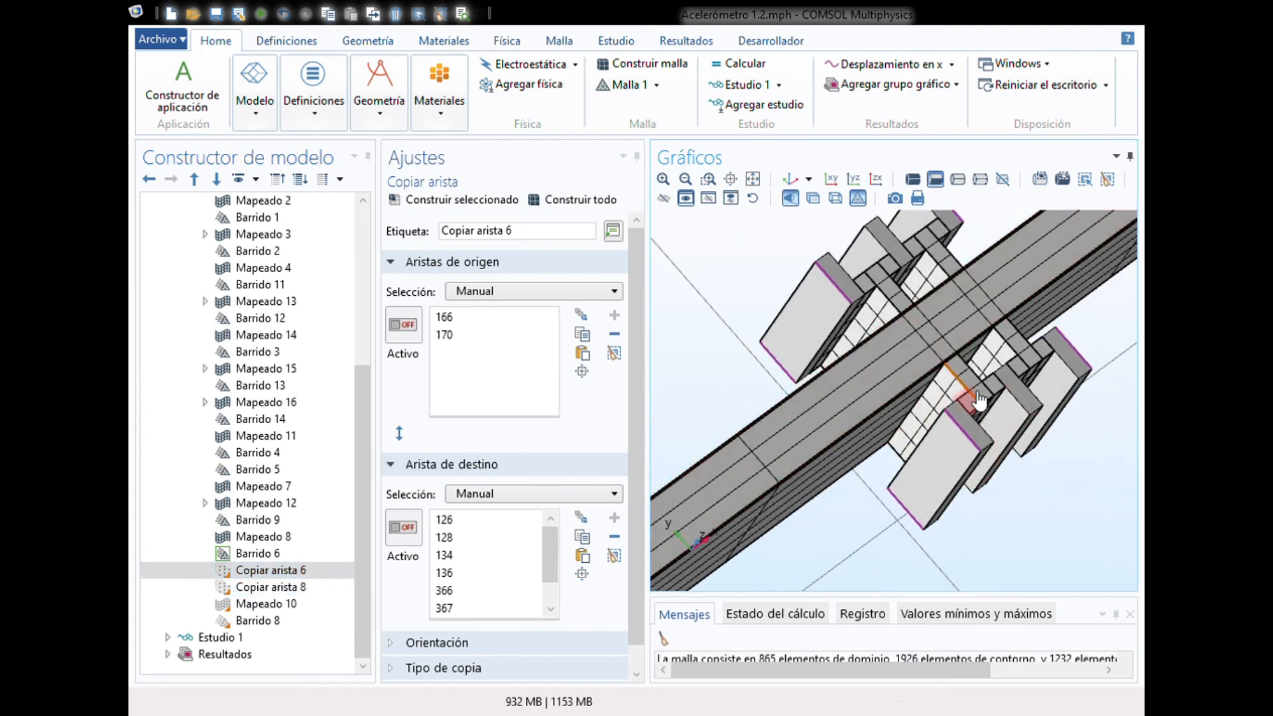
left_click(404, 326)
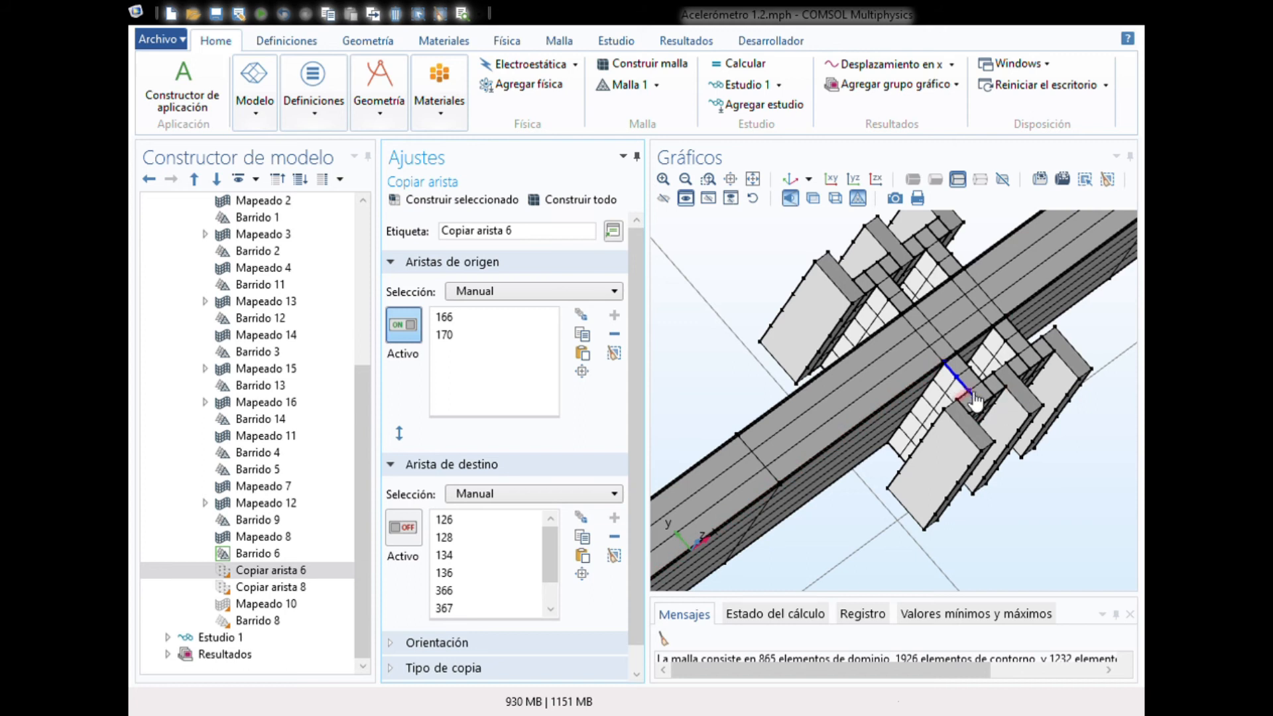
left_click(404, 325)
left_click(413, 528)
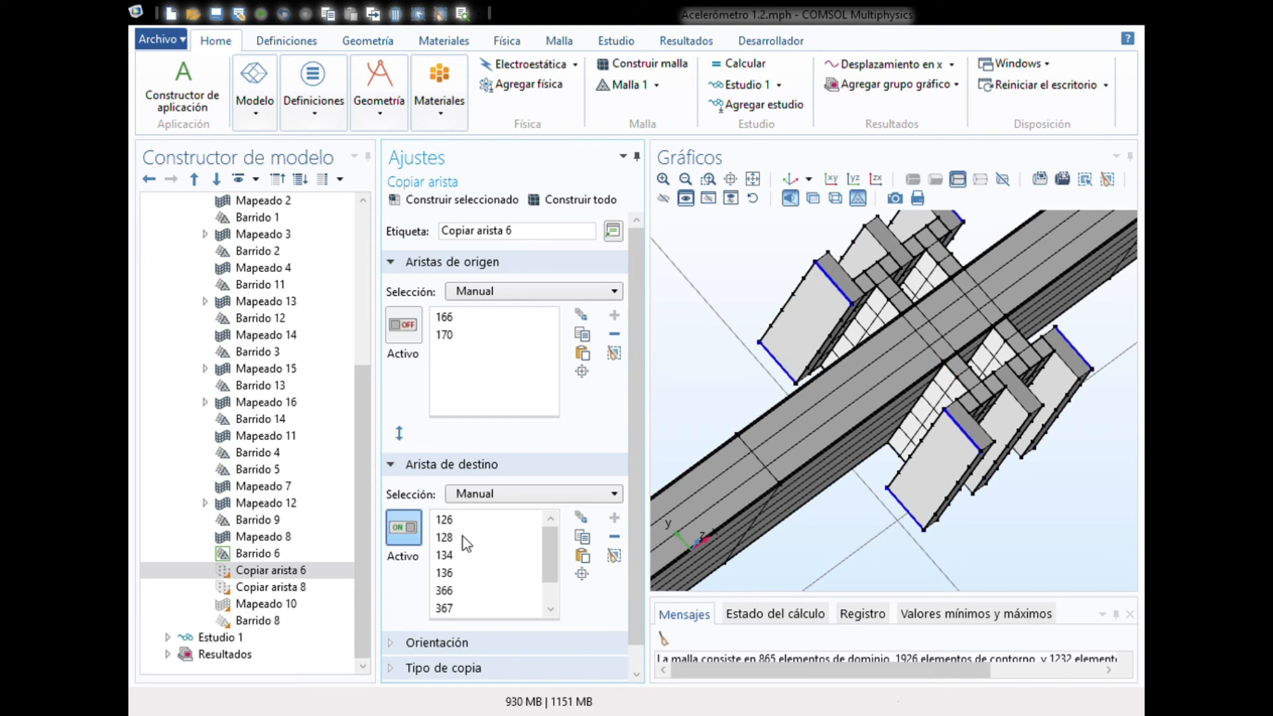
left_click_drag(1064, 538, 1048, 535)
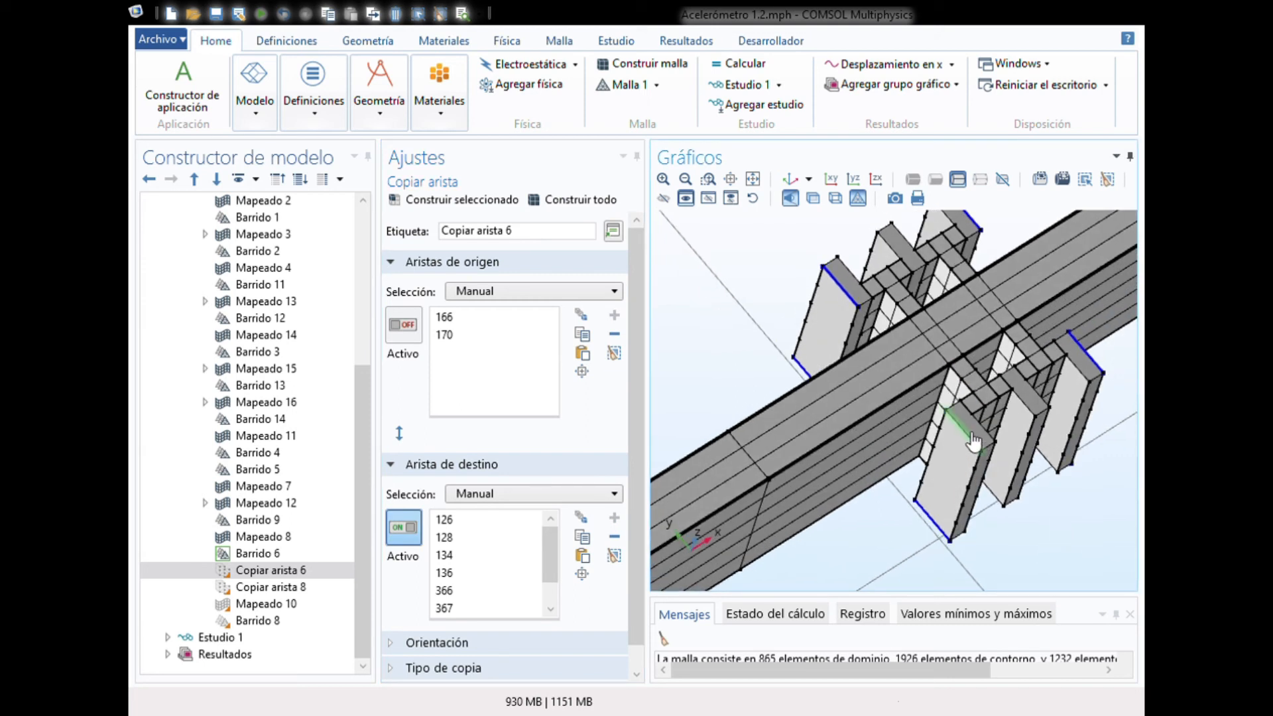
left_click(1098, 357)
left_click_drag(768, 328, 745, 308)
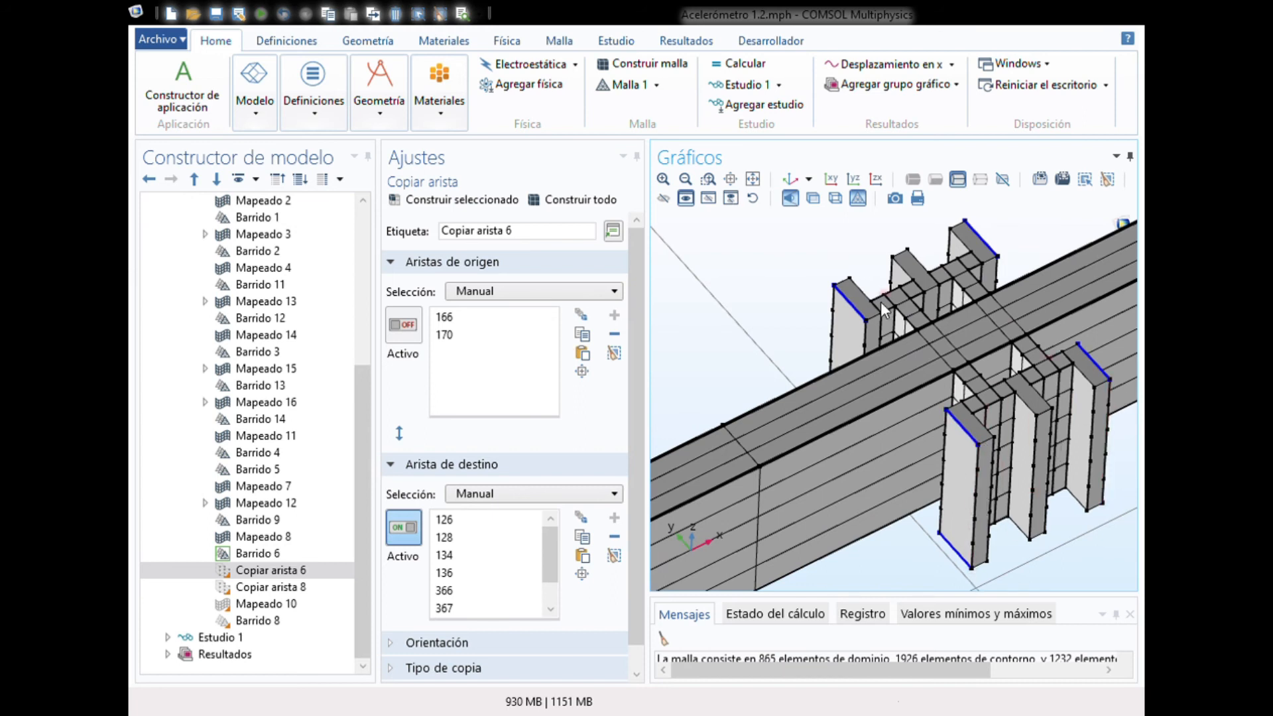
Examine source edge 170 of Copiar arista 8 and its destination edges on the comb fingers.
mouse_move(757, 303)
left_mouse_down()
mouse_move(773, 323)
mouse_move(767, 299)
left_mouse_up()
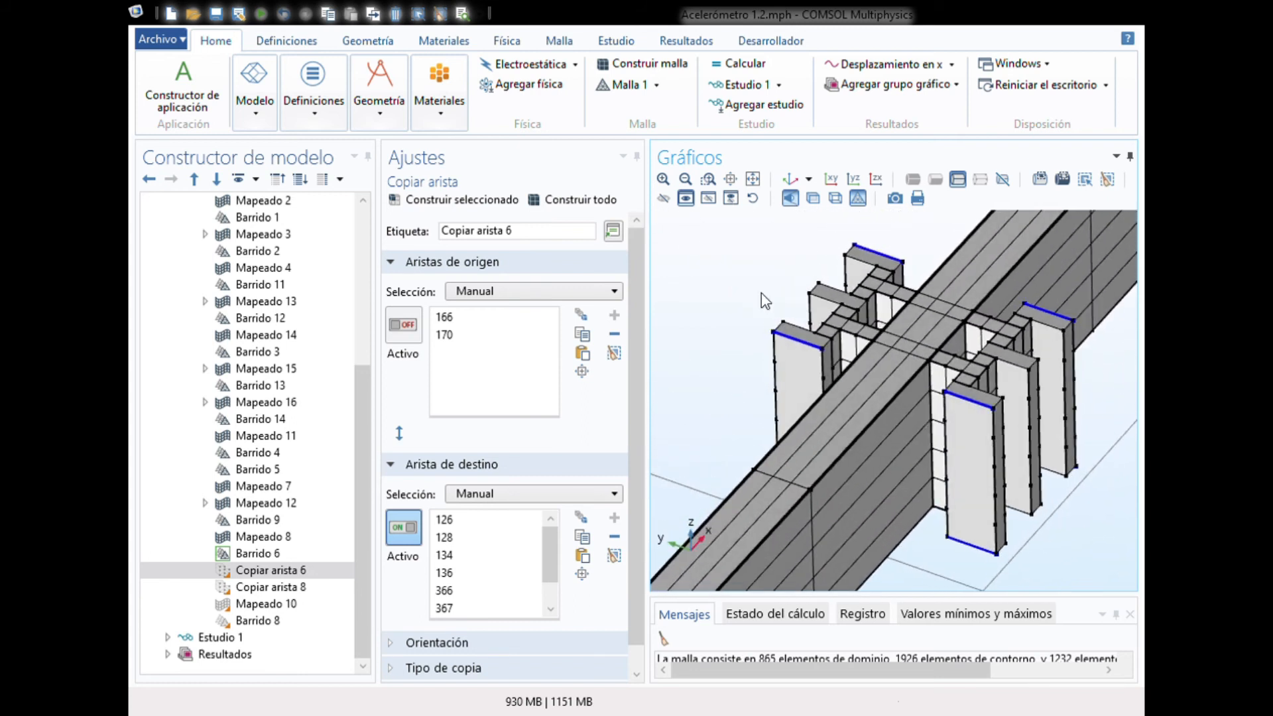
left_click(282, 589)
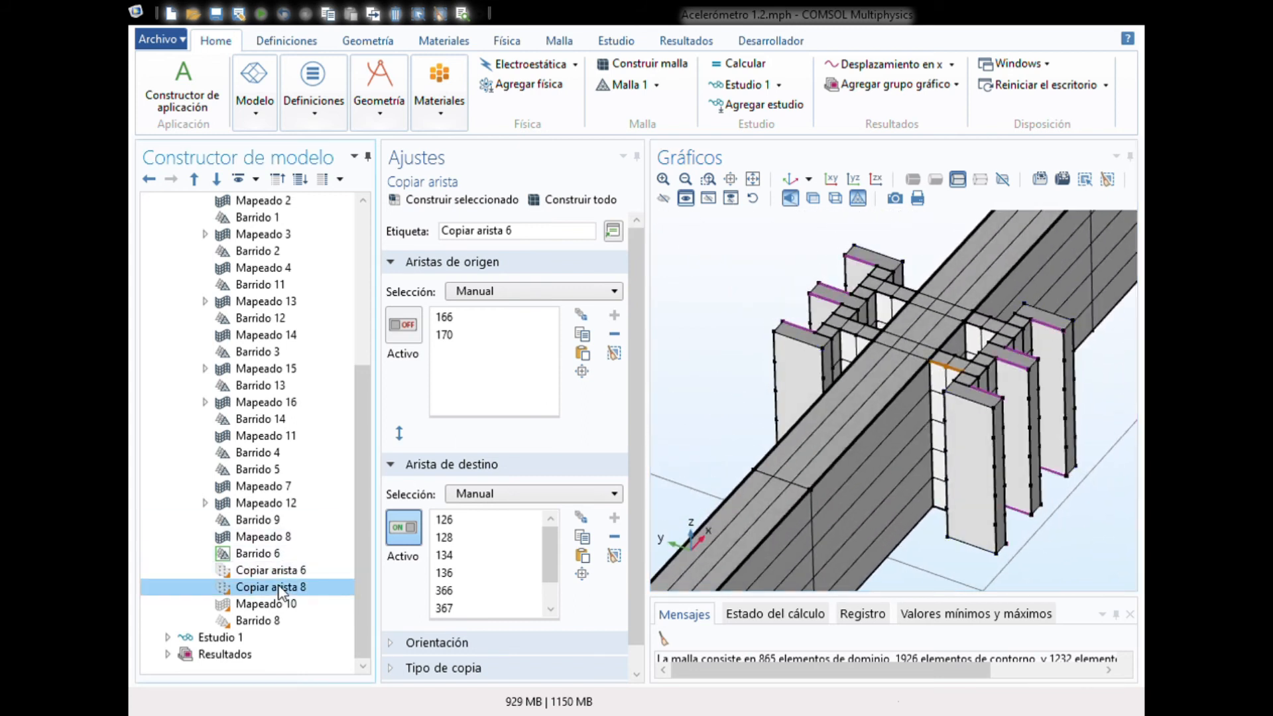
left_click_drag(728, 341, 822, 365)
left_click(403, 325)
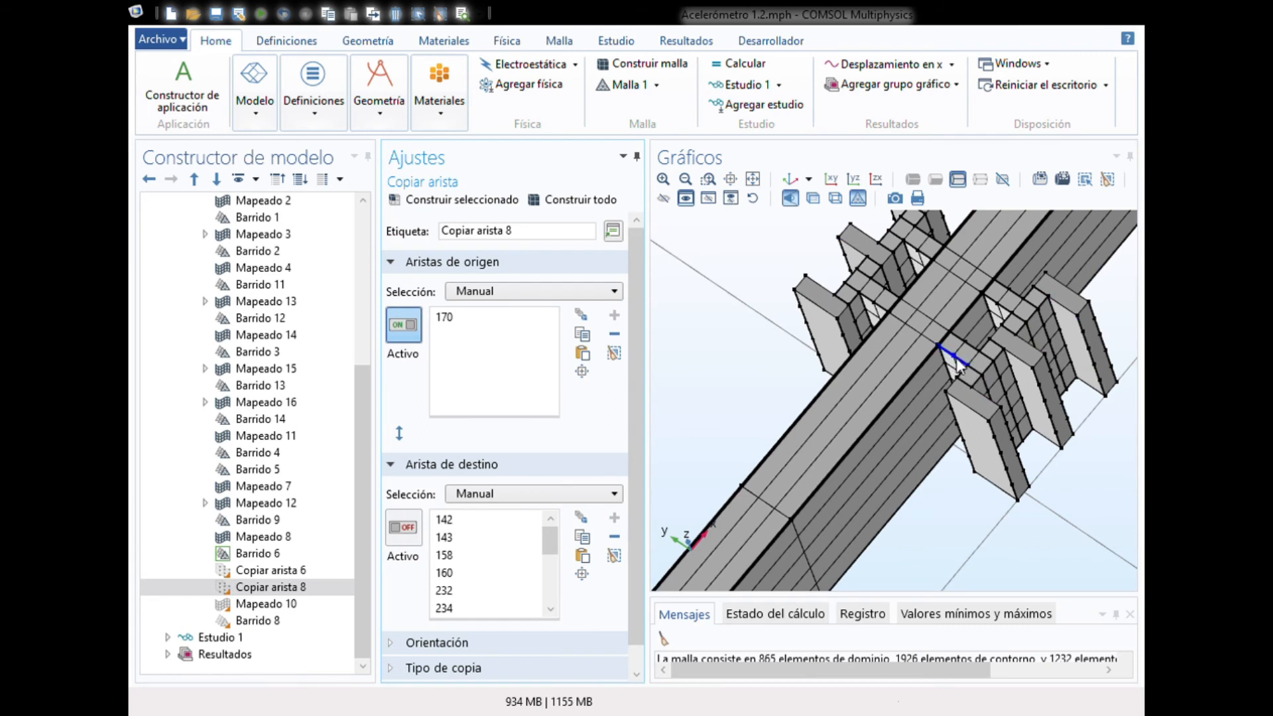
left_click(404, 527)
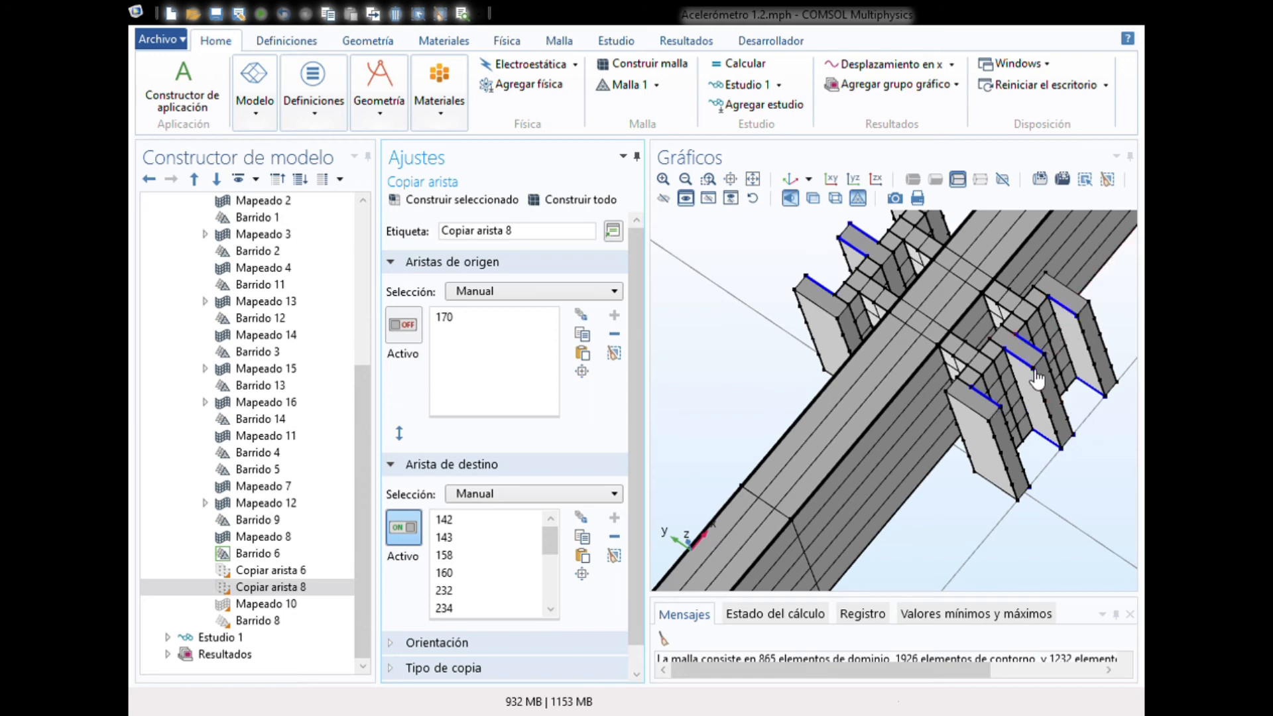
left_click_drag(1123, 452, 1087, 368)
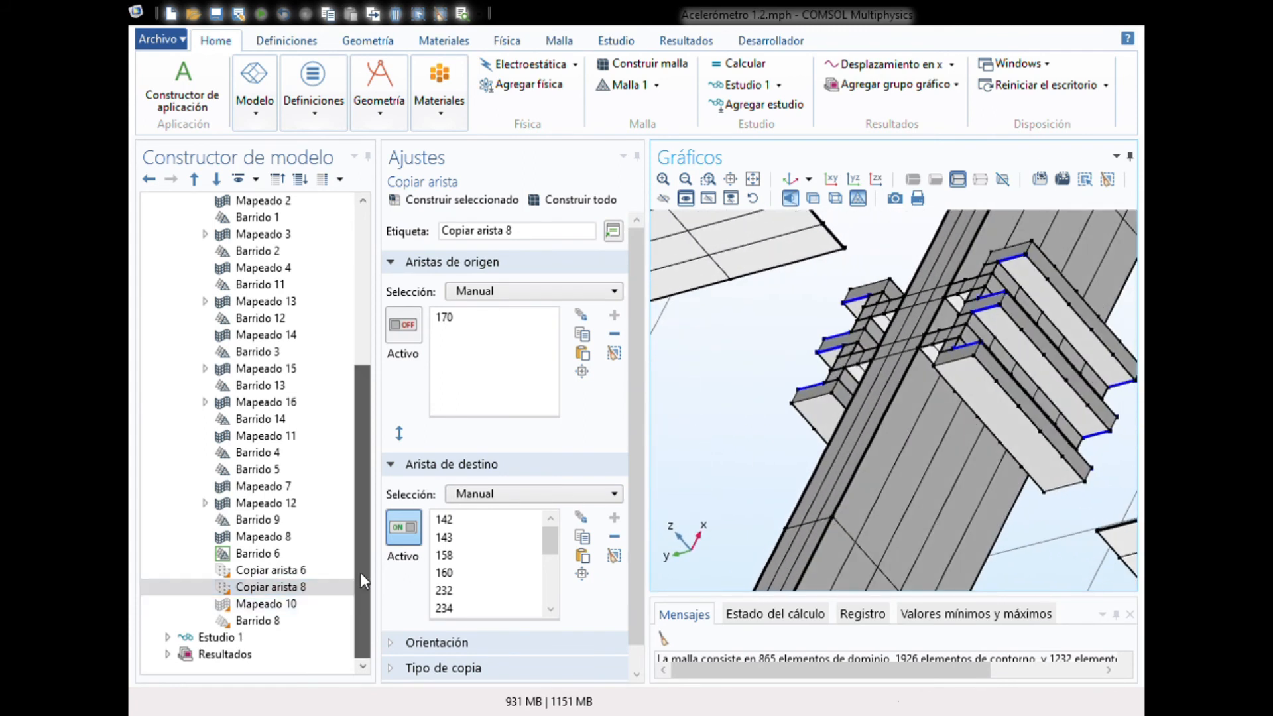
Build Mapeado 10 on boundaries including 85, 86, 90, 94, 95 and 105 and inspect the mapped mesh on the comb fingers.
left_click(285, 605)
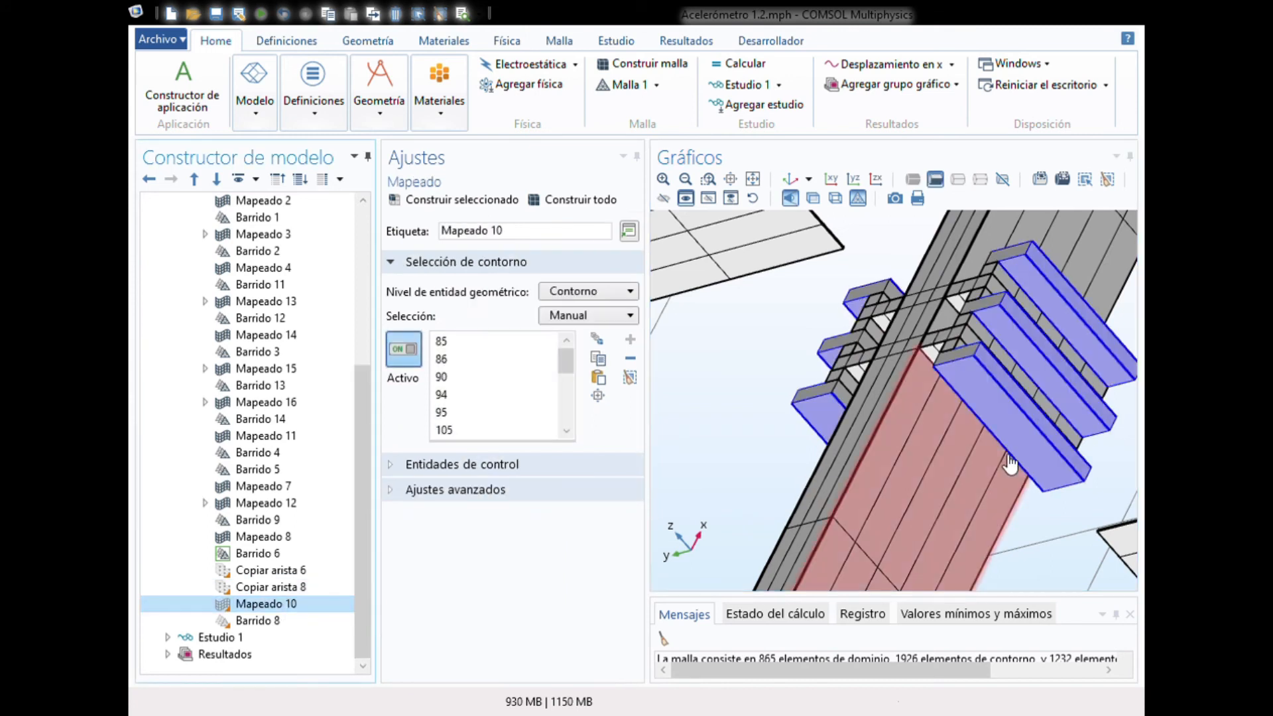
left_click_drag(1106, 459, 975, 398)
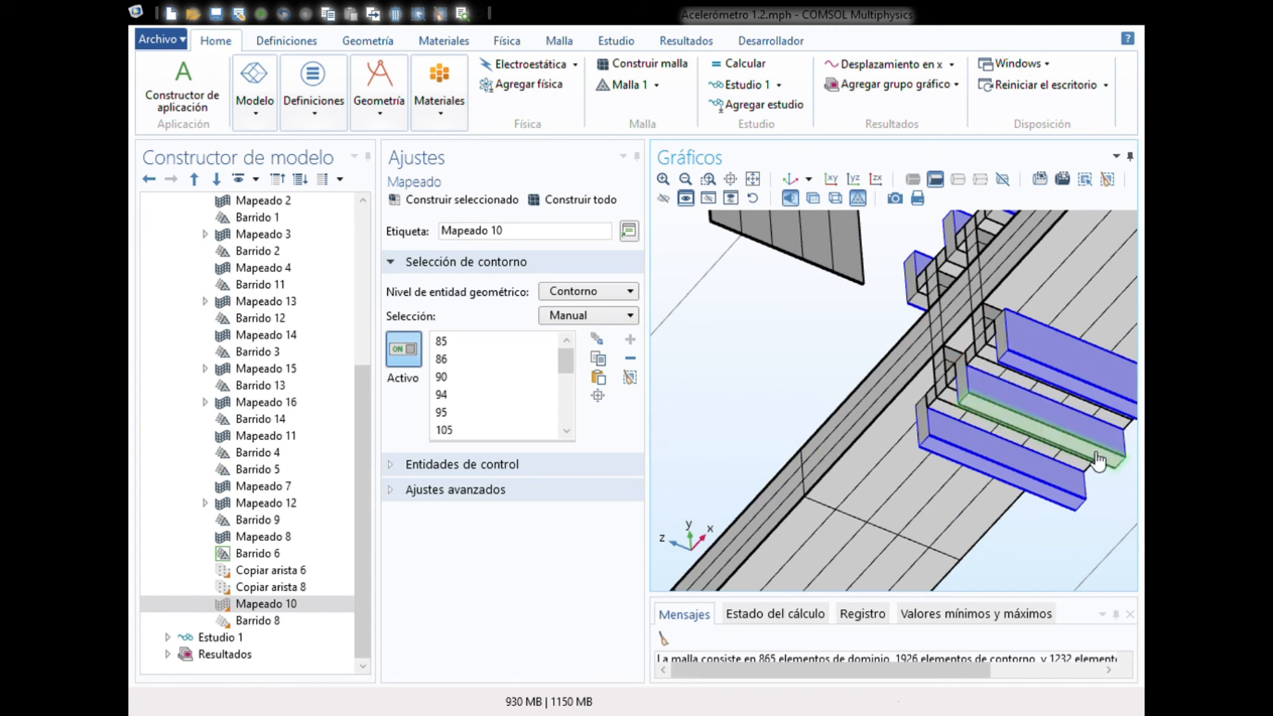
left_click_drag(1120, 504, 1097, 406)
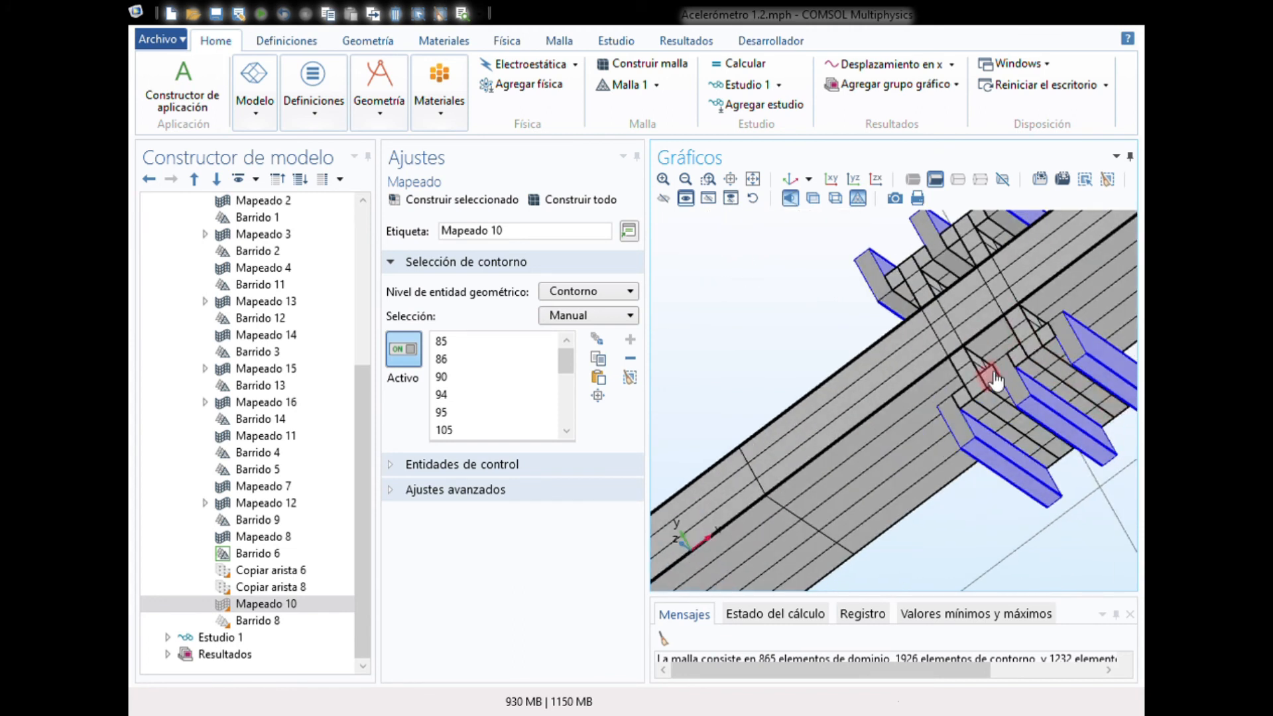
left_click_drag(1099, 519, 1036, 428)
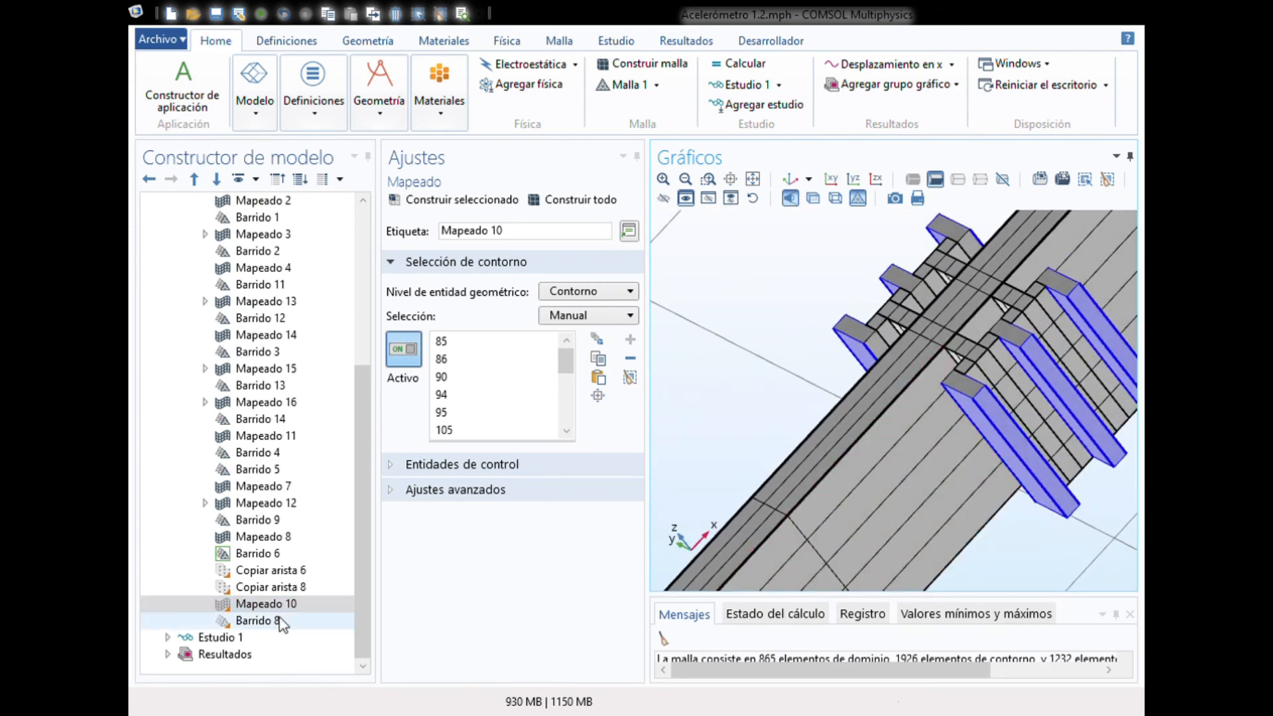
left_click(455, 198)
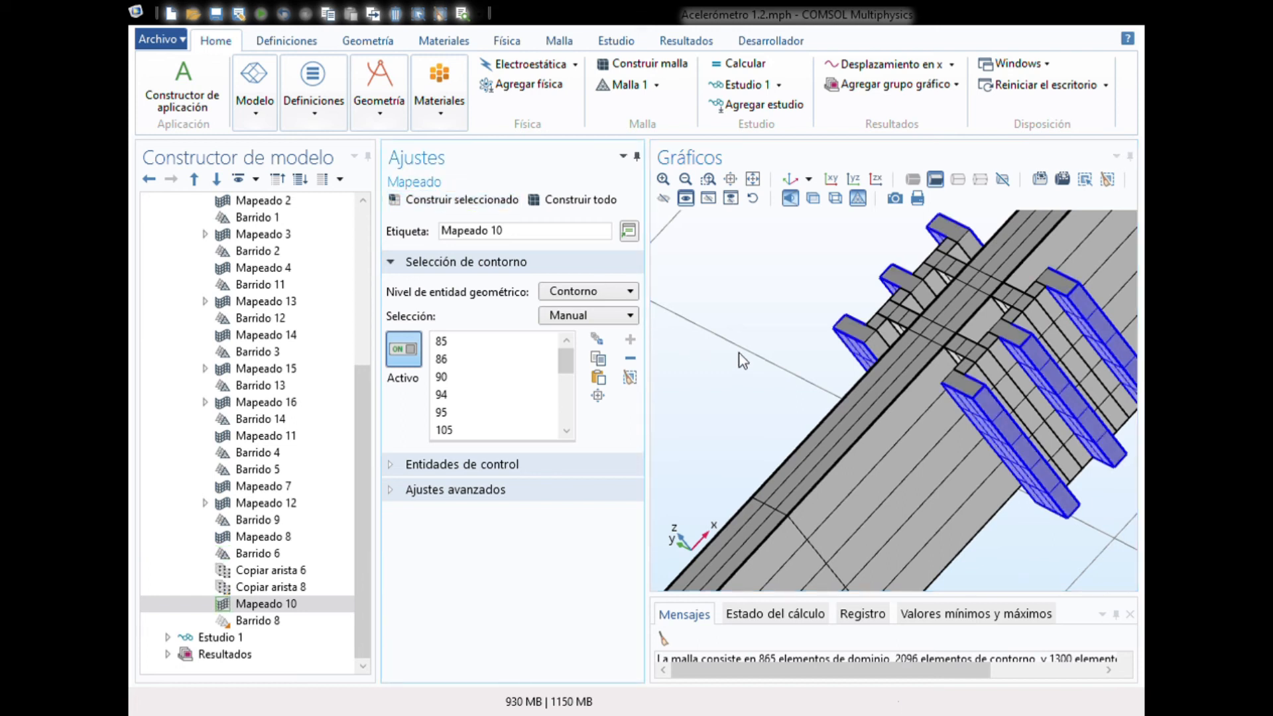
left_click_drag(745, 356, 1000, 353)
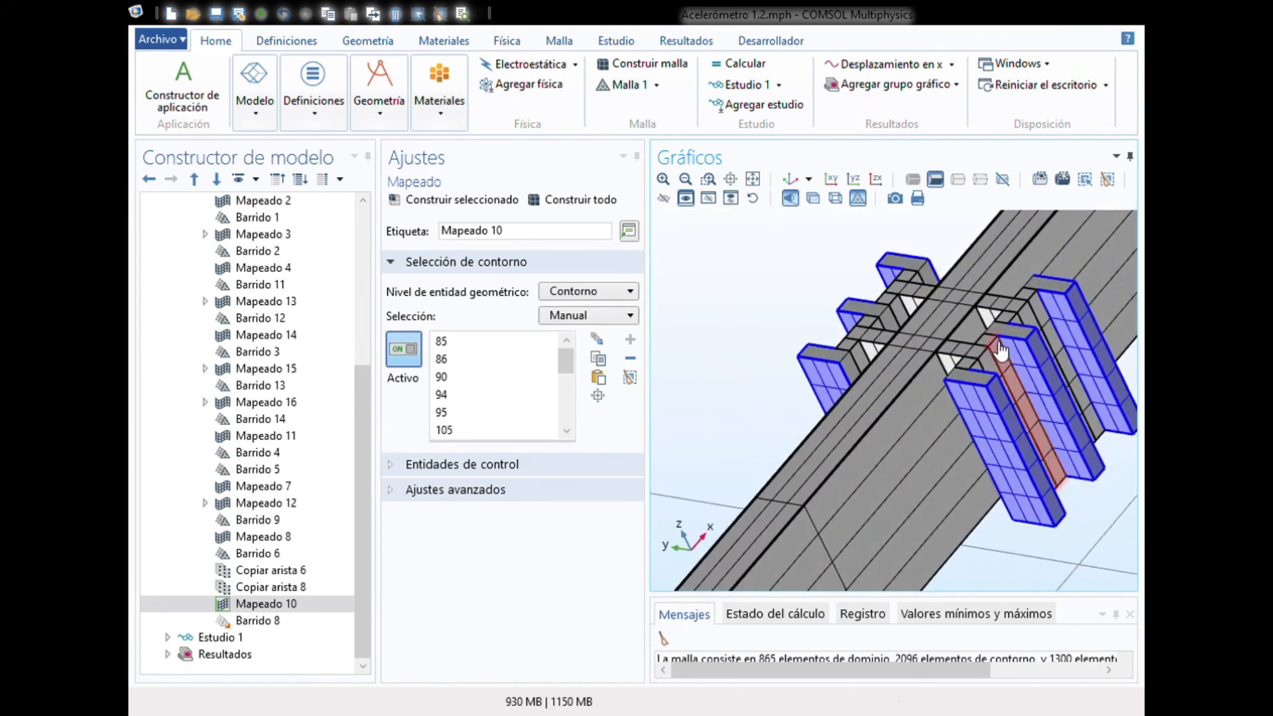
left_click_drag(771, 337, 746, 338)
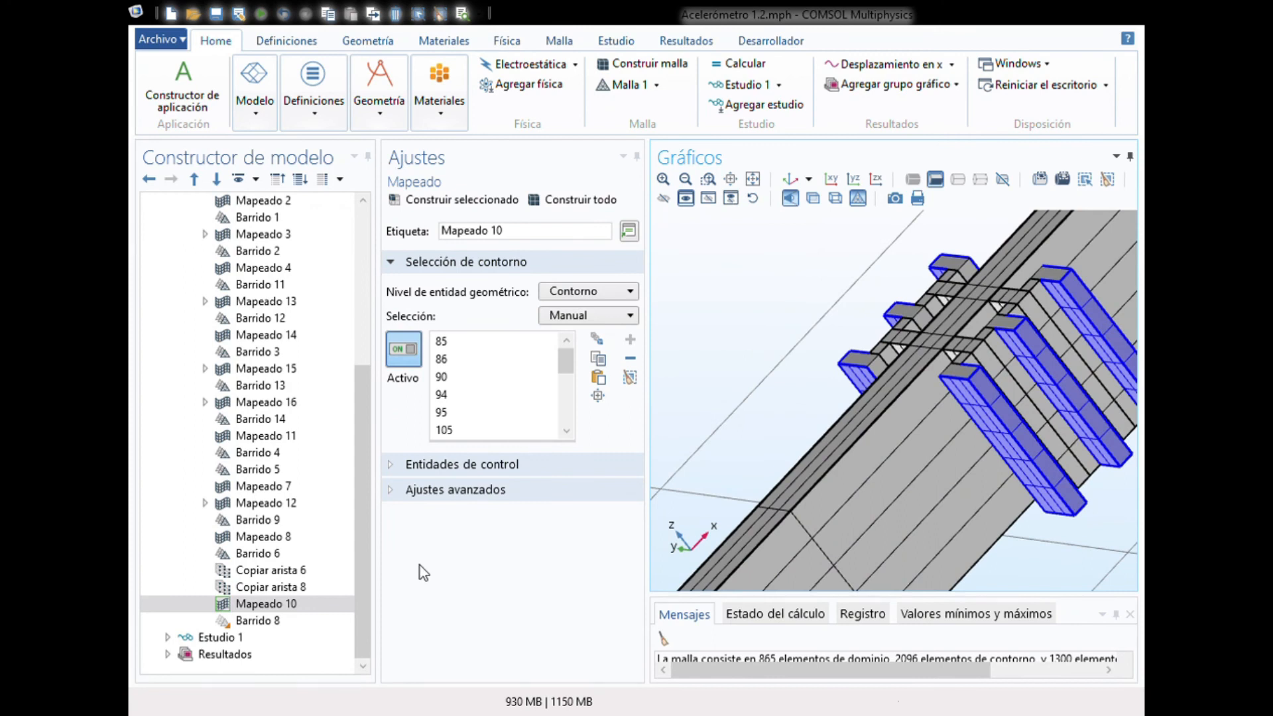
Build Barrido 8 on domains 19, 20, 31, 32, 43 and 44 and restore the default 3D view of the whole accelerometer.
left_click(254, 623)
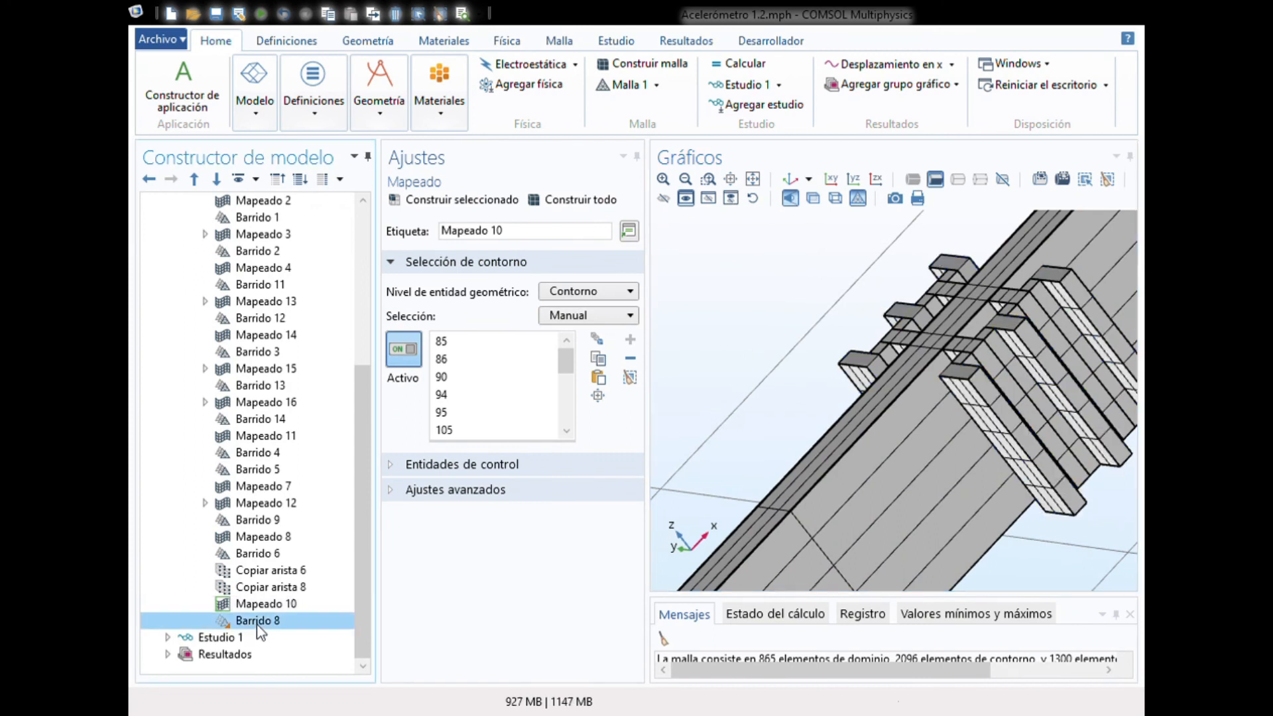
left_click(494, 201)
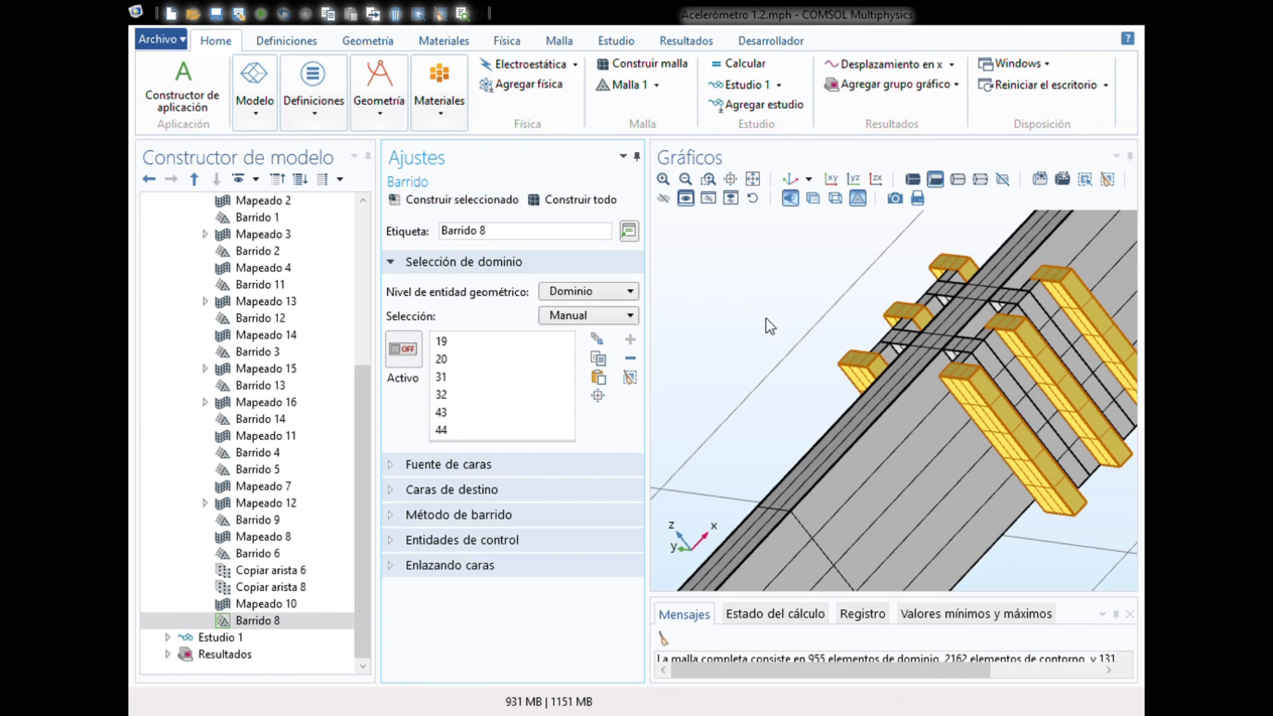
left_click(793, 180)
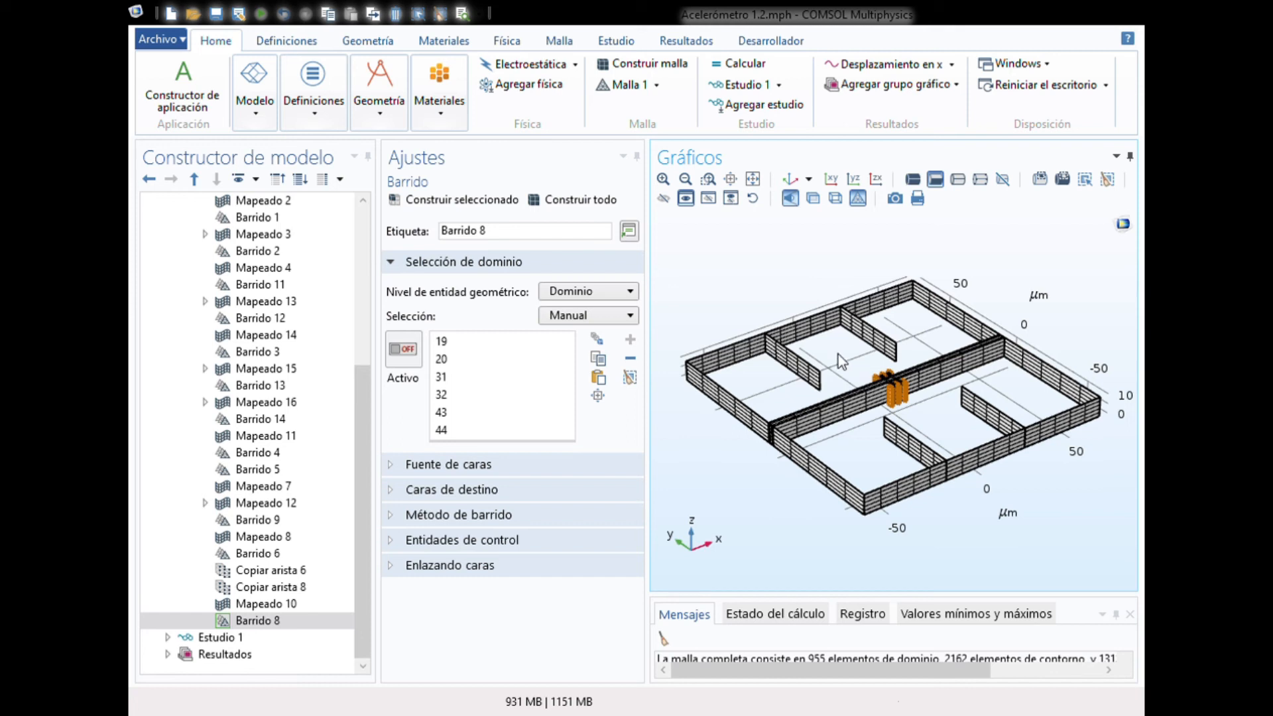
Collapse the Malla 1 sequence and display the statistics of the complete mesh.
scroll(361, 364, "up", 3)
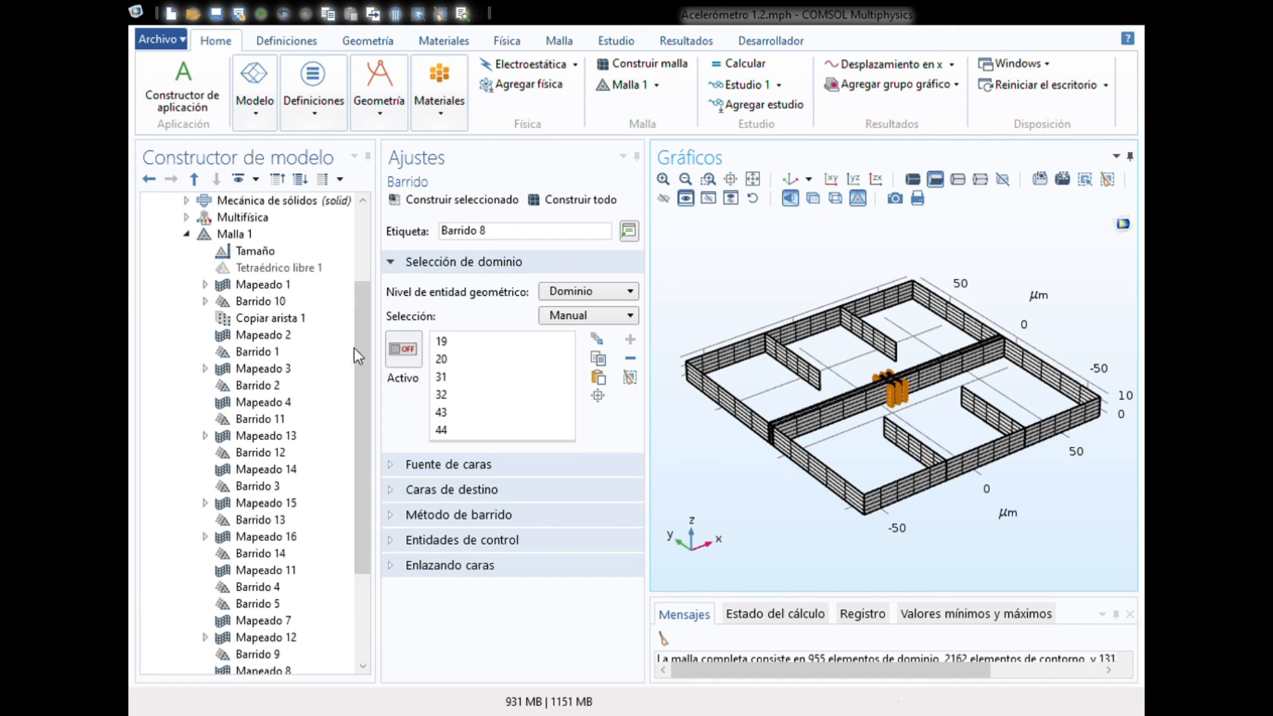
left_click(187, 234)
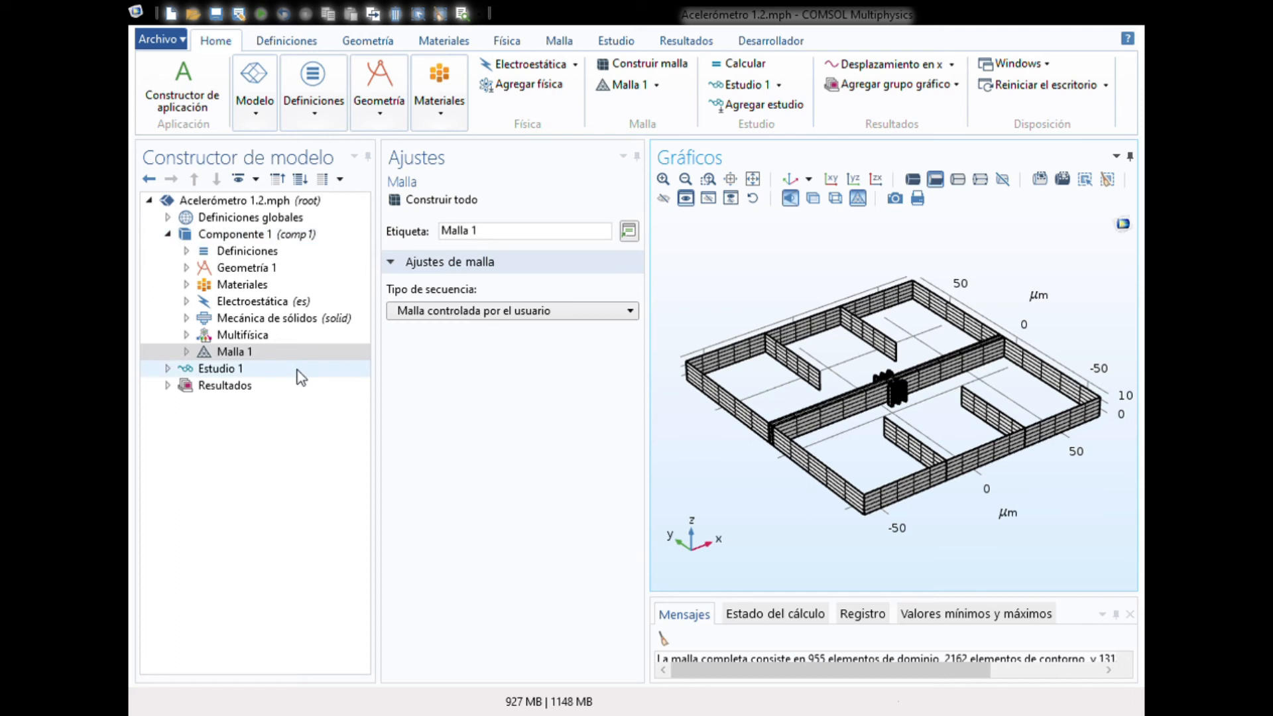
left_click(269, 359)
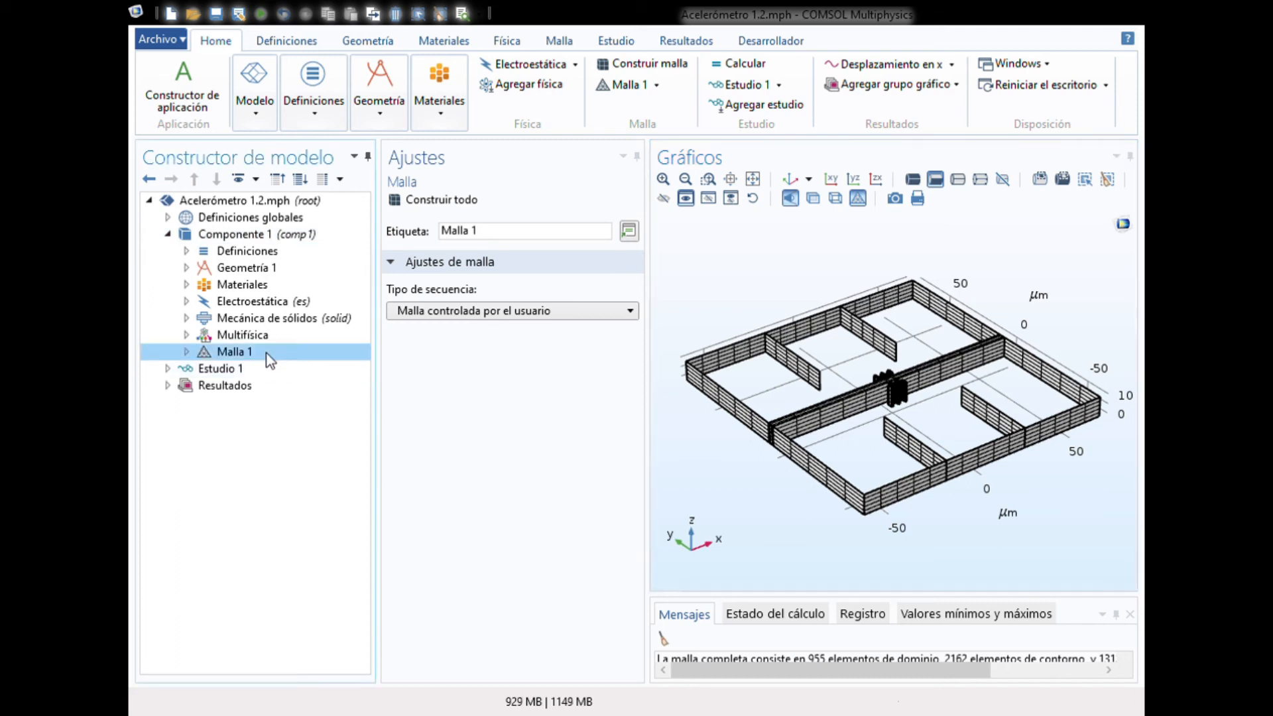
left_click(332, 486)
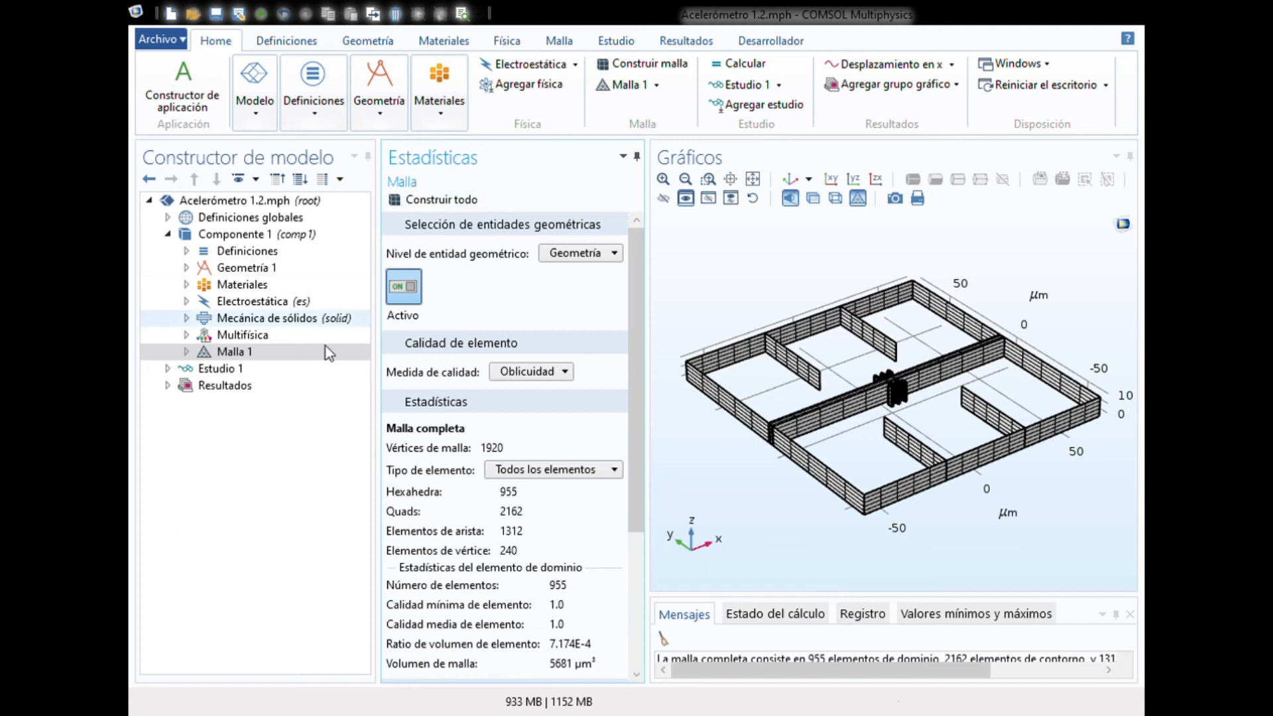
Open the stationary step of Estudio 1, enlarge its settings and review the auxiliary sweep of the FG (Fuerza G) parameter.
left_click(167, 368)
left_click(256, 389)
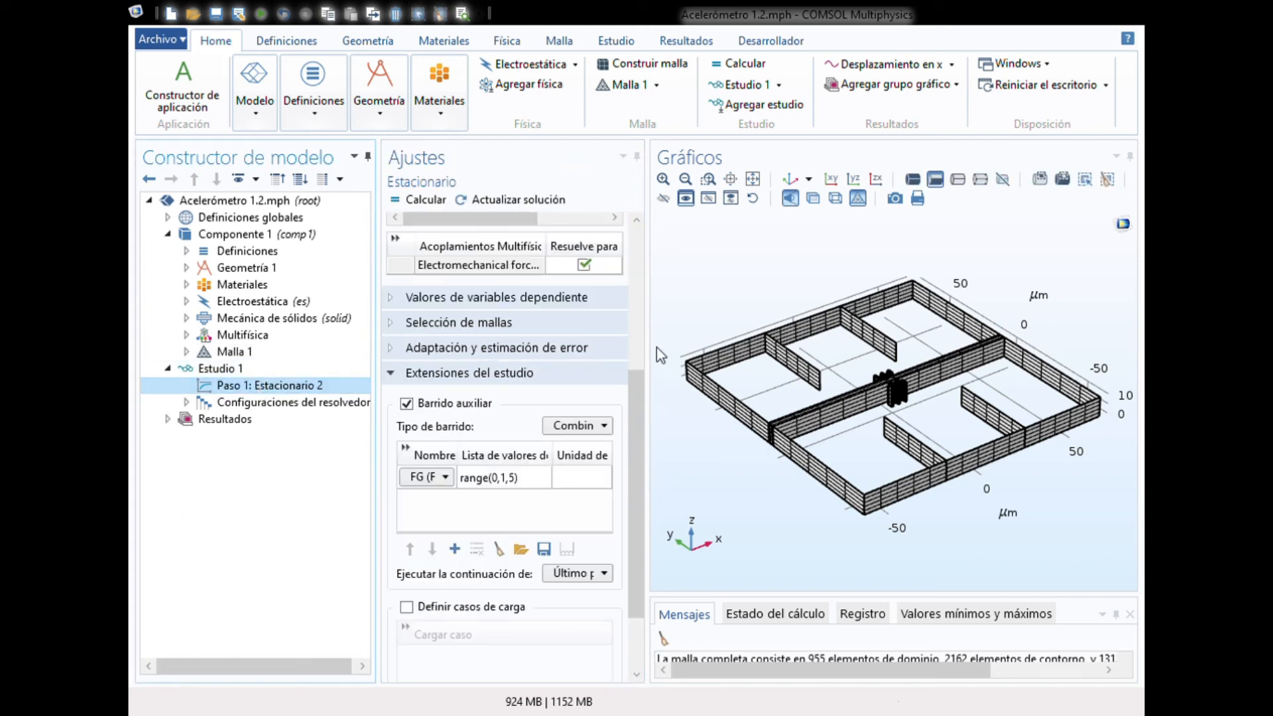
left_click_drag(656, 348, 782, 339)
left_click_drag(379, 356, 323, 357)
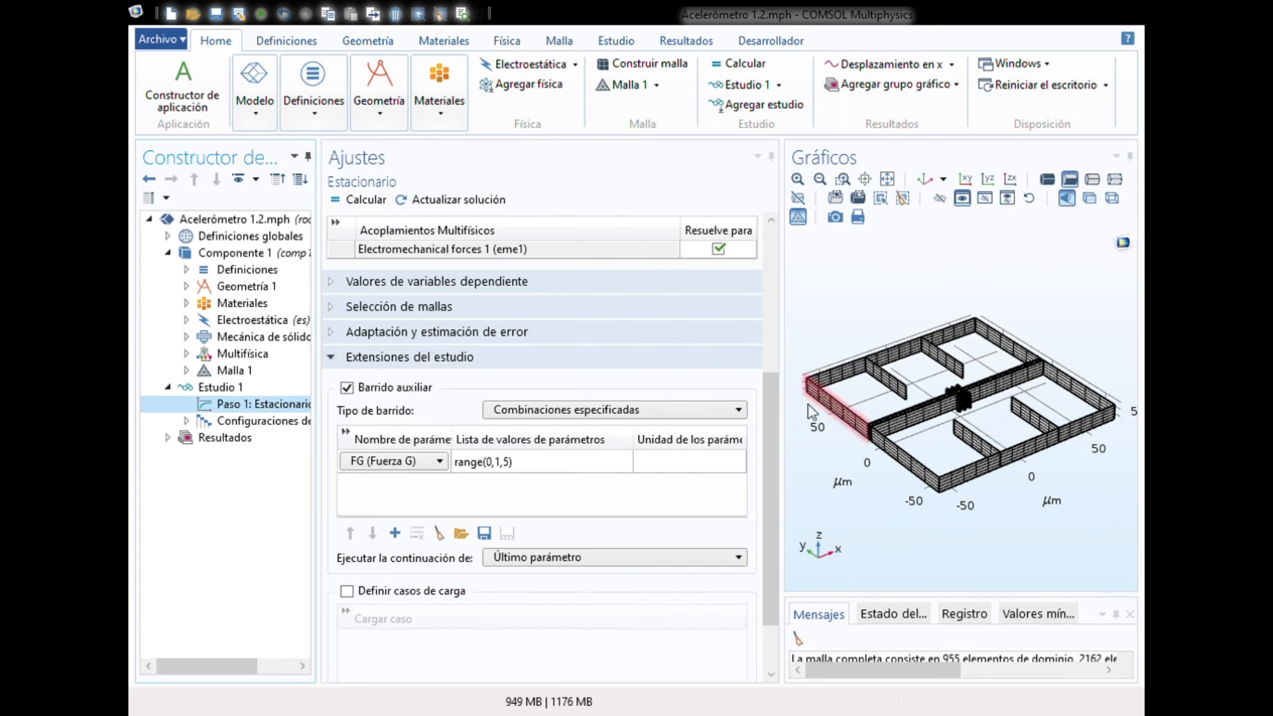
mouse_move(773, 431)
left_mouse_down()
mouse_move(782, 275)
mouse_move(783, 443)
left_mouse_up()
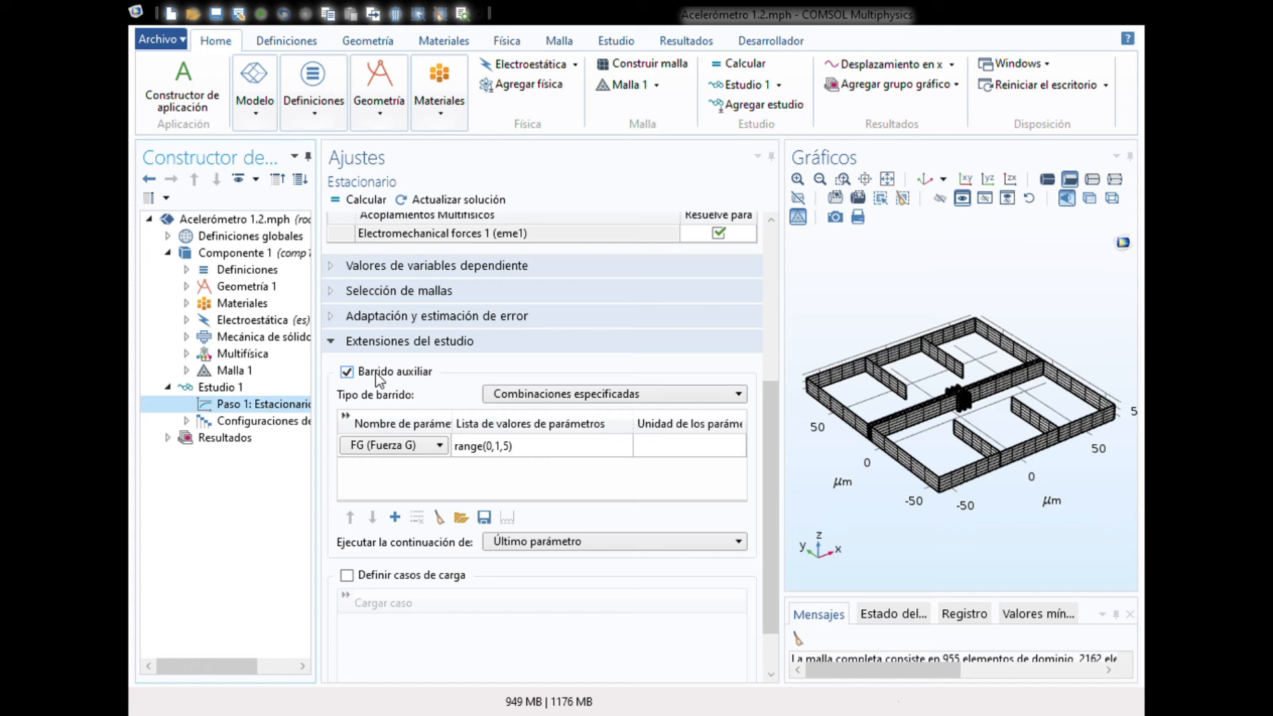
left_click(444, 447)
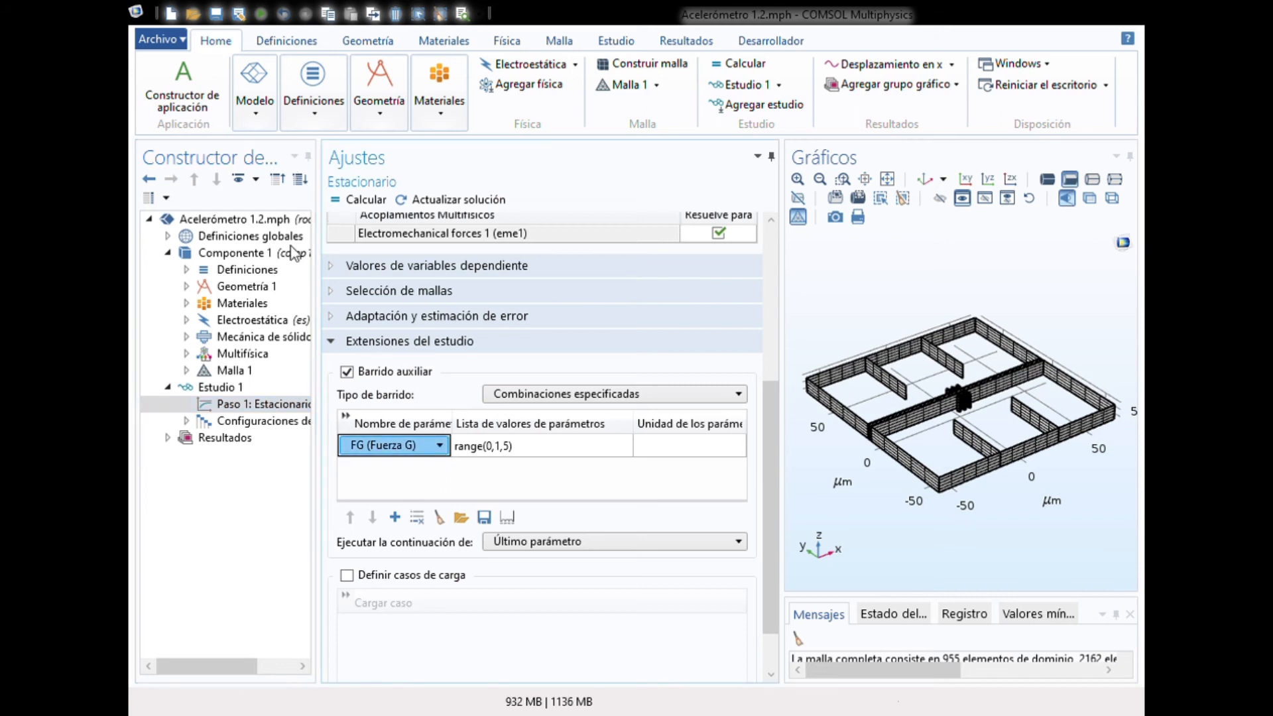
left_click(472, 385)
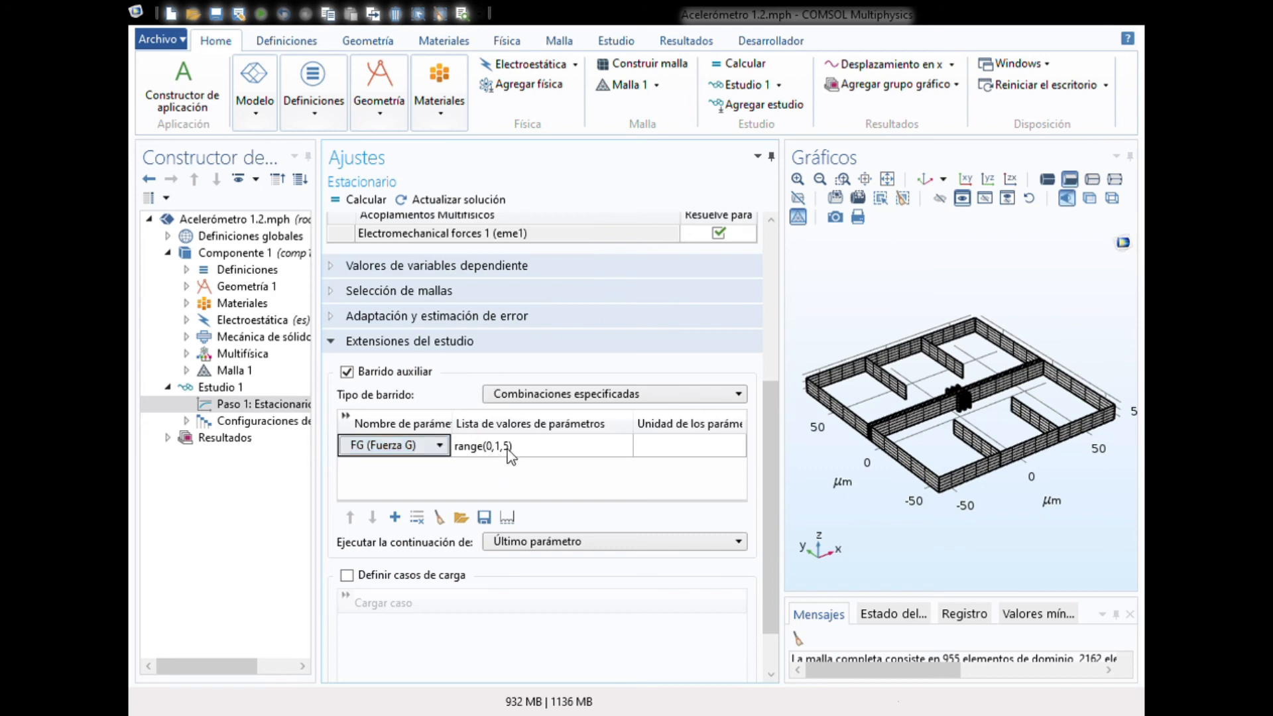
left_click(507, 521)
Check how the FG parameter is used in Gravedad 1 of the solid mechanics physics.
left_click(186, 336)
left_click(263, 422)
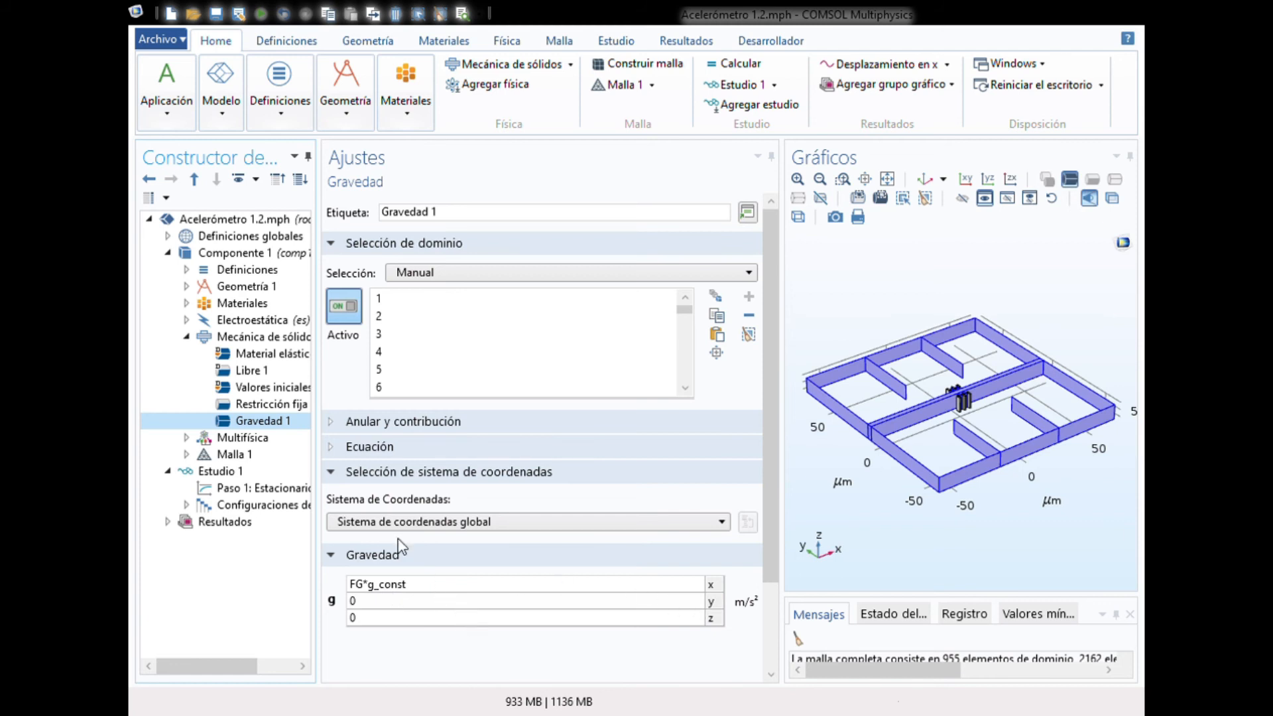
left_click(206, 337)
left_click(187, 336)
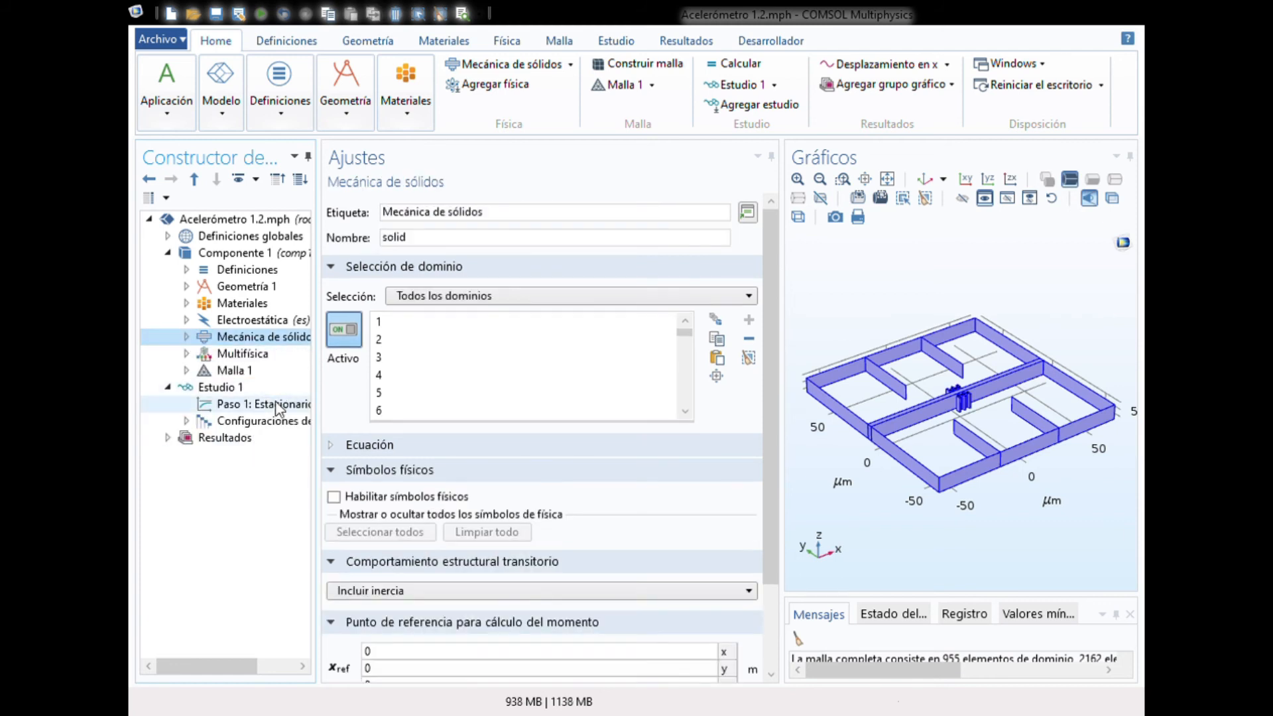
Return to the stationary study step and try g as the unit of the FG sweep parameter.
left_click(278, 406)
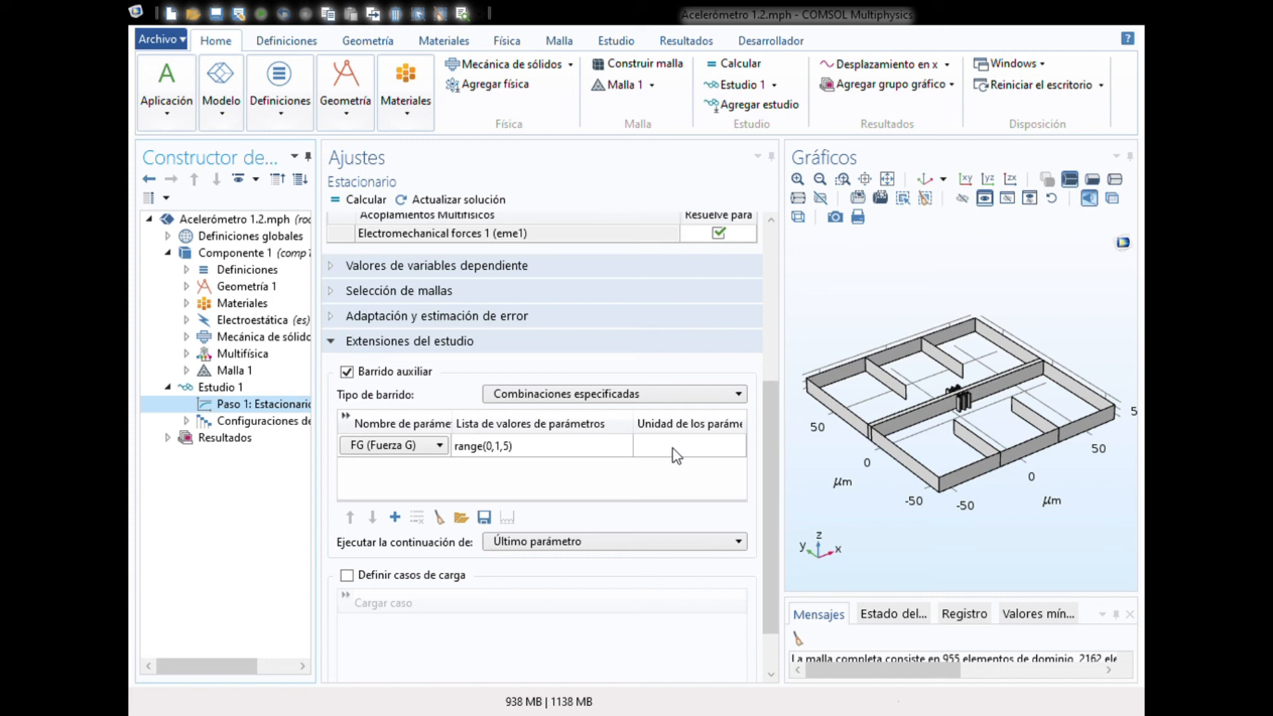
left_click(675, 455)
type("g")
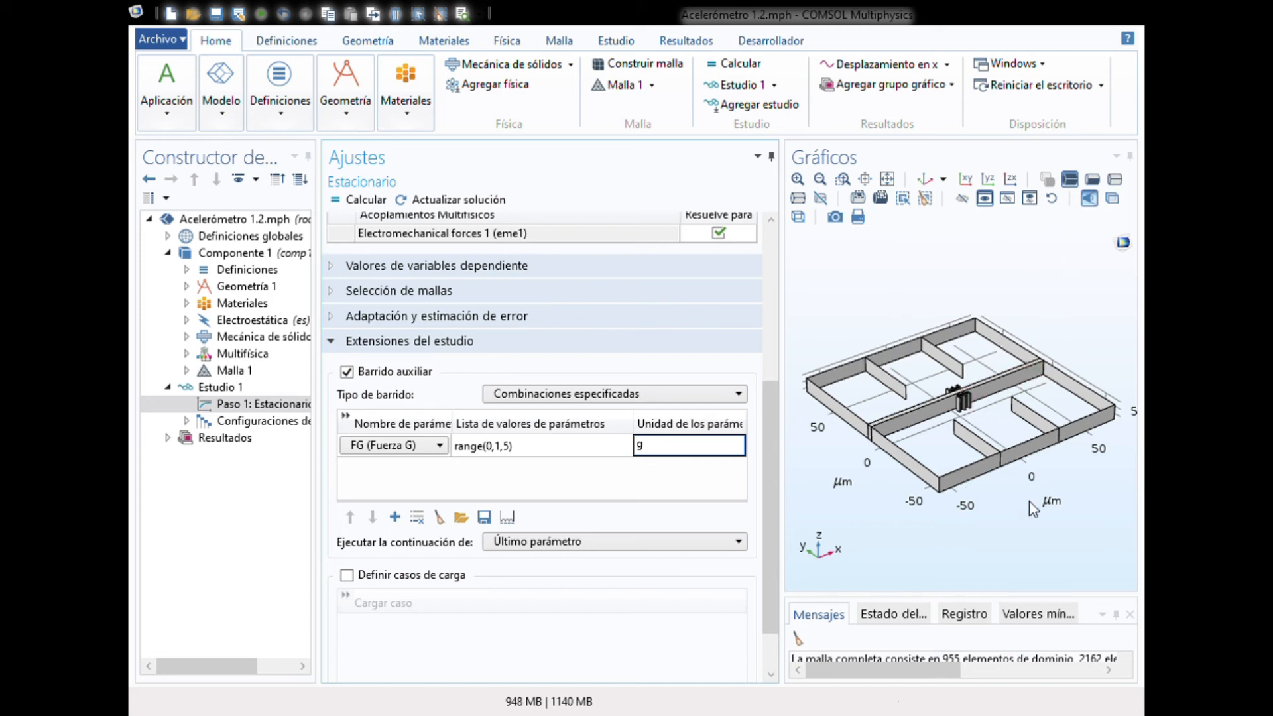
key("BackSpace")
left_click(696, 494)
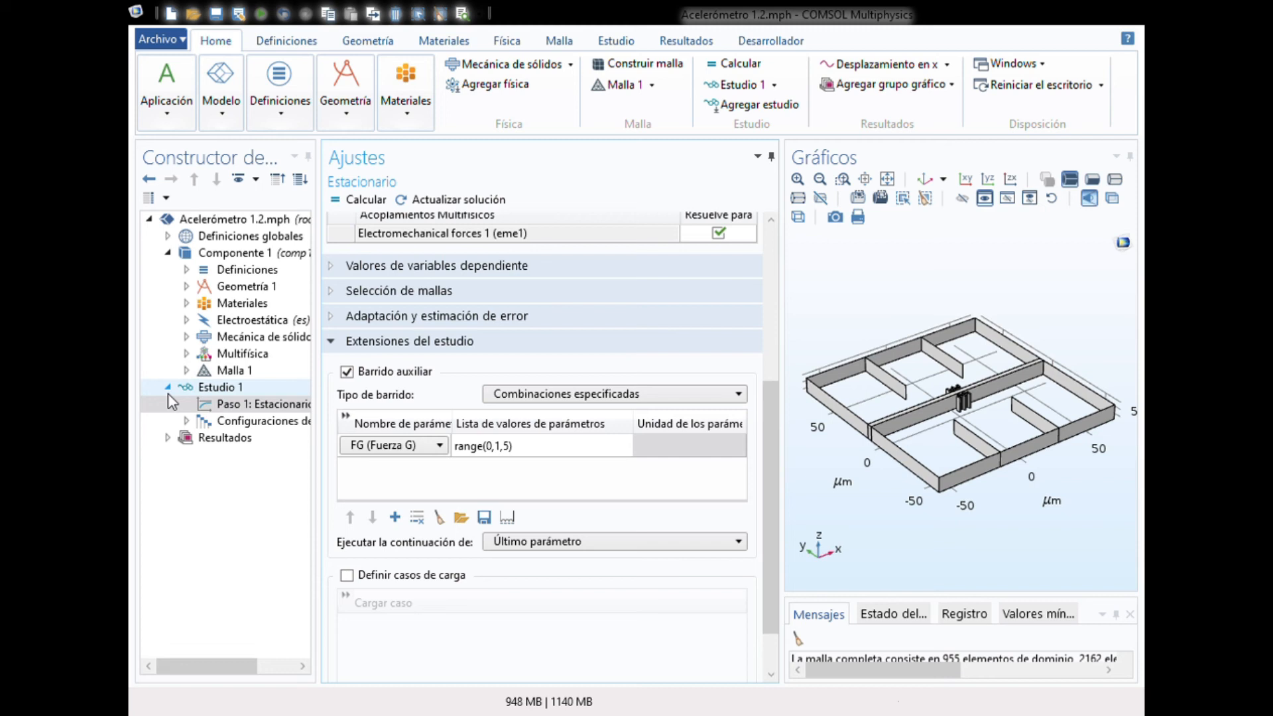
Expand the solver configuration down to Resolvedor estacionario 1 and review the settings of Completamente acoplado 1 and Solución 1.
left_click(186, 421)
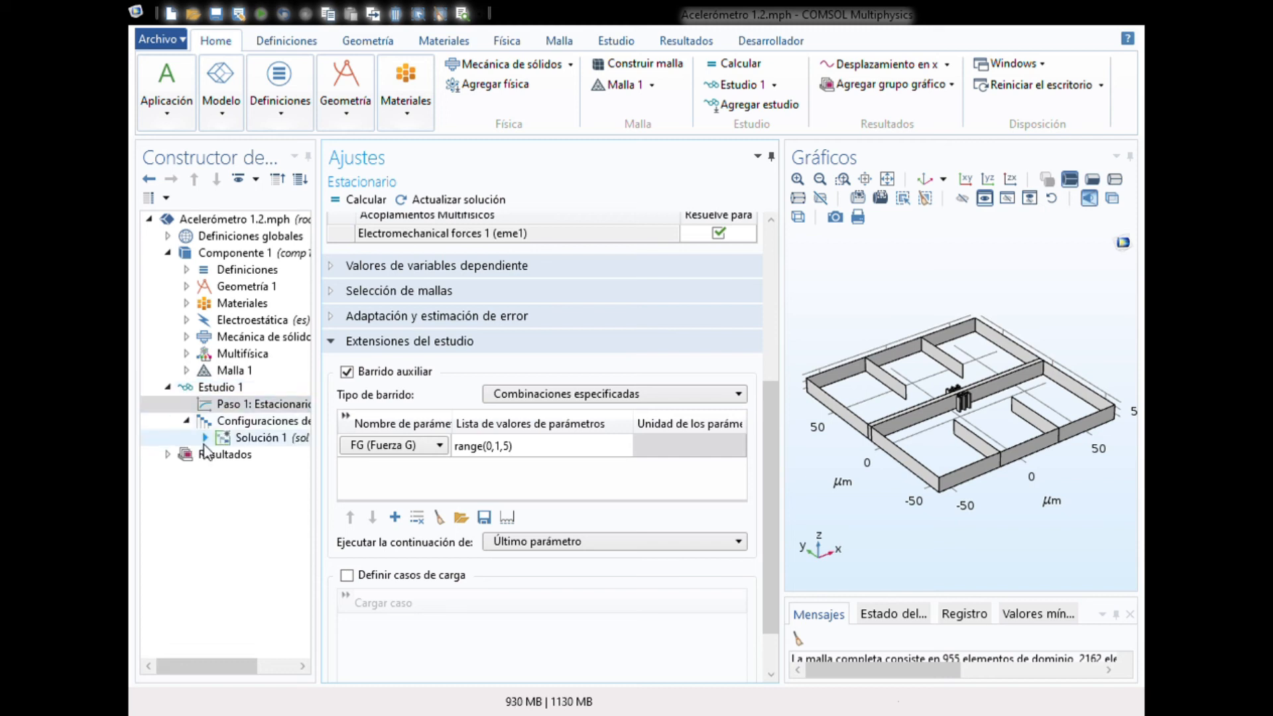
left_click(206, 438)
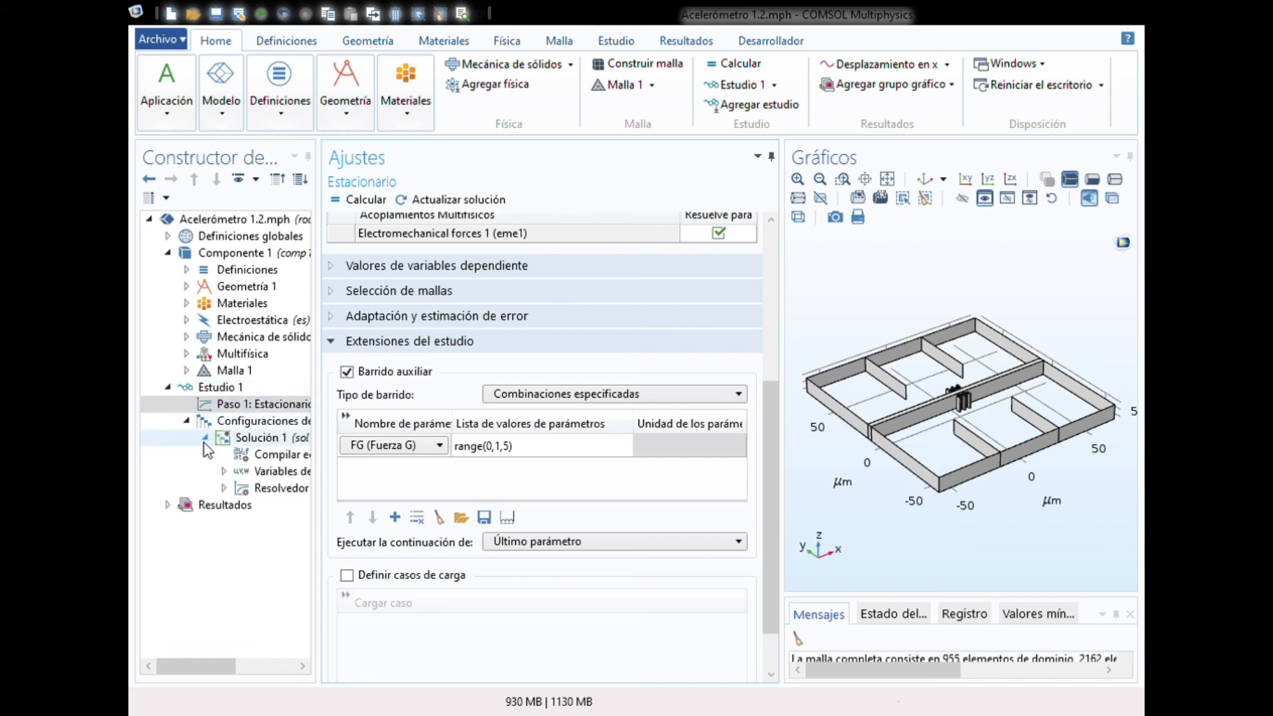
left_click(224, 488)
left_click_drag(329, 480, 597, 464)
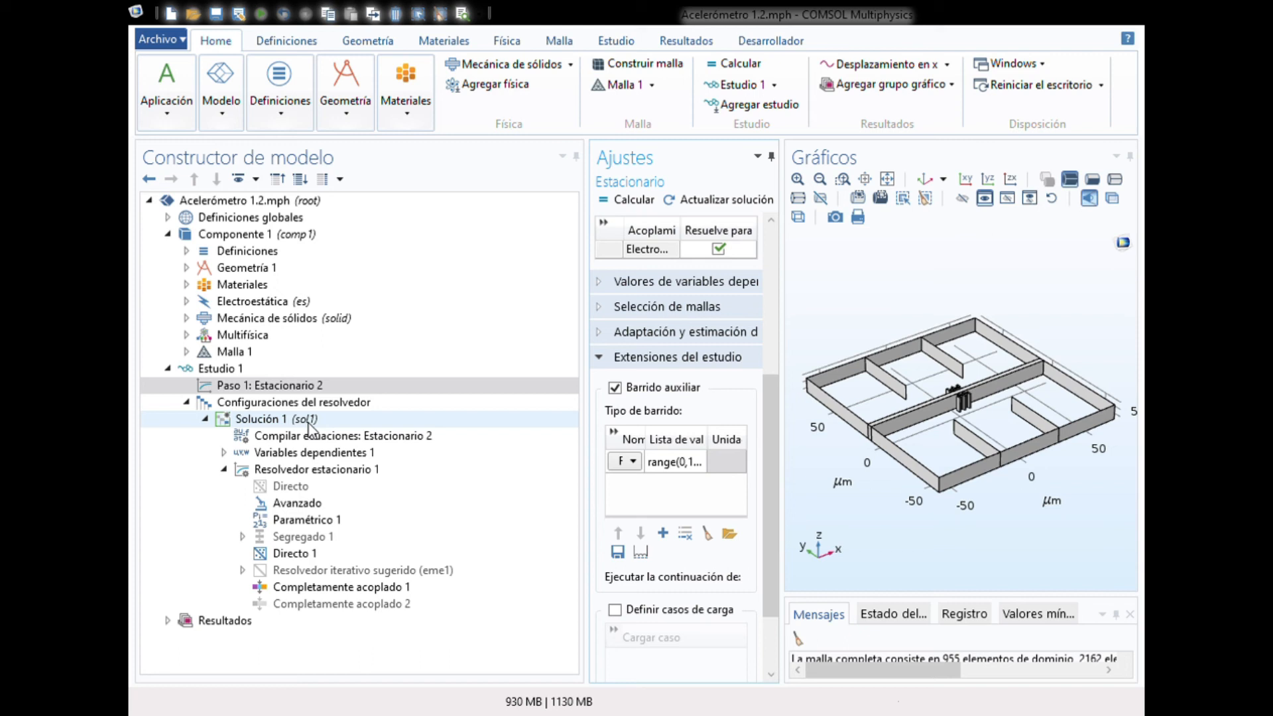
left_click(333, 589)
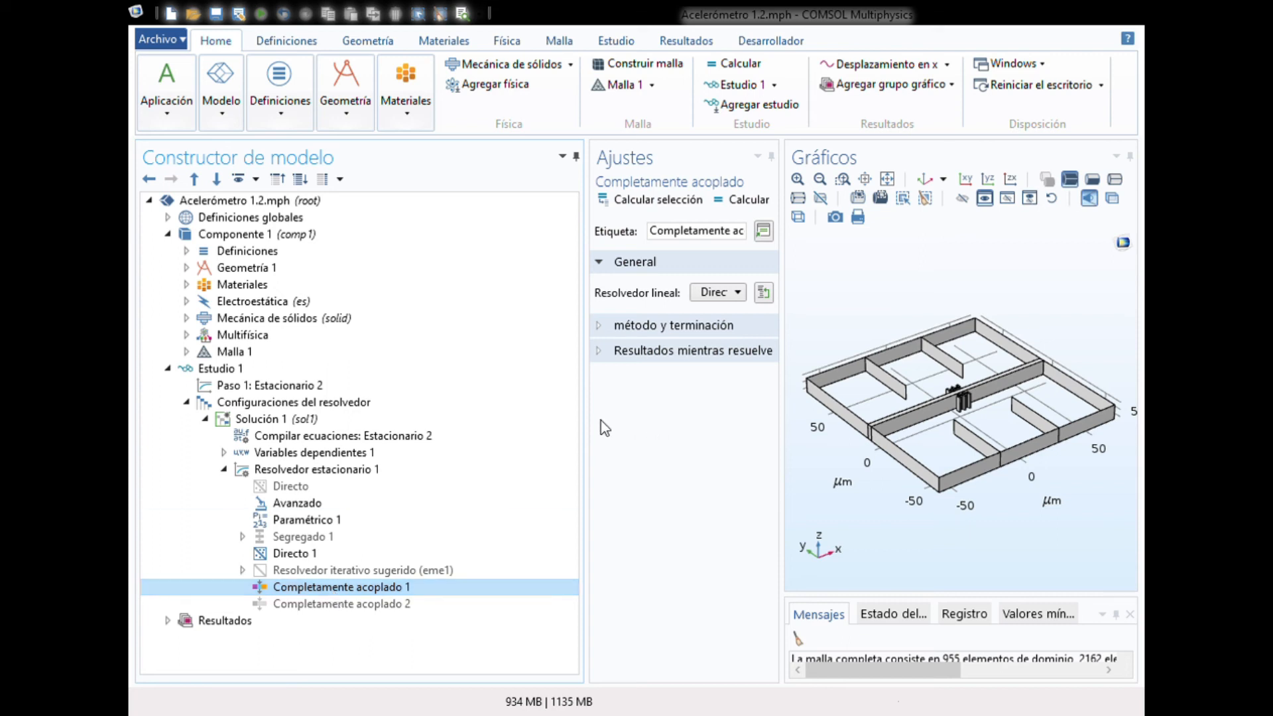
left_click_drag(595, 424, 522, 425)
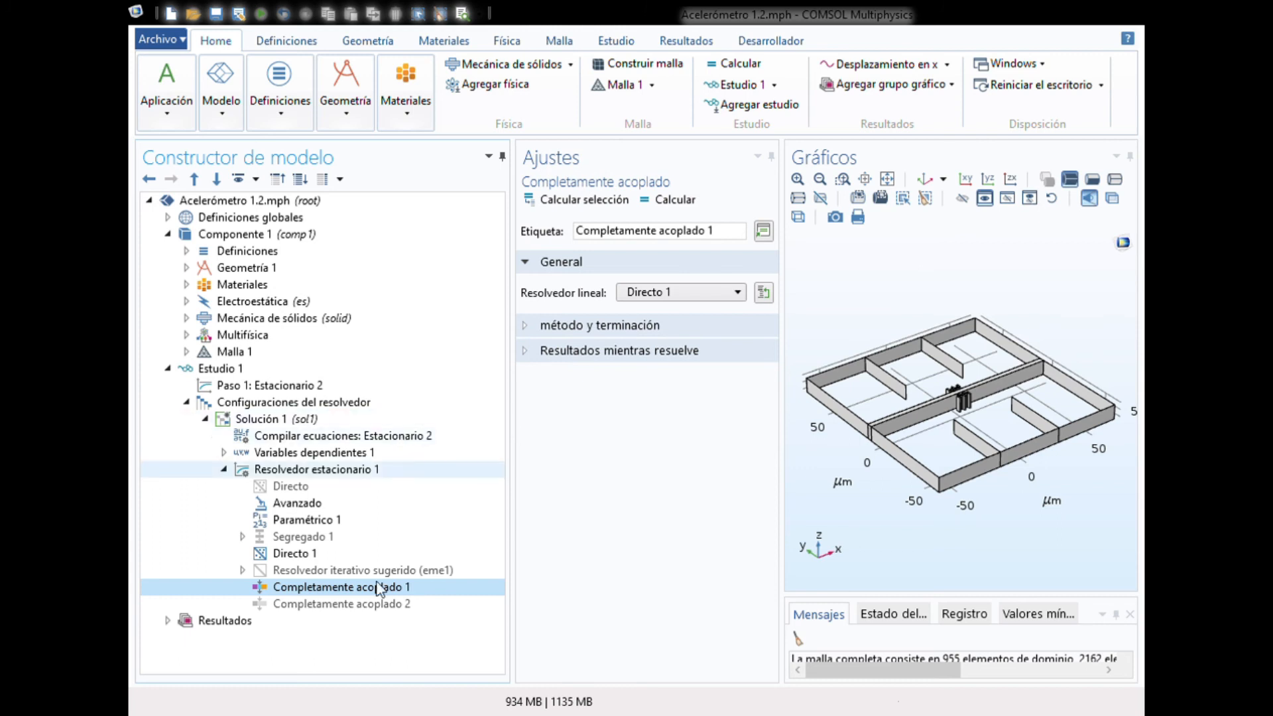
left_click(266, 423)
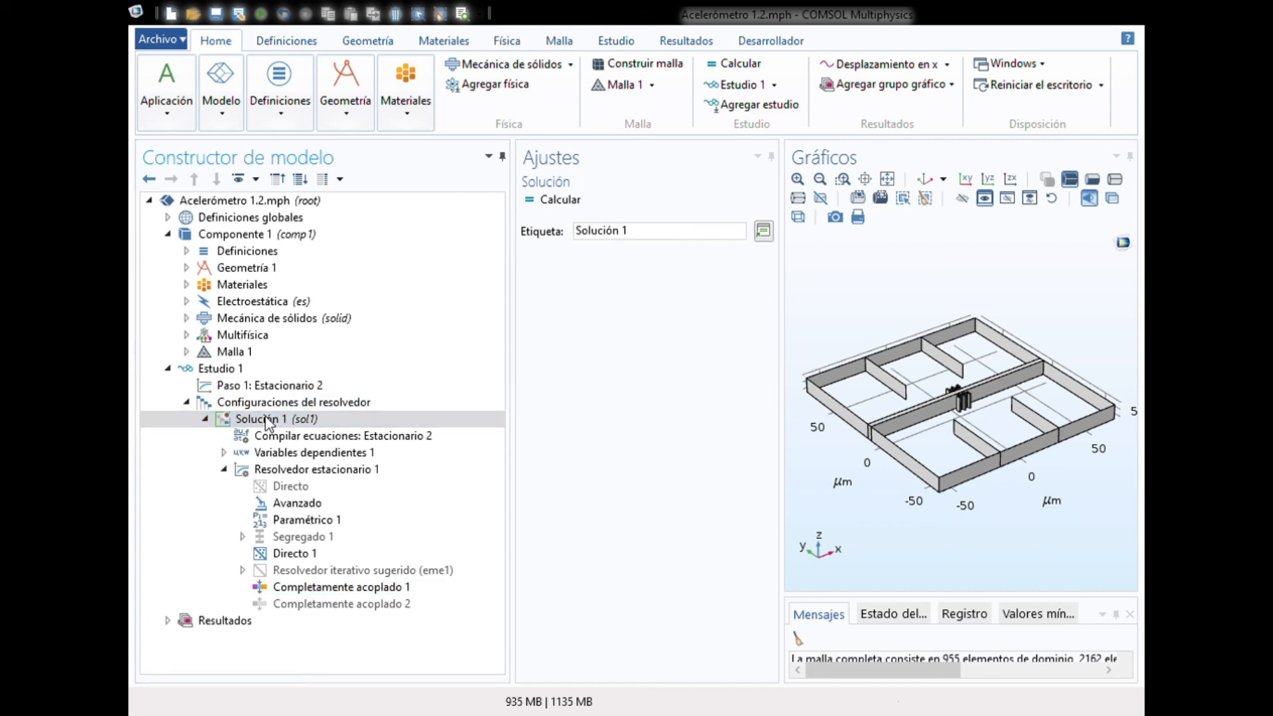
Look through the solver settings of Avanzado, Resolvedor estacionario 1, Completamente acoplado 1 and Solución 1.
left_click(201, 504)
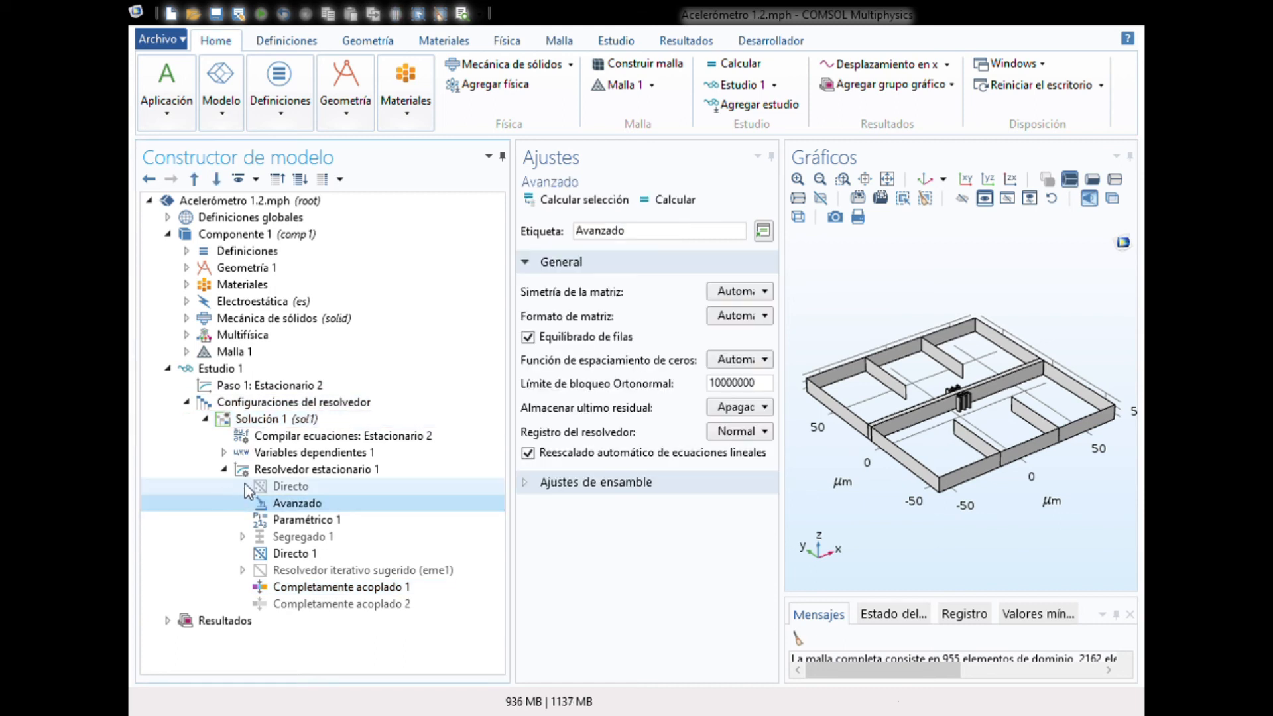
left_click(274, 469)
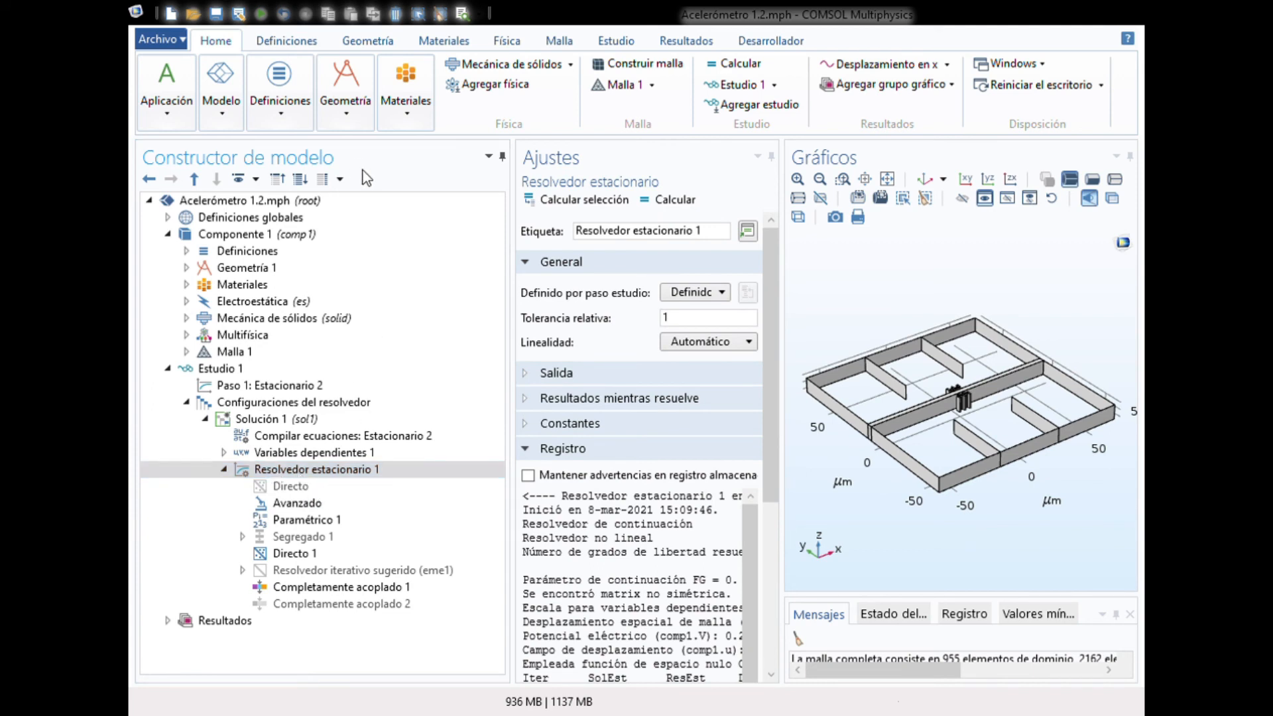
left_click(183, 521)
left_click(288, 589)
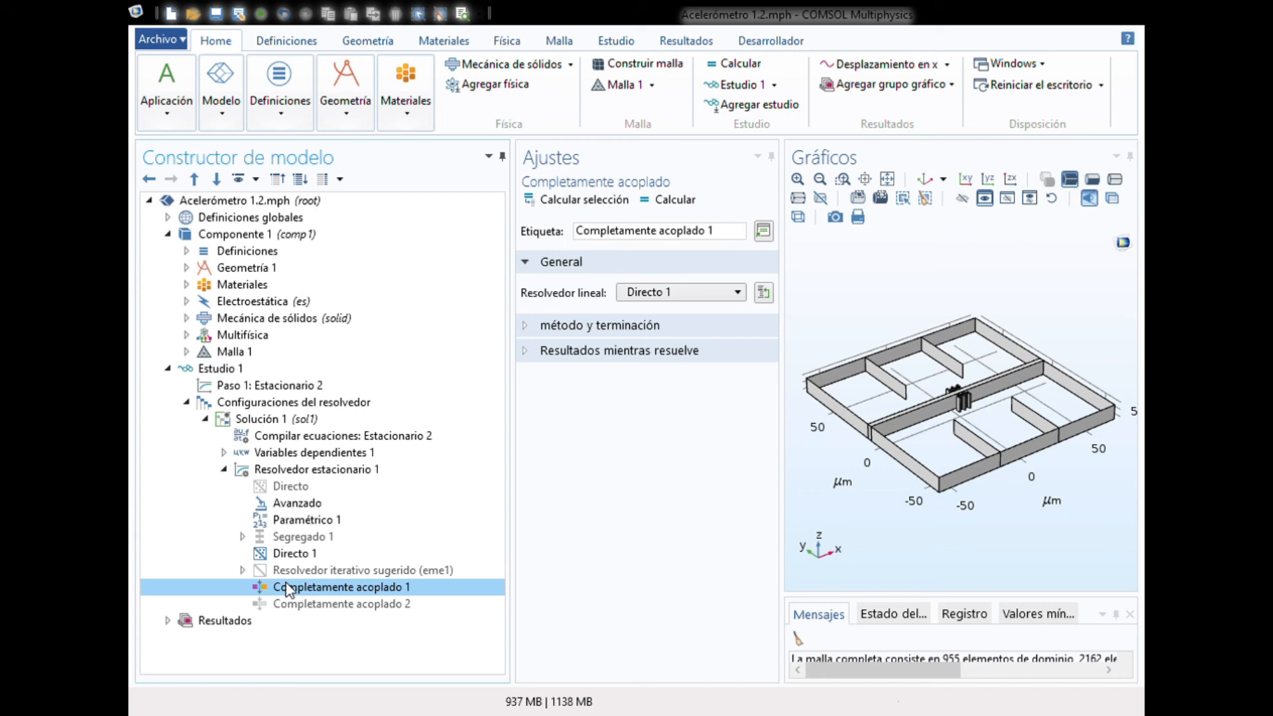
left_click(266, 420)
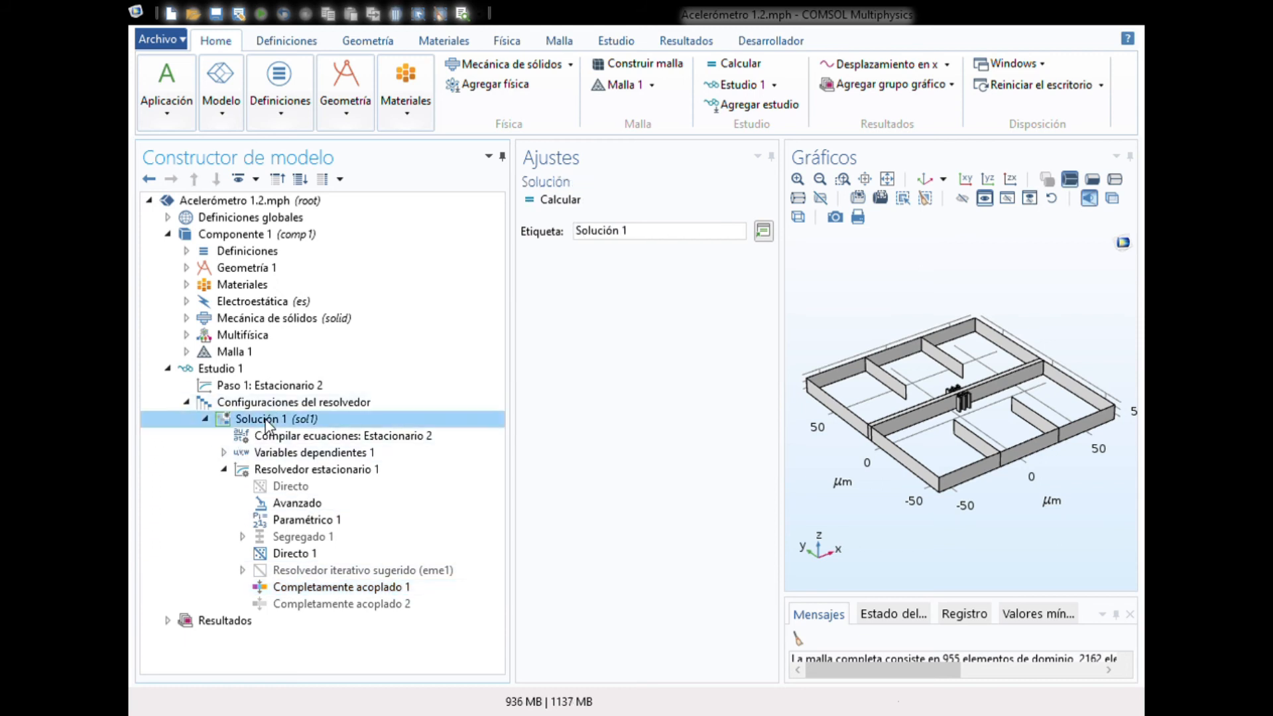
left_click(273, 403)
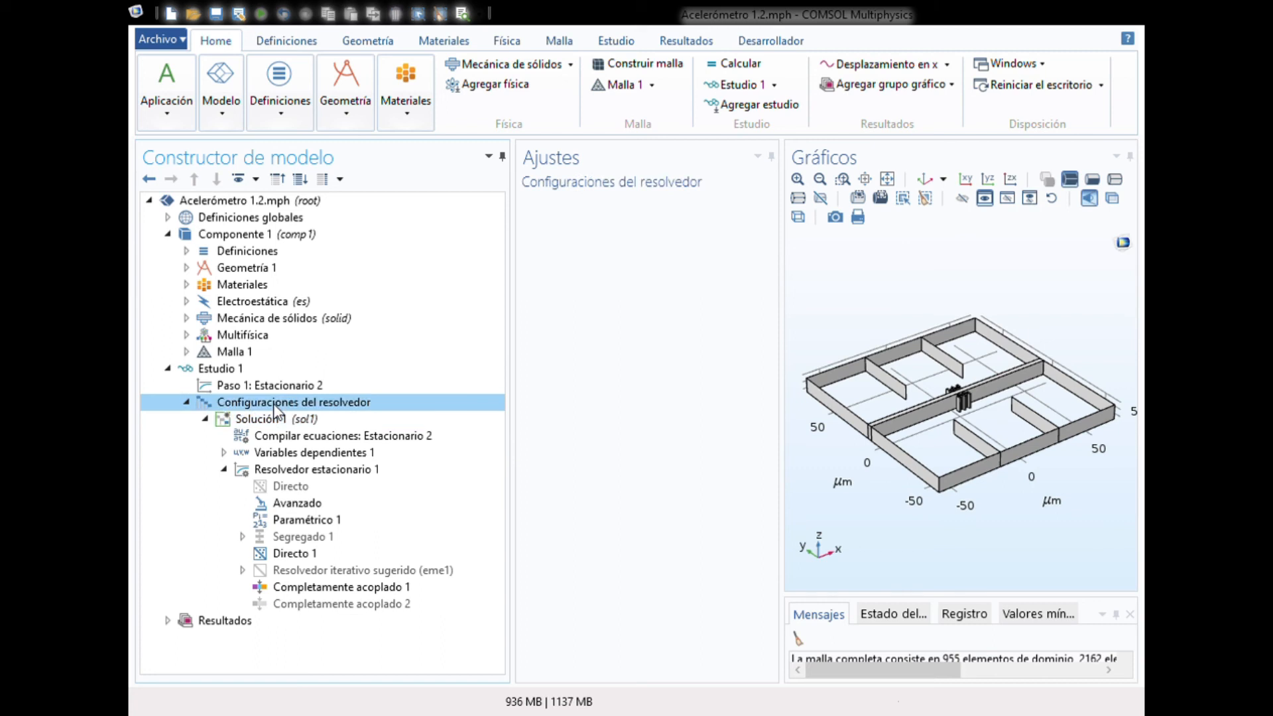
Open the Directo 1 linear solver and widen its settings so that all option values are readable.
left_click(295, 555)
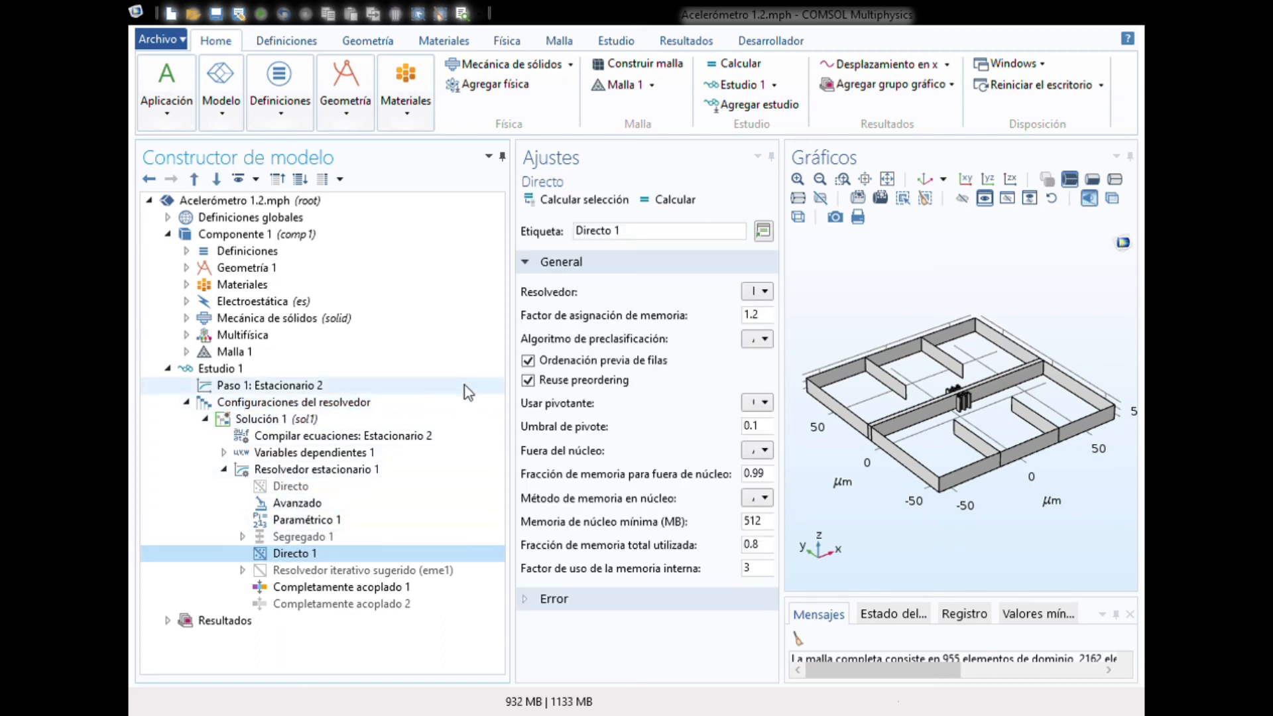
left_click_drag(514, 363, 443, 363)
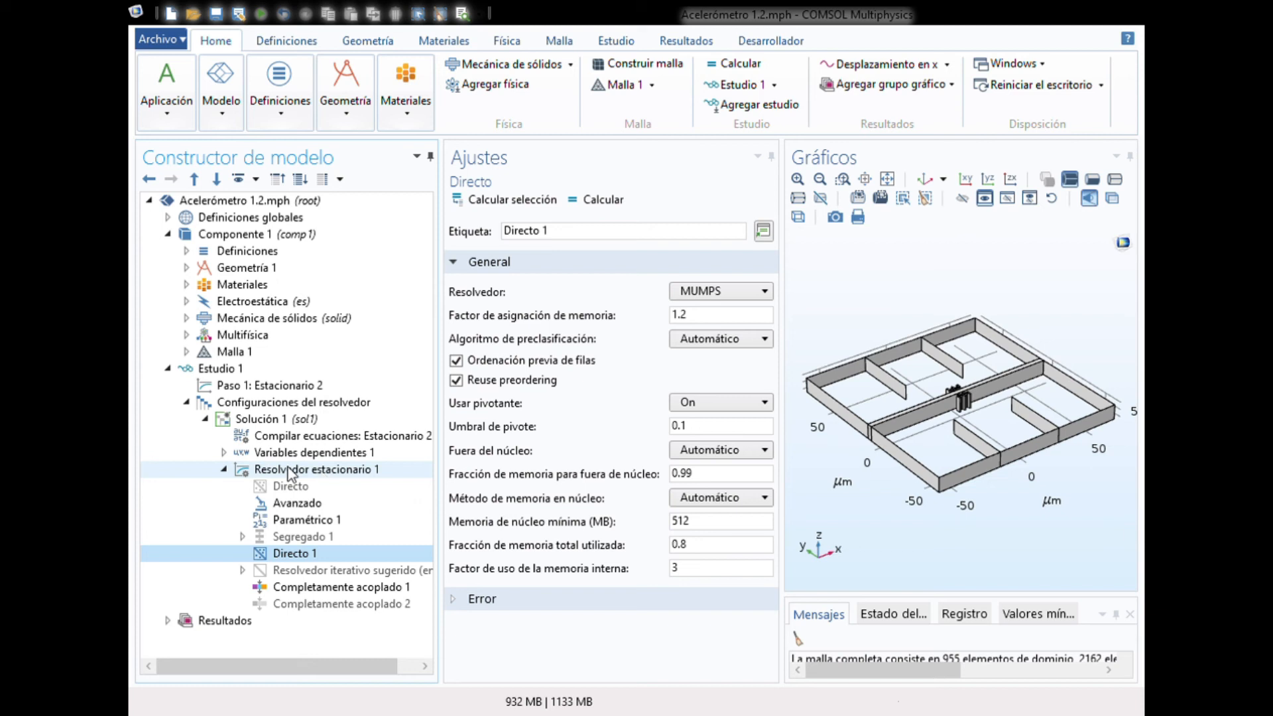
left_click(226, 456)
left_click(225, 456)
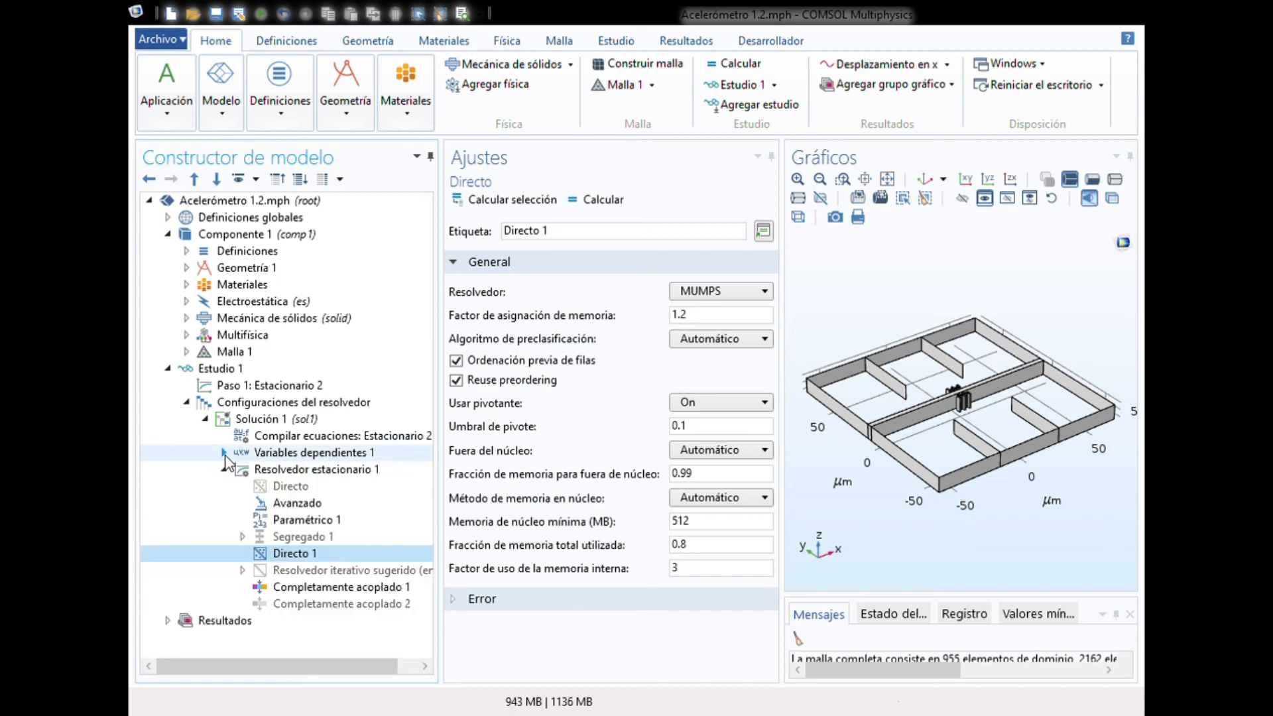
Review the equation compilation of Estacionario 2 and the relative tolerance of Resolvedor estacionario 1.
left_click(275, 437)
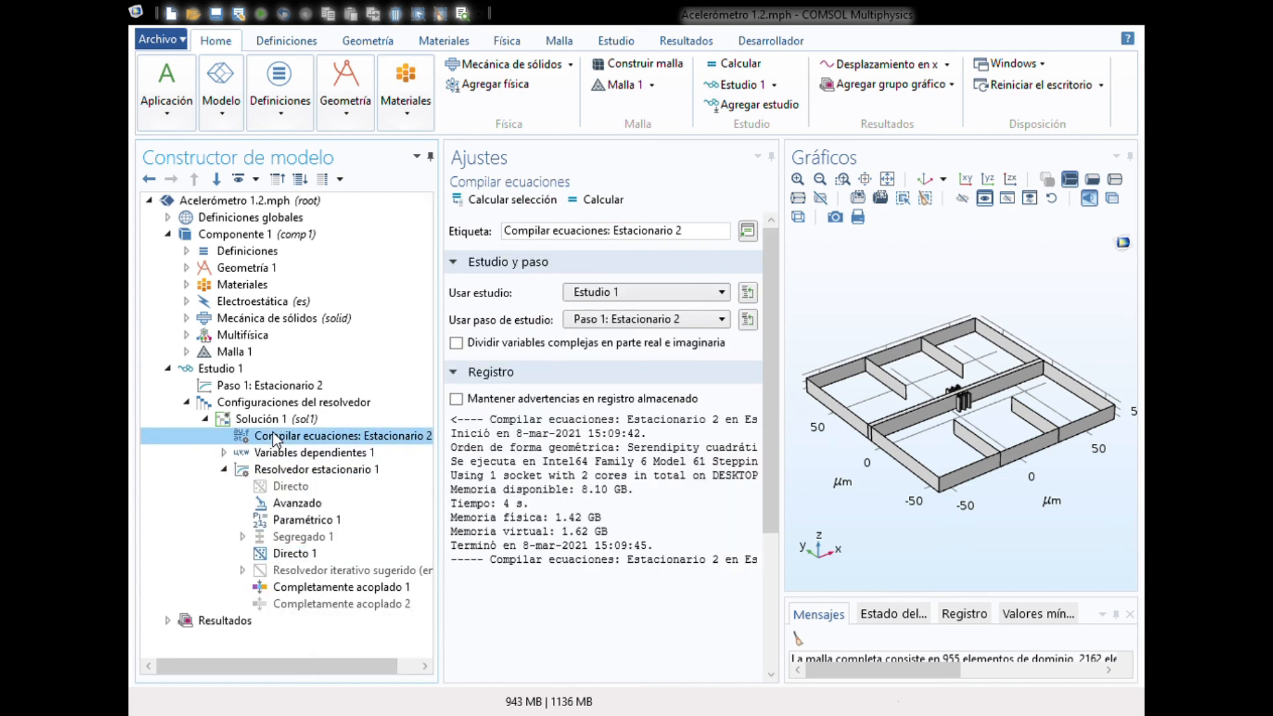
left_click(257, 403)
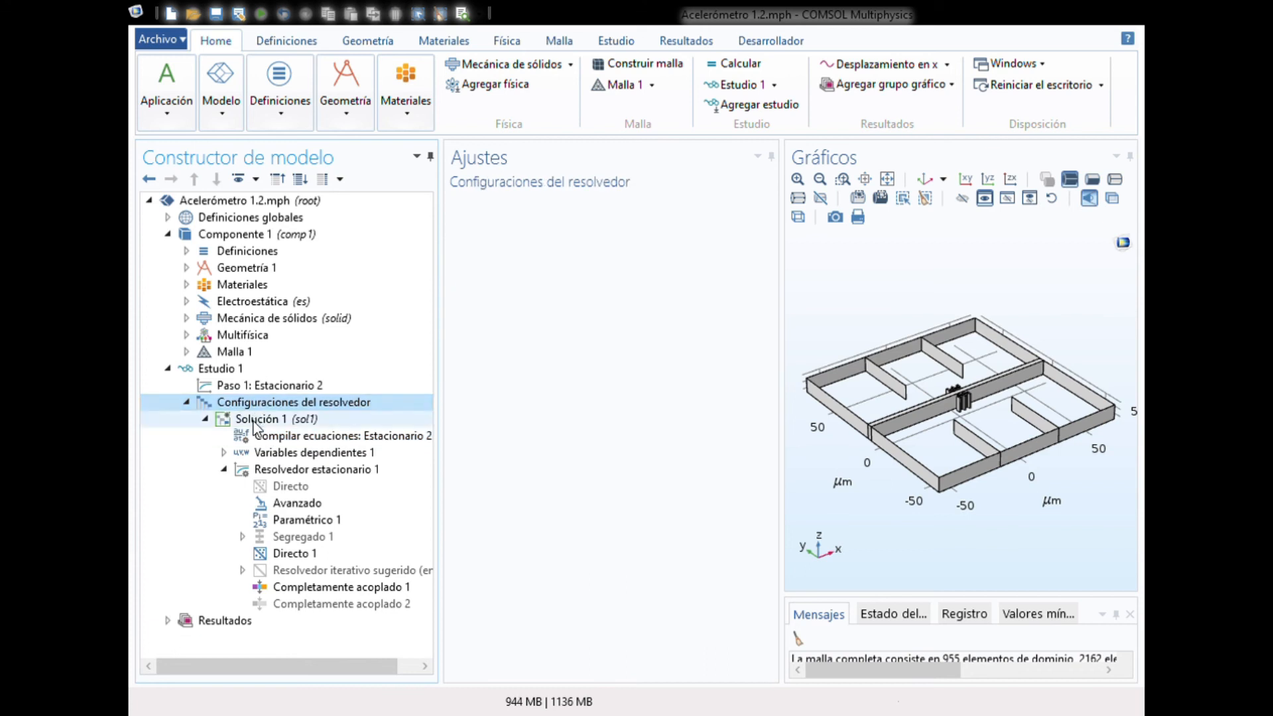
left_click(256, 420)
left_click(286, 471)
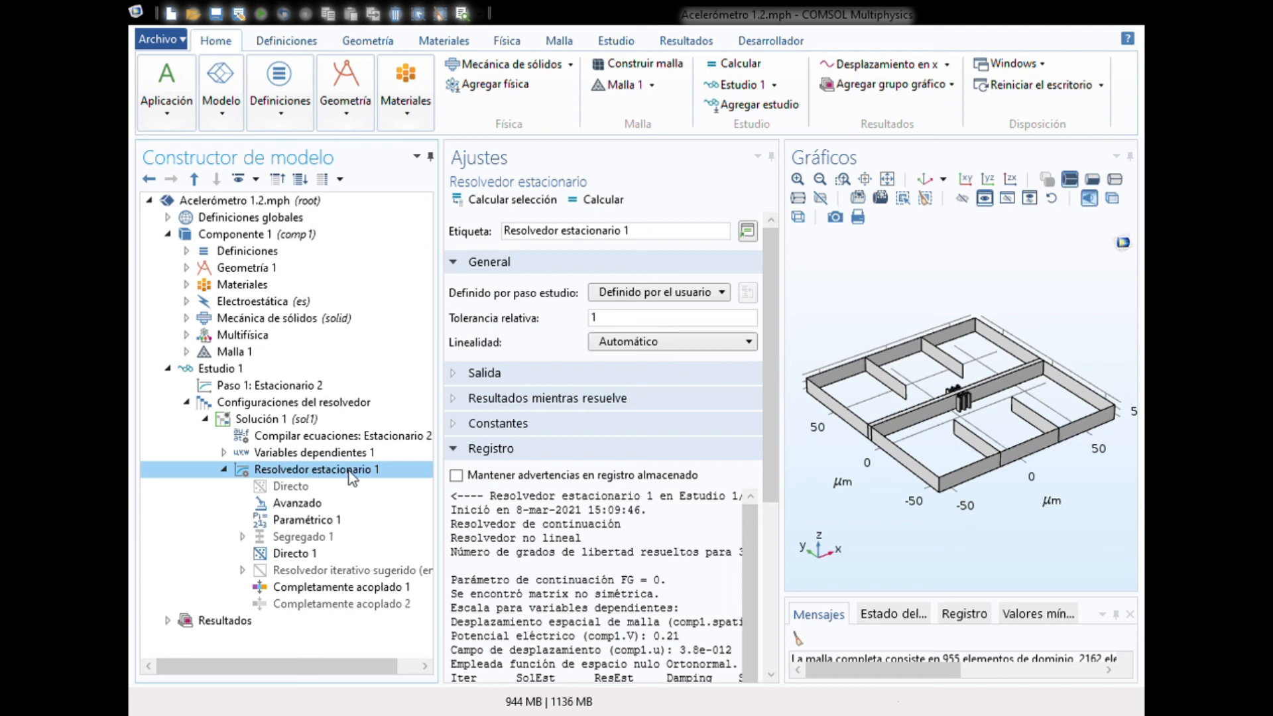
left_click(622, 324)
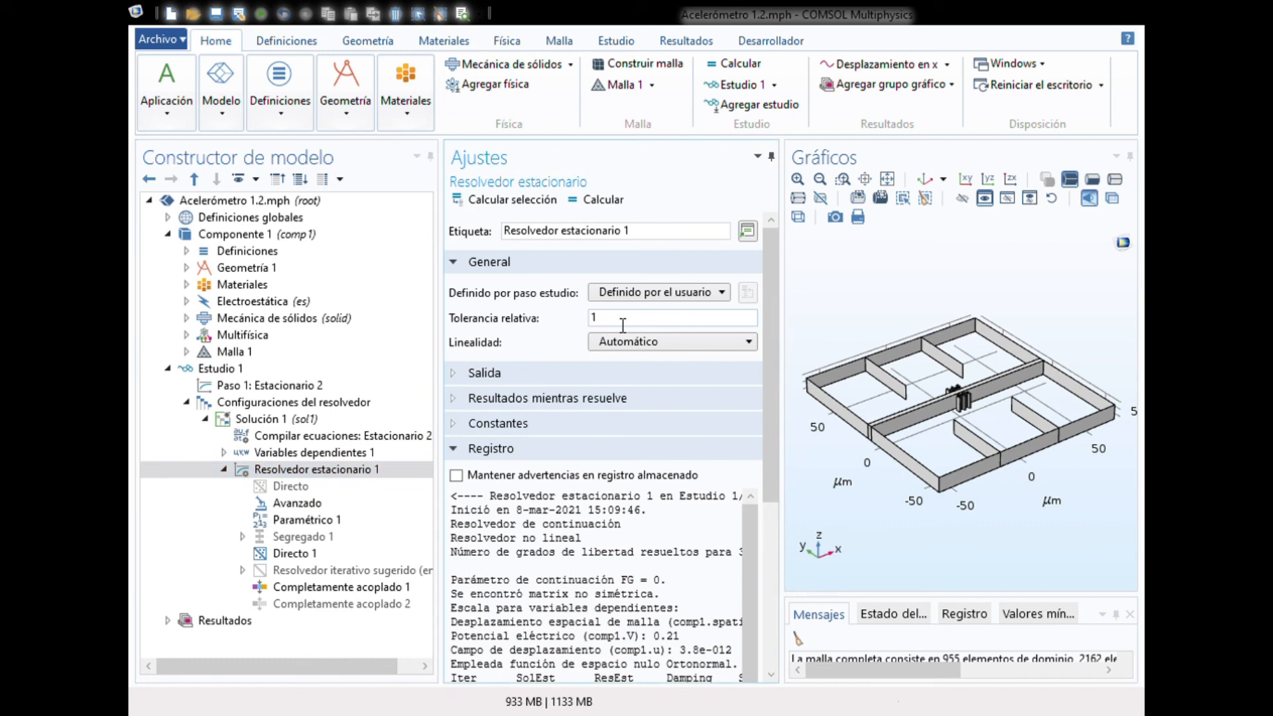
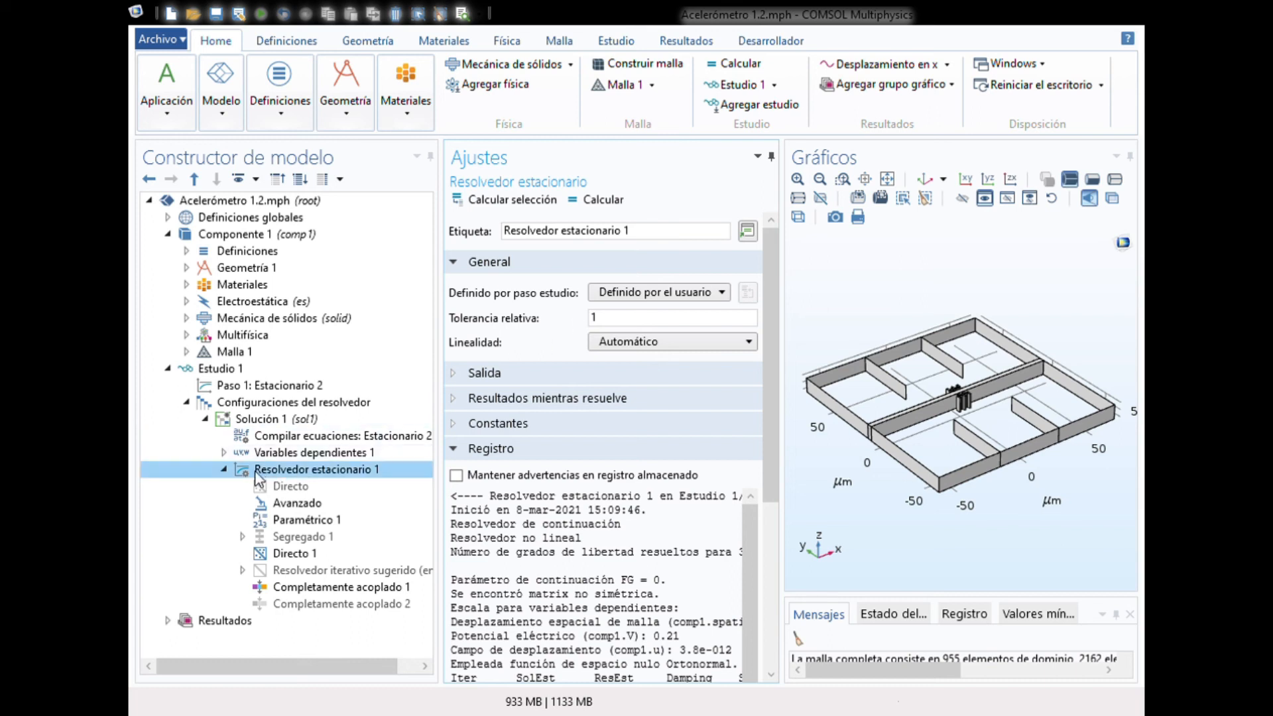
Collapse the whole solver configuration branch and show the general settings of Estudio 1.
left_click(224, 469)
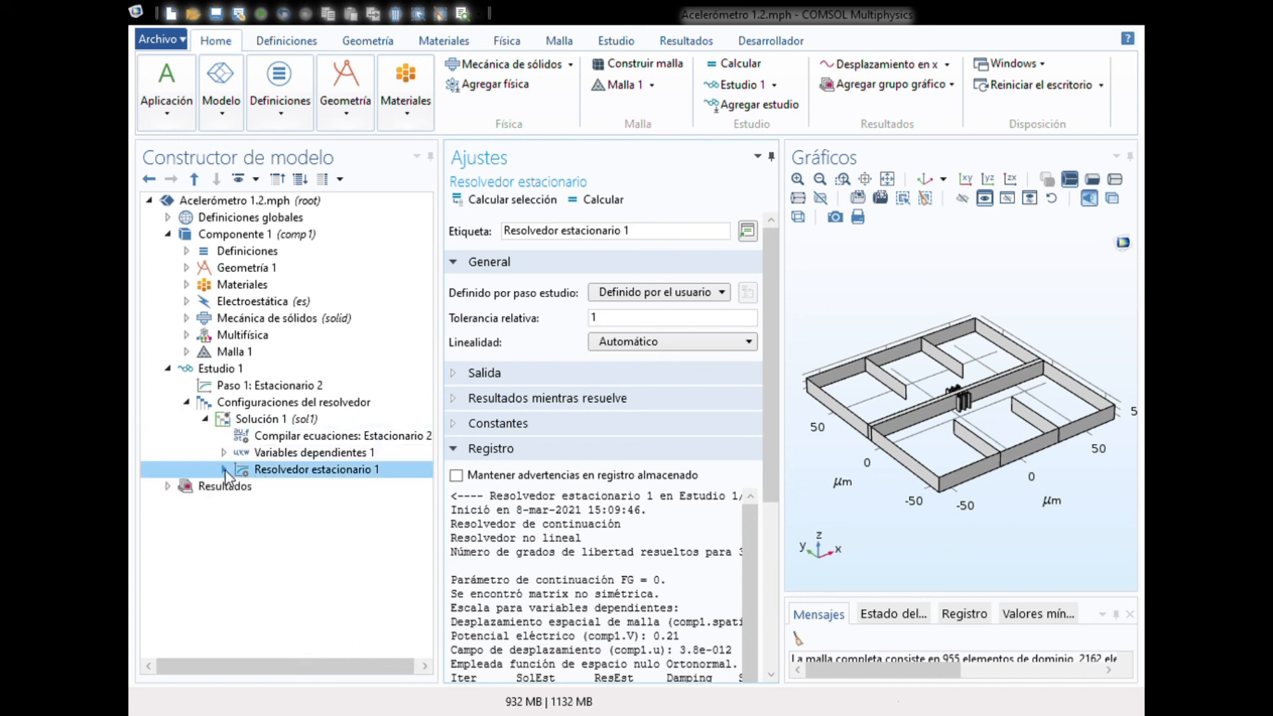
left_click(206, 420)
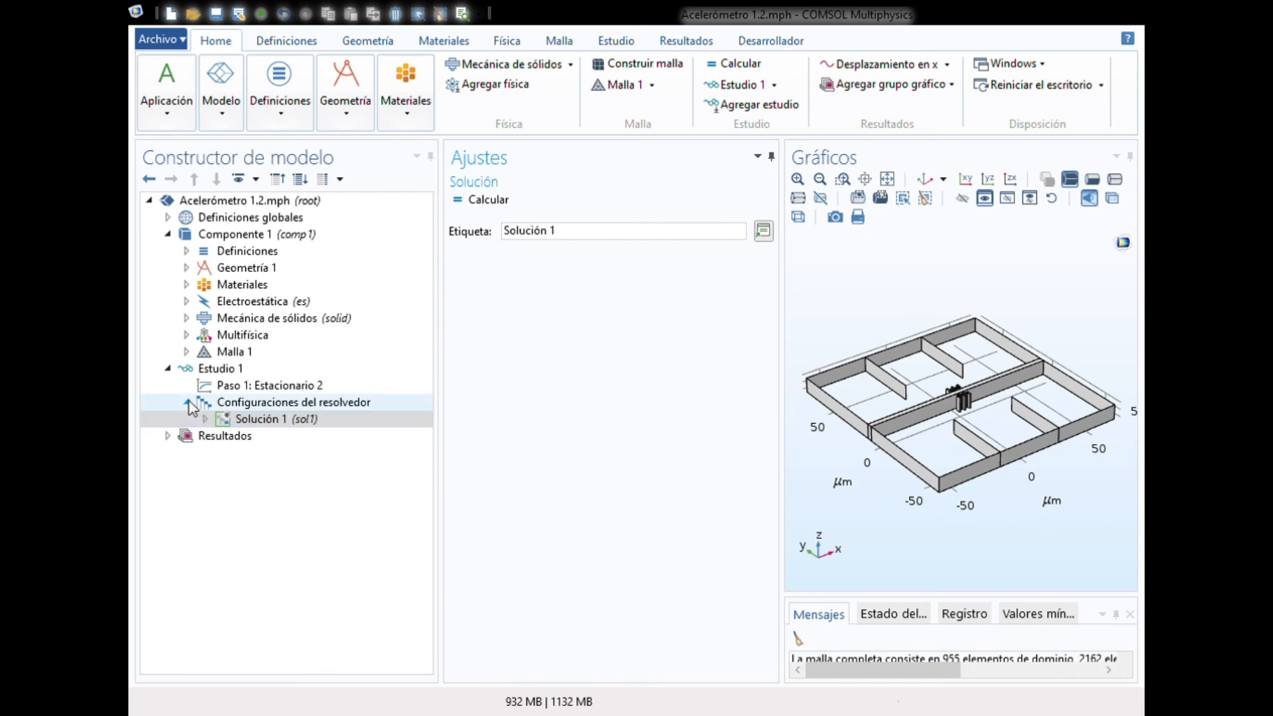
left_click(189, 402)
left_click(219, 372)
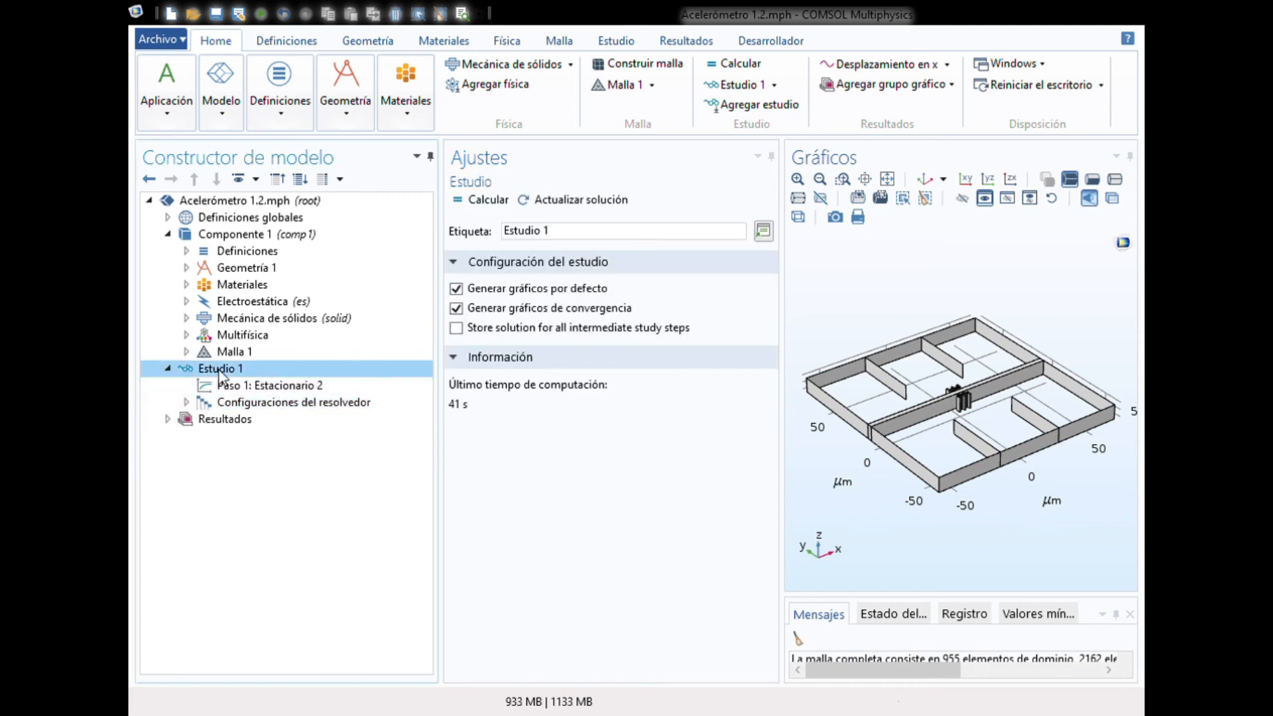
Return to the stationary step's FG auxiliary sweep and enlarge the areas for its settings and the messages.
left_click(241, 387)
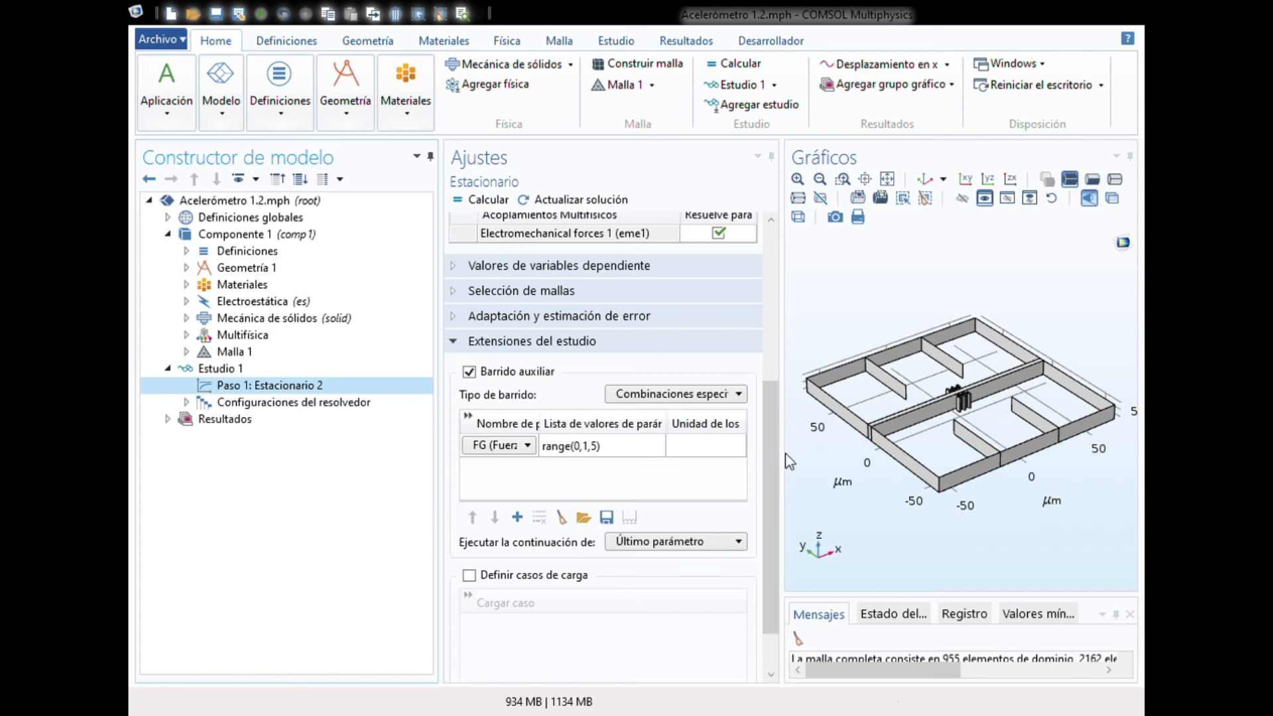
left_click_drag(793, 456, 719, 449)
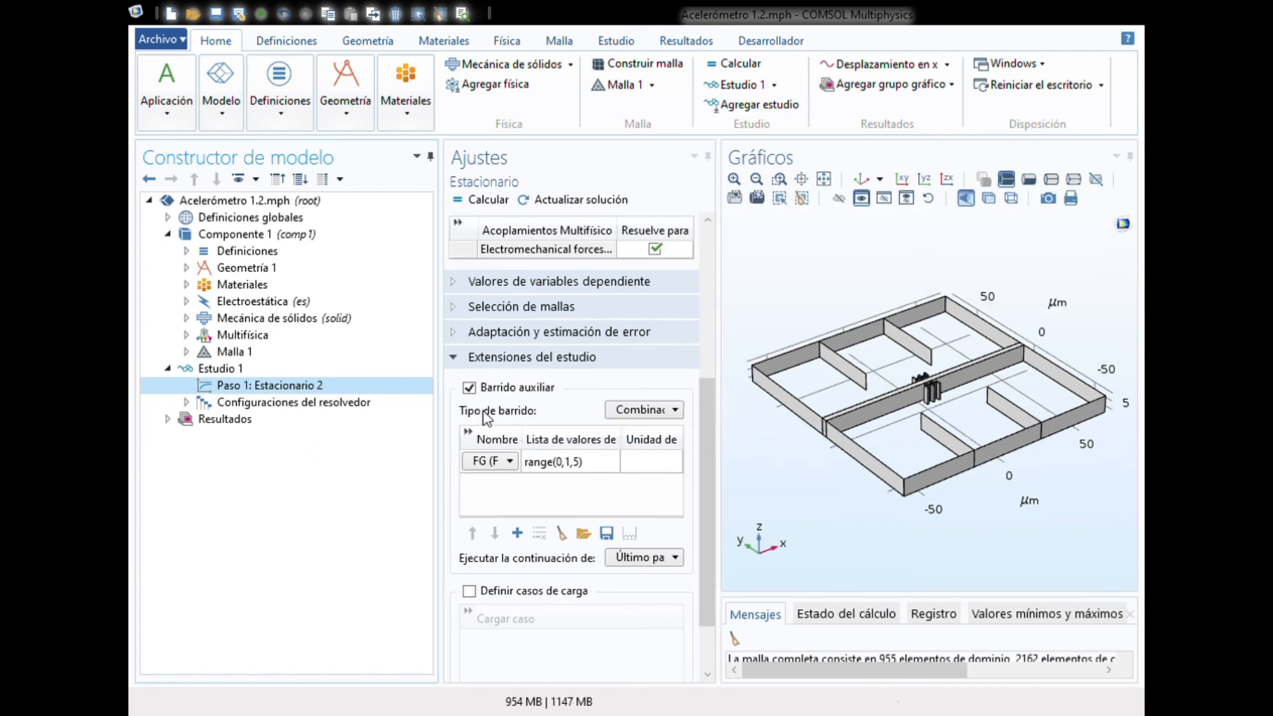
left_click_drag(439, 411, 337, 402)
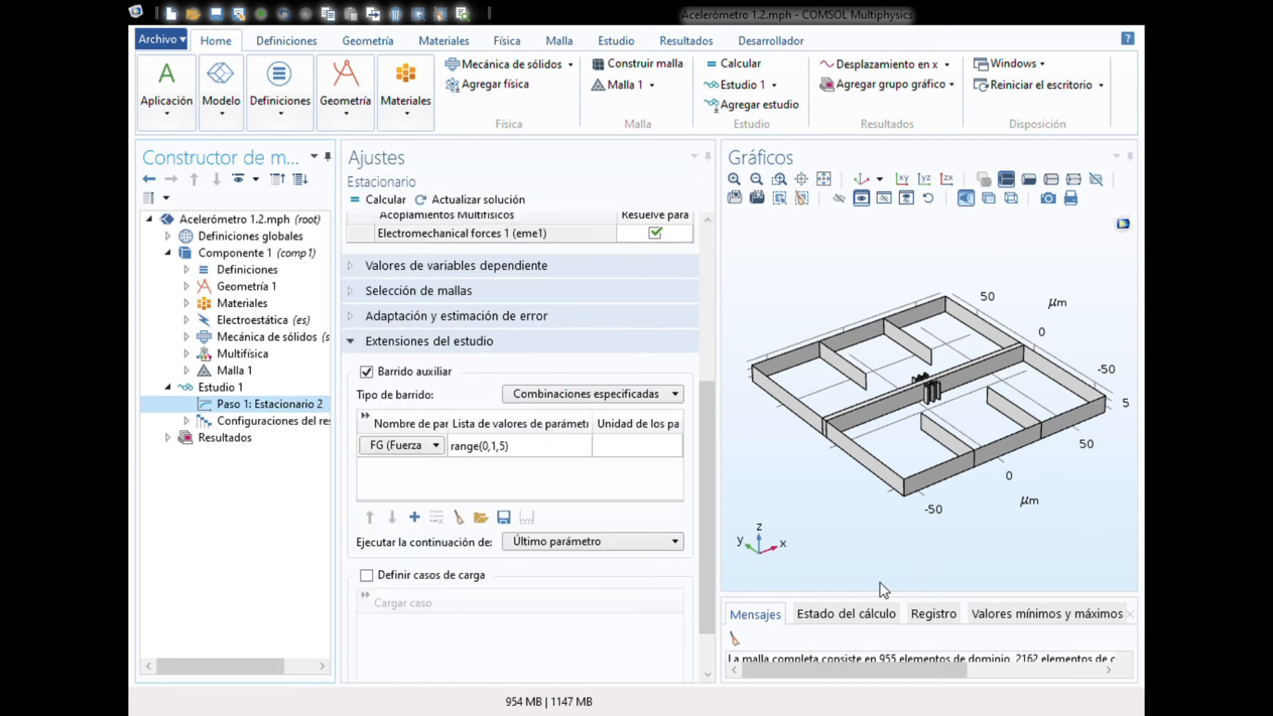
left_click_drag(1009, 596, 1006, 475)
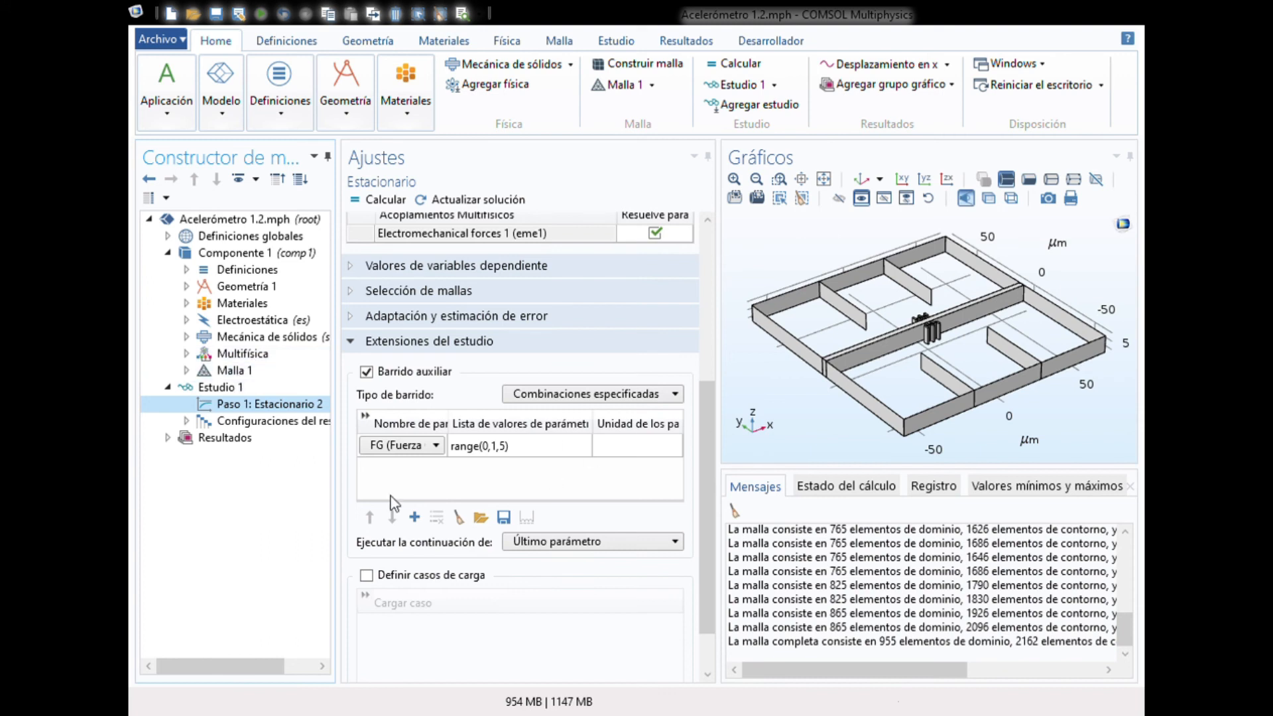
Show the complete Malla 1 mesh and collapse the Estudio 1 and Componente 1 branches of the model.
left_click(224, 372)
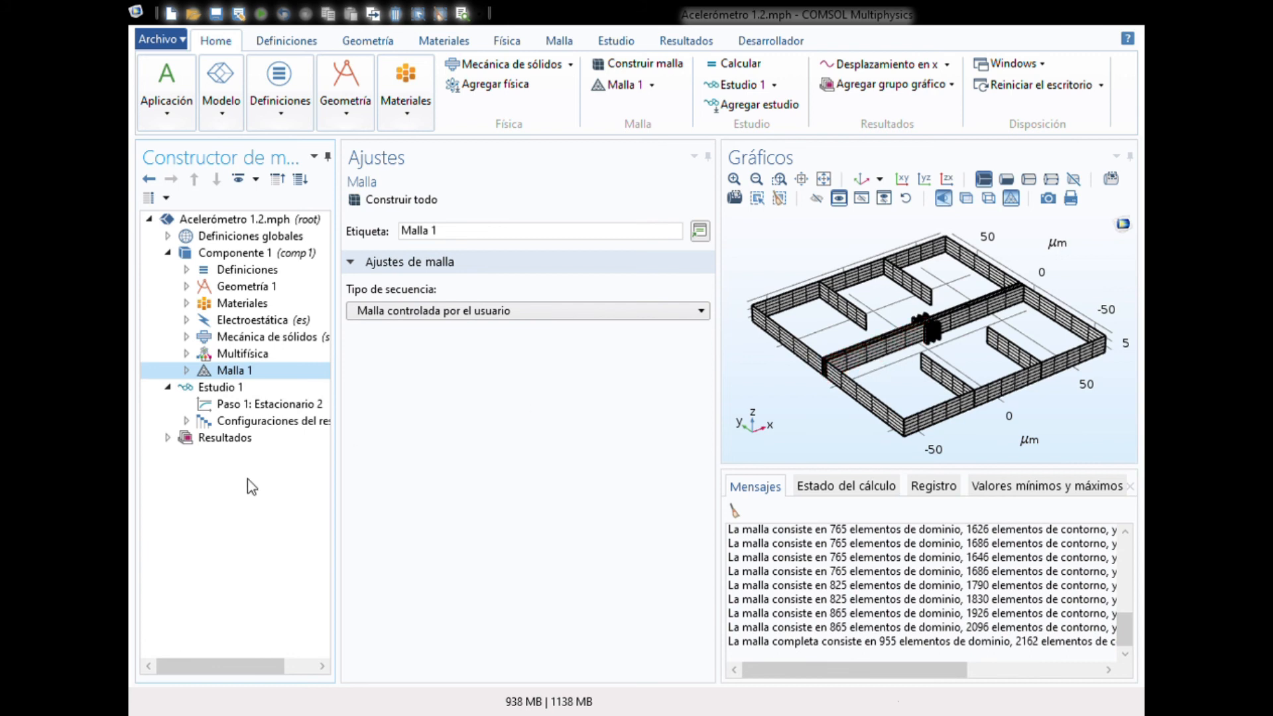
left_click(168, 387)
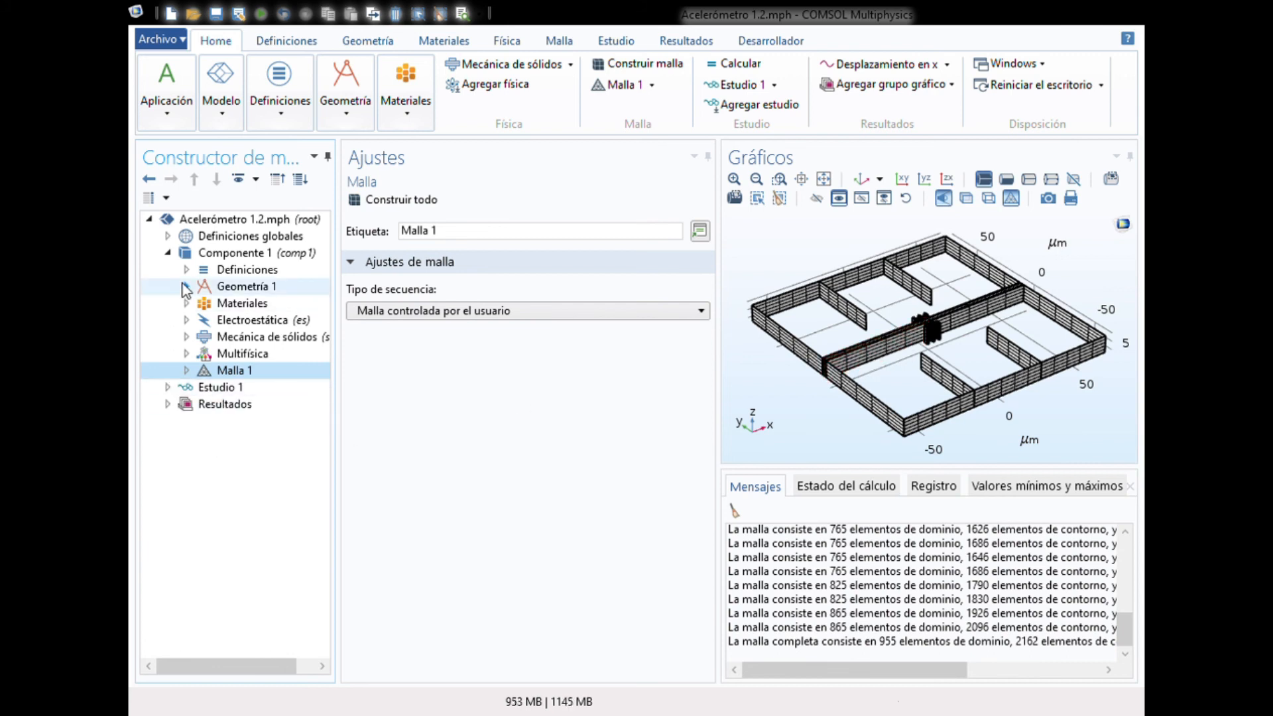
left_click(168, 254)
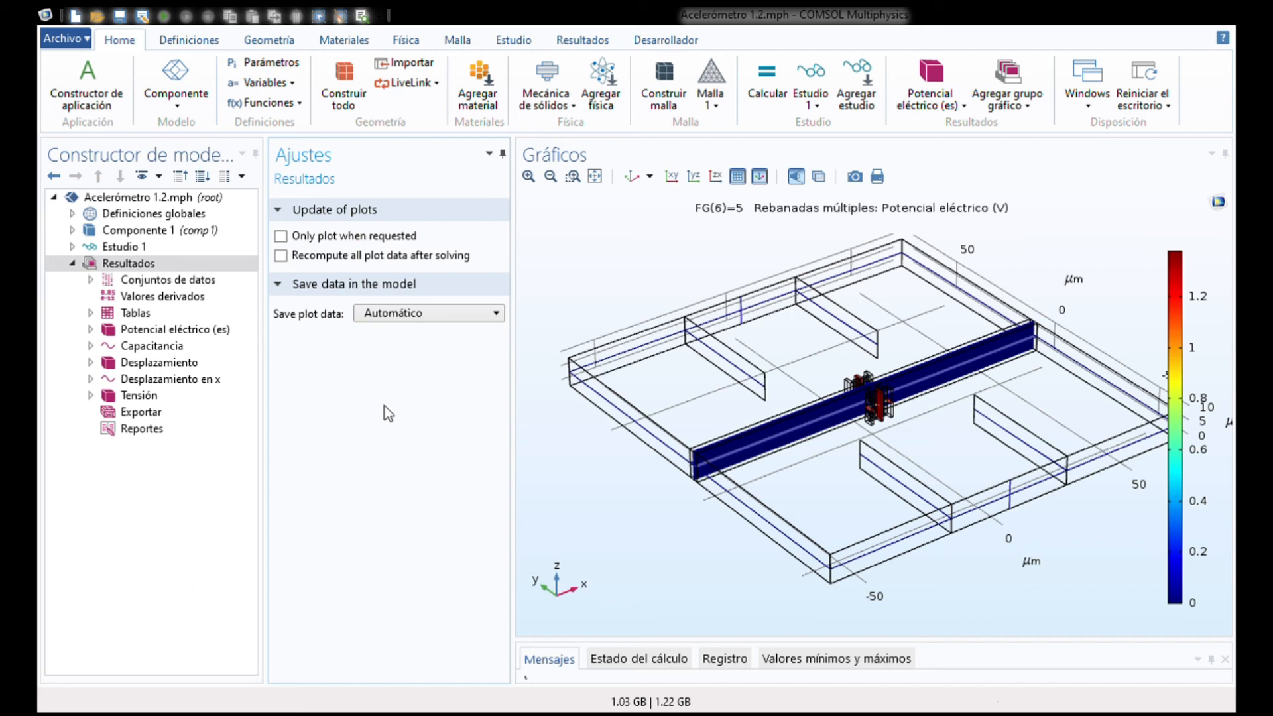
Display the Potencial eléctrico (es) plot in the XY view and examine the potential between the comb fingers up close.
left_click(196, 330)
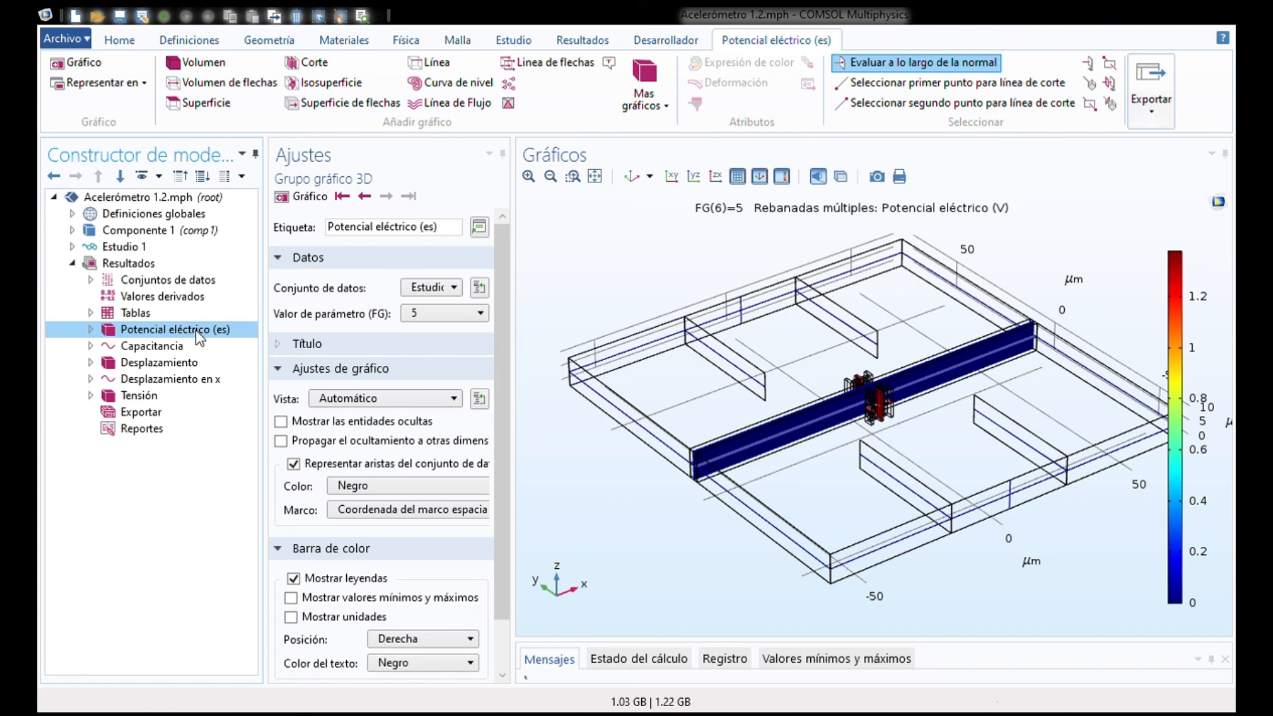
mouse_move(633, 288)
left_mouse_down()
mouse_move(680, 352)
mouse_move(633, 290)
left_mouse_up()
left_click(92, 335)
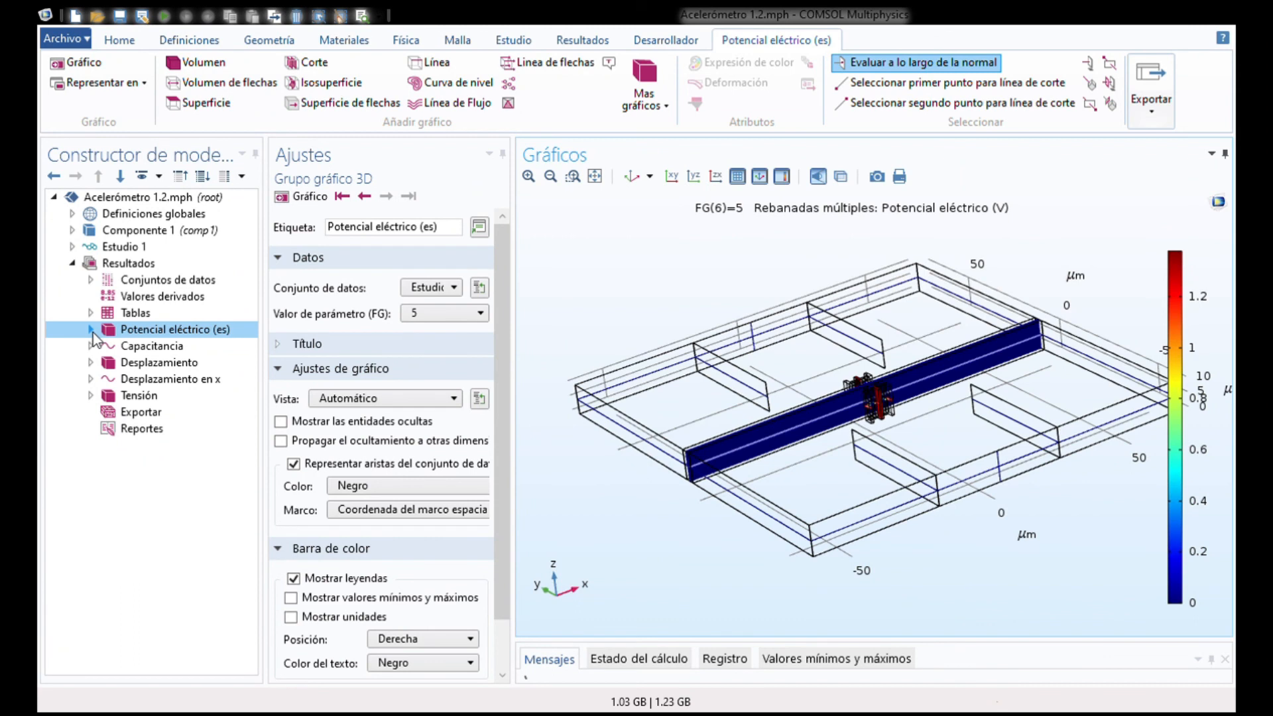
left_click(672, 176)
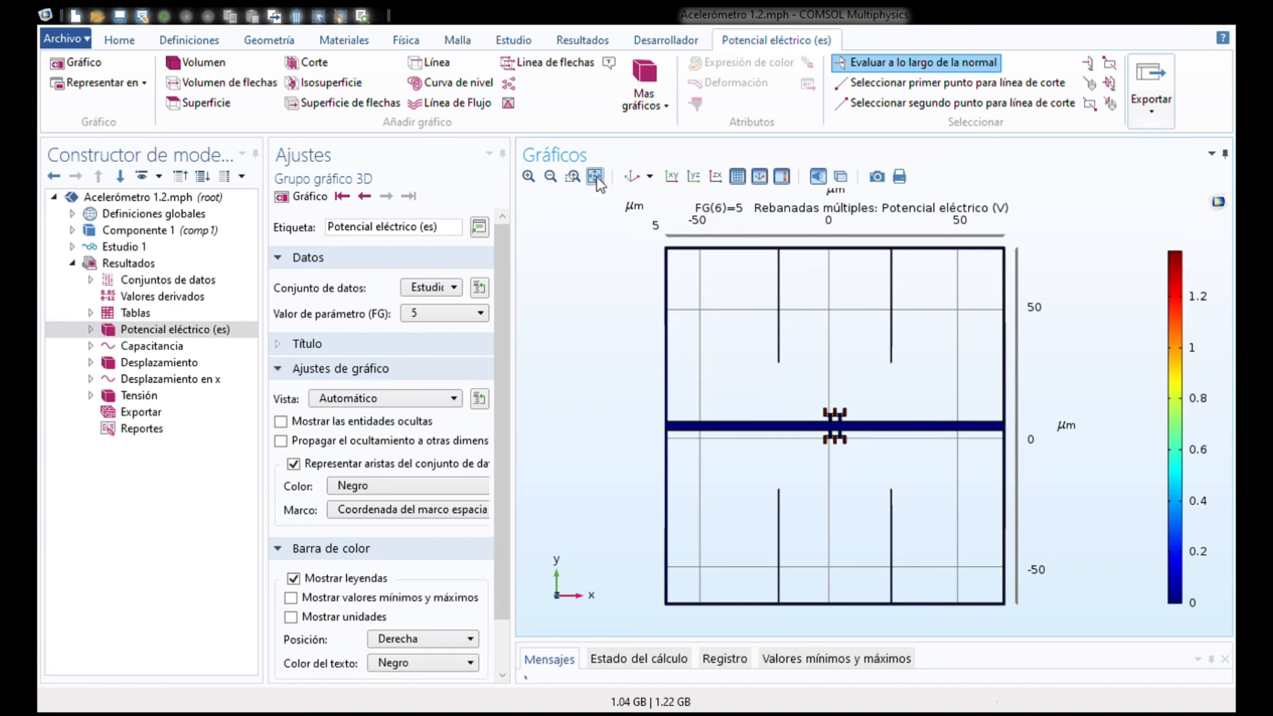
left_click(573, 178)
left_click_drag(816, 397, 867, 464)
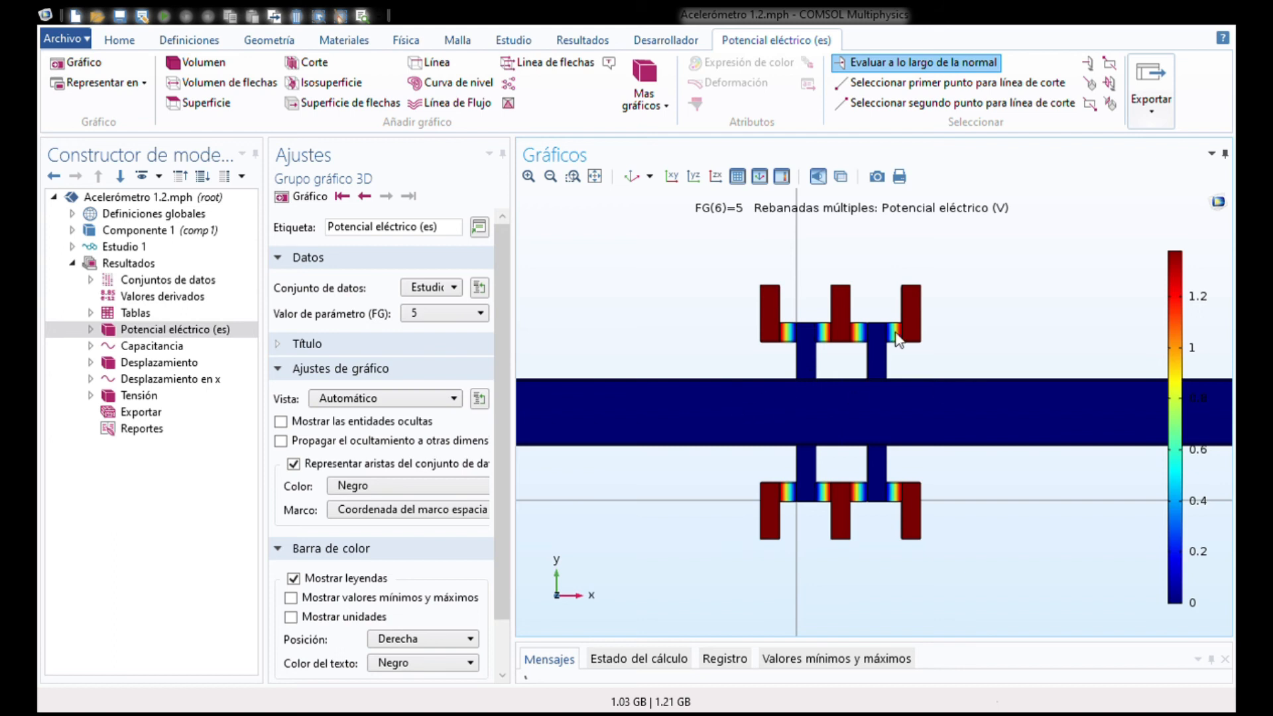
left_click(572, 176)
left_click_drag(749, 469, 835, 564)
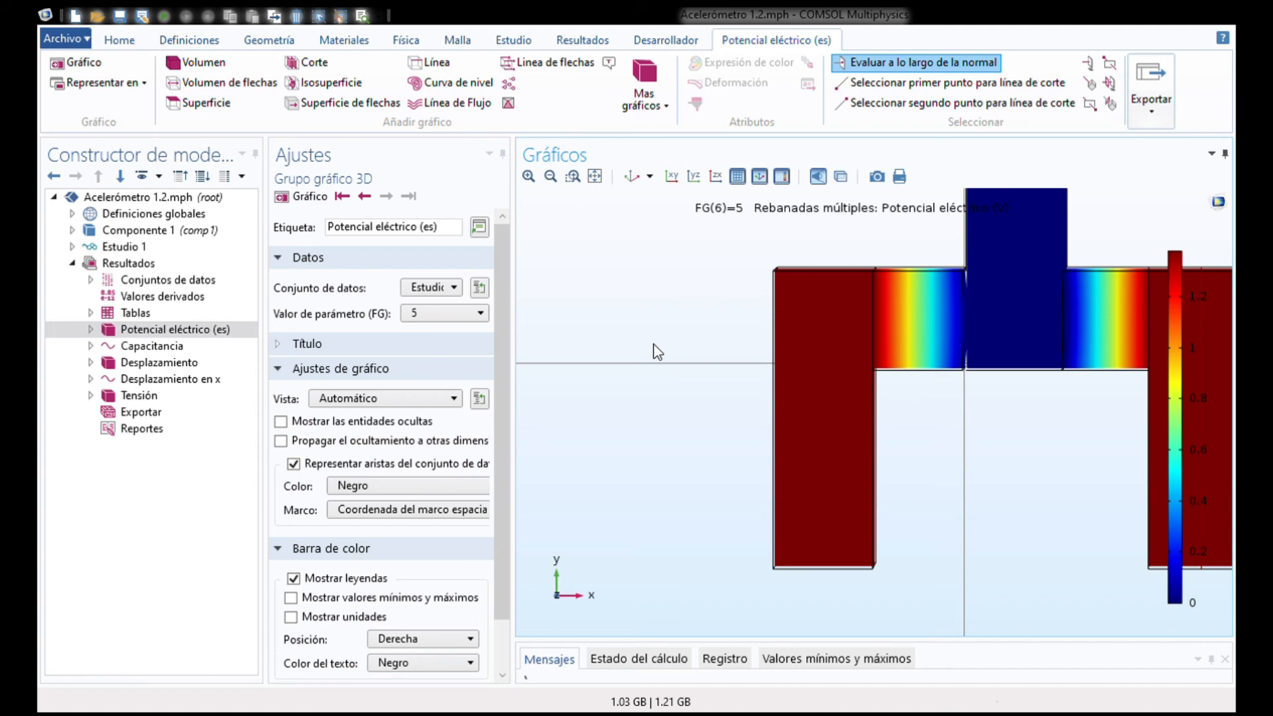
Glance at the Capacitancia plot, then return to the electric potential plot and frame the whole comb structure.
left_click(153, 346)
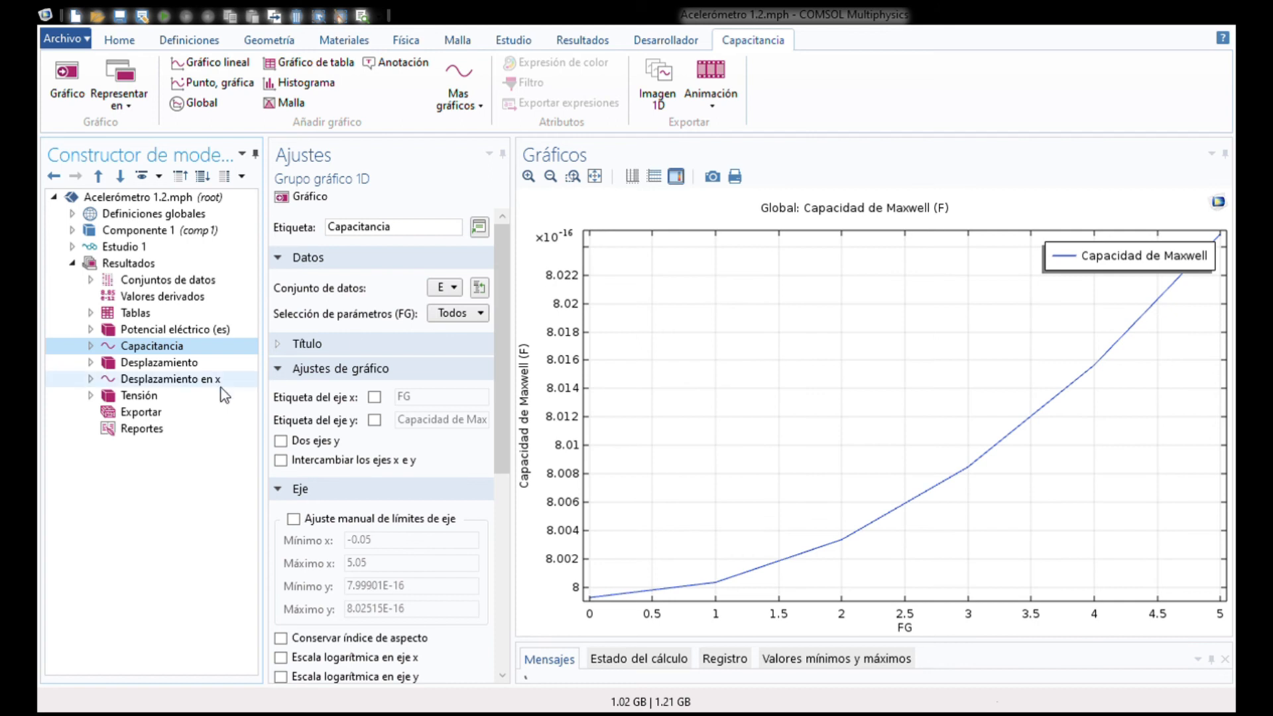
left_click(200, 334)
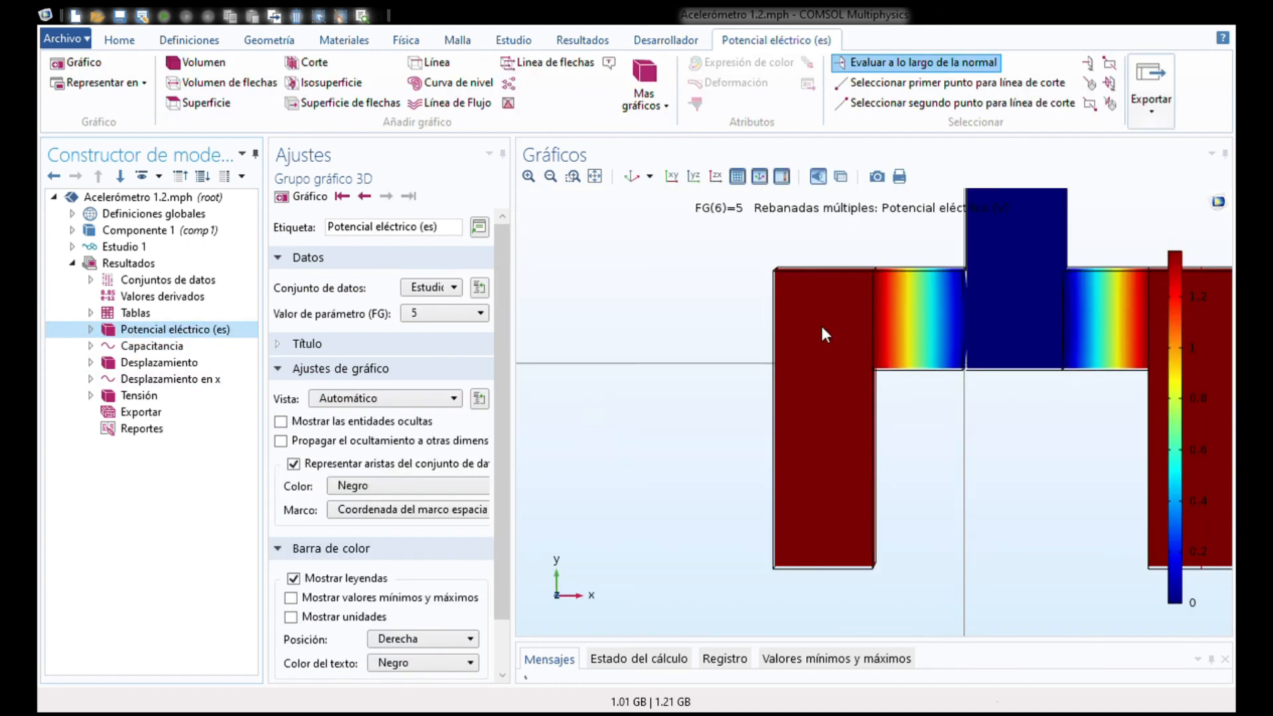
left_click(595, 176)
left_click(574, 177)
left_click_drag(810, 396, 855, 451)
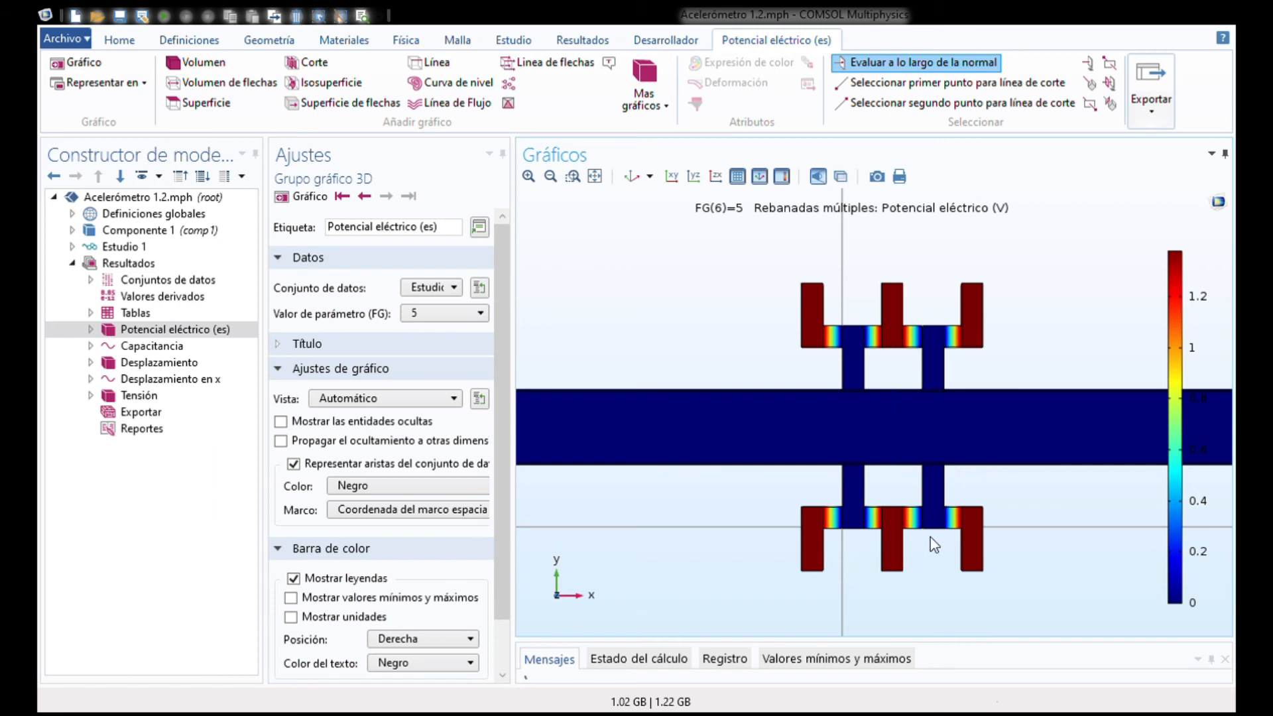
Examine the Capacitancia plot of Maxwell capacitance against FG and expand the group to show its Global 1 plot.
left_click(160, 346)
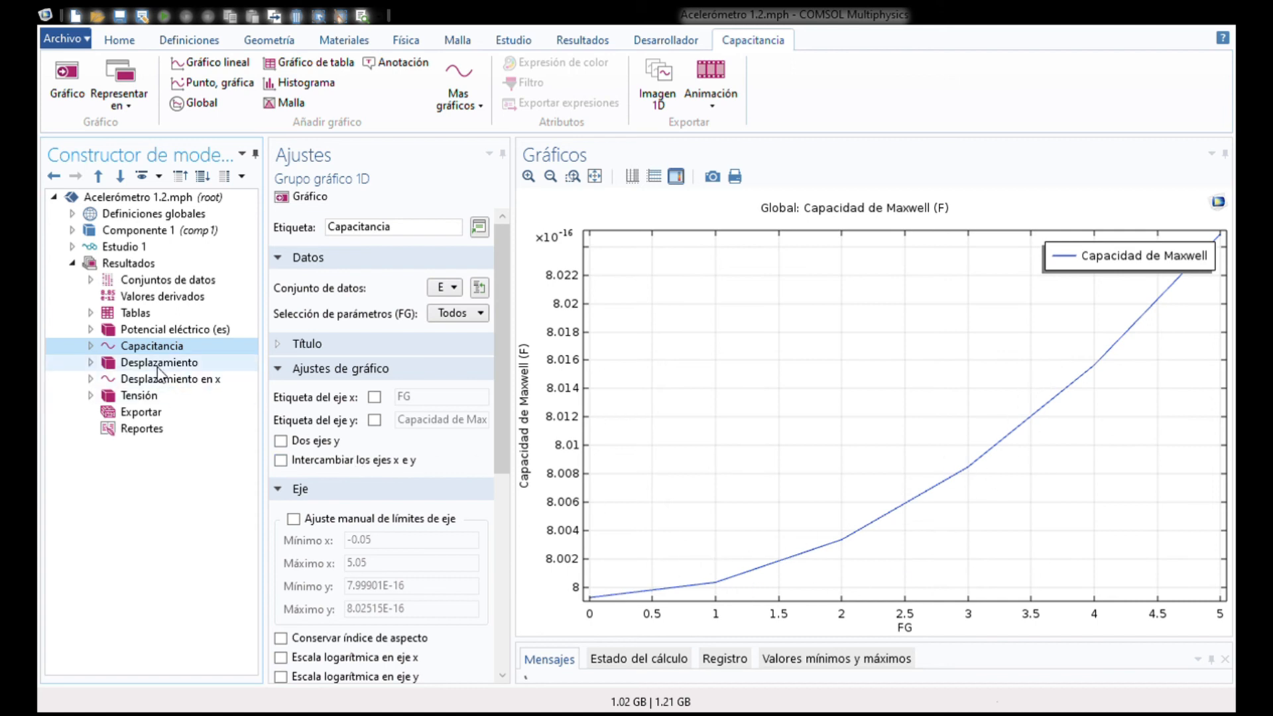
left_click(91, 346)
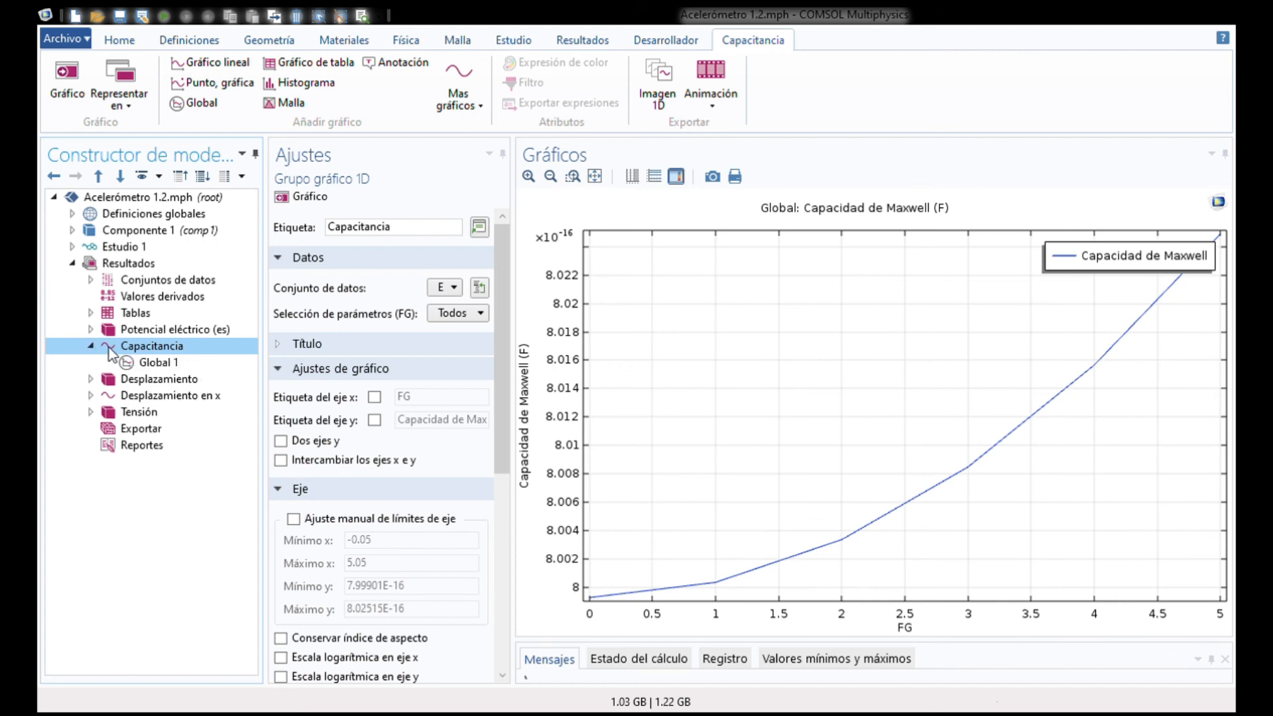
left_click(141, 265)
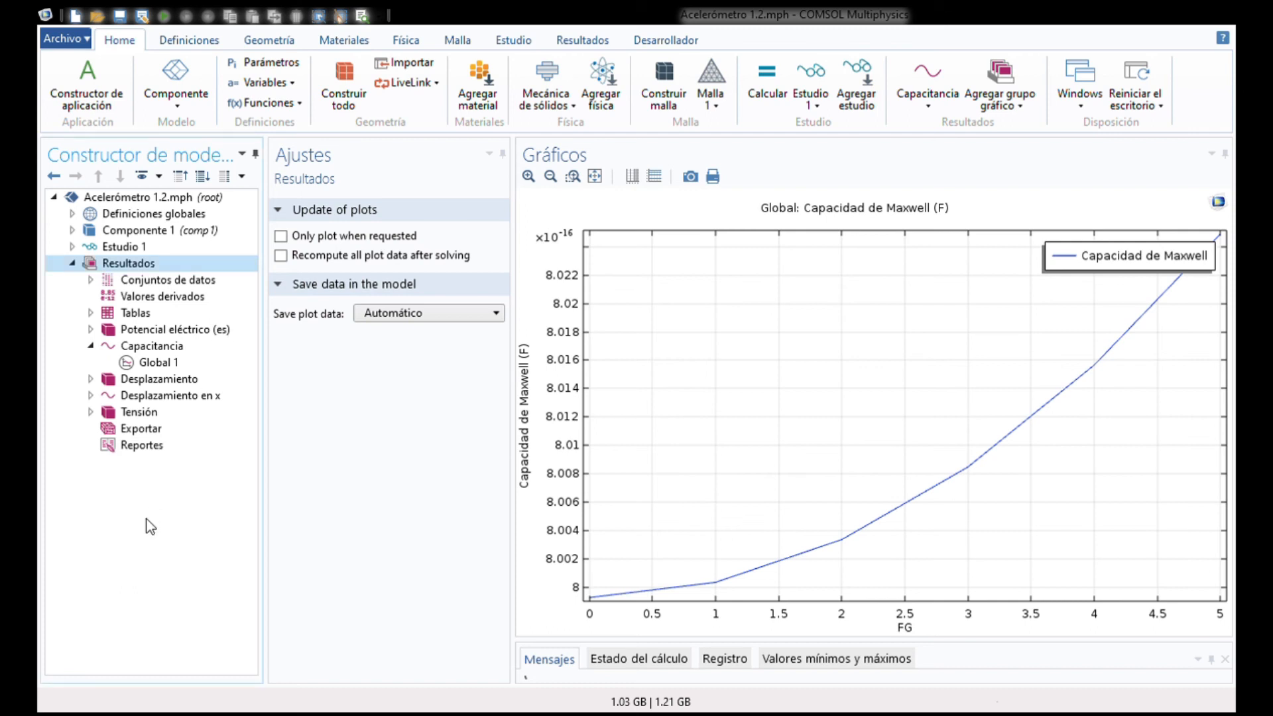
left_click(161, 348)
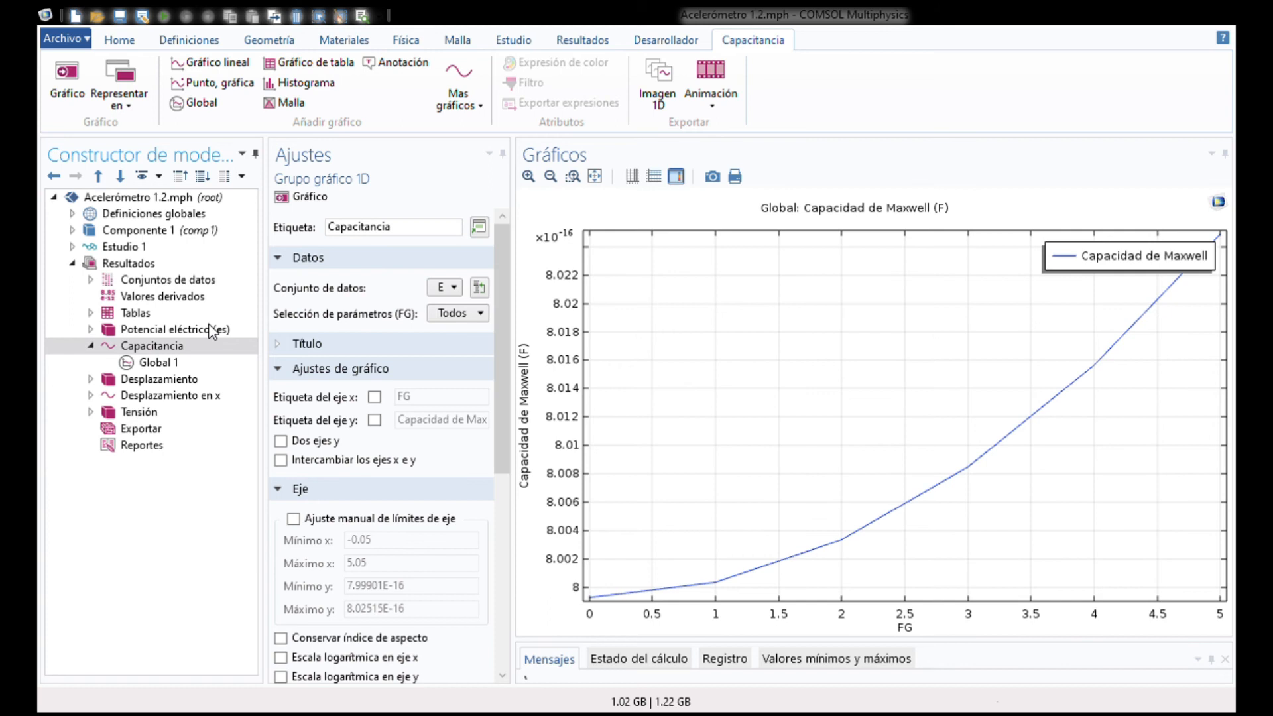
Review the Y-axis expression es.C11 of Global 1 in the Capacitancia plot and collapse the Capacitancia group.
left_click(109, 504)
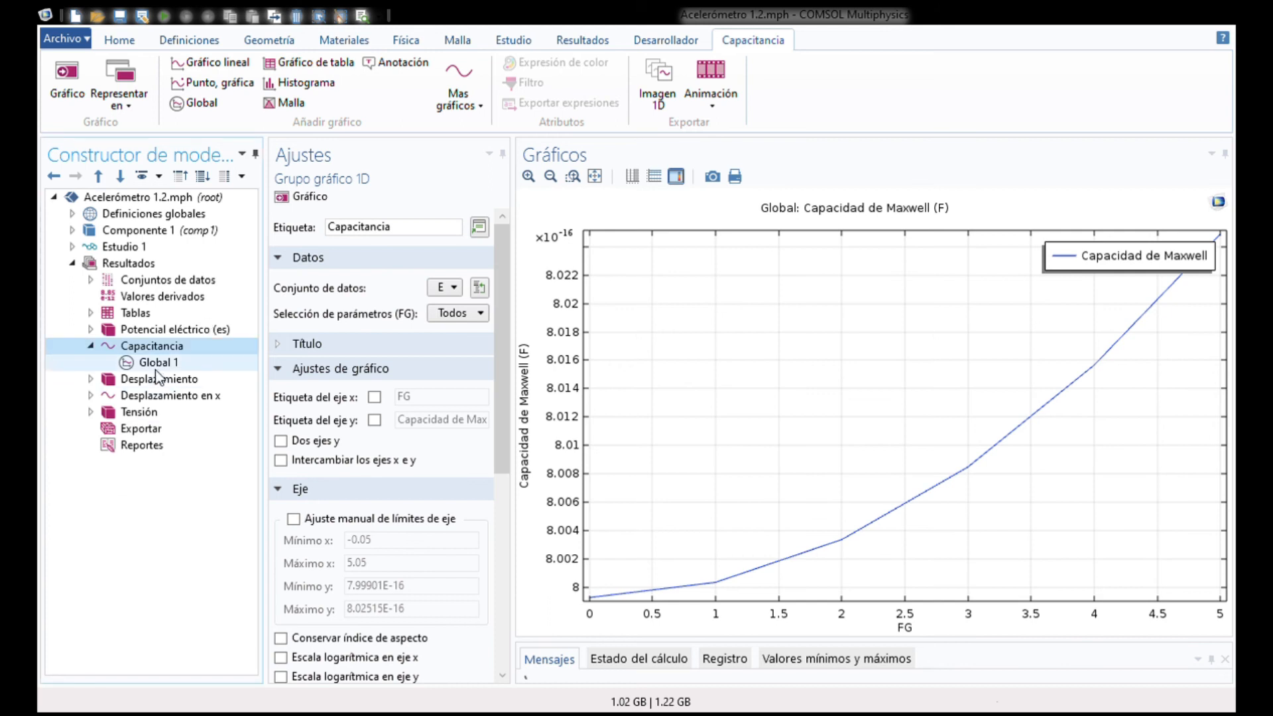
left_click(157, 365)
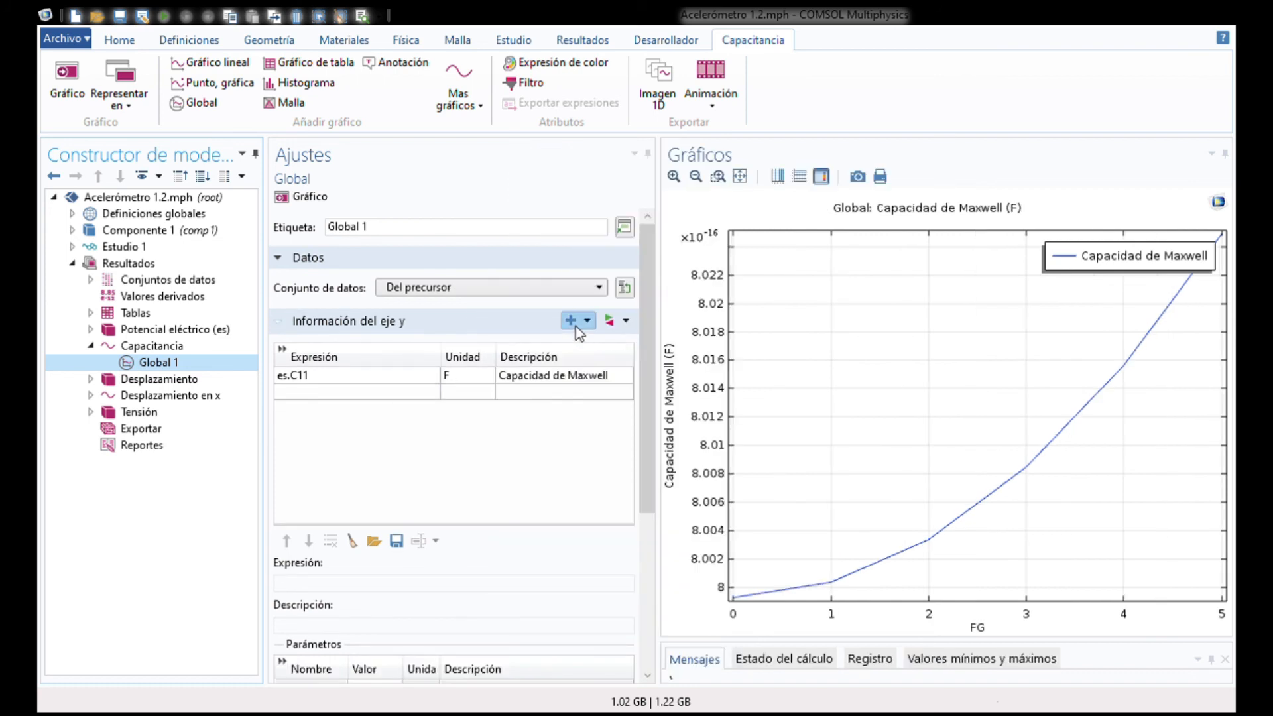
left_click(616, 318)
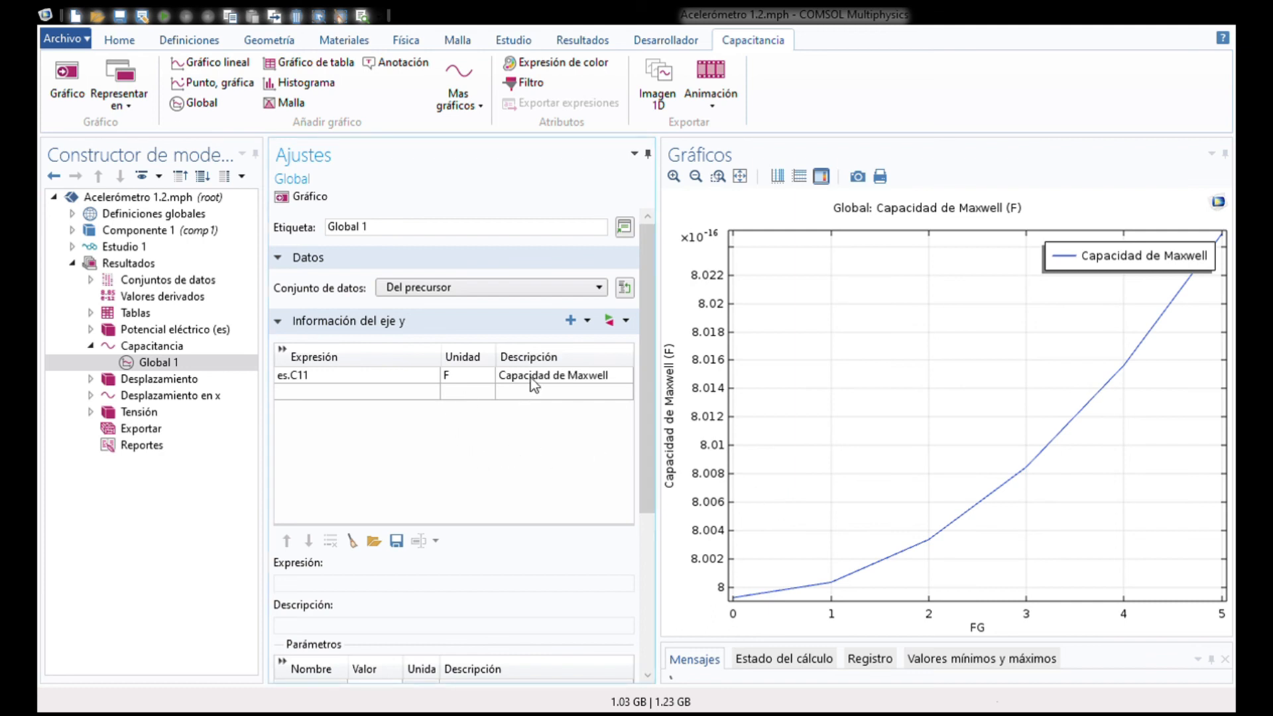
left_click(302, 196)
left_click(126, 362)
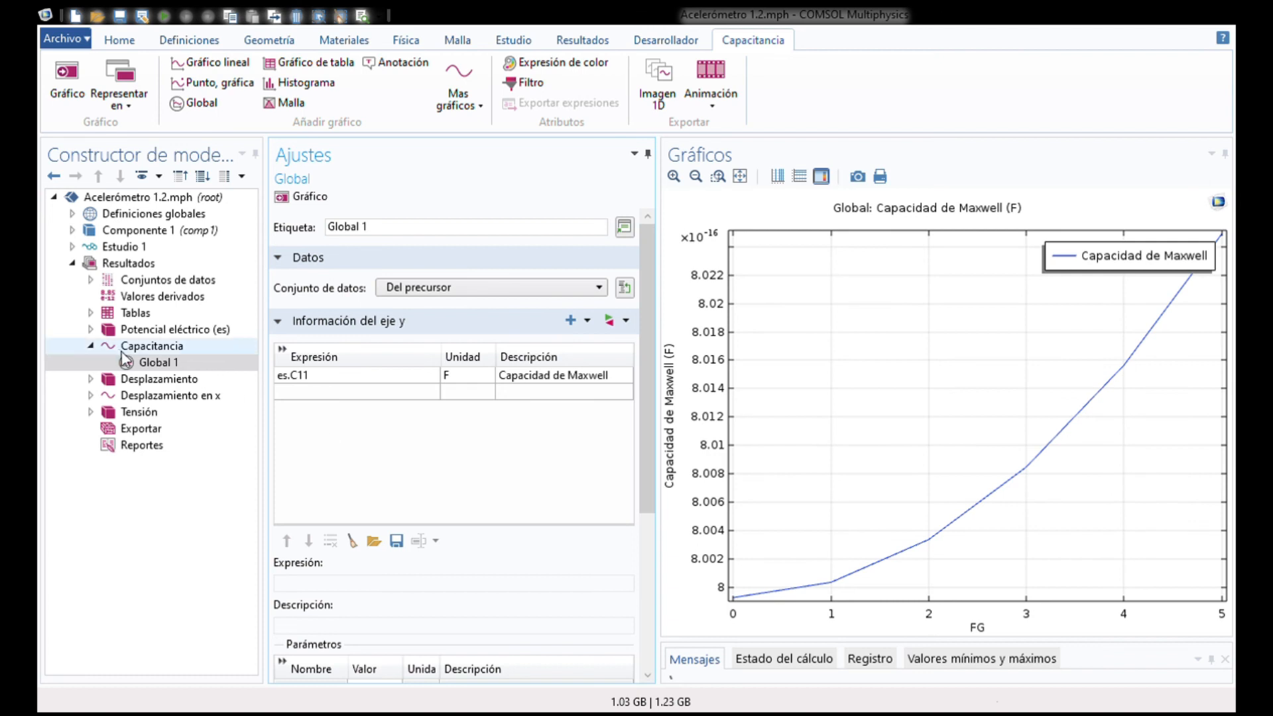
left_click(91, 346)
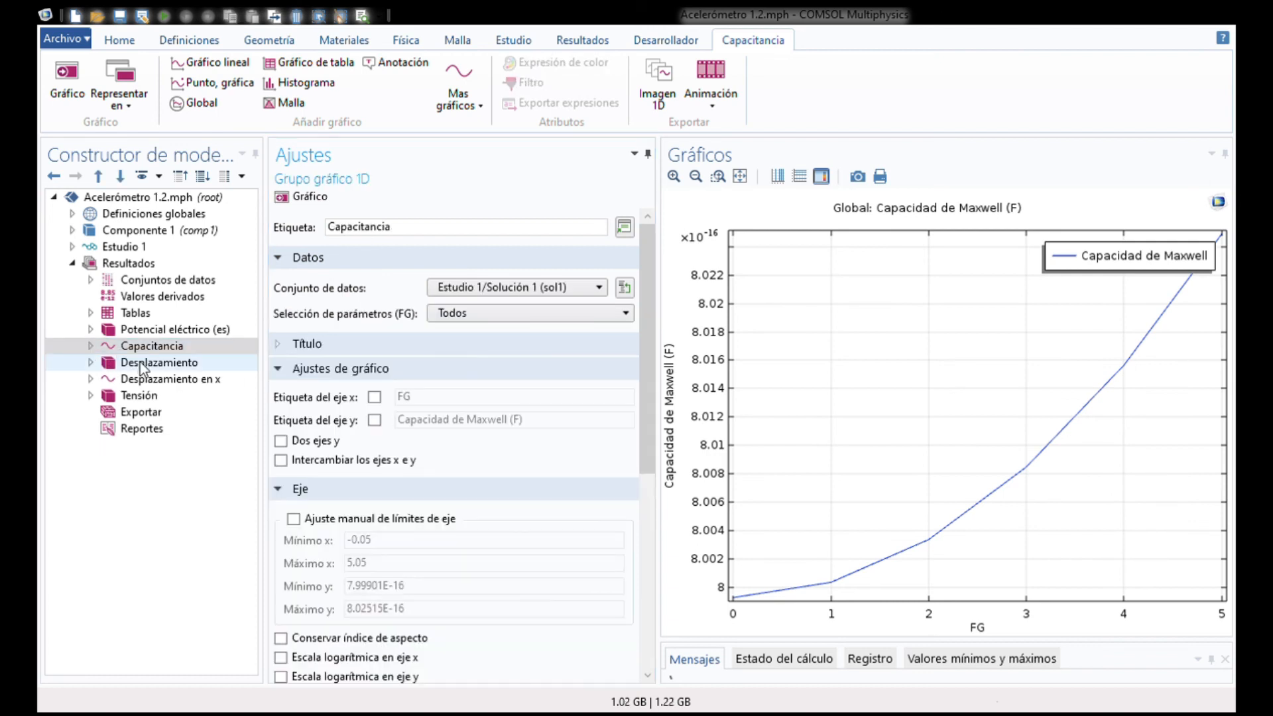
Display the Desplazamiento plot in the default 3D view, examine the comb fingers up close and frame the whole structure again.
left_click(140, 363)
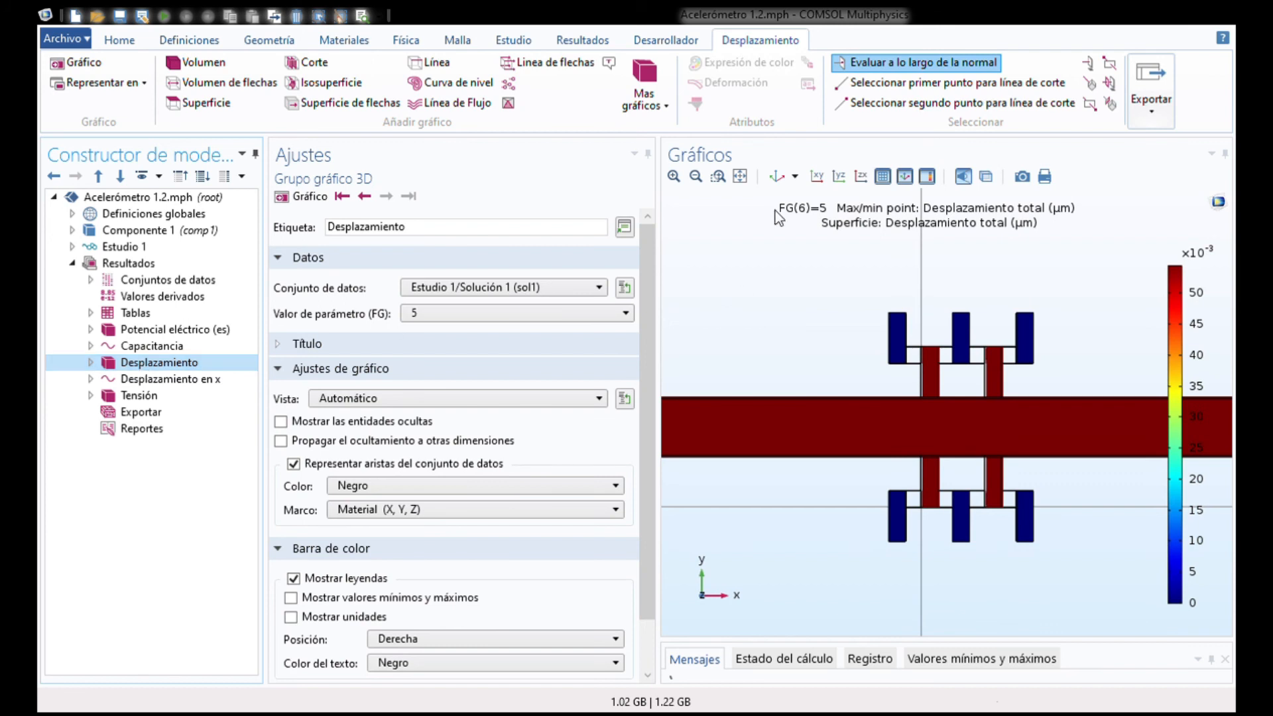
left_click(777, 177)
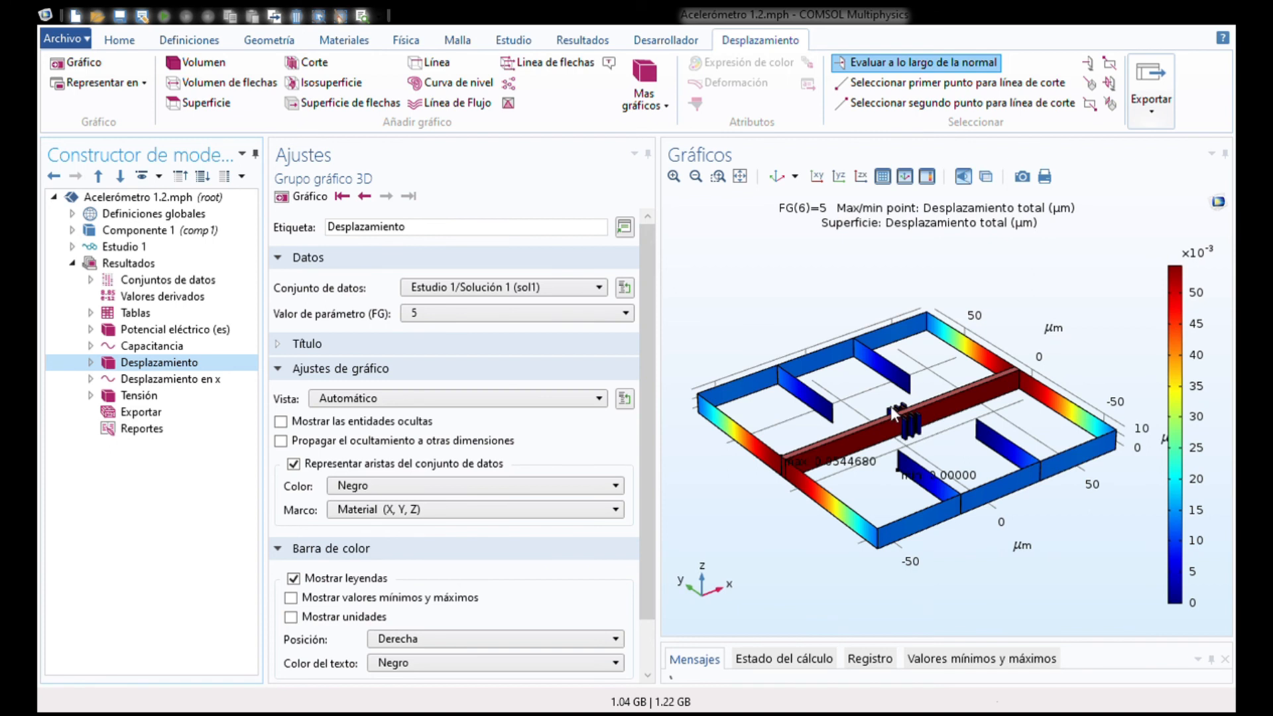
left_click(719, 177)
left_click_drag(876, 405, 927, 439)
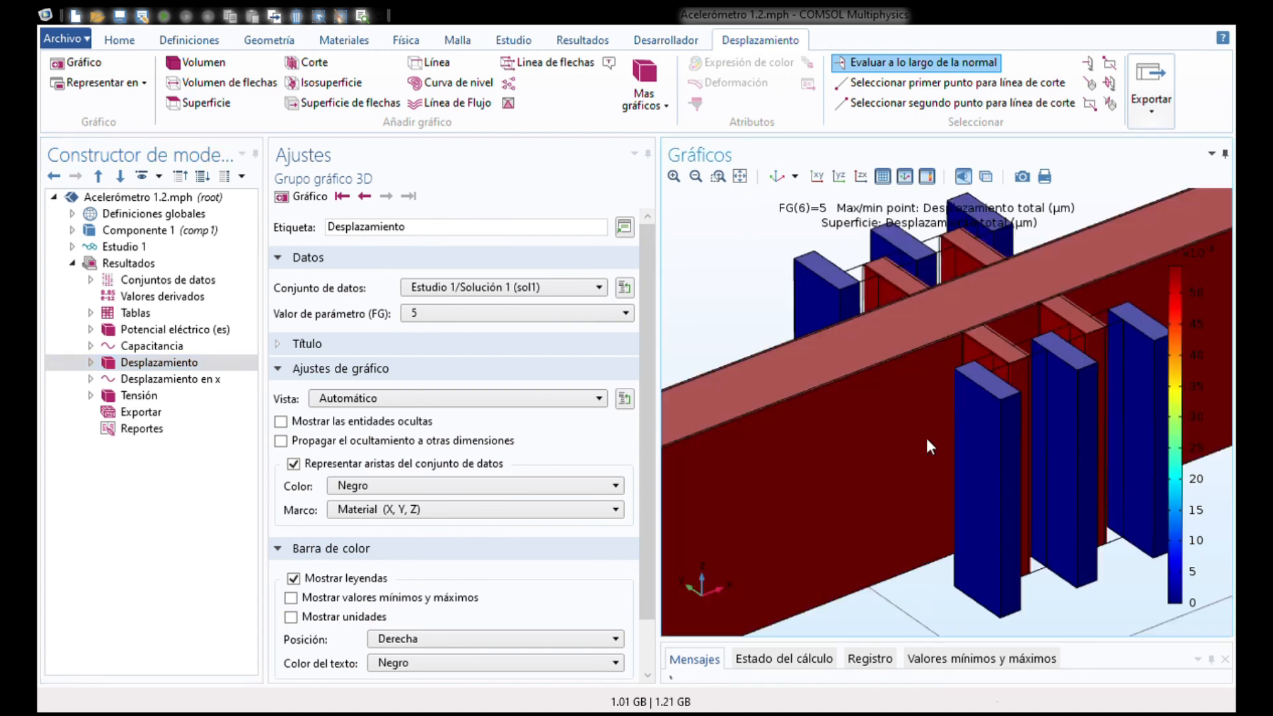
left_click(740, 177)
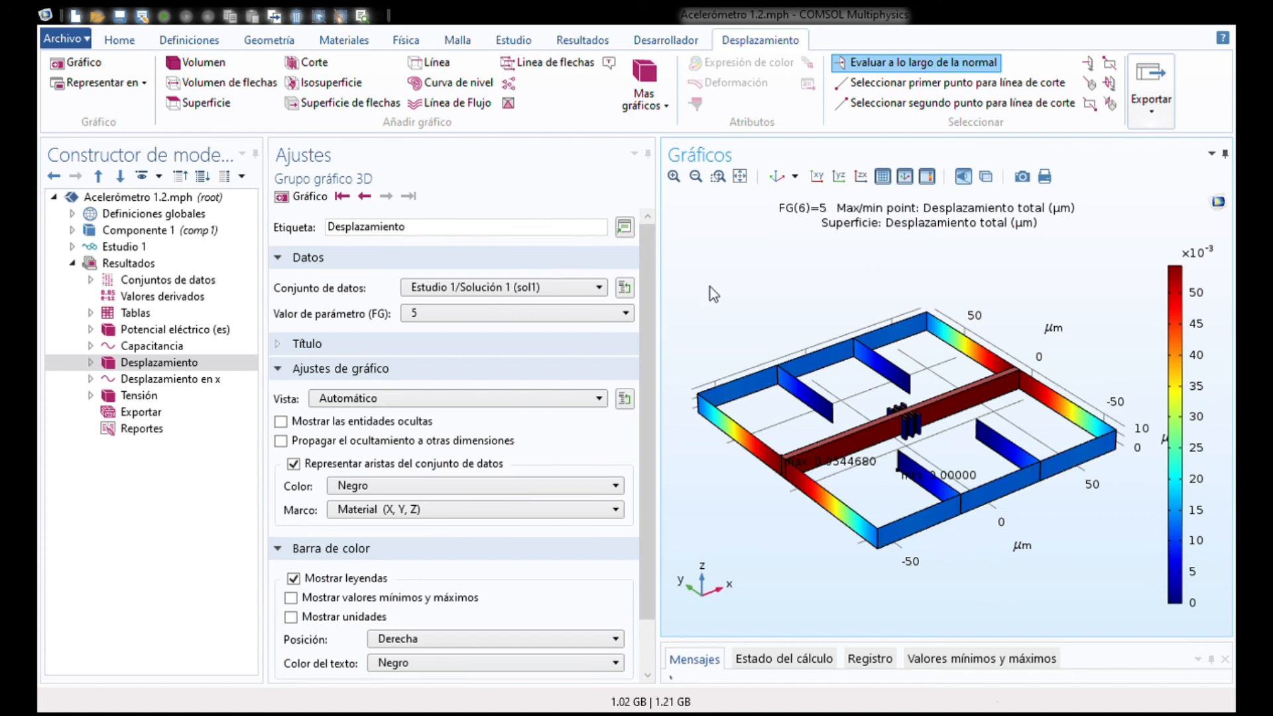
Set the FG parameter value of the Desplazamiento plot to 1 and replot it.
left_click(609, 312)
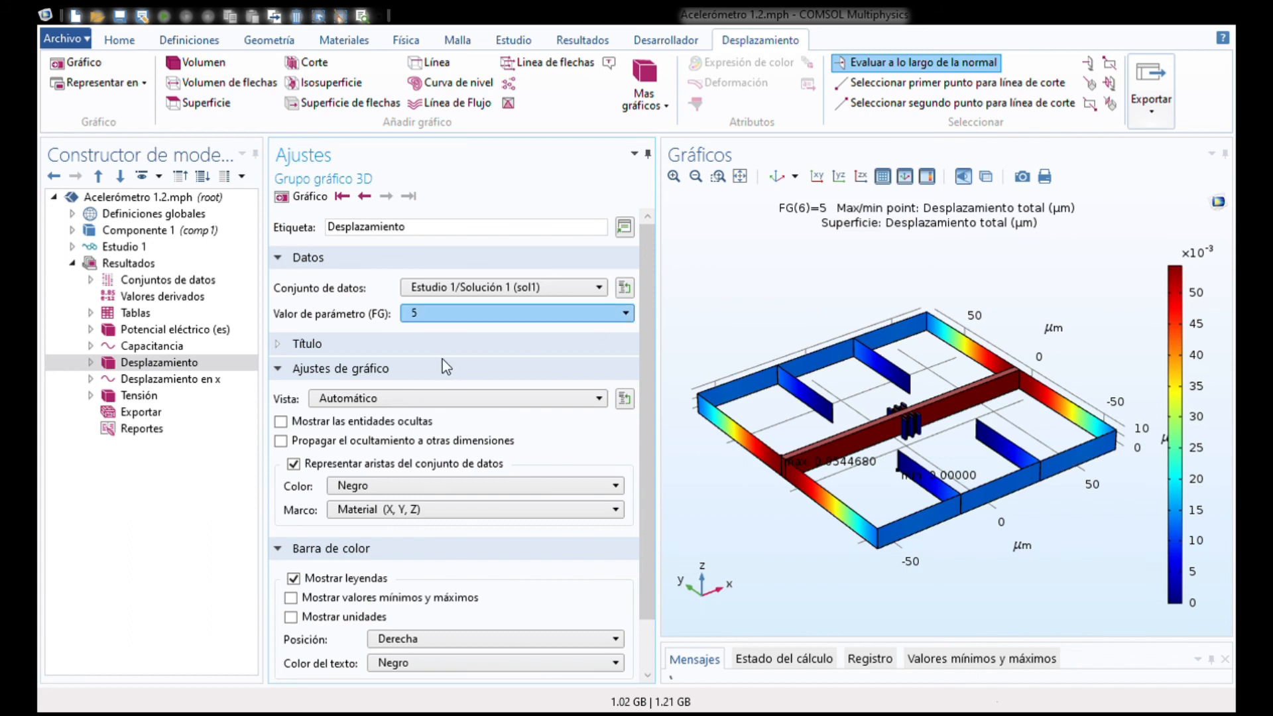
left_click(421, 351)
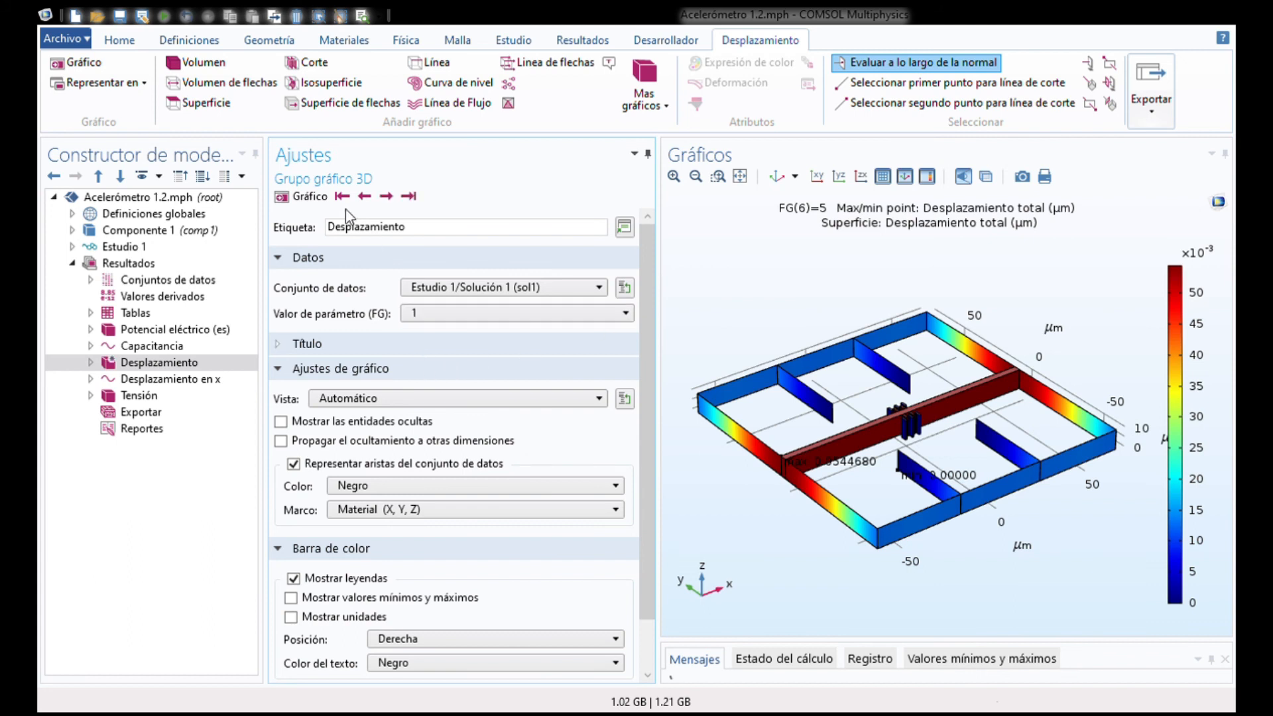
left_click(317, 197)
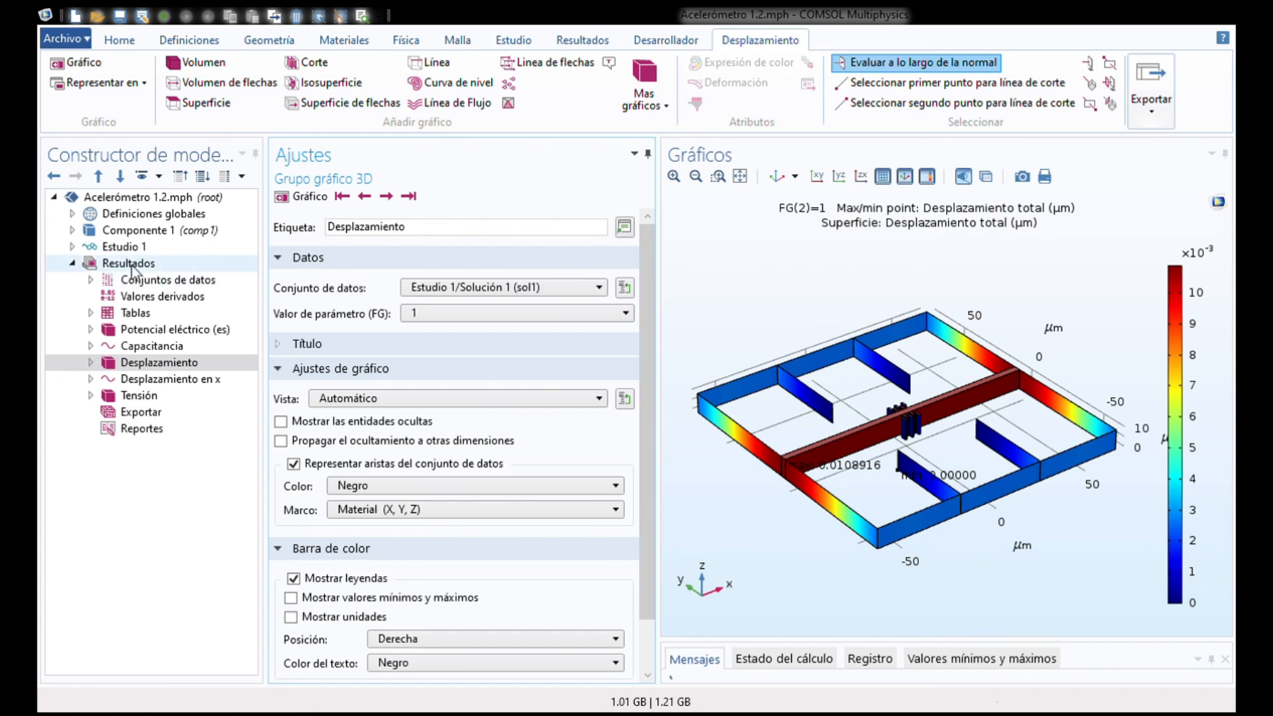
Expand the Desplazamiento group and its Superficie 1 plot and review the solid.disp expression settings.
left_click(131, 266)
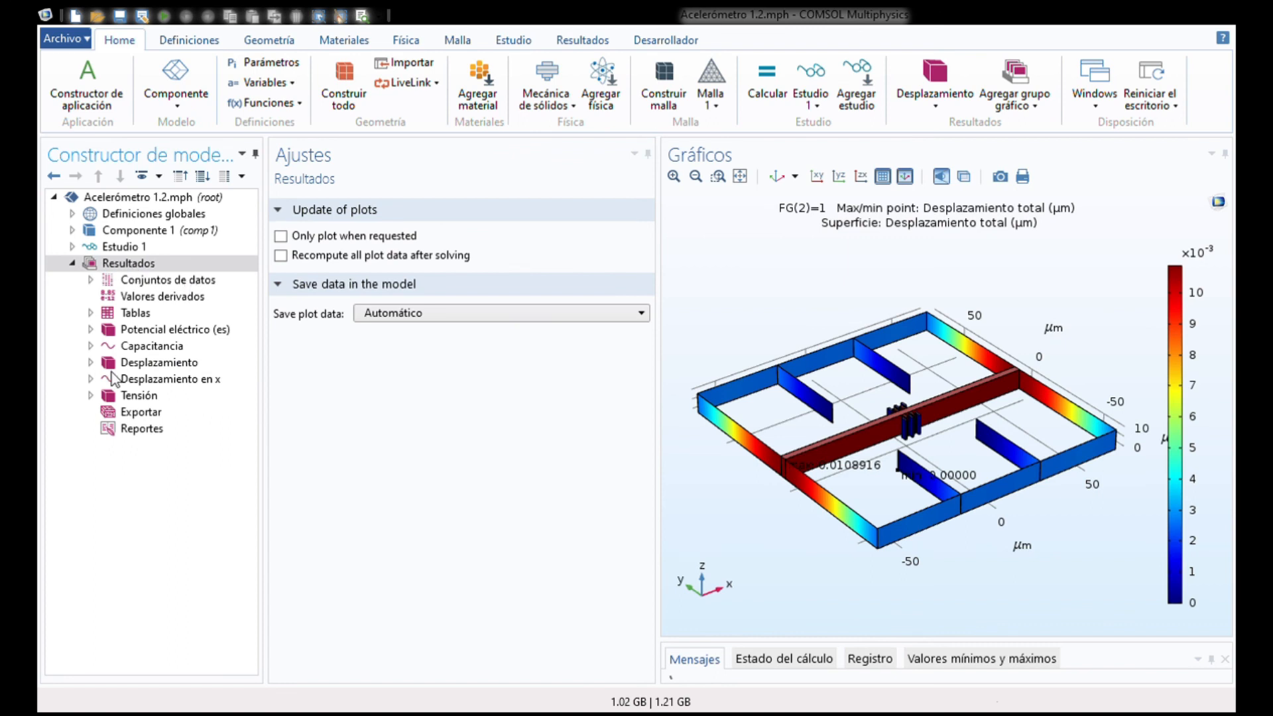
left_click(79, 368)
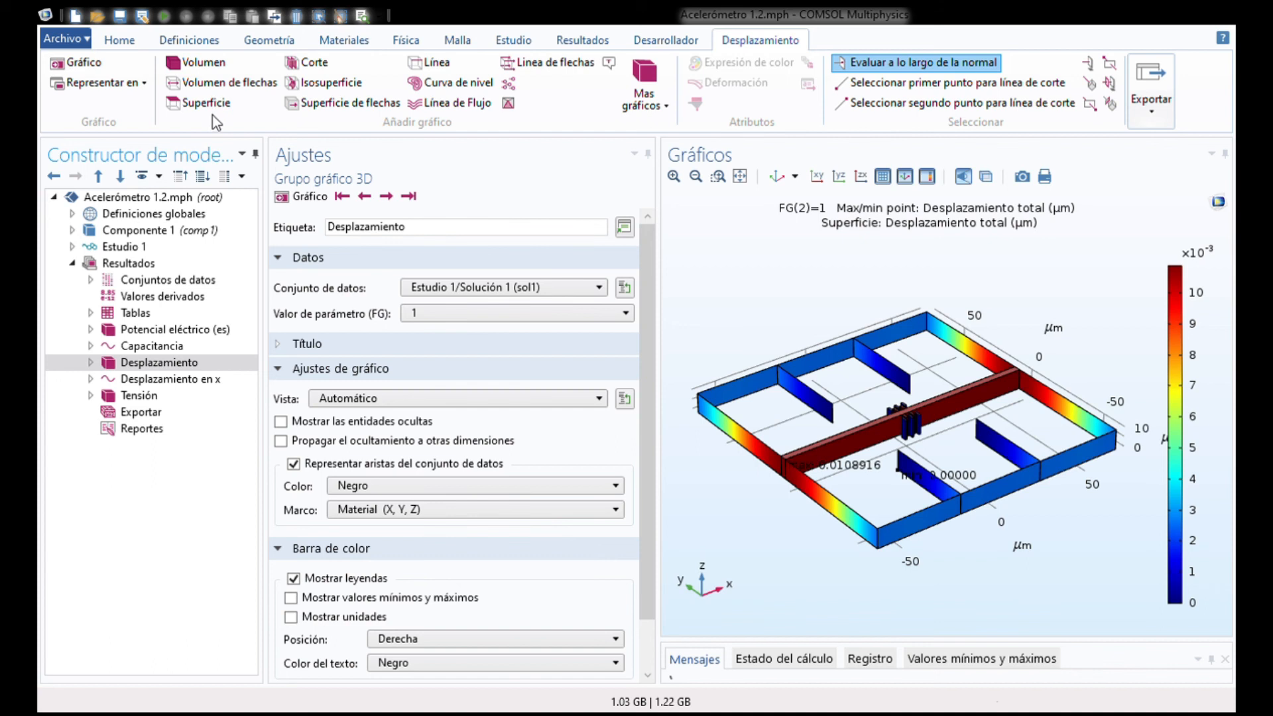
left_click(91, 363)
left_click(160, 397)
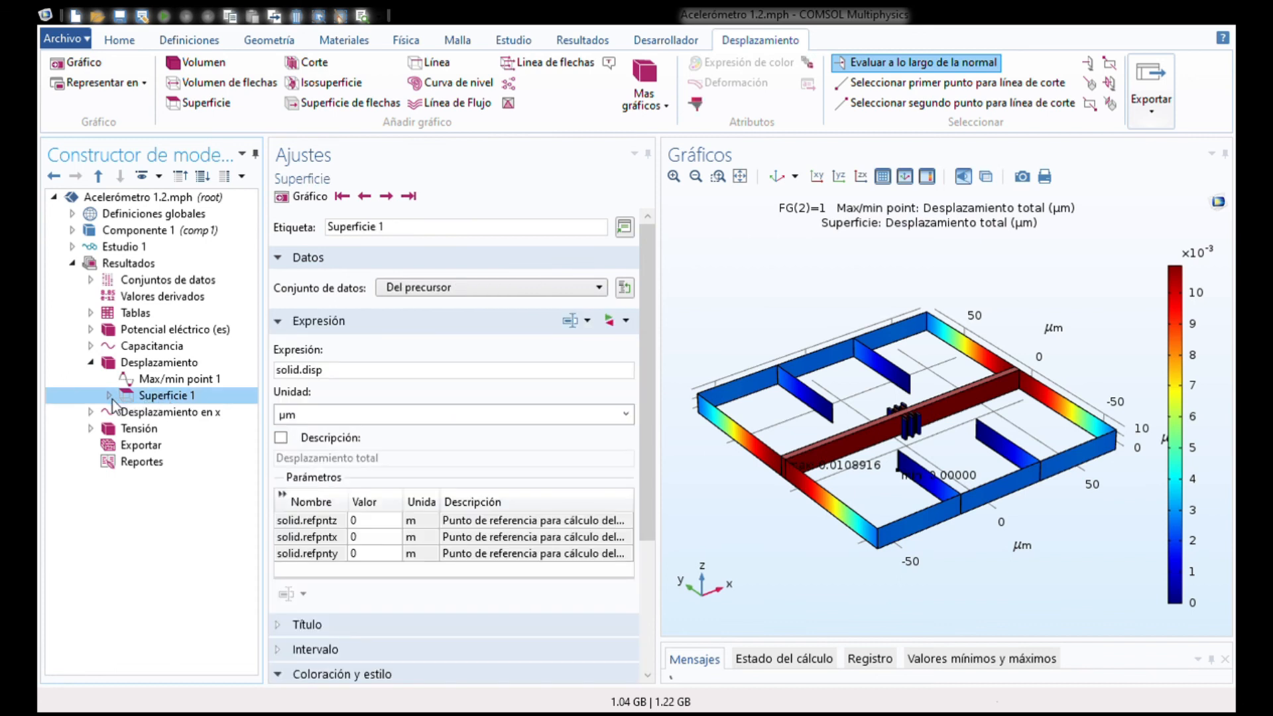
left_click(109, 396)
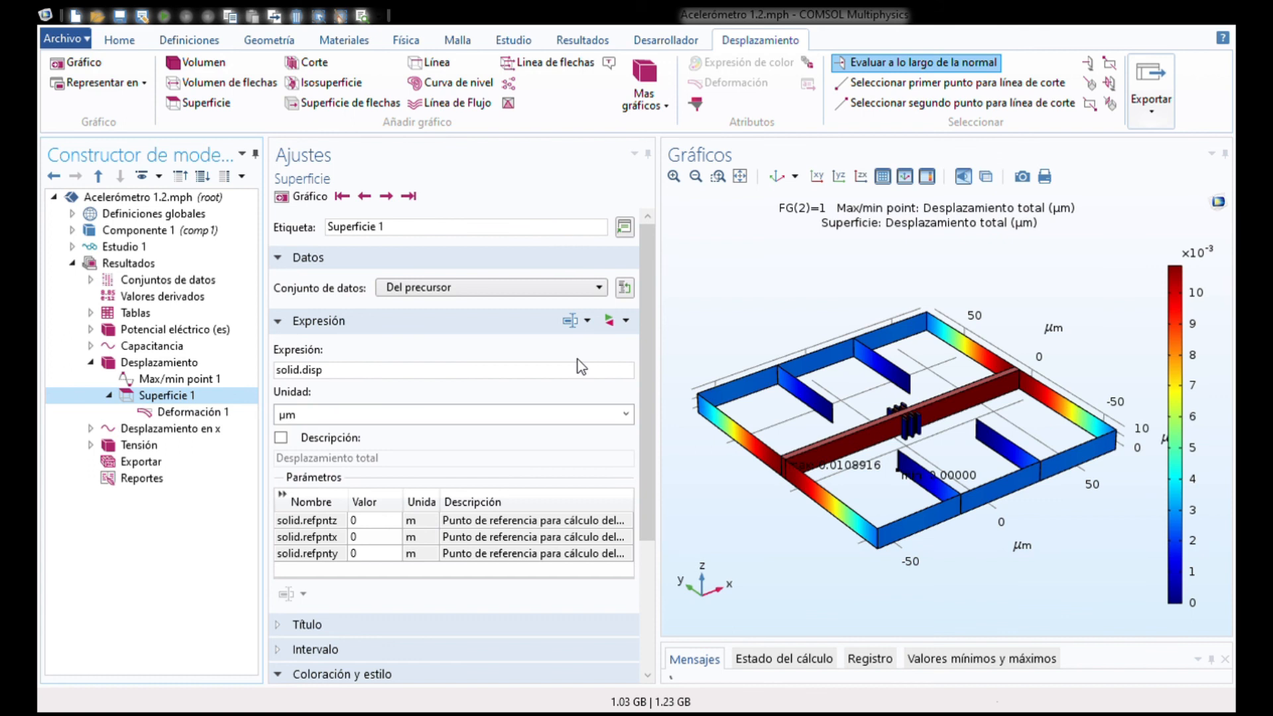
left_click(614, 322)
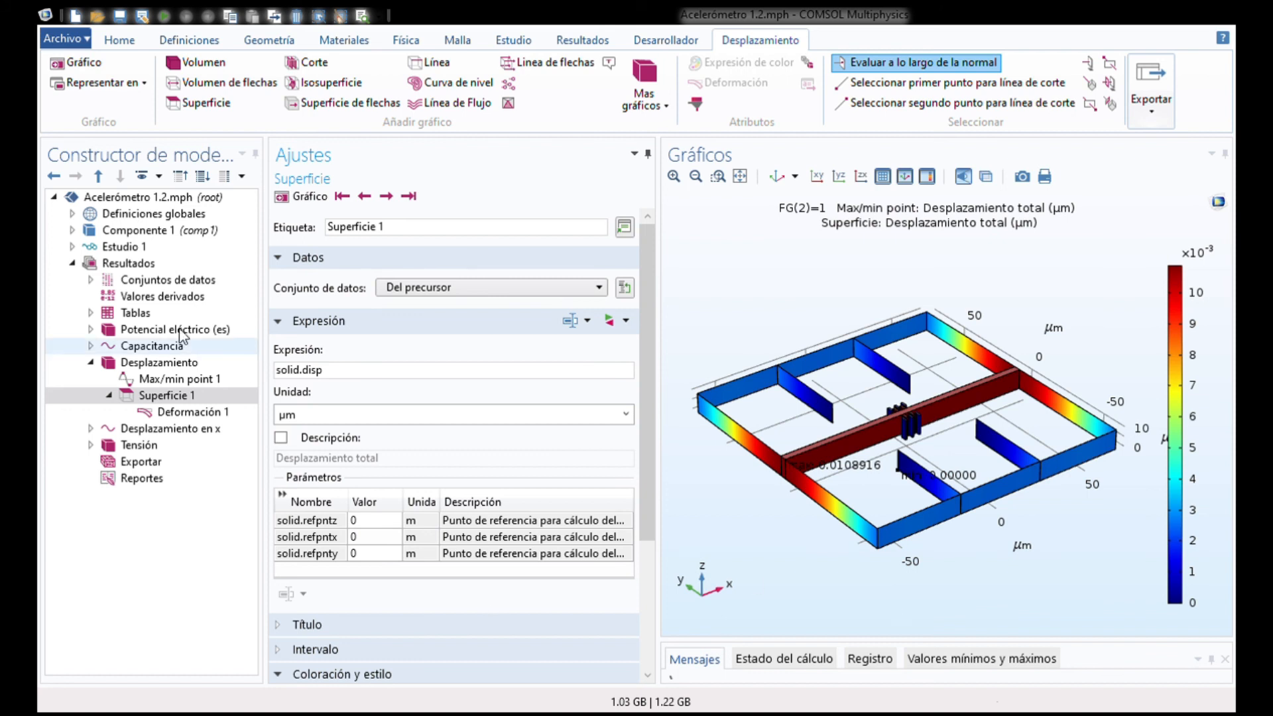
Review the displacement components and scale factor of Deformación 1 under Superficie 1, and collapse the Desplazamiento group.
left_click(173, 414)
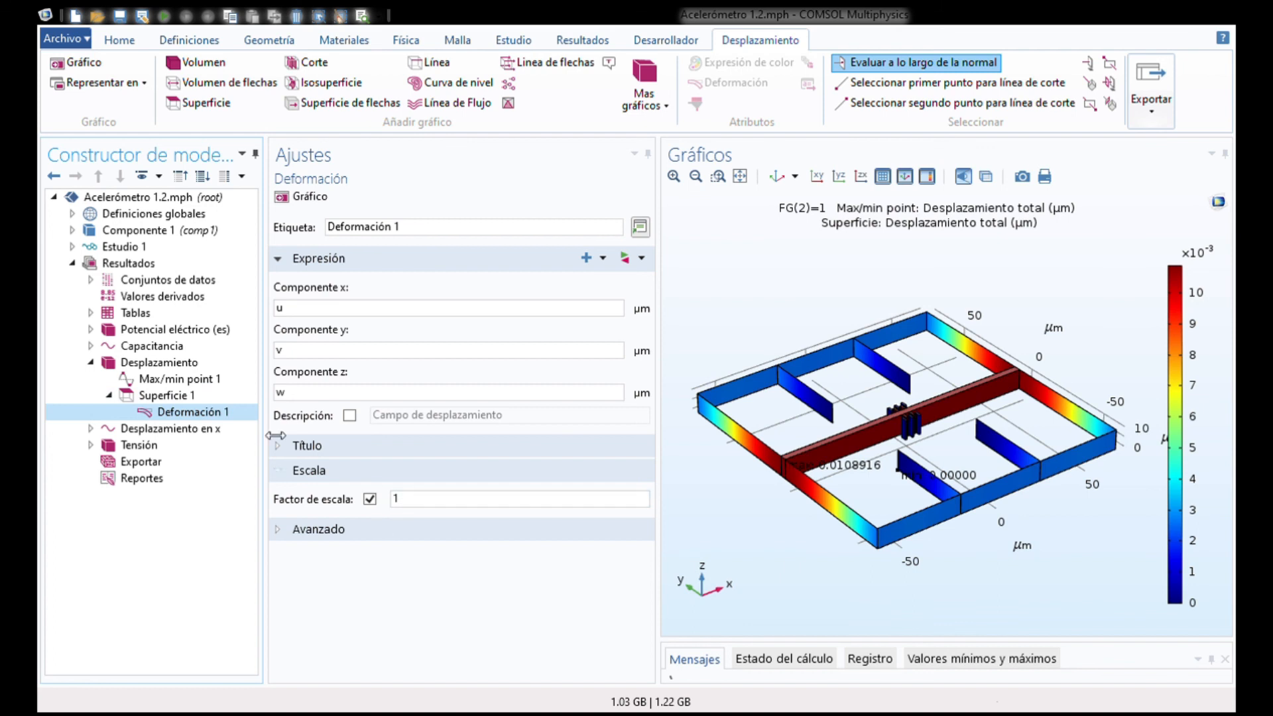
left_click(185, 397)
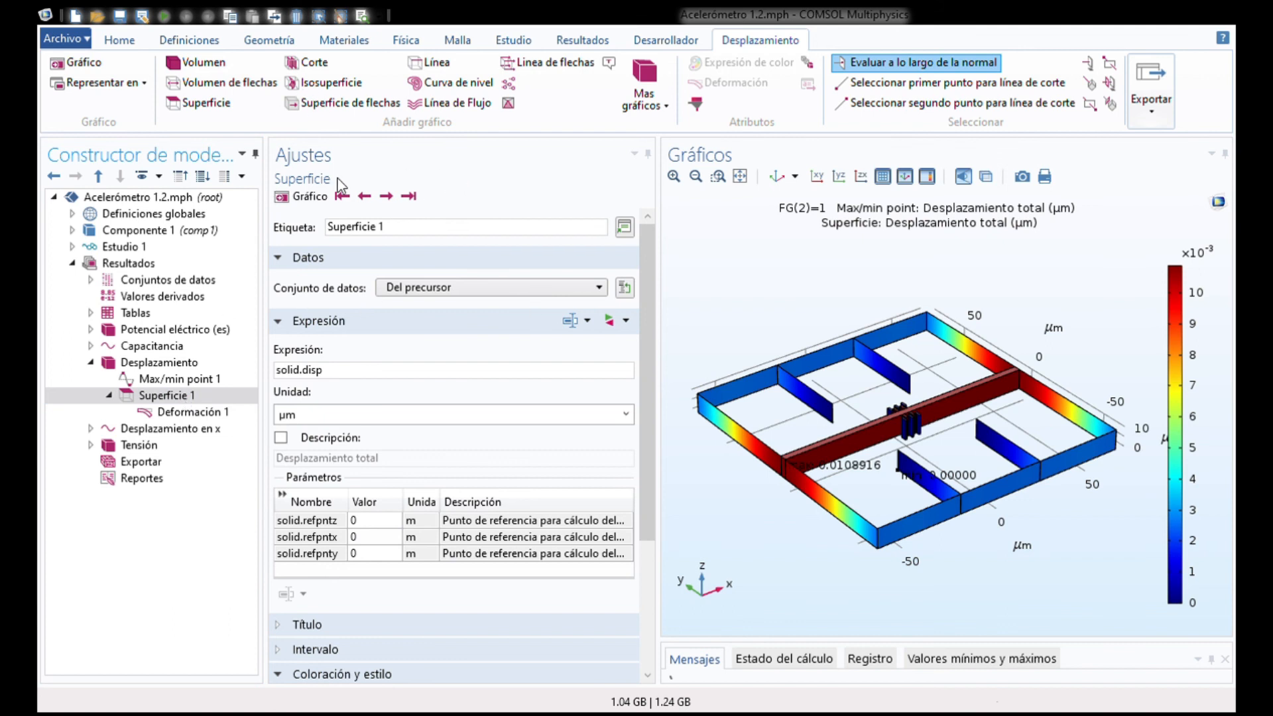
left_click(170, 400)
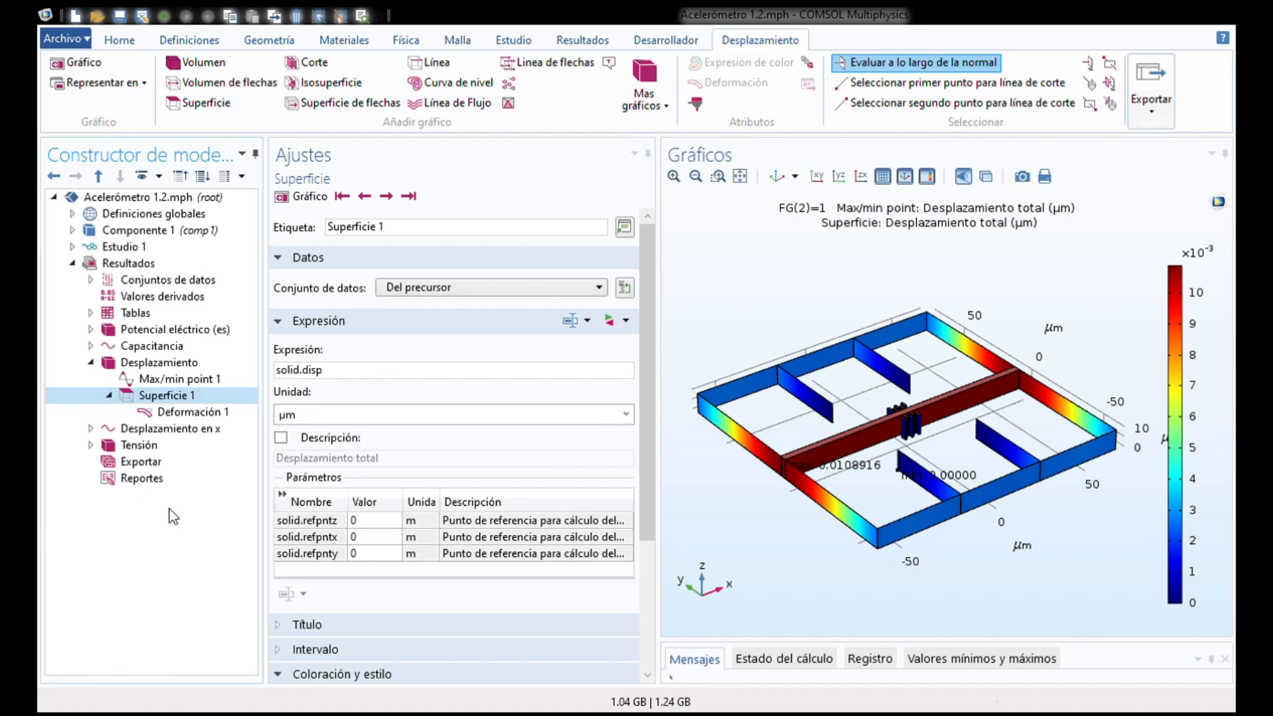
left_click(190, 412)
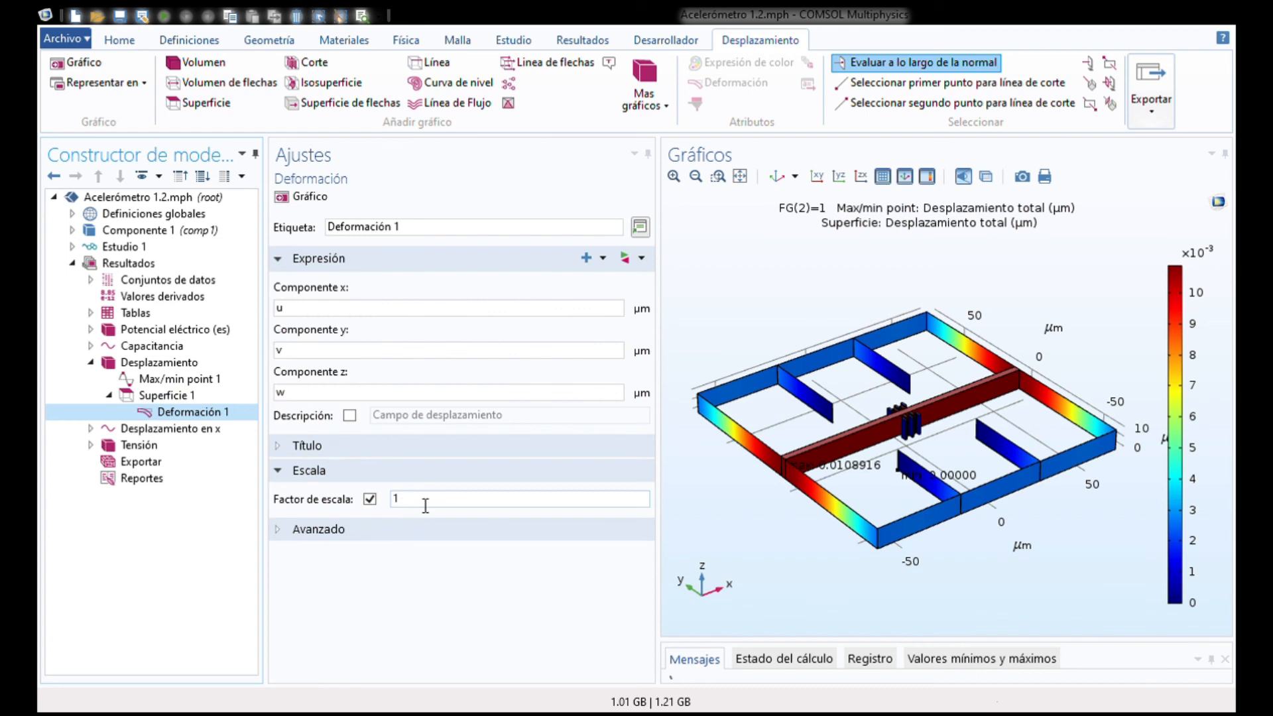
left_click(155, 397)
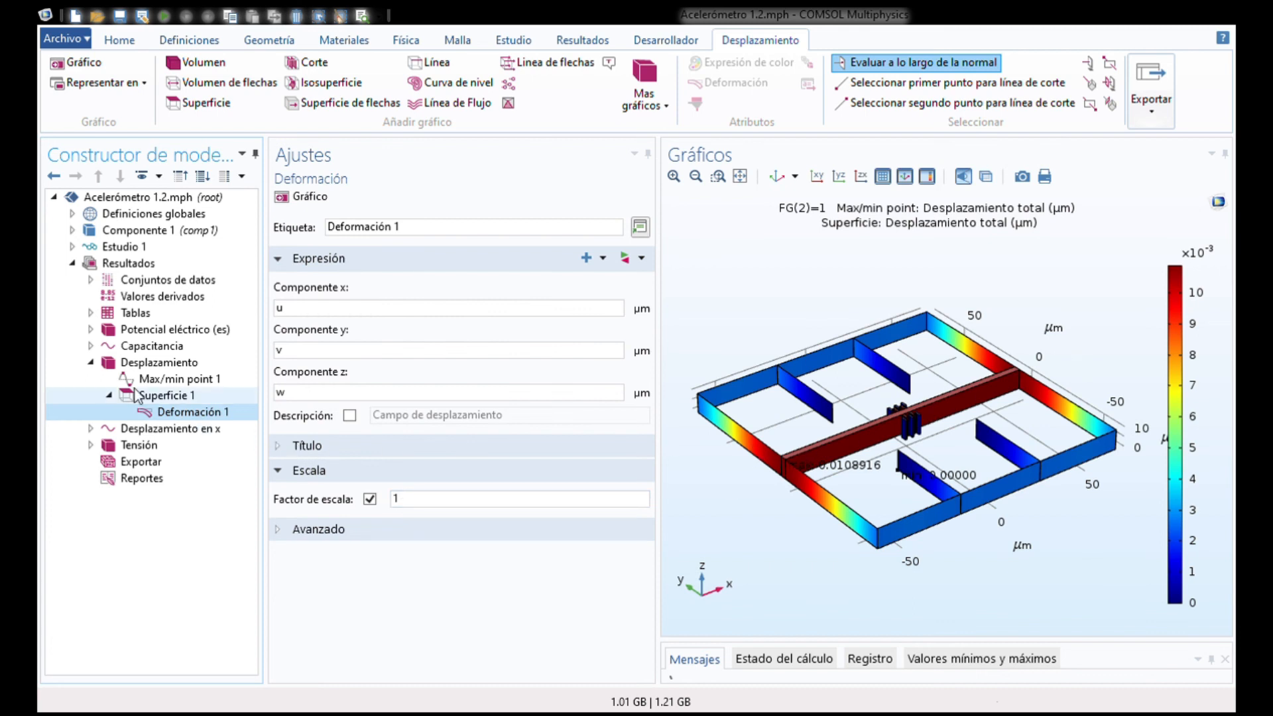
left_click(111, 396)
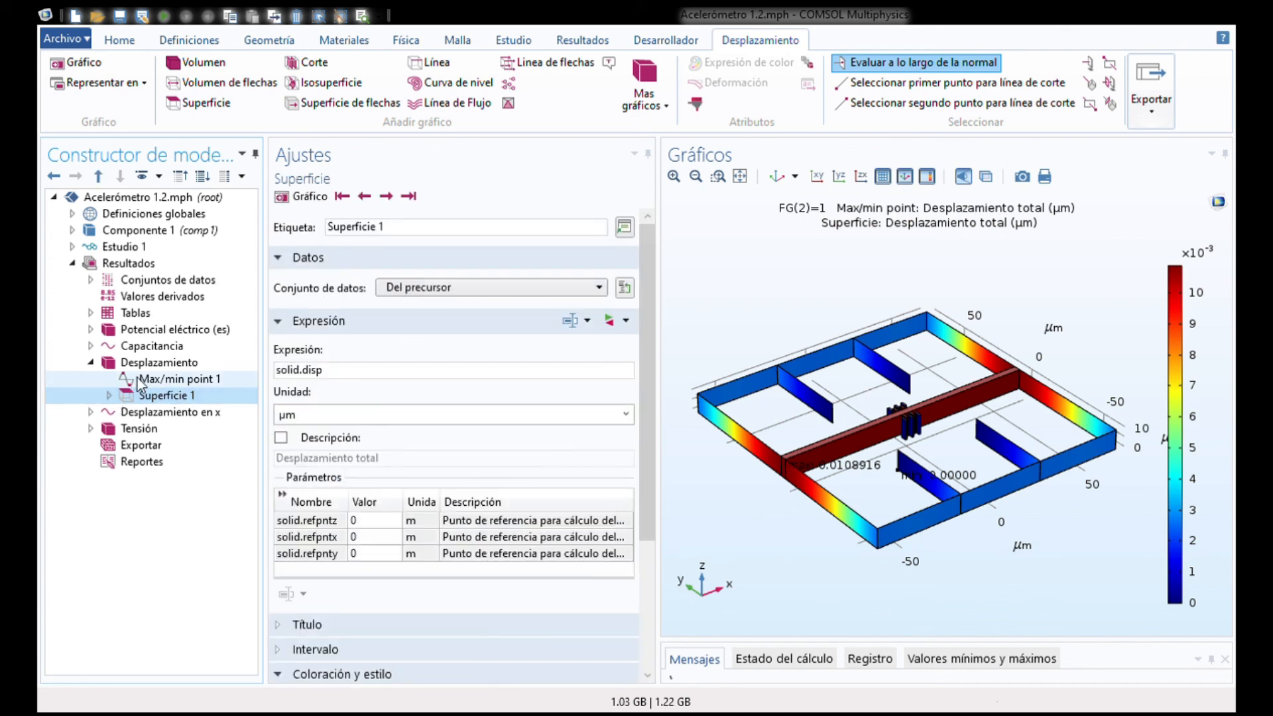
left_click(154, 362)
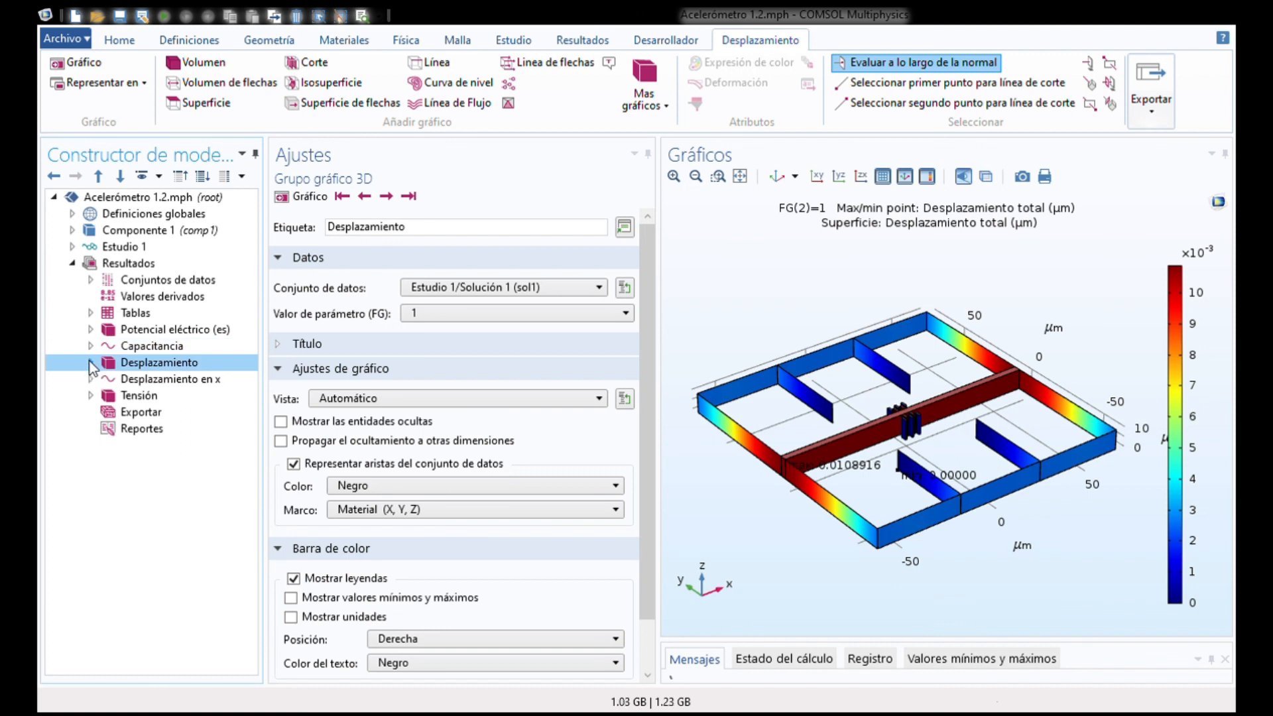
Expand the Desplazamiento en x group and examine its plot of the X displacement component against FG.
left_click(90, 380)
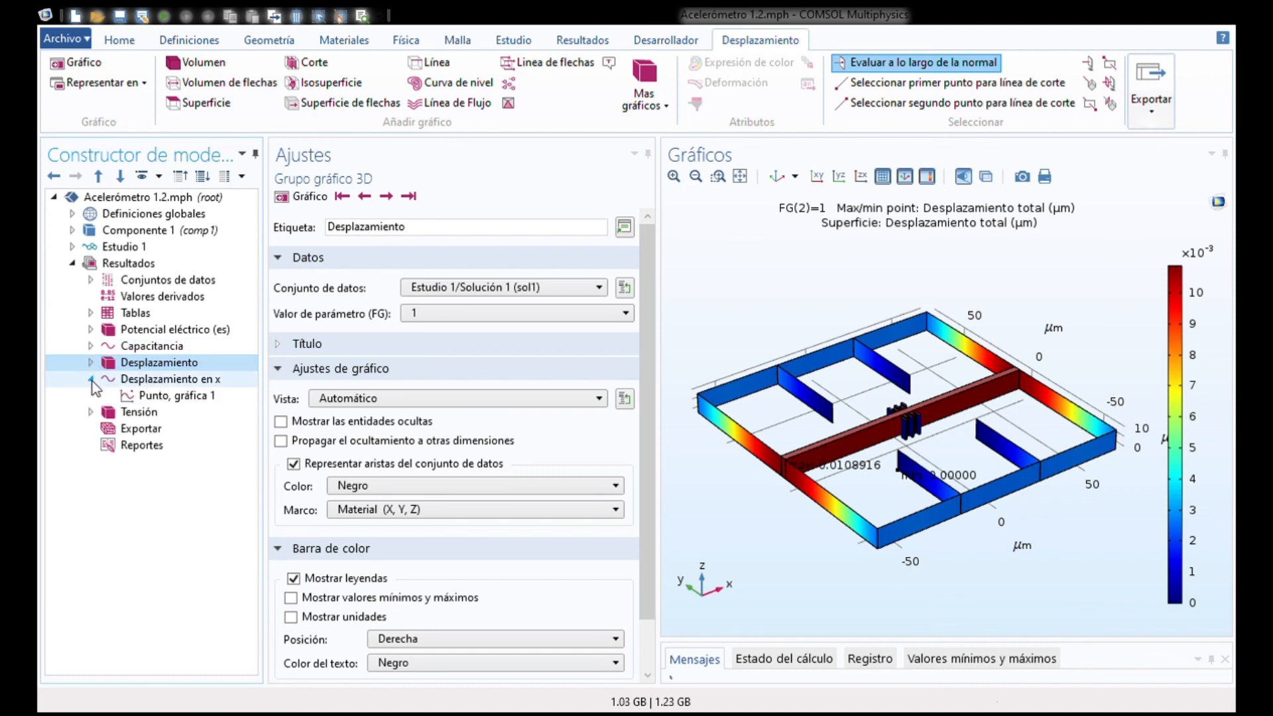
left_click(179, 381)
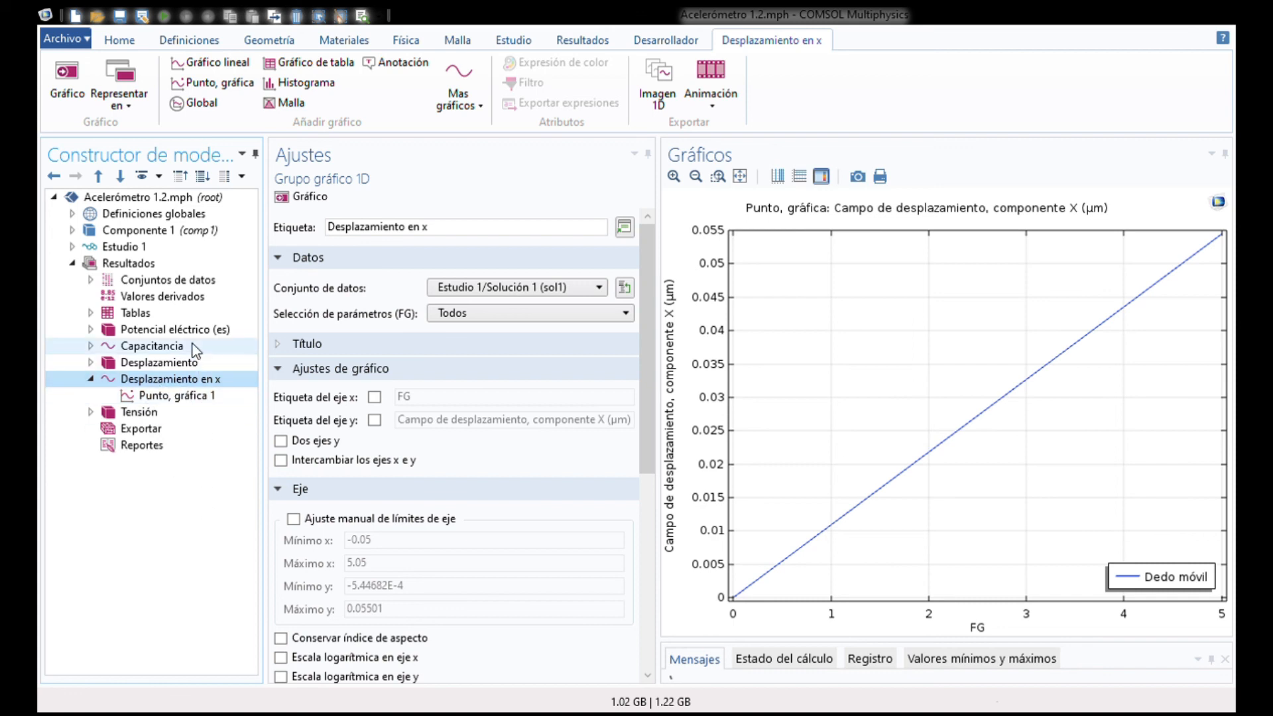
left_click(139, 264)
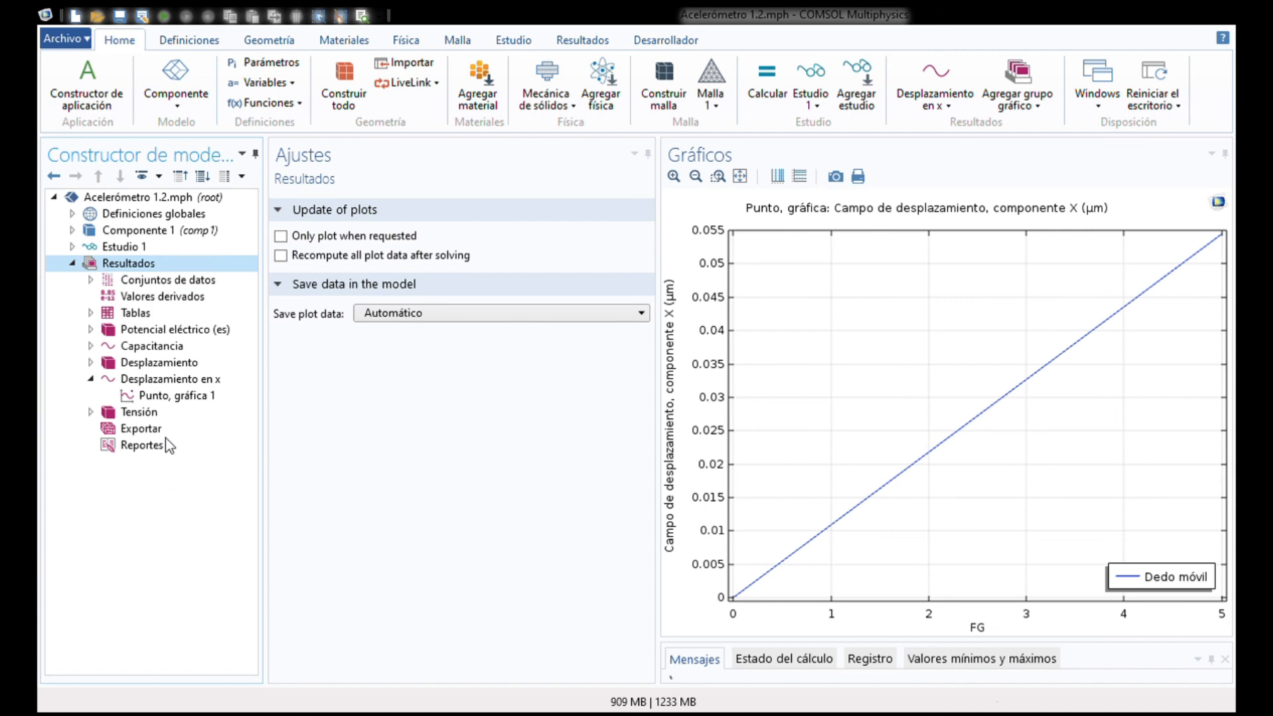
left_click(158, 385)
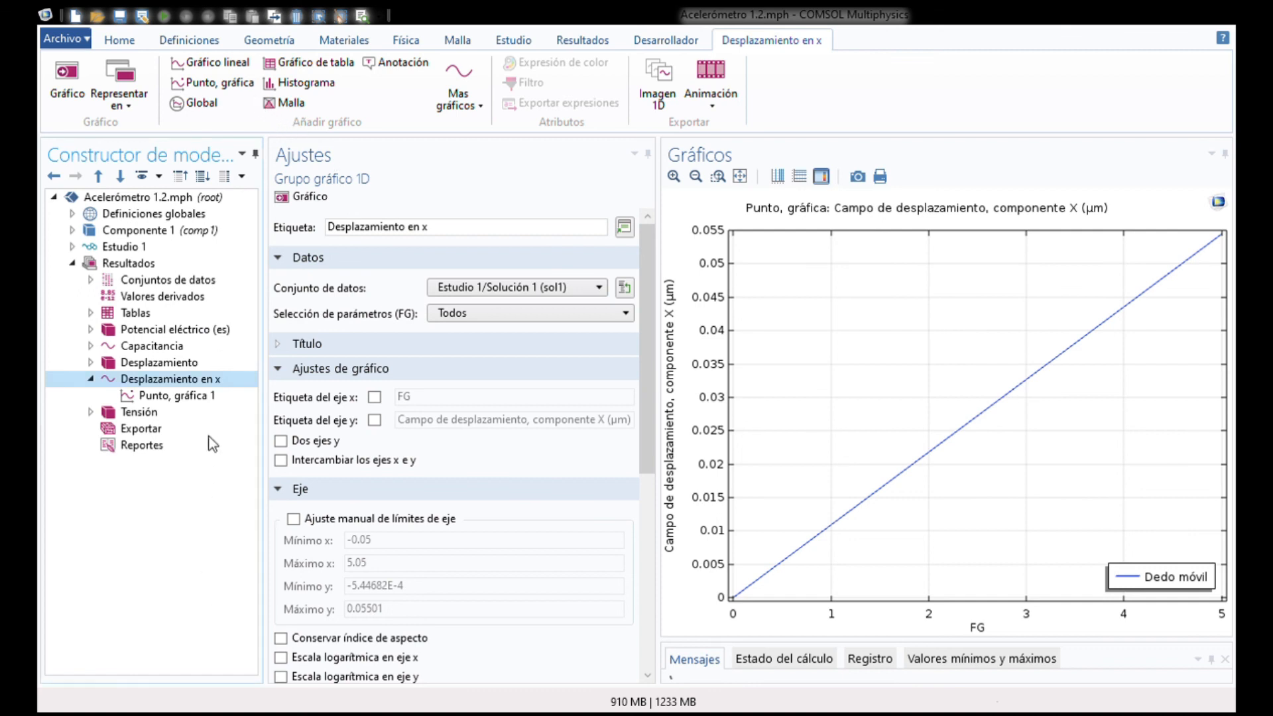
Activate the point selection of Punto, gráfica 1, examine point 78 on the moving finger up close, and deactivate the selection.
left_click(193, 399)
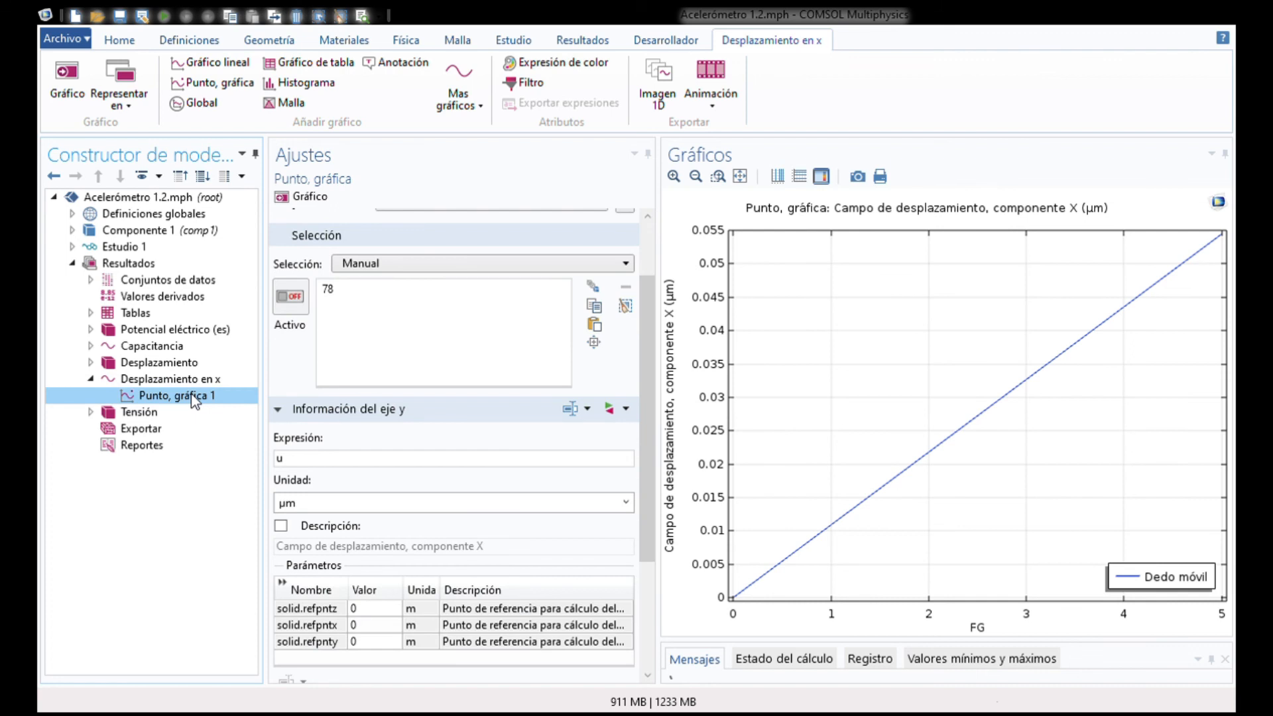
left_click(290, 307)
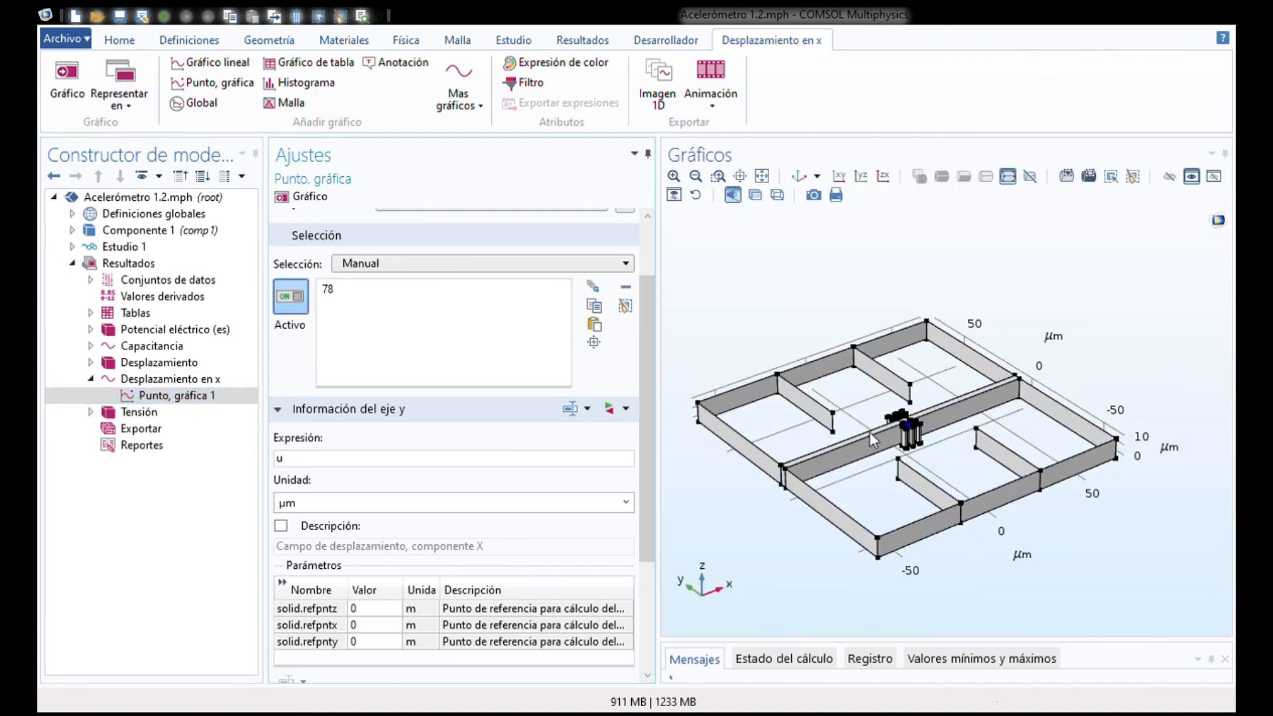
left_click(718, 176)
left_click_drag(880, 411, 935, 451)
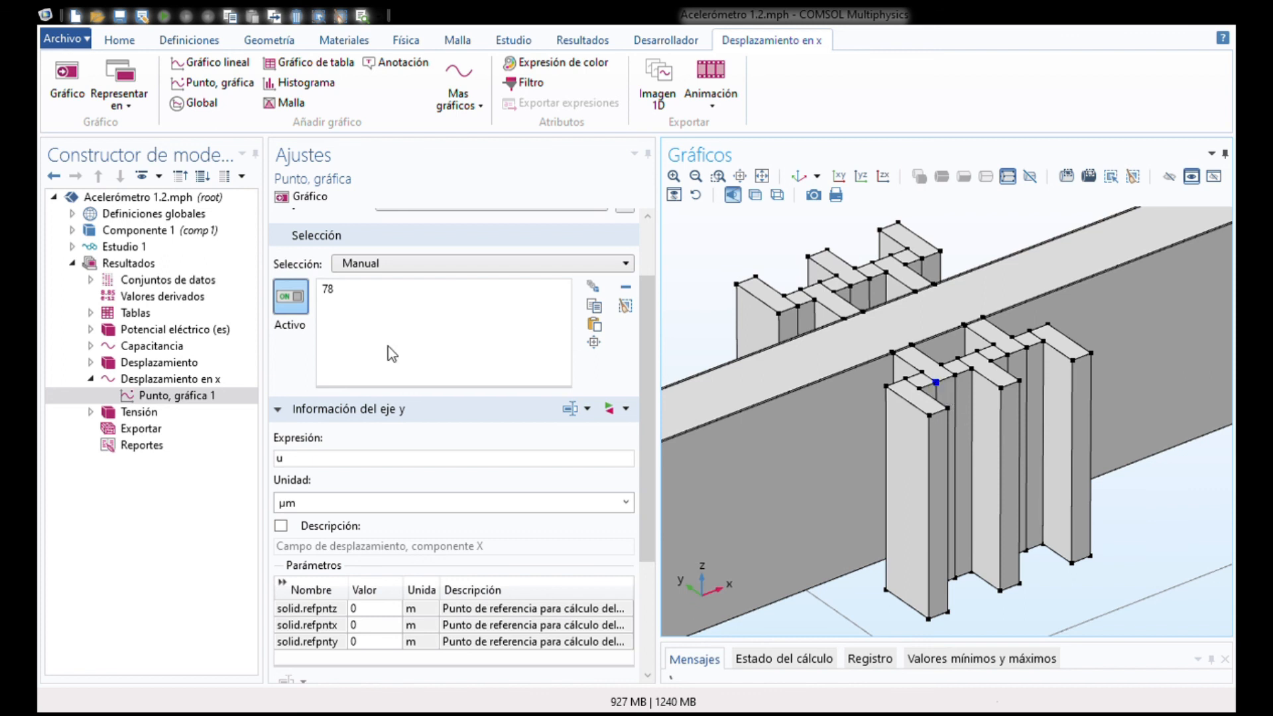
left_click(295, 298)
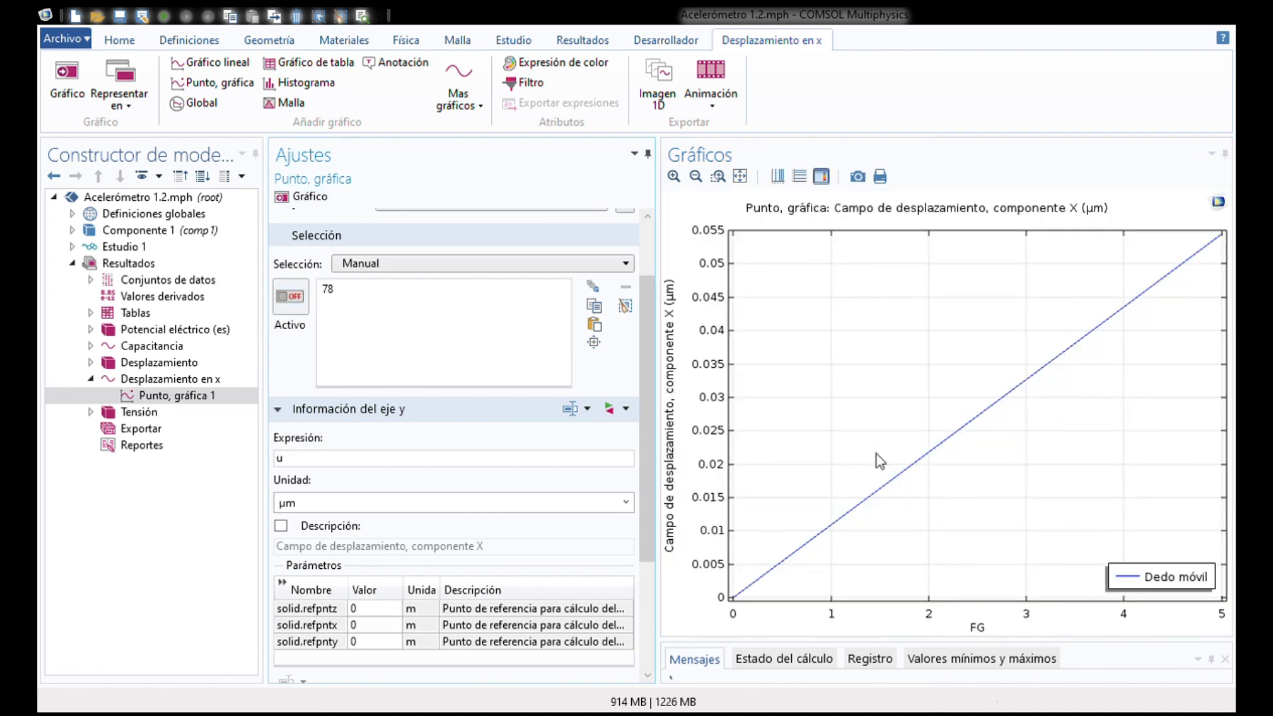
Collapse the Desplazamiento en x group and display the Tensión plot of von Mises stress in the default 3D view.
left_click(100, 380)
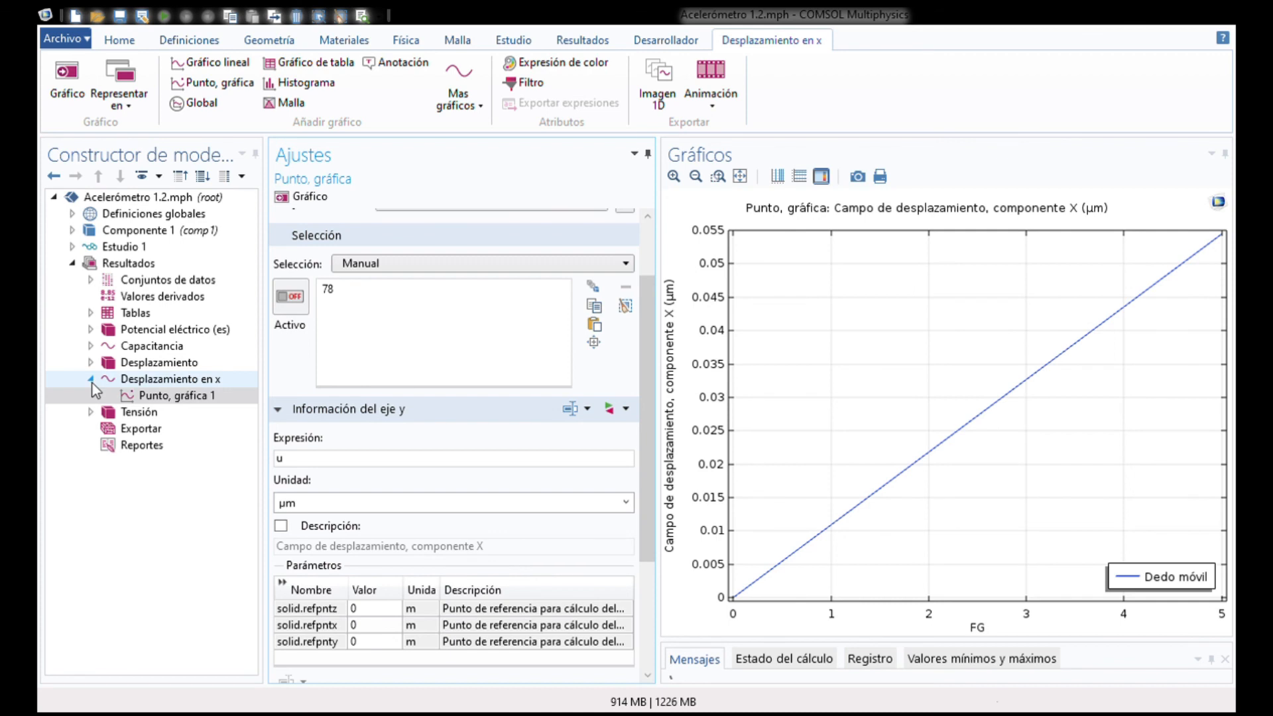
left_click(91, 379)
left_click(126, 397)
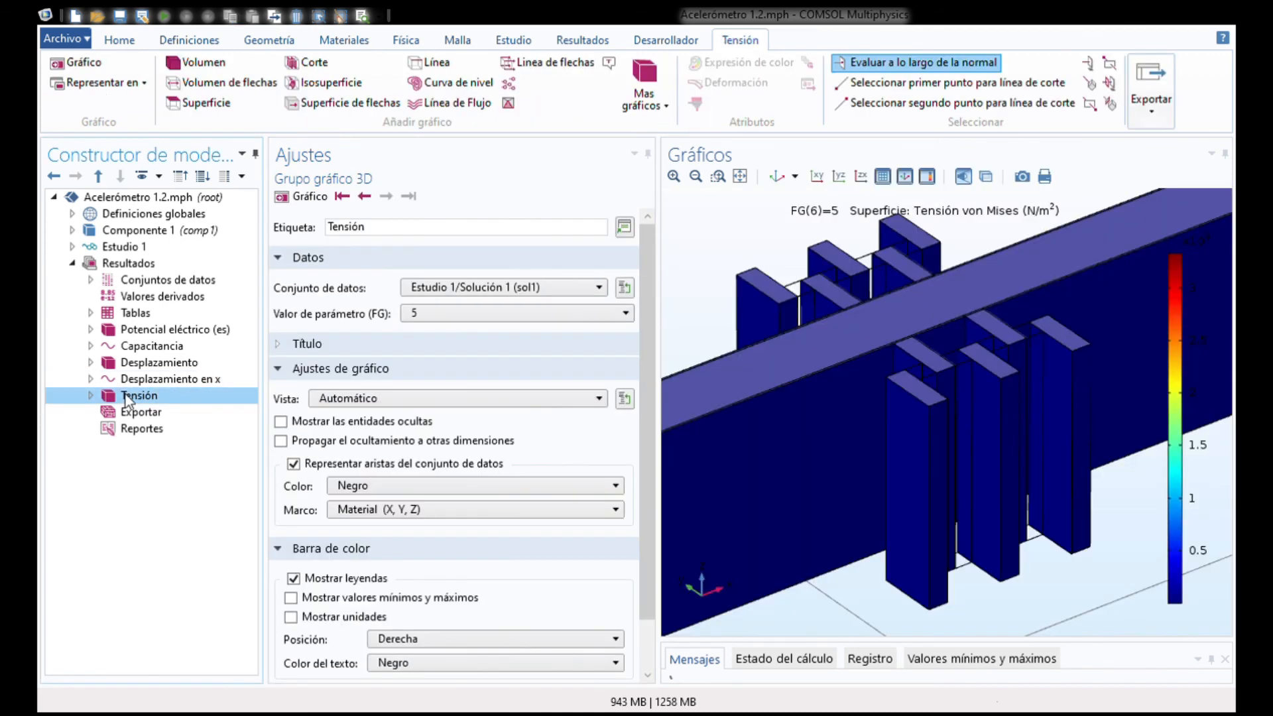
left_click(777, 177)
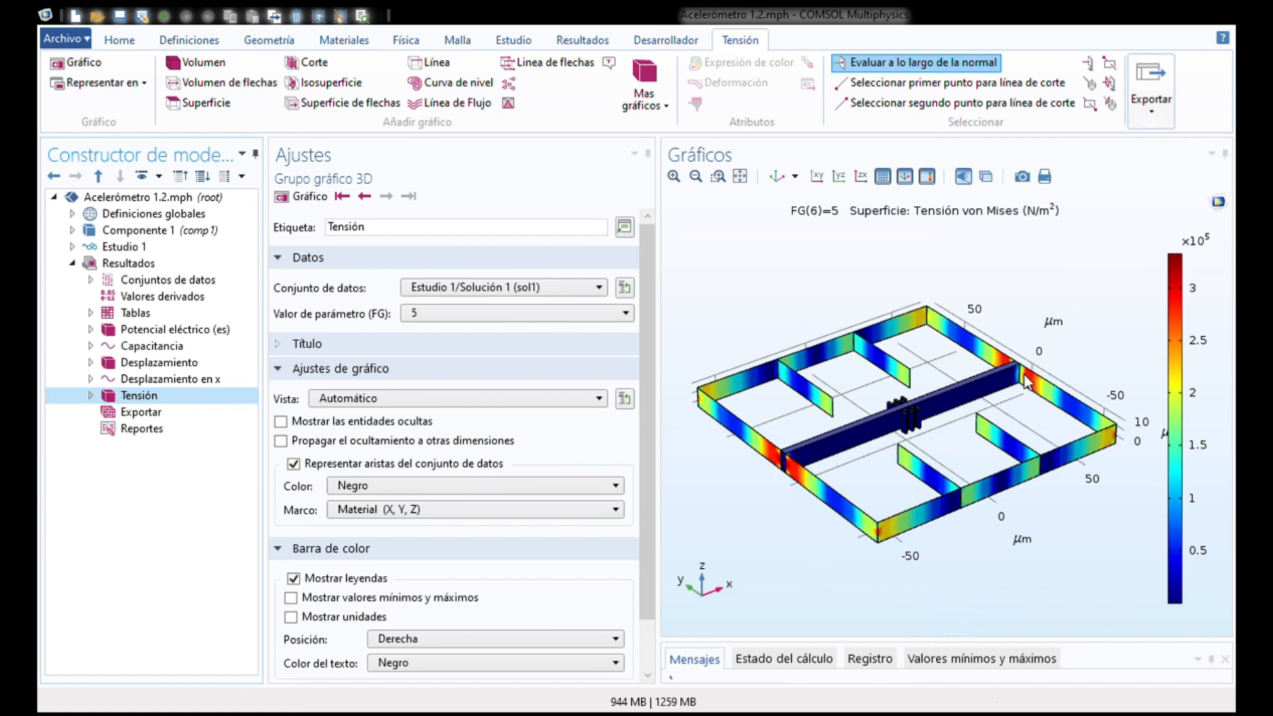
Examine the von Mises stress distribution on the frame and beams from several angles and restore the default 3D view.
mouse_move(1063, 360)
left_mouse_down()
mouse_move(975, 423)
mouse_move(1049, 363)
left_mouse_up()
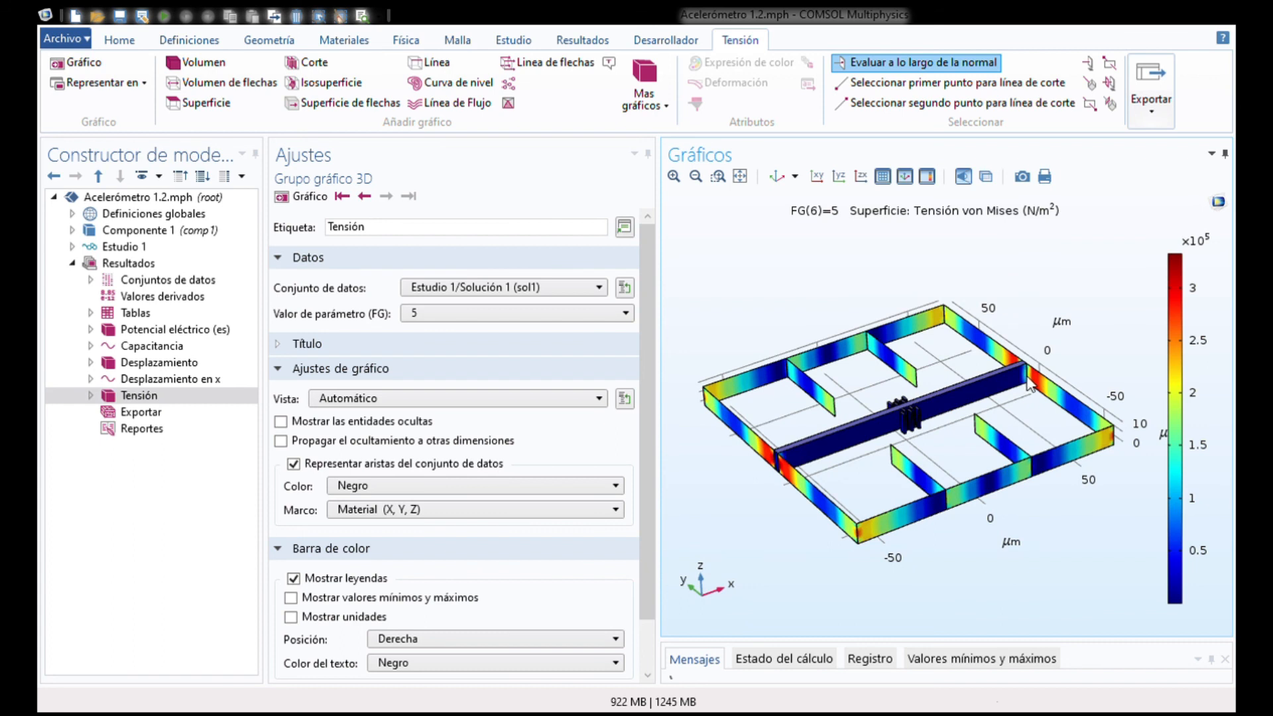
left_click_drag(1073, 319, 1071, 363)
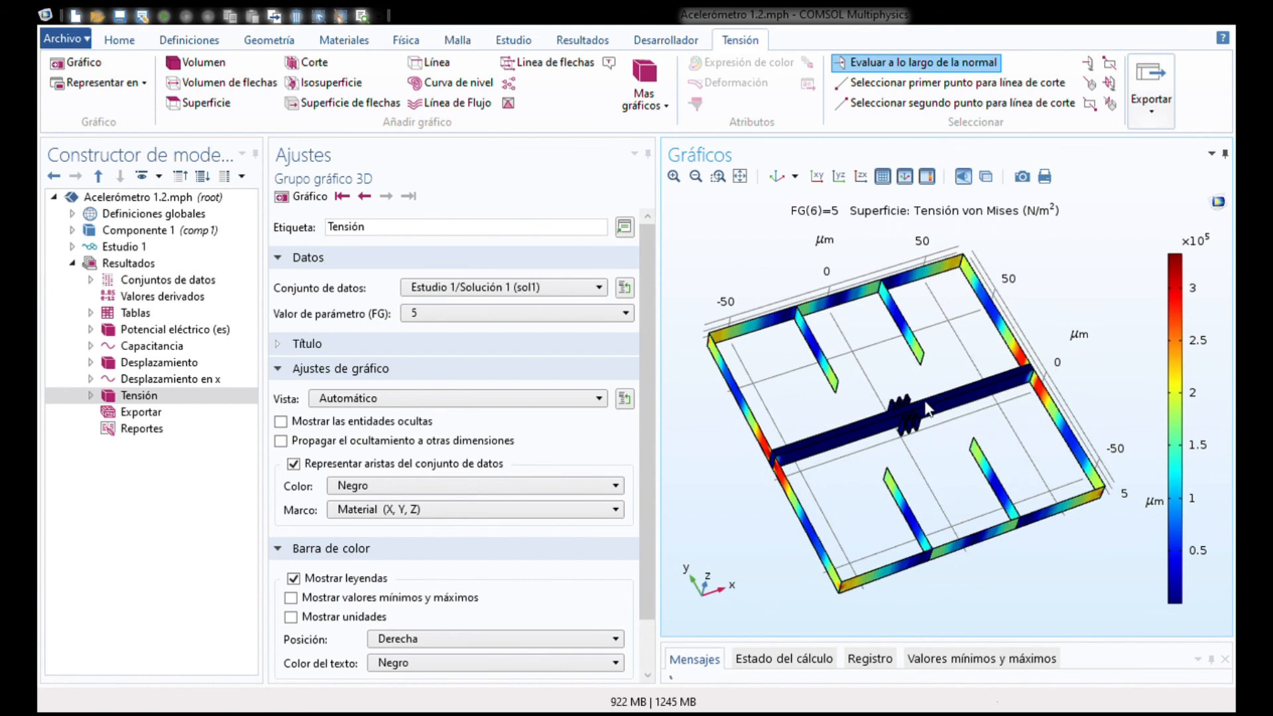
left_click_drag(1049, 321, 1040, 275)
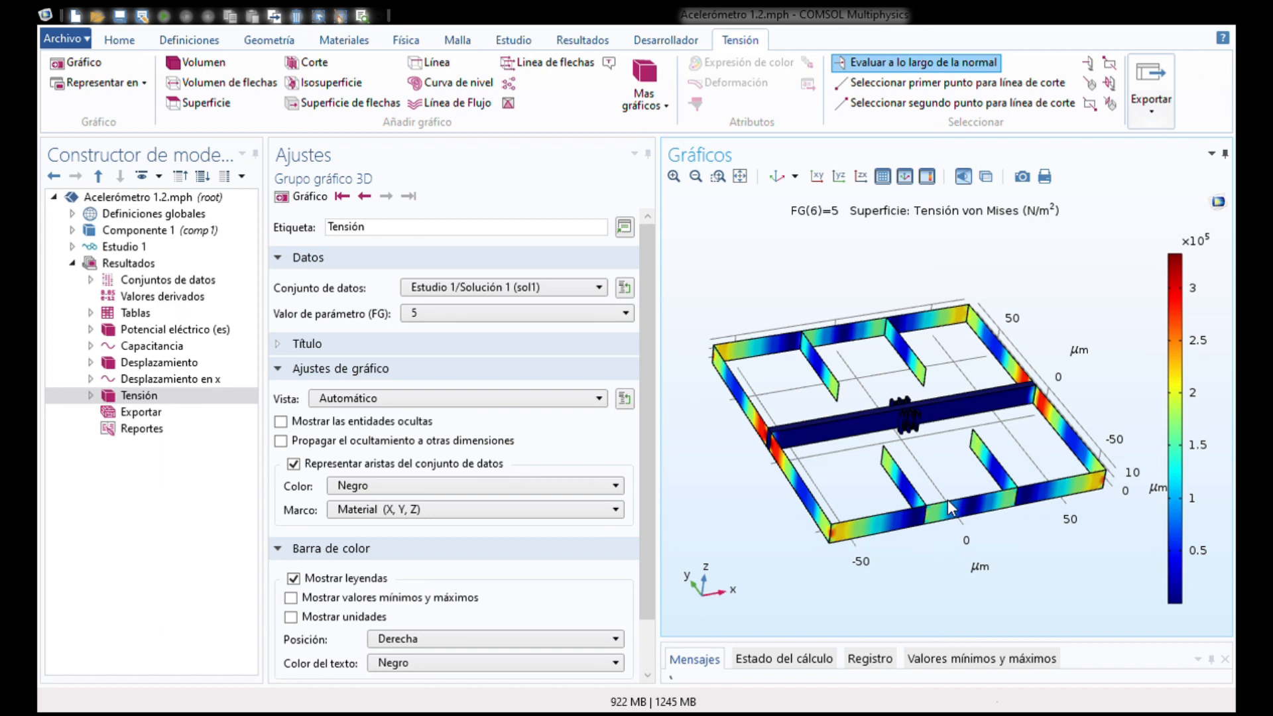
left_click(777, 176)
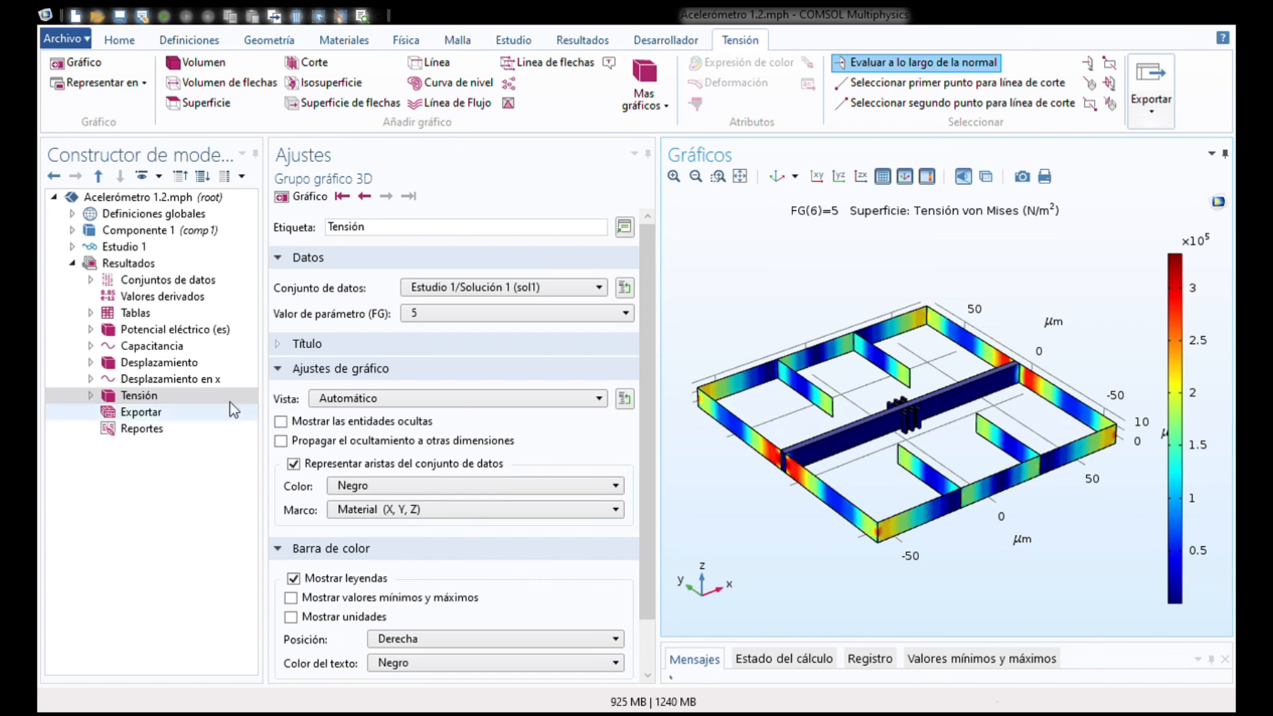
Expand the Tensión group, review the expression and unit of its Superficie 1 plot, and collapse the group.
left_click(115, 397)
left_click(97, 397)
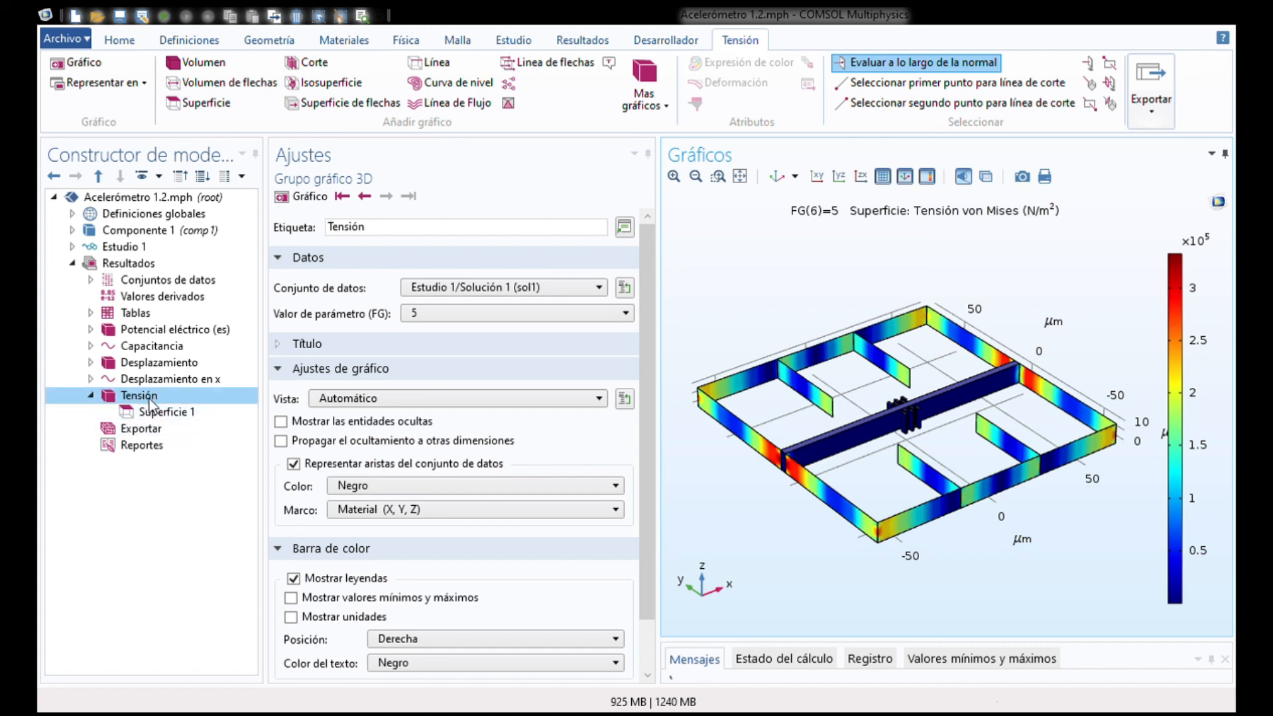
left_click(129, 263)
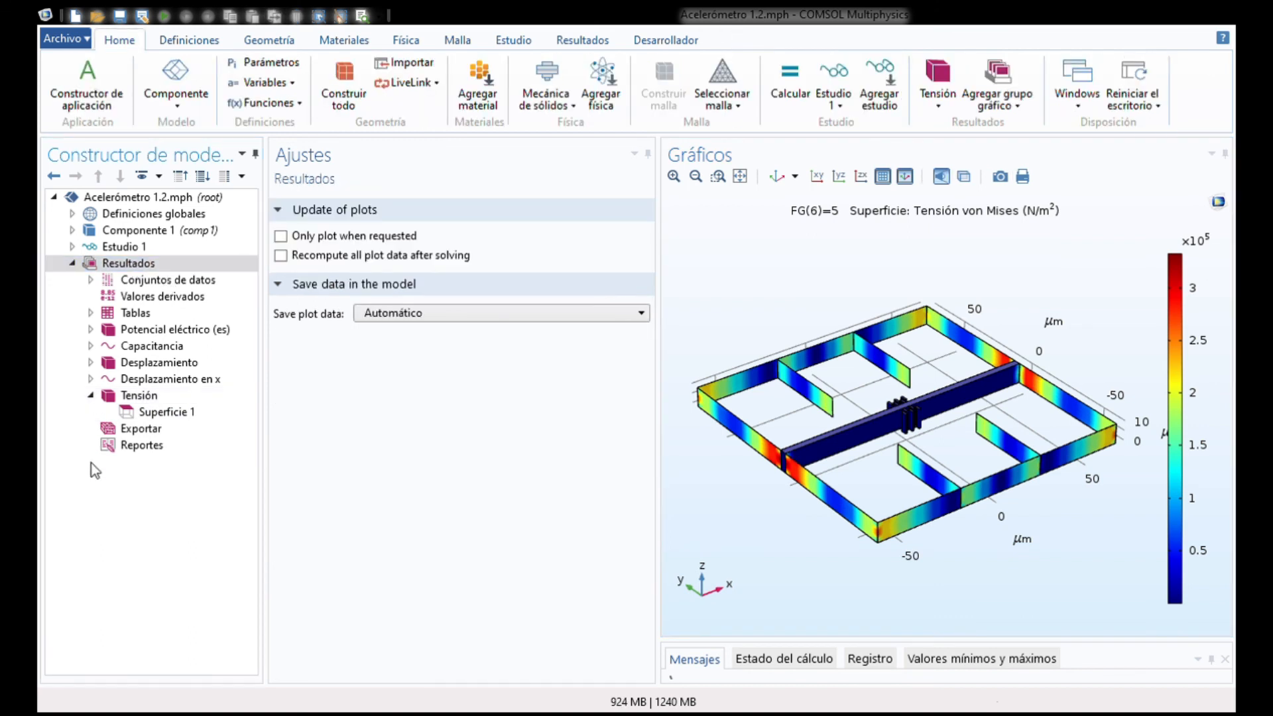
left_click(138, 396)
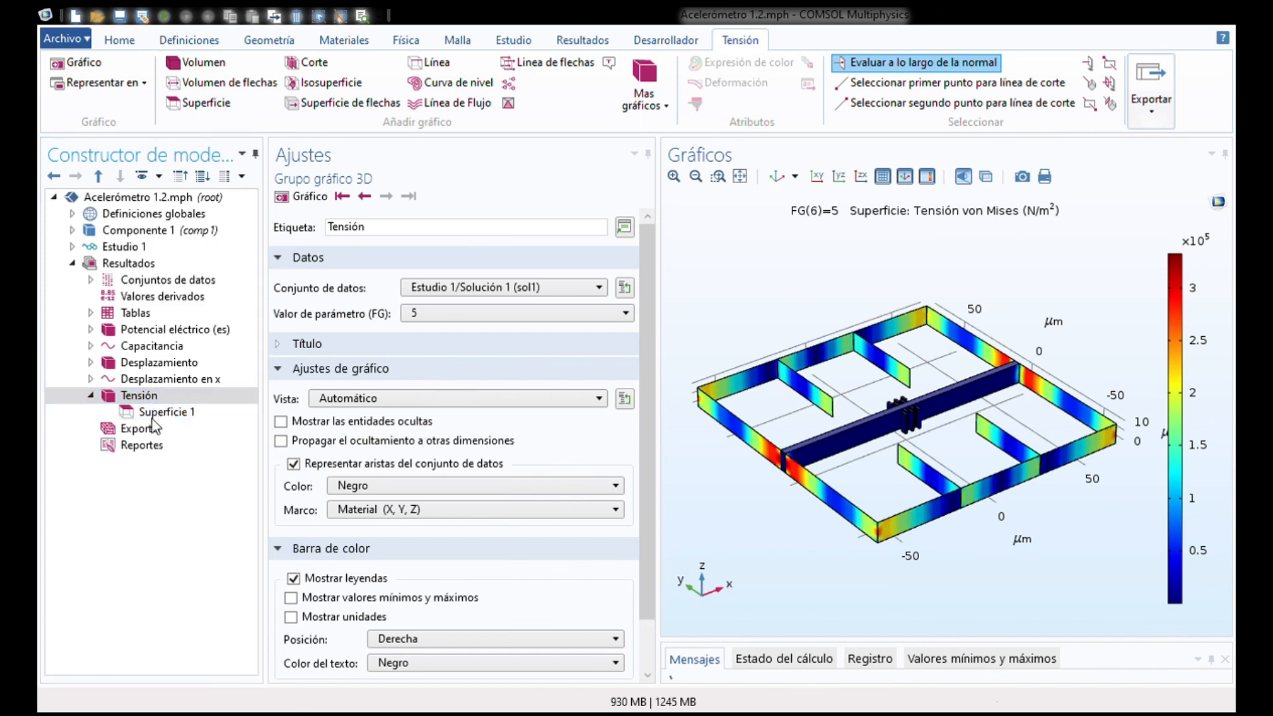
left_click(150, 417)
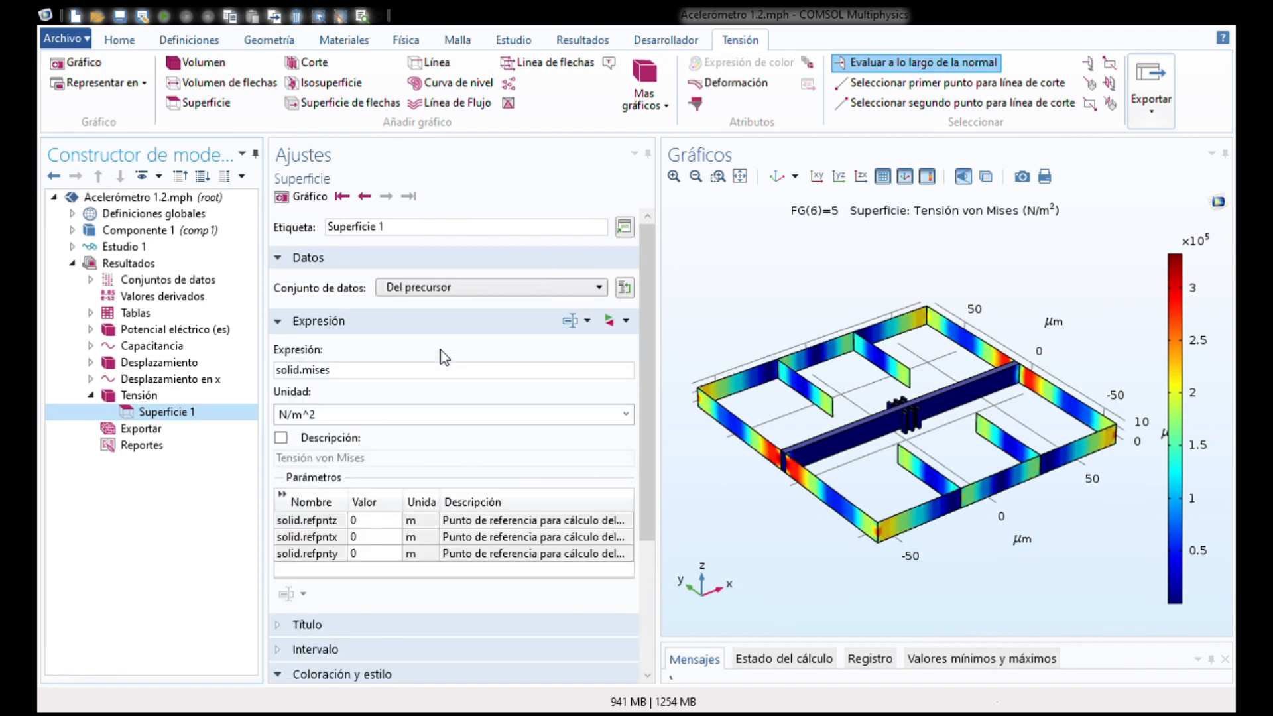
left_click(610, 318)
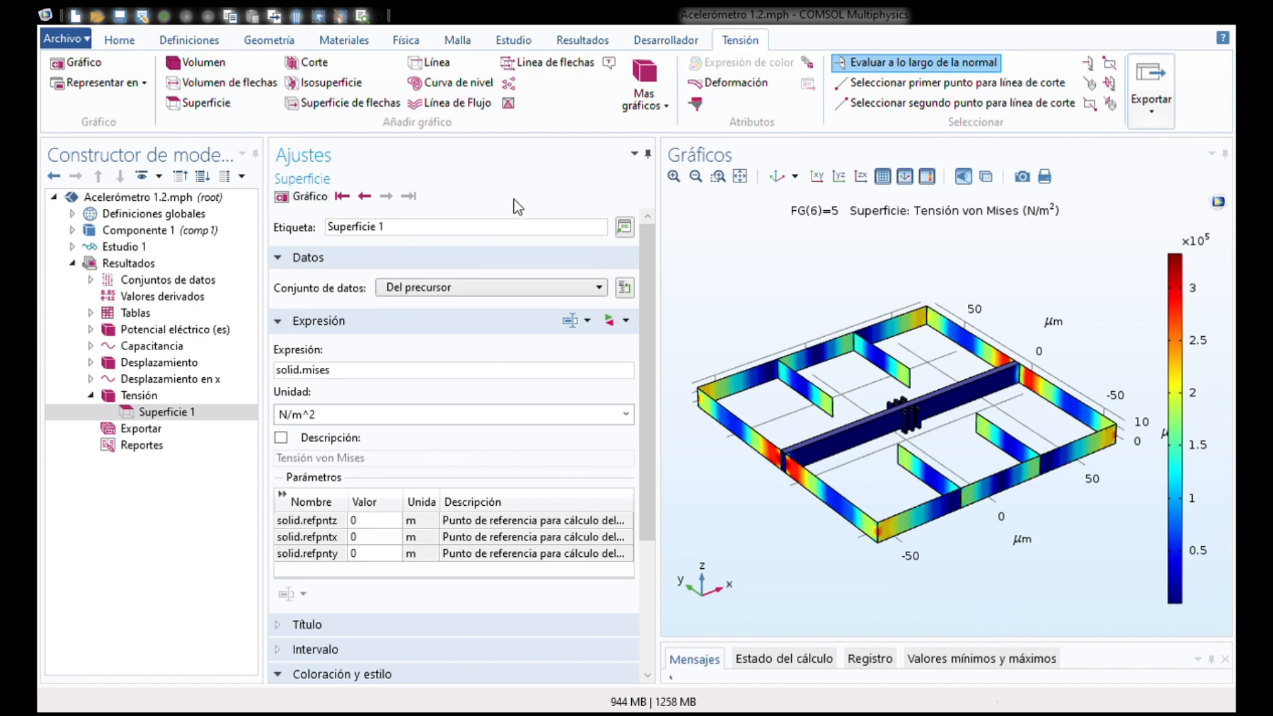
left_click(91, 395)
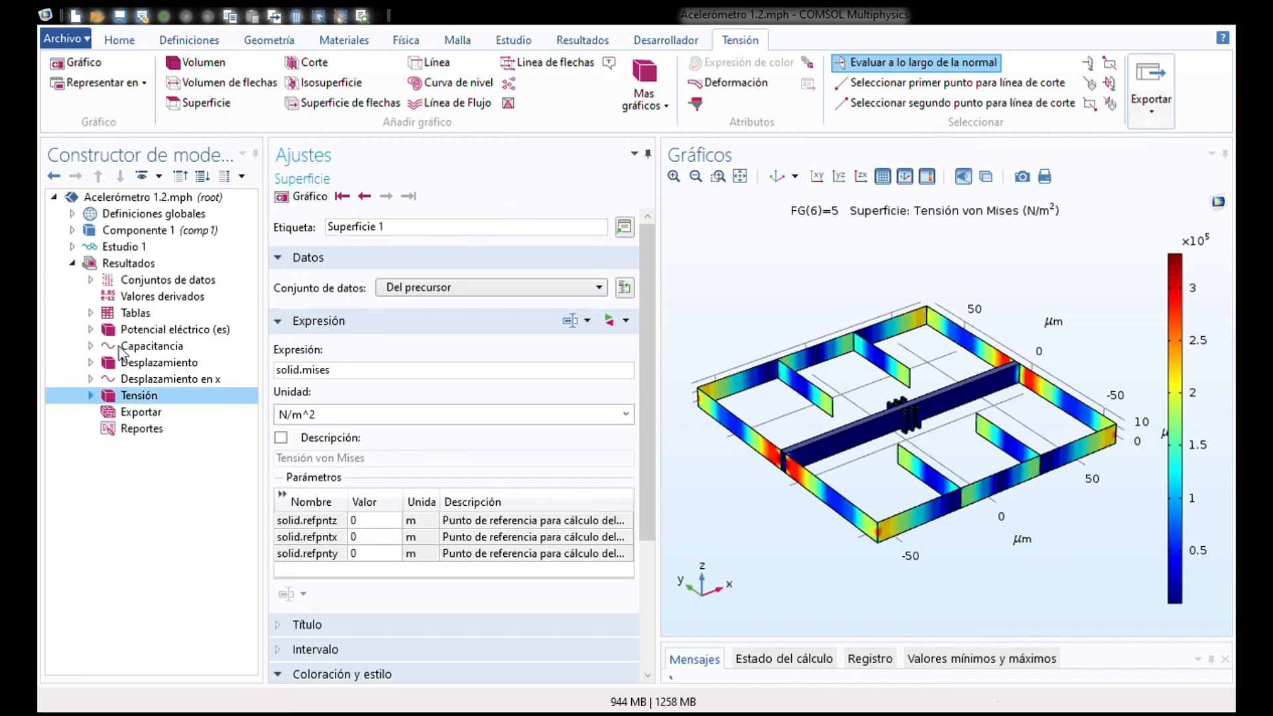